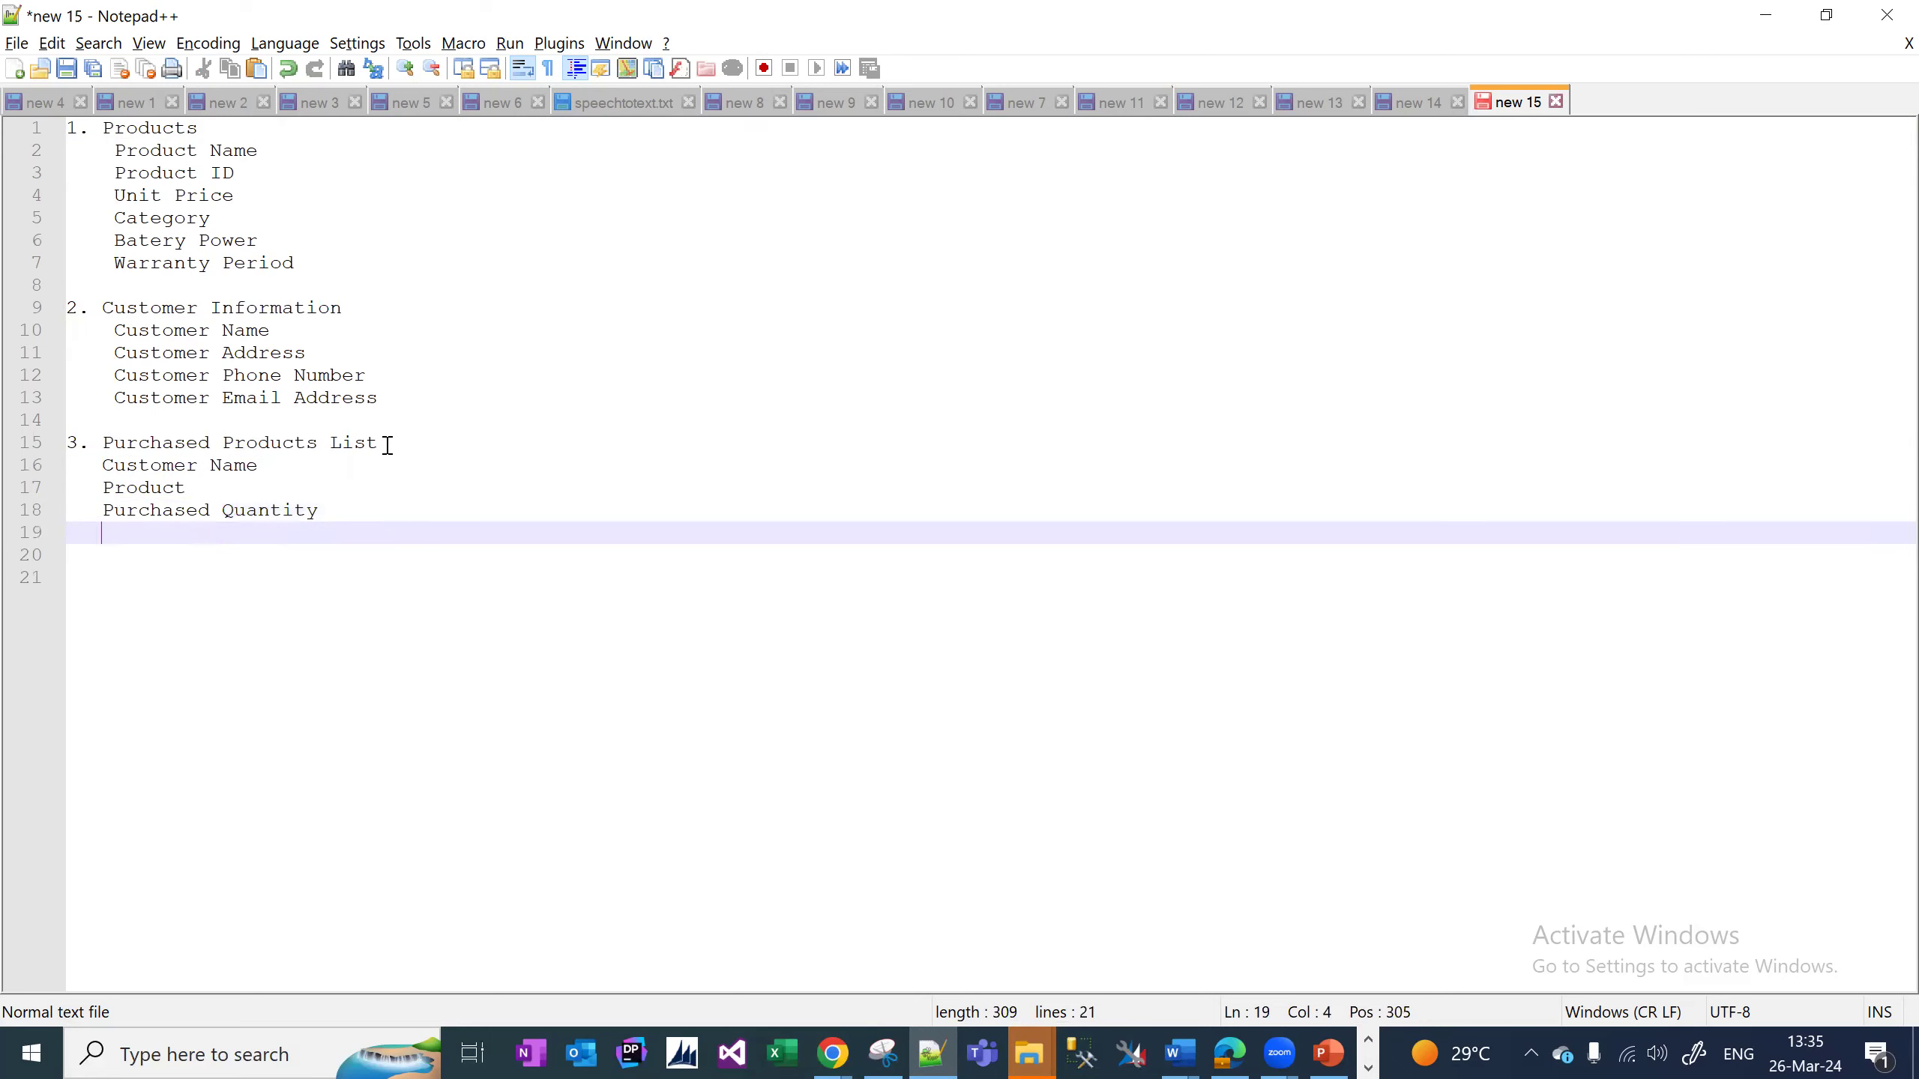
Add Unit Price and Total Price lines below Purchased Quantity in the Notepad++ list, then return to Dynamics 365.
text(Total)
key(BackSpace)
key(BackSpace)
key(BackSpace)
key(BackSpace)
key(BackSpace)
key(BackSpace)
text(Unit Price)
key(Return)
text(Total Price)
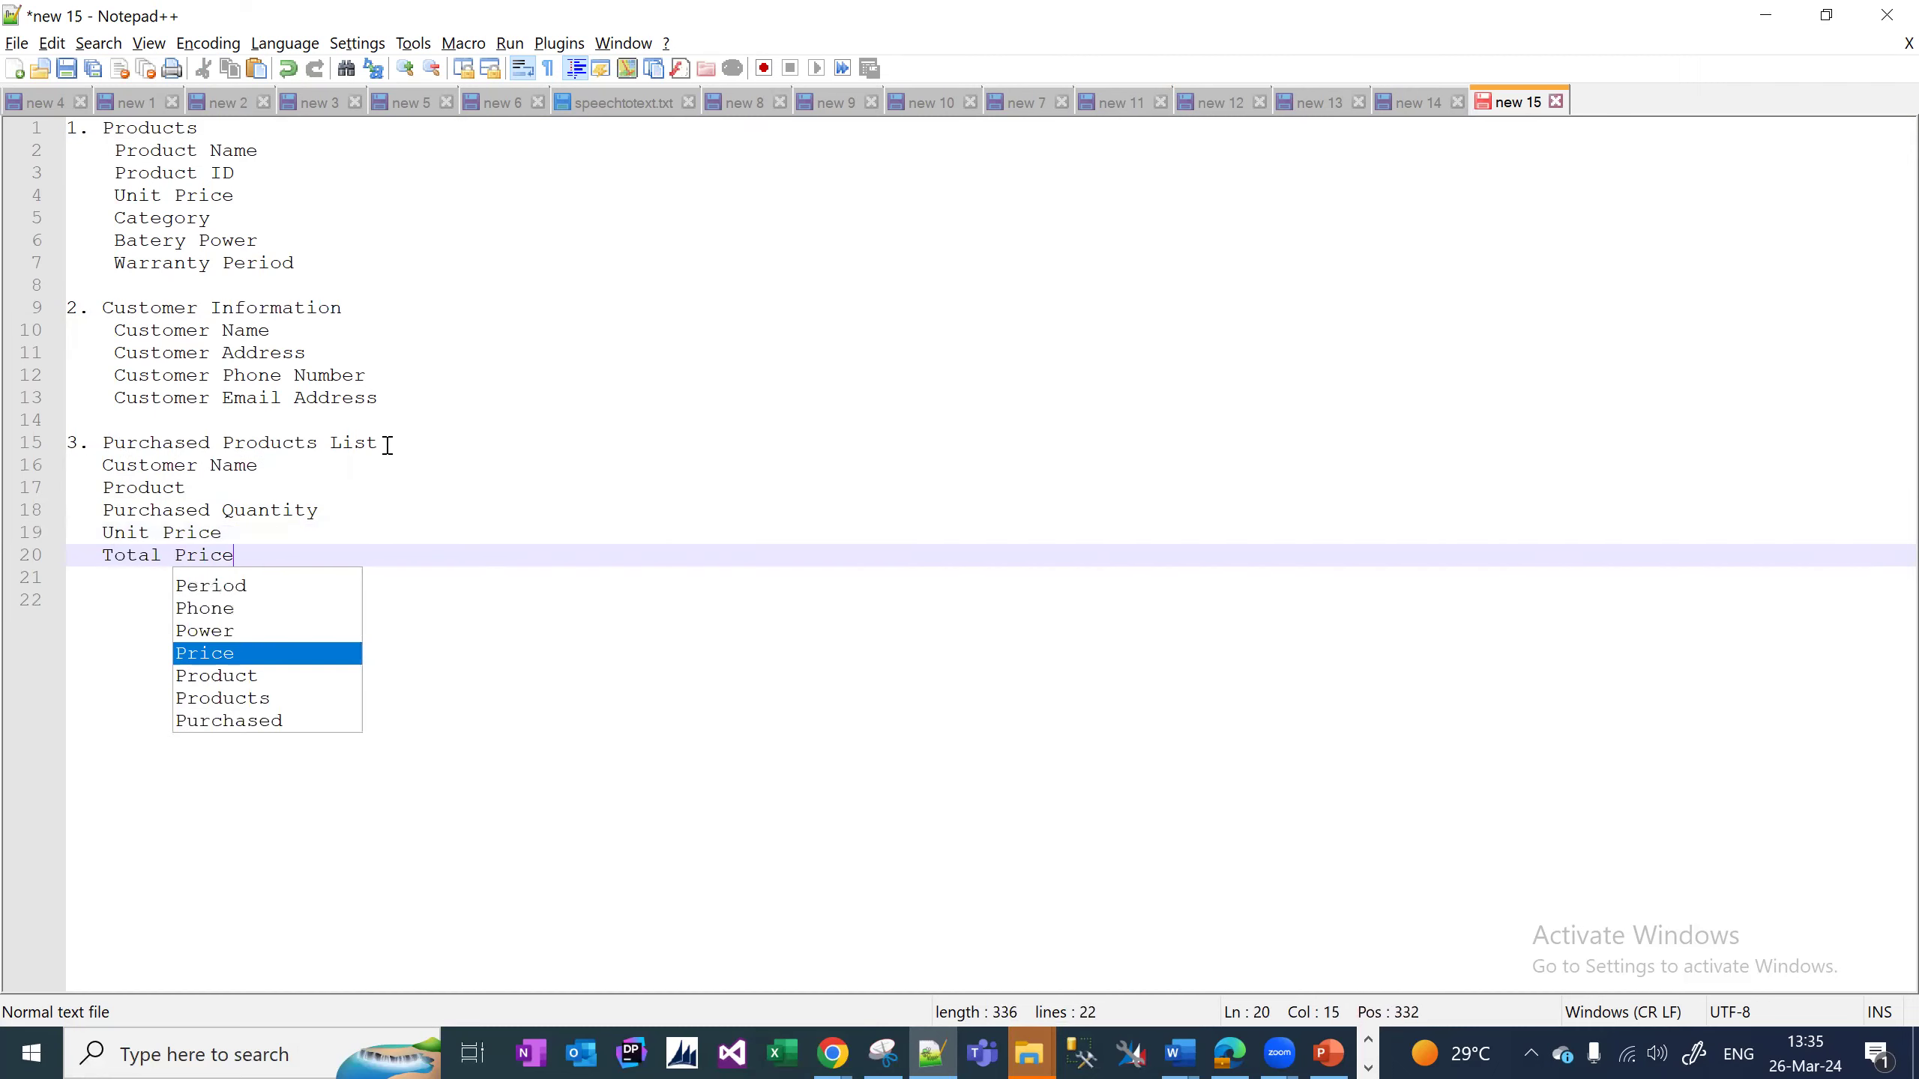
key(Return)
click(832, 1053)
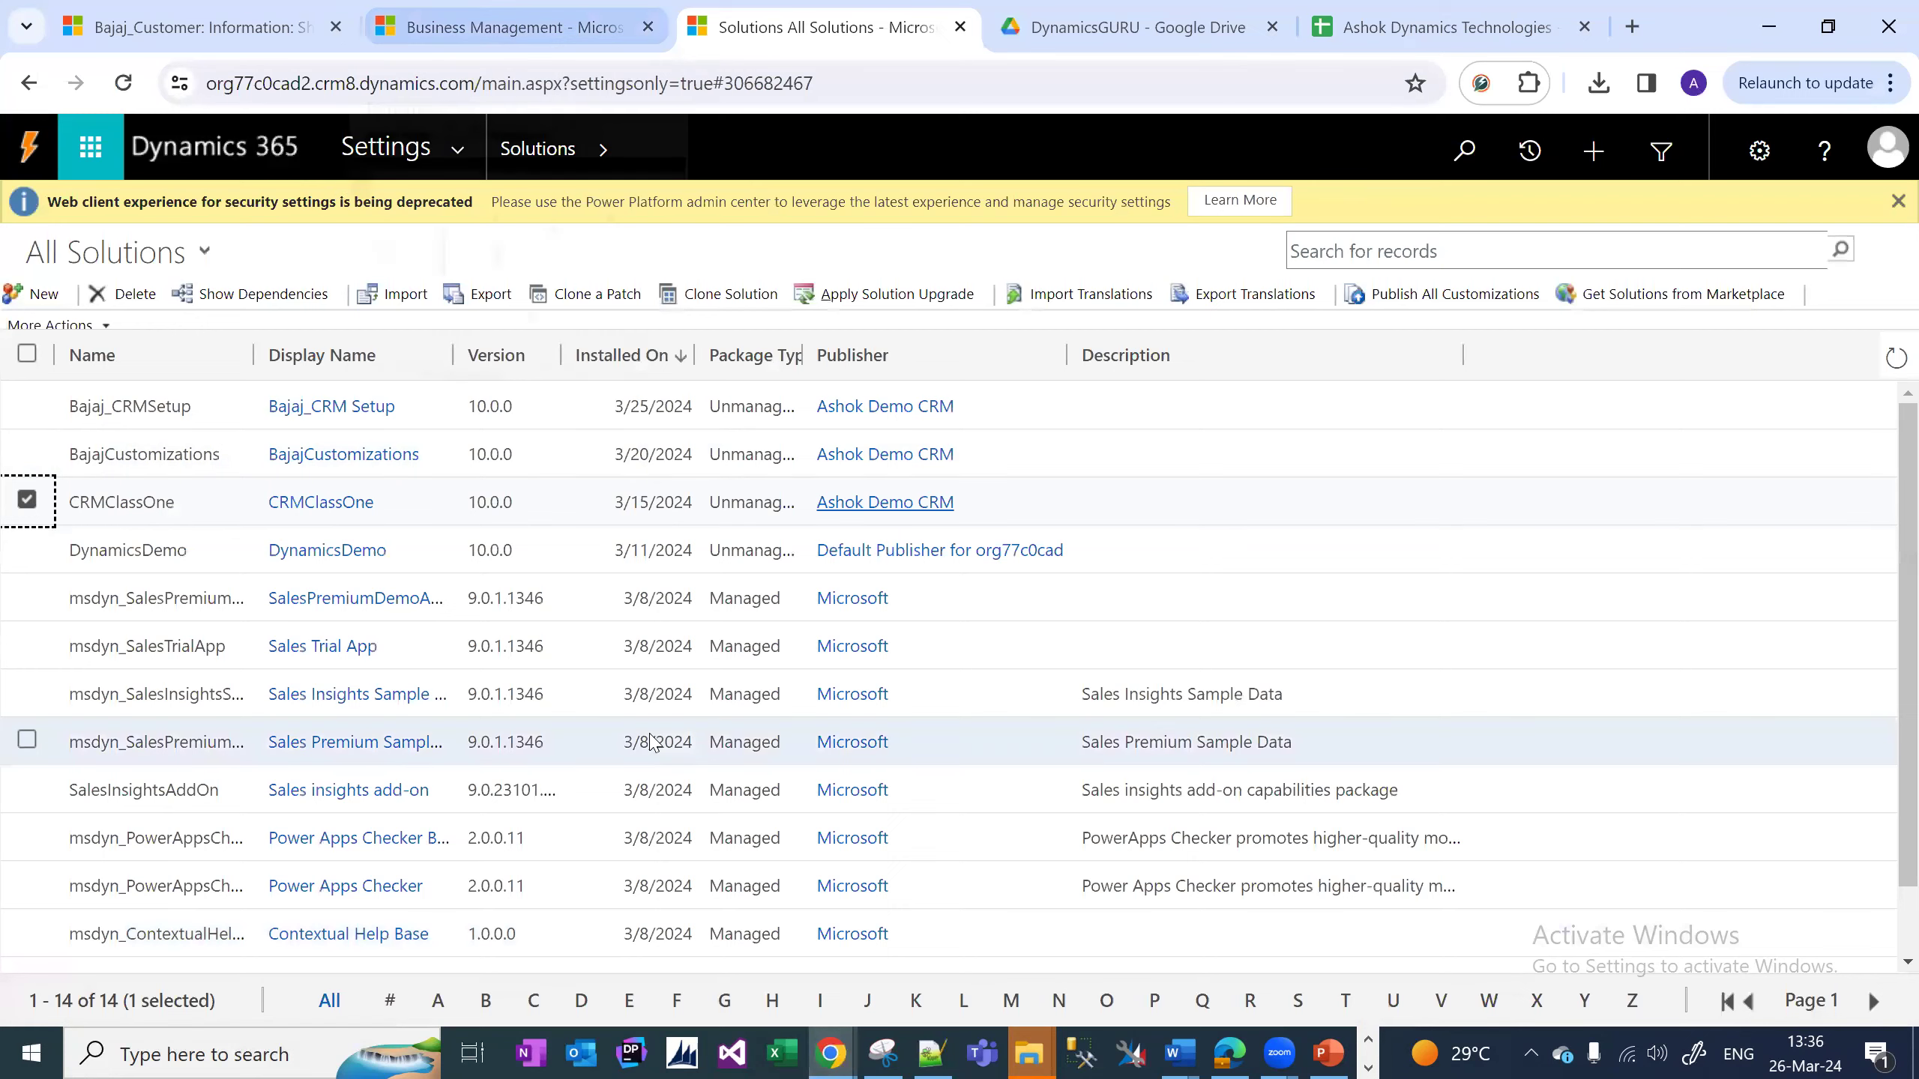
Bring up the Dynamics 365 browser window and close the HomeWork-1.pdf tab.
click(1230, 1053)
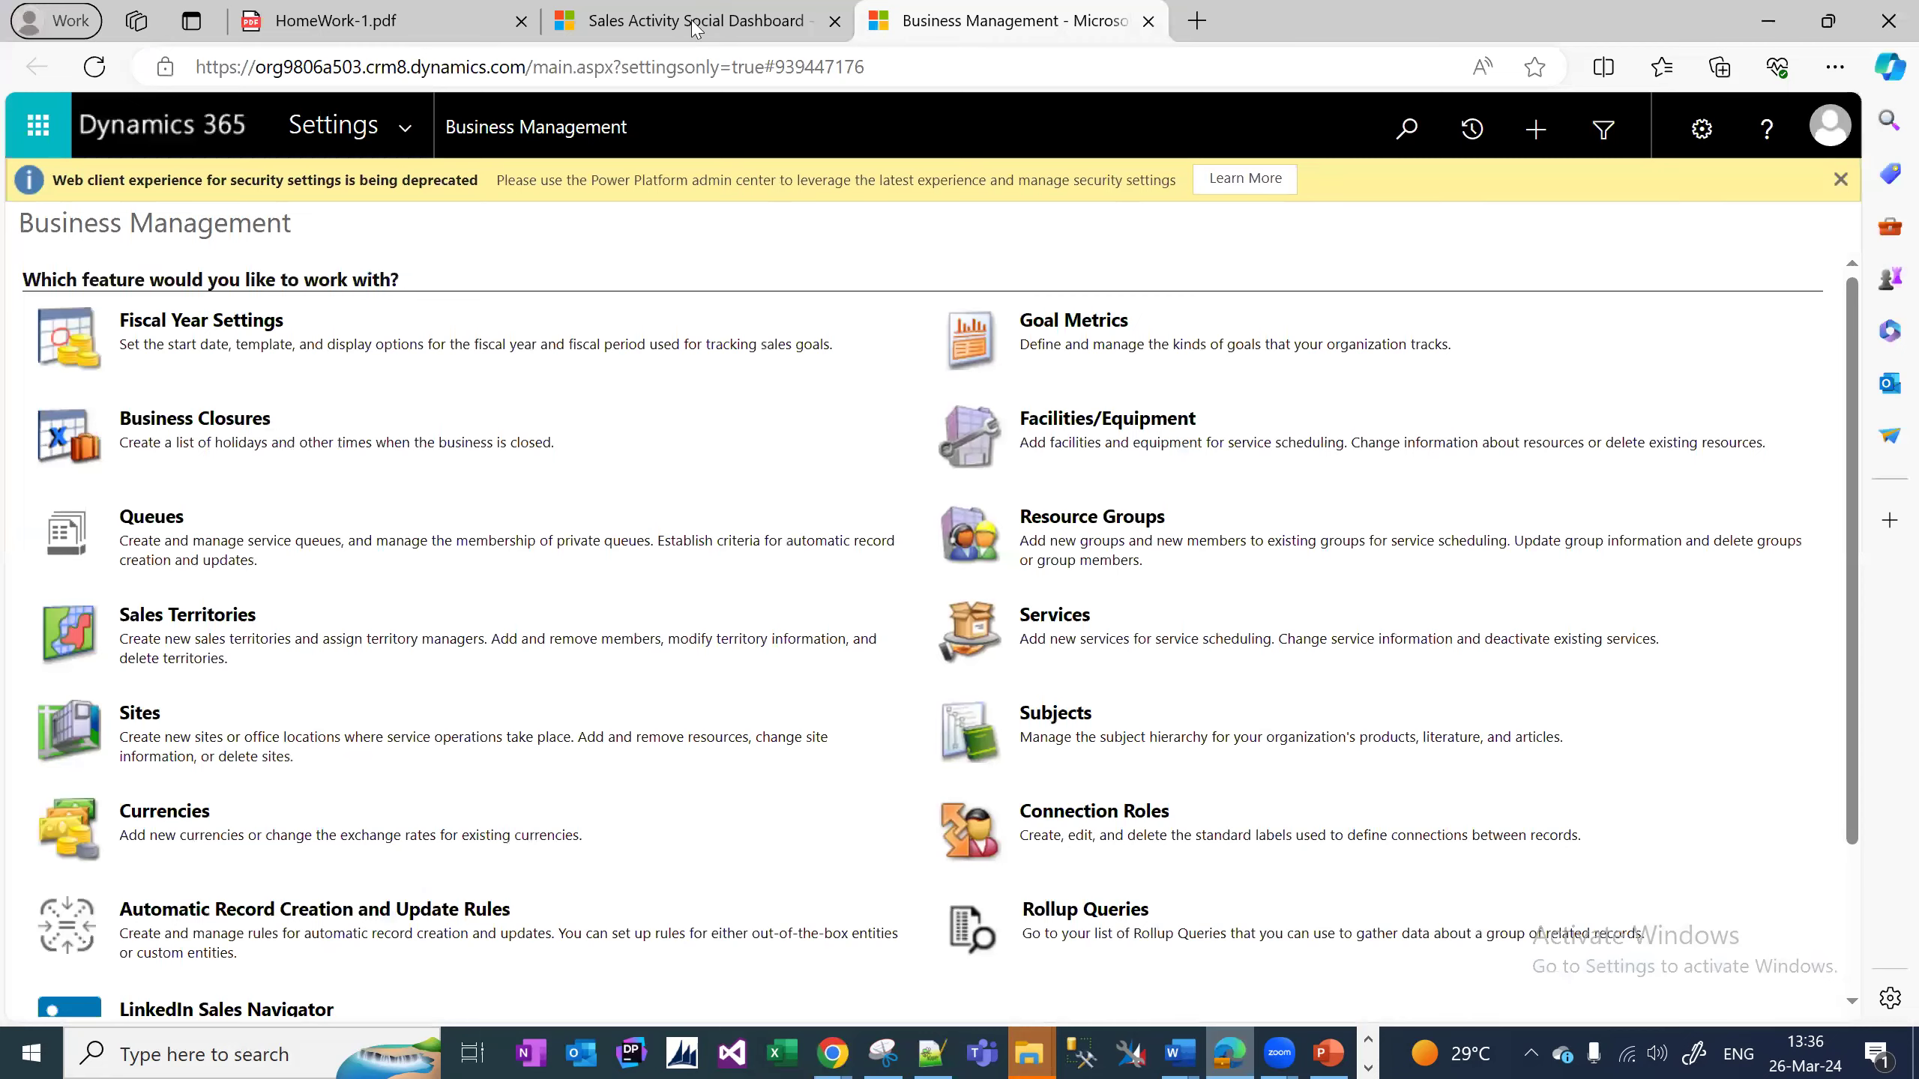
click(695, 22)
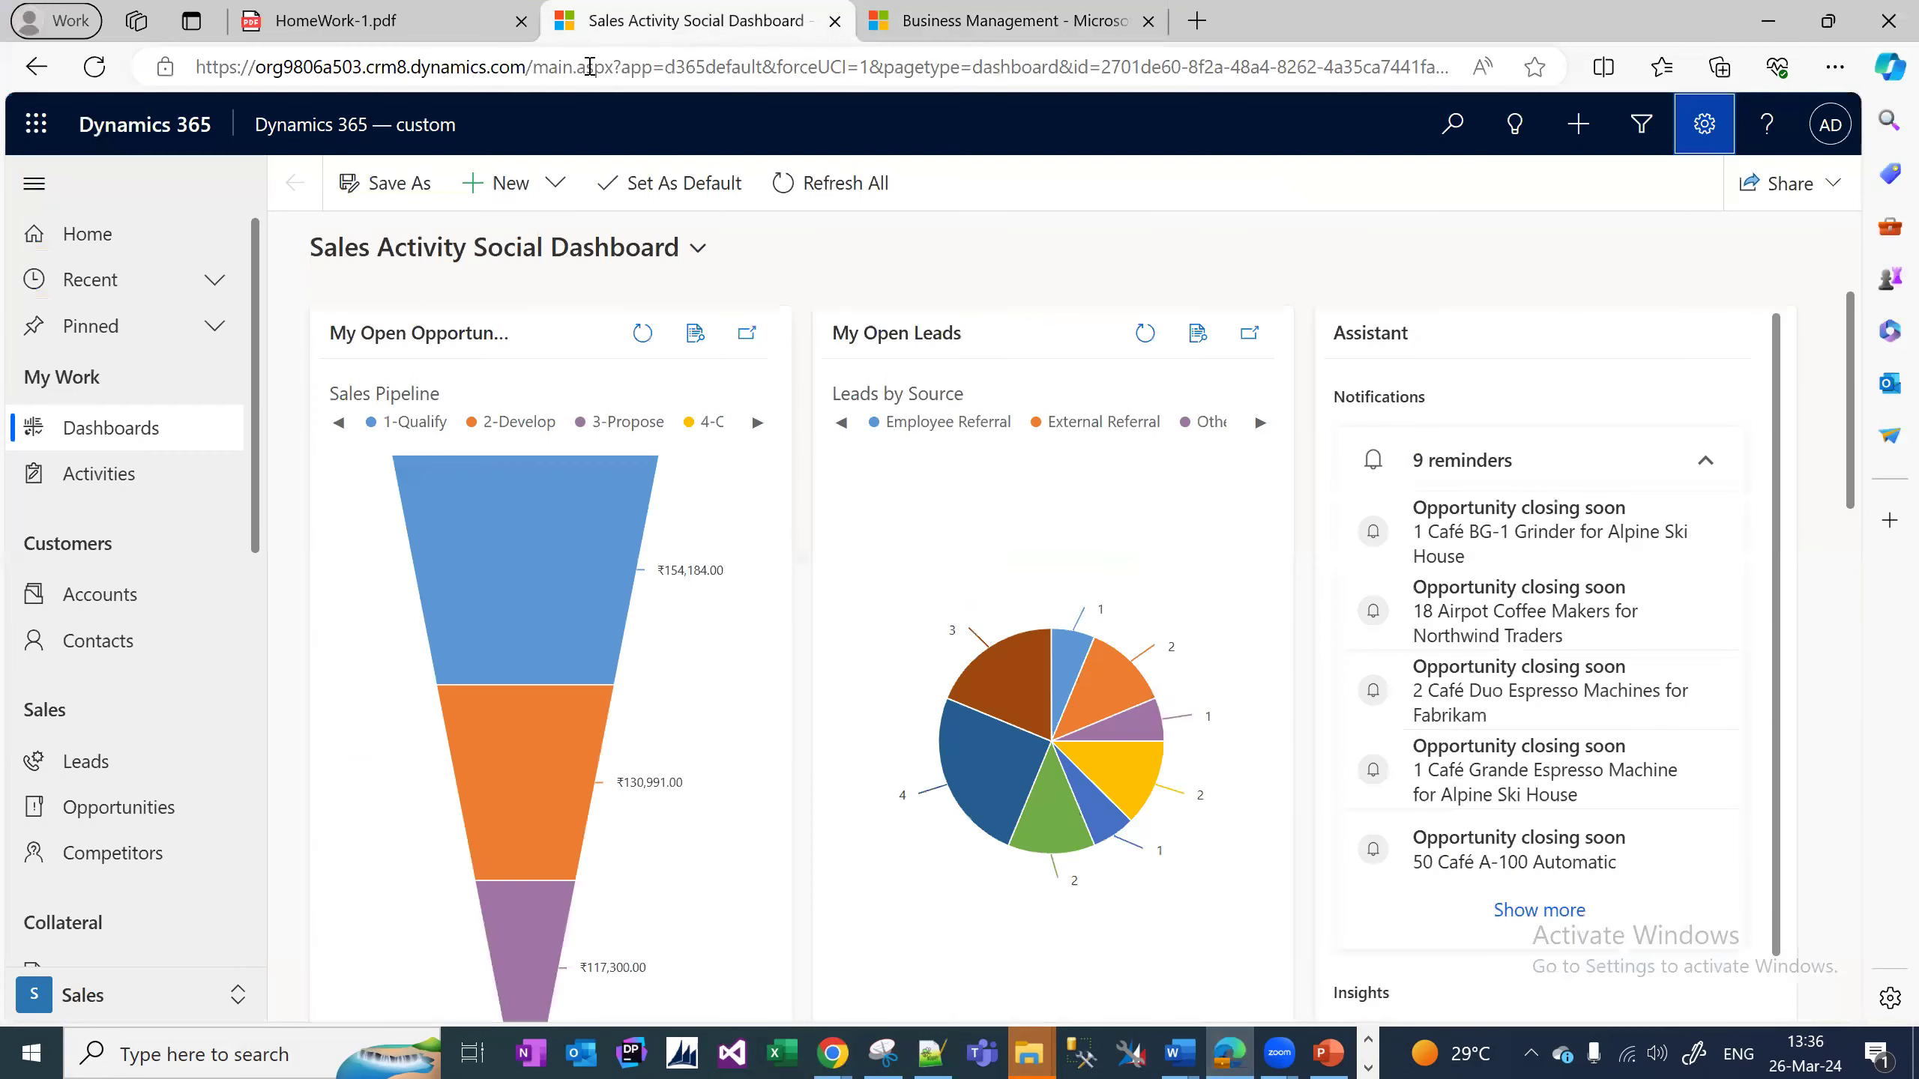
click(521, 21)
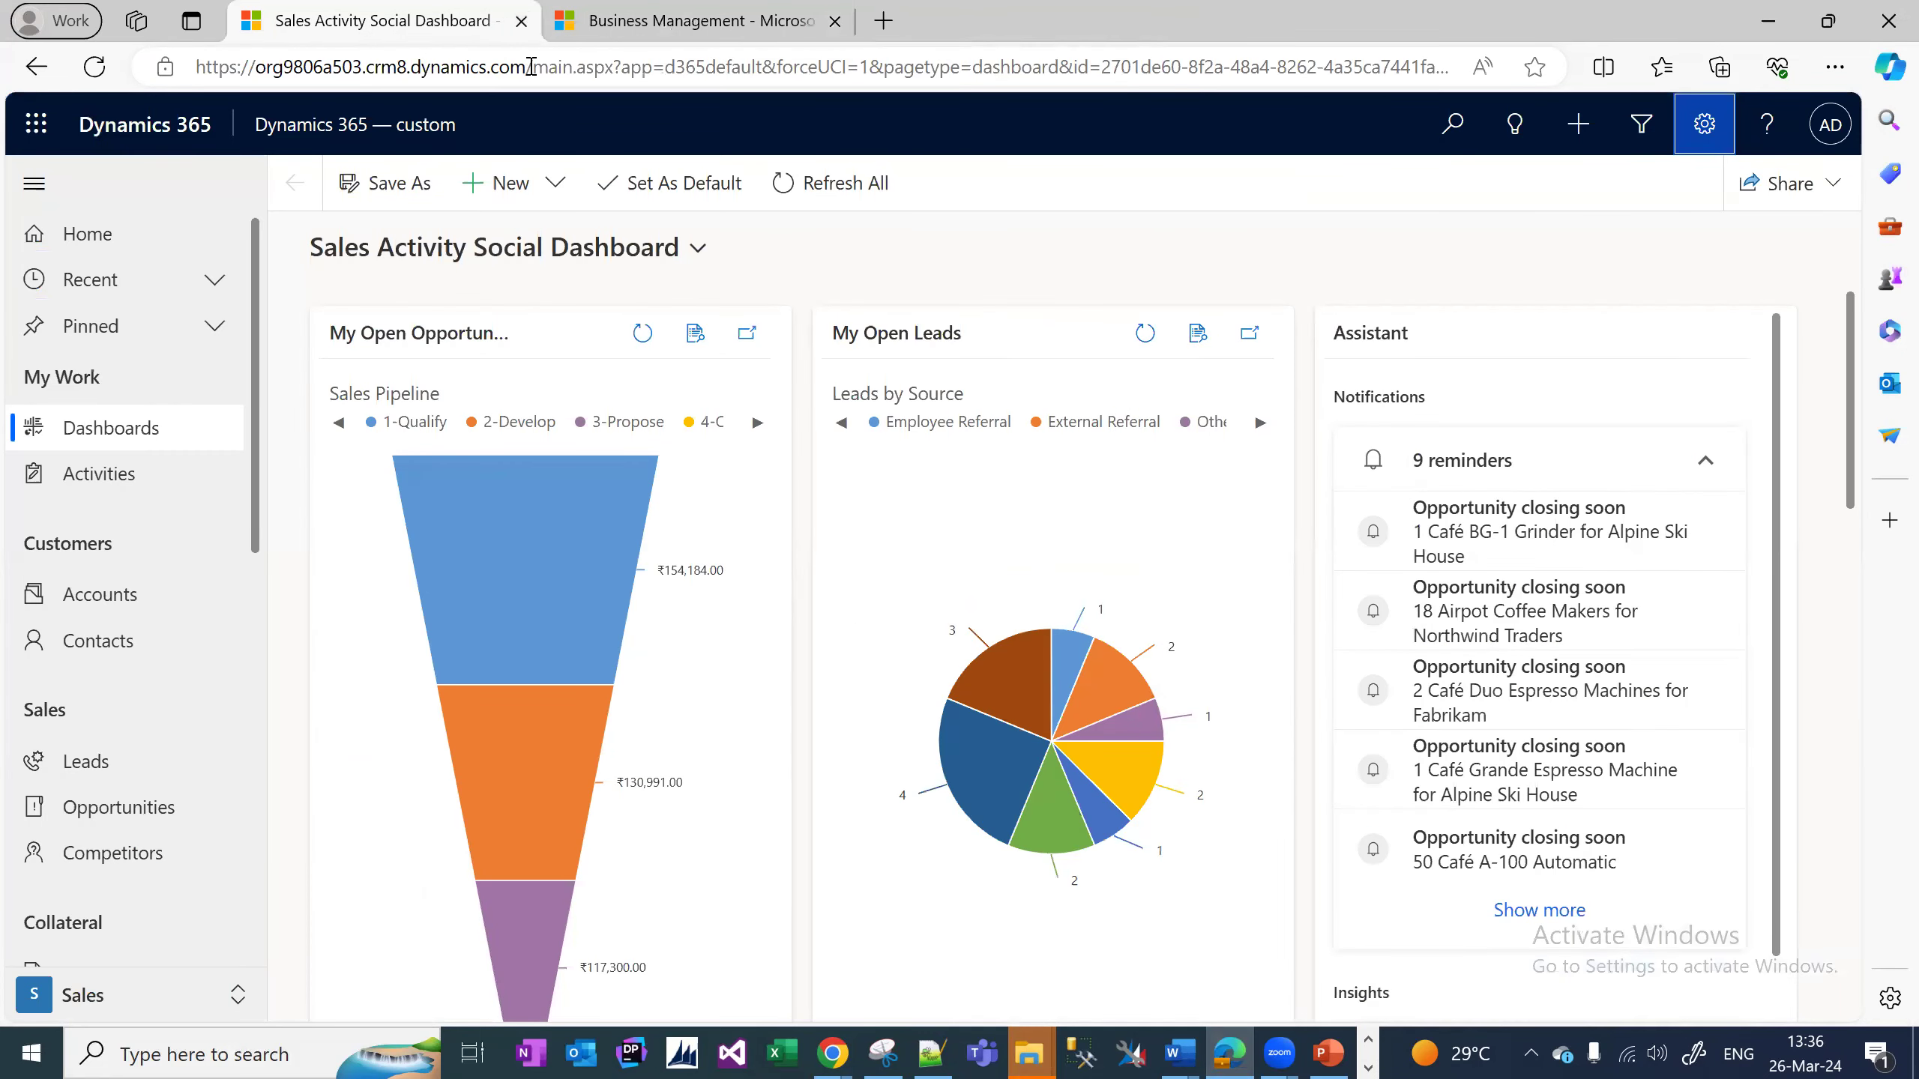
Go to Advanced Settings > Solutions and start a new solution.
click(1705, 124)
click(1640, 234)
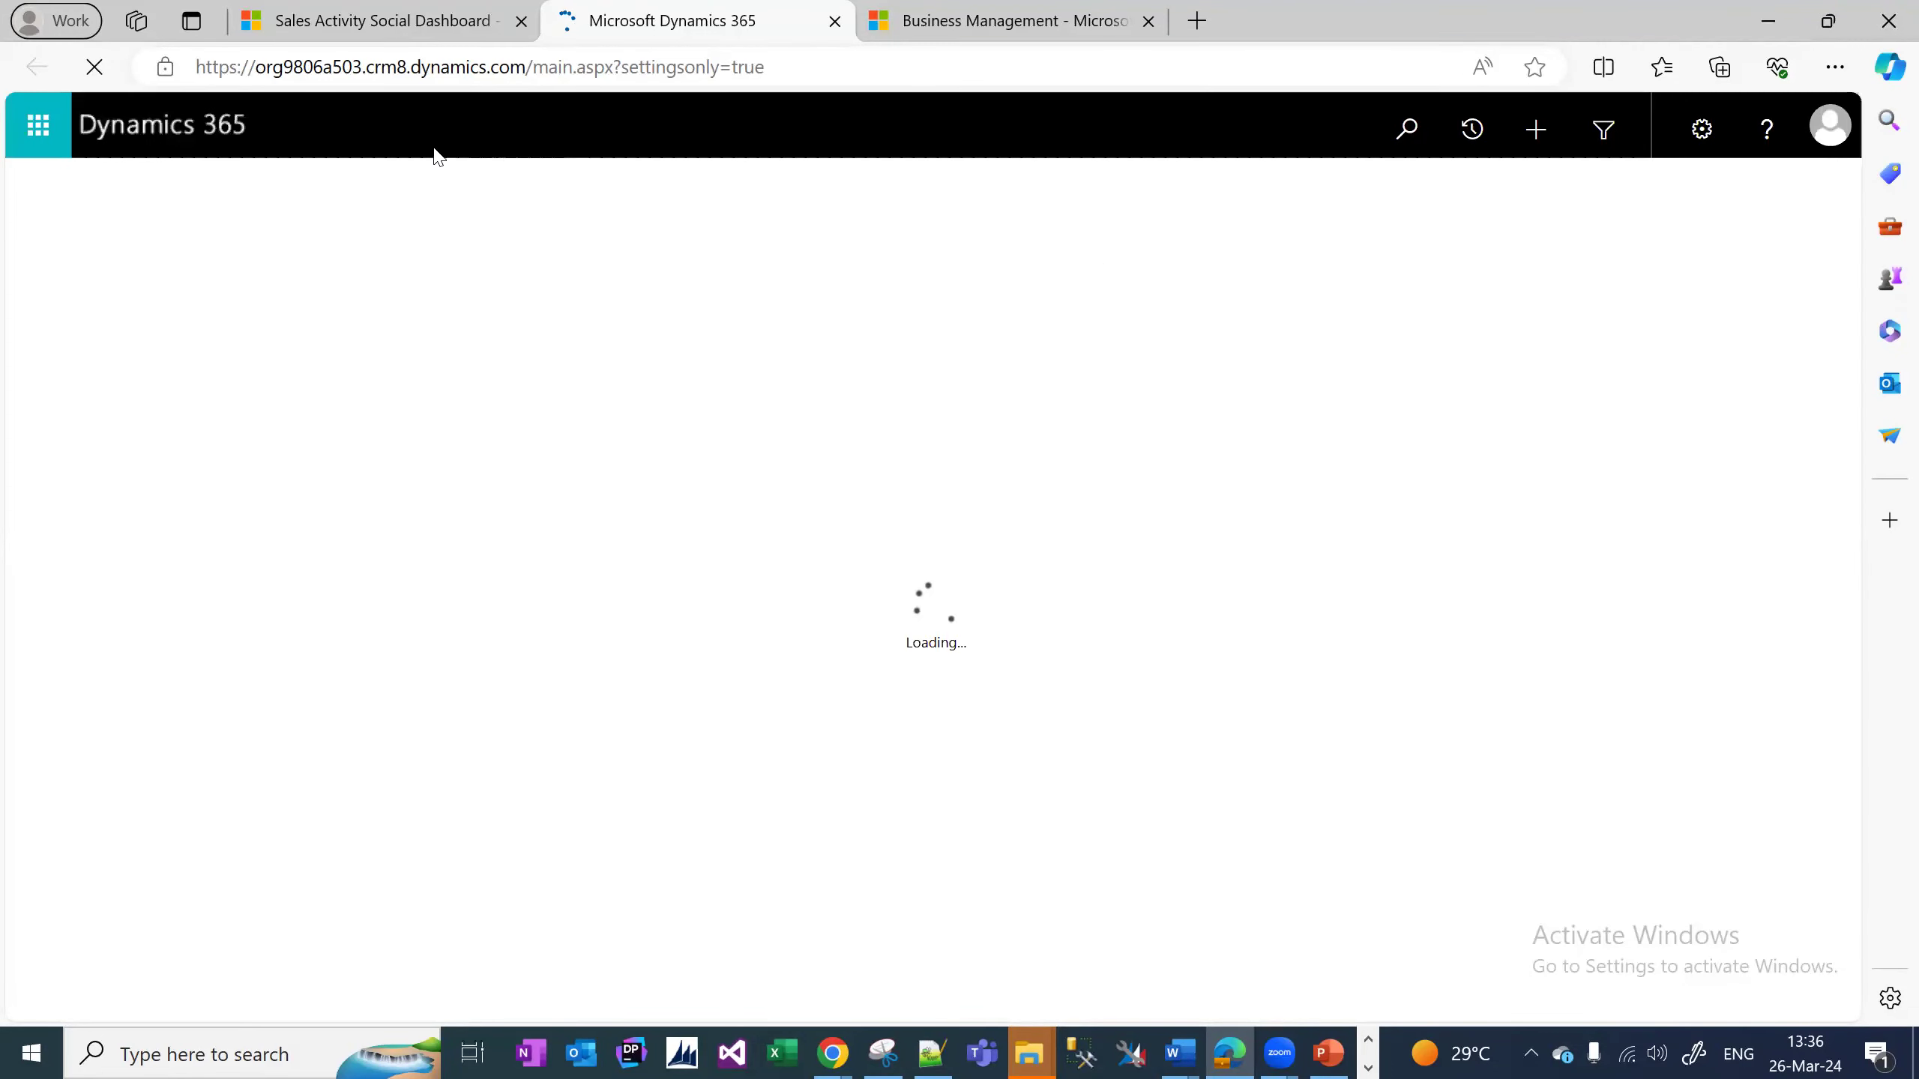
click(407, 129)
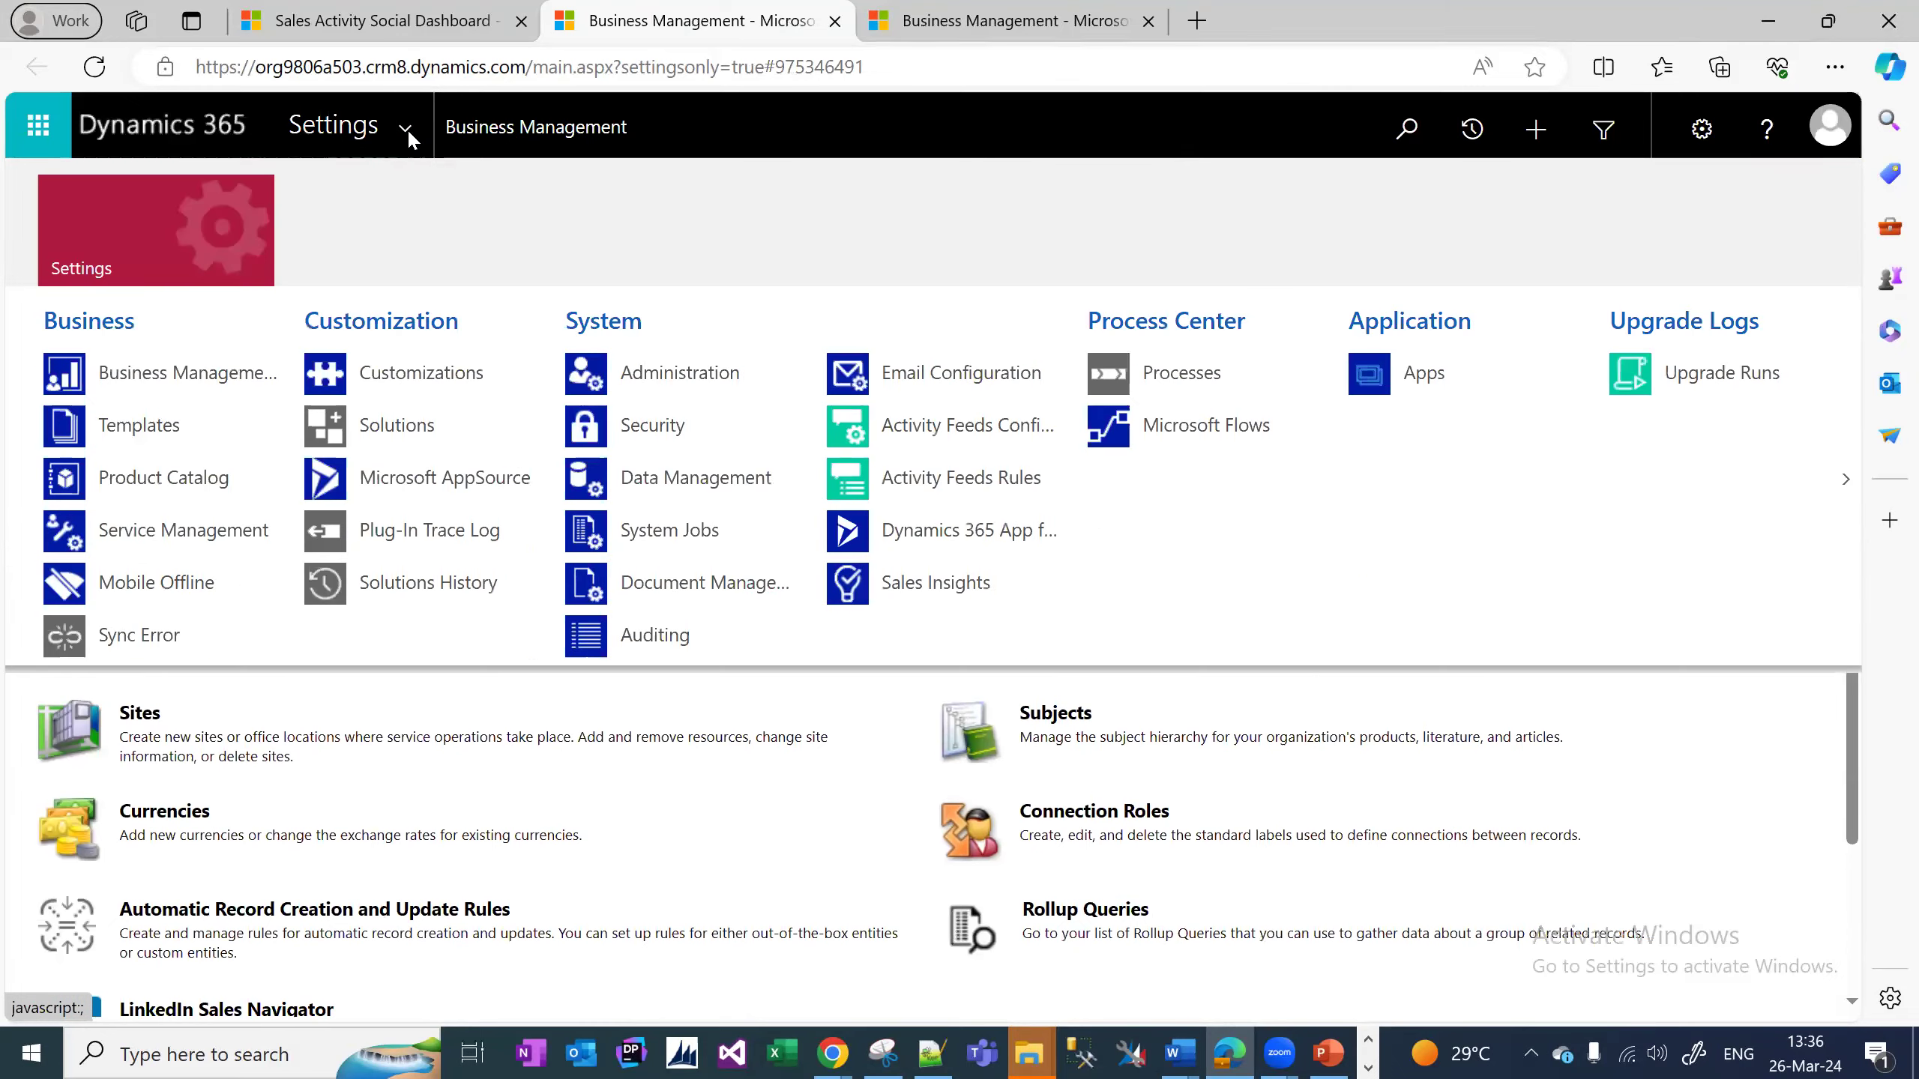
click(423, 427)
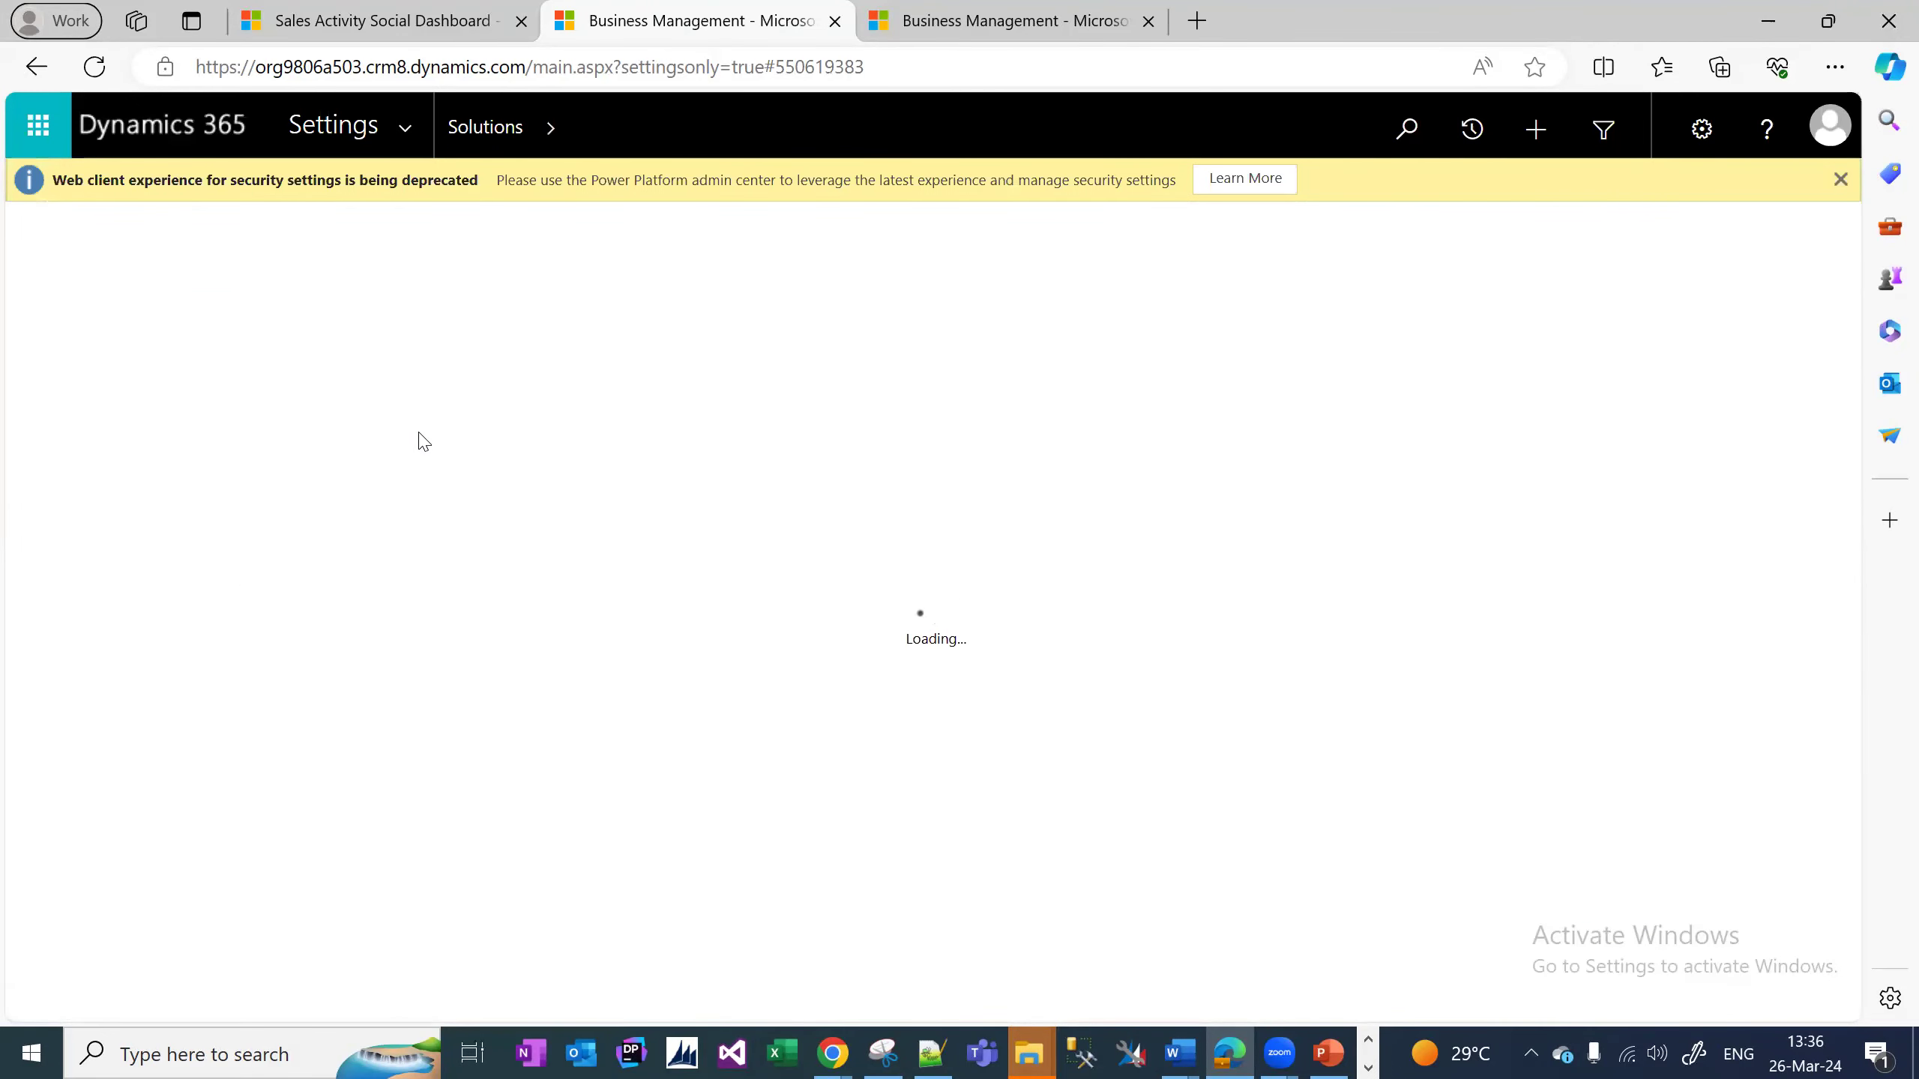
click(17, 273)
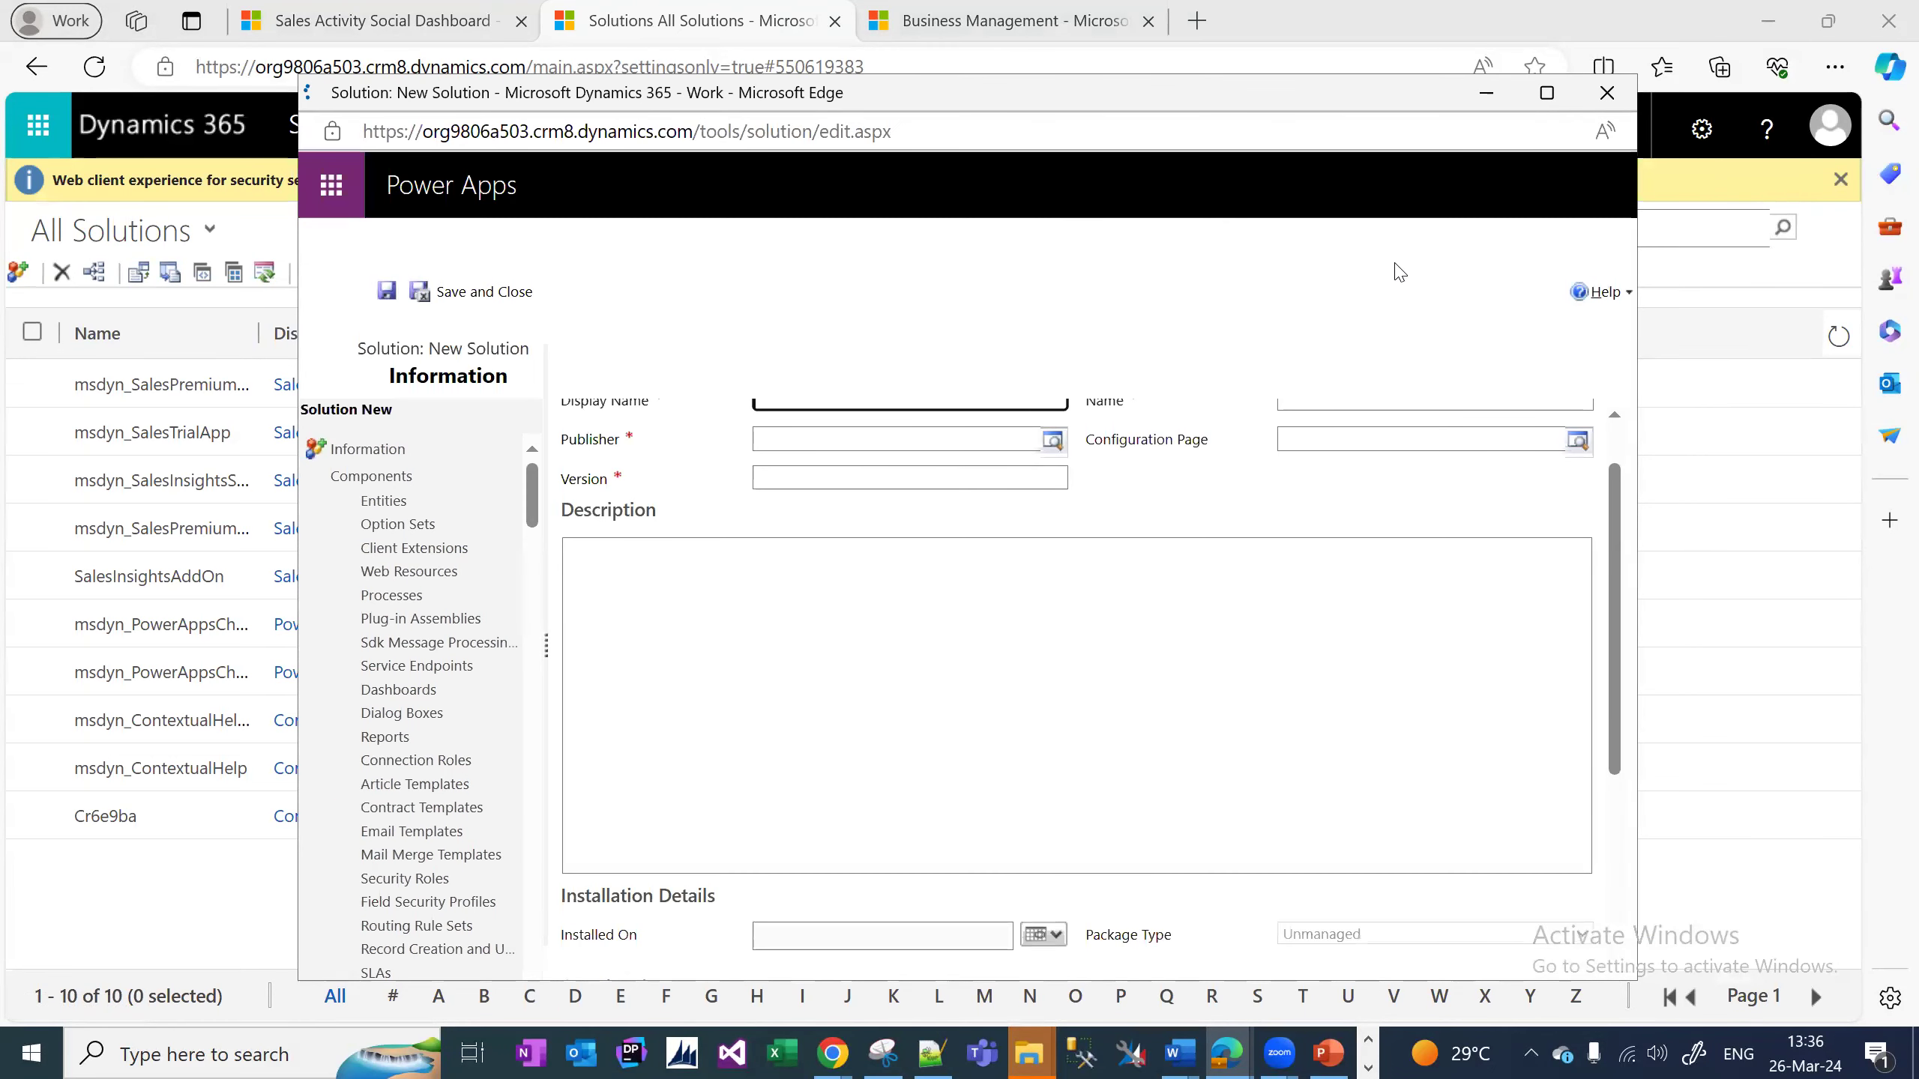
Save a solution named BajajCustomizations with the Default Publisher and version 10.0.0.
scroll(1623, 517, up, 1)
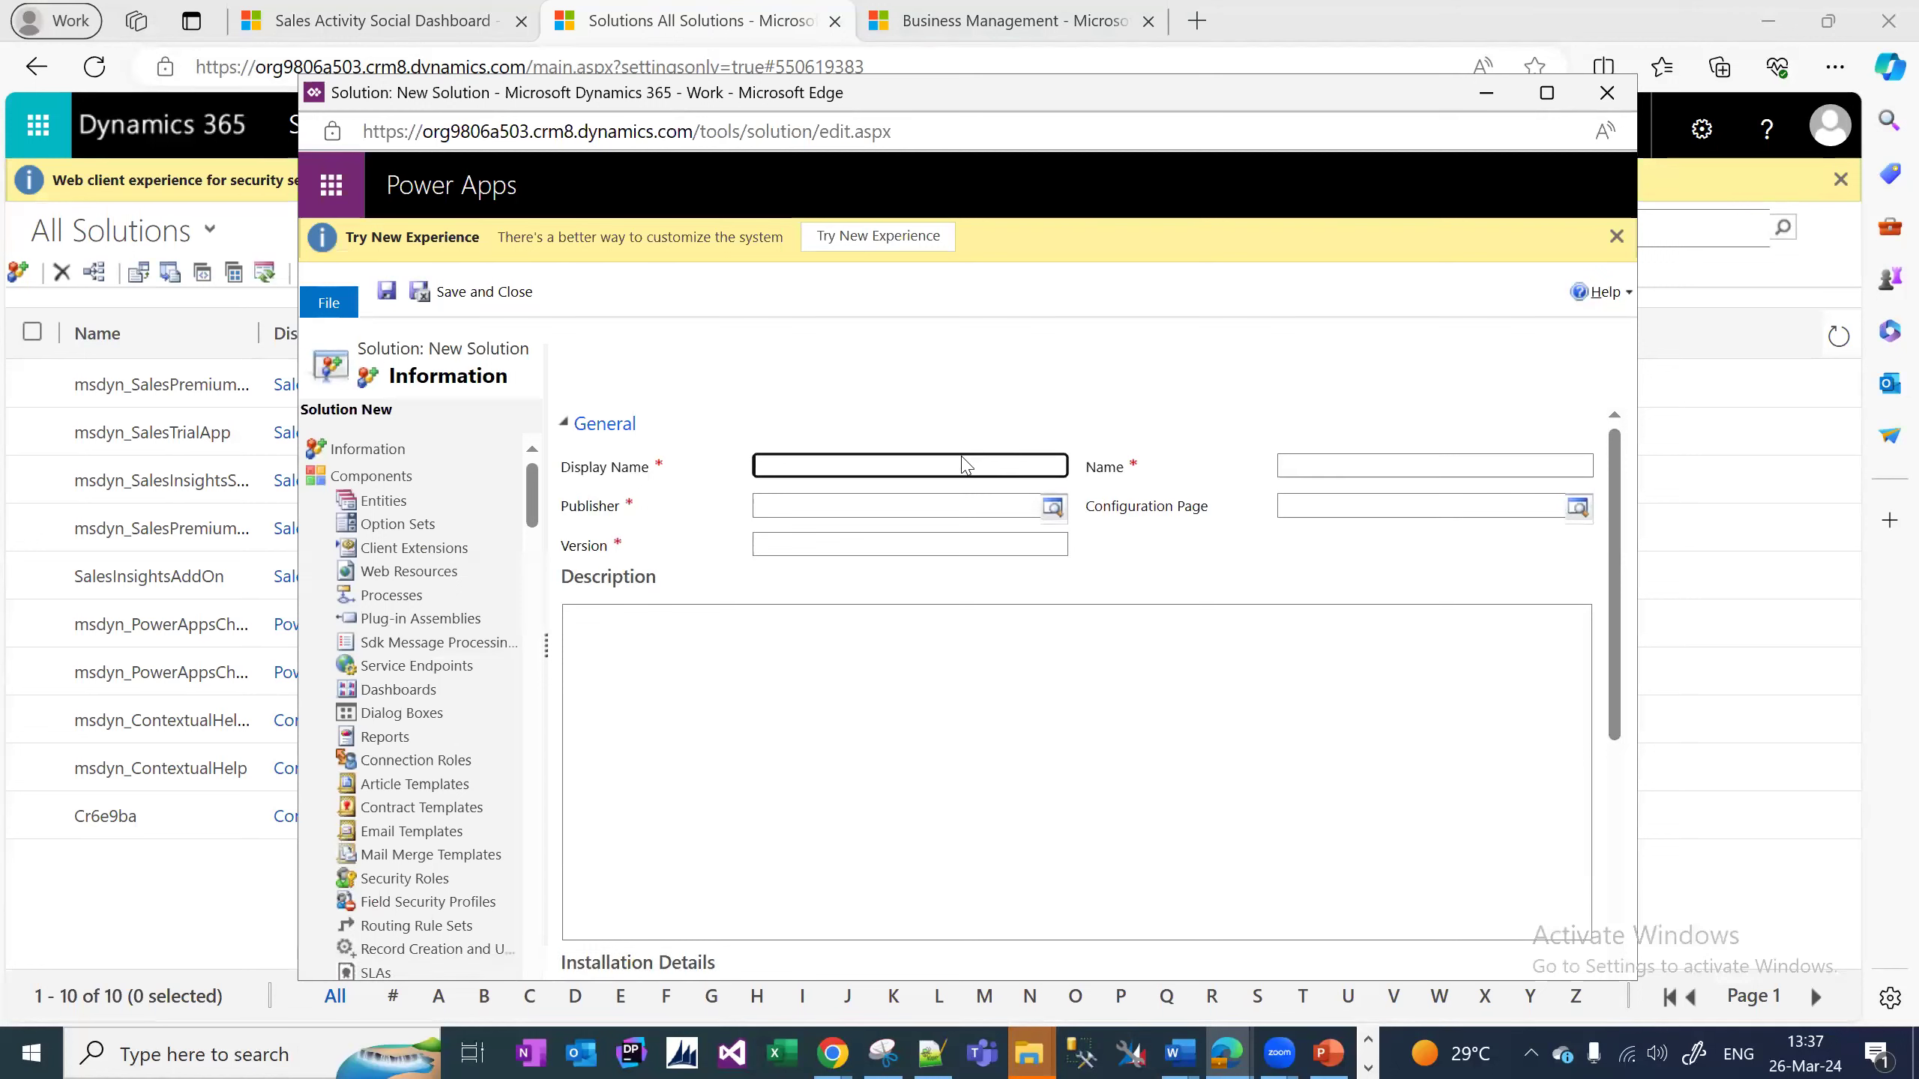
text(Products)
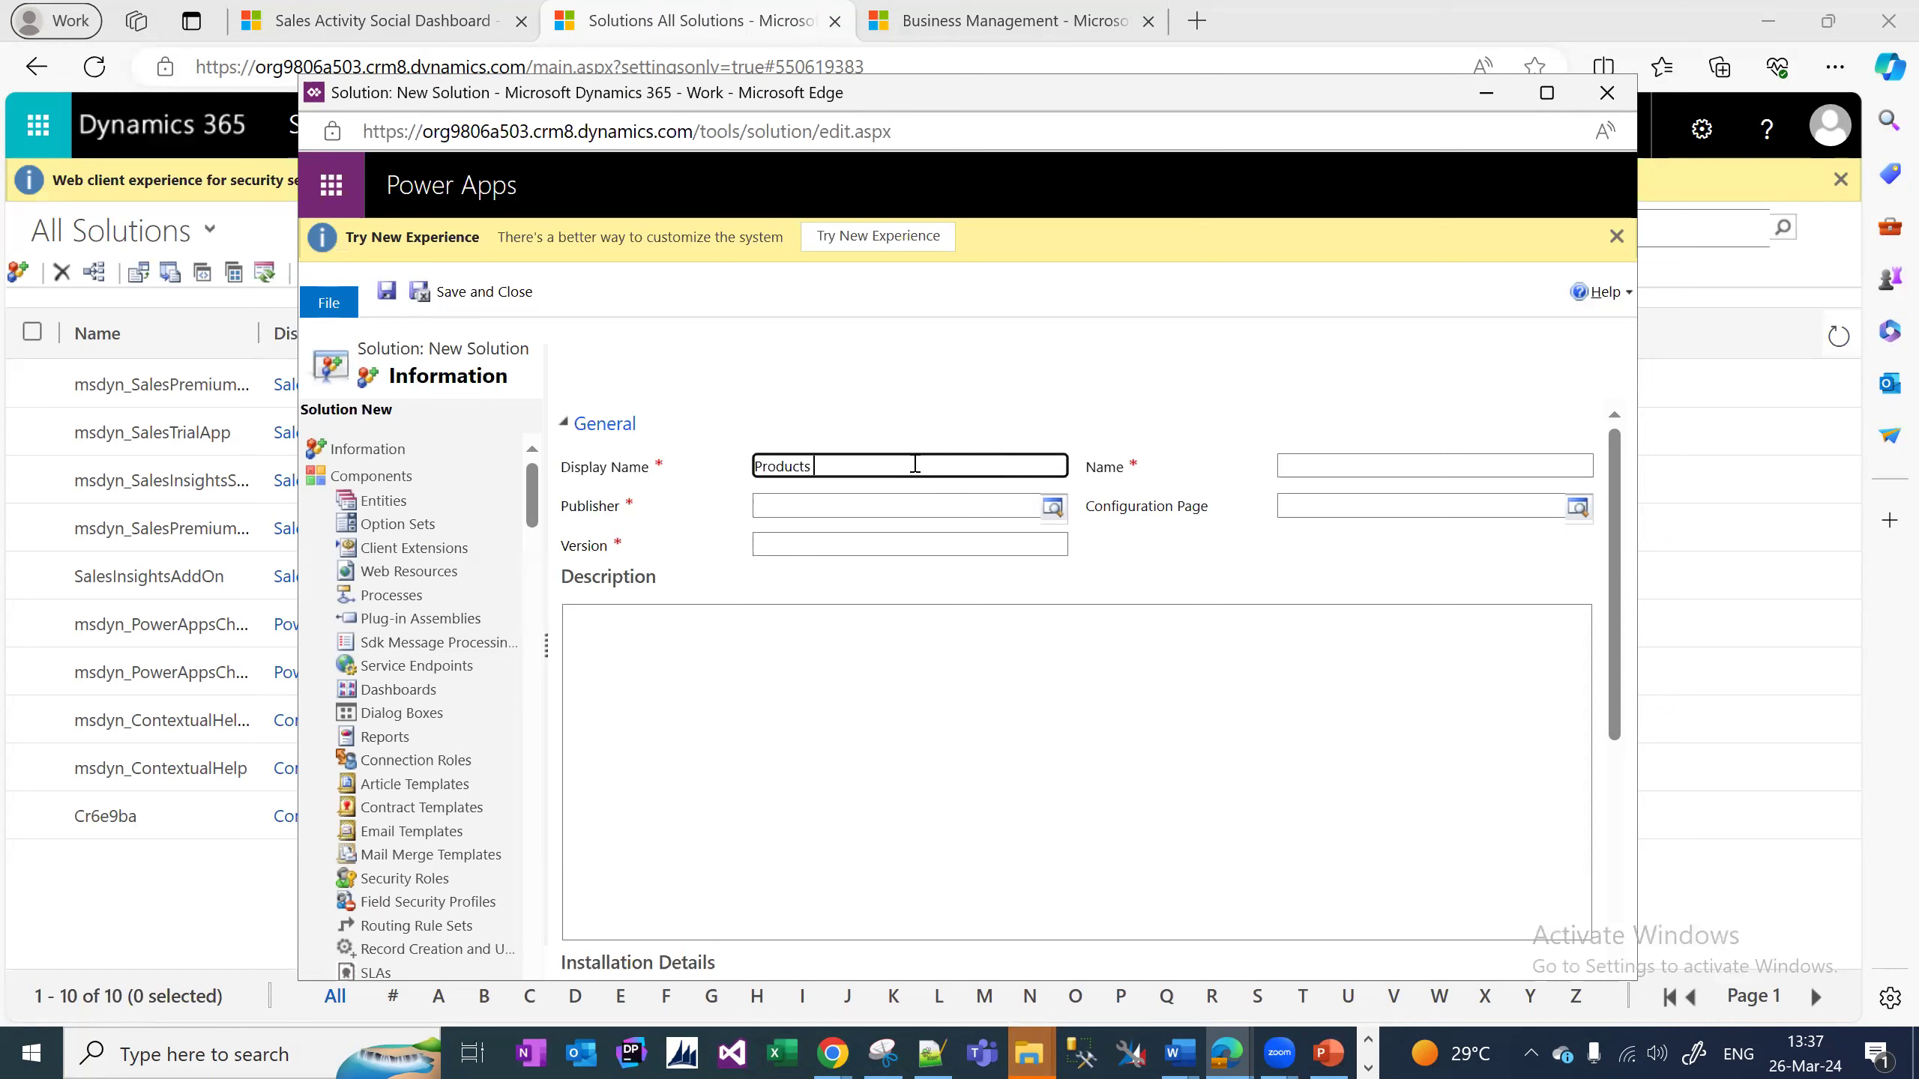
key(ctrl+a)
text(BajajEn)
key(BackSpace)
key(BackSpace)
text(Customizations)
click(829, 543)
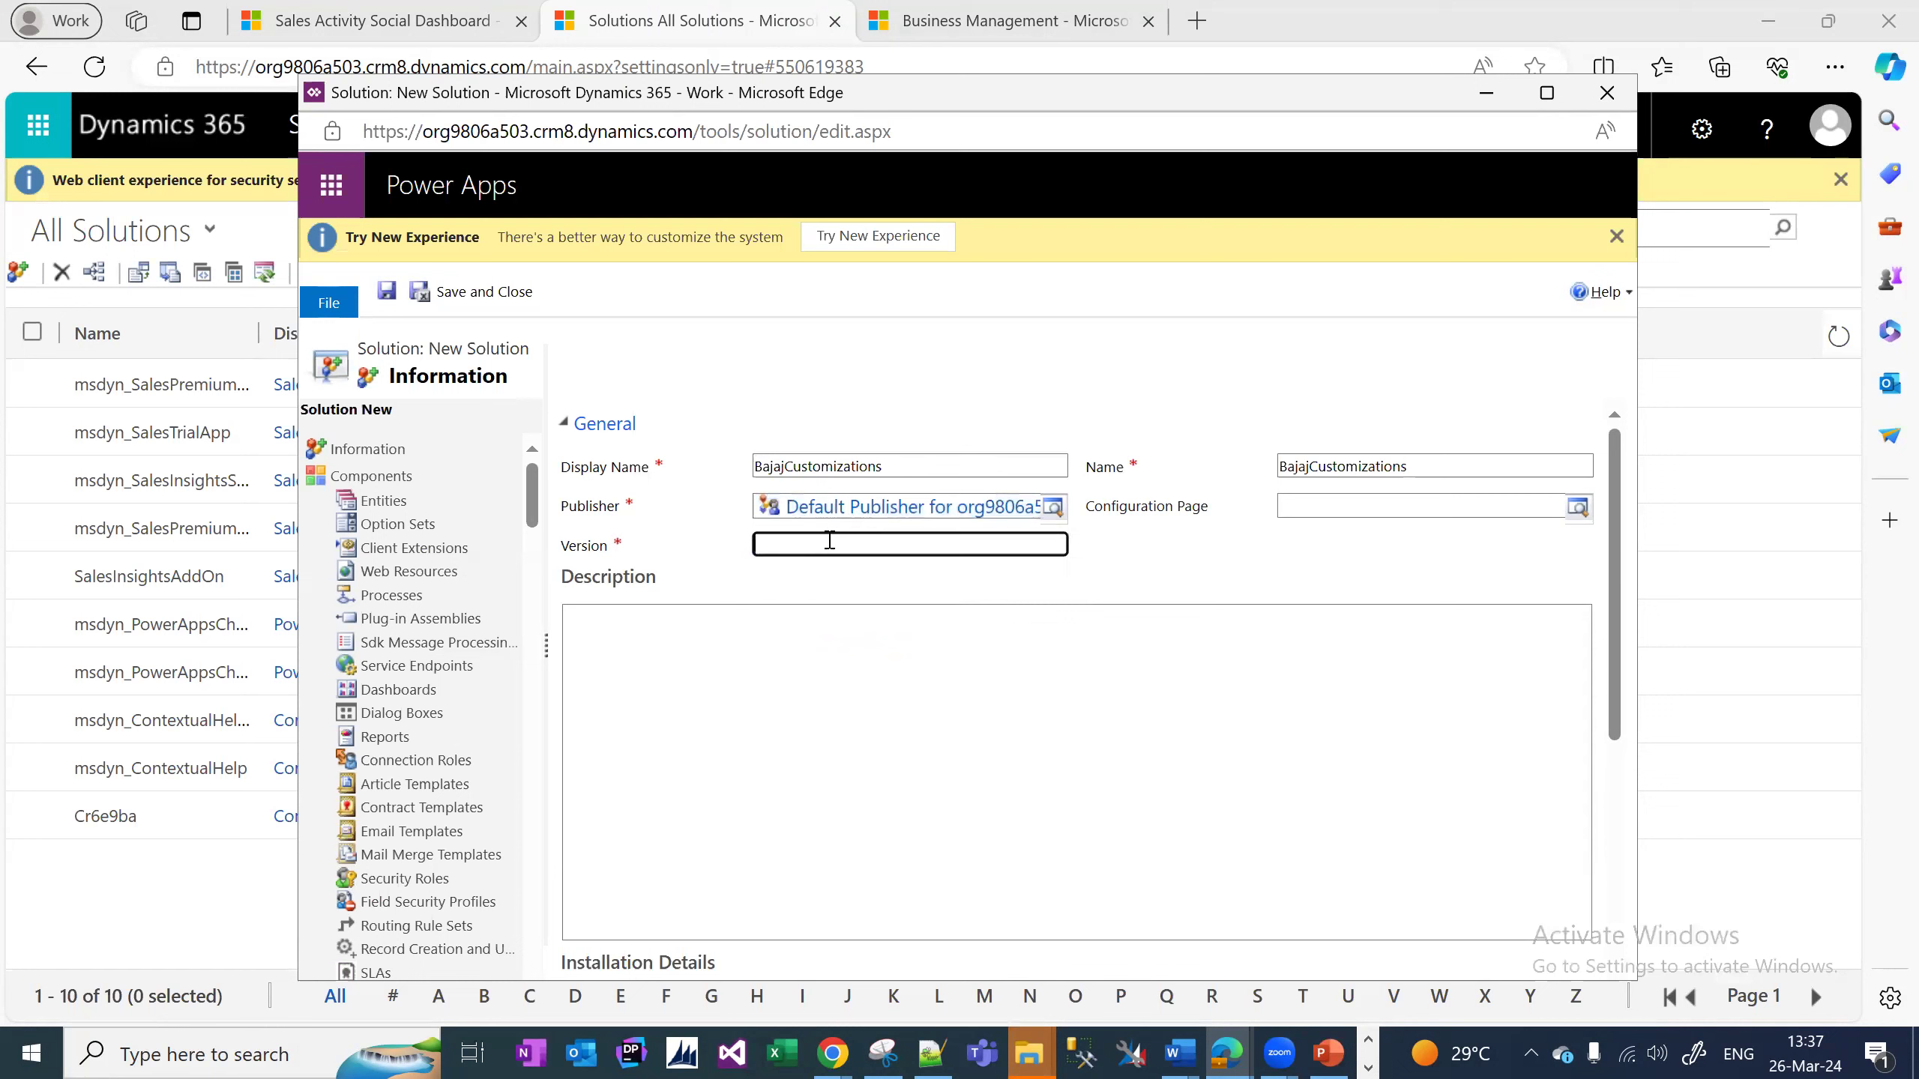
text(10.0.0)
click(387, 294)
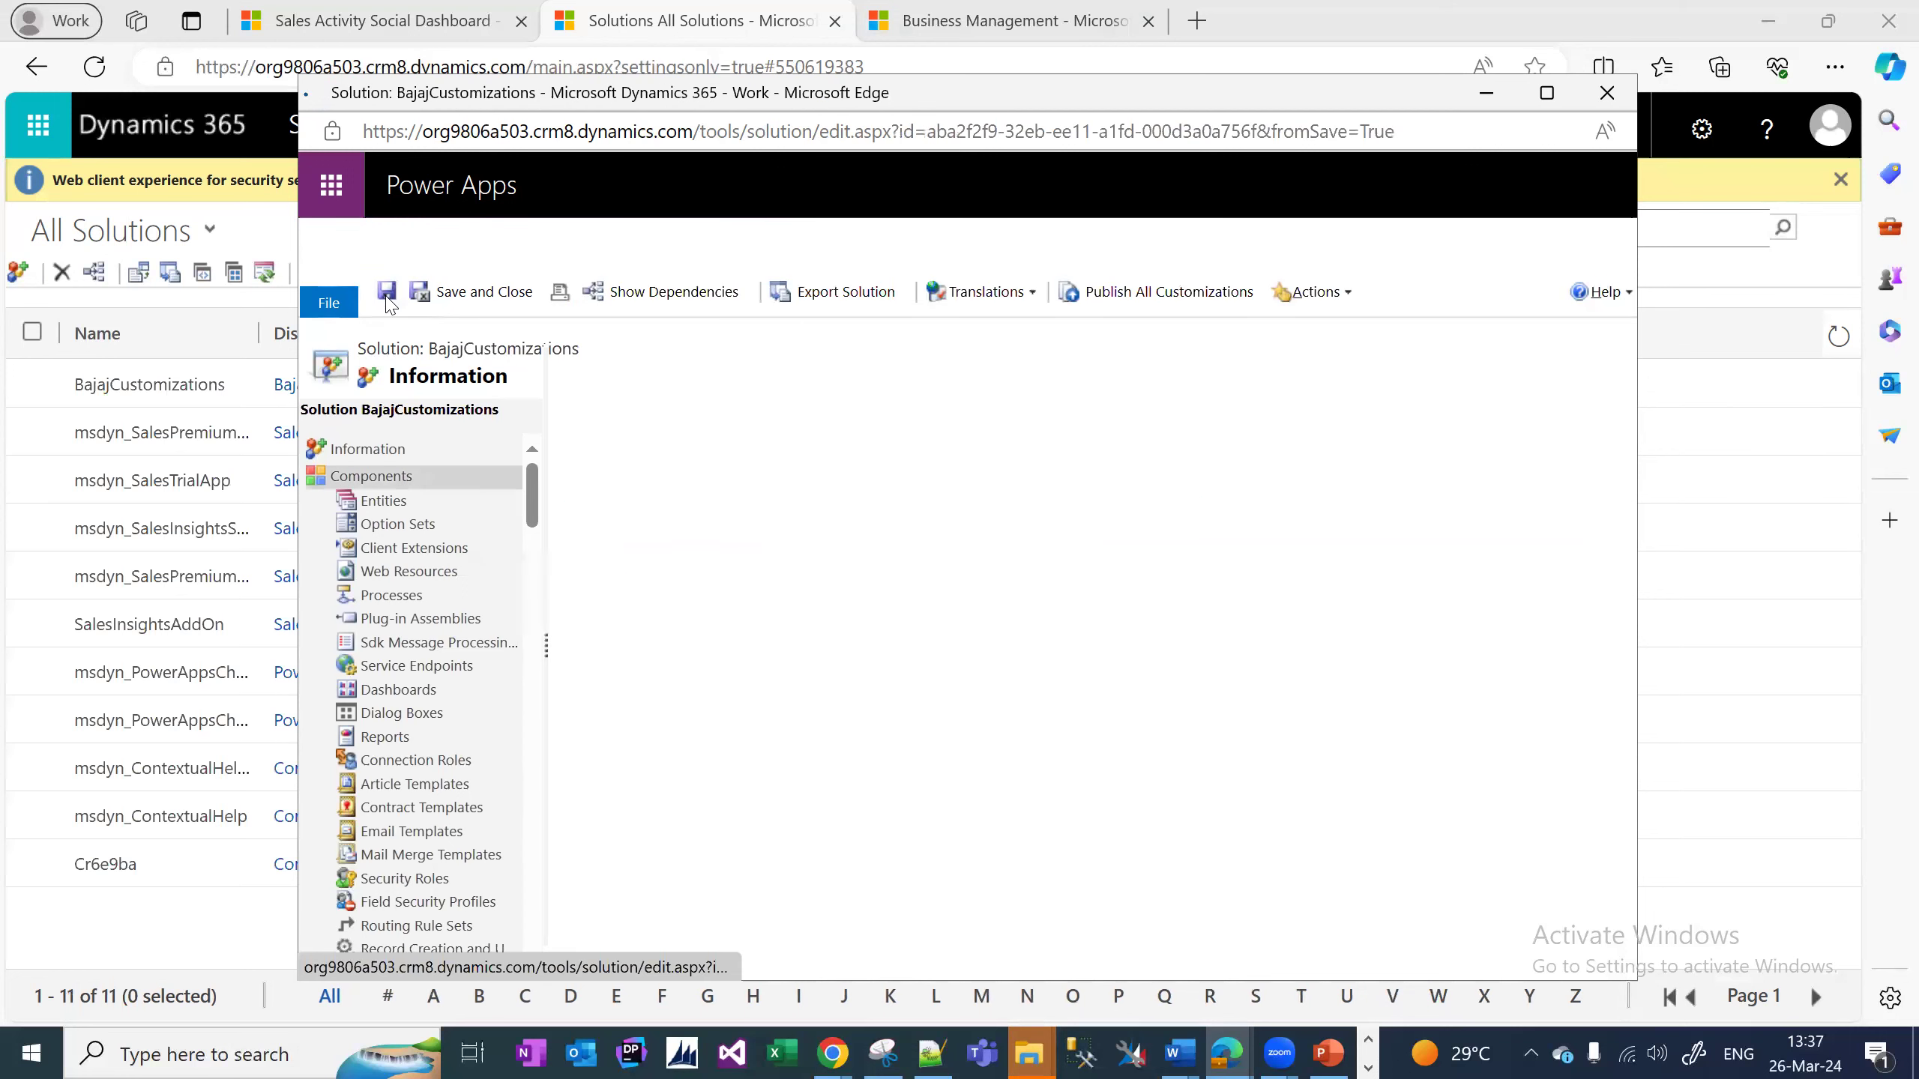
Open the BajajCustomizations solution and start a new entity from its Entities list.
click(484, 292)
double_click(149, 384)
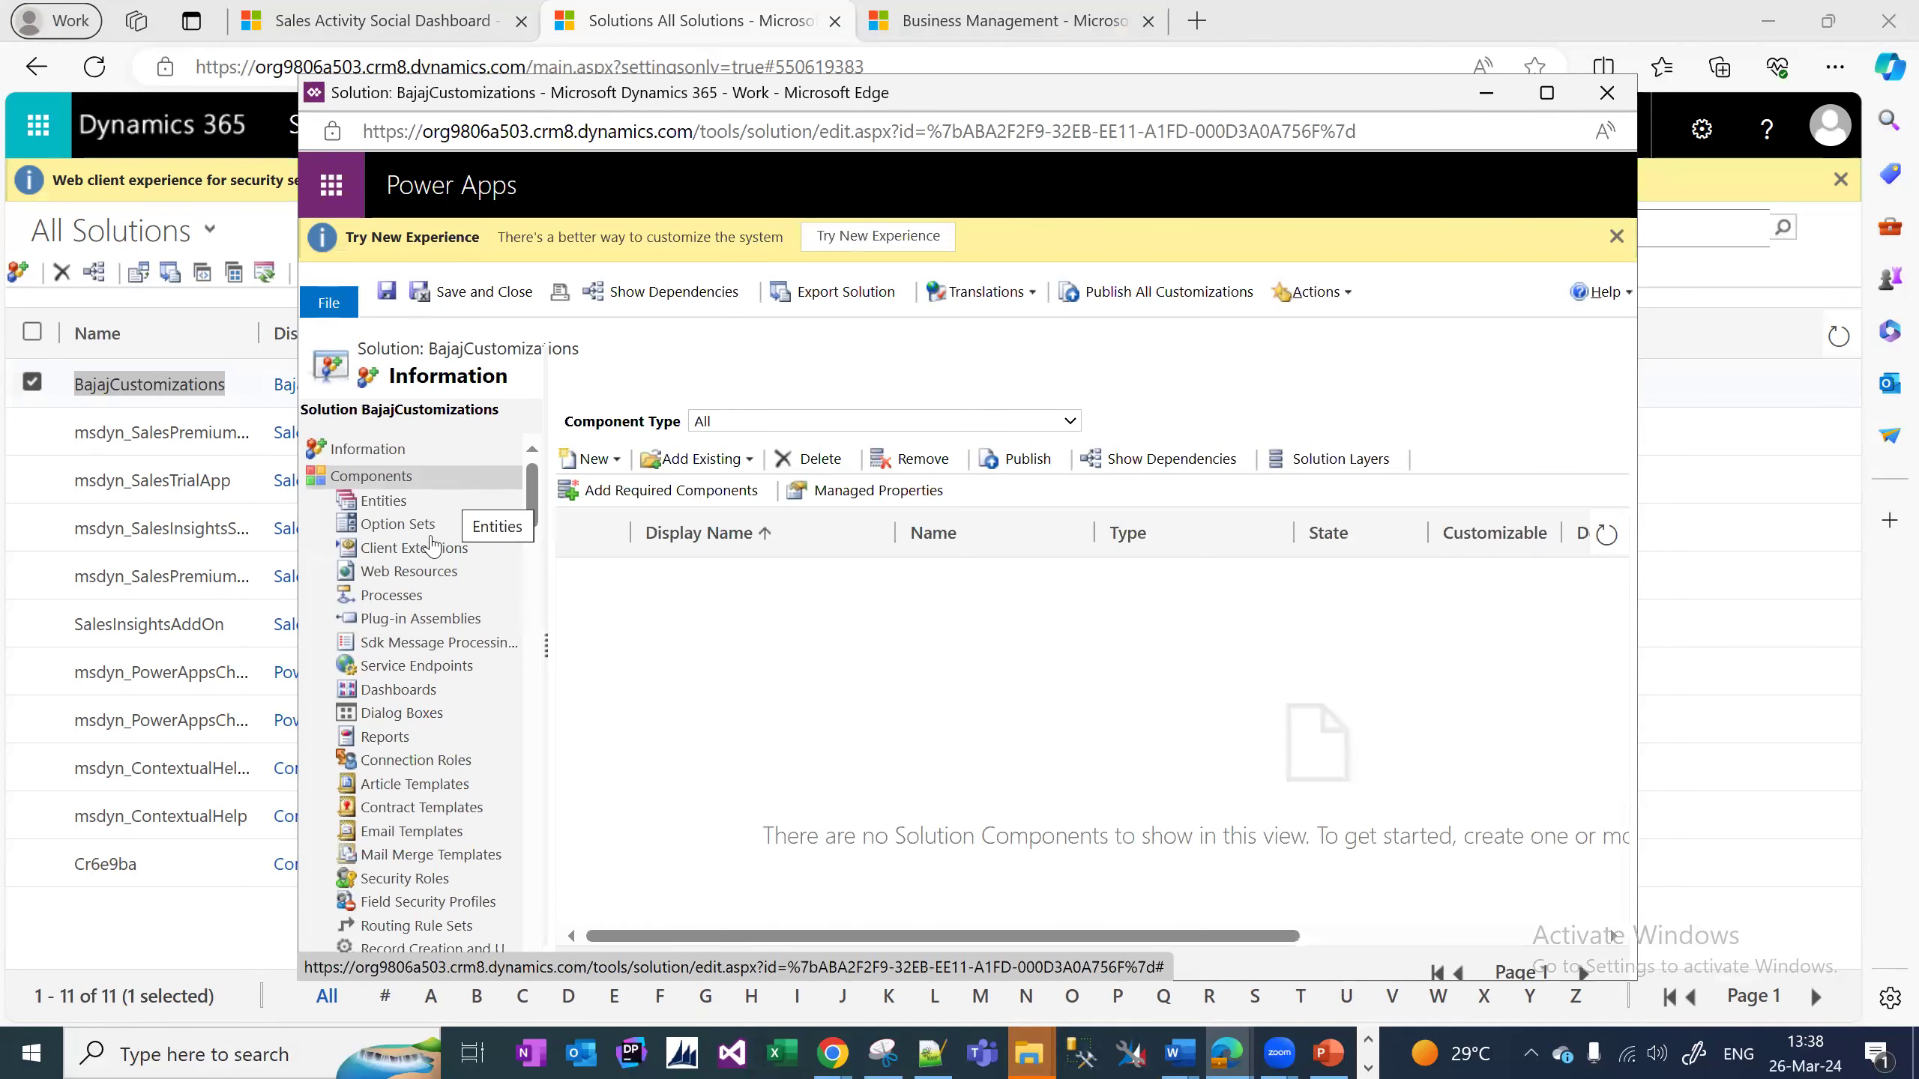
click(383, 501)
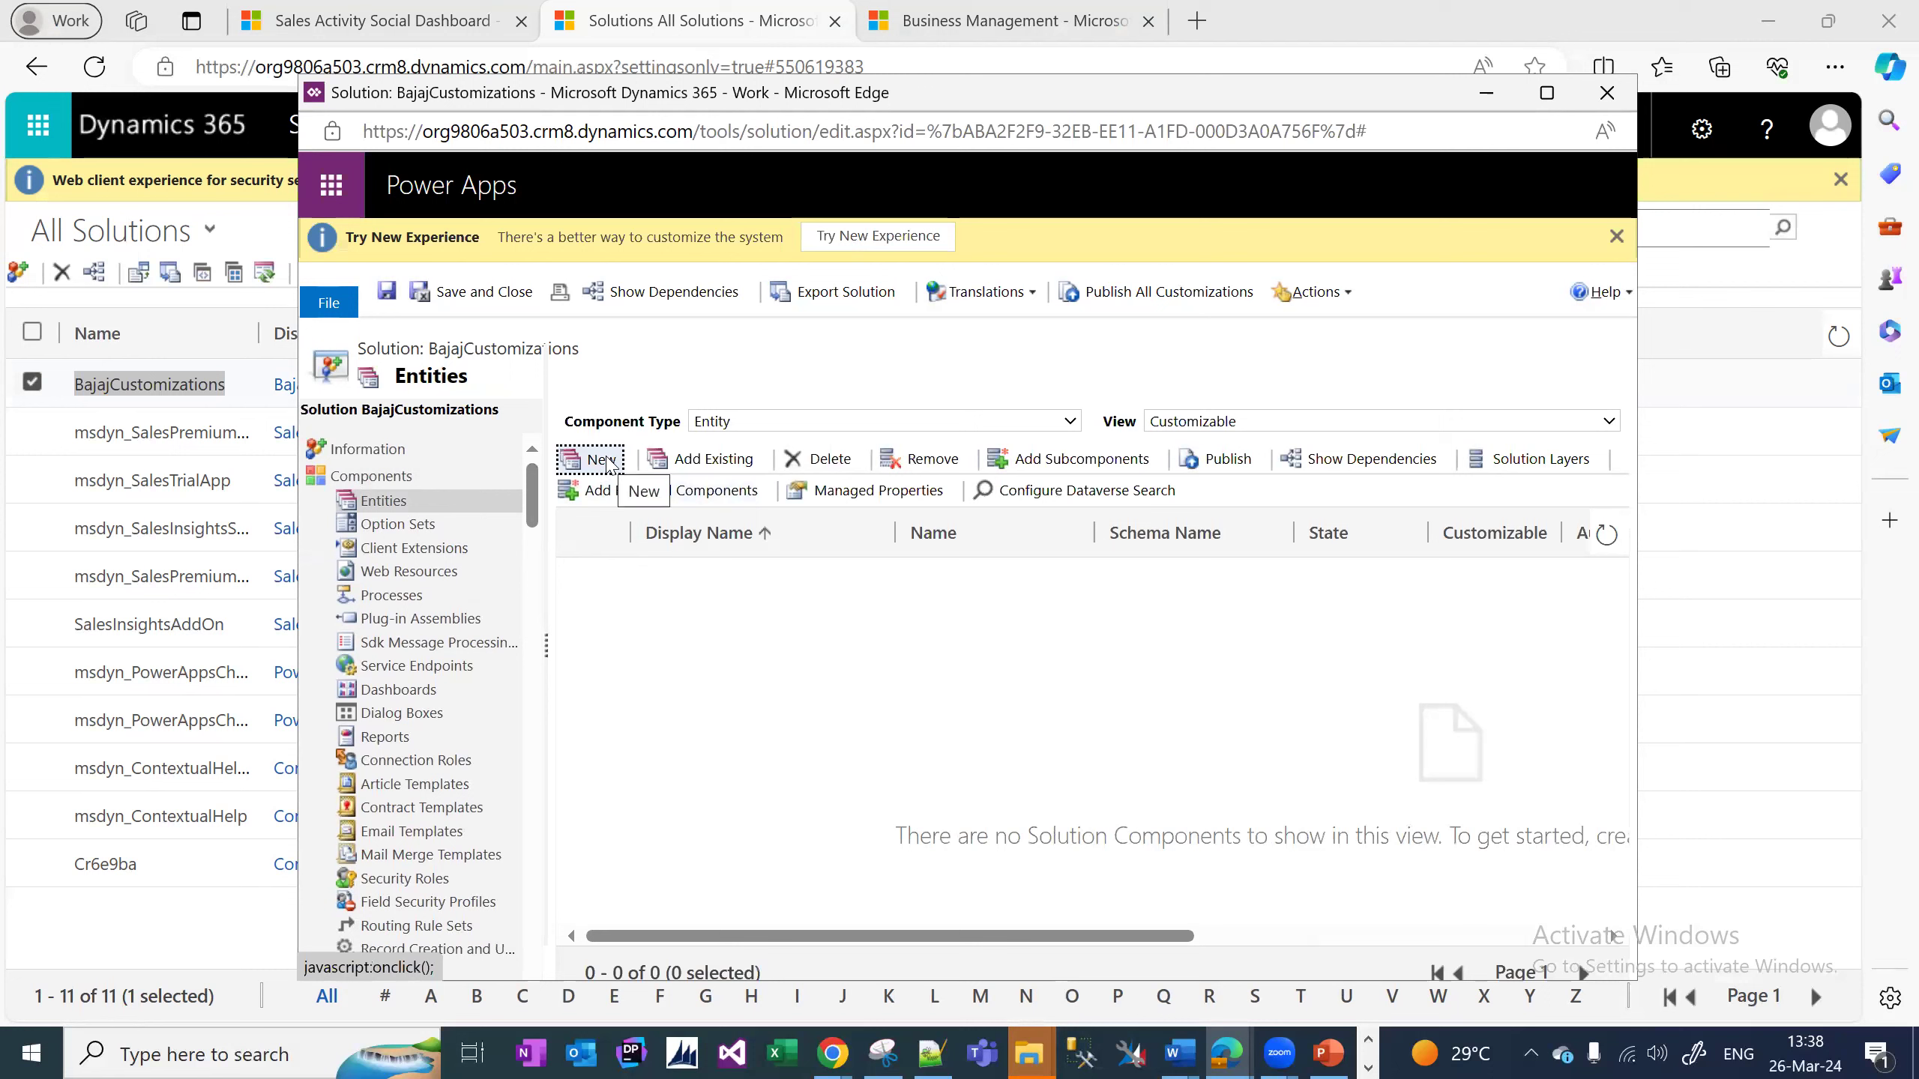
click(609, 462)
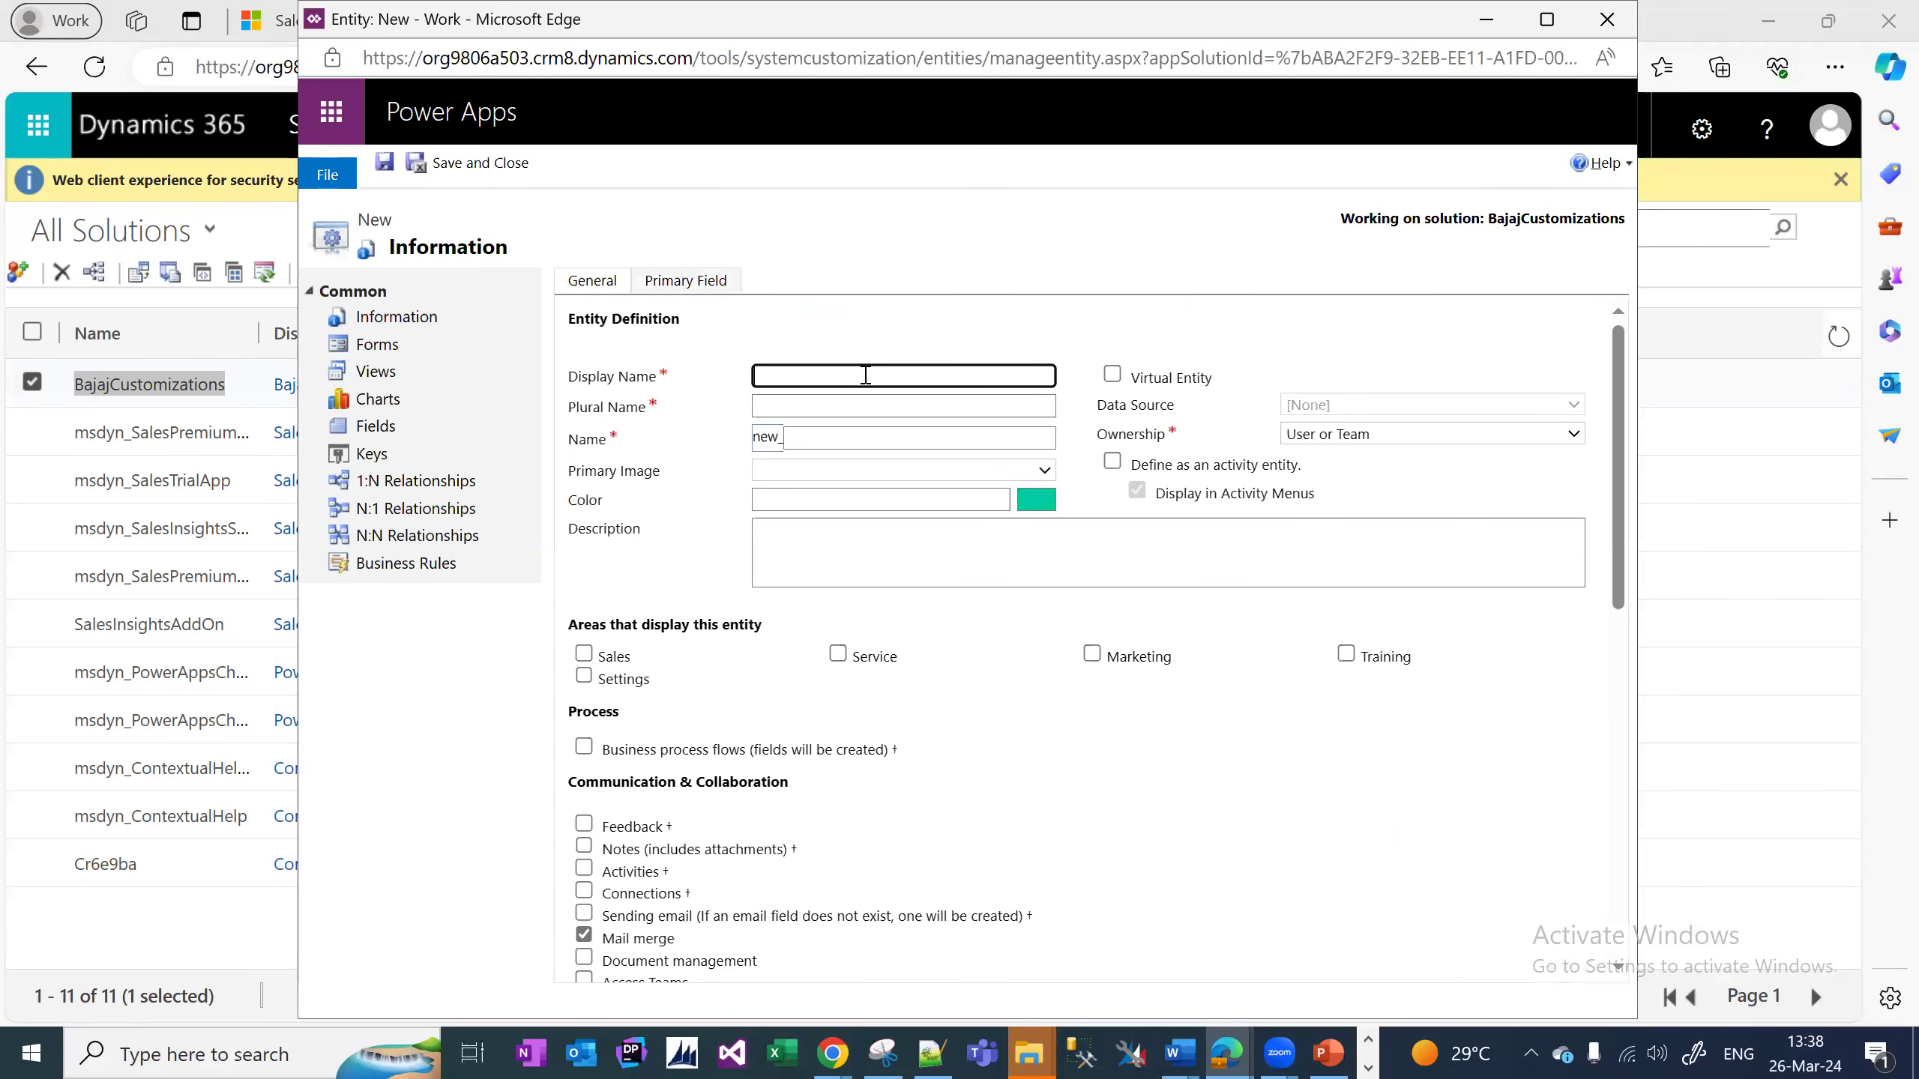
Name the new entity Products with plural name Products (new_products), then bring the Solutions window forward.
click(938, 1053)
click(914, 376)
text(Products)
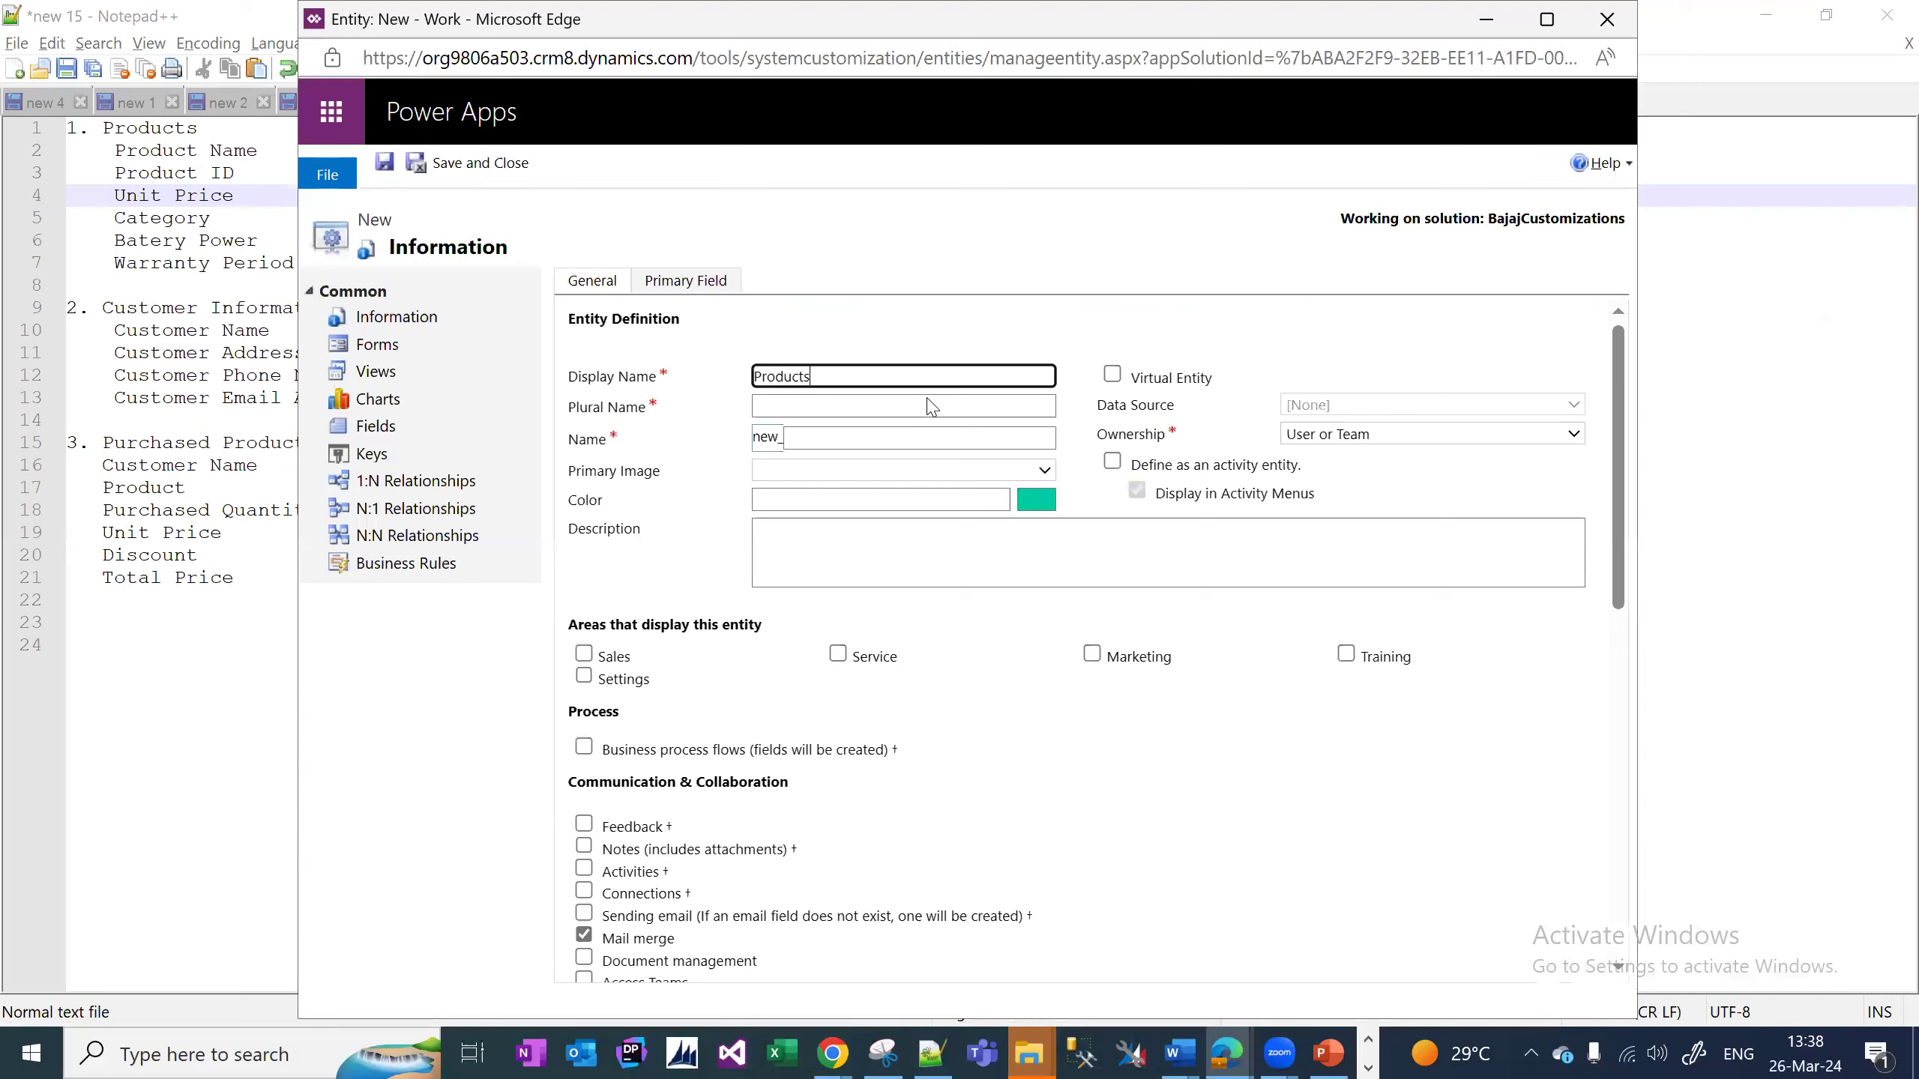
click(909, 402)
text(Product)
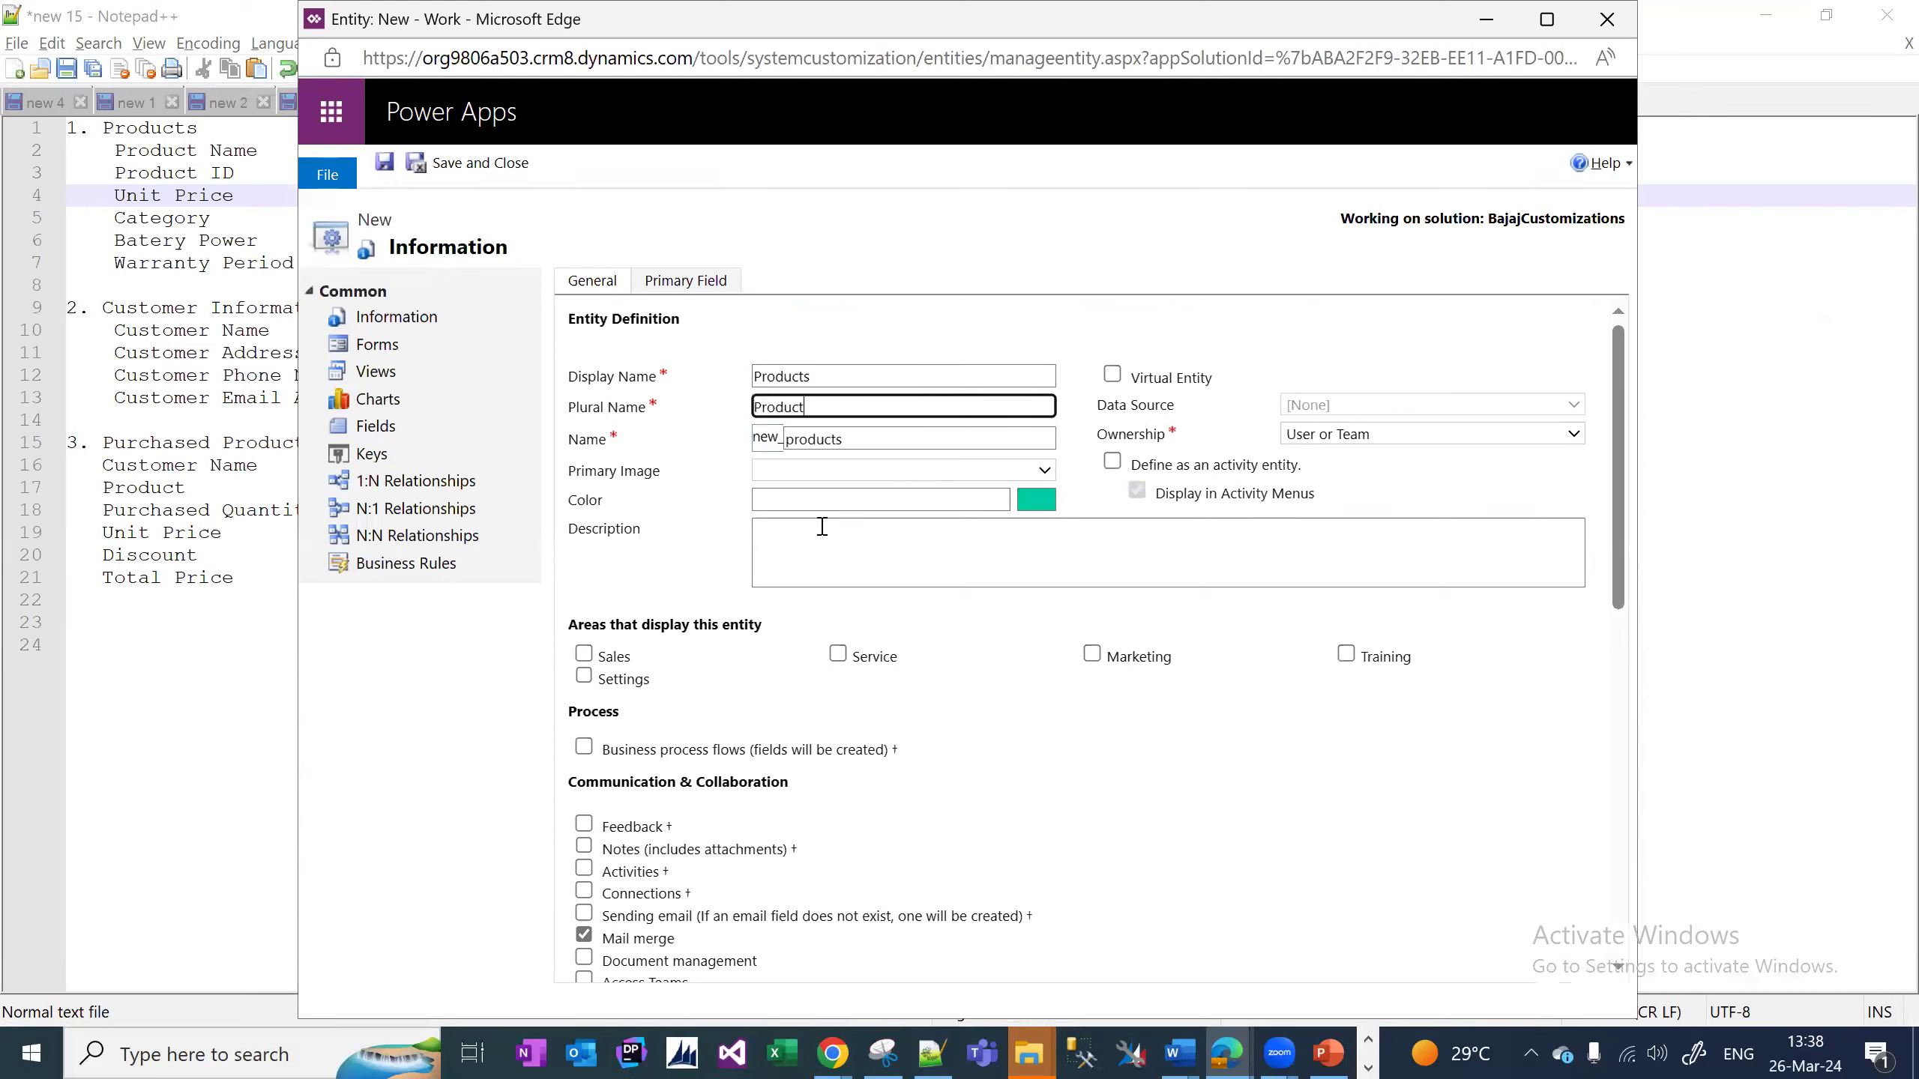
text(s)
click(1227, 1053)
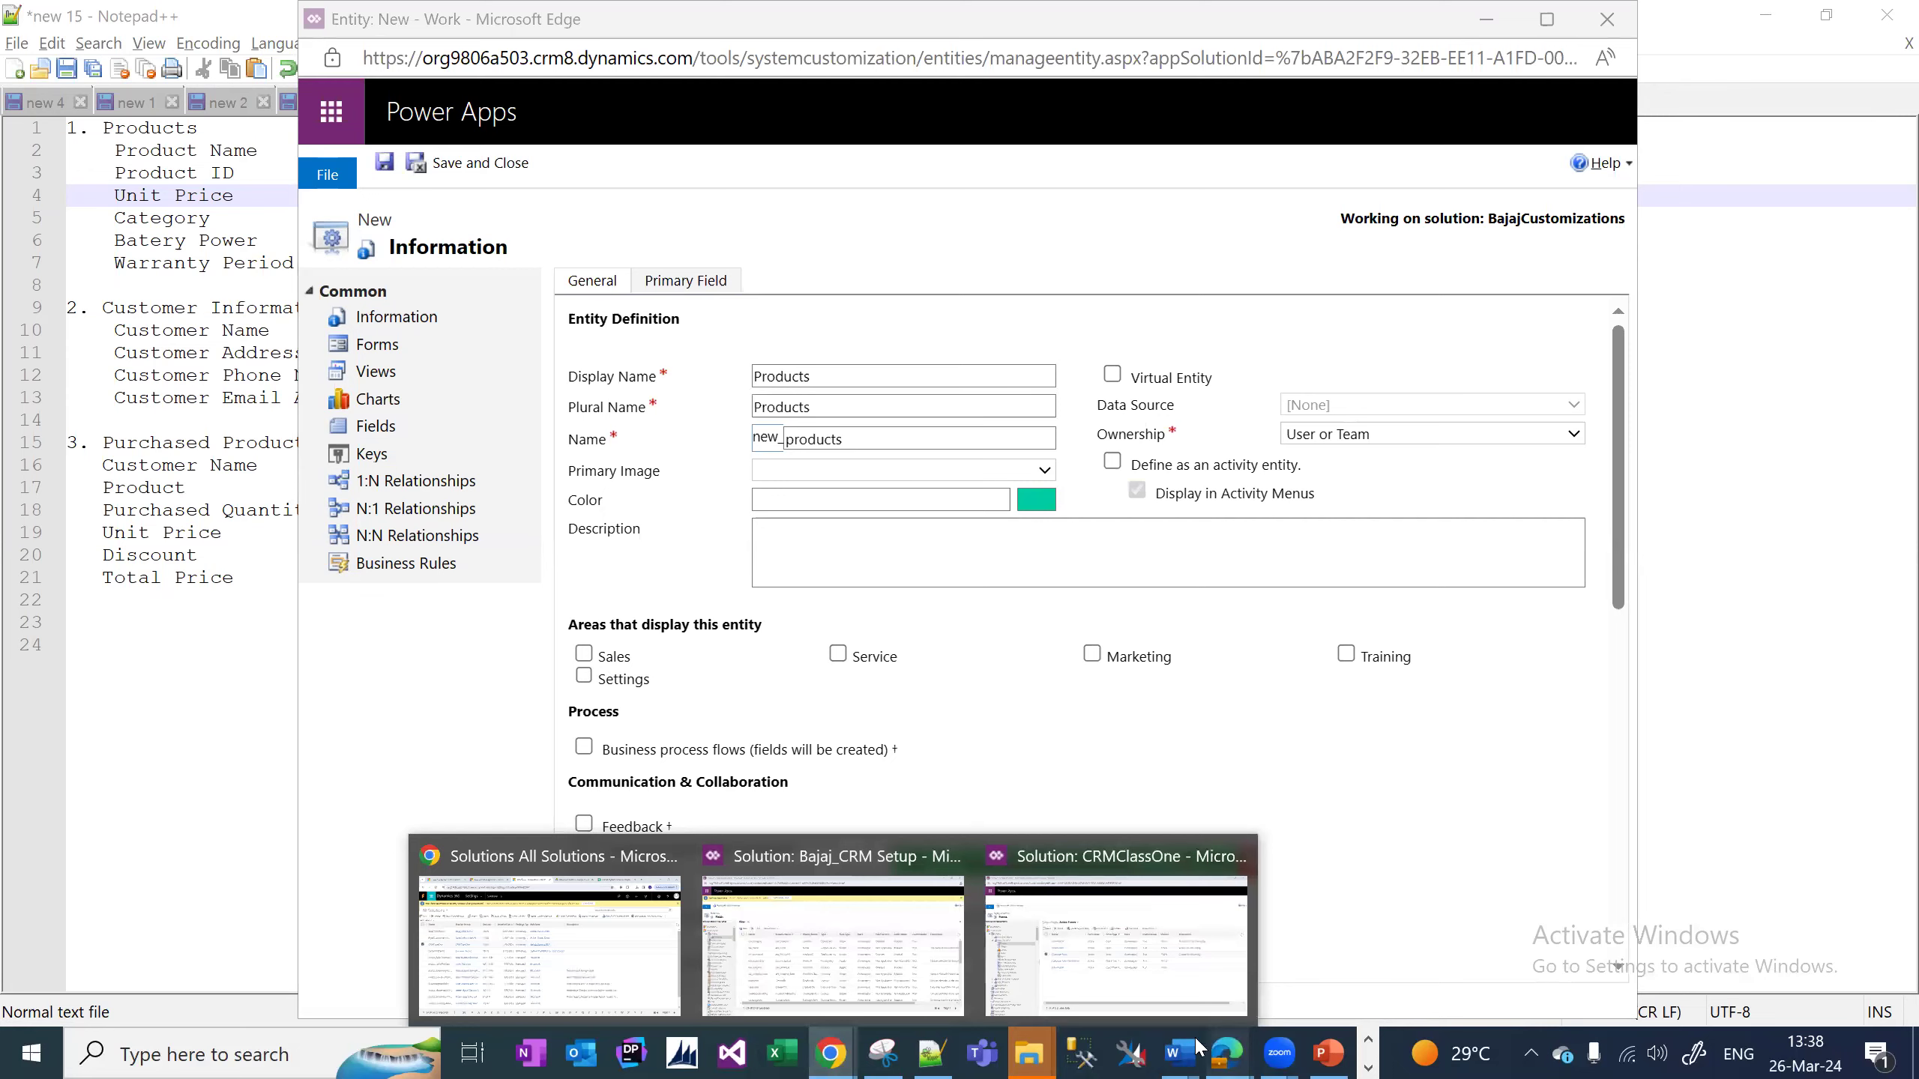
click(1012, 945)
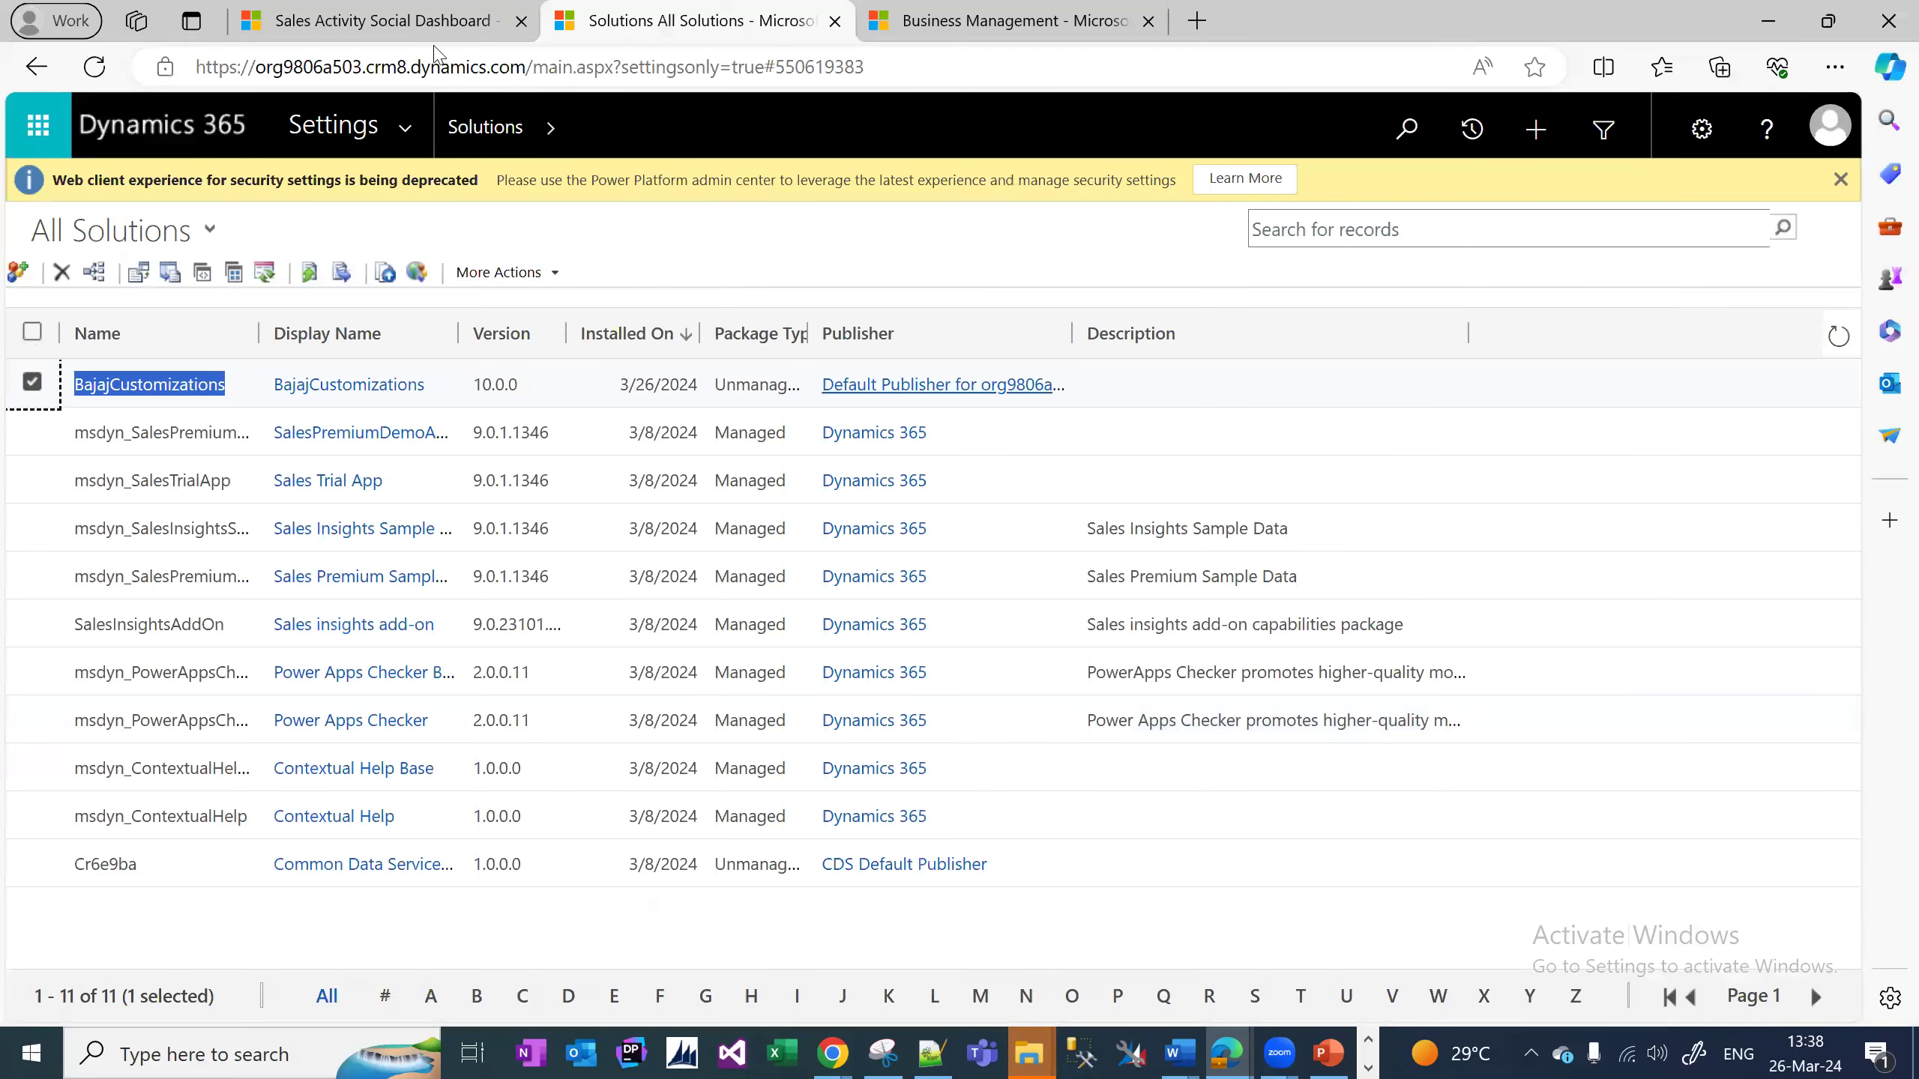
Review the Sales area navigation on the dashboard, then return to the unsaved Products entity form.
click(432, 21)
key(Escape)
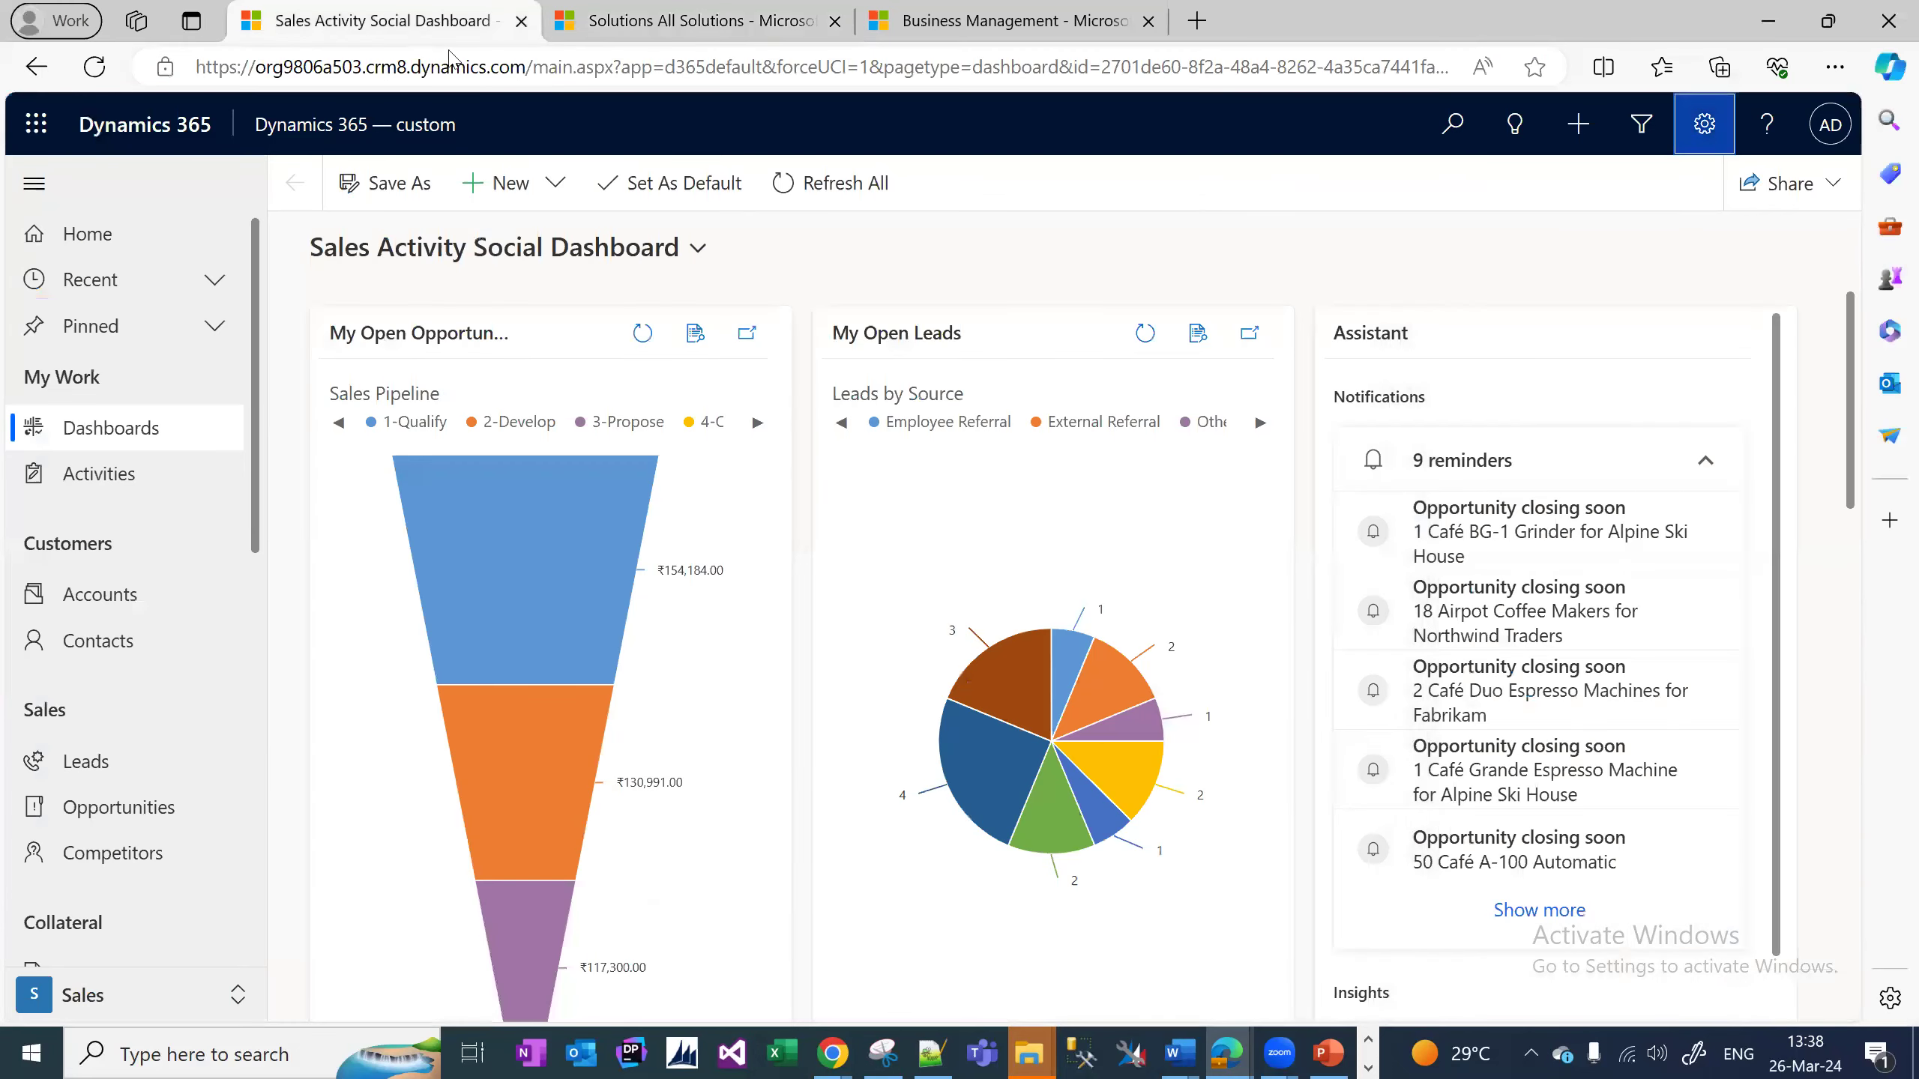
click(238, 994)
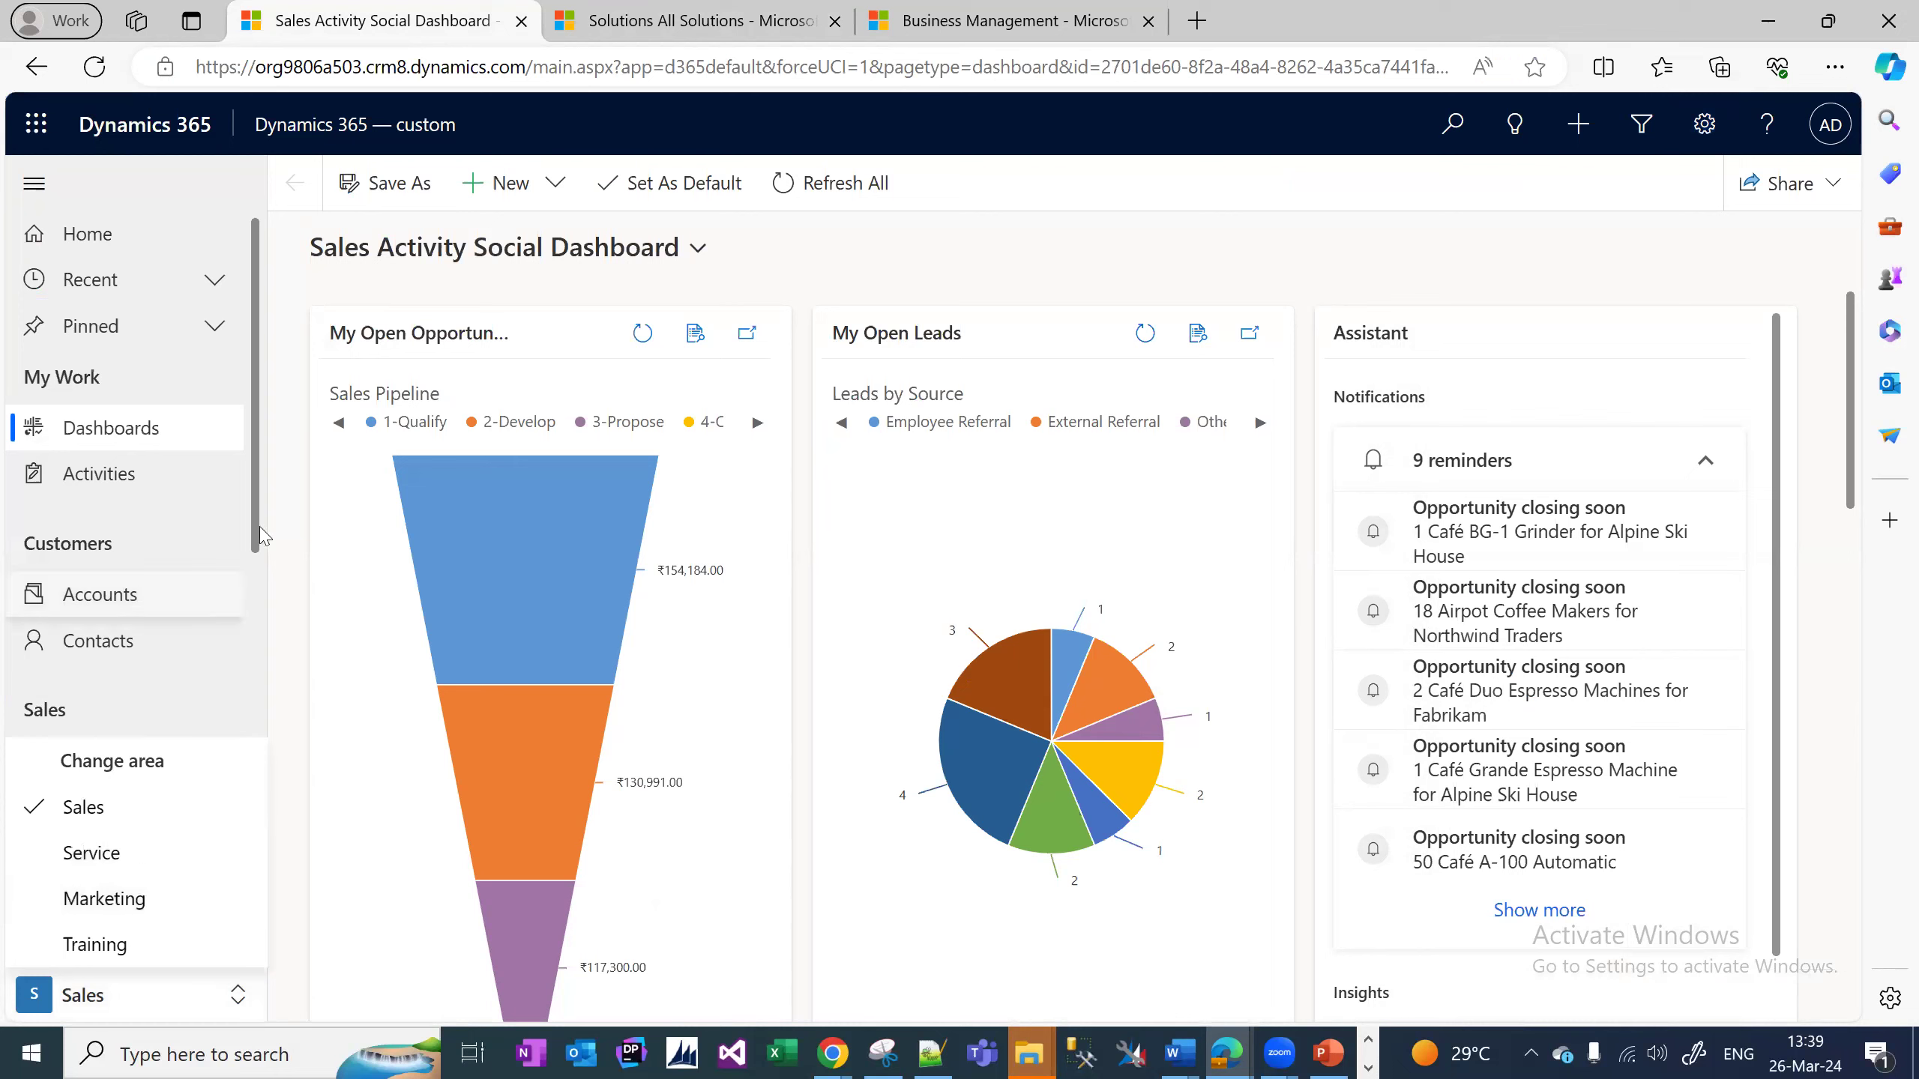
click(266, 642)
scroll(300, 966, down, 5)
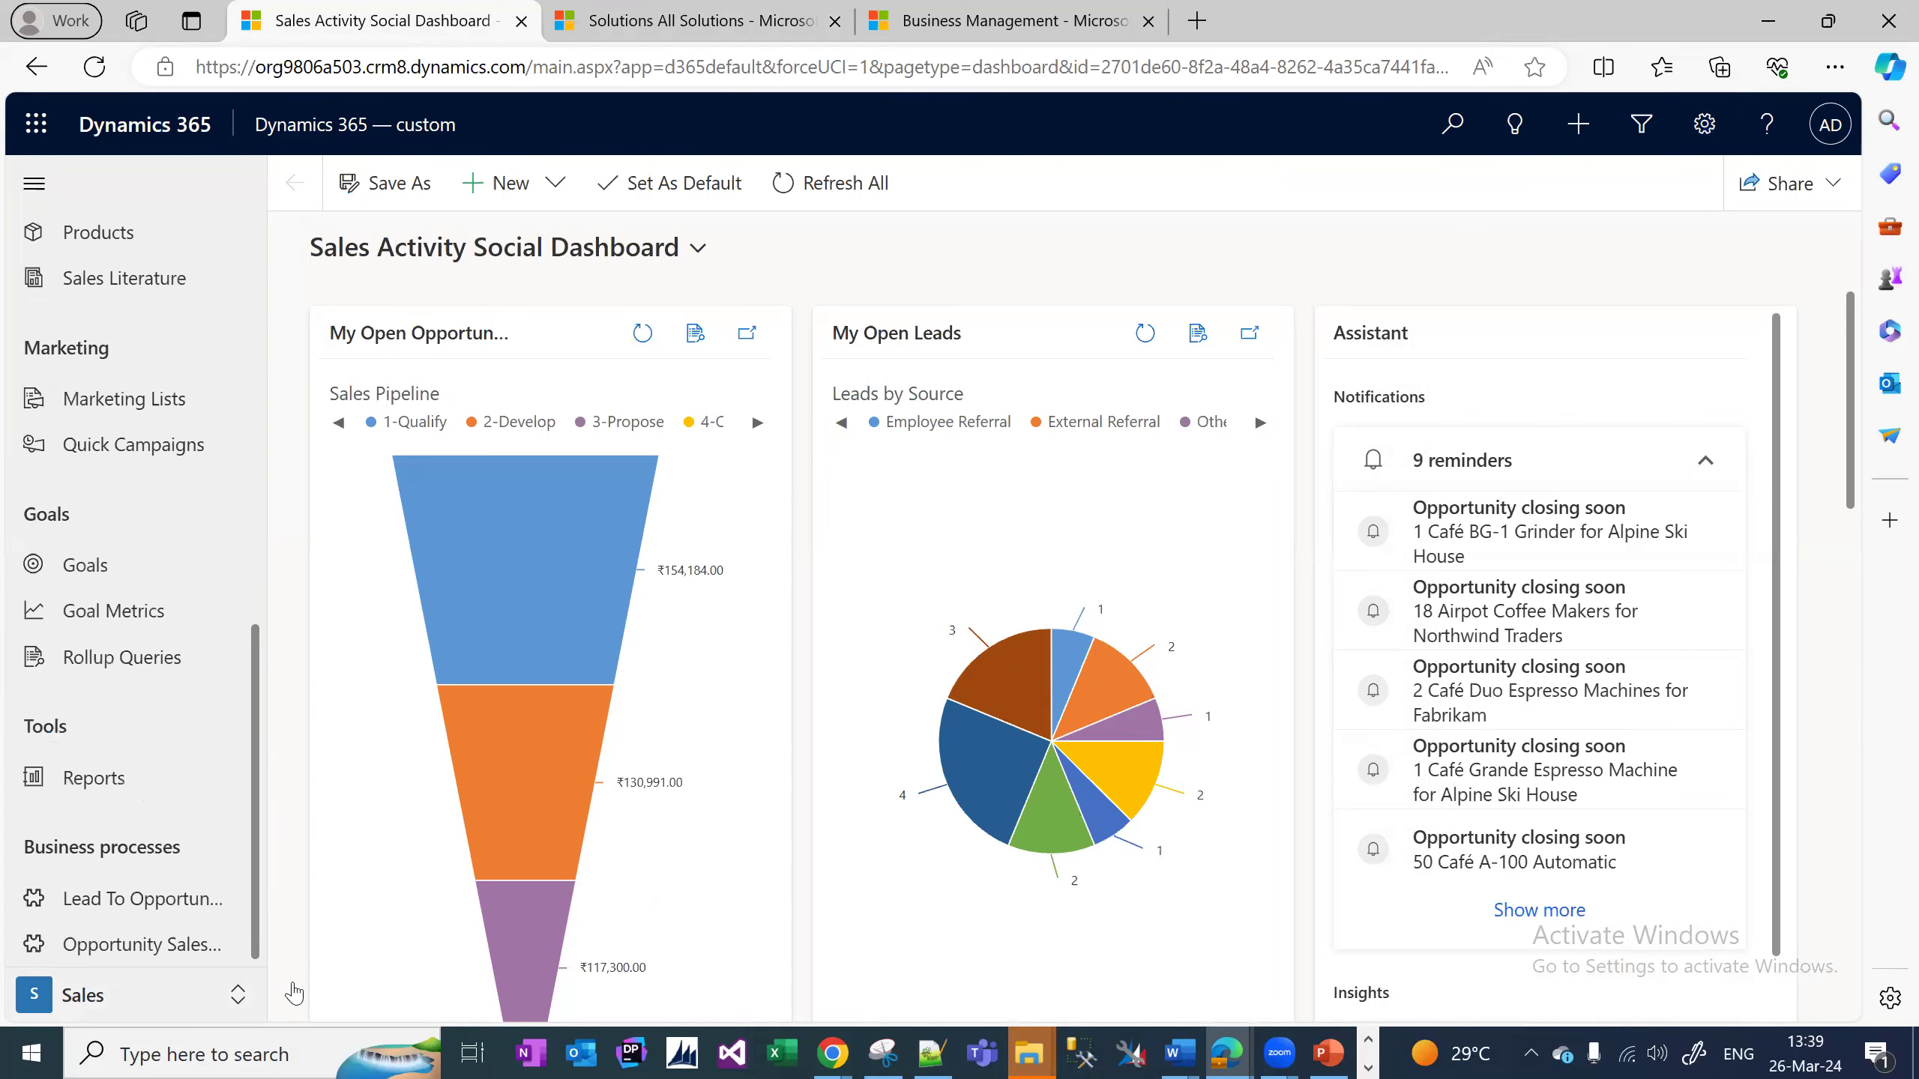
key(alt+Tab)
key(alt+Tab)
key(Tab)
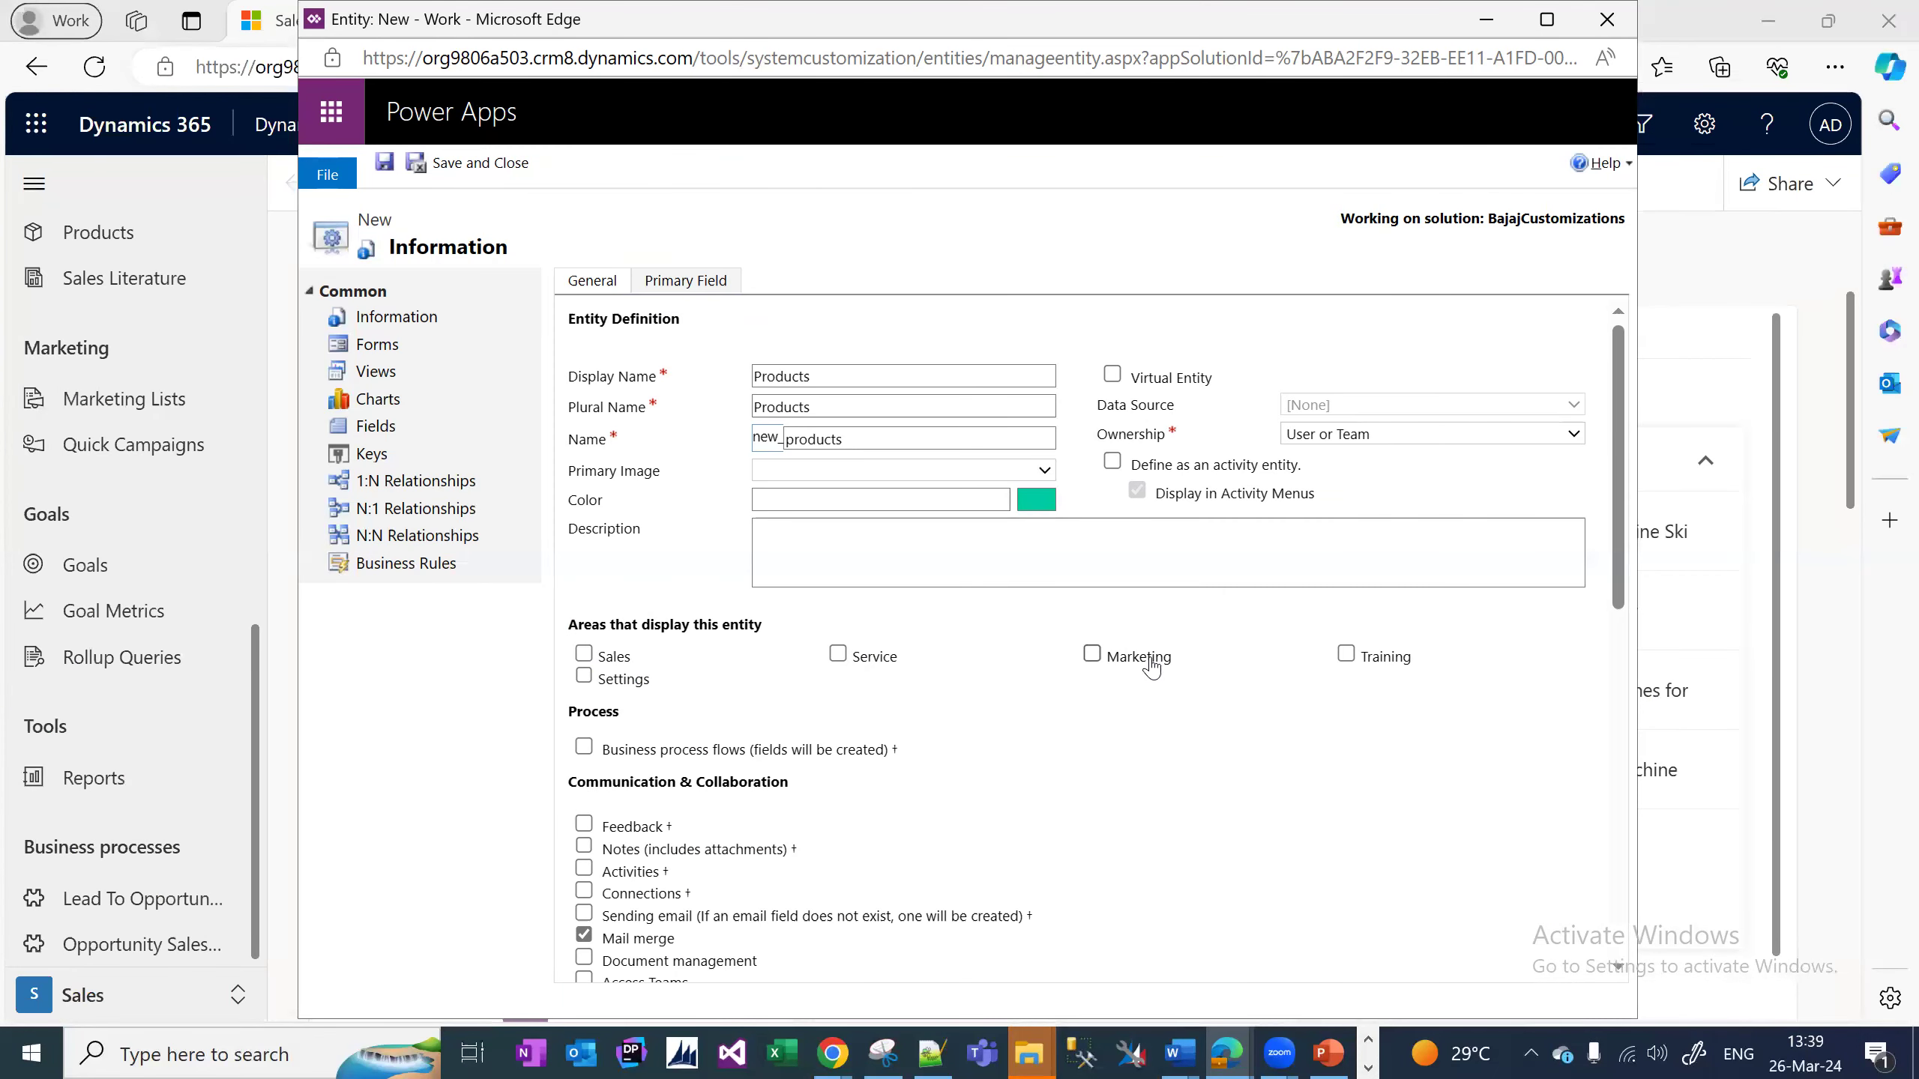
Set the Products entity to display in the Sales area and save it, waiting through unresponsive-page prompts.
click(595, 657)
click(385, 163)
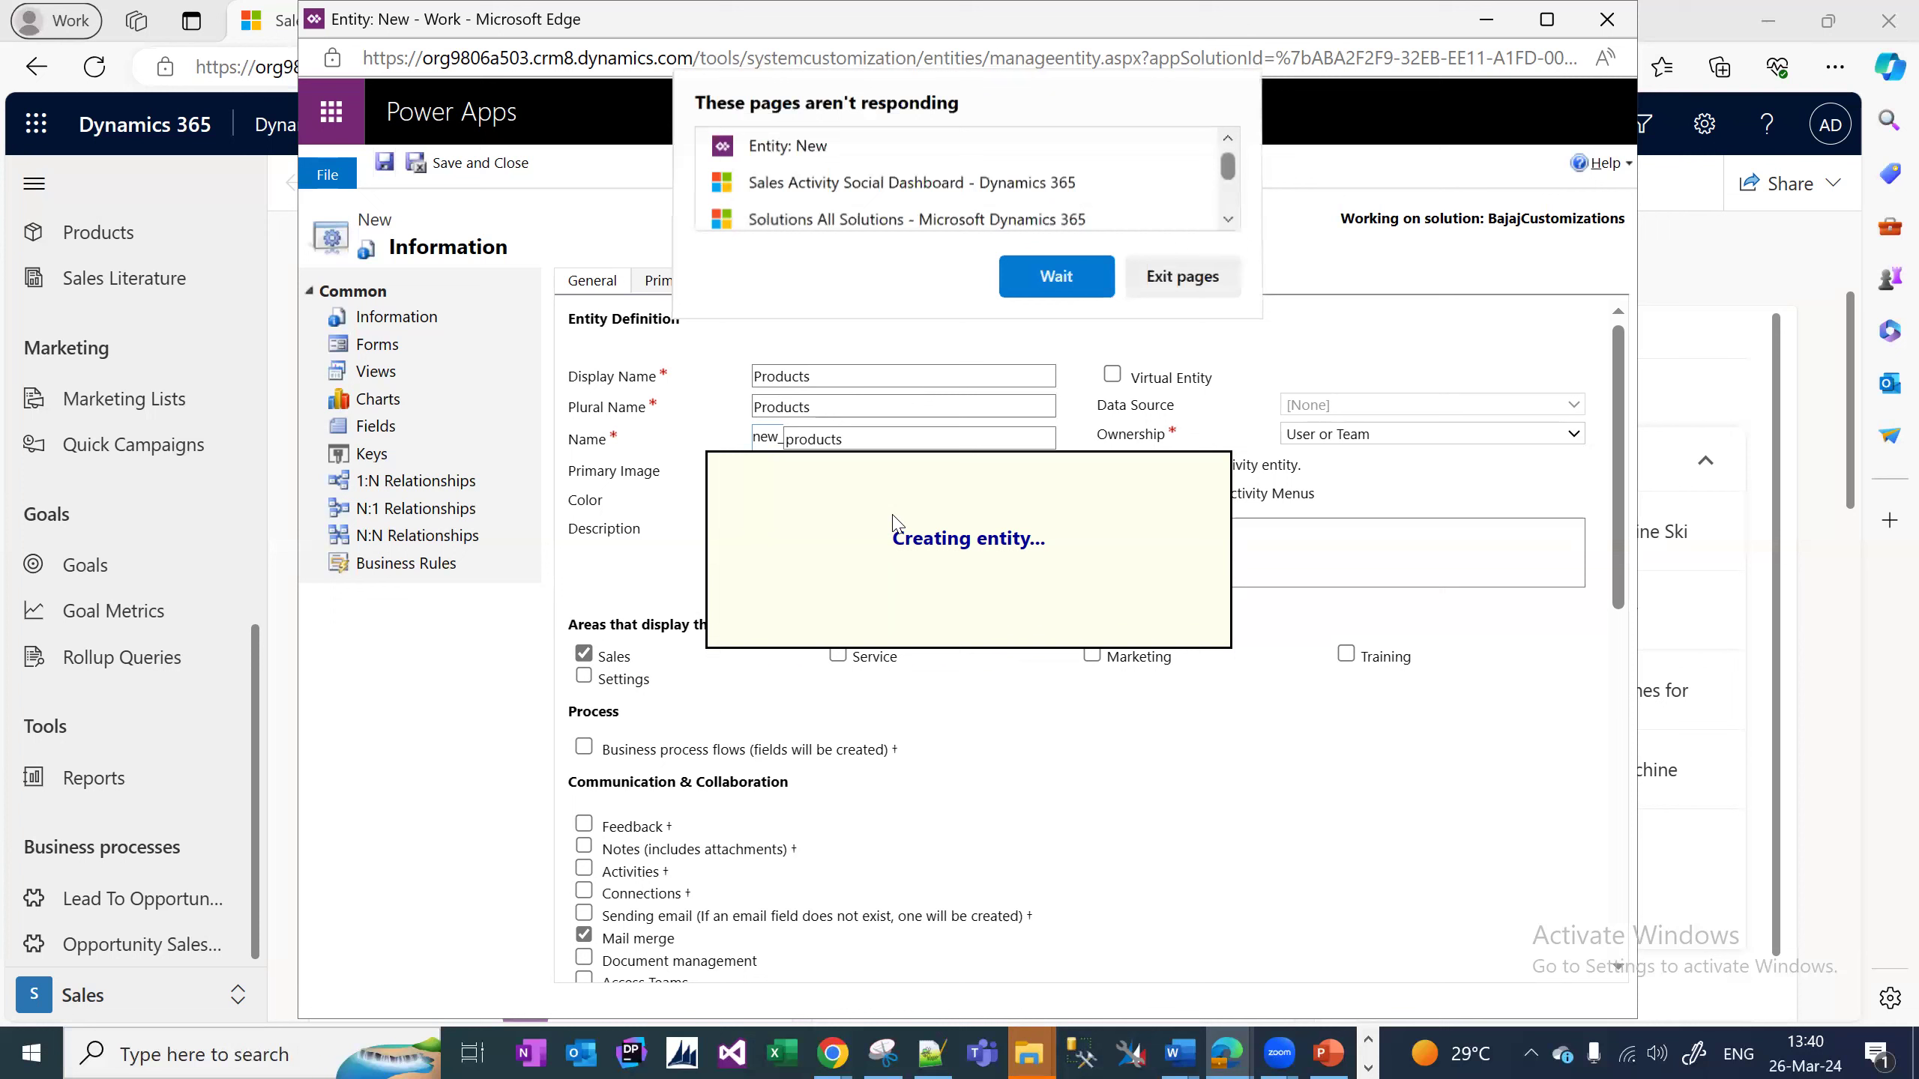
click(1060, 280)
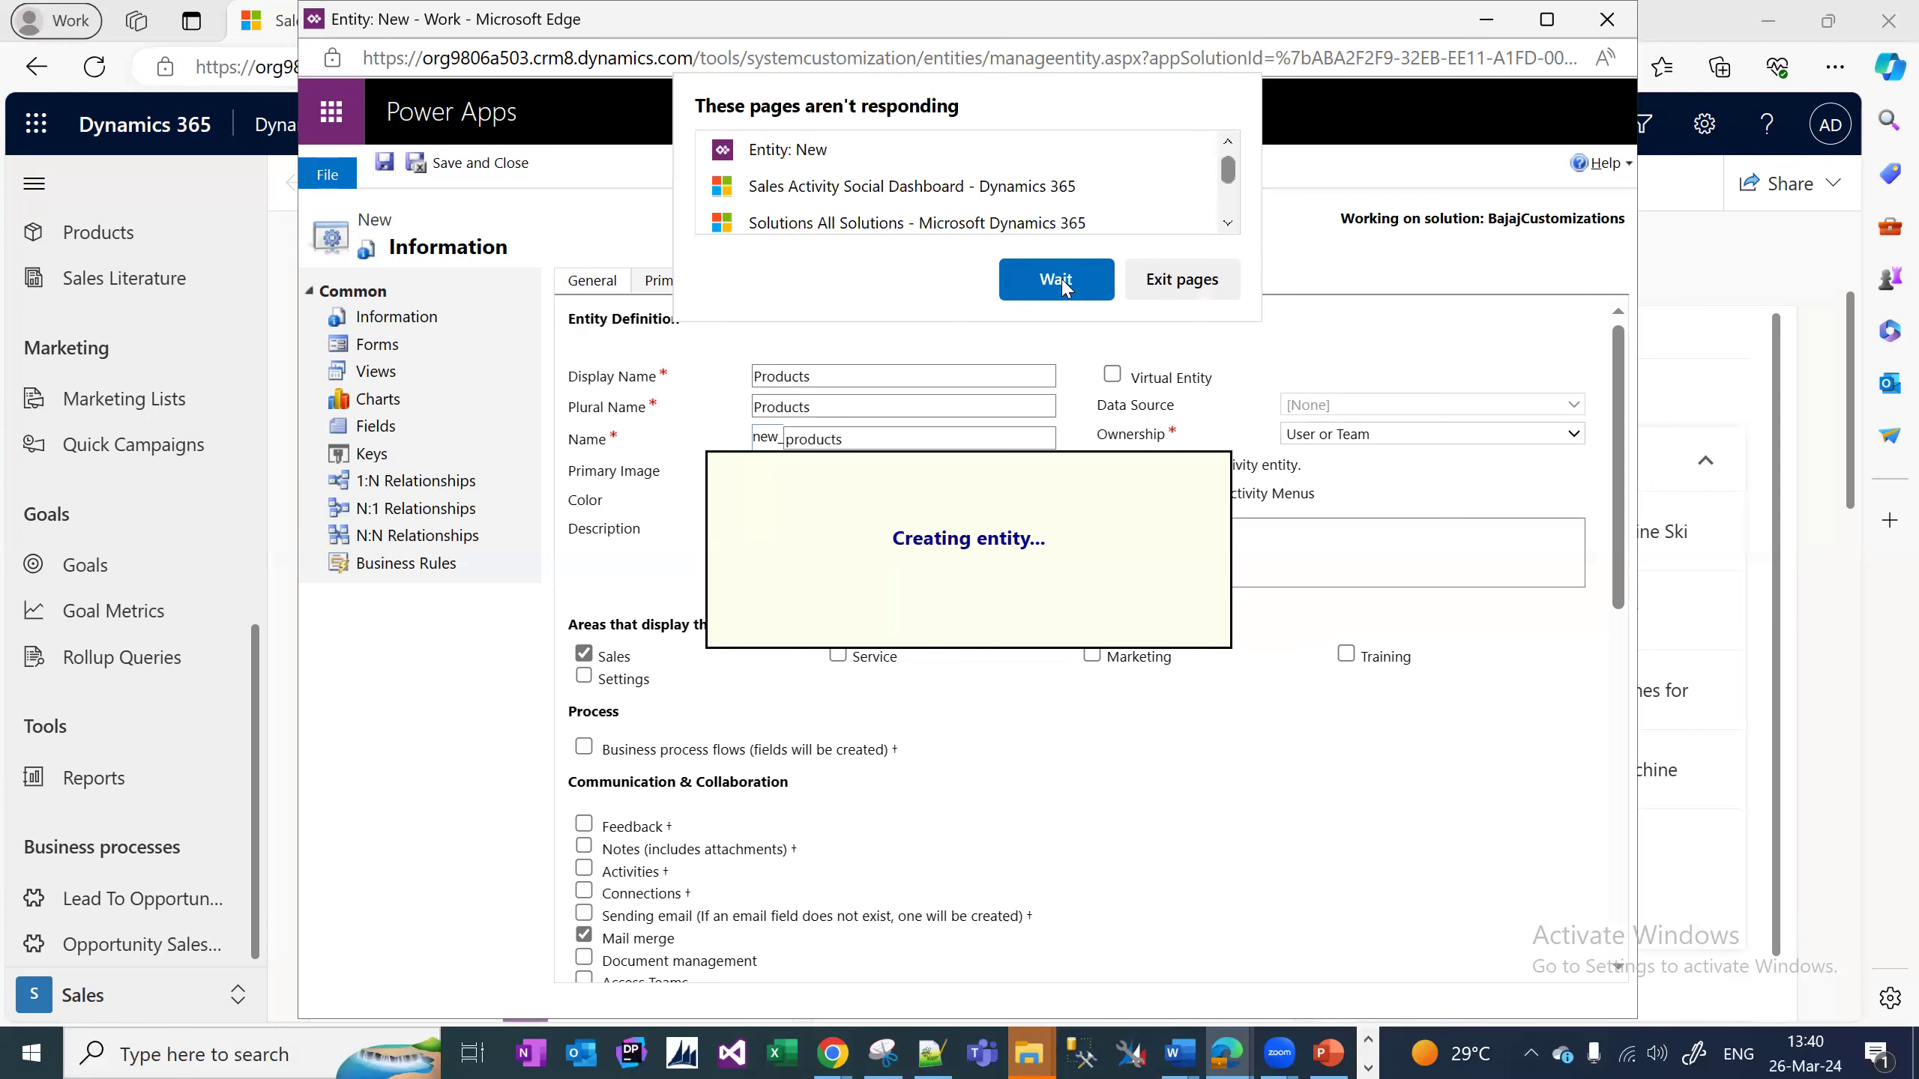
click(1056, 280)
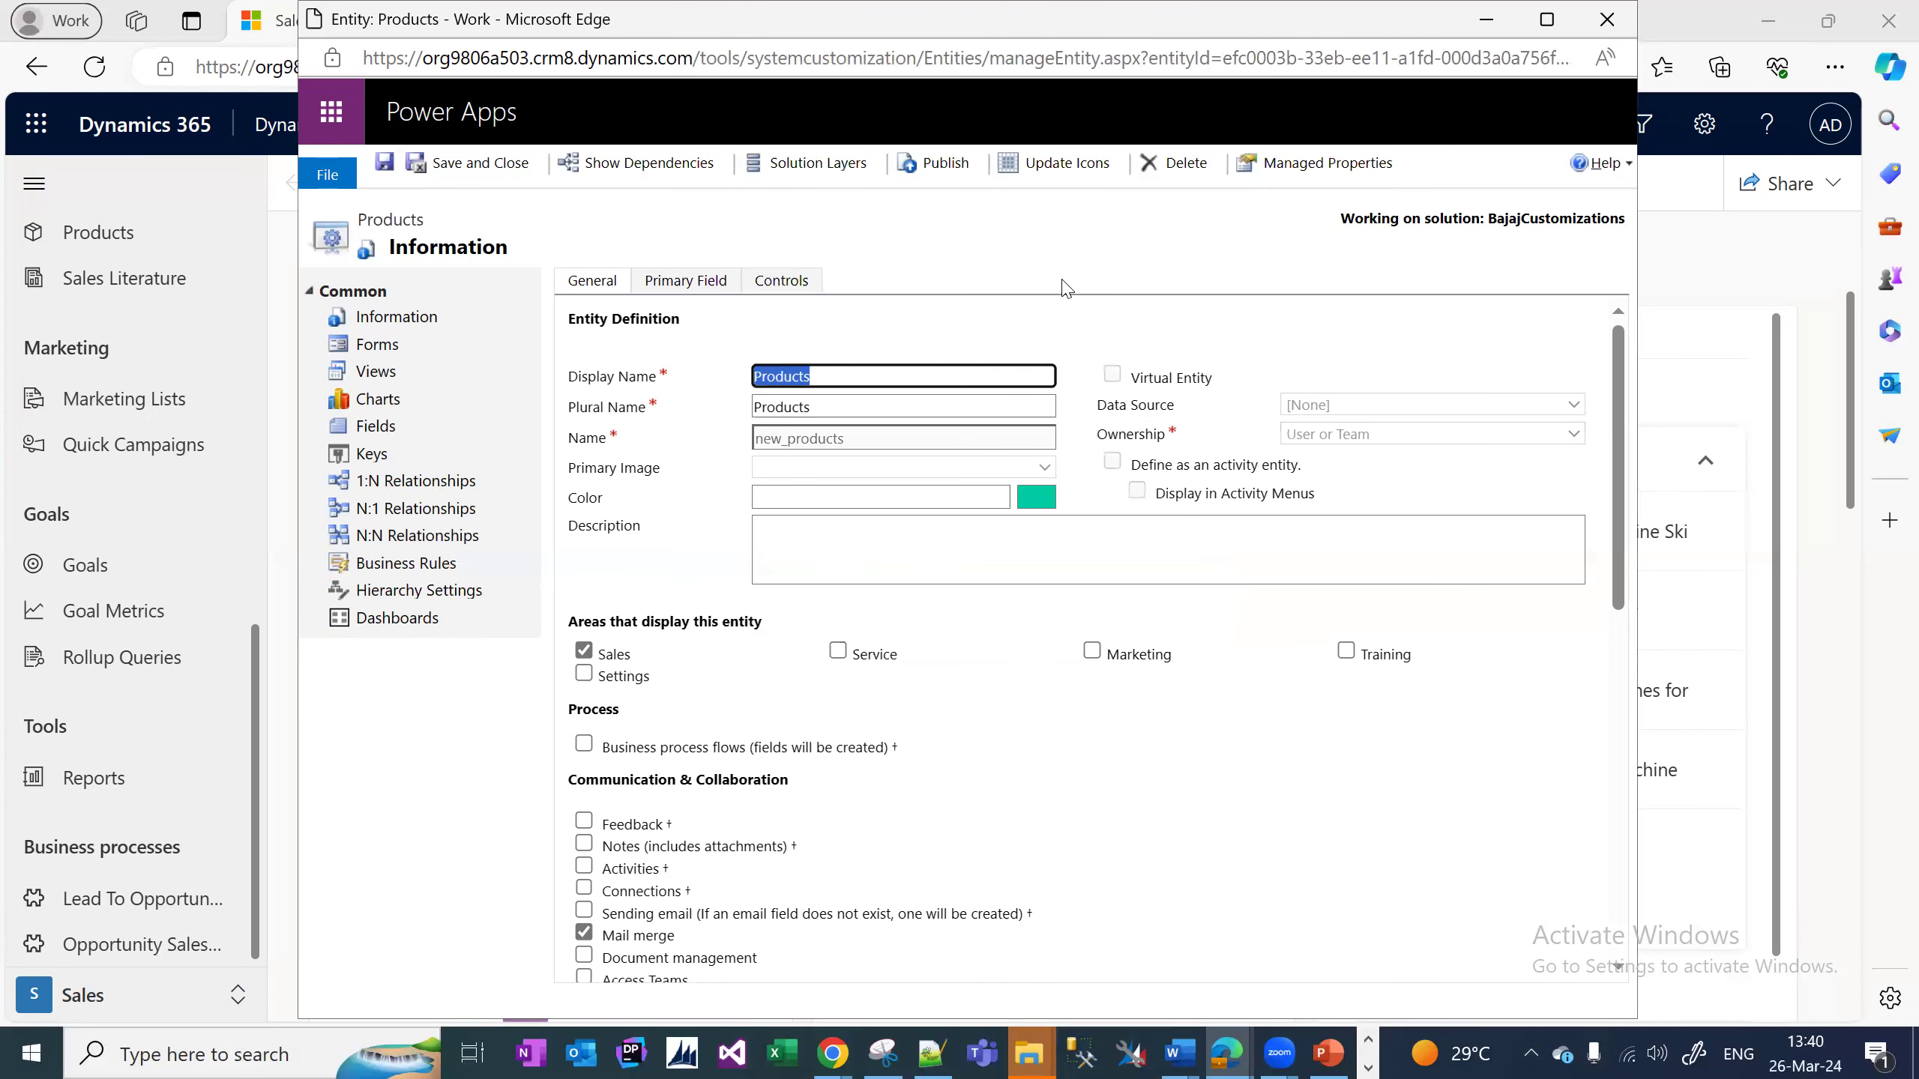
Save and close the Products entity and return to the BajajCustomizations solution window.
click(485, 170)
click(484, 171)
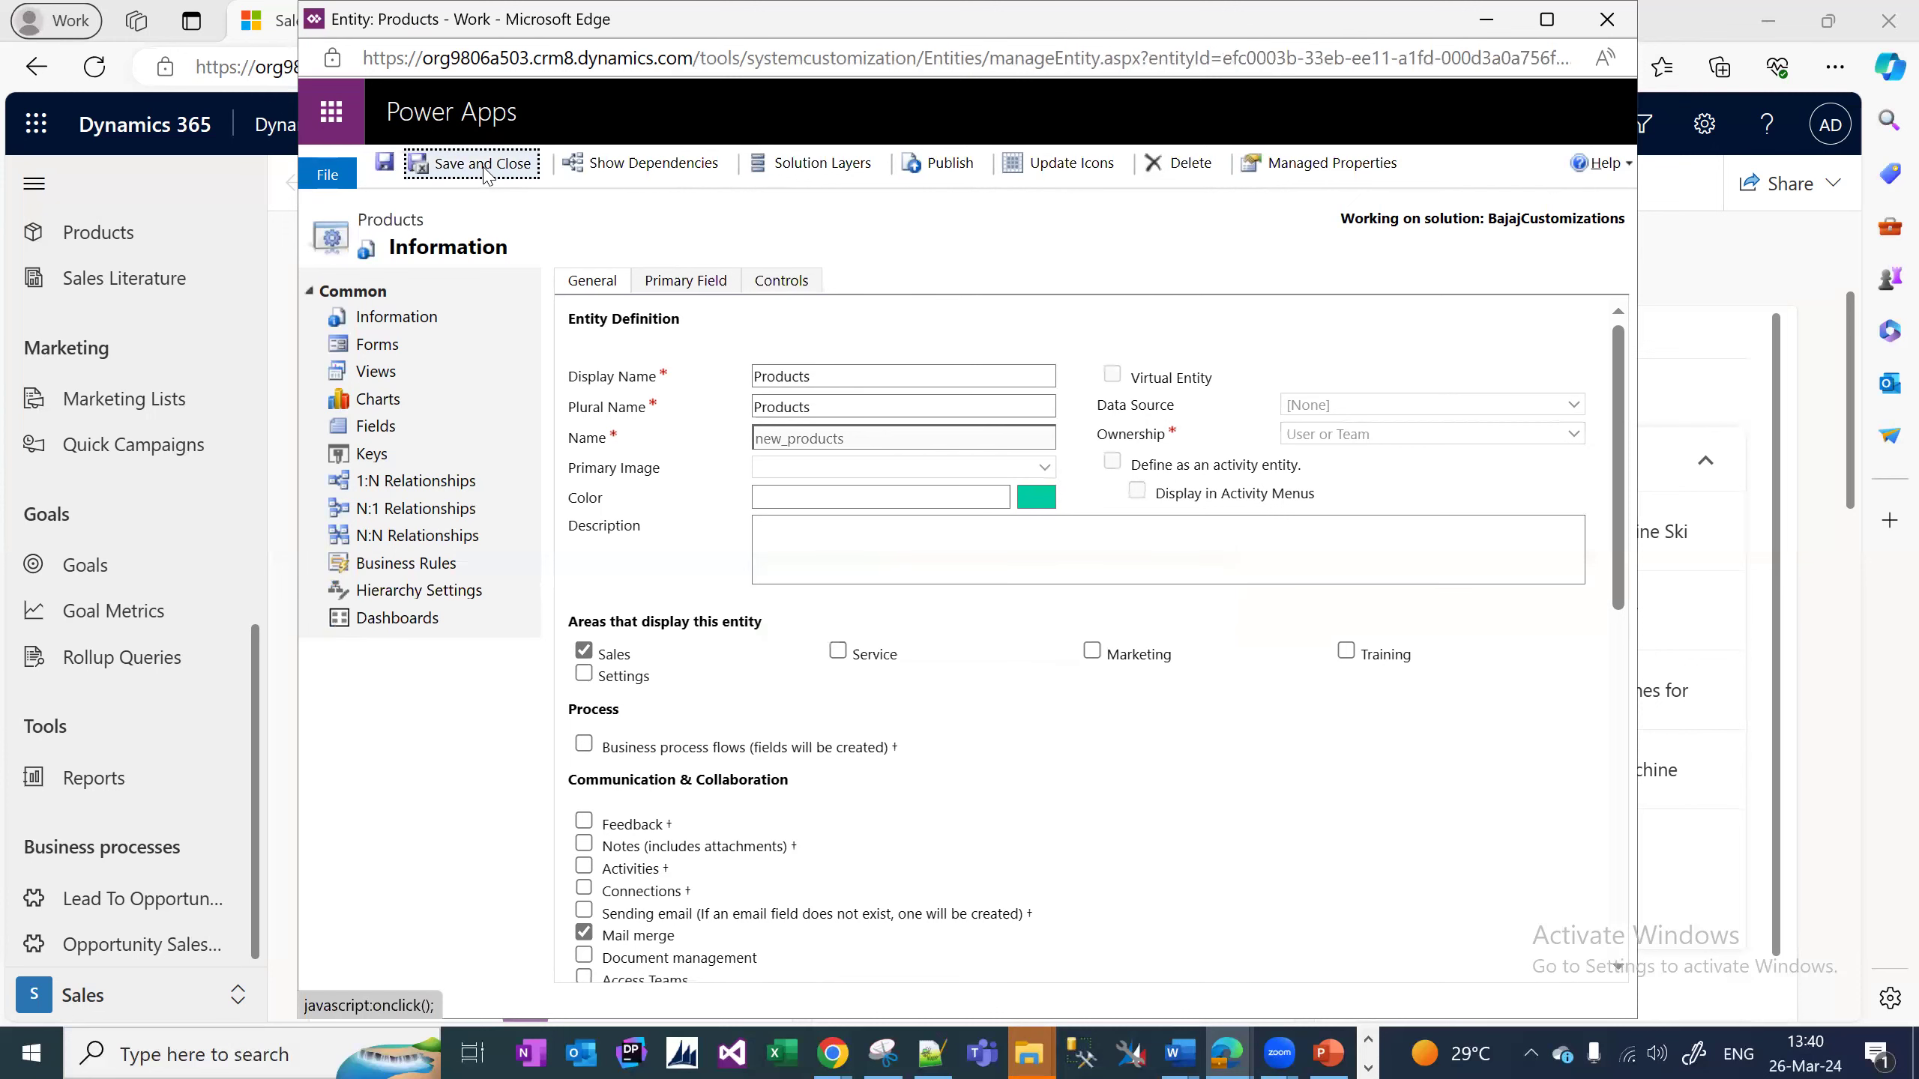
click(1242, 1053)
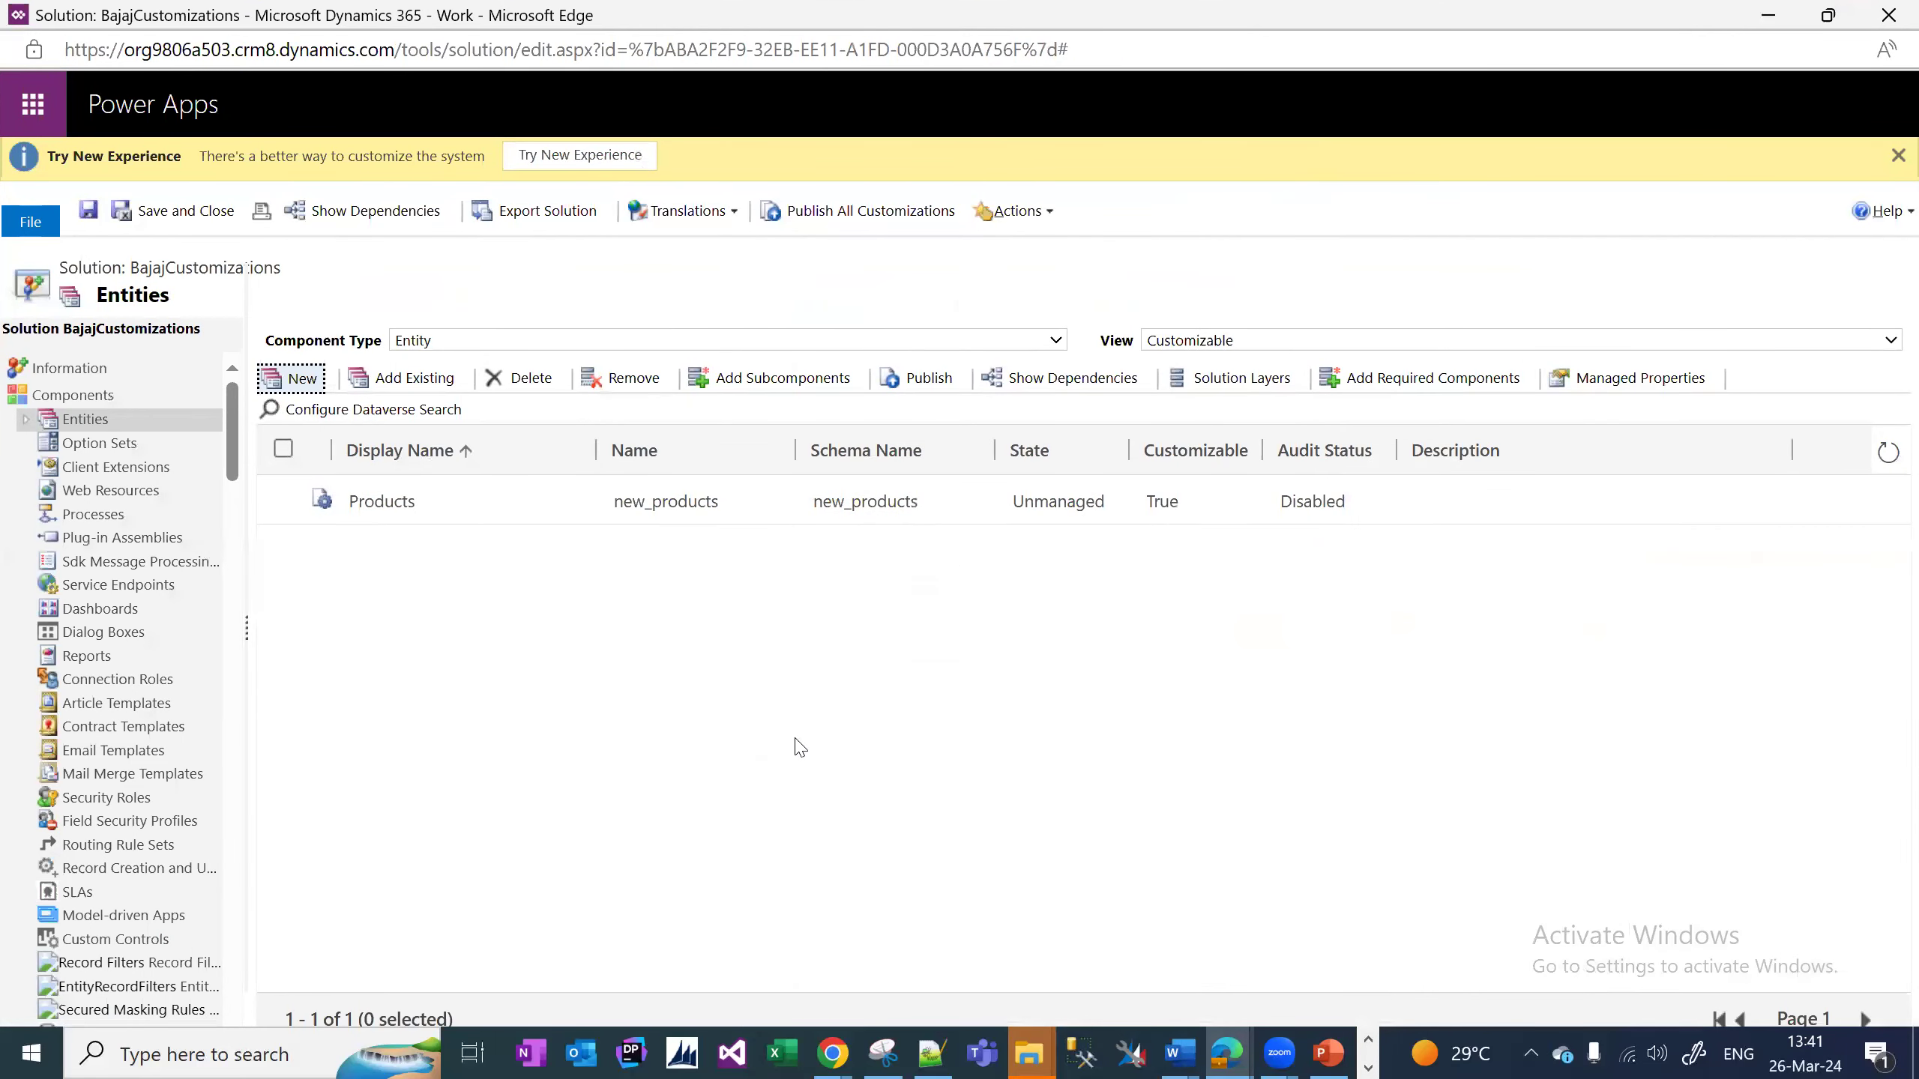
Return to the Notepad++ plan and select the Customer Information heading.
click(930, 1052)
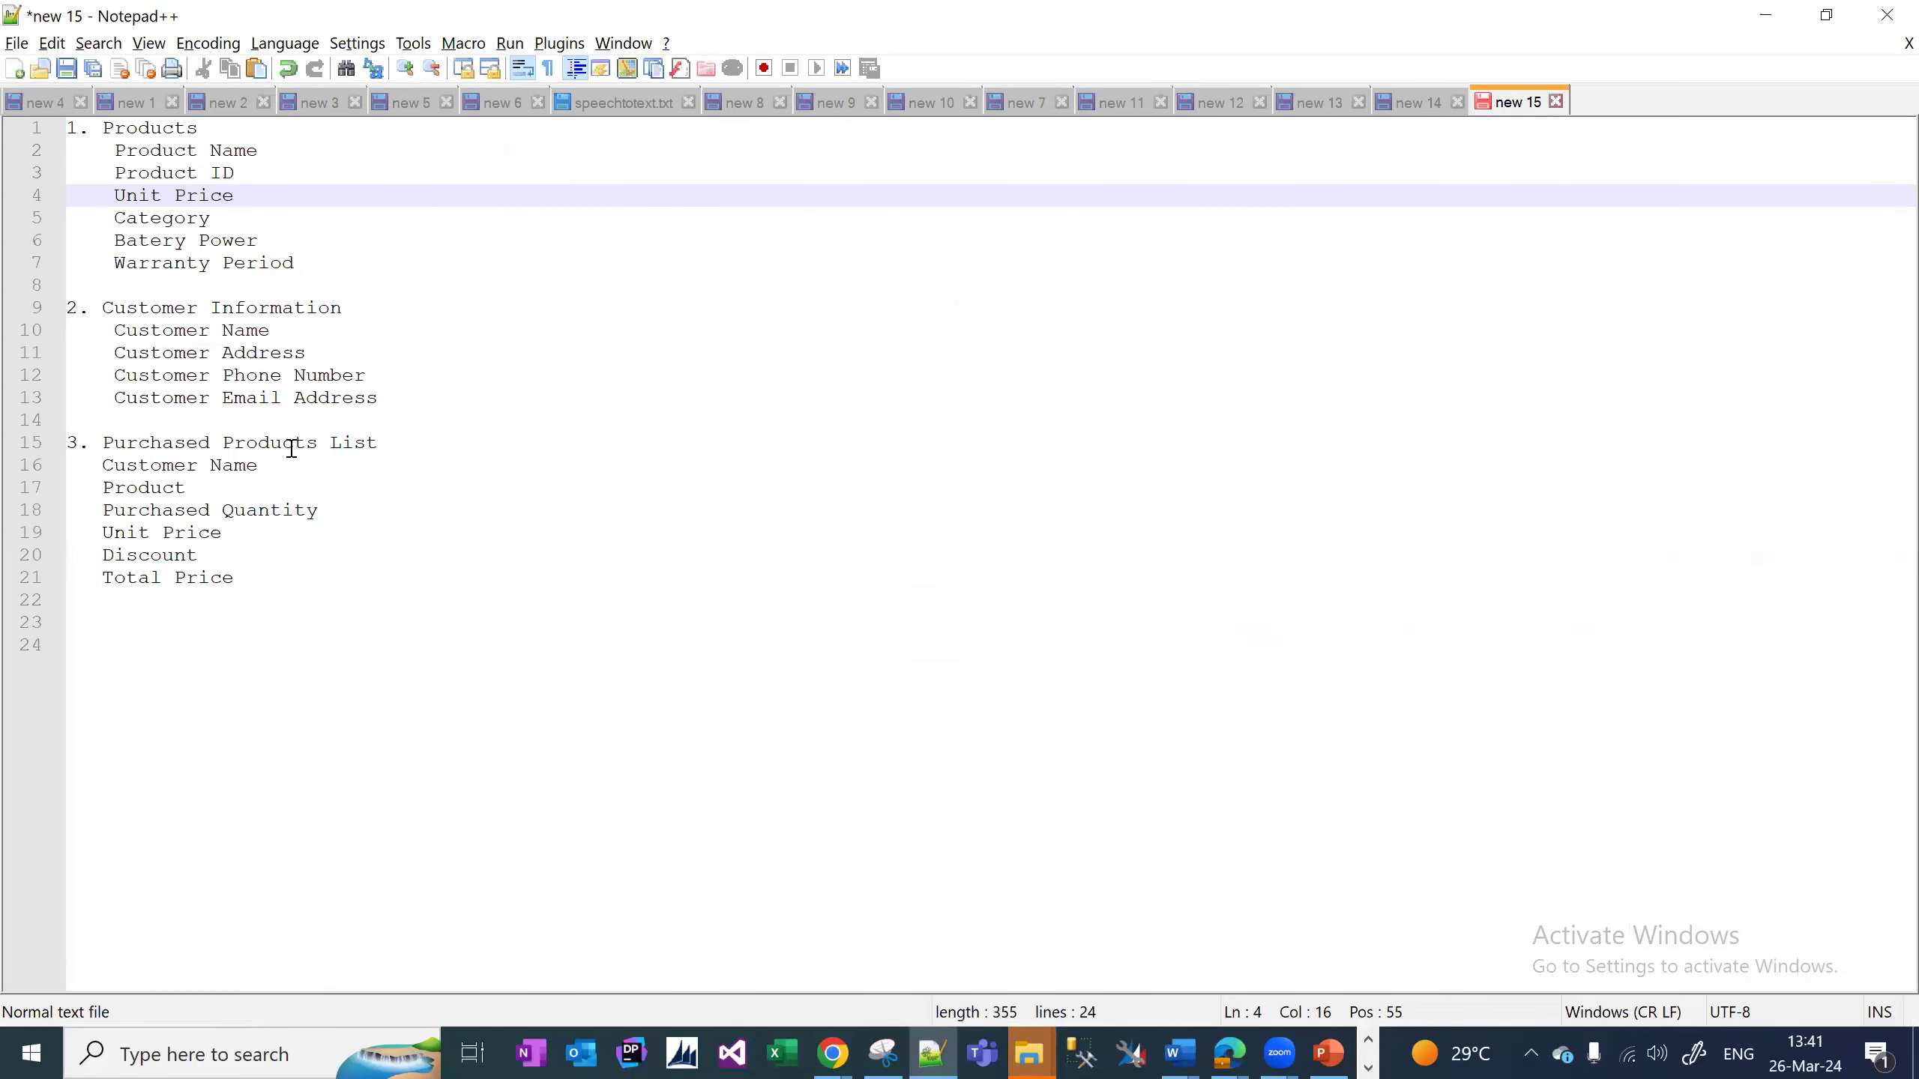
drag(353, 318, 109, 309)
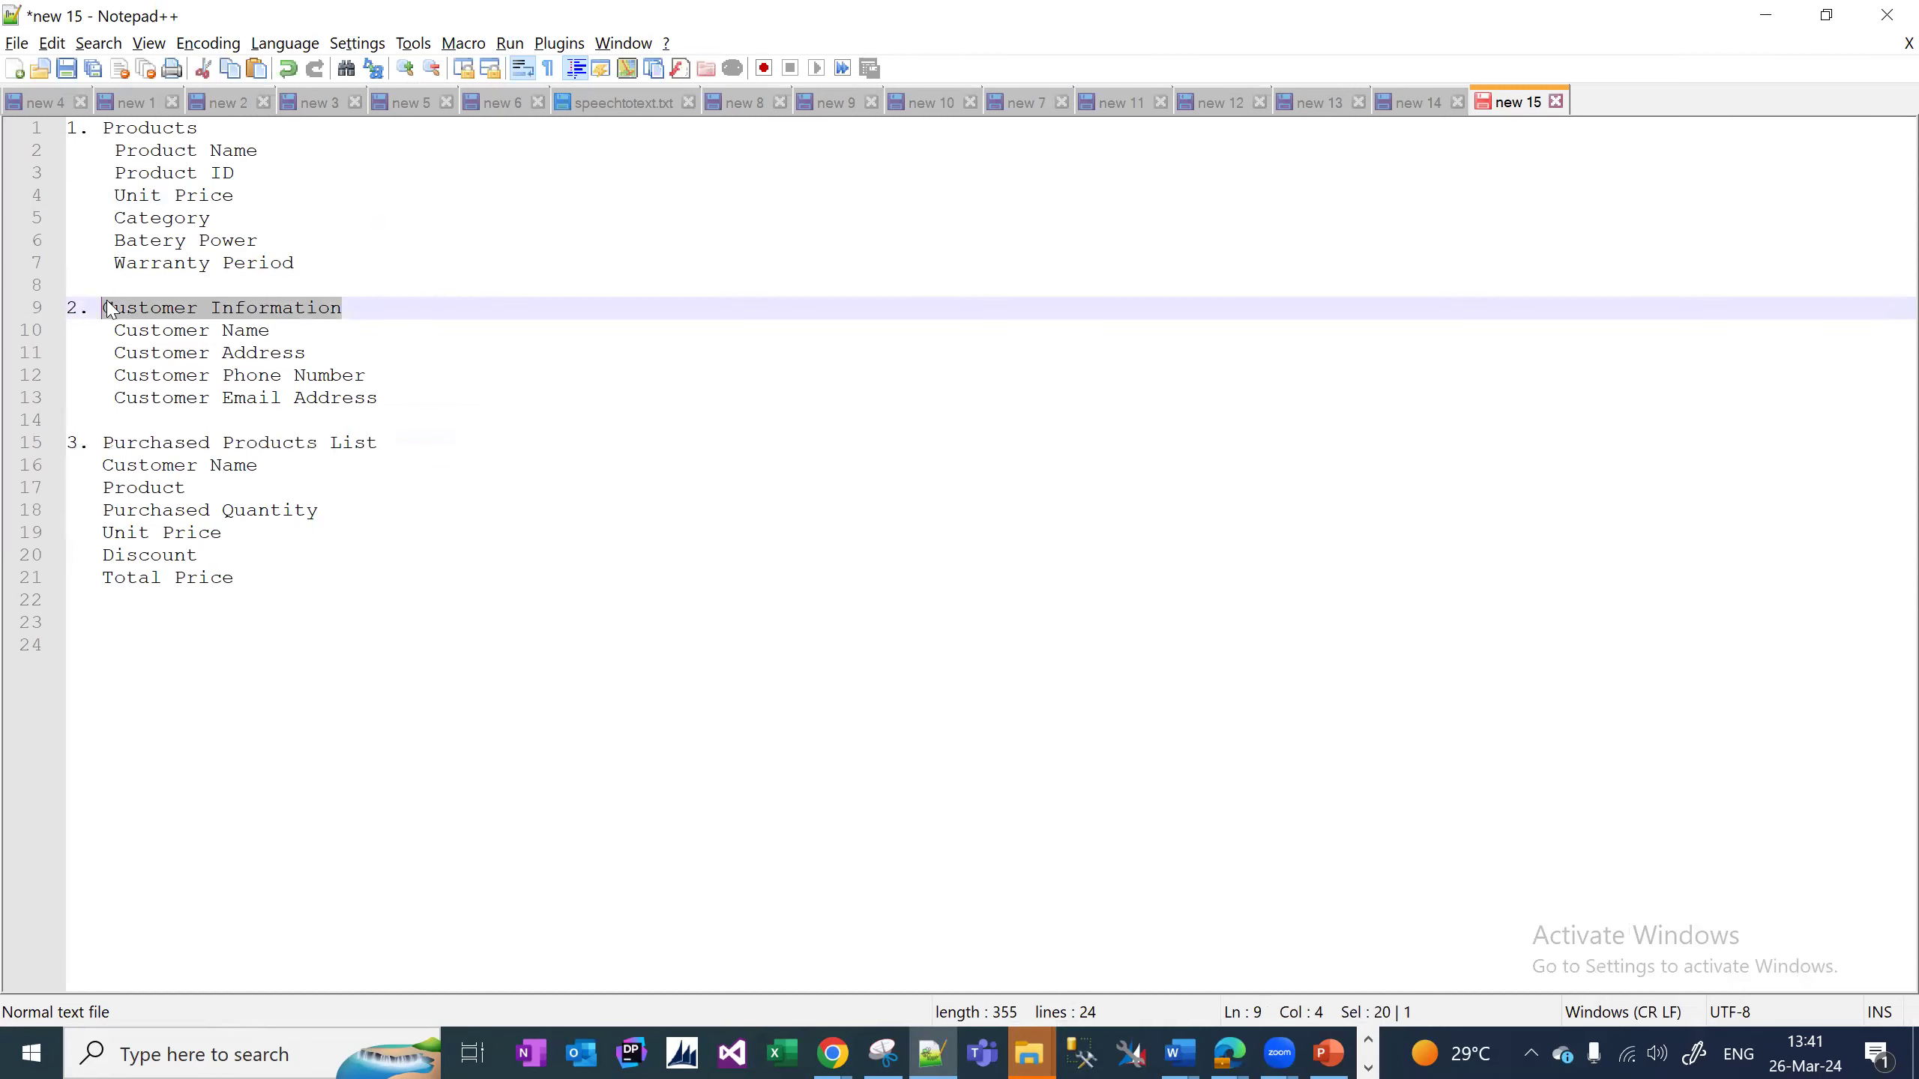
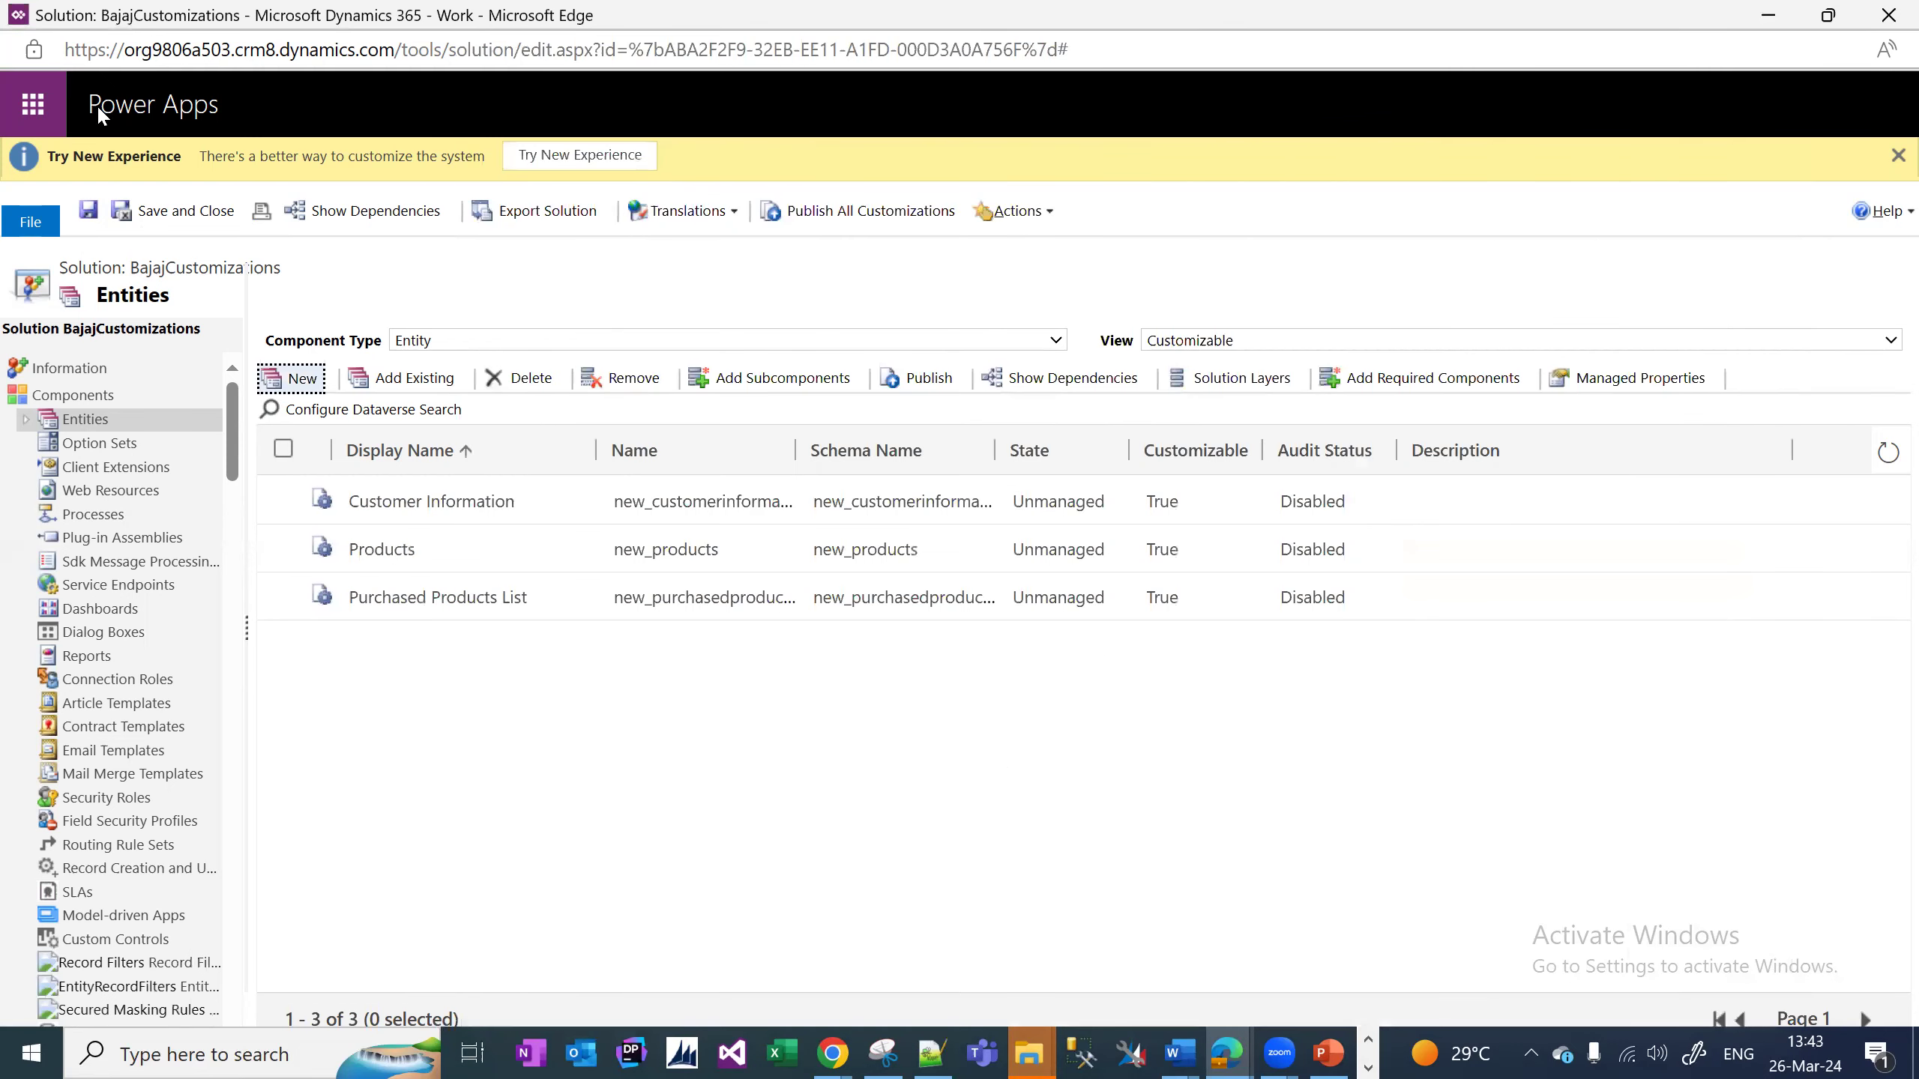
Open the solution's Information page, select its display name, and expand Entities in a wider tree.
click(92, 370)
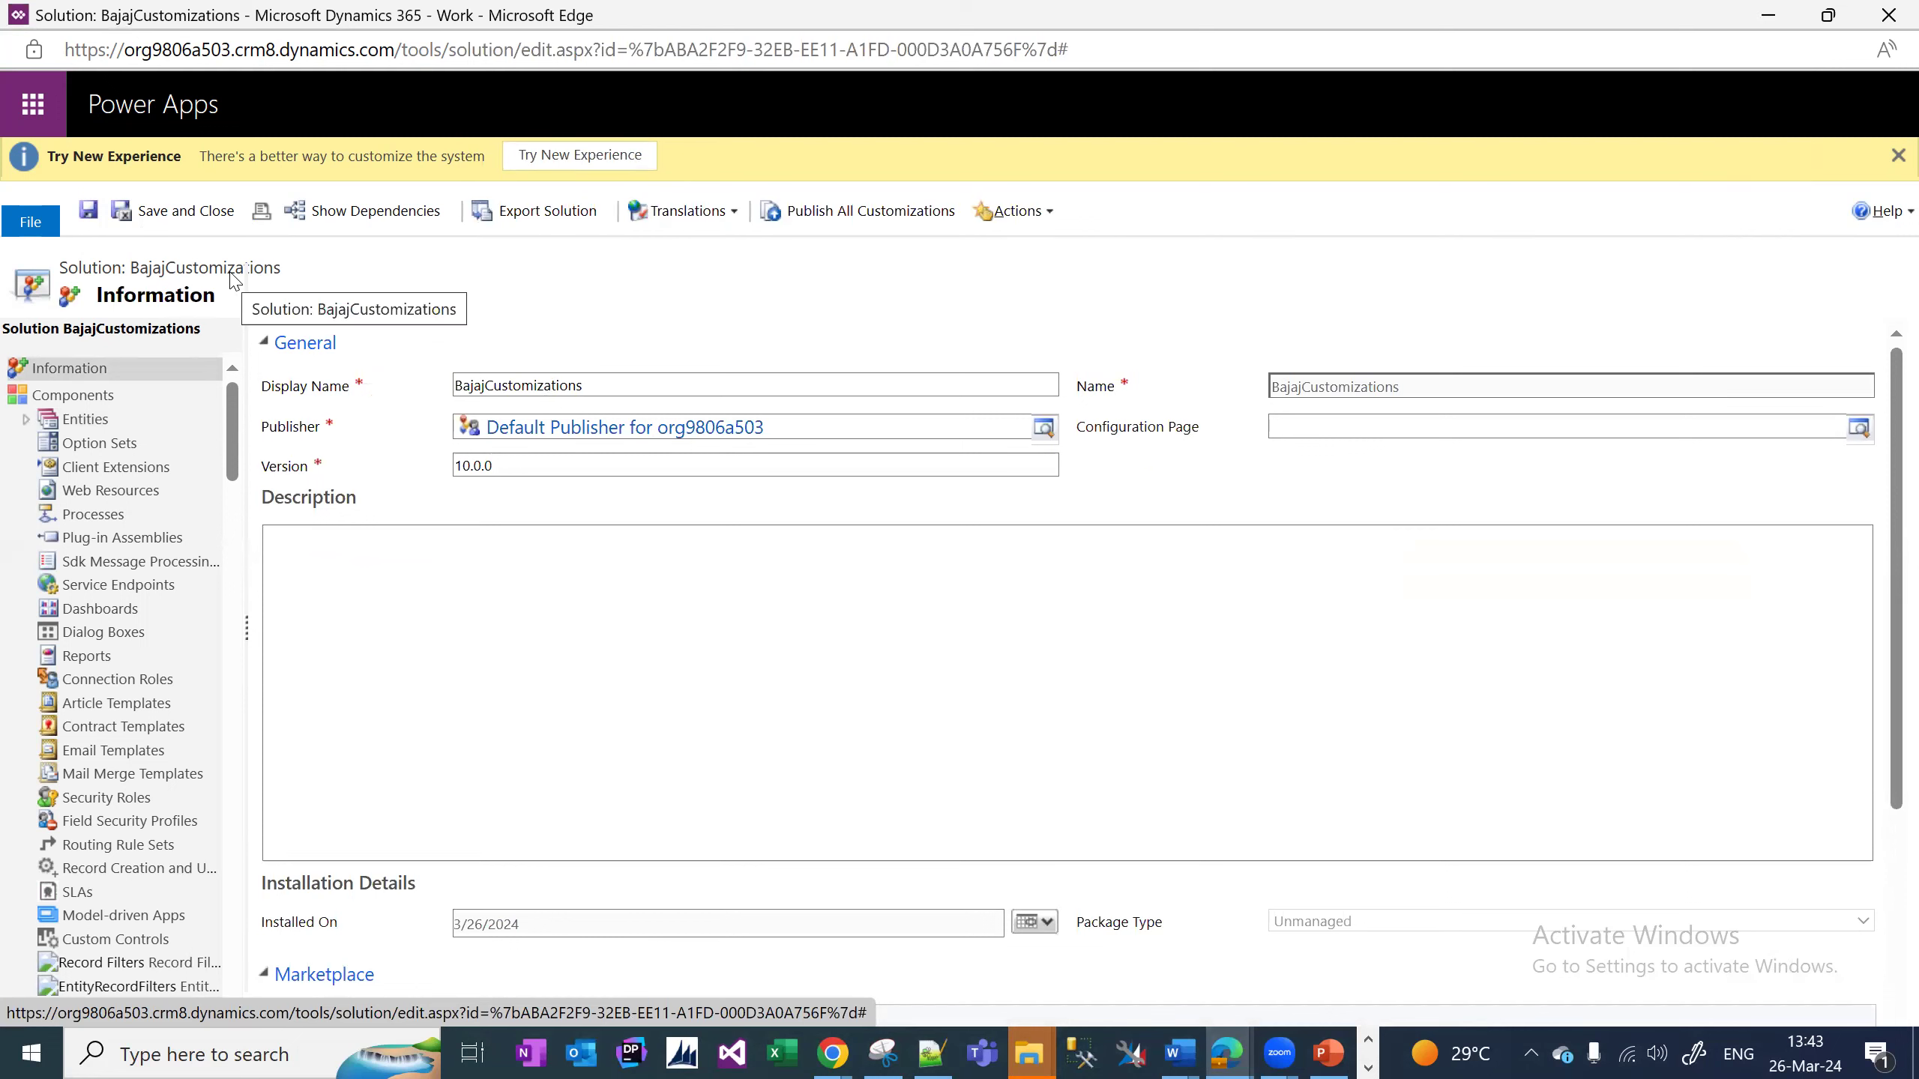
click(620, 386)
drag(621, 386, 467, 387)
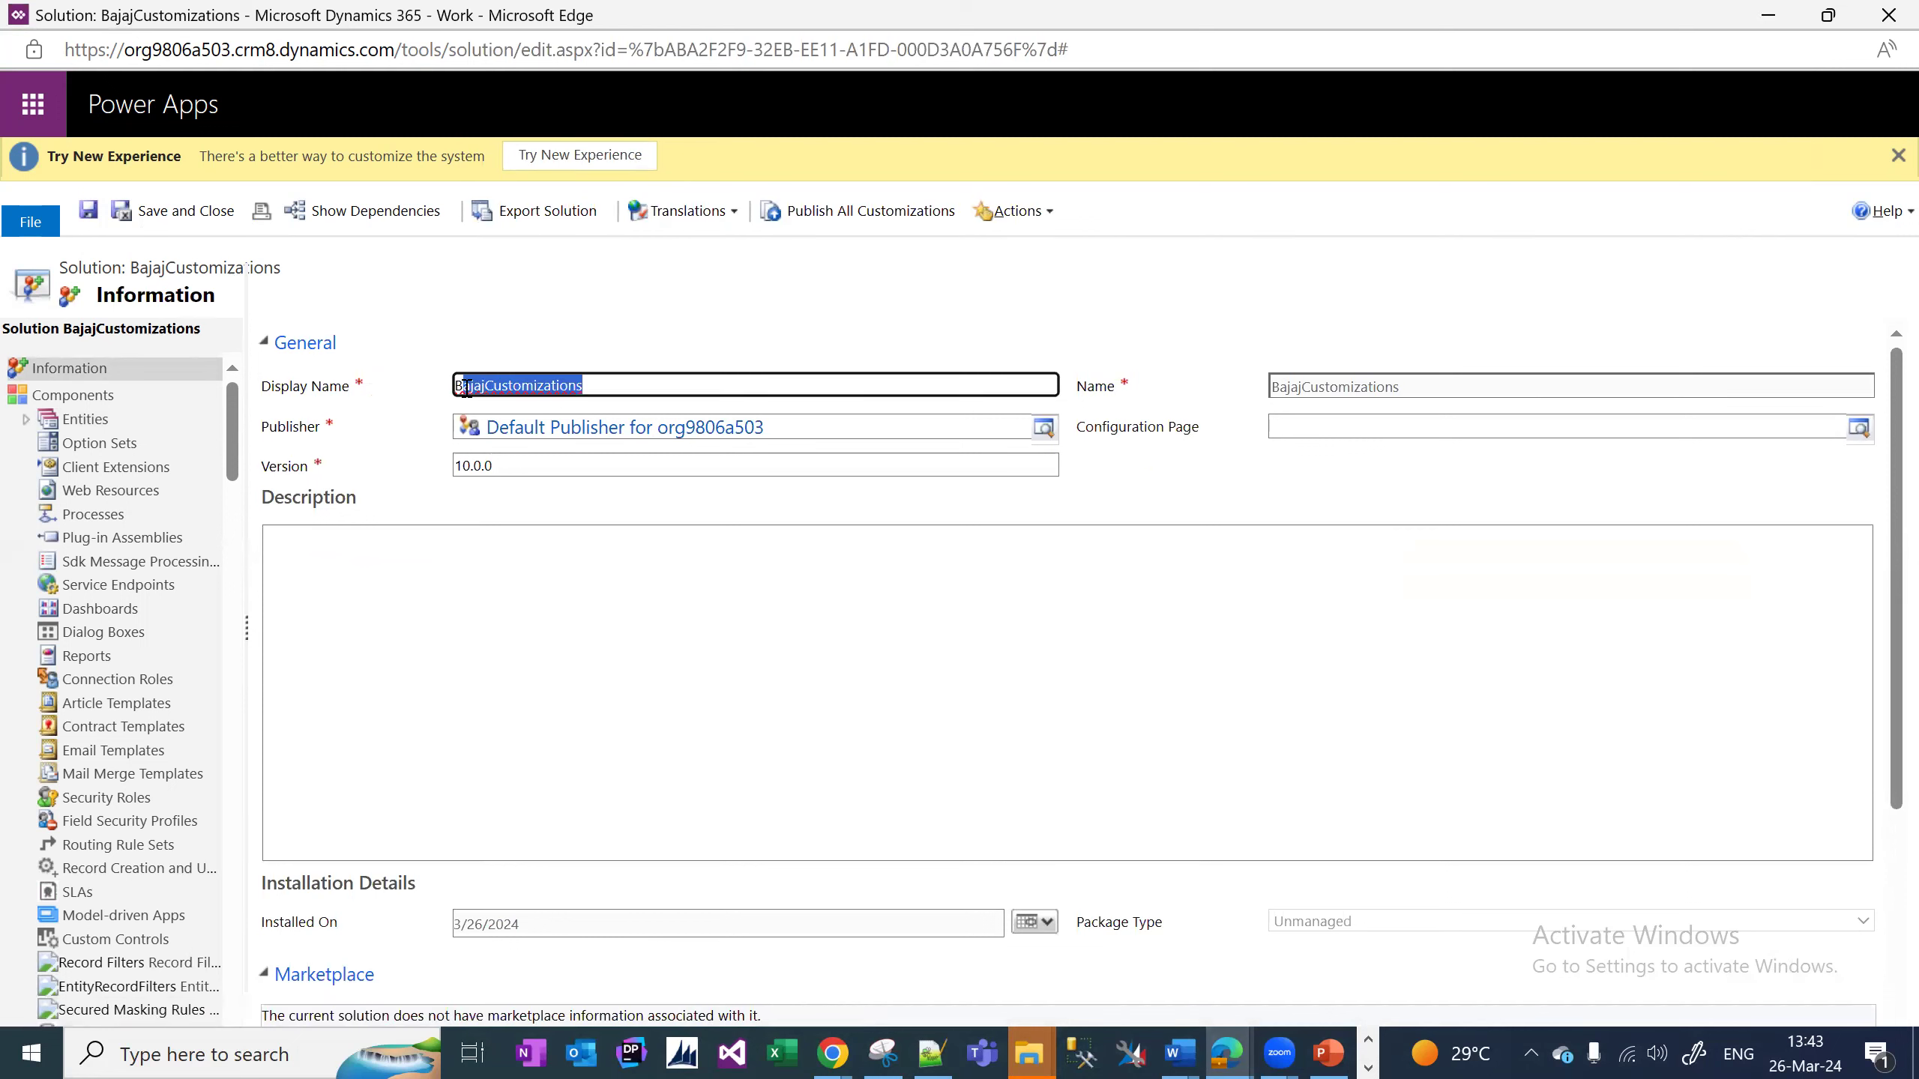
click(26, 419)
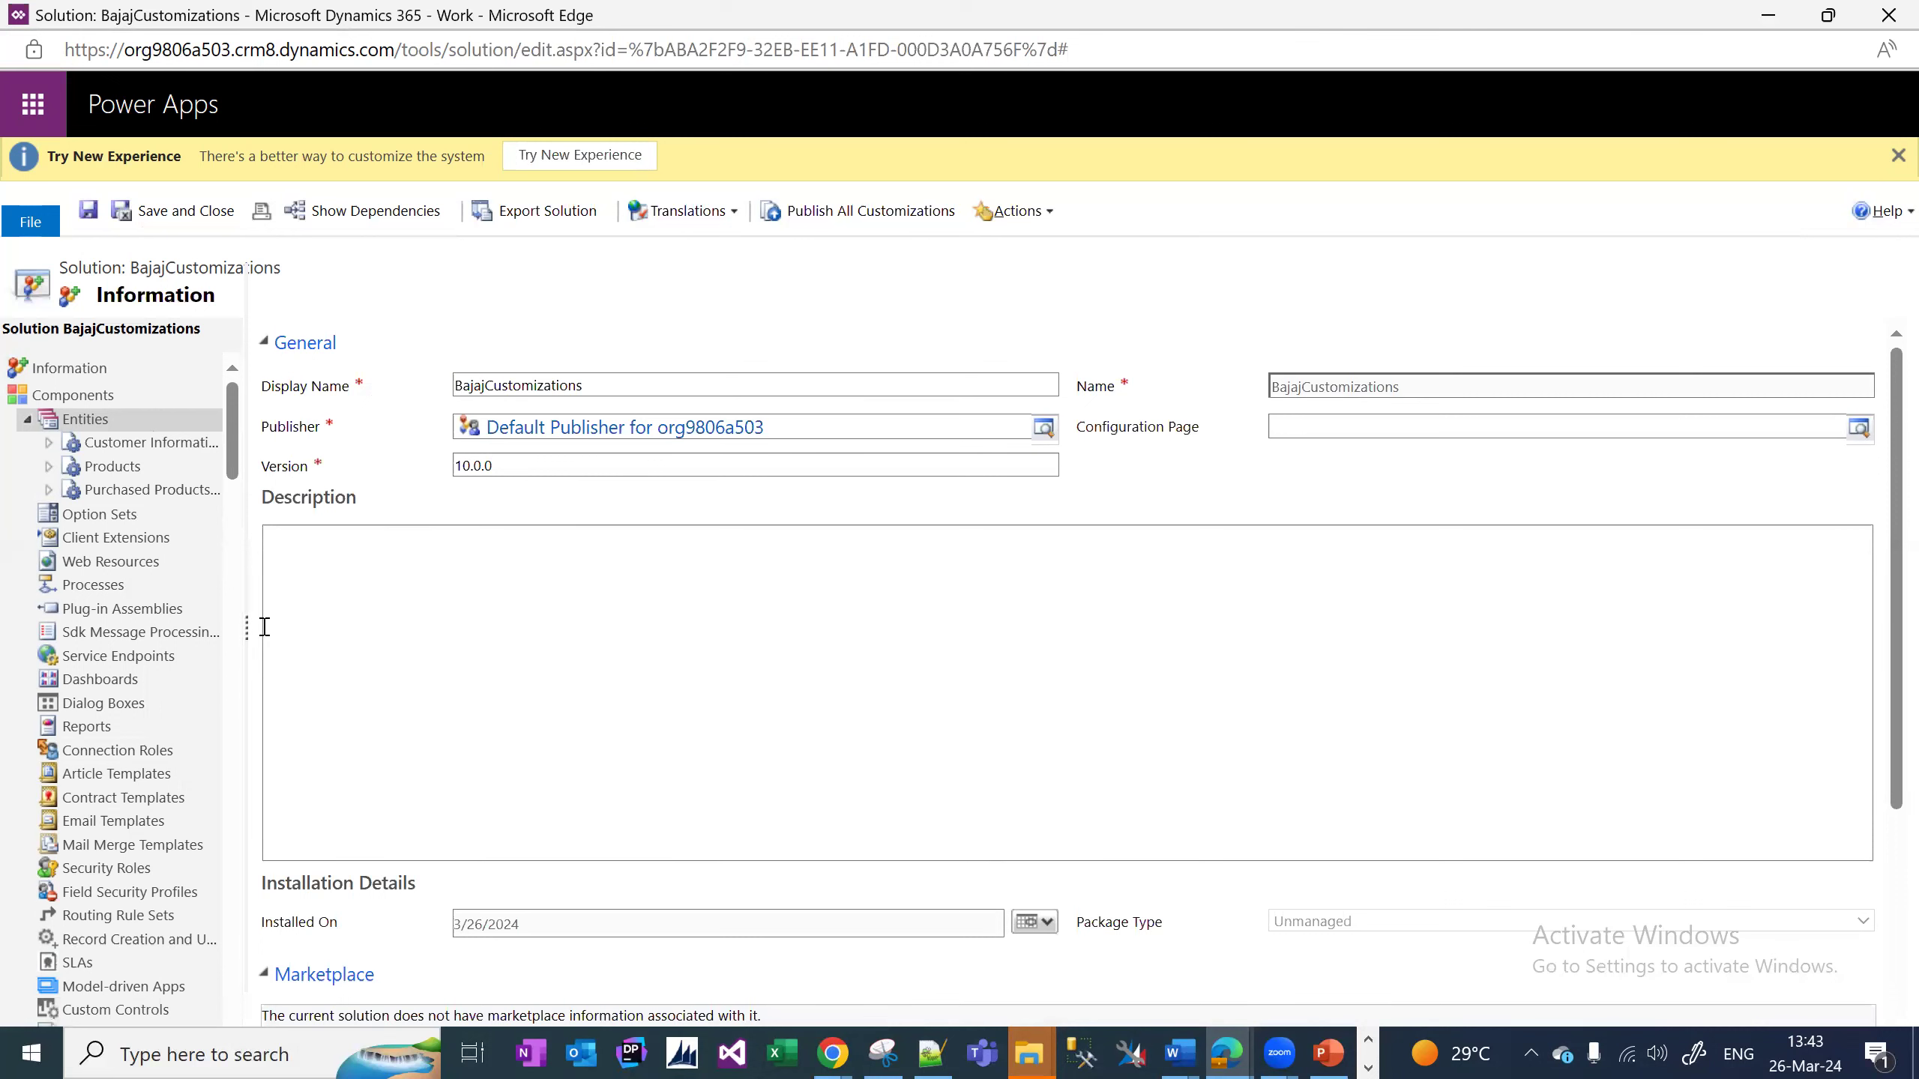
drag(247, 632, 391, 627)
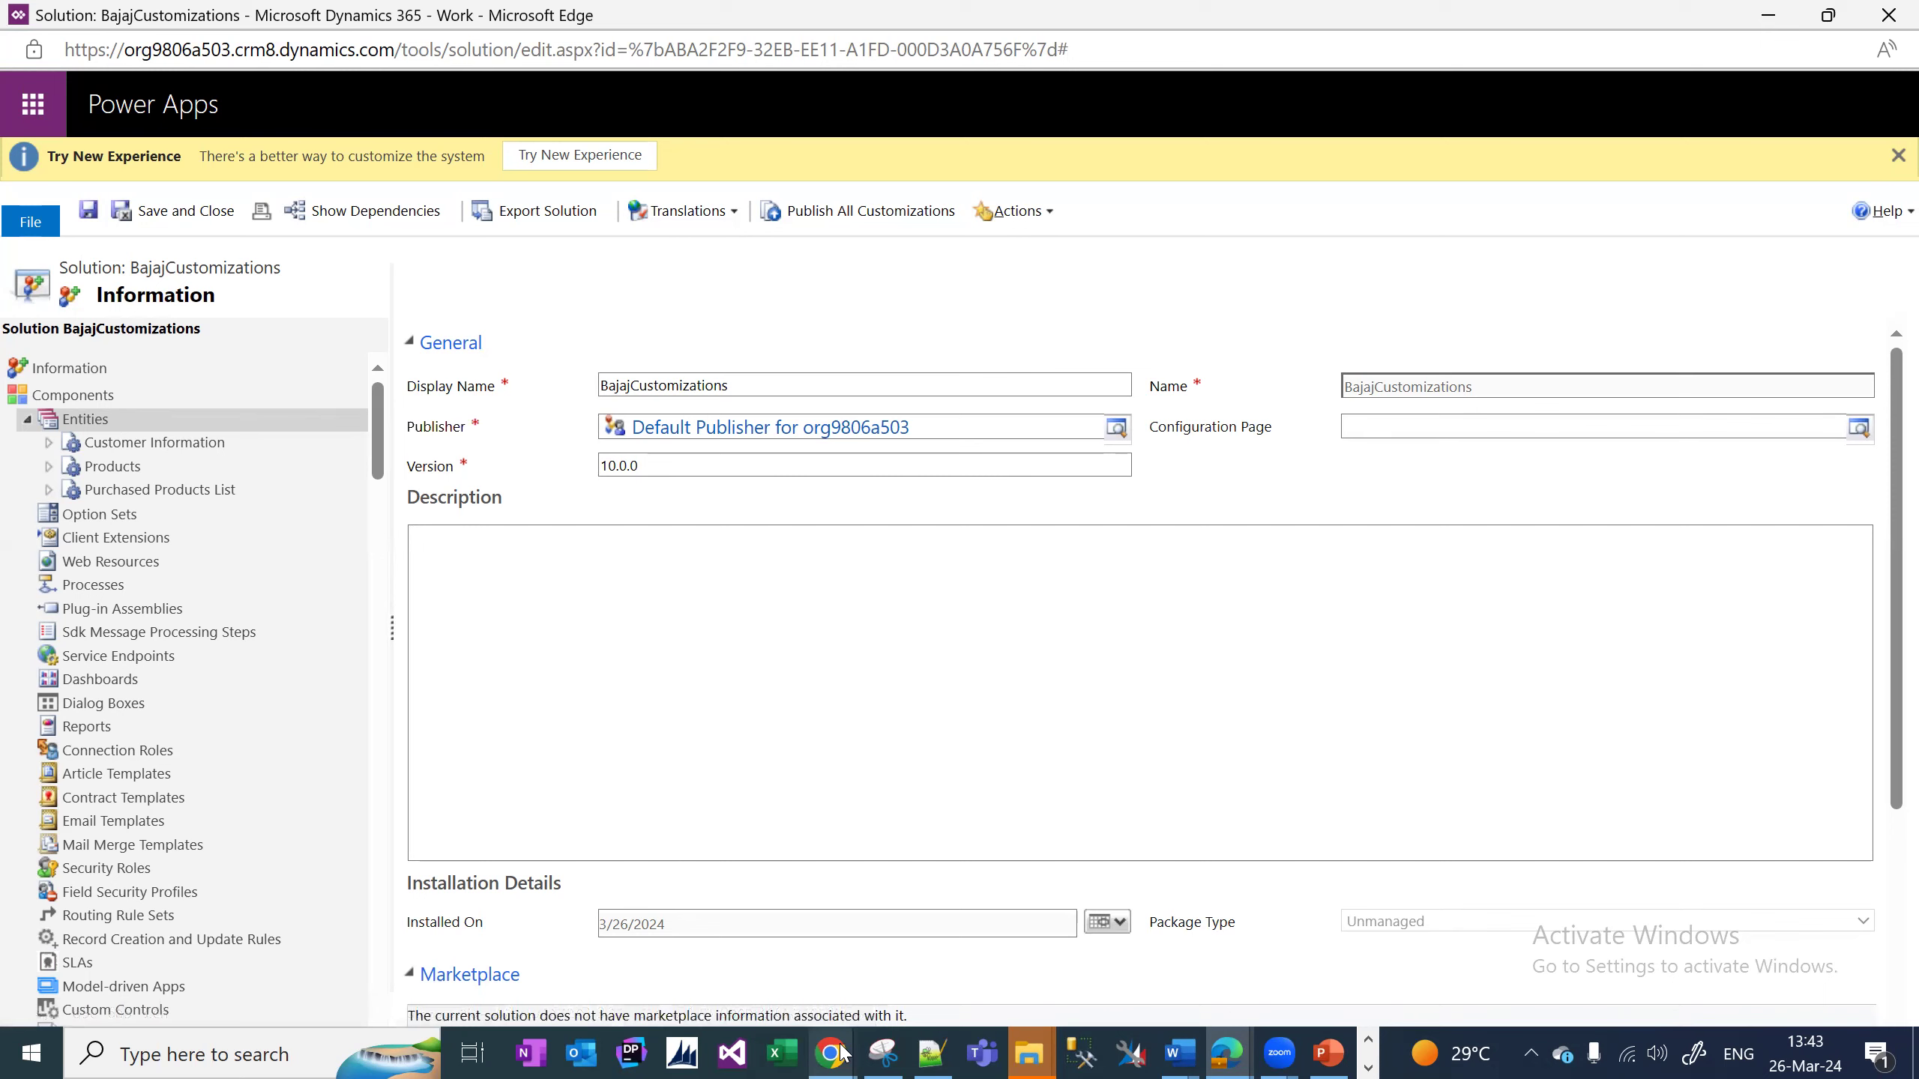
Switch back to the Sales Activity Social Dashboard window and select the organisation's domain in the address bar.
mouse_move(841, 1054)
click(574, 967)
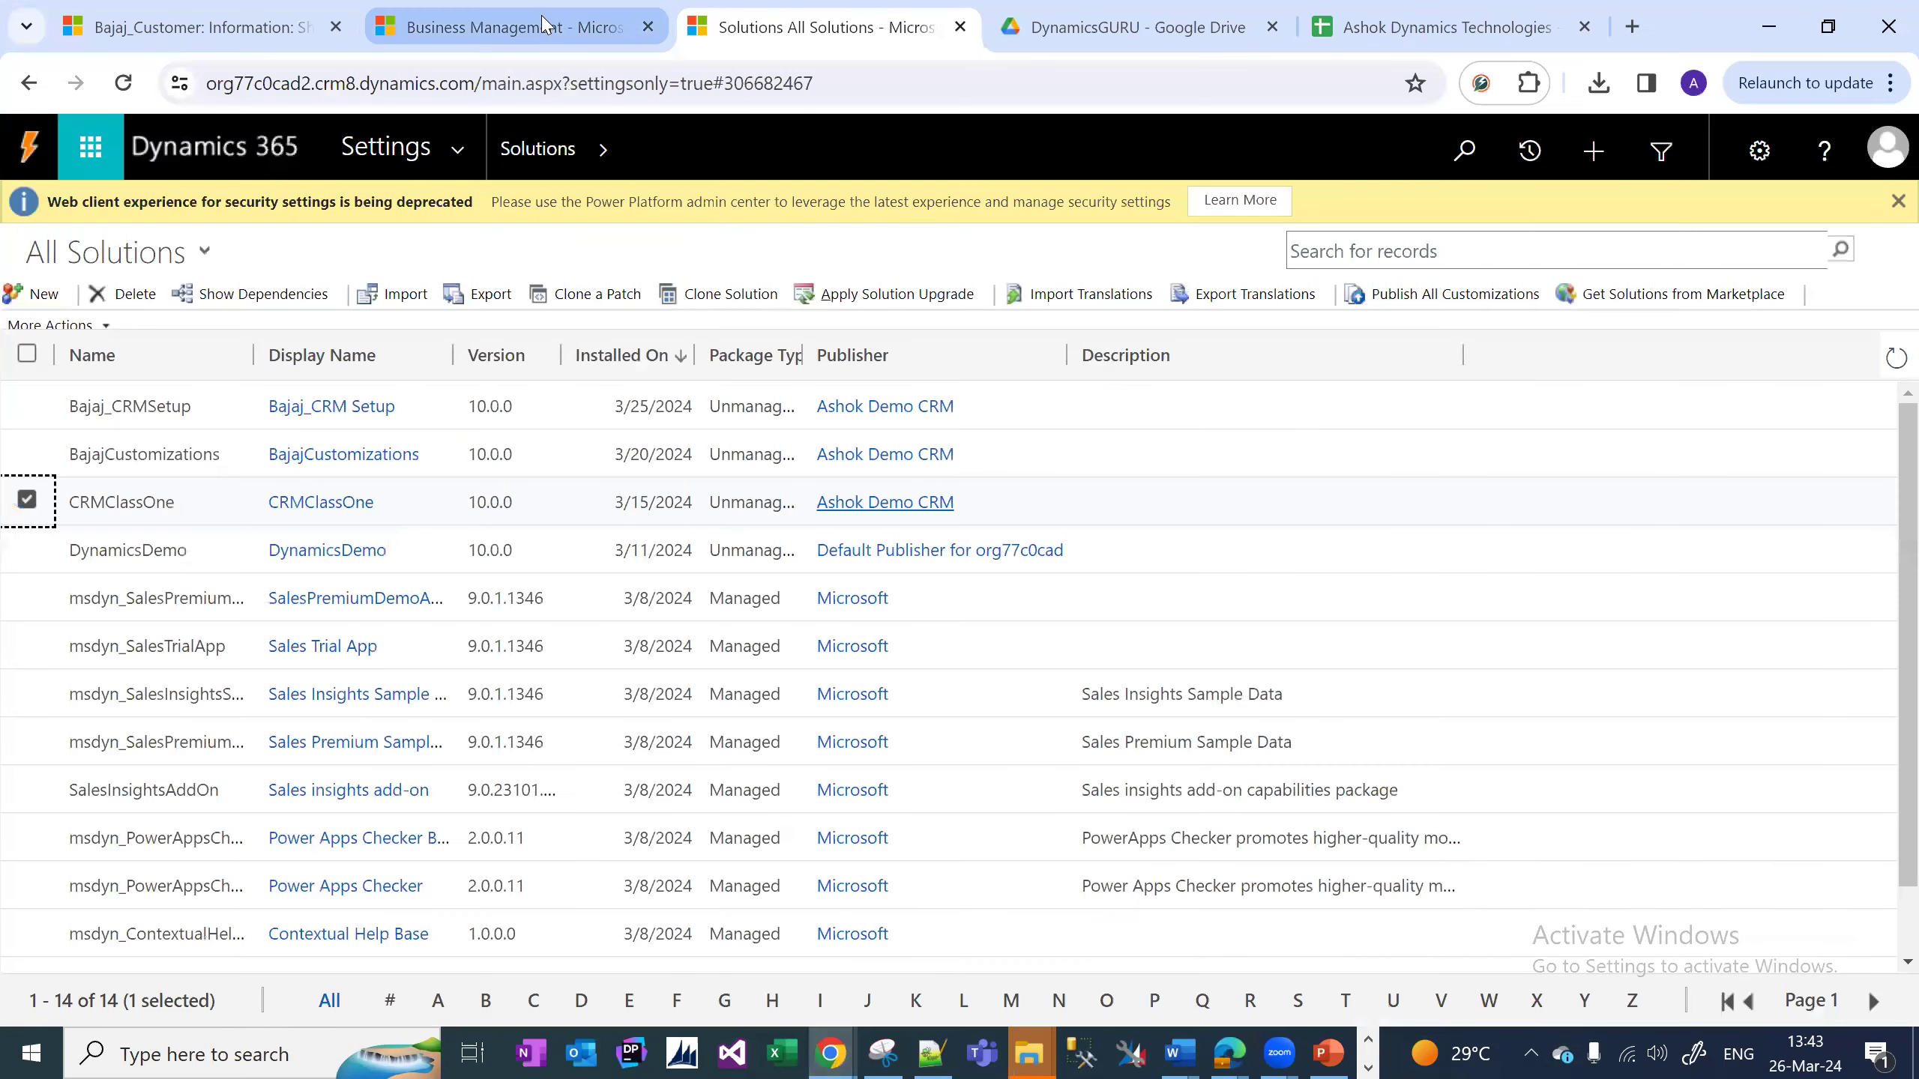
click(542, 23)
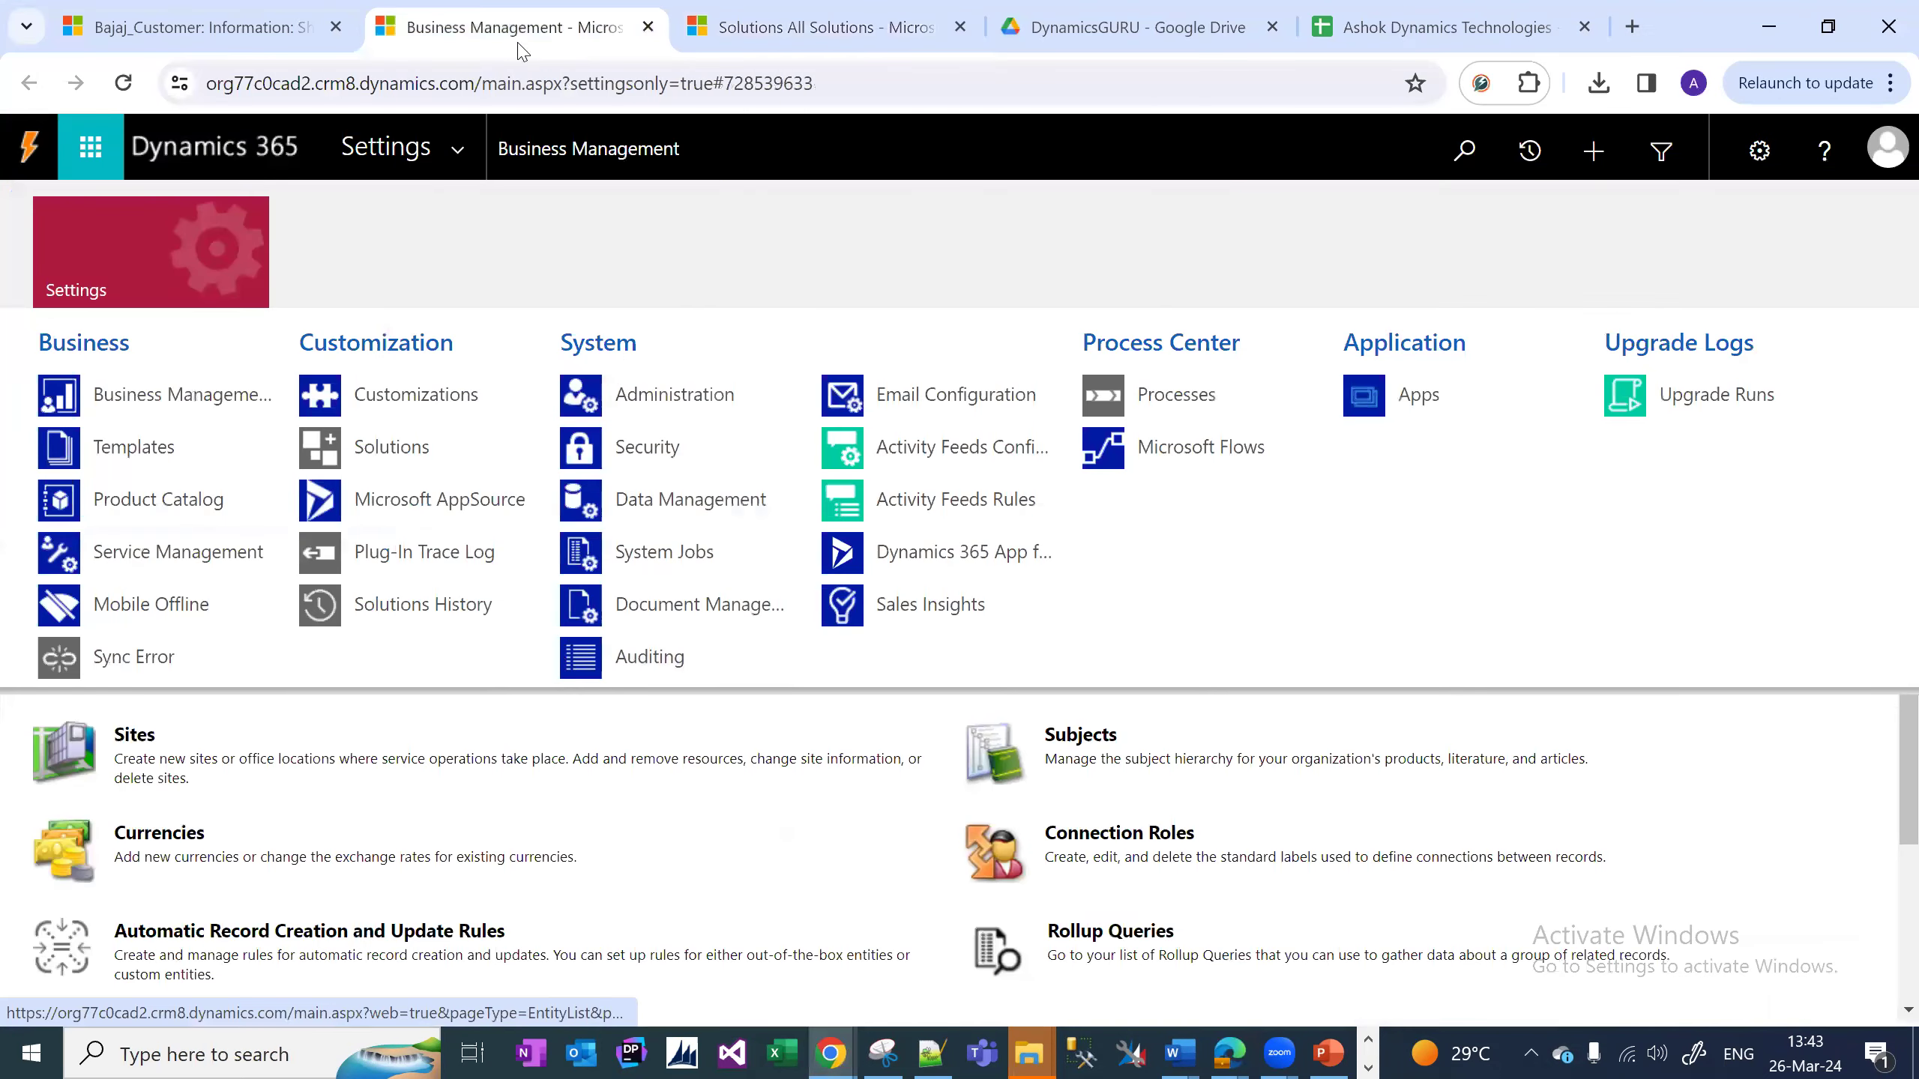
mouse_move(1230, 1053)
click(1102, 968)
click(197, 65)
drag(197, 65, 526, 67)
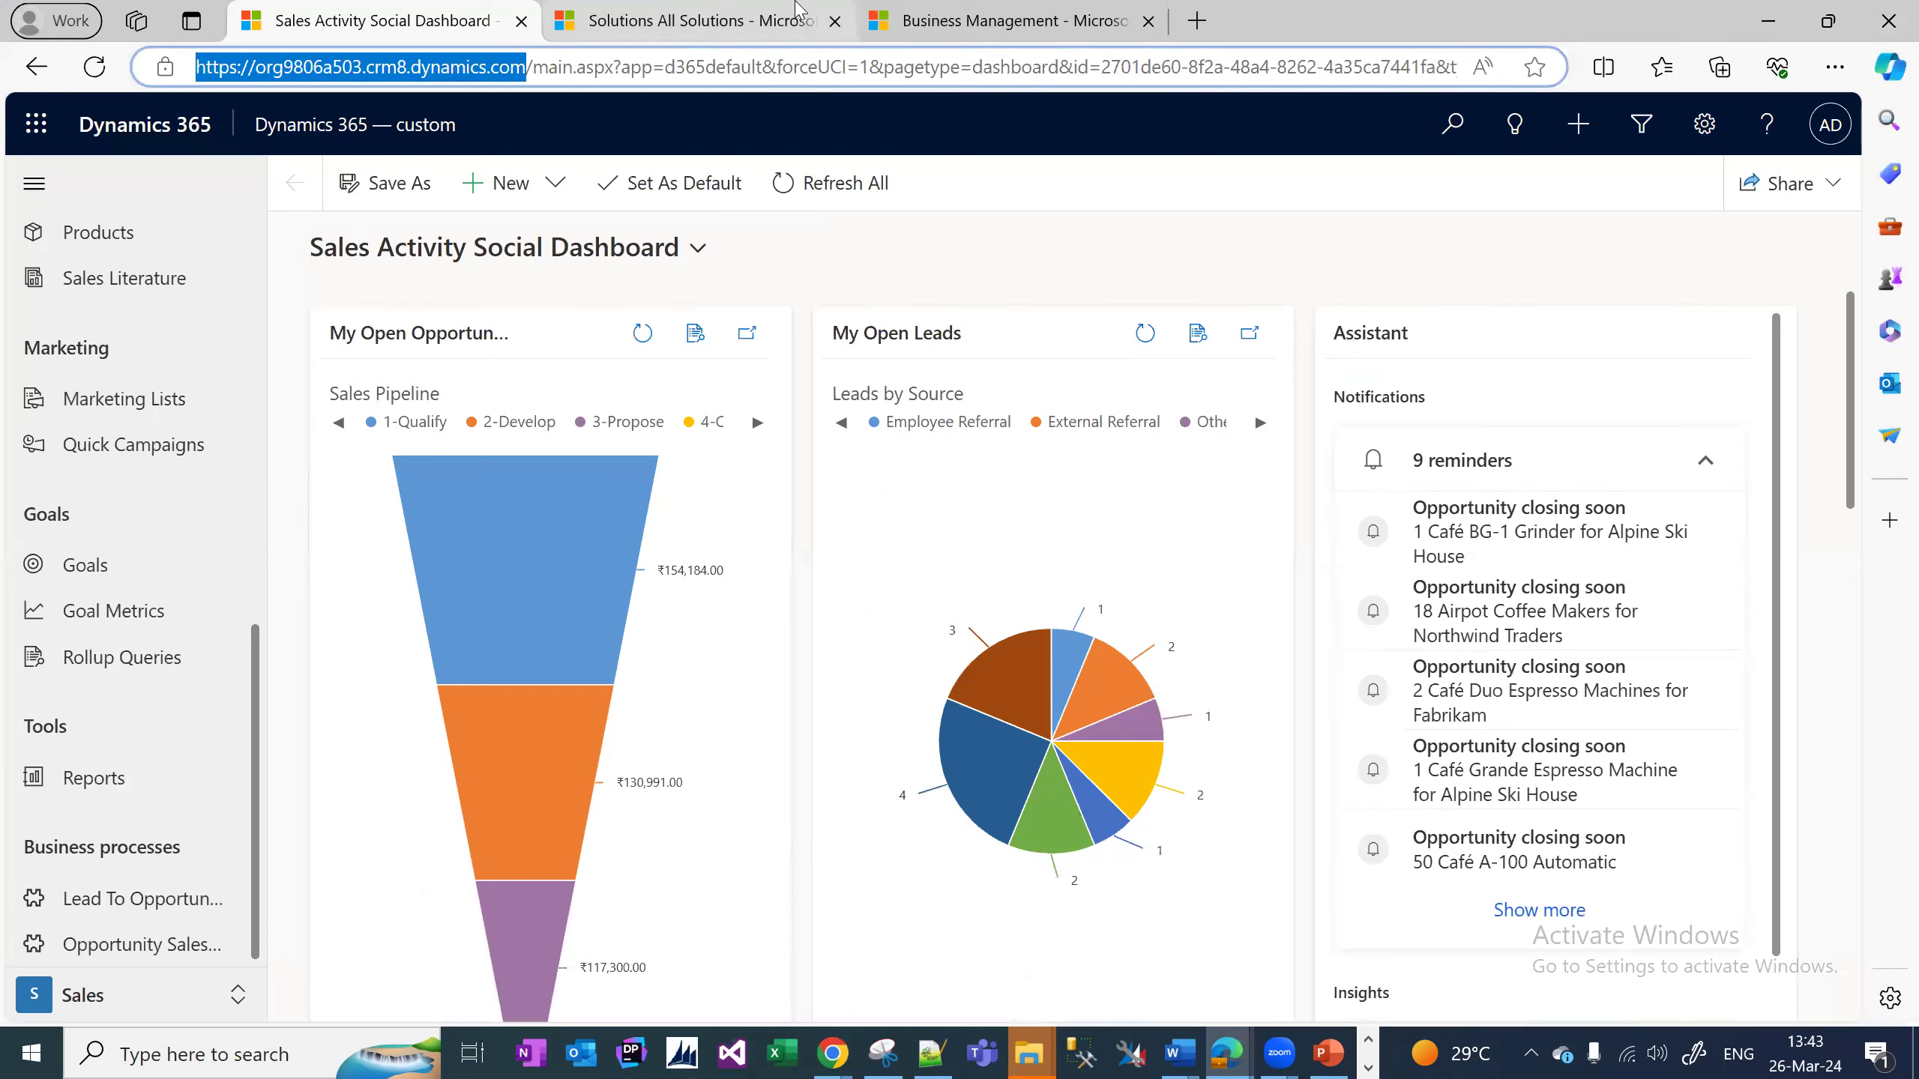
Load the copied organisation address in a new tab to reach the apps page.
key(ctrl+c)
click(1195, 20)
key(ctrl+v)
key(Return)
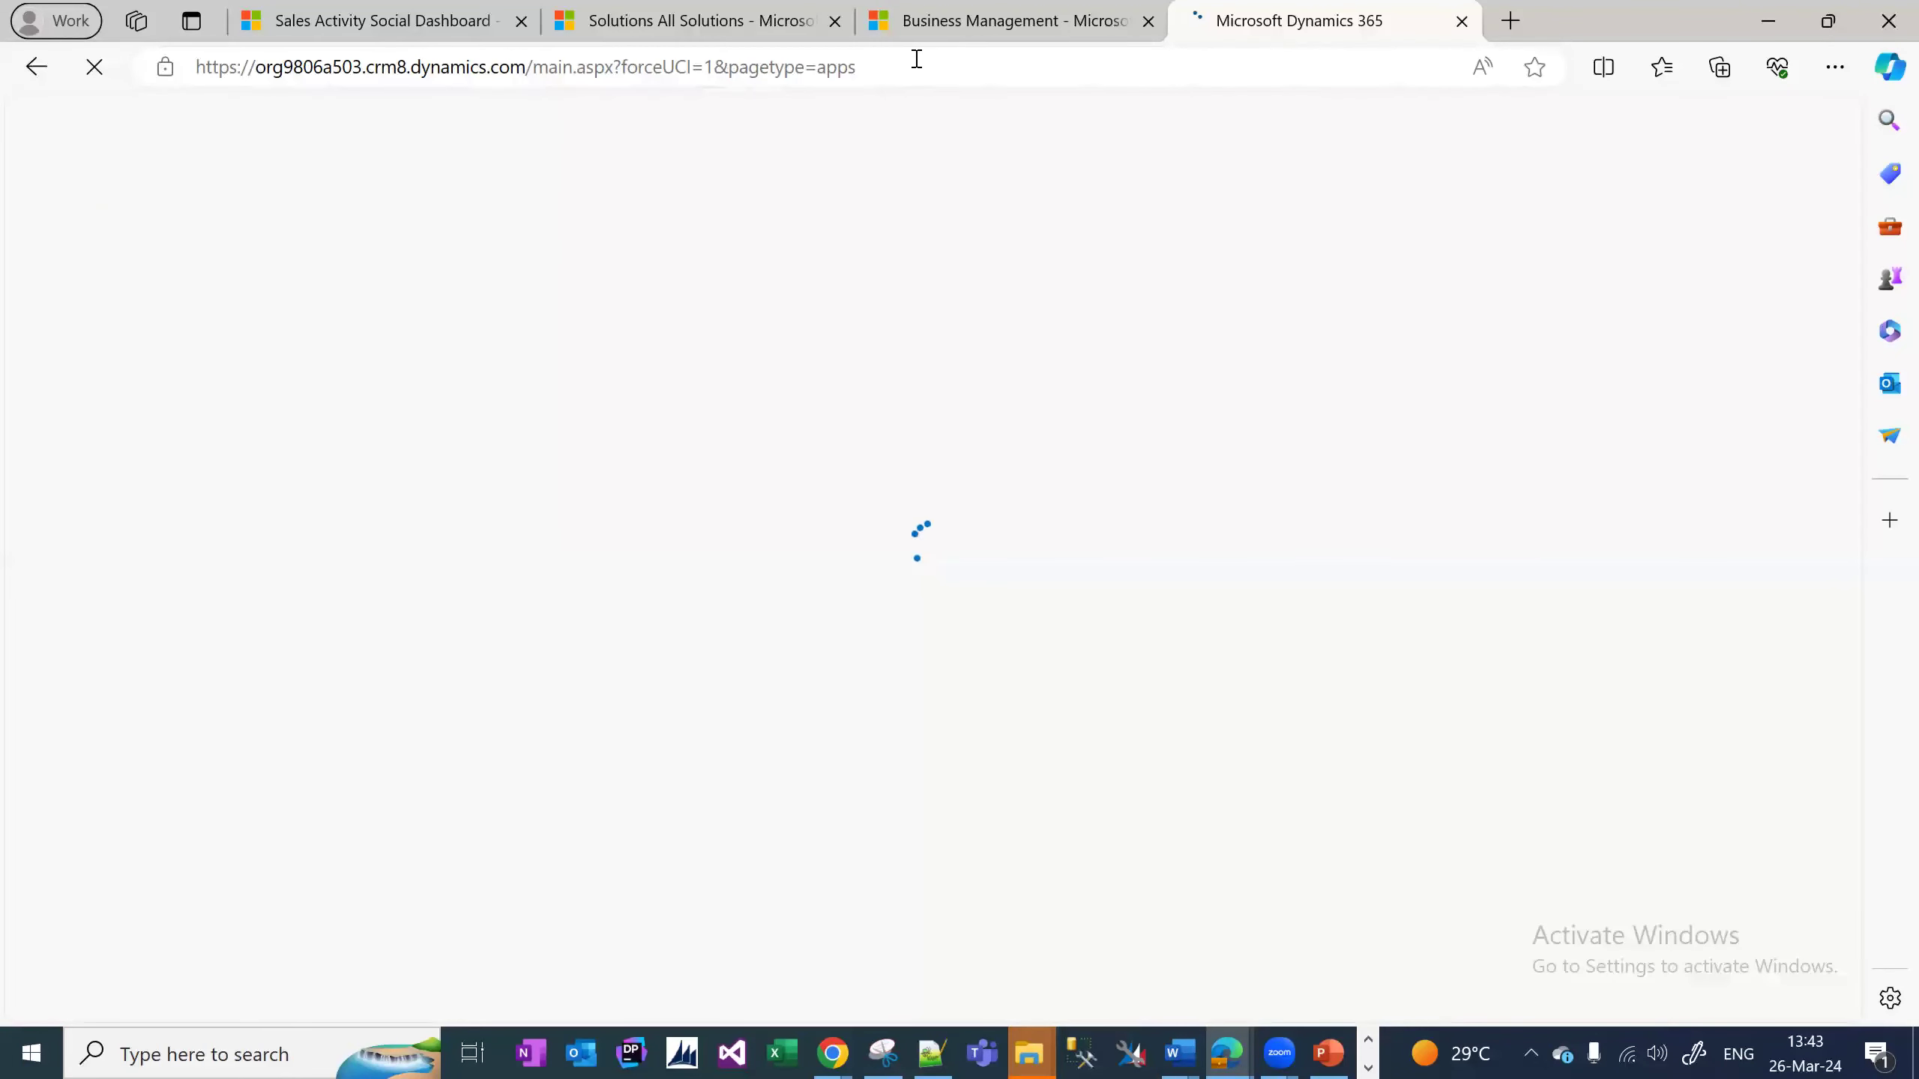
Close the leftover Business Management, Solutions and dashboard tabs and launch the Dynamics 365 — custom app.
click(1147, 20)
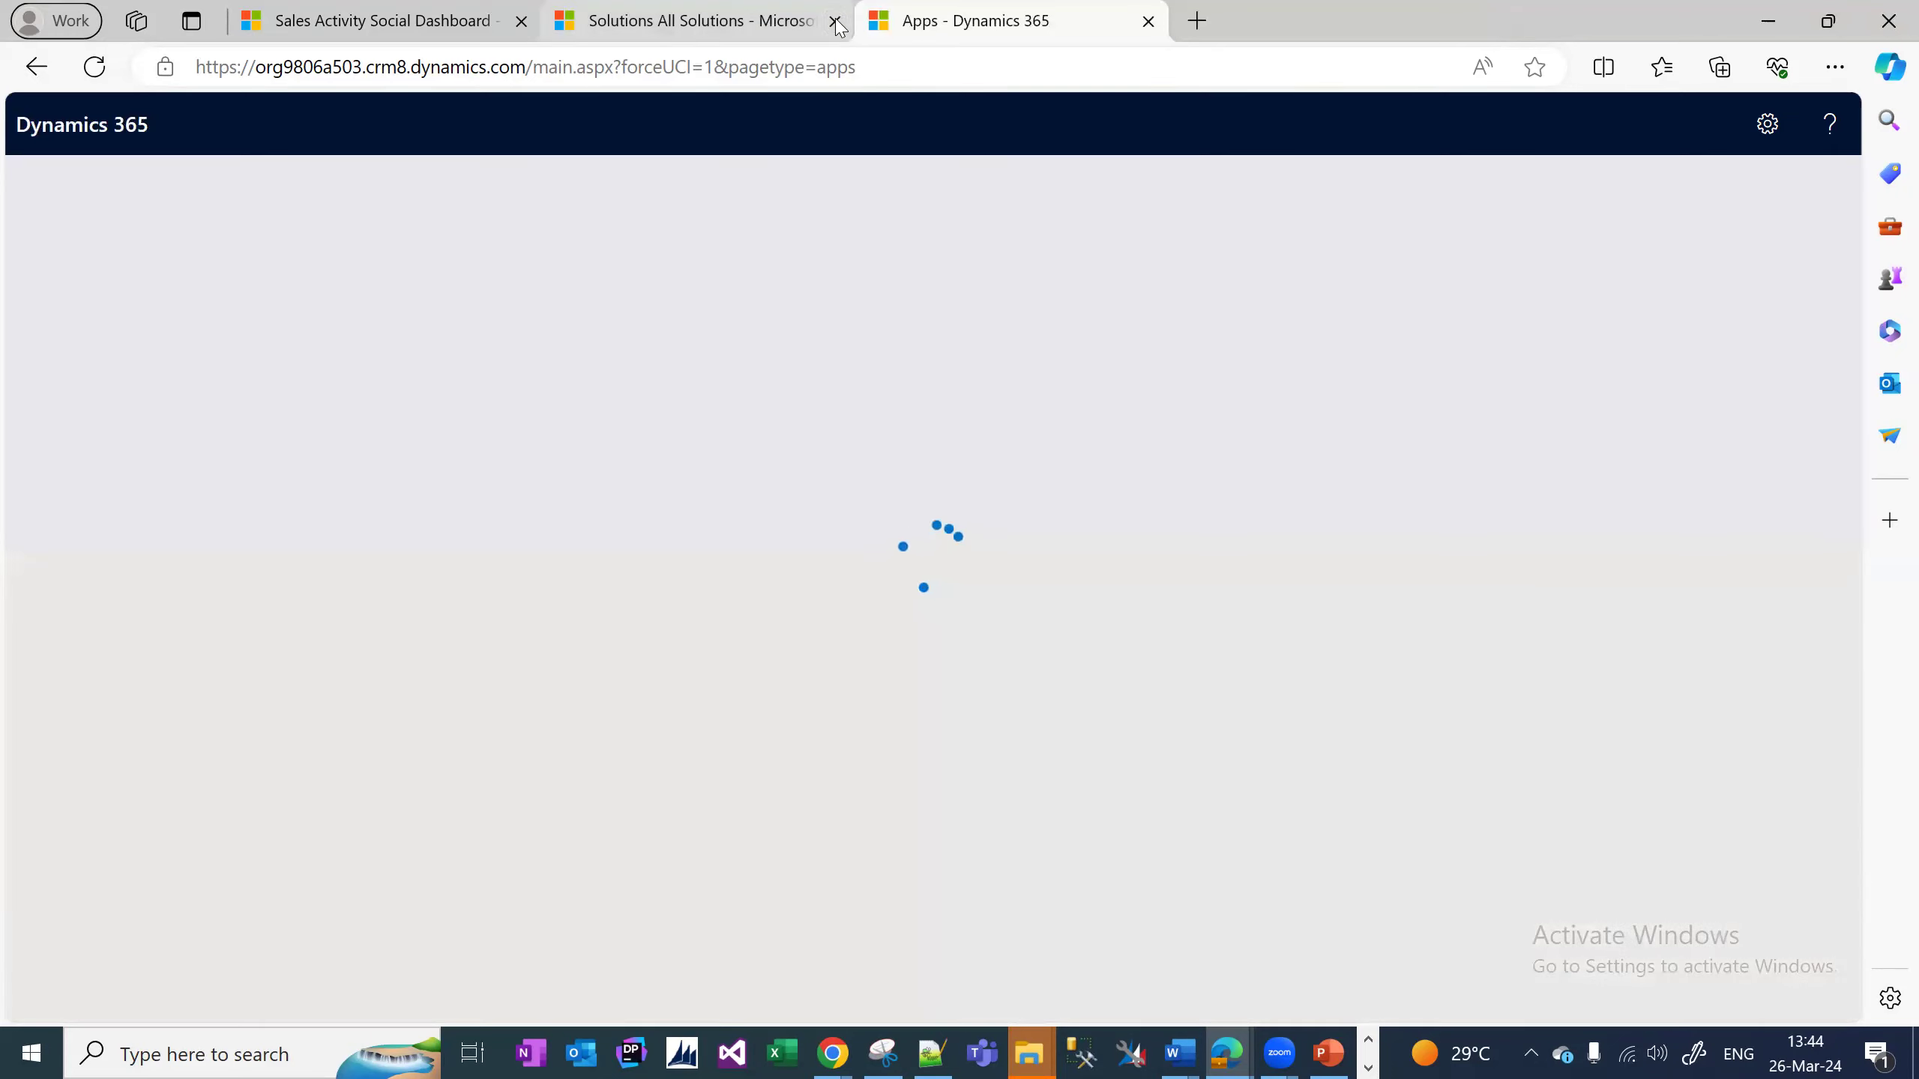
click(520, 21)
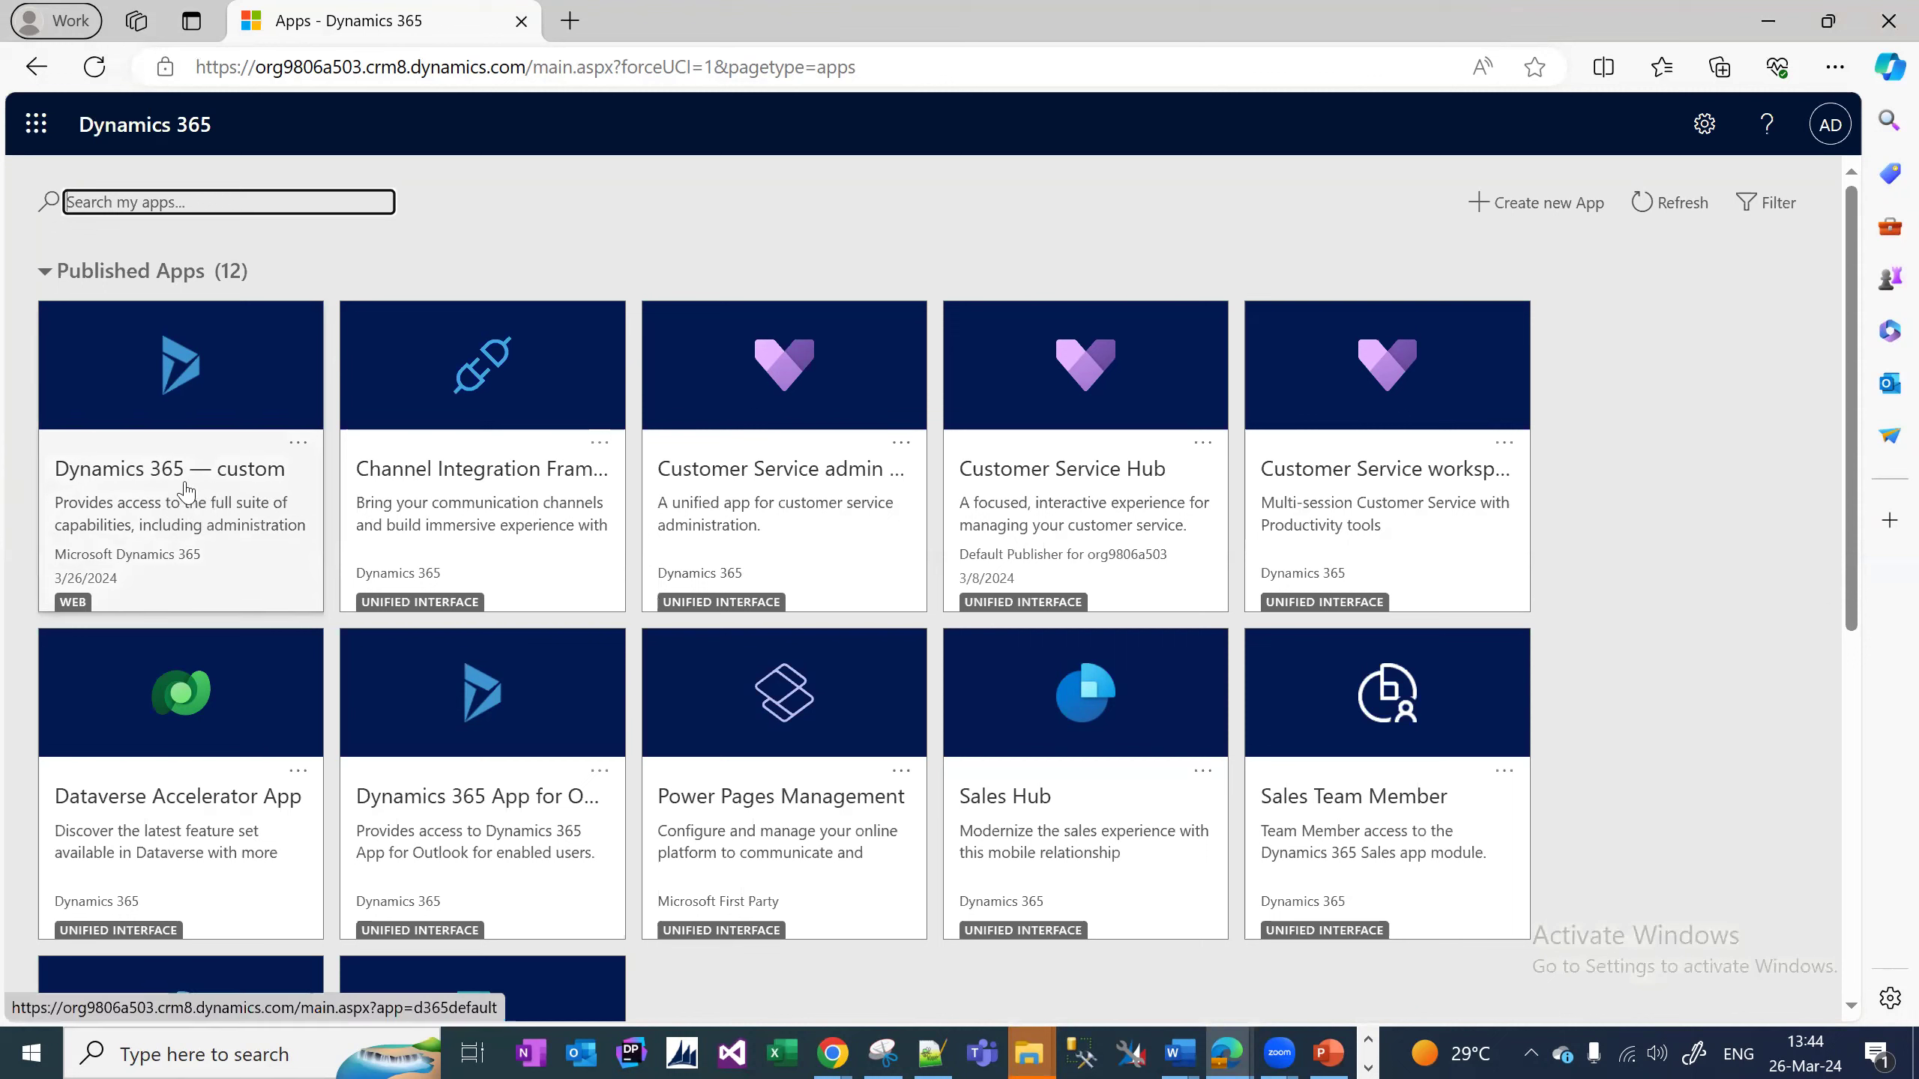
click(157, 416)
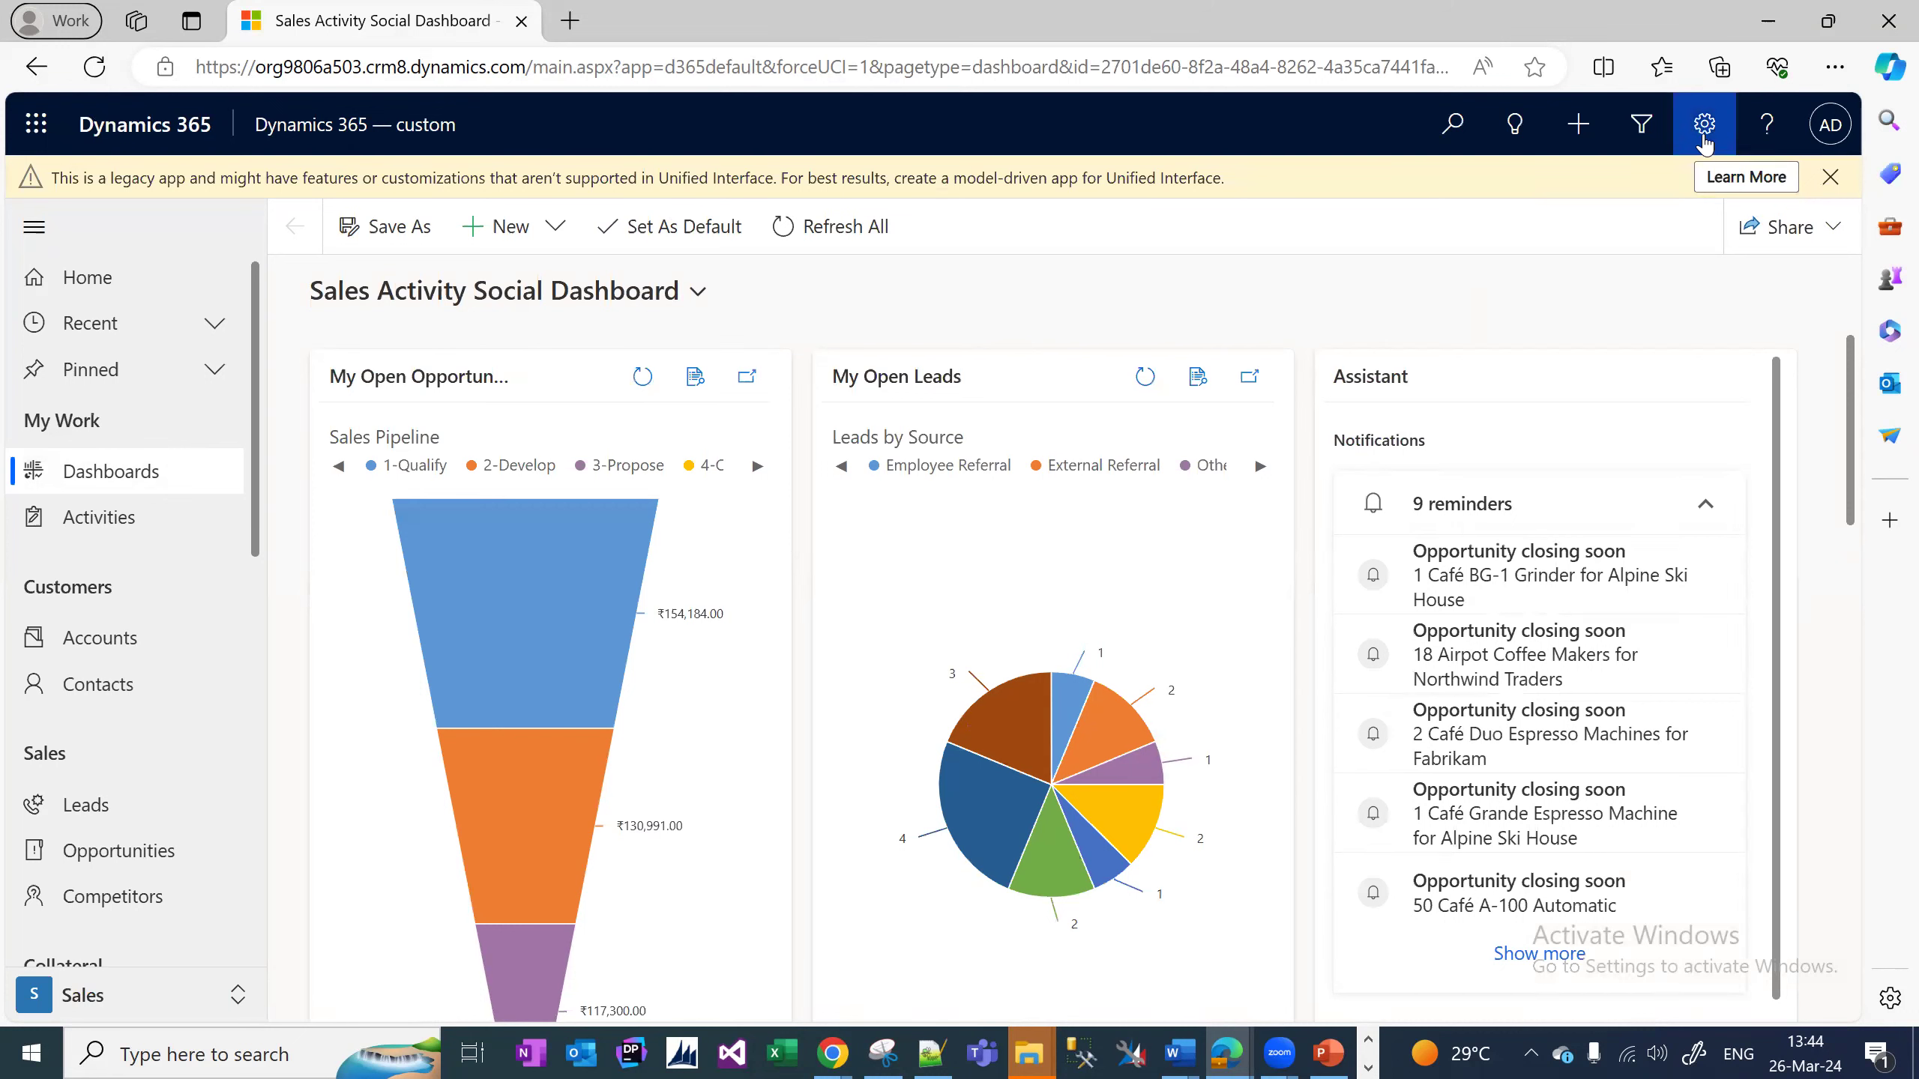
Open Advanced Settings from the gear menu and navigate to Settings > Solutions.
click(1705, 142)
click(1538, 547)
click(405, 127)
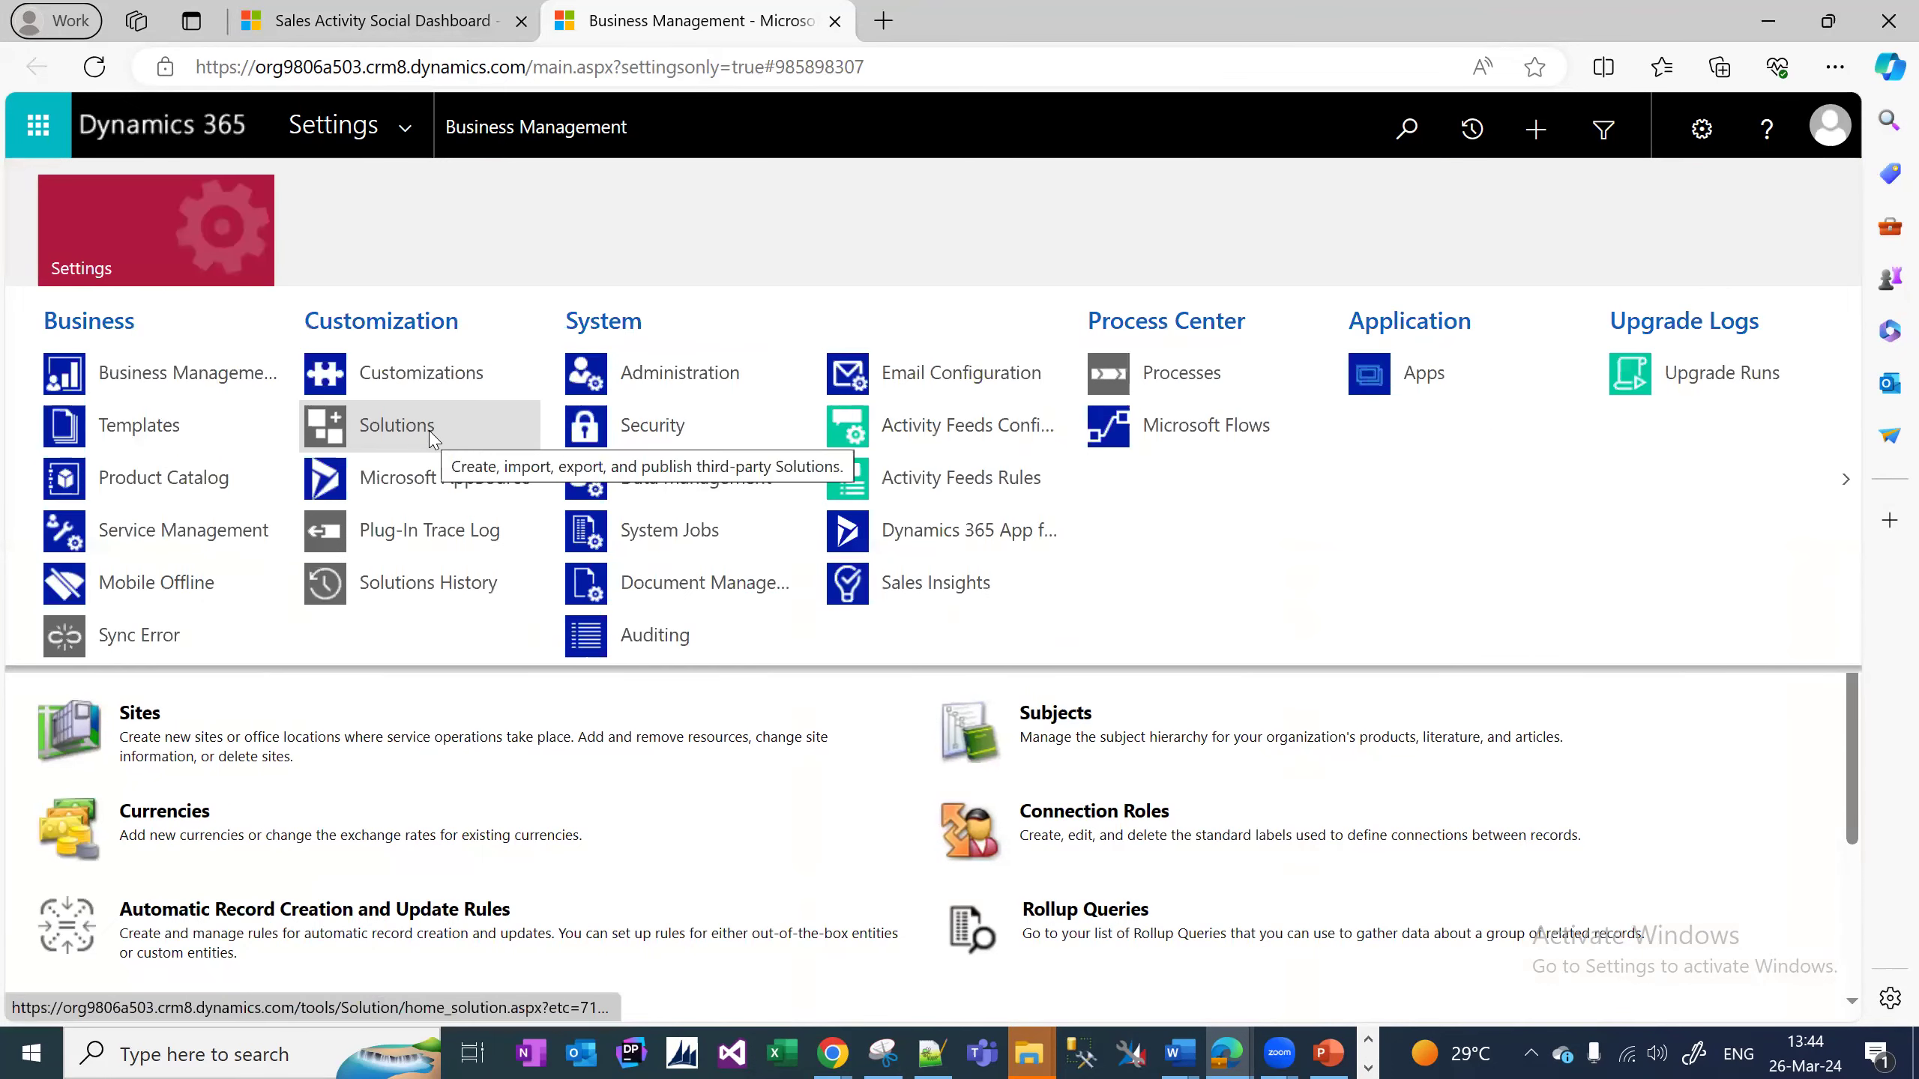
click(403, 132)
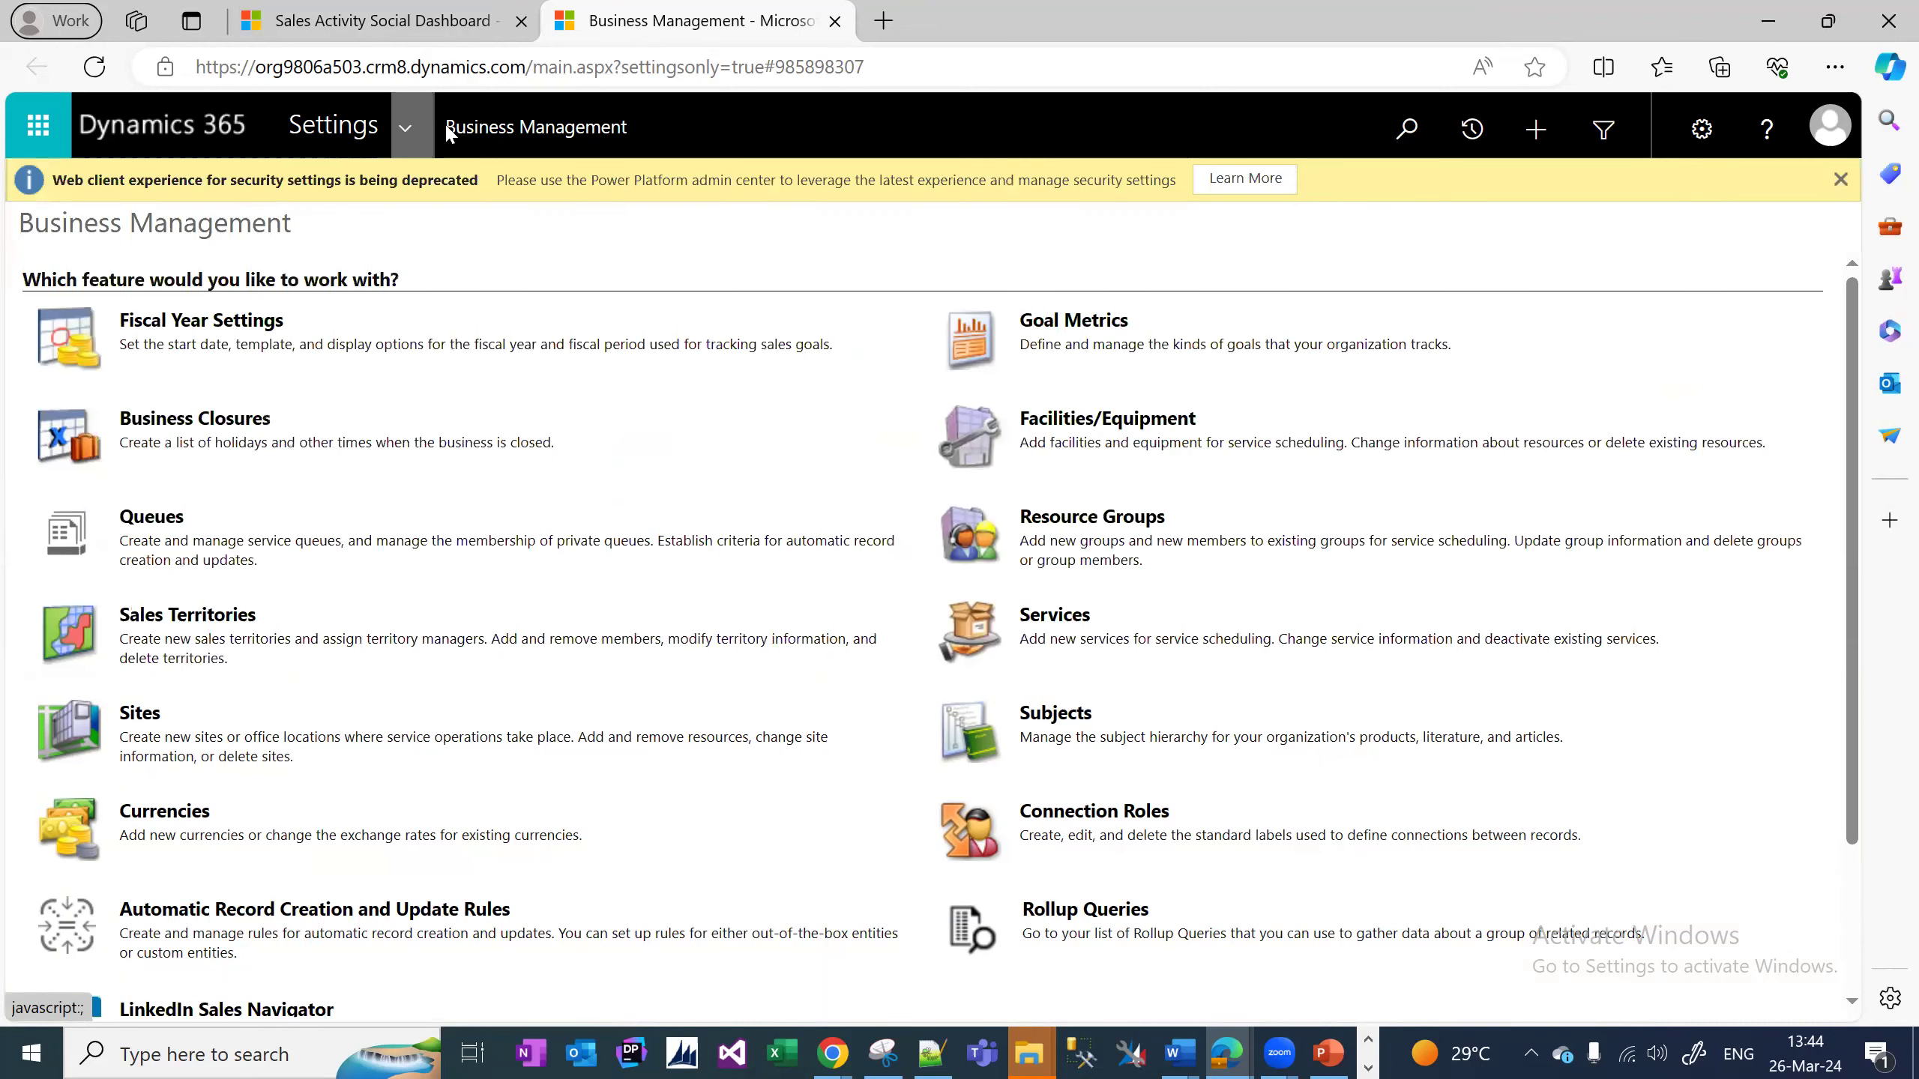
click(405, 138)
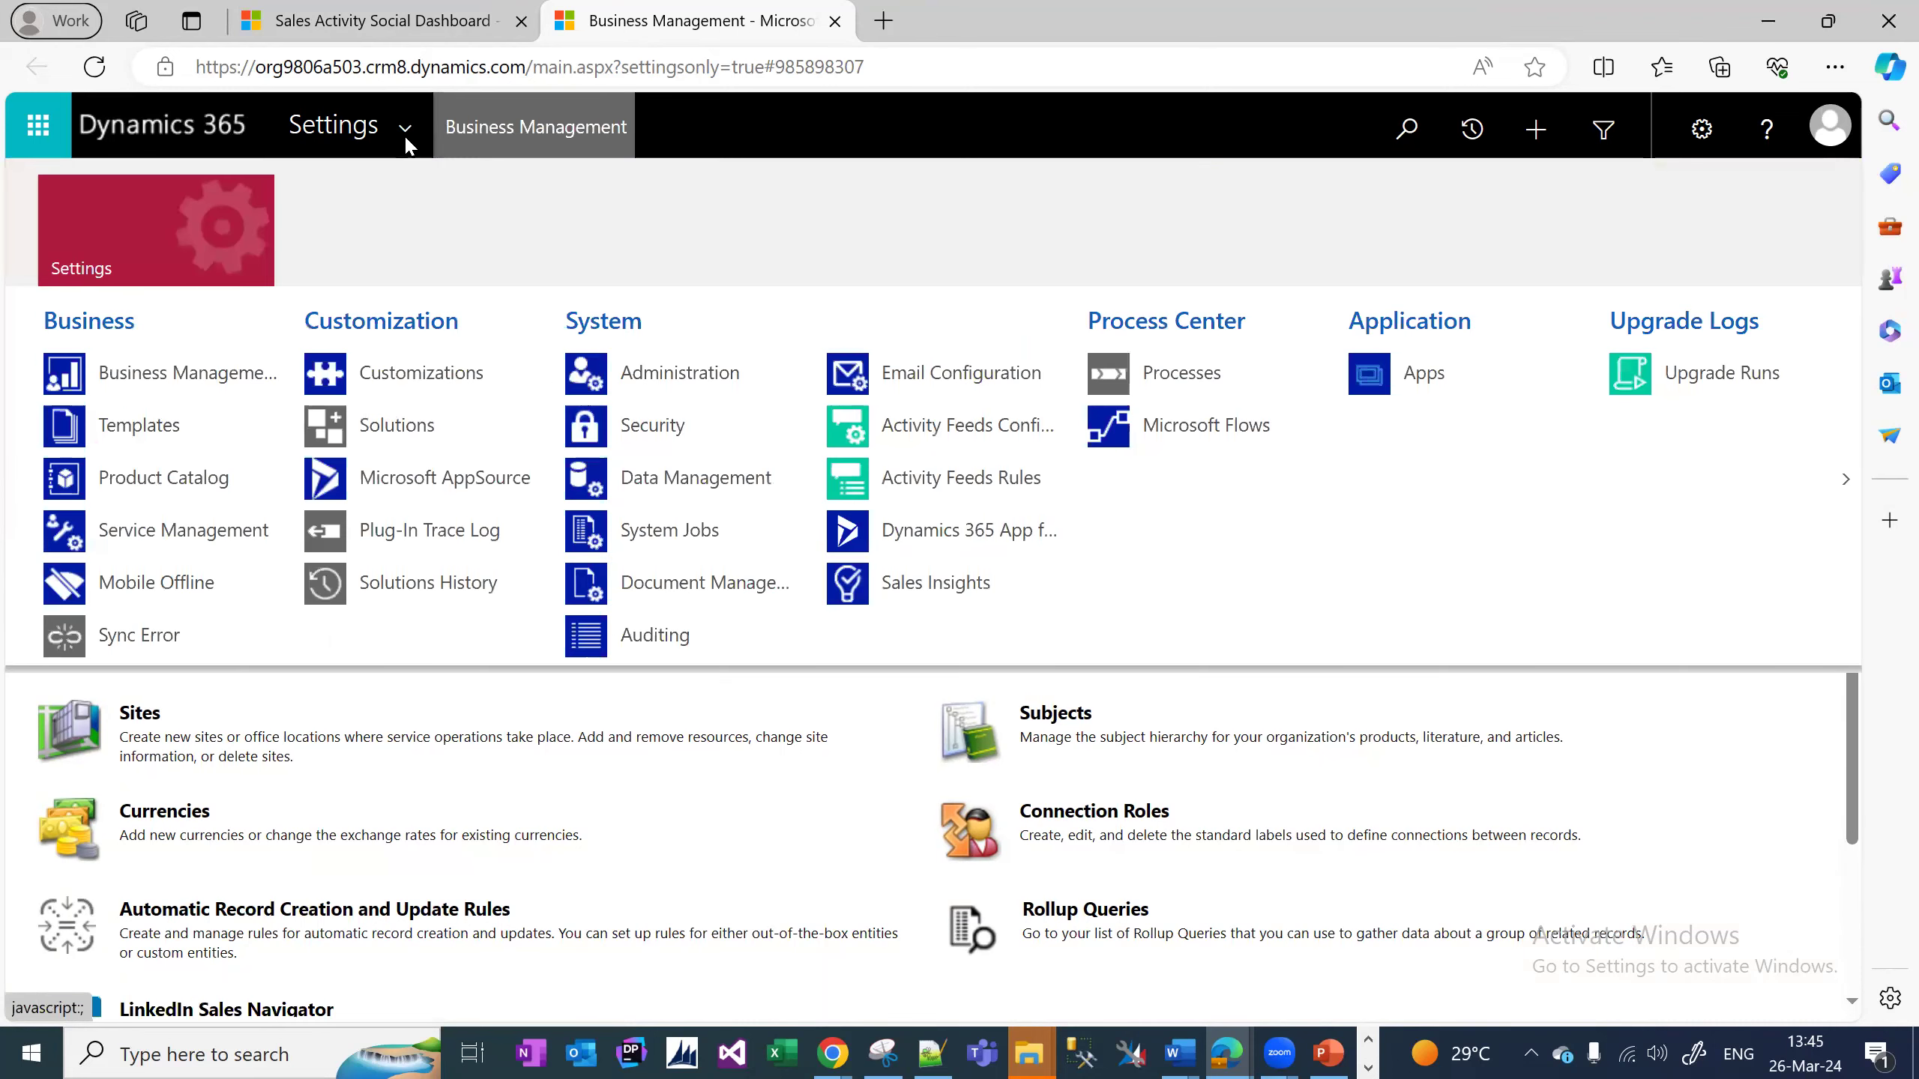
click(408, 453)
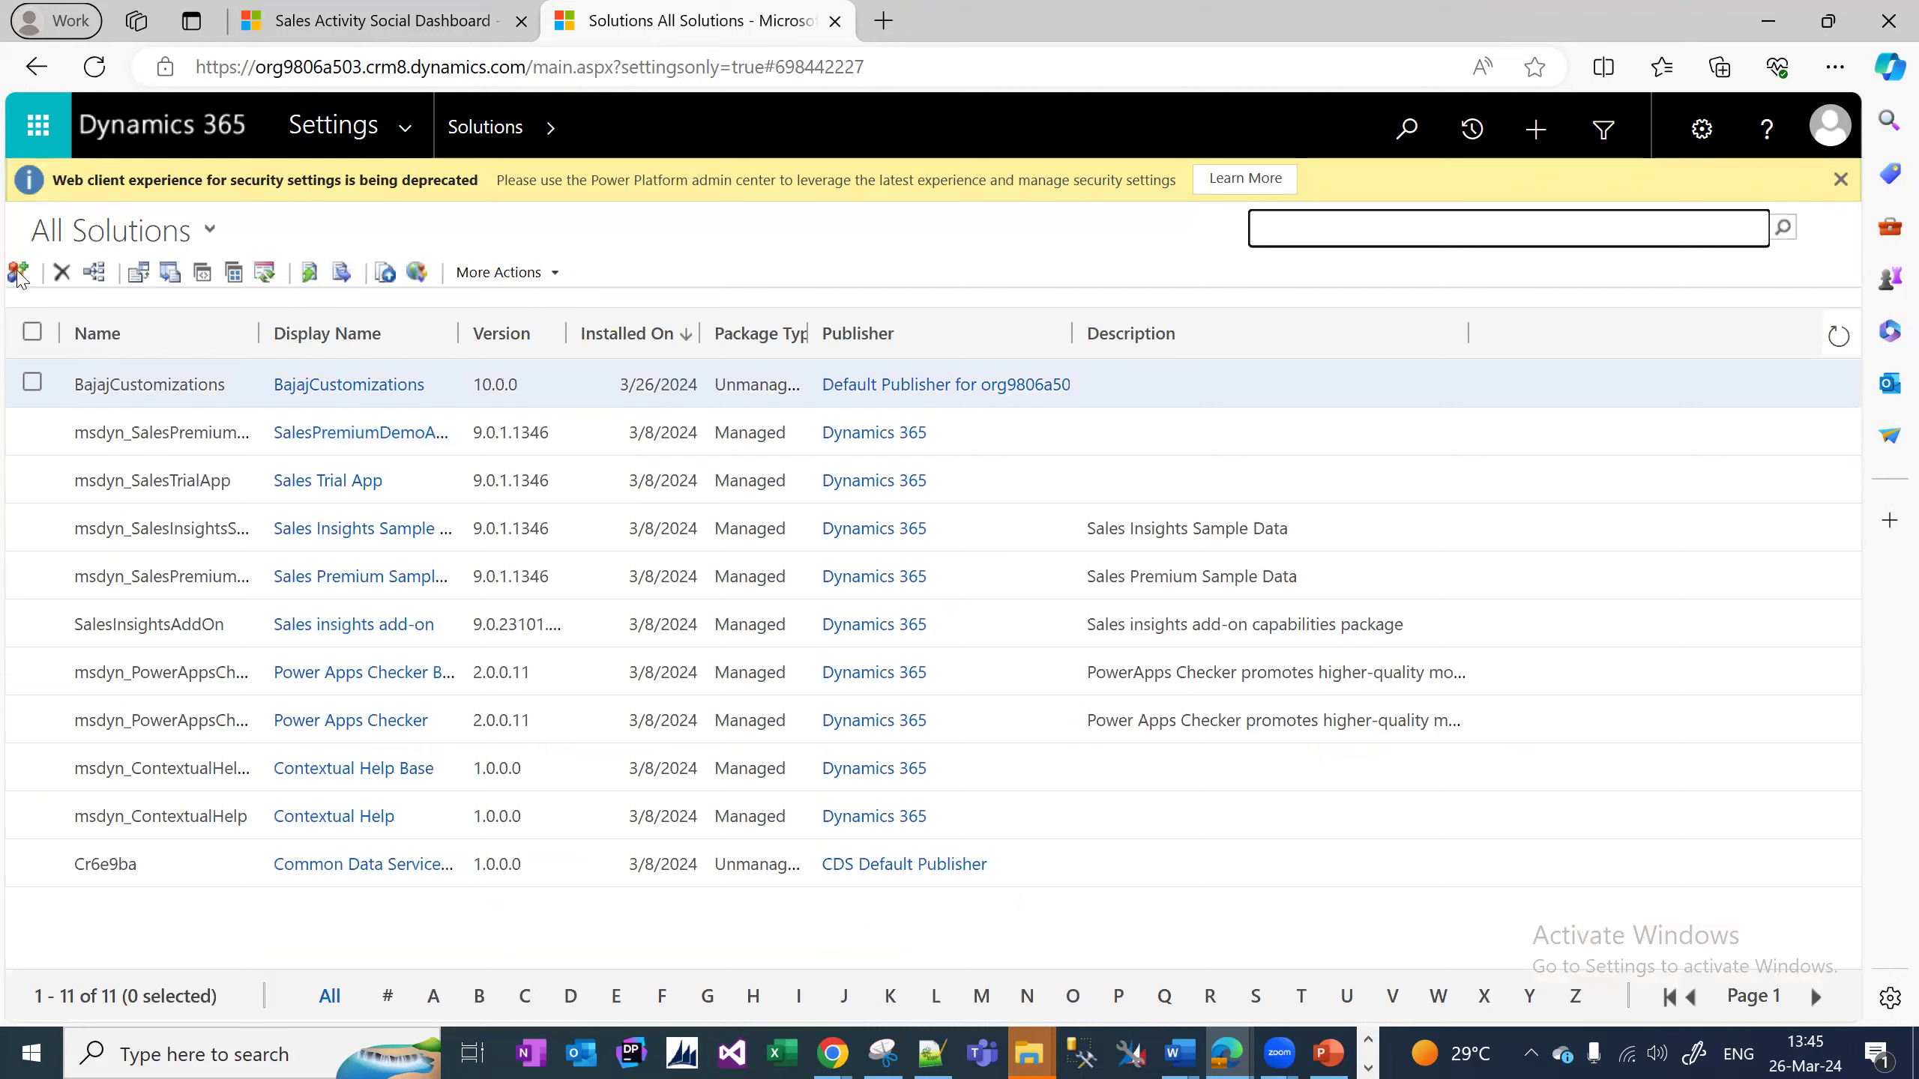
Open BajajCustomizations in a maximized window showing its Entities list.
click(18, 273)
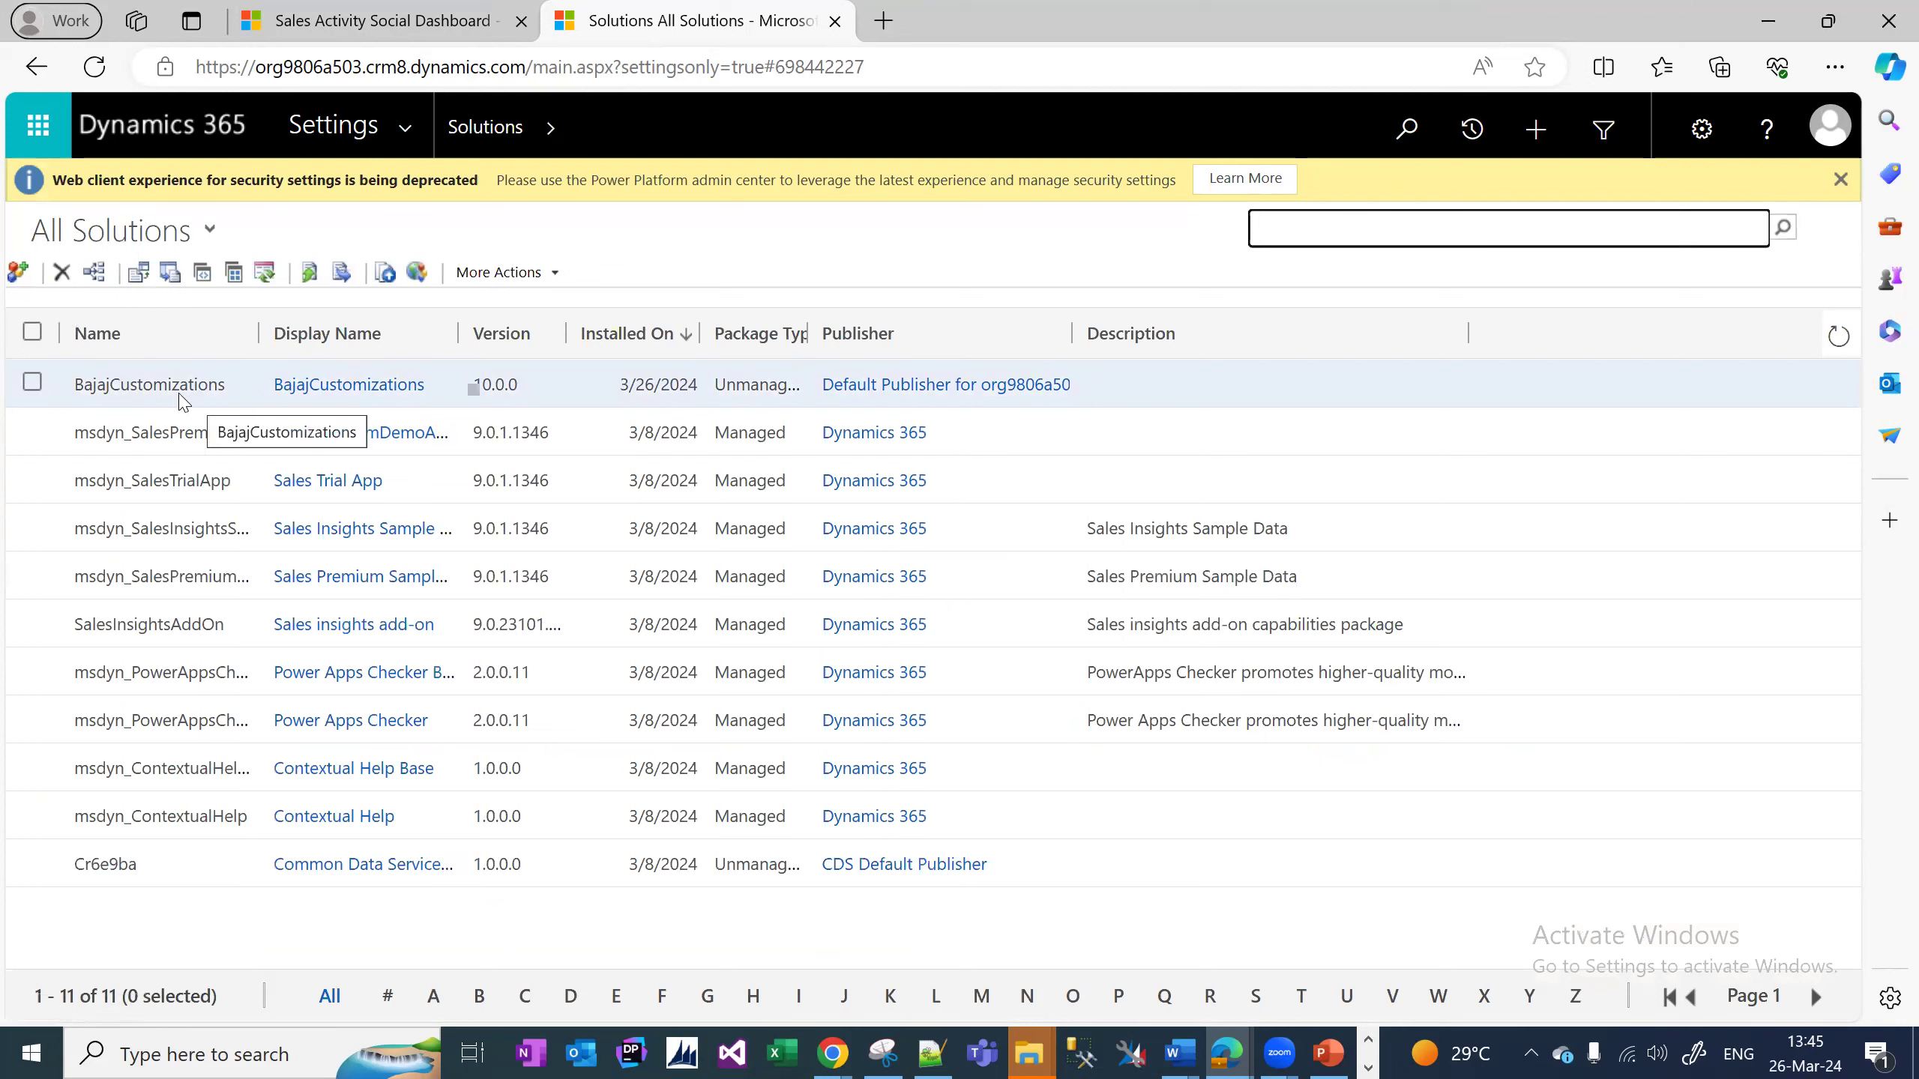
double_click(182, 395)
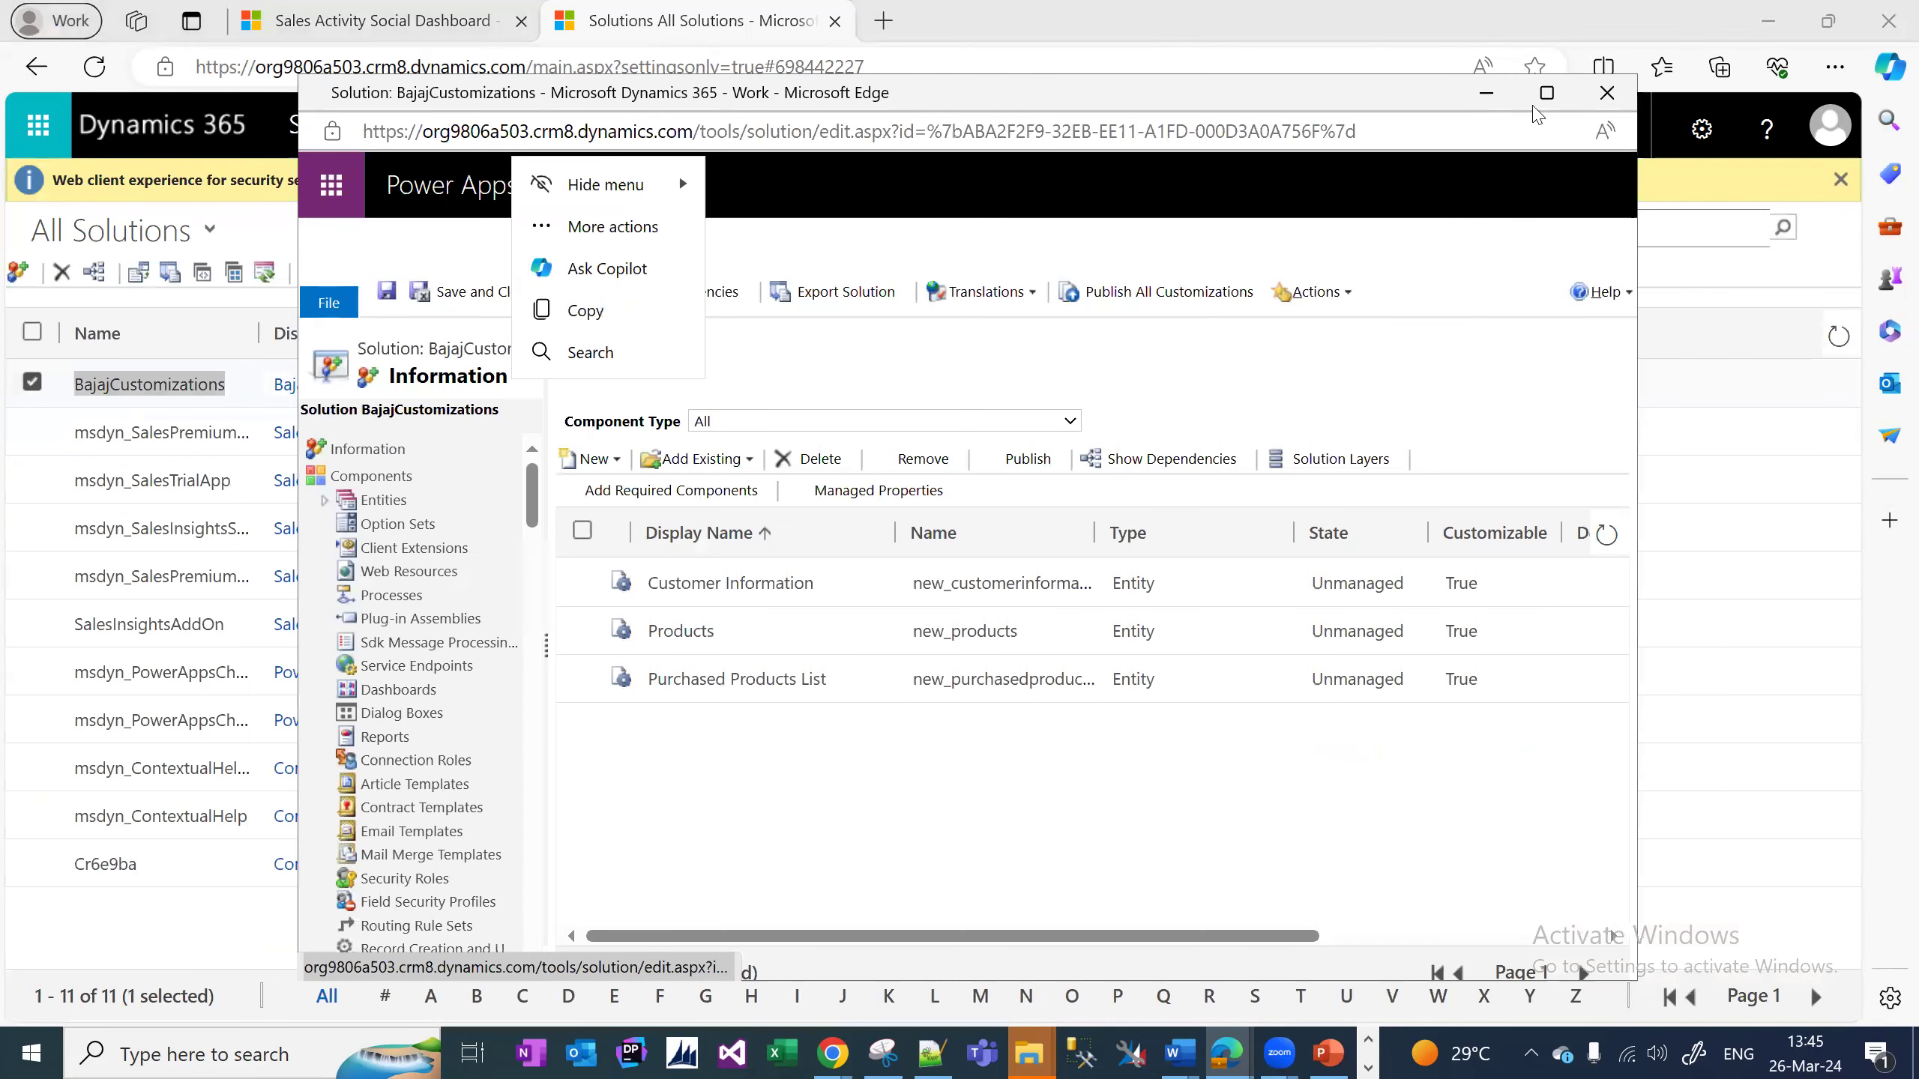
key(super+Up)
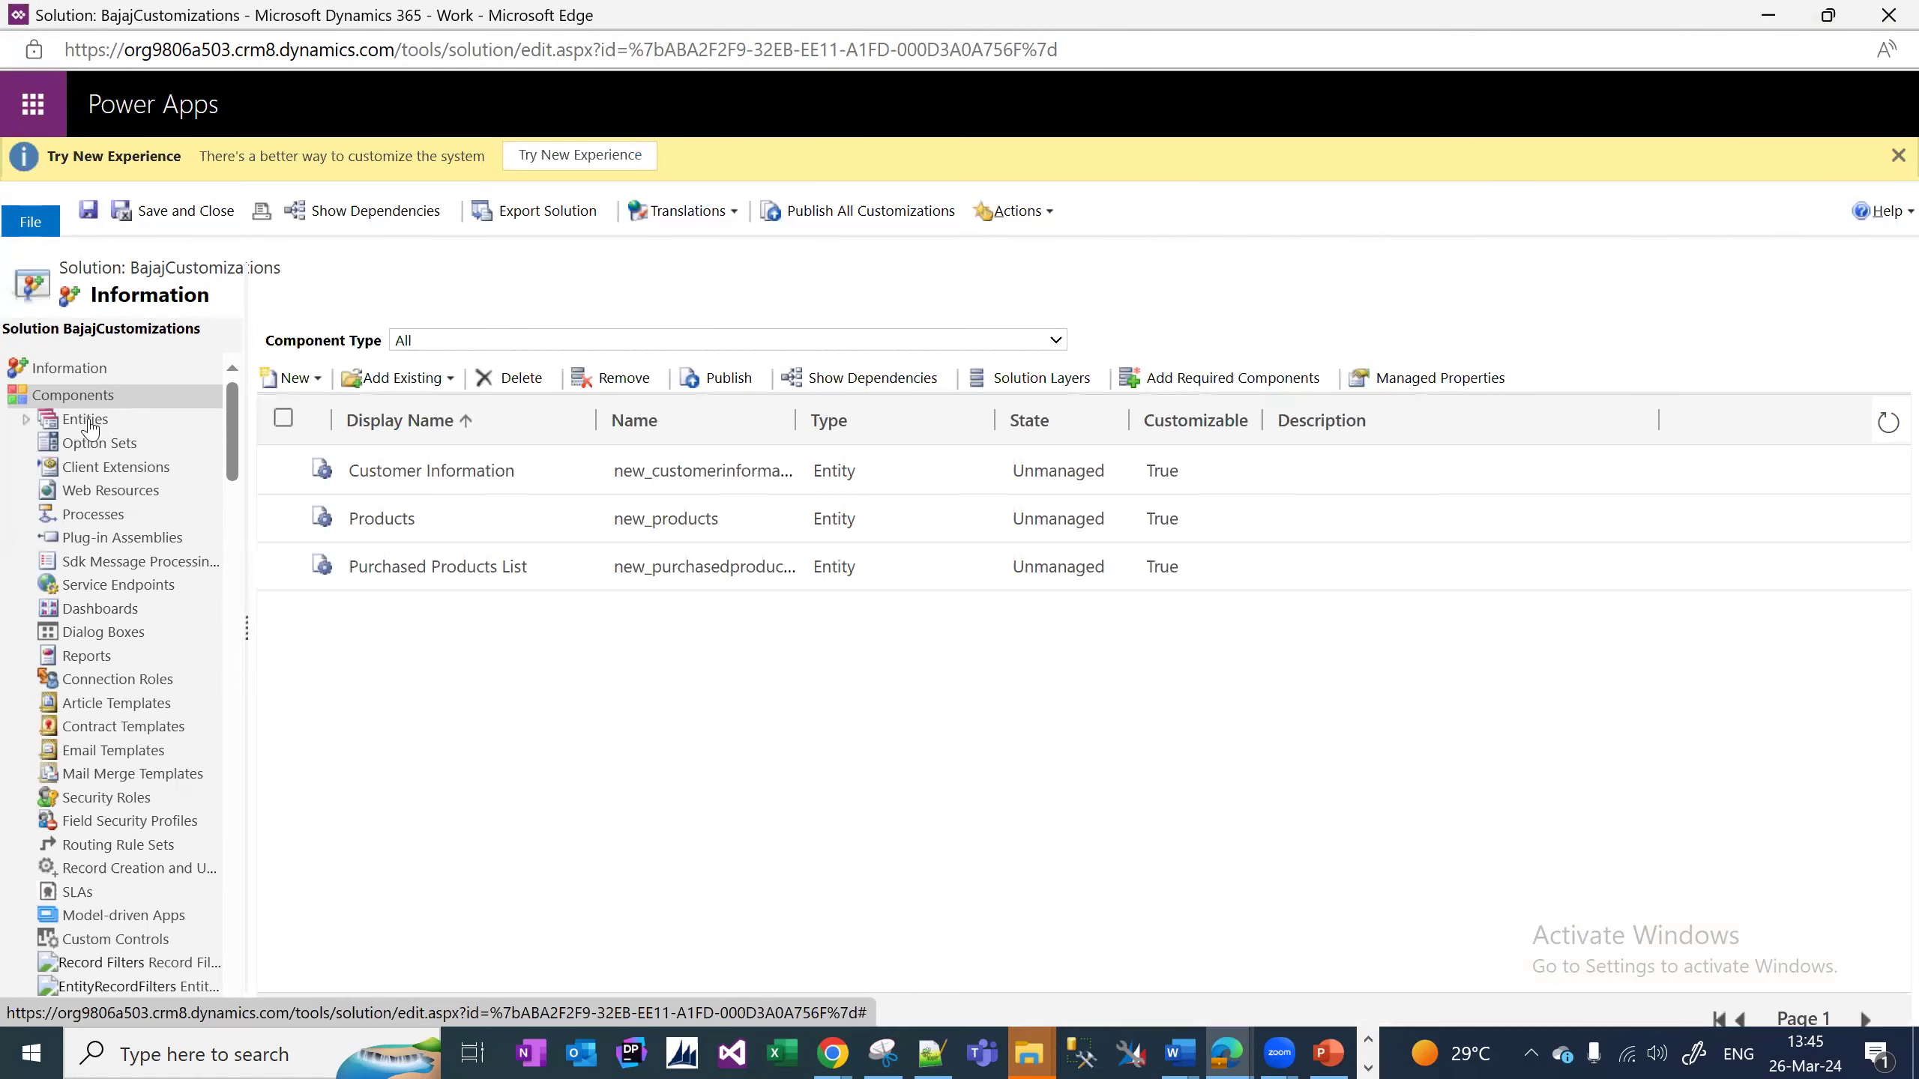
click(85, 420)
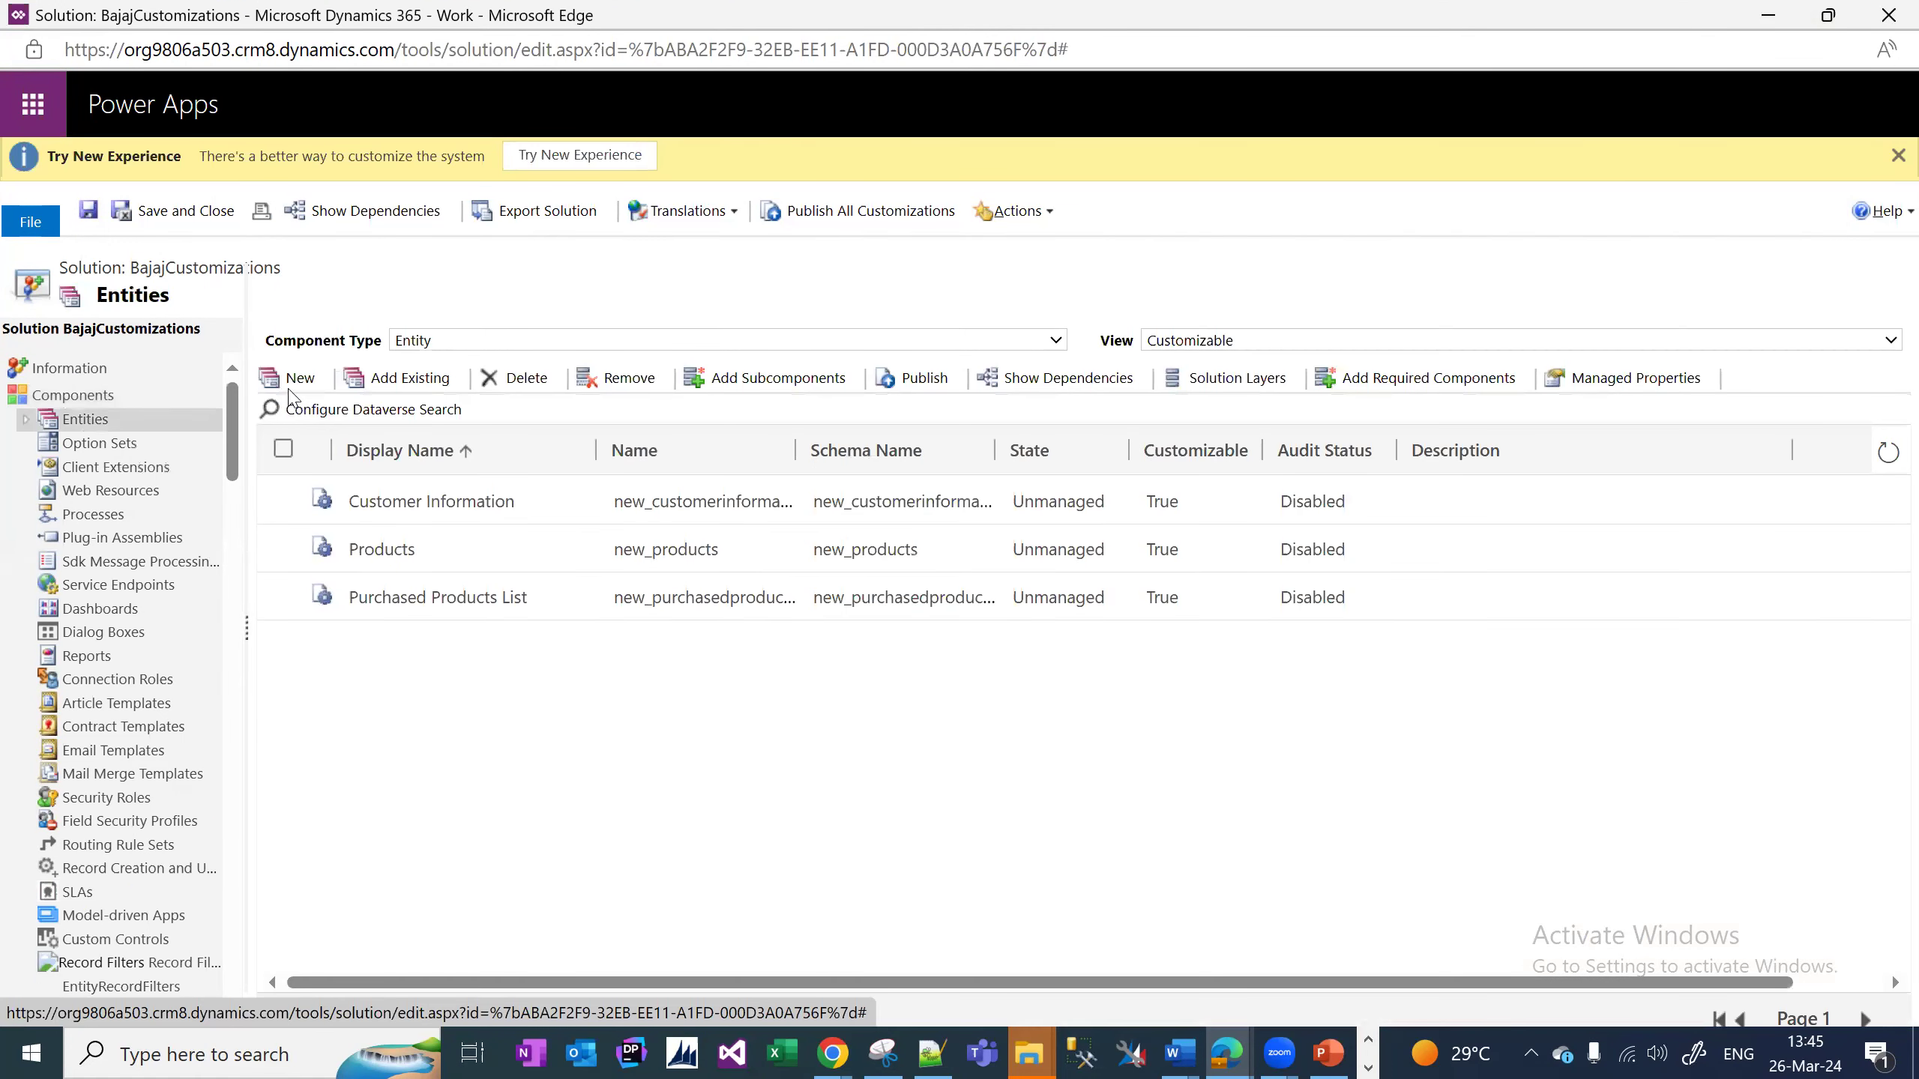
click(290, 389)
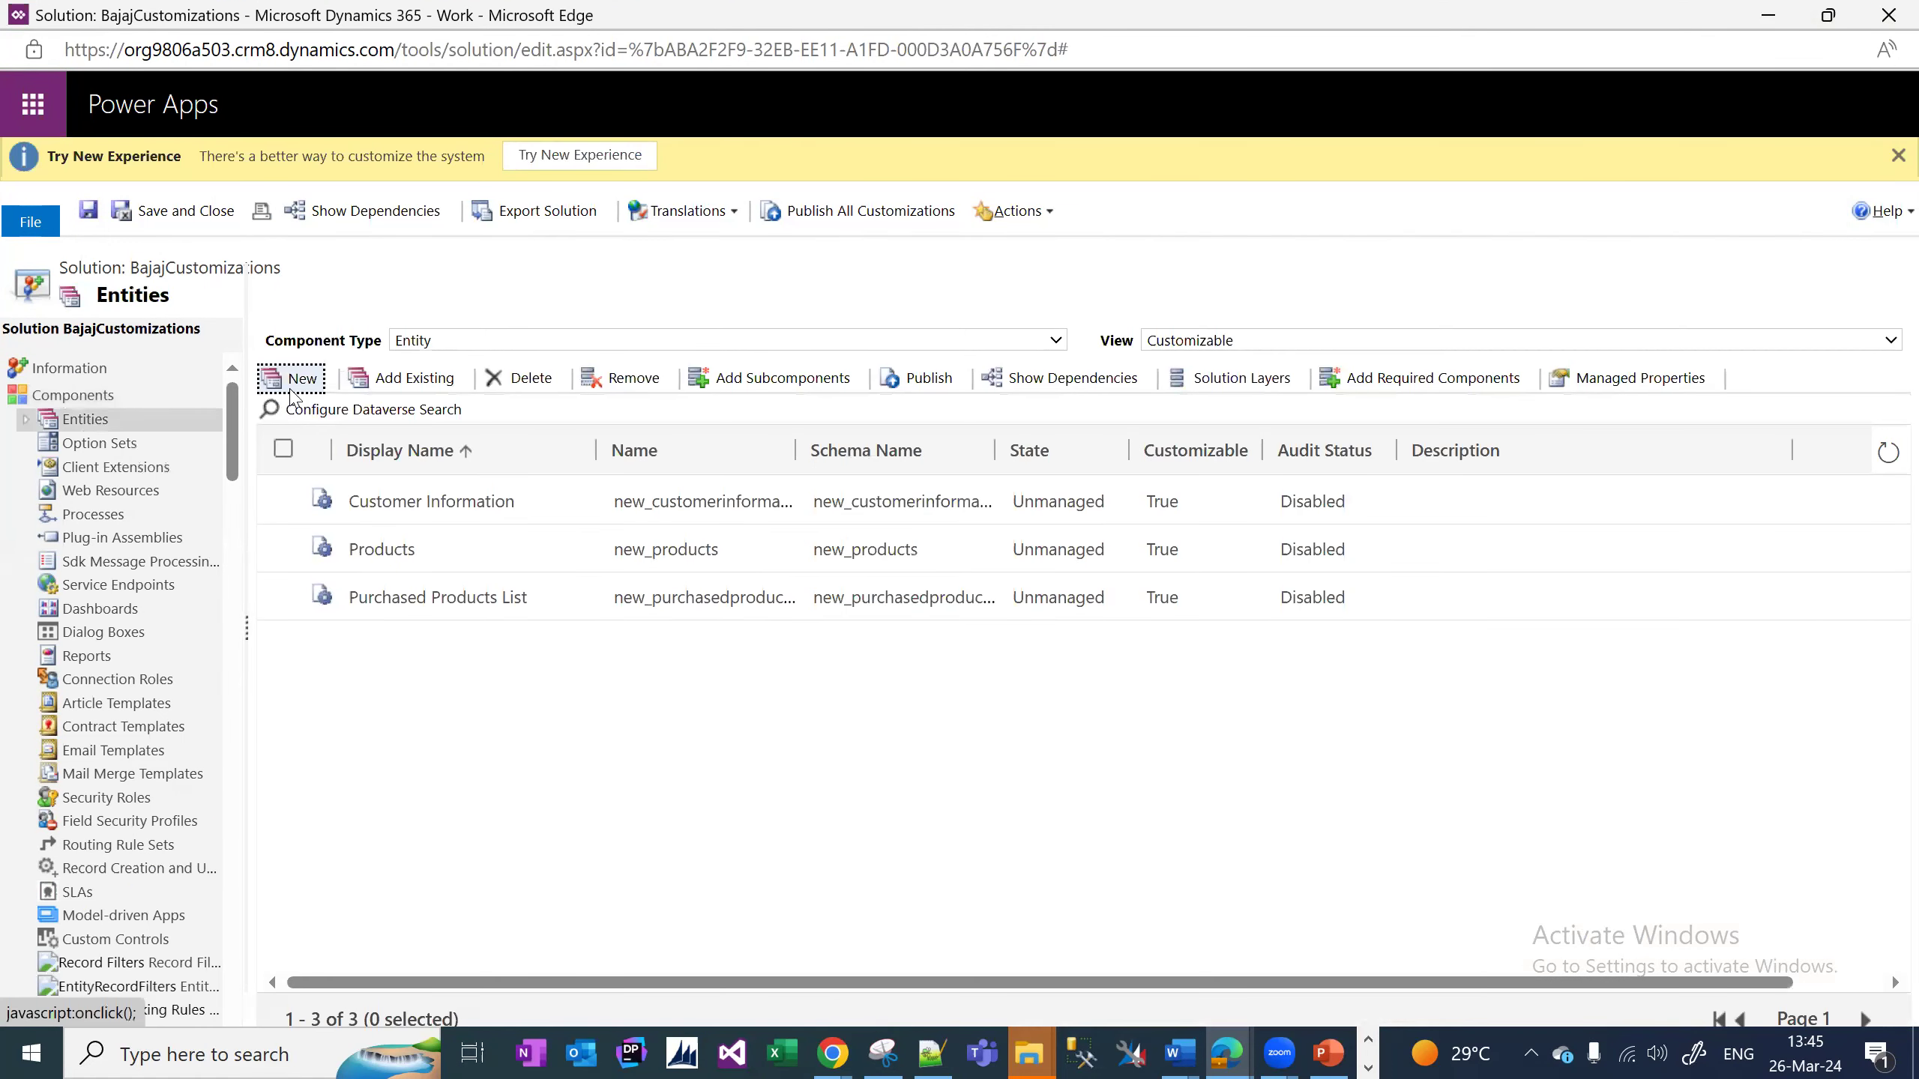
Switch across the browser windows back to the Sales Activity Social Dashboard tab.
click(831, 1054)
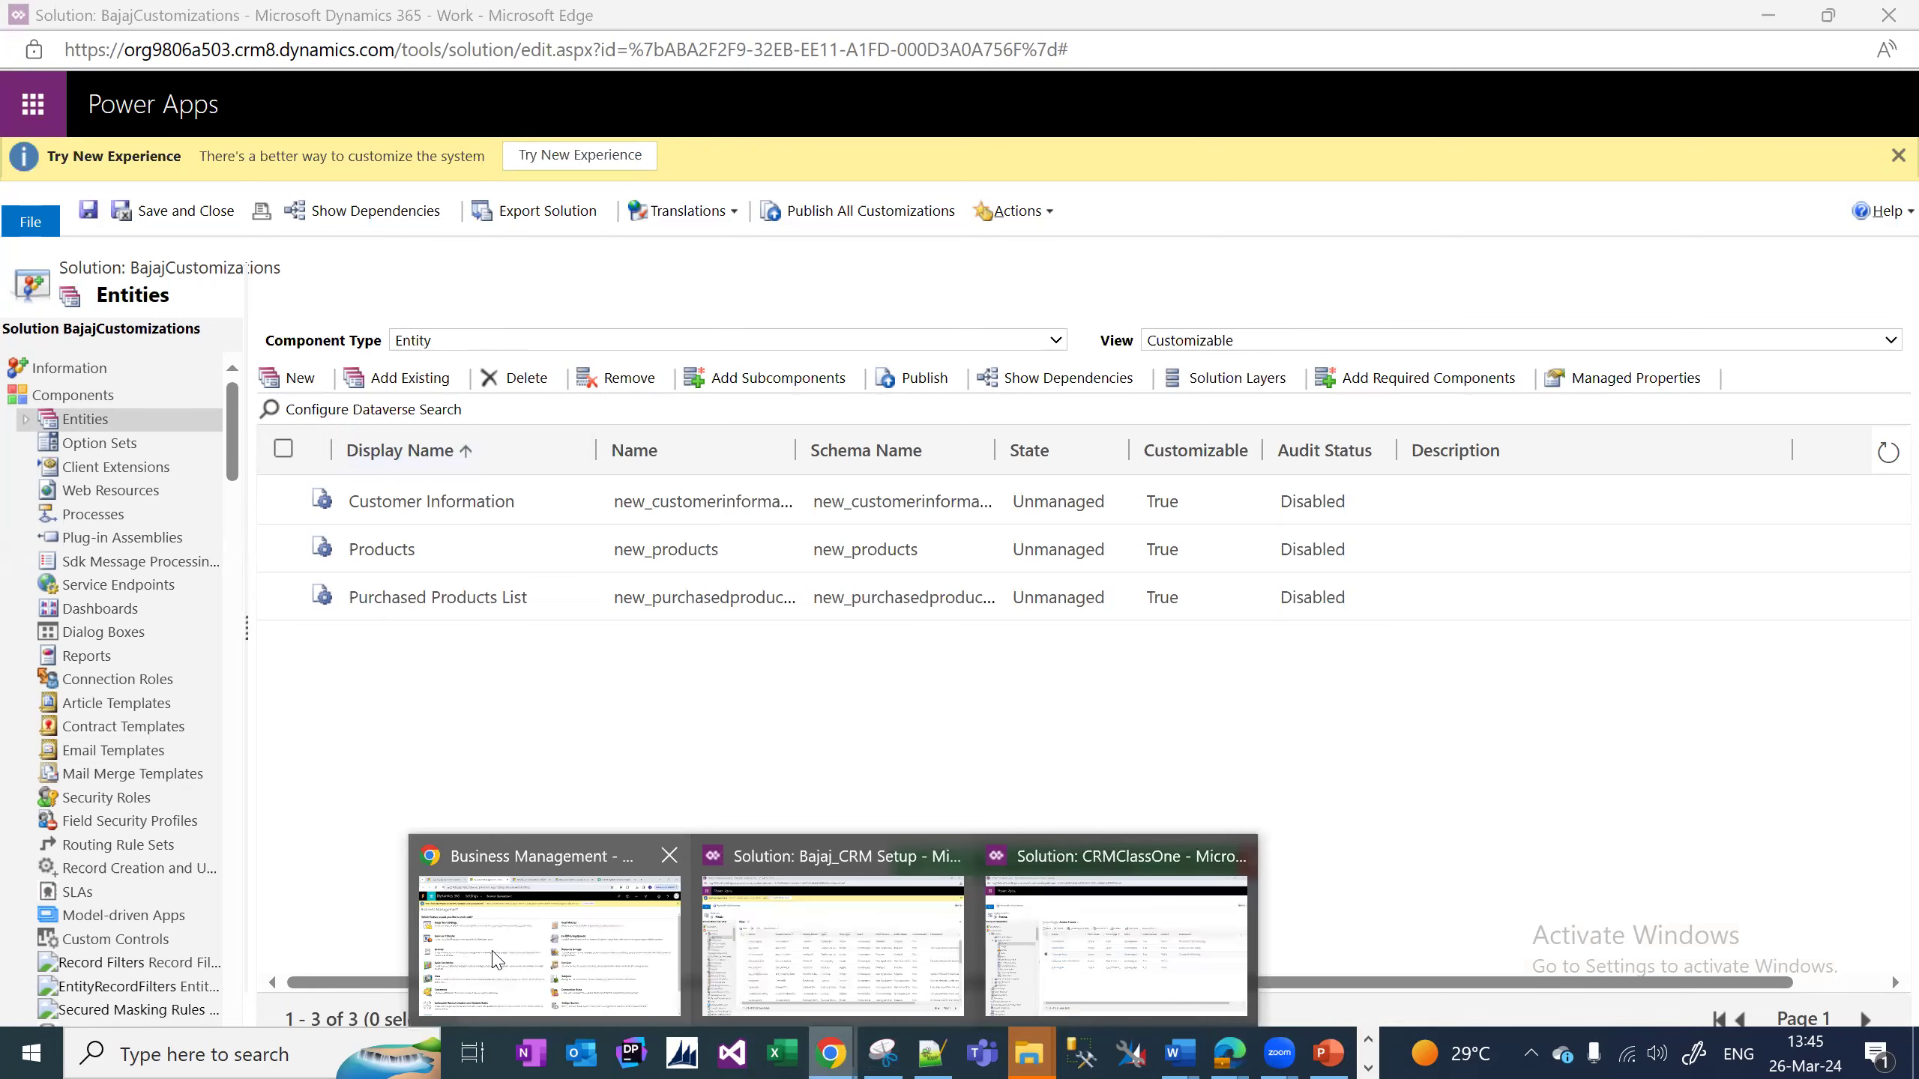
click(495, 960)
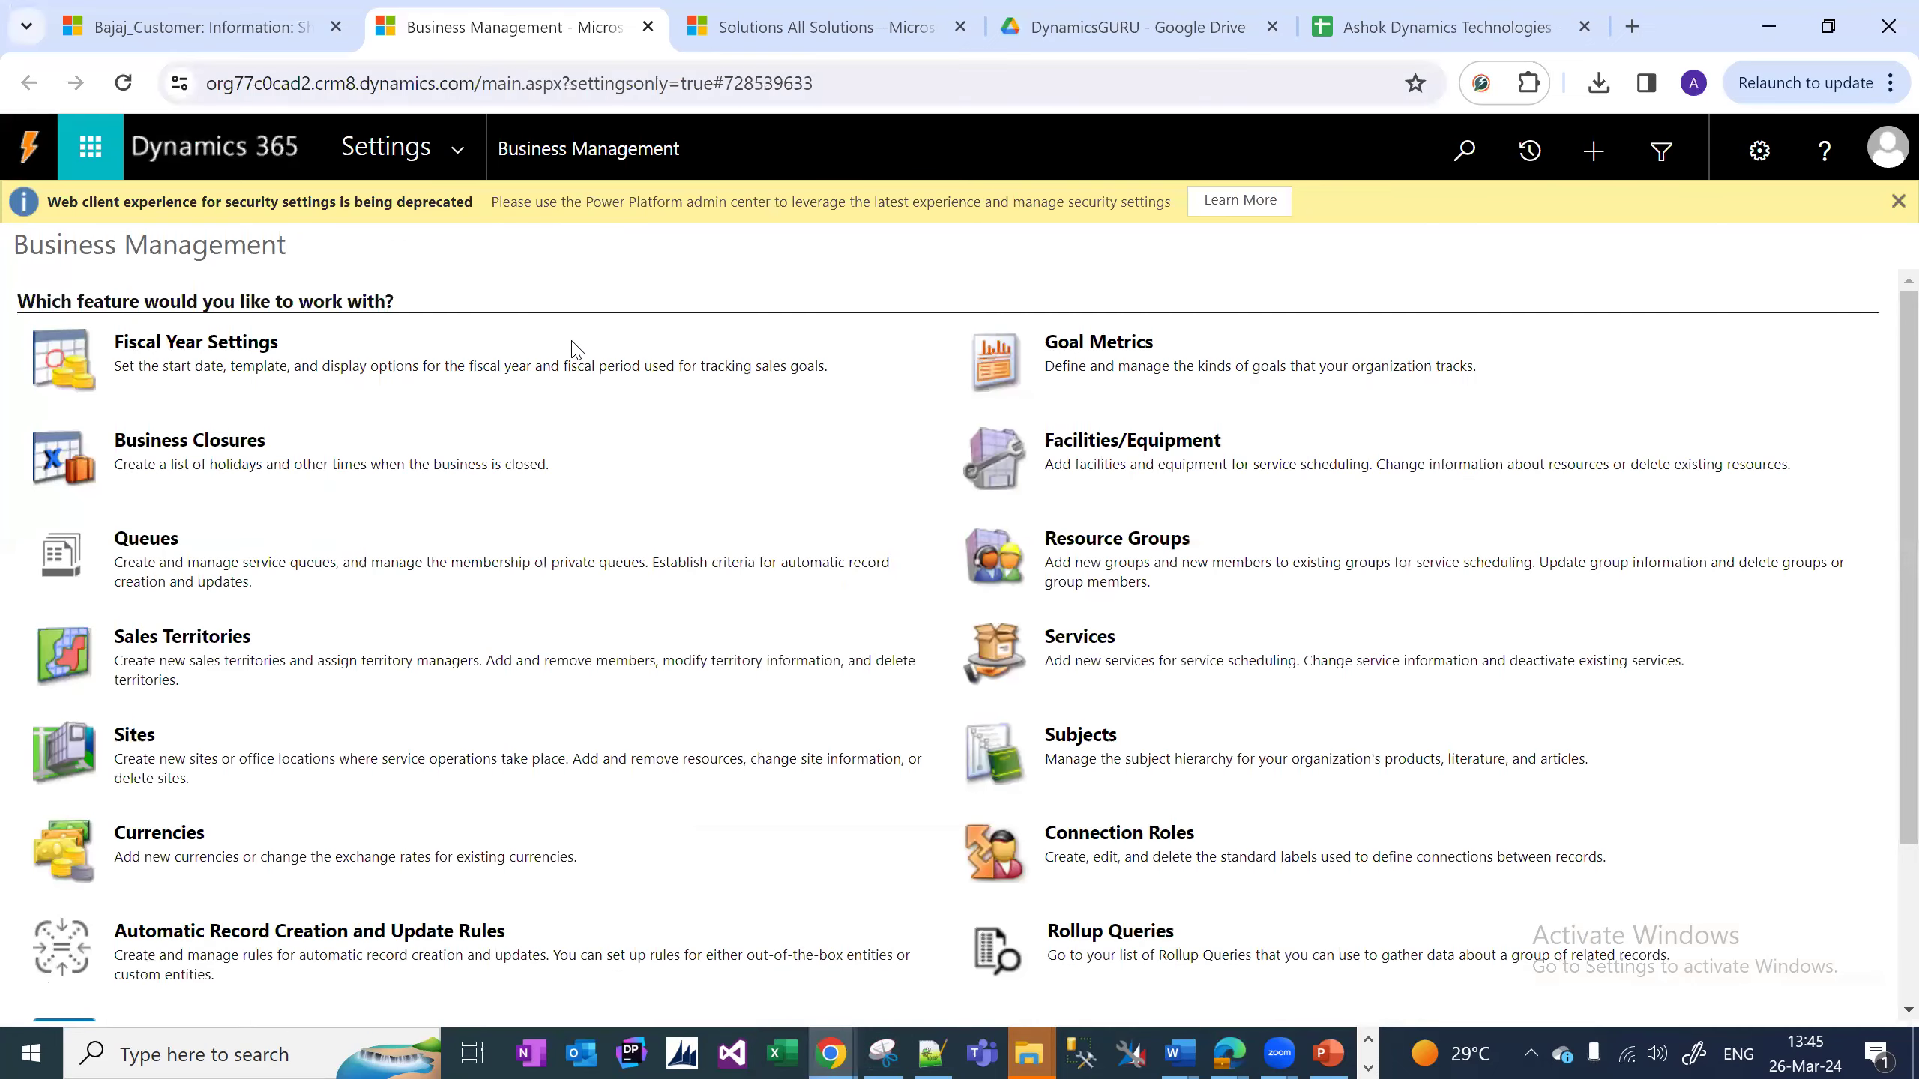
click(218, 35)
click(1229, 1054)
click(946, 969)
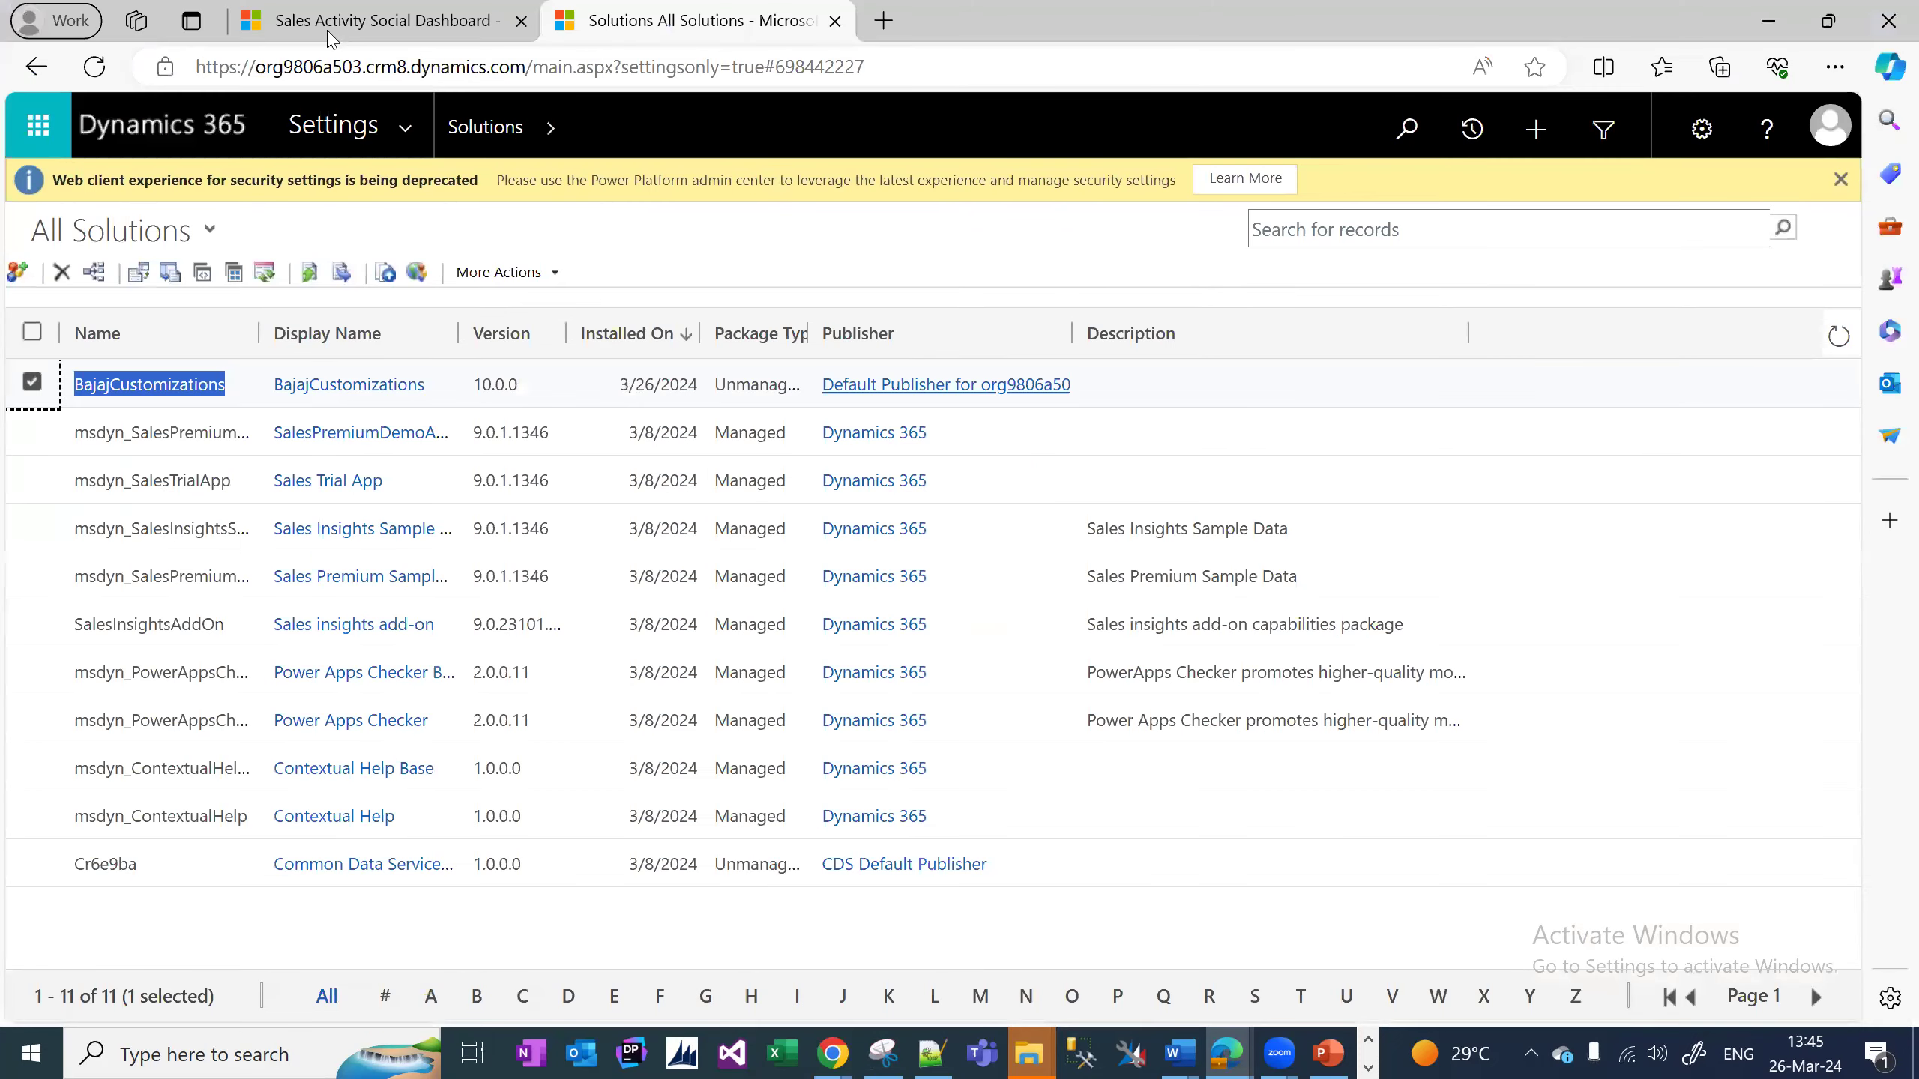
click(329, 36)
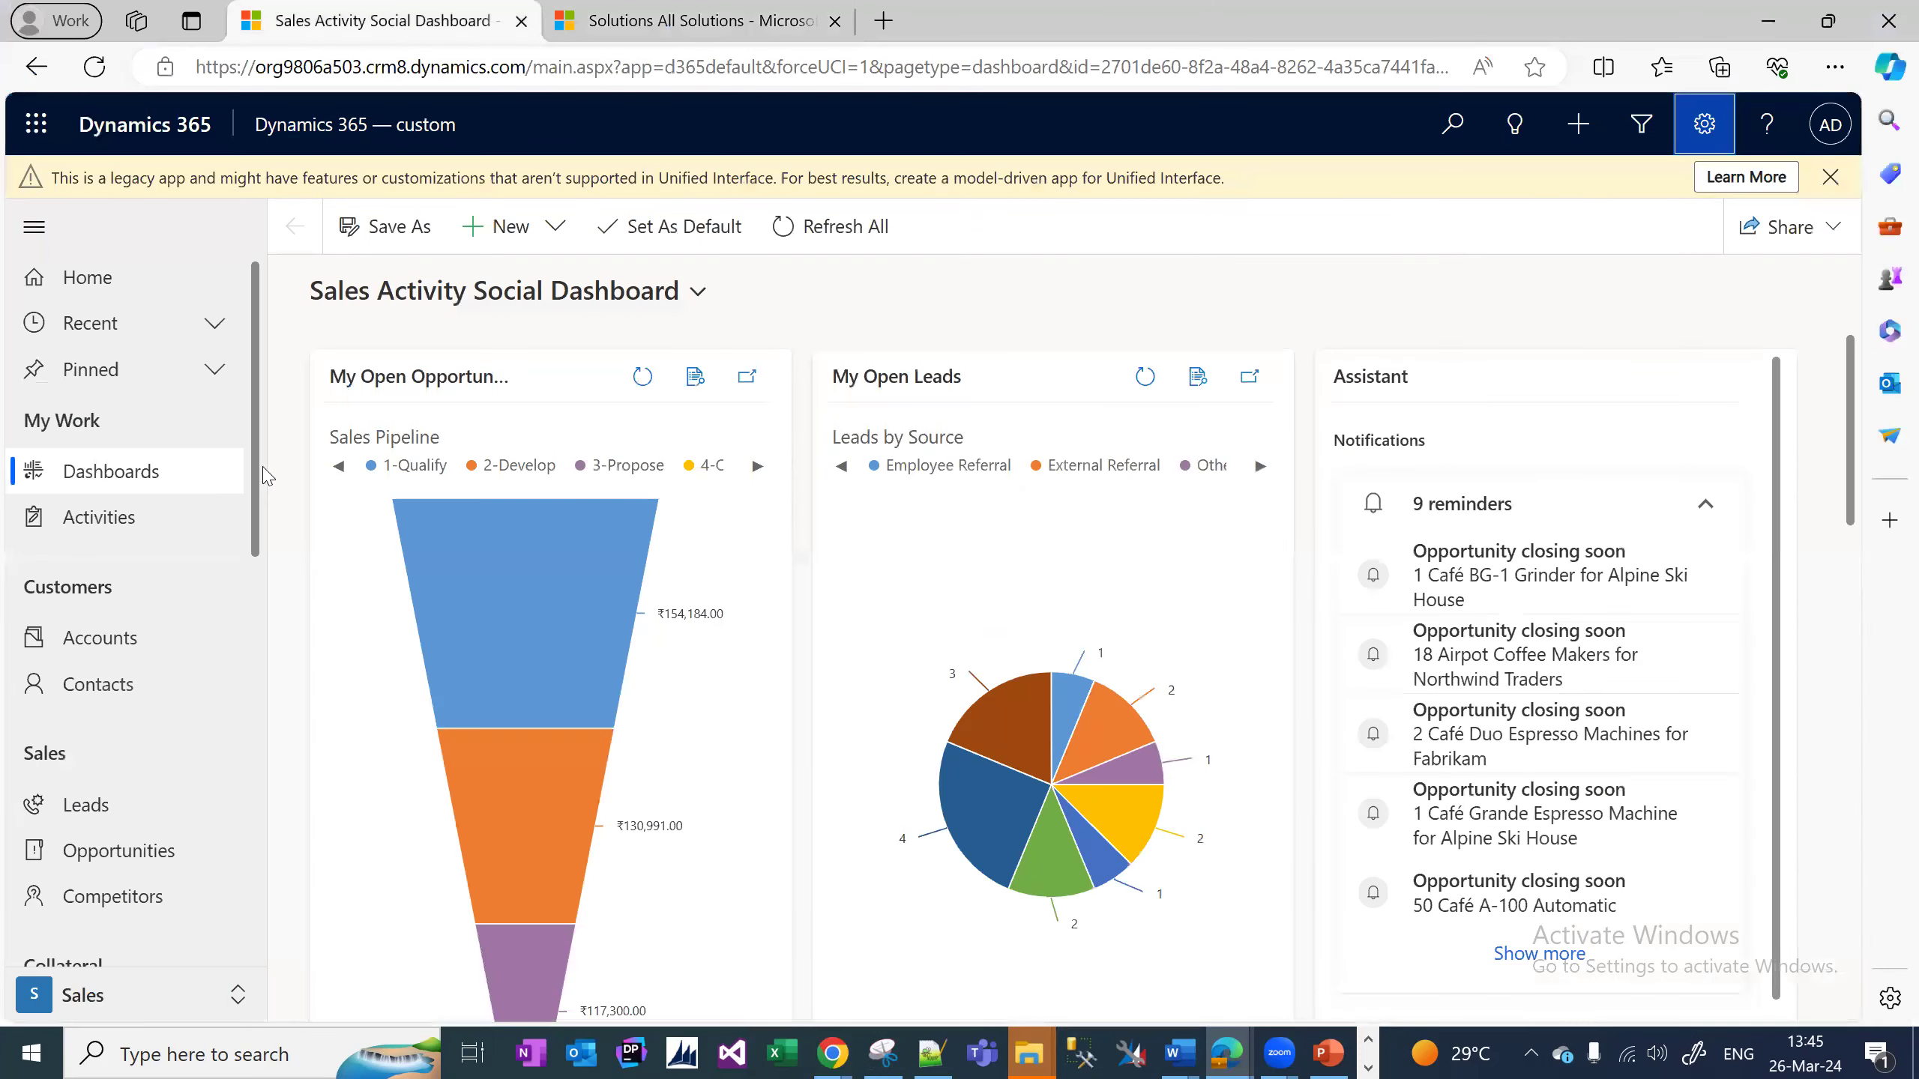
Reload the dashboard and open the Change area switcher at the bottom of the sitemap.
right_click(299, 870)
scroll(252, 881, down, 8)
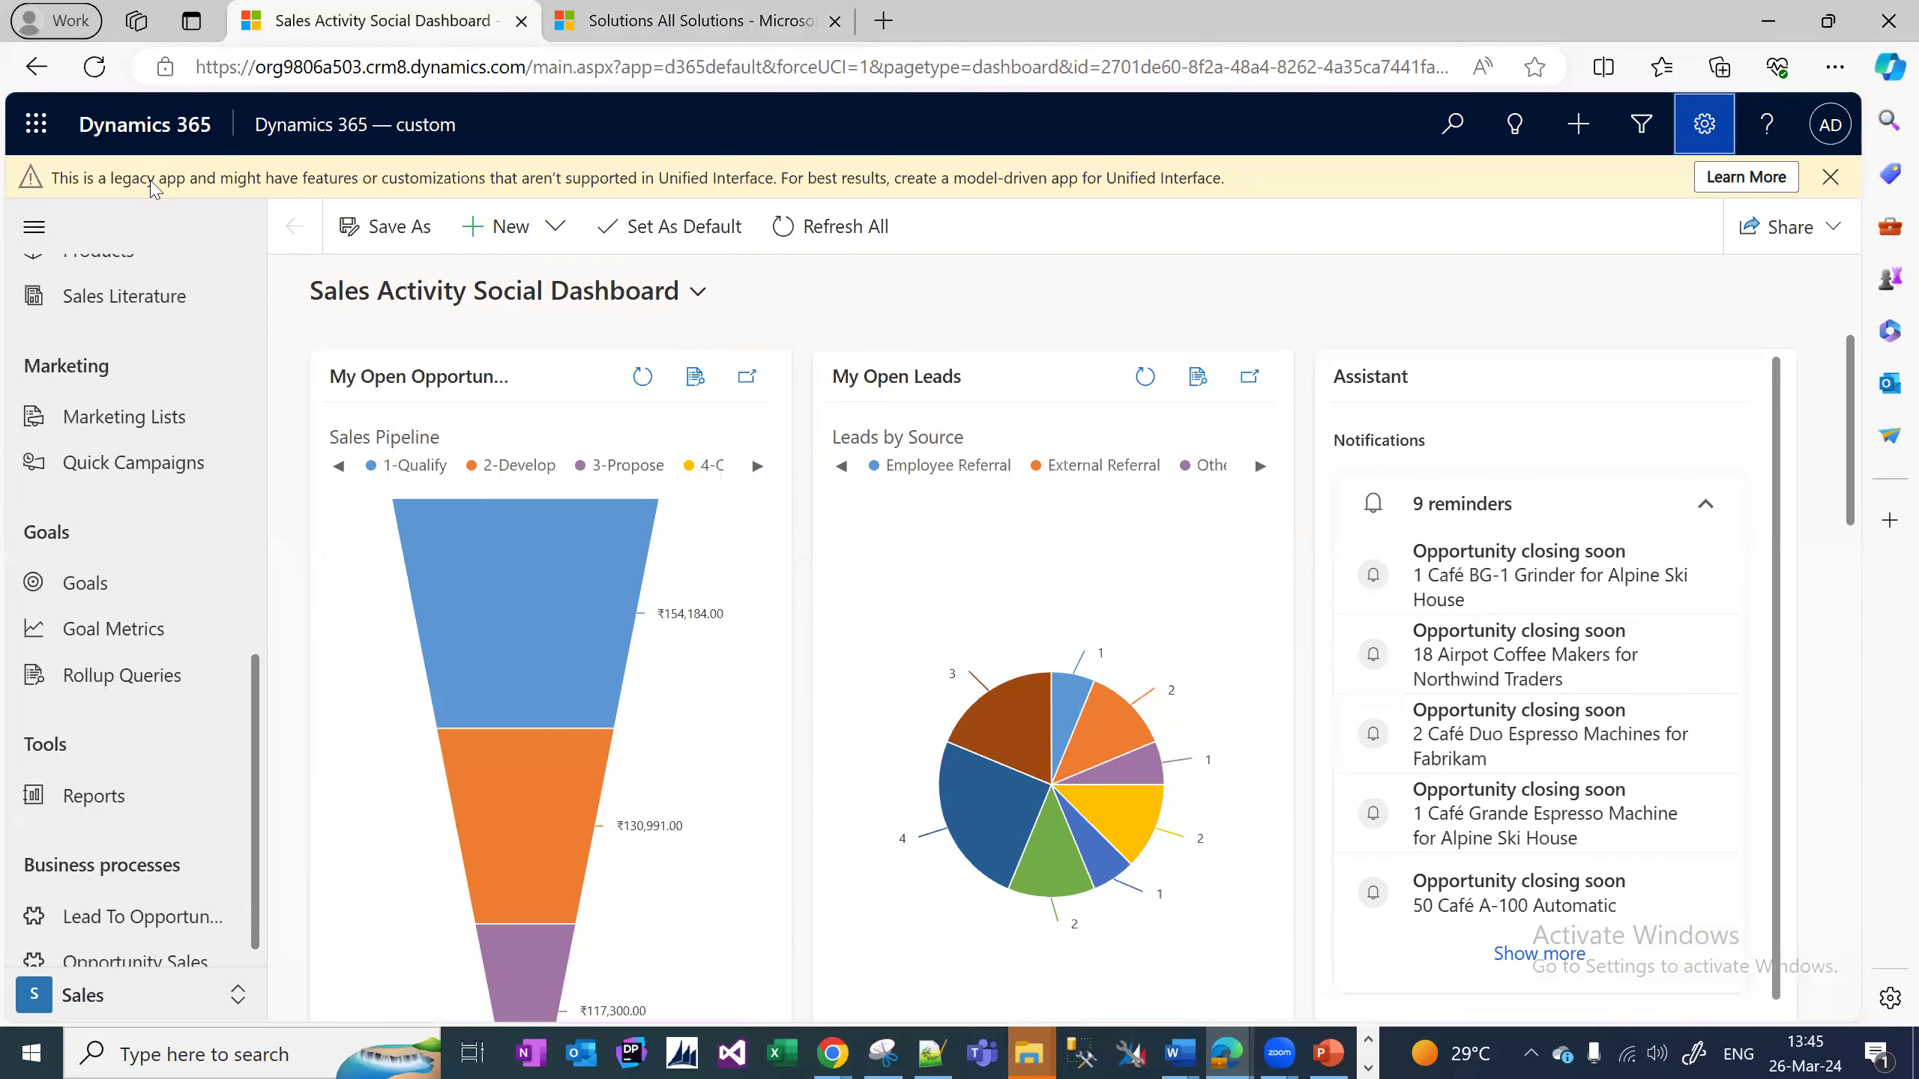
click(94, 69)
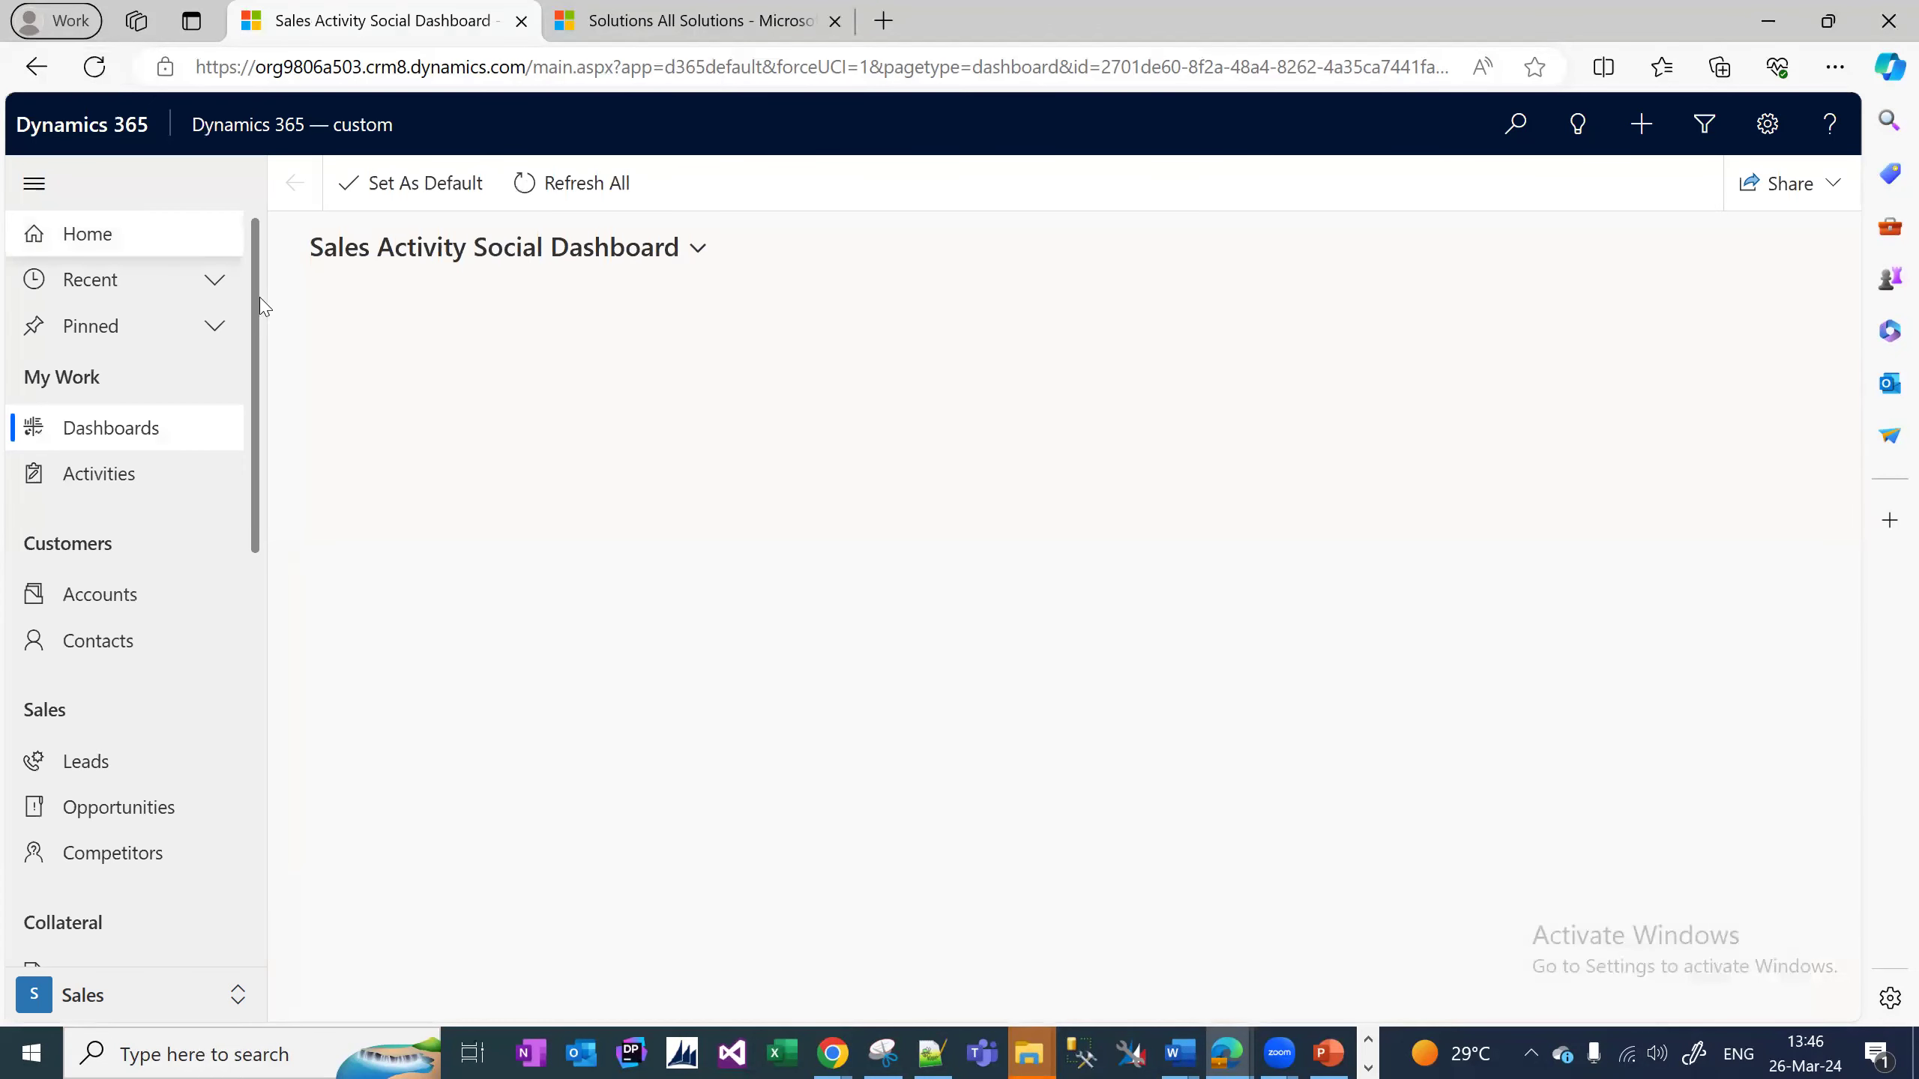
scroll(128, 529, down, 10)
click(128, 994)
click(152, 854)
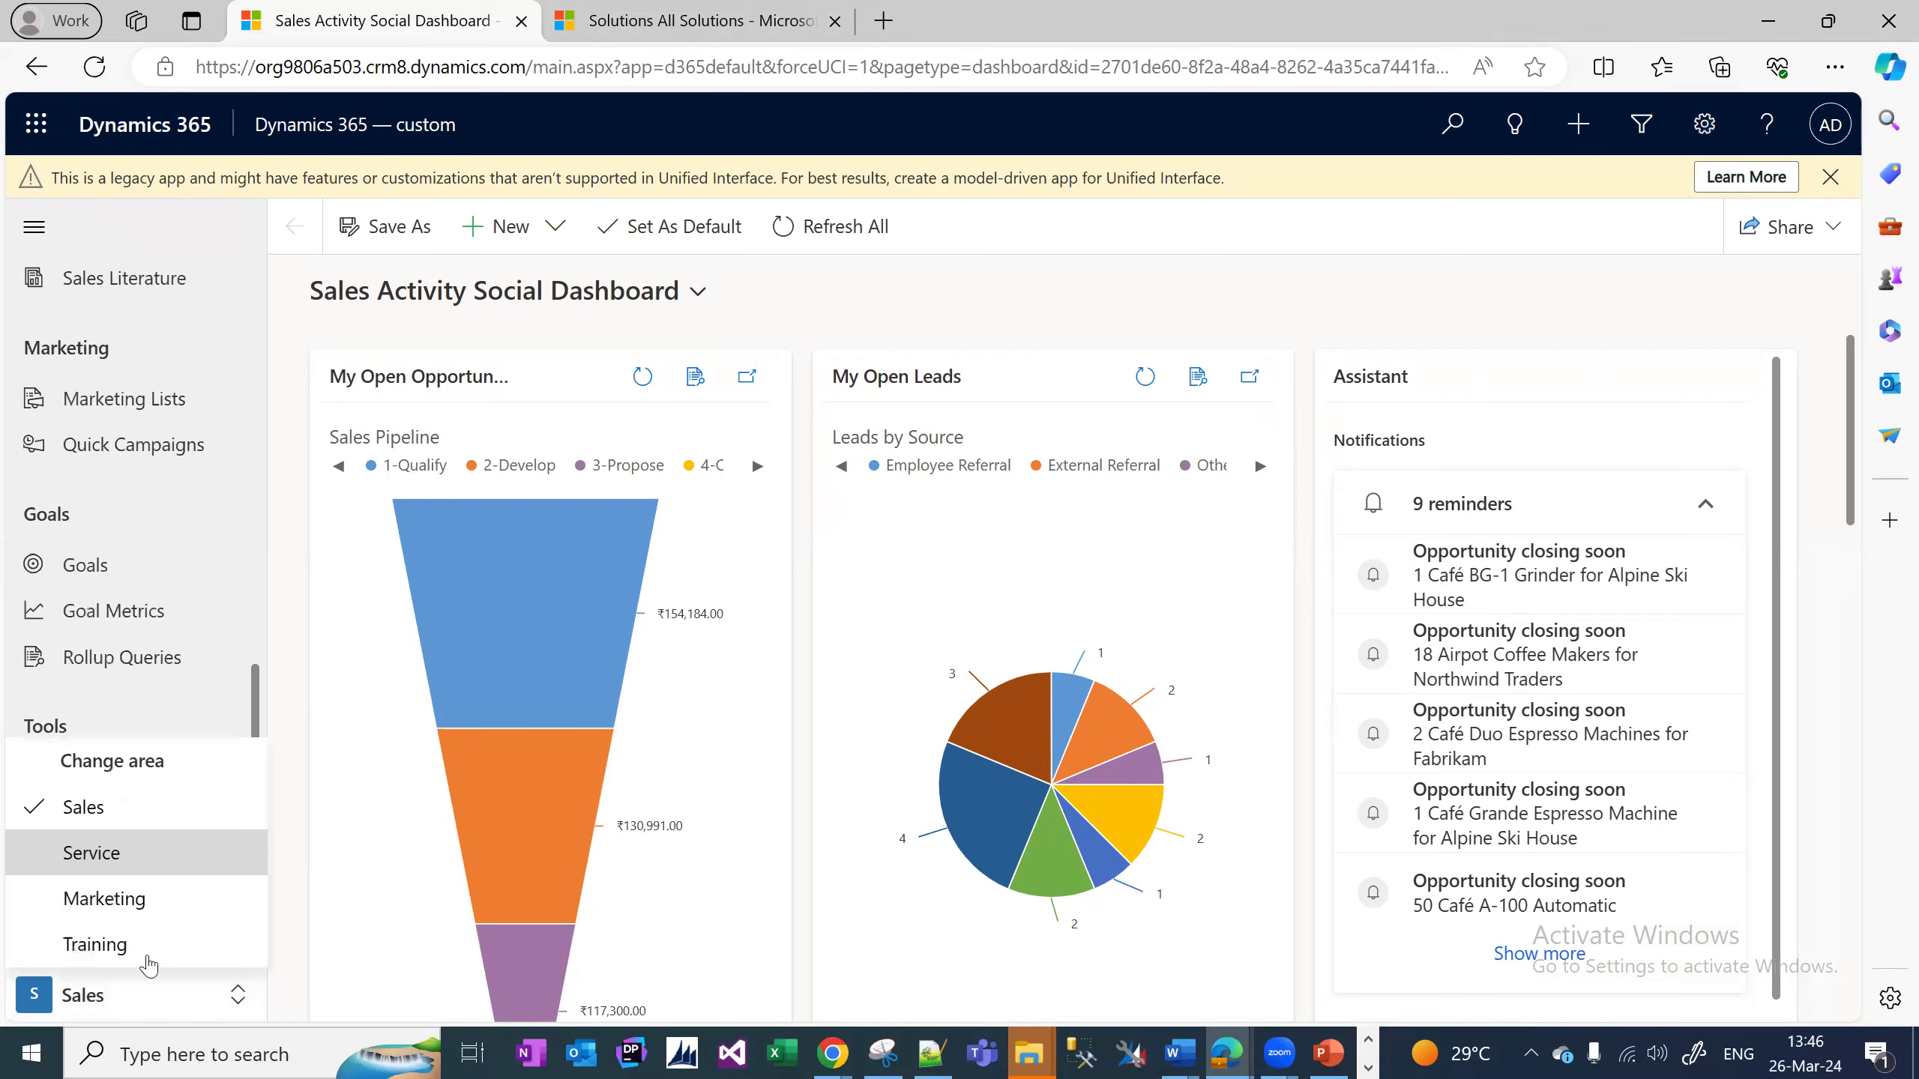
click(152, 999)
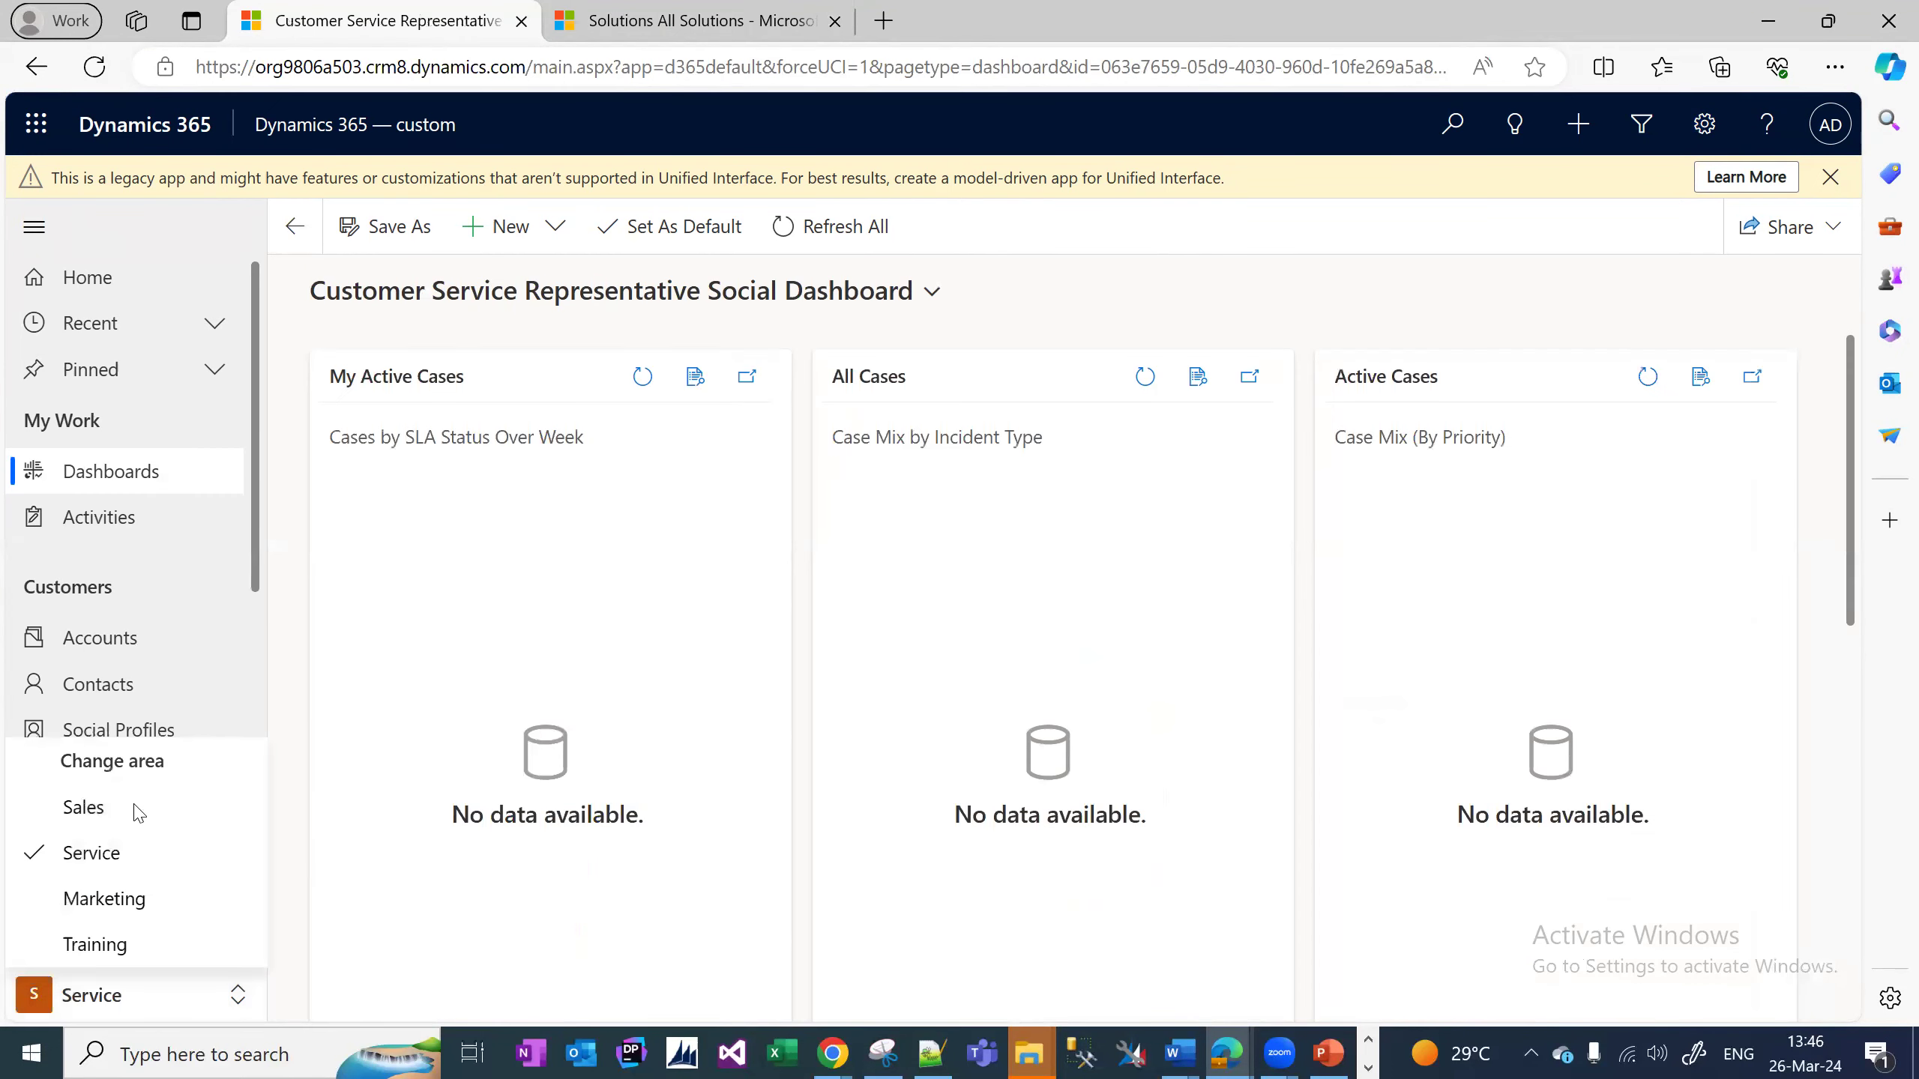
click(134, 807)
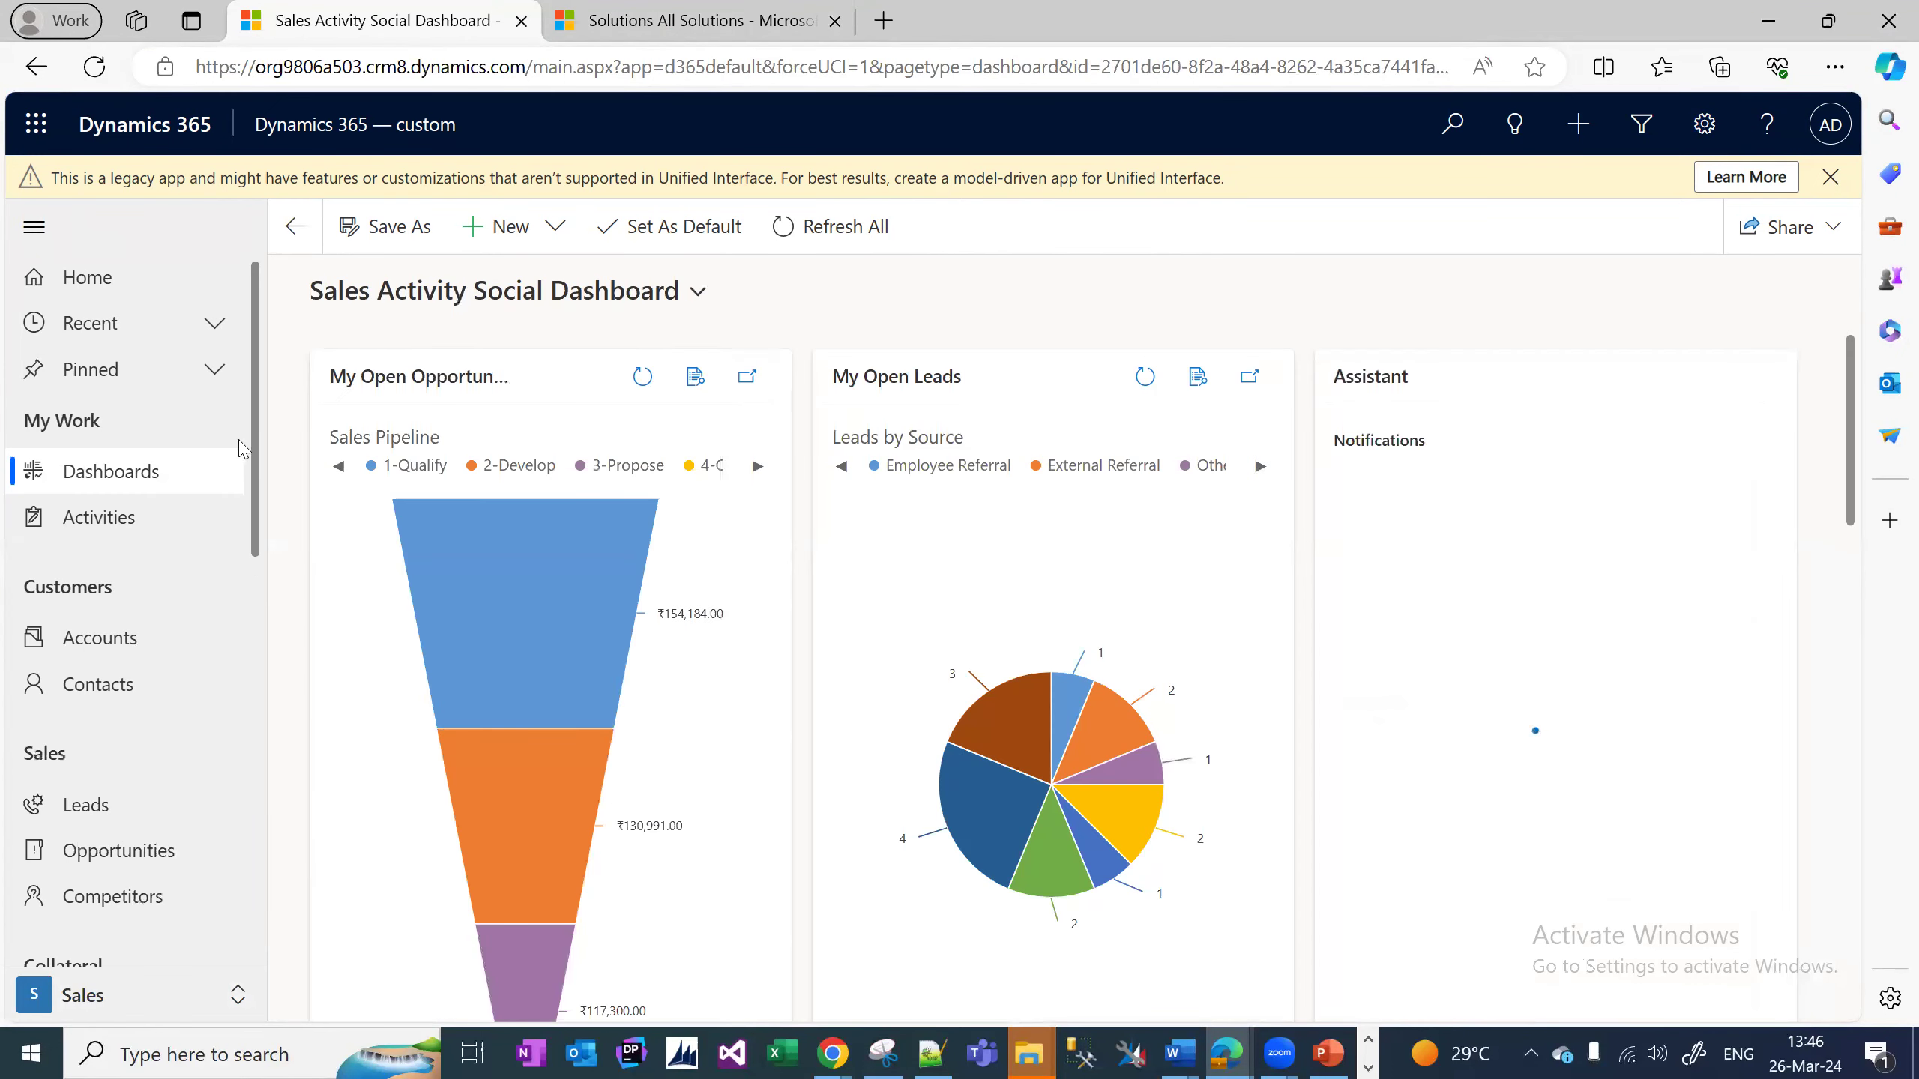
drag(252, 435, 242, 1040)
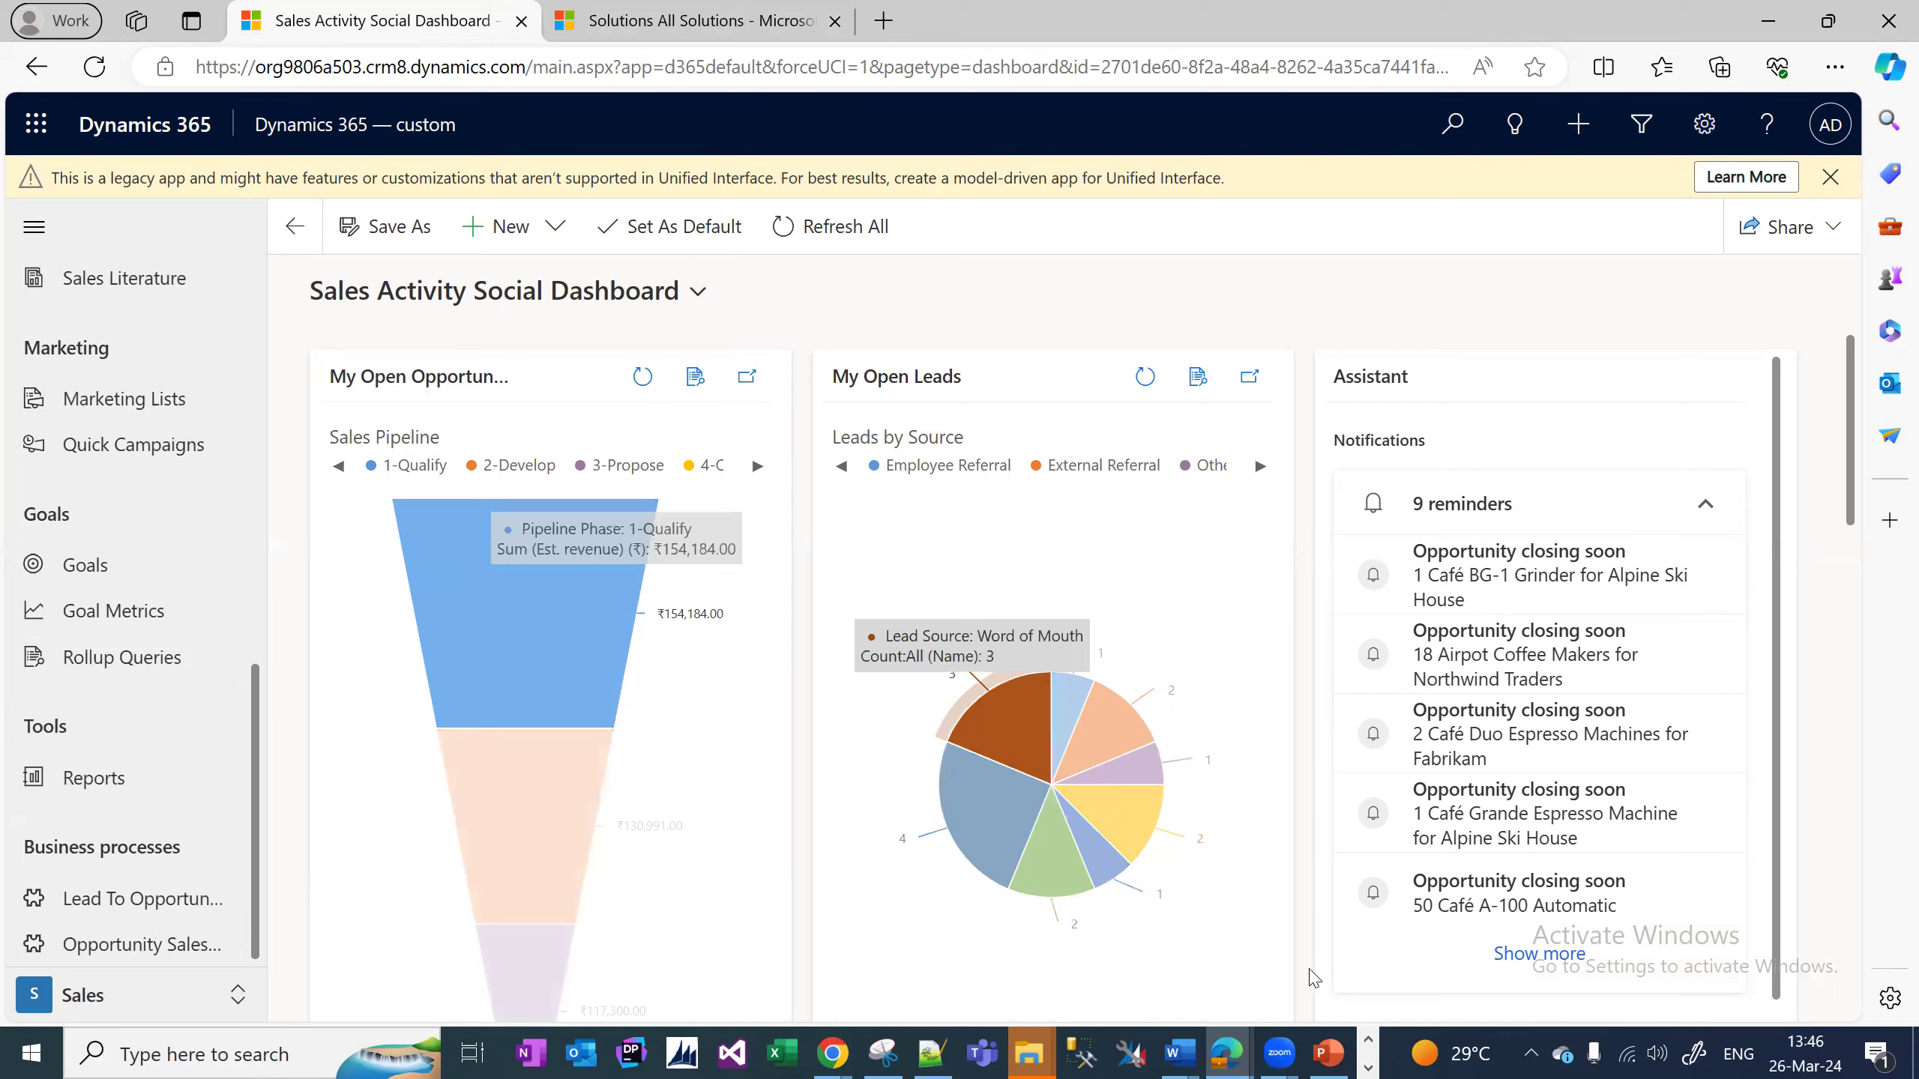
Publish all customizations in BajajCustomizations, then bring the Sales Activity Social Dashboard window forward.
mouse_move(1228, 1053)
click(1133, 937)
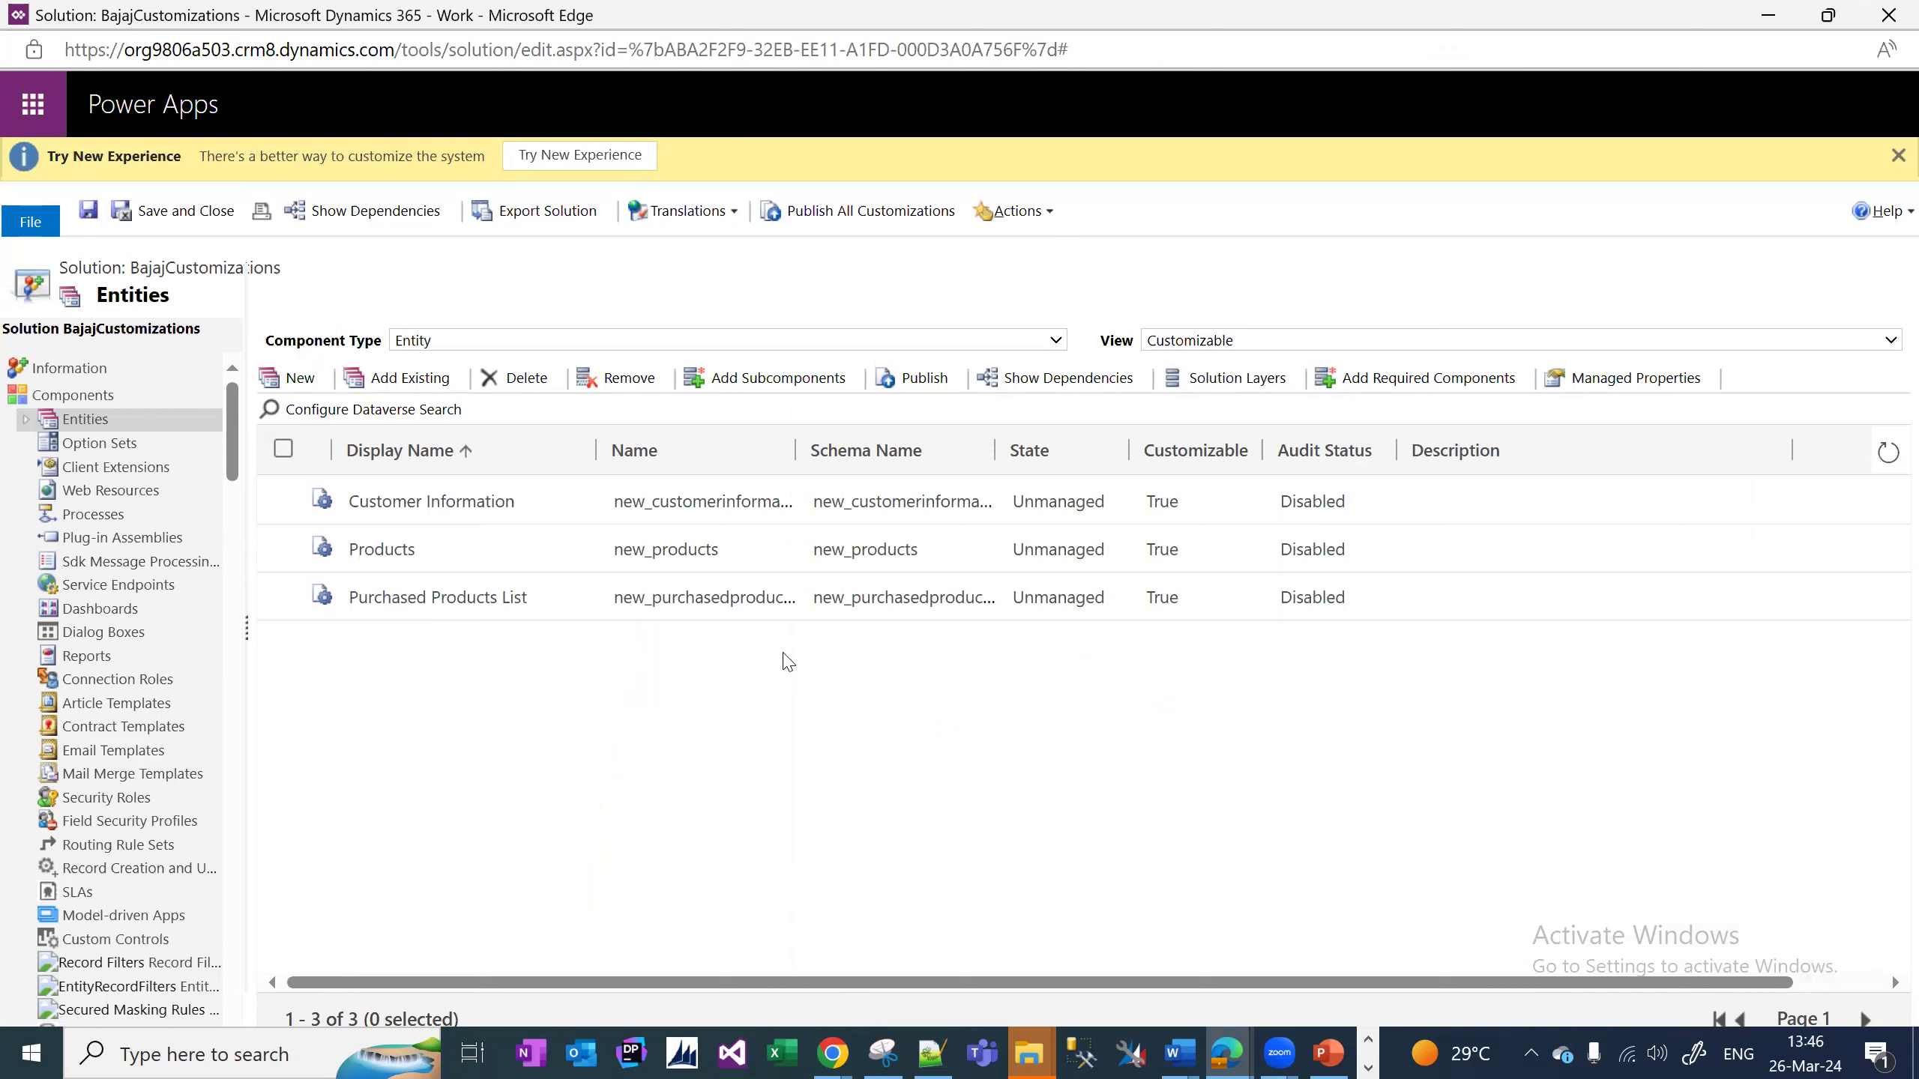
click(893, 220)
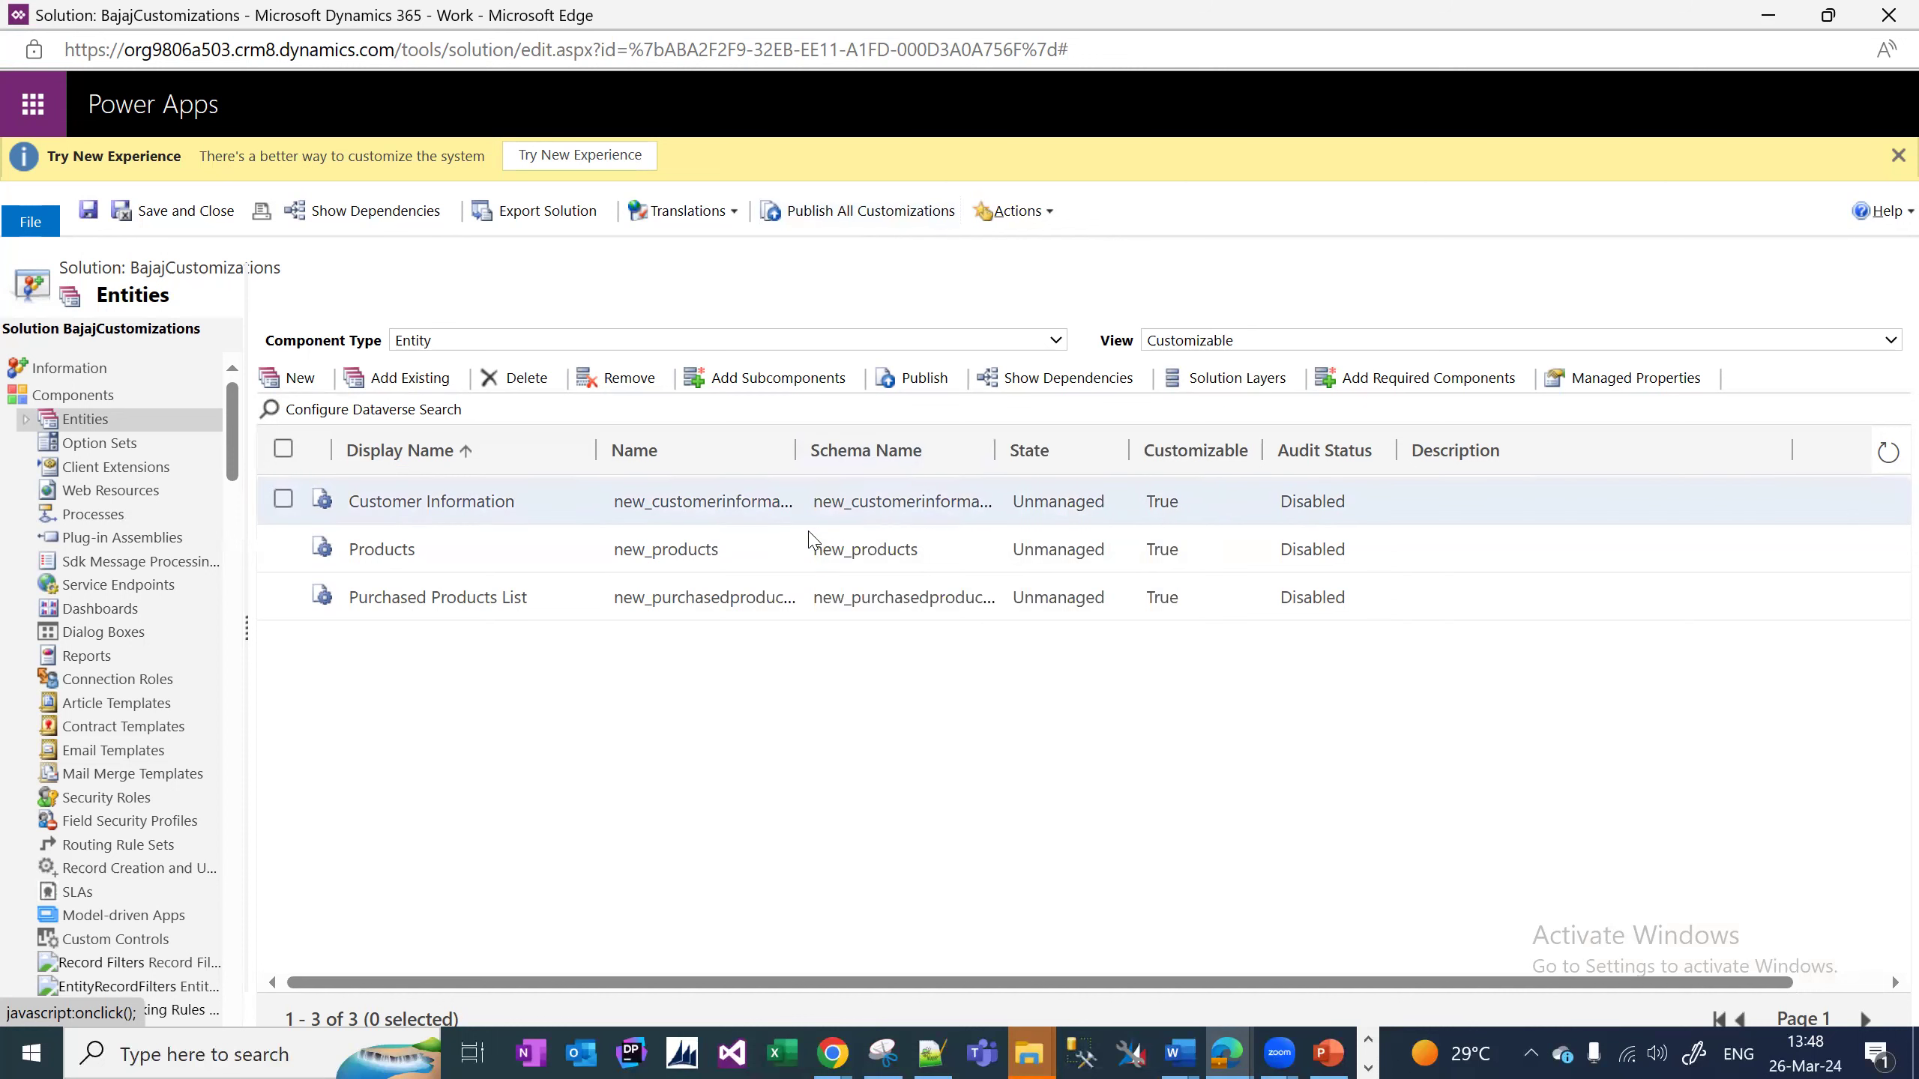
click(829, 1052)
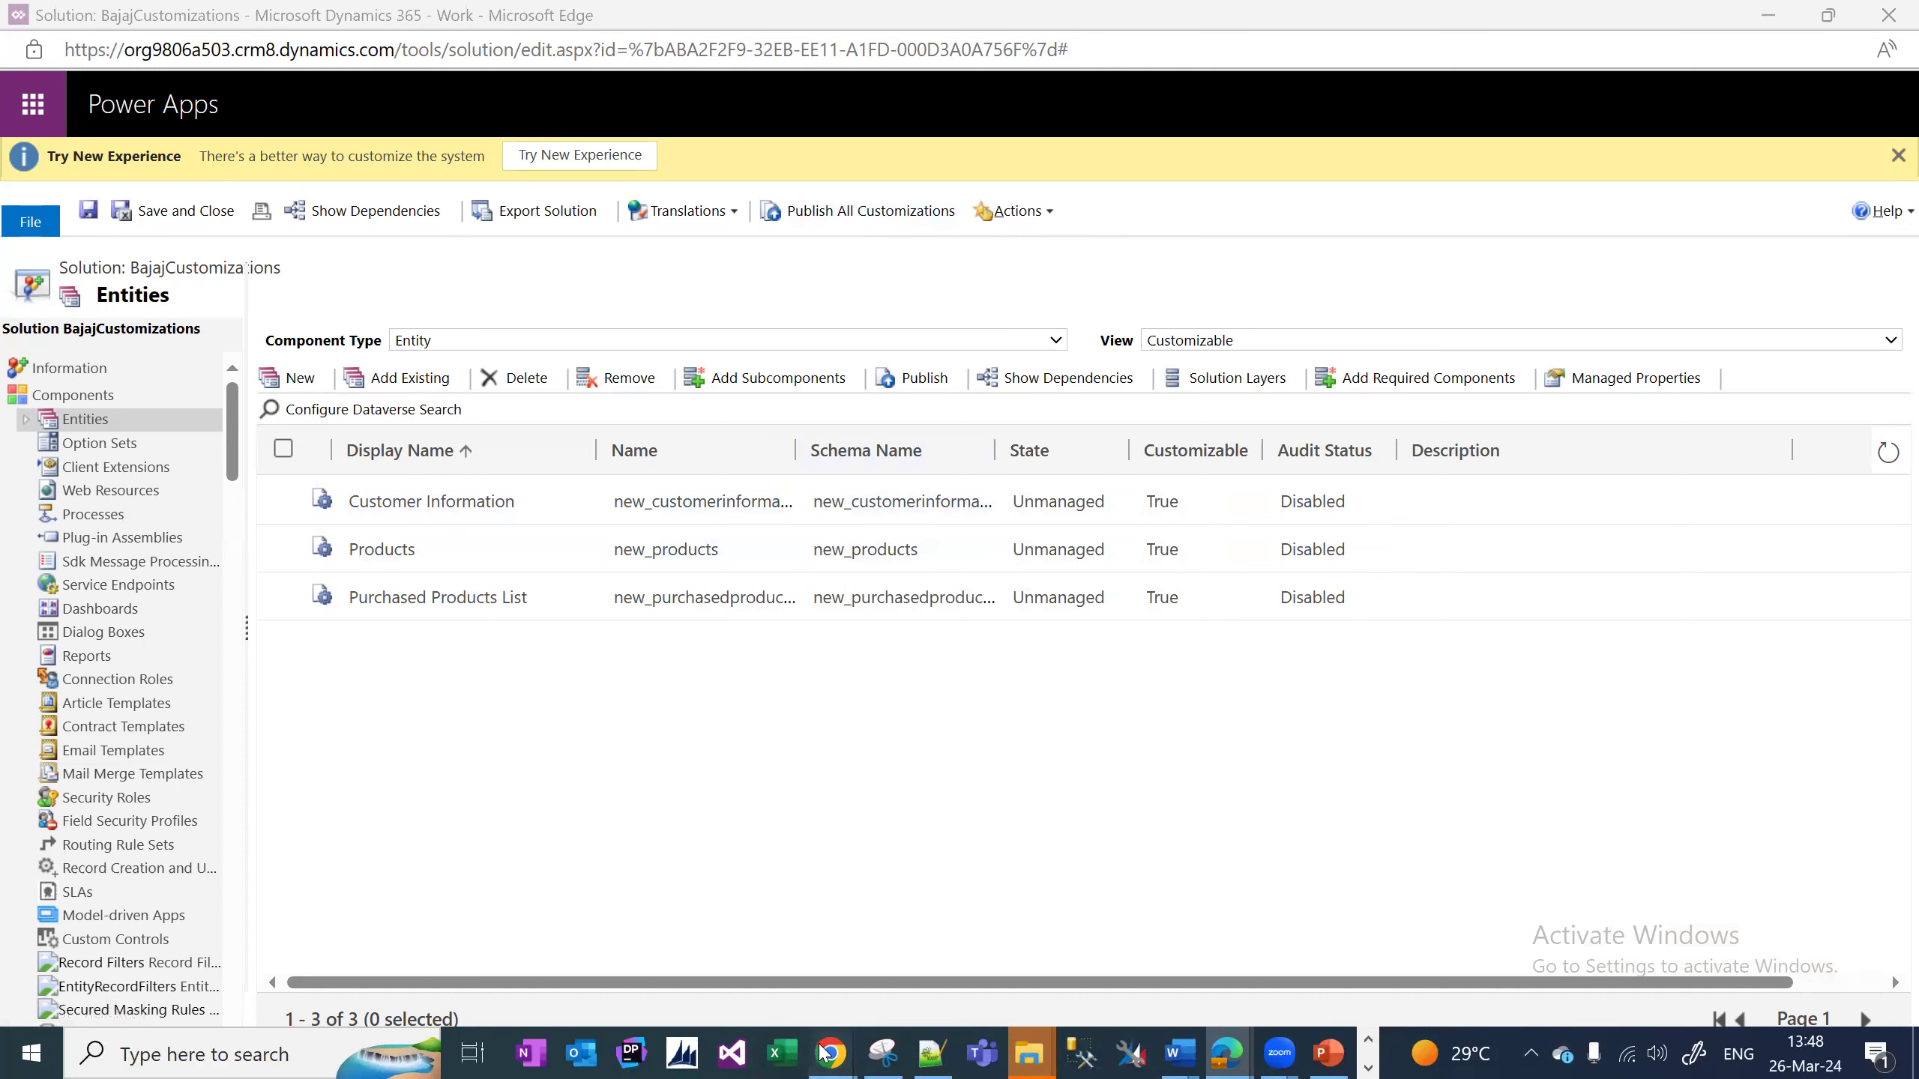
click(951, 772)
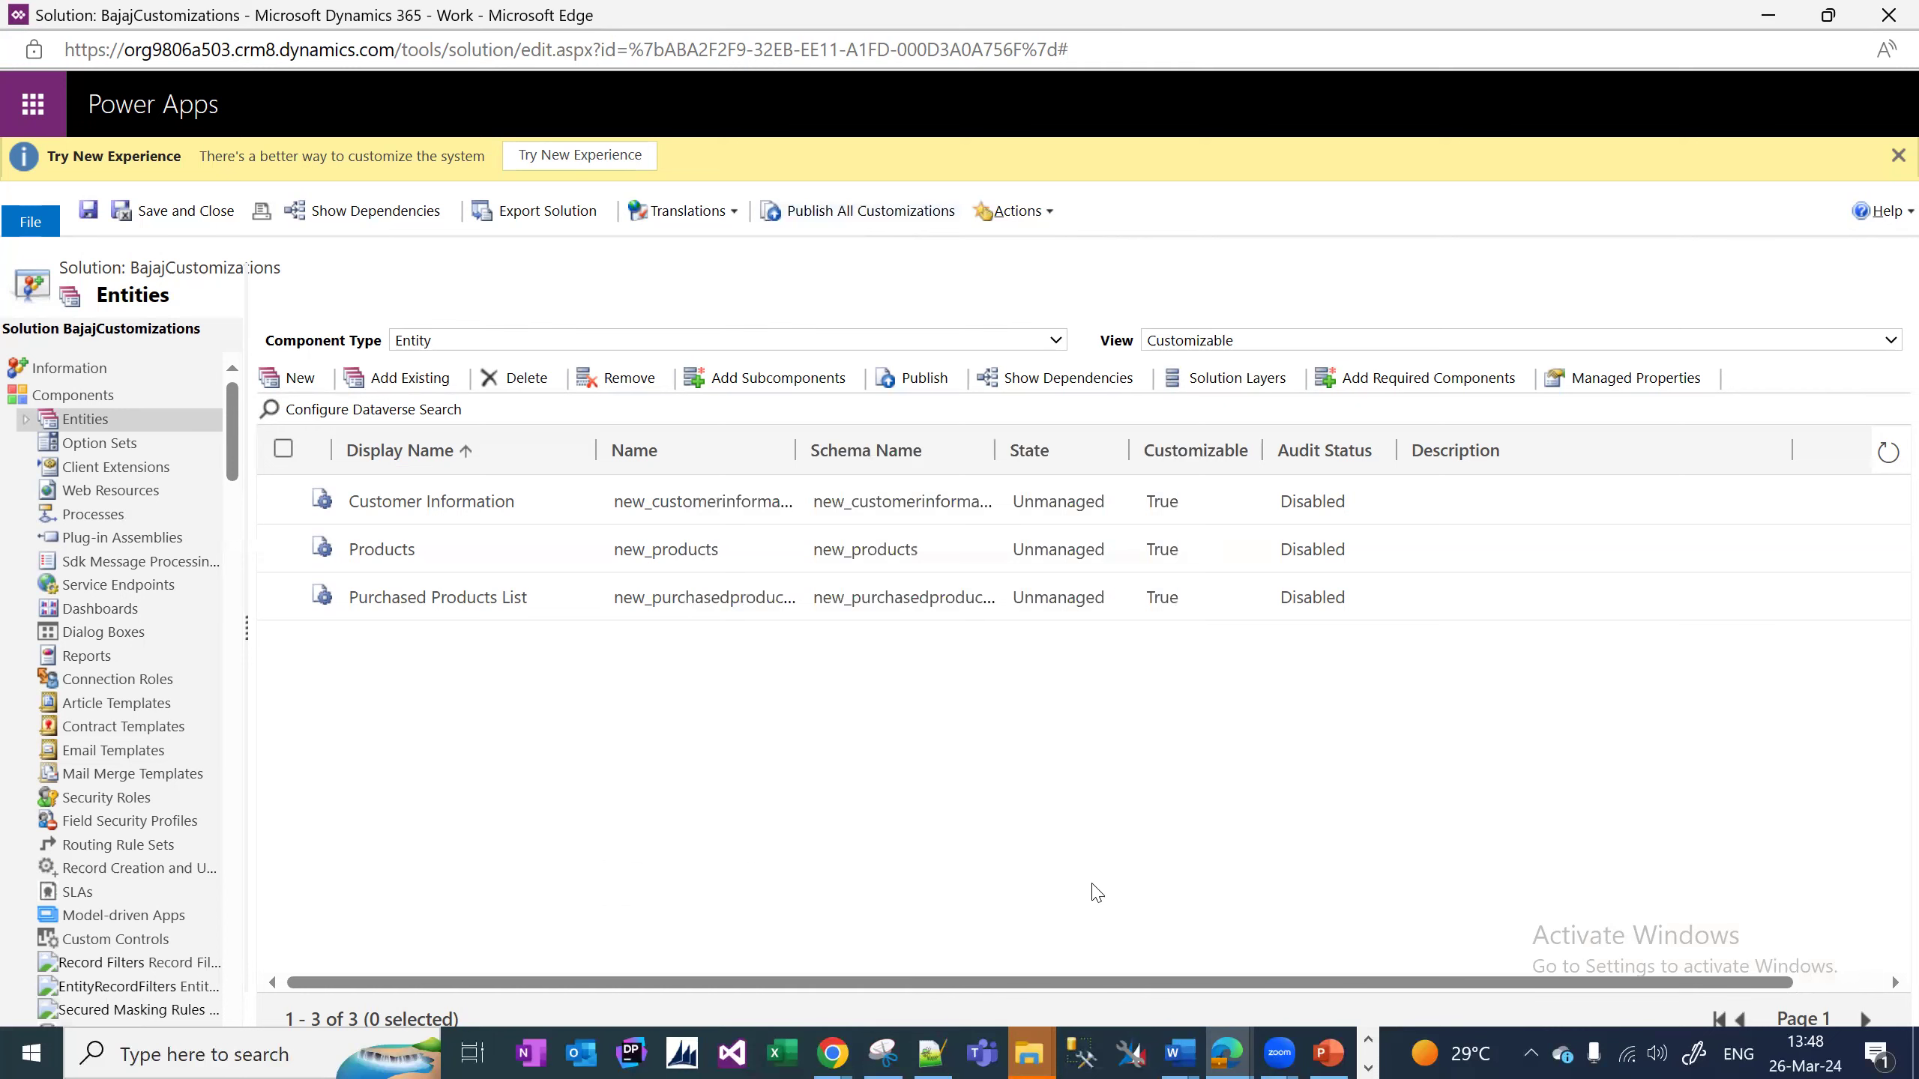
click(1224, 1052)
click(1001, 968)
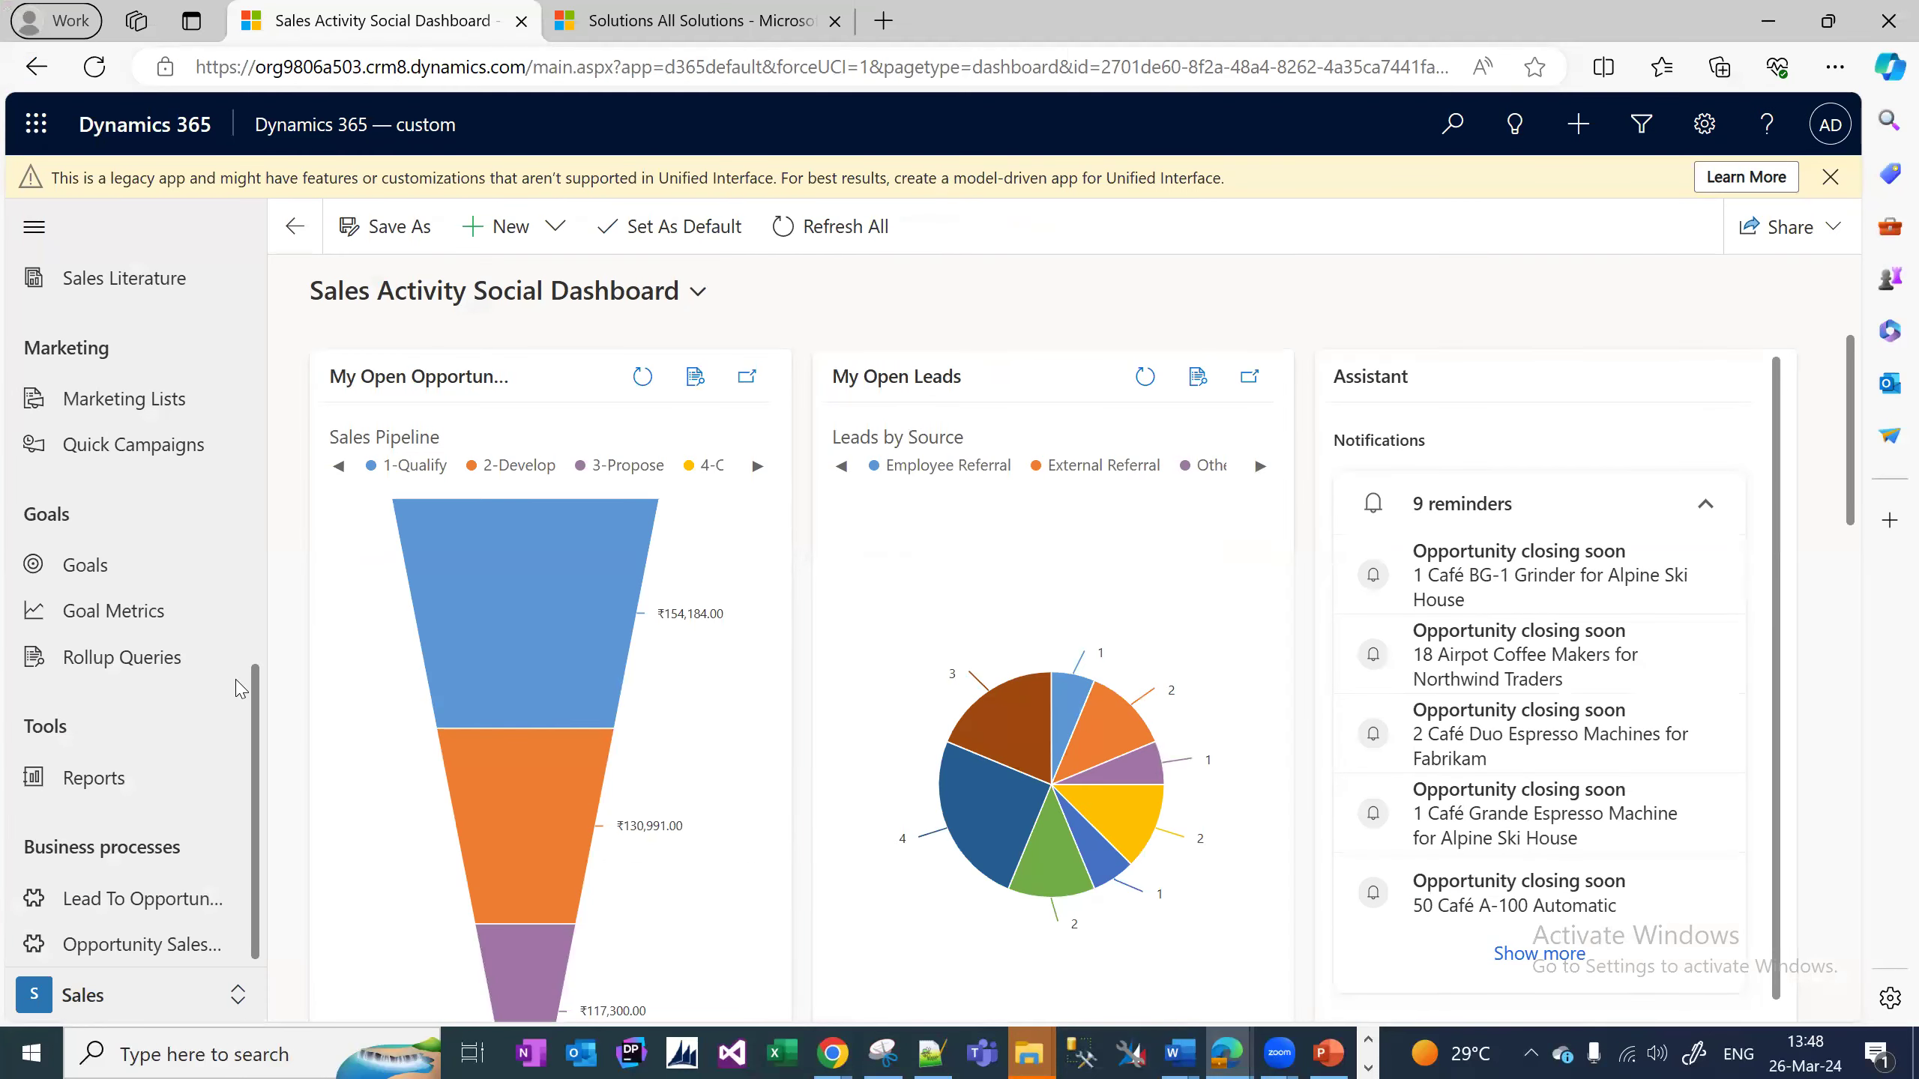
Reload the dashboard with F5 and scroll the sitemap down to the new Extensions group.
key(F5)
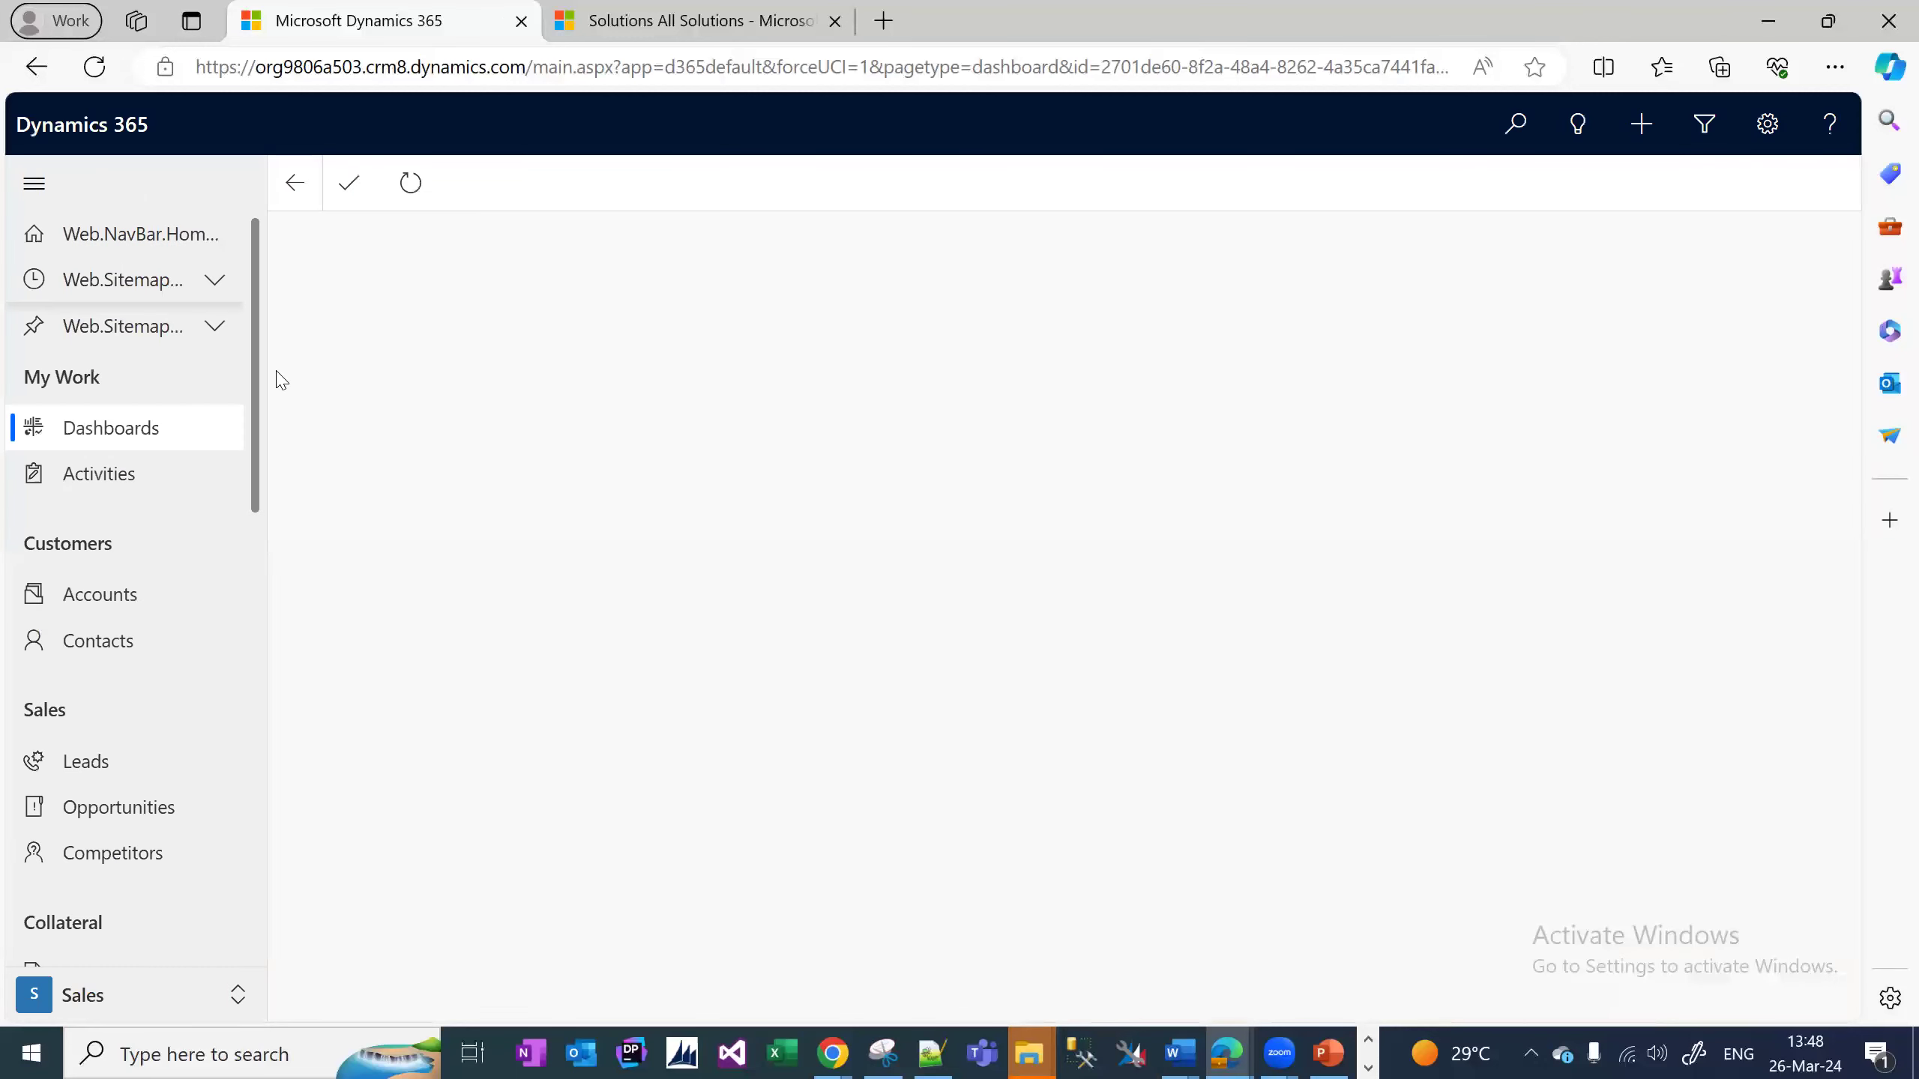
drag(261, 349, 246, 898)
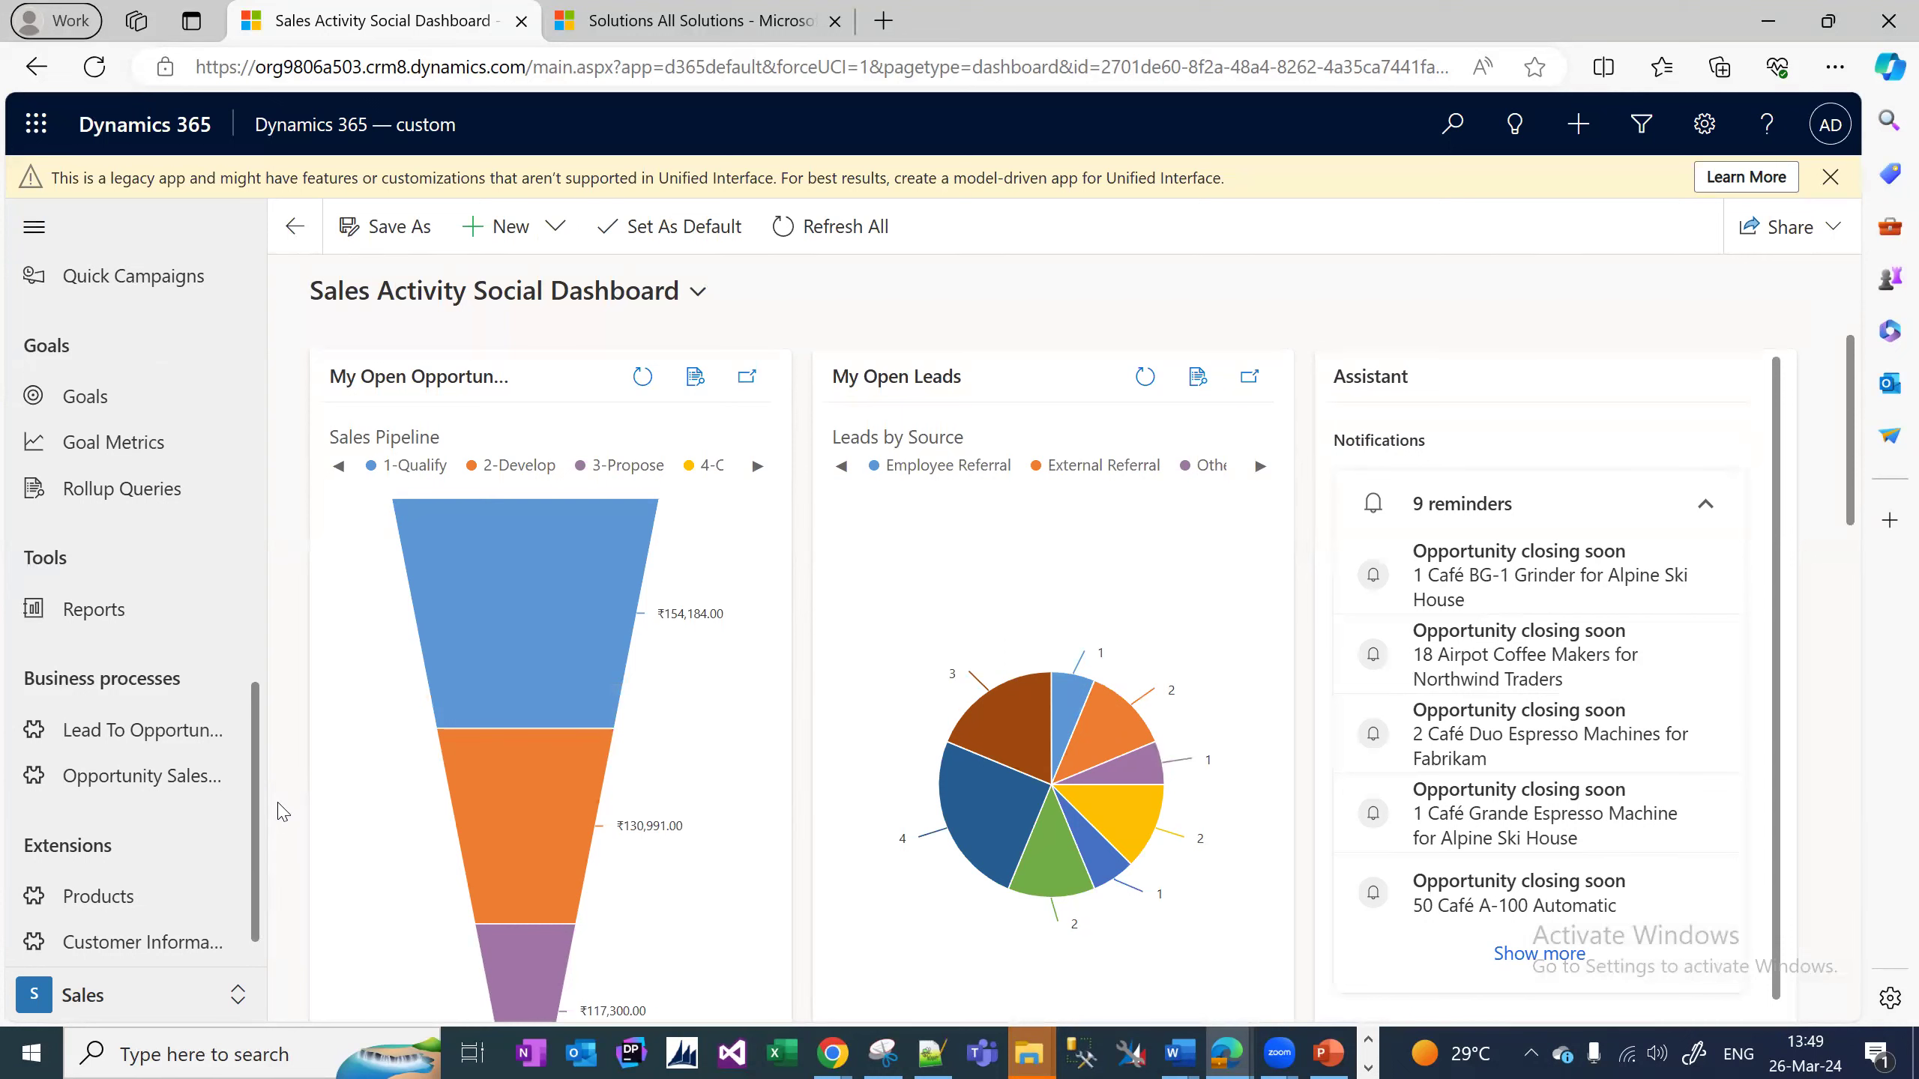
scroll(265, 800, down, 1)
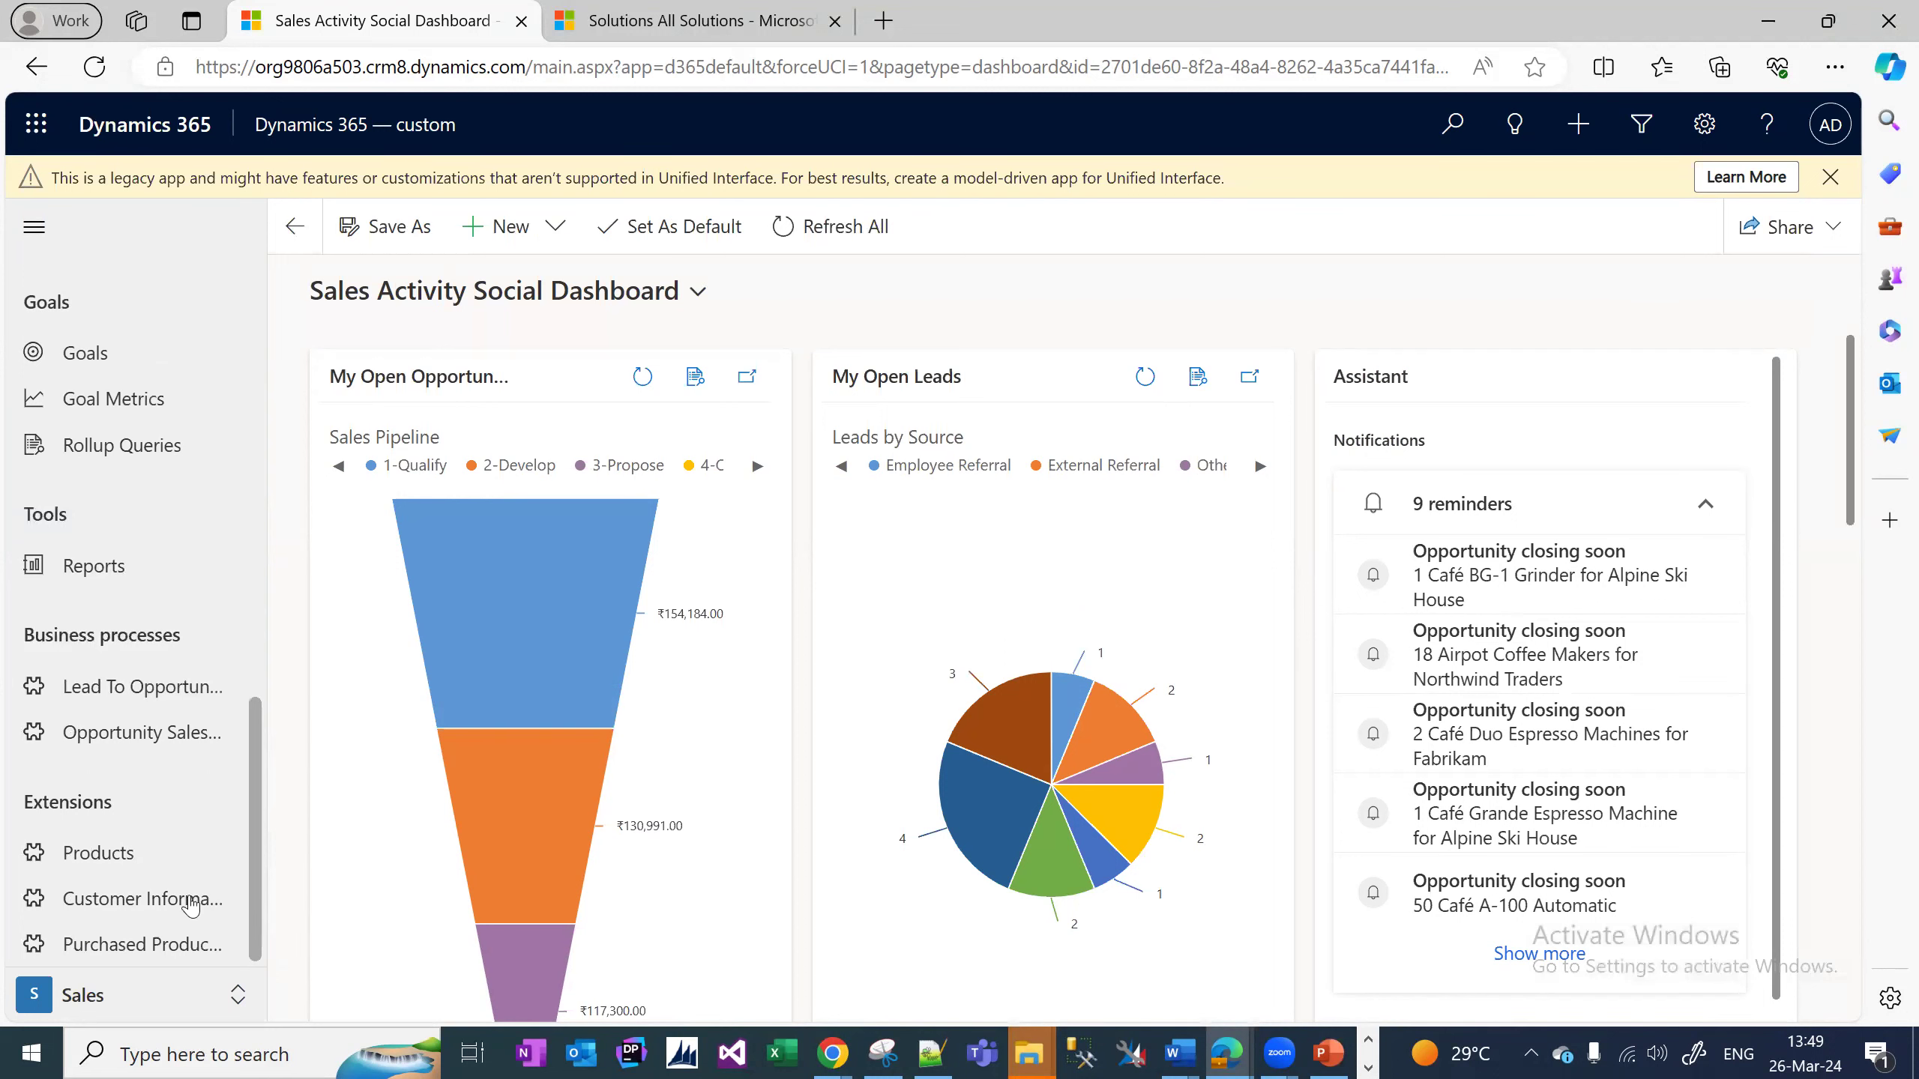
Open Products under Extensions and start a New Products record, leaving Name empty.
click(112, 854)
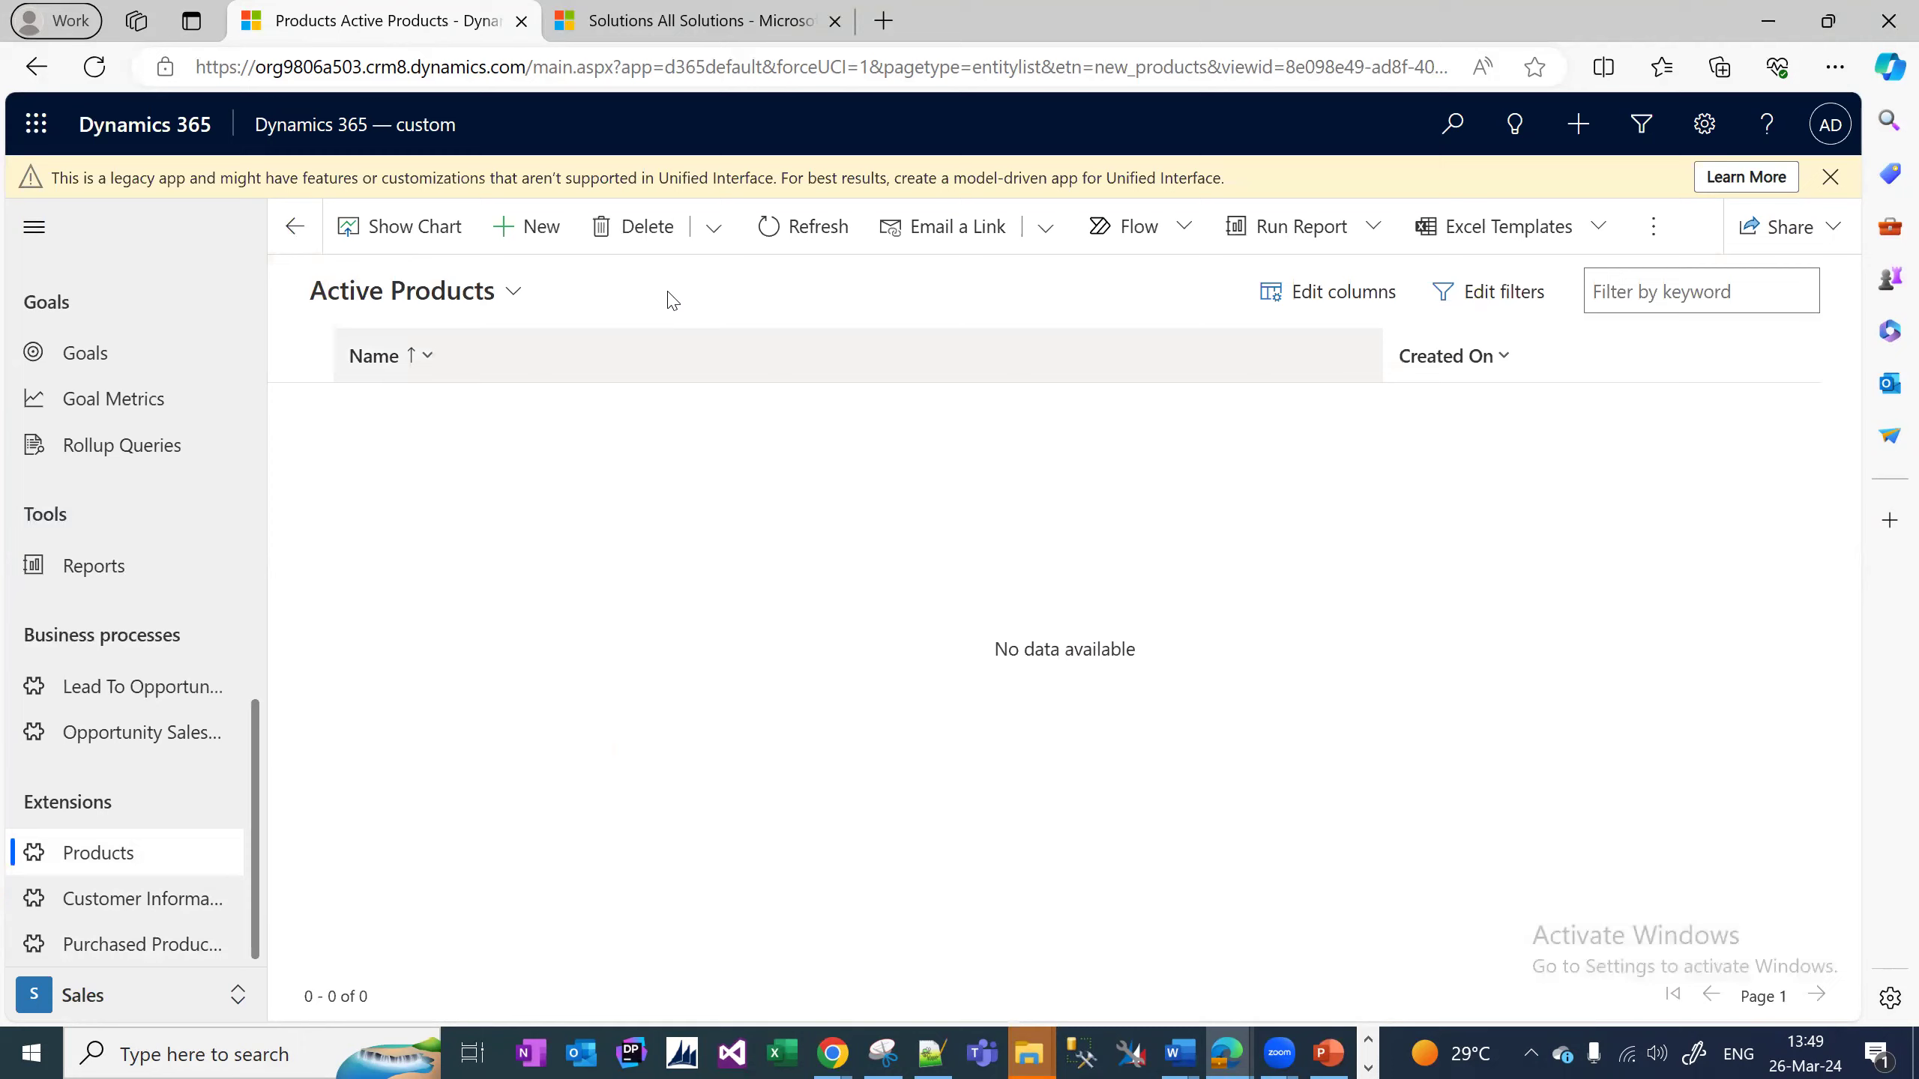
click(529, 227)
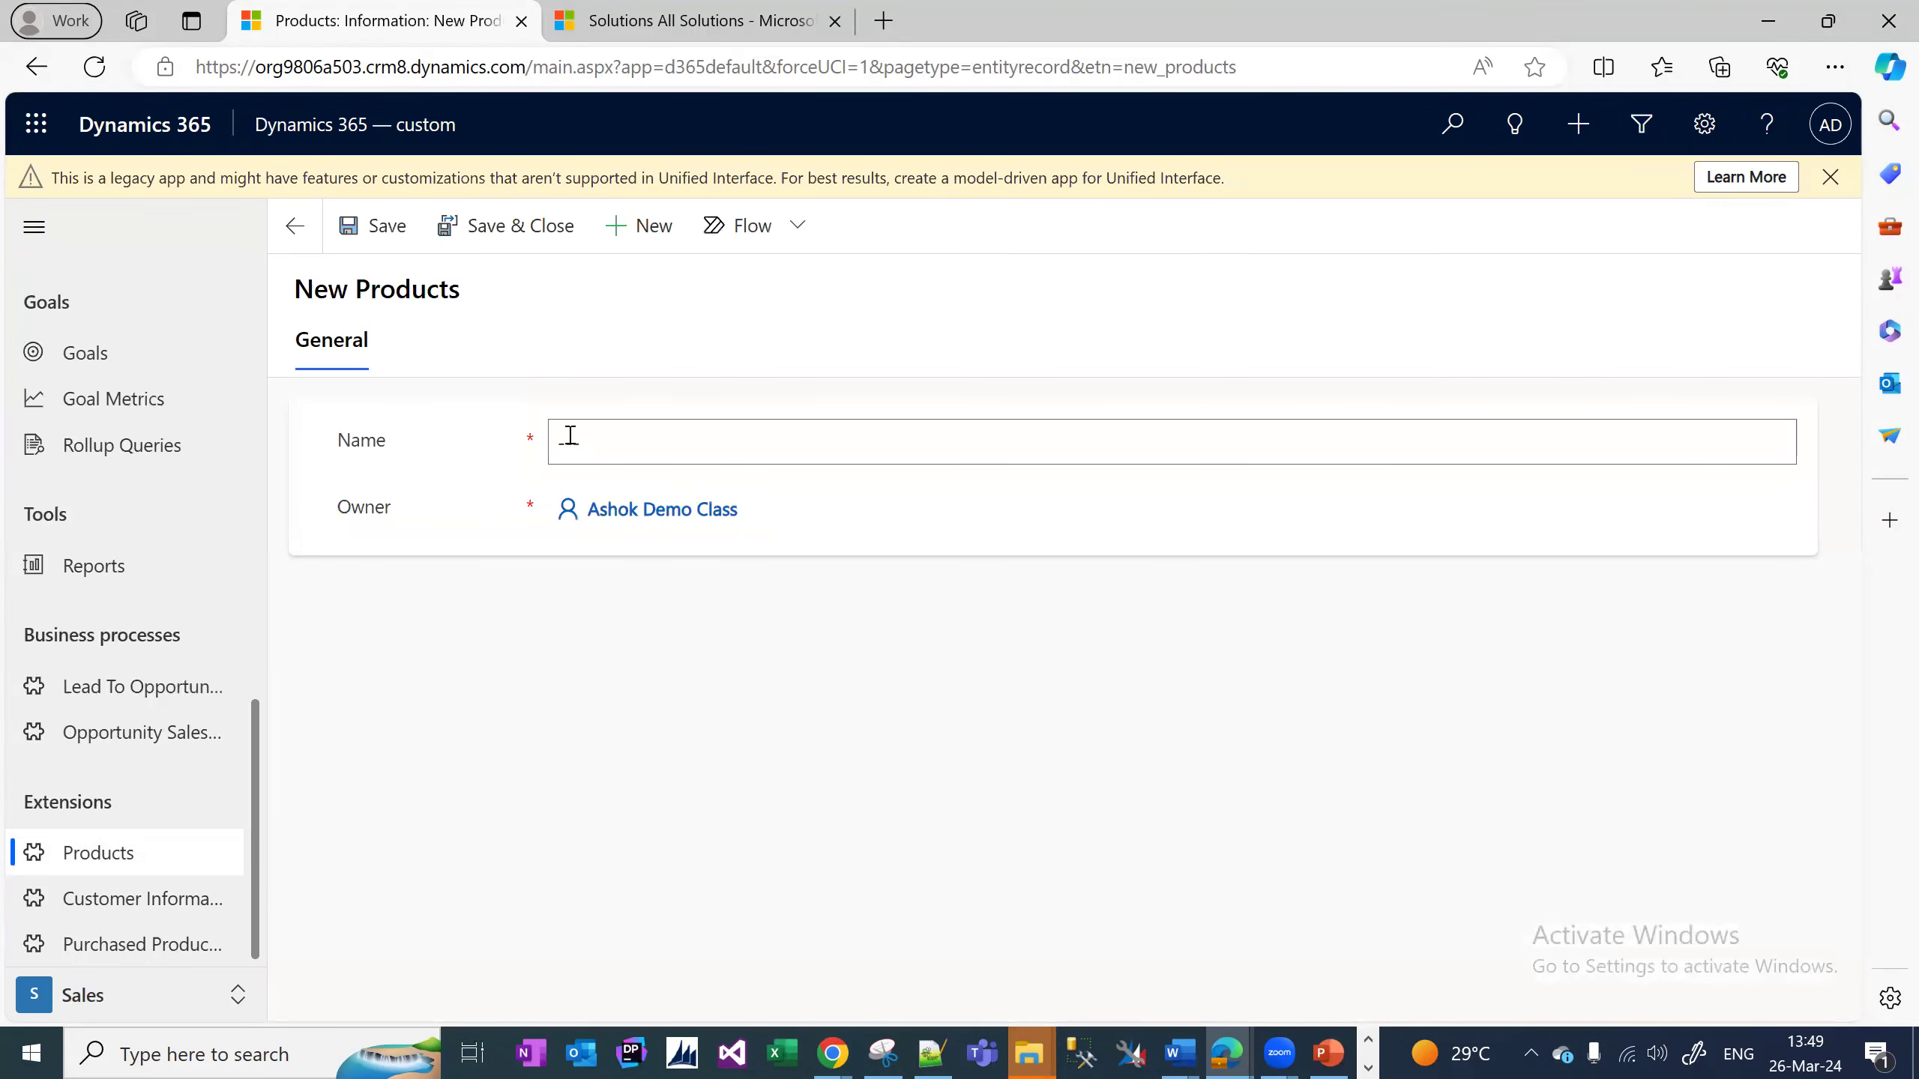
right_click(567, 435)
click(472, 539)
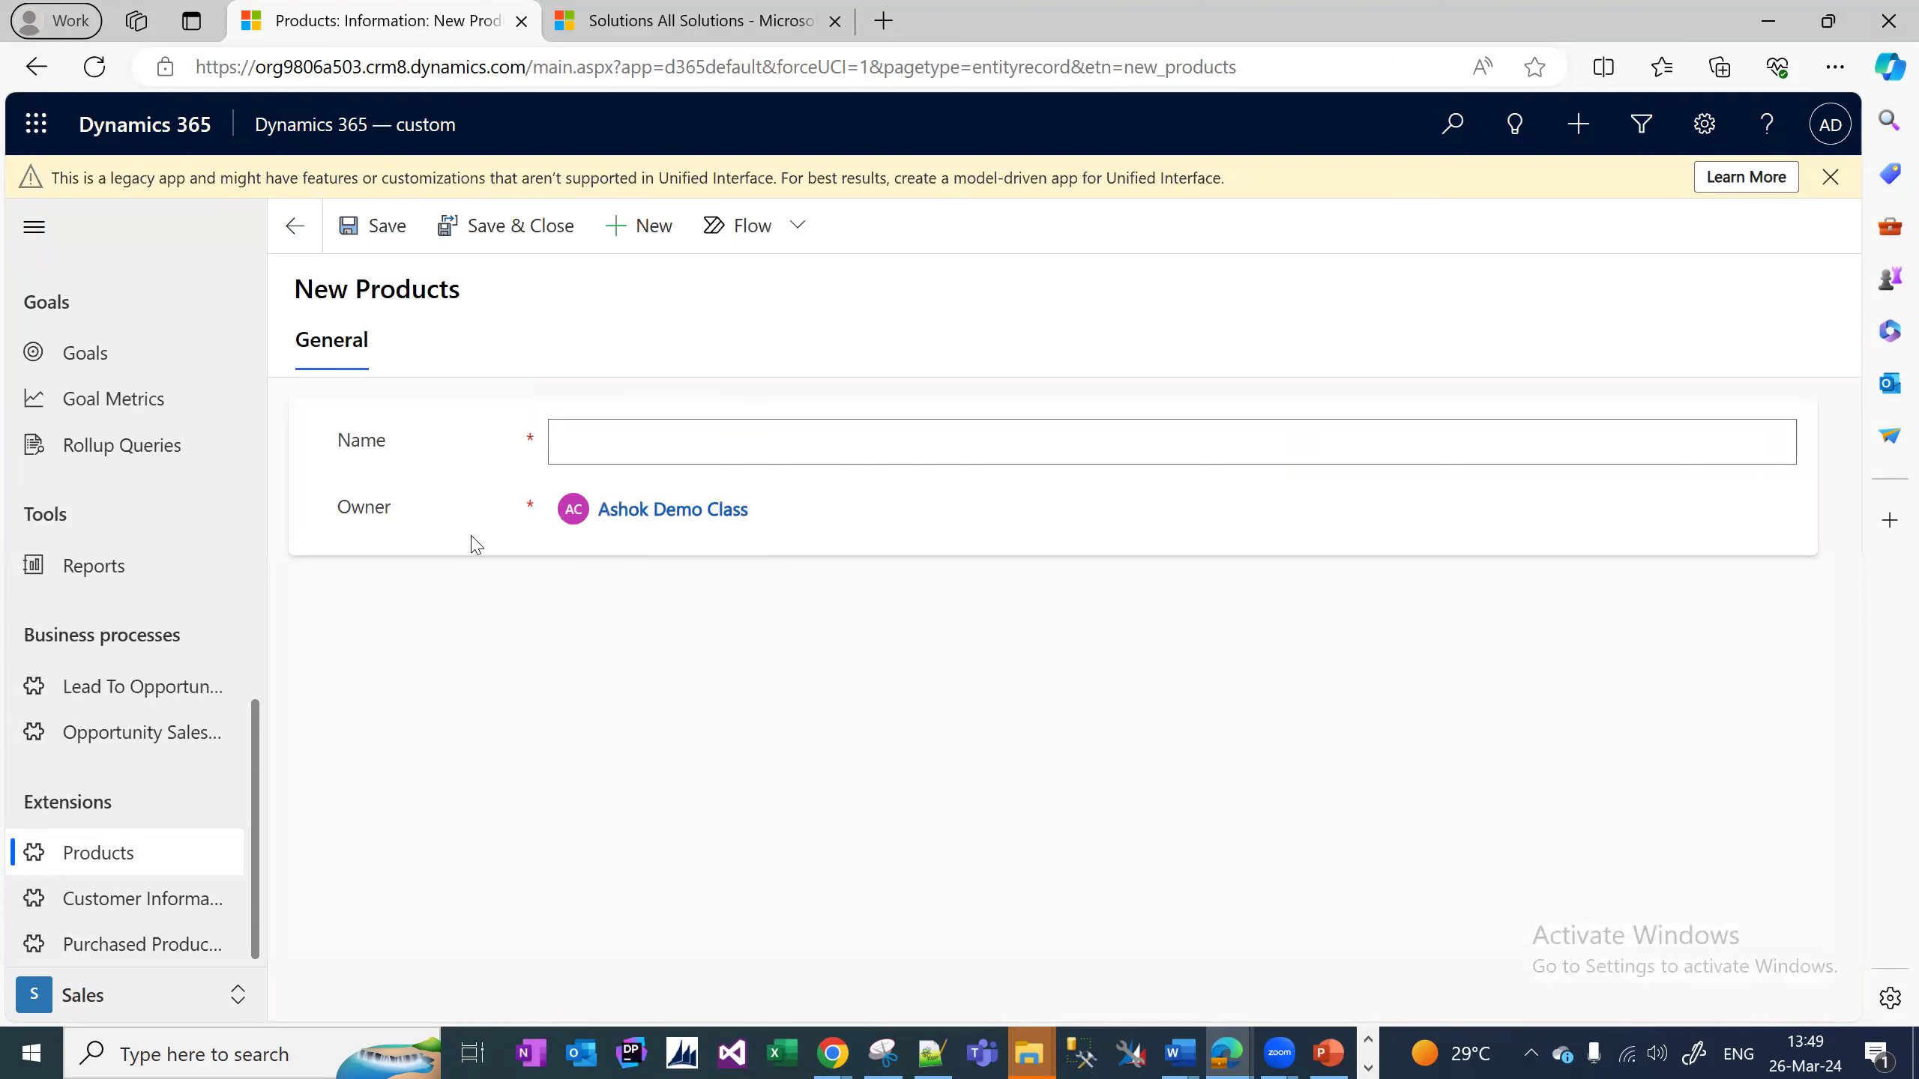
Bring the Notepad++ plan window to the front.
click(934, 1053)
right_click(935, 1052)
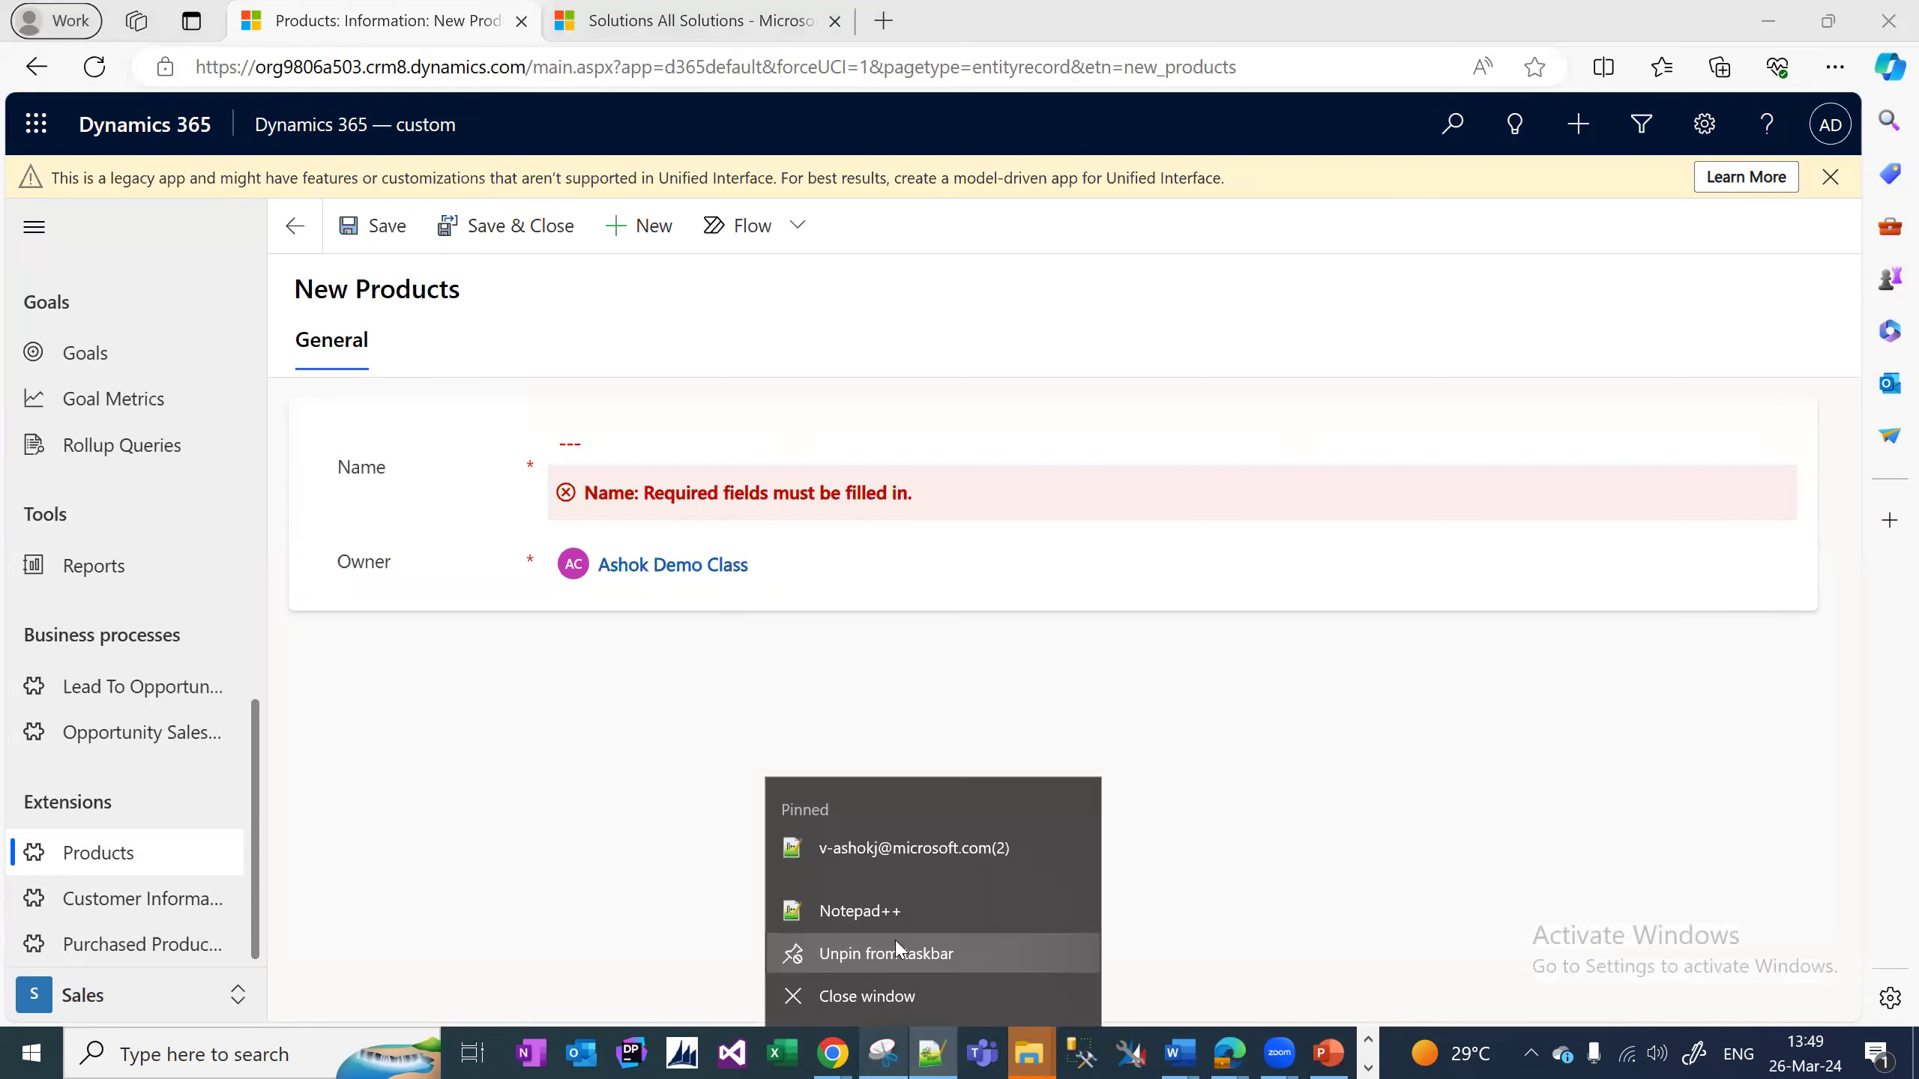
click(937, 1052)
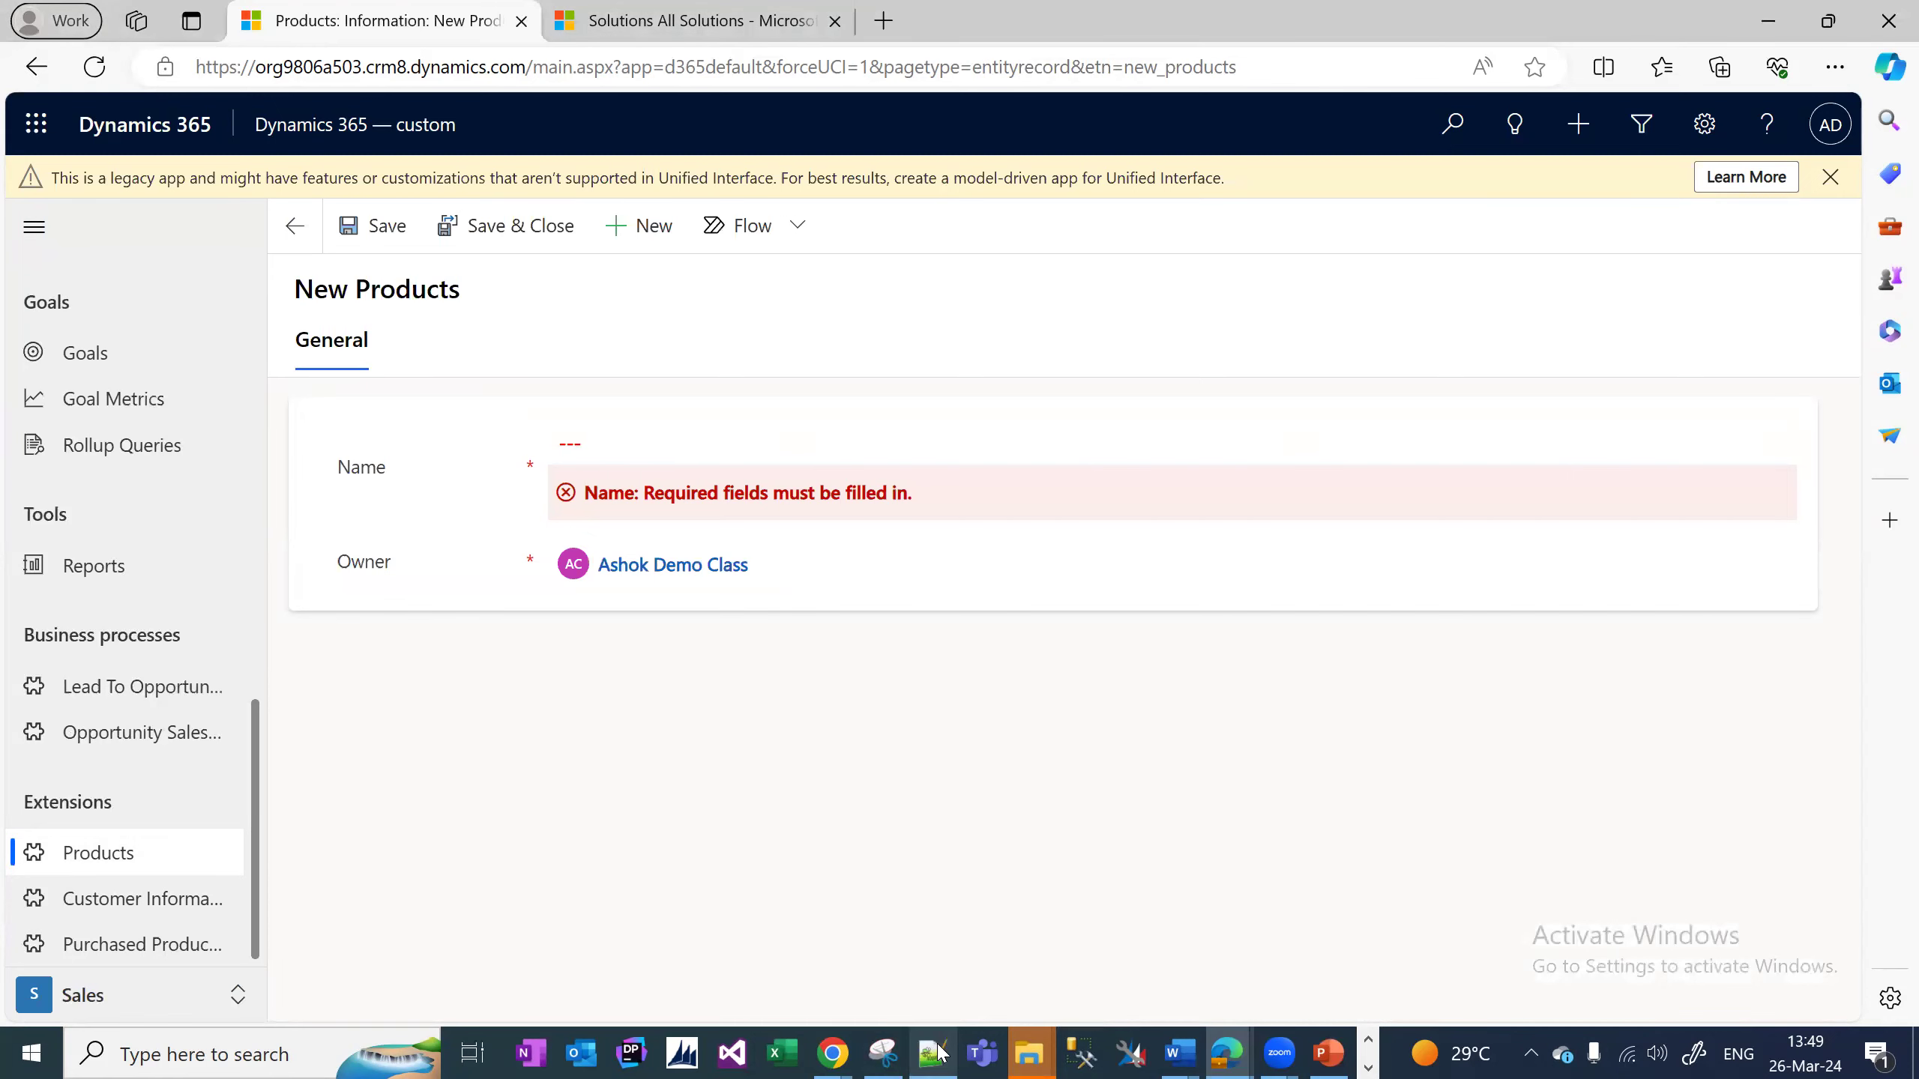
click(937, 1053)
Delete the 'Batery Power' line from the Products field list in the notes.
click(754, 586)
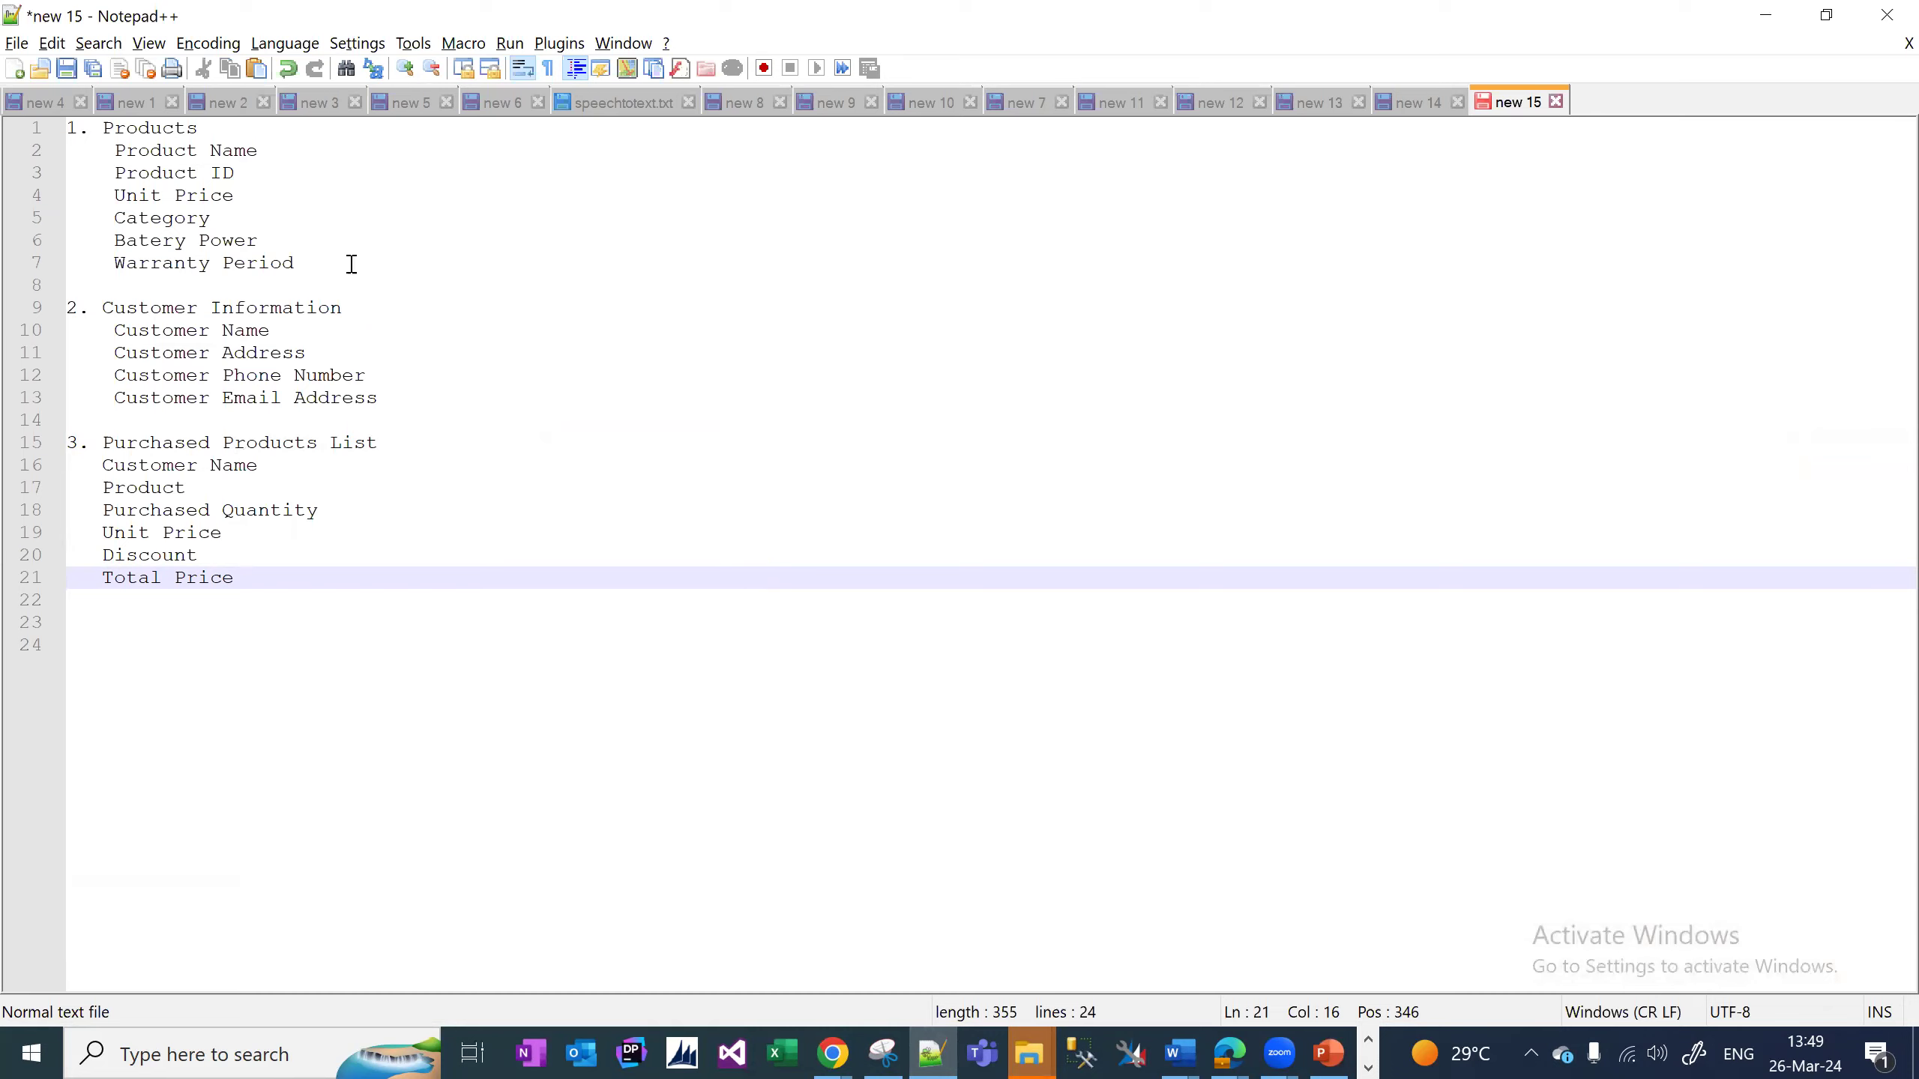
drag(322, 263, 114, 151)
double_click(185, 247)
drag(313, 259, 115, 243)
key(BackSpace)
key(BackSpace)
key(BackSpace)
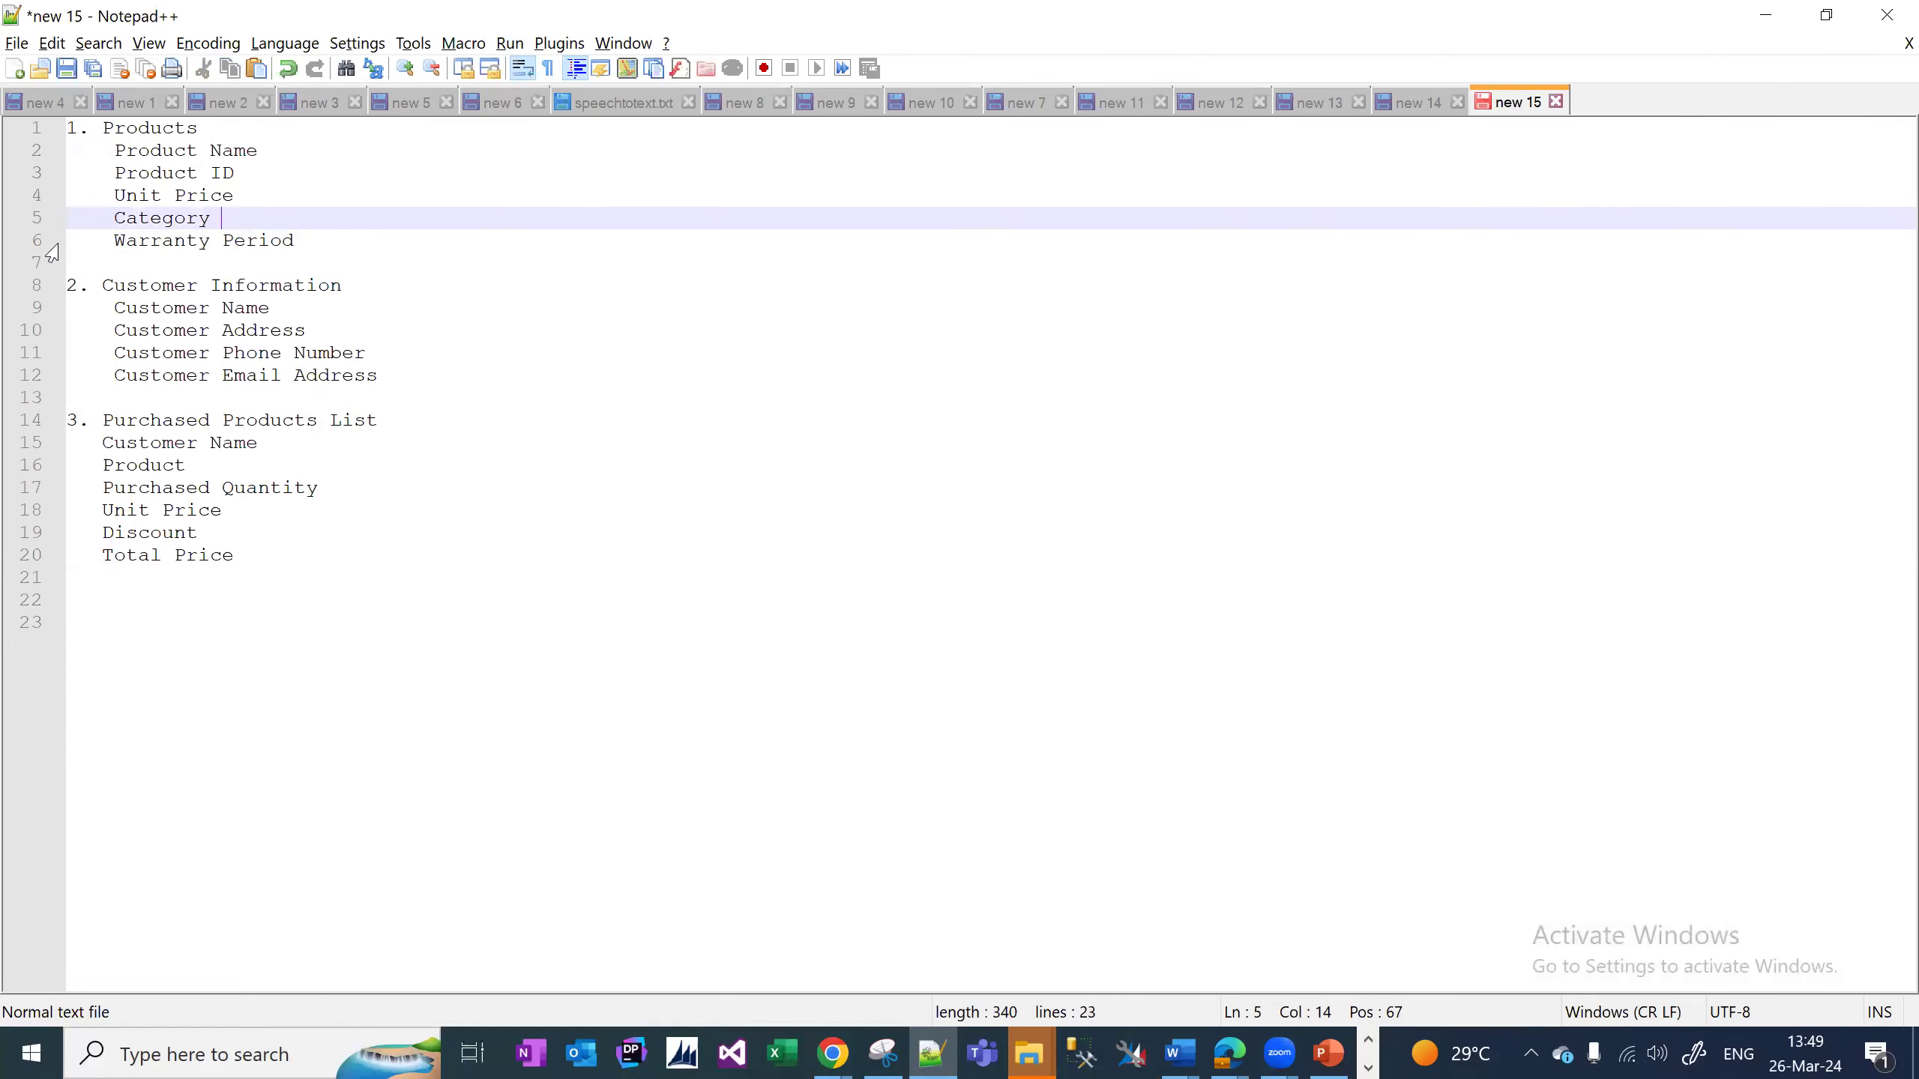
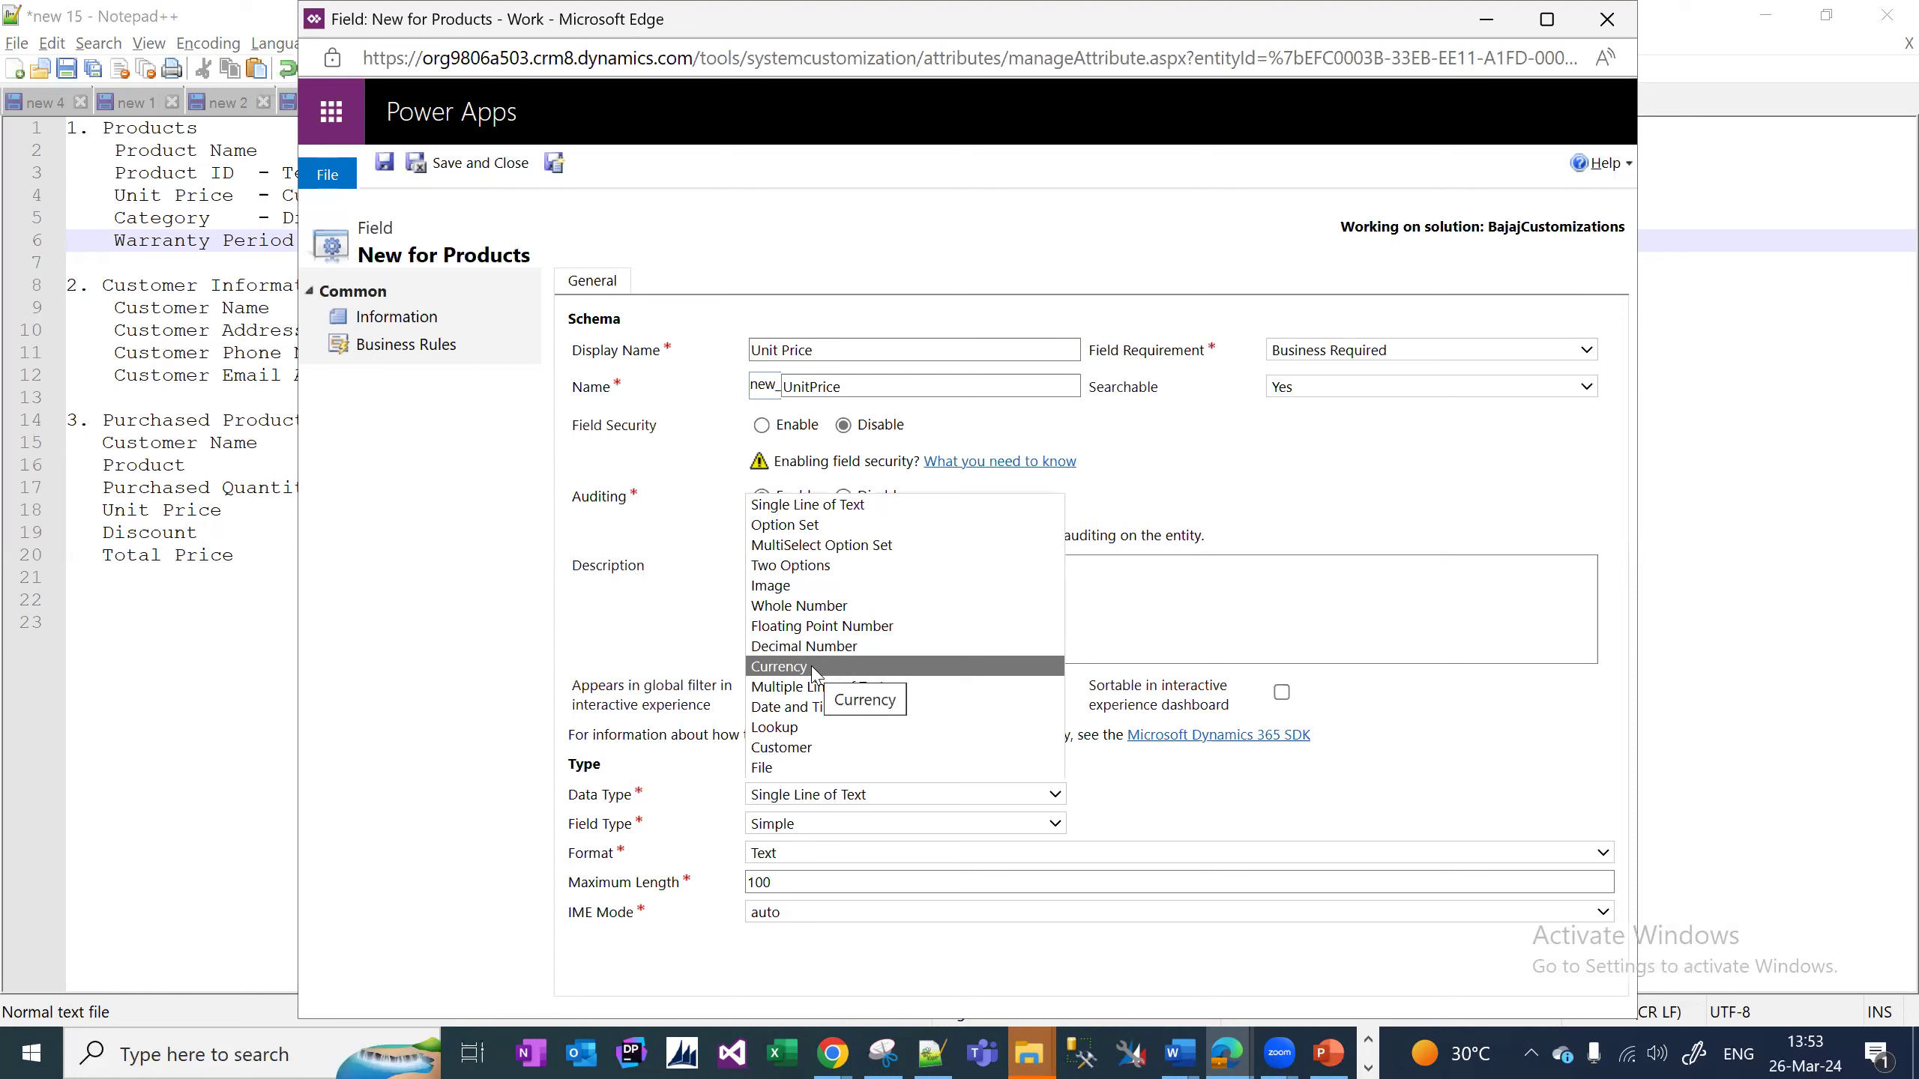
Make Unit Price a Currency field, then save it and start a new field.
click(812, 668)
click(1546, 20)
click(257, 158)
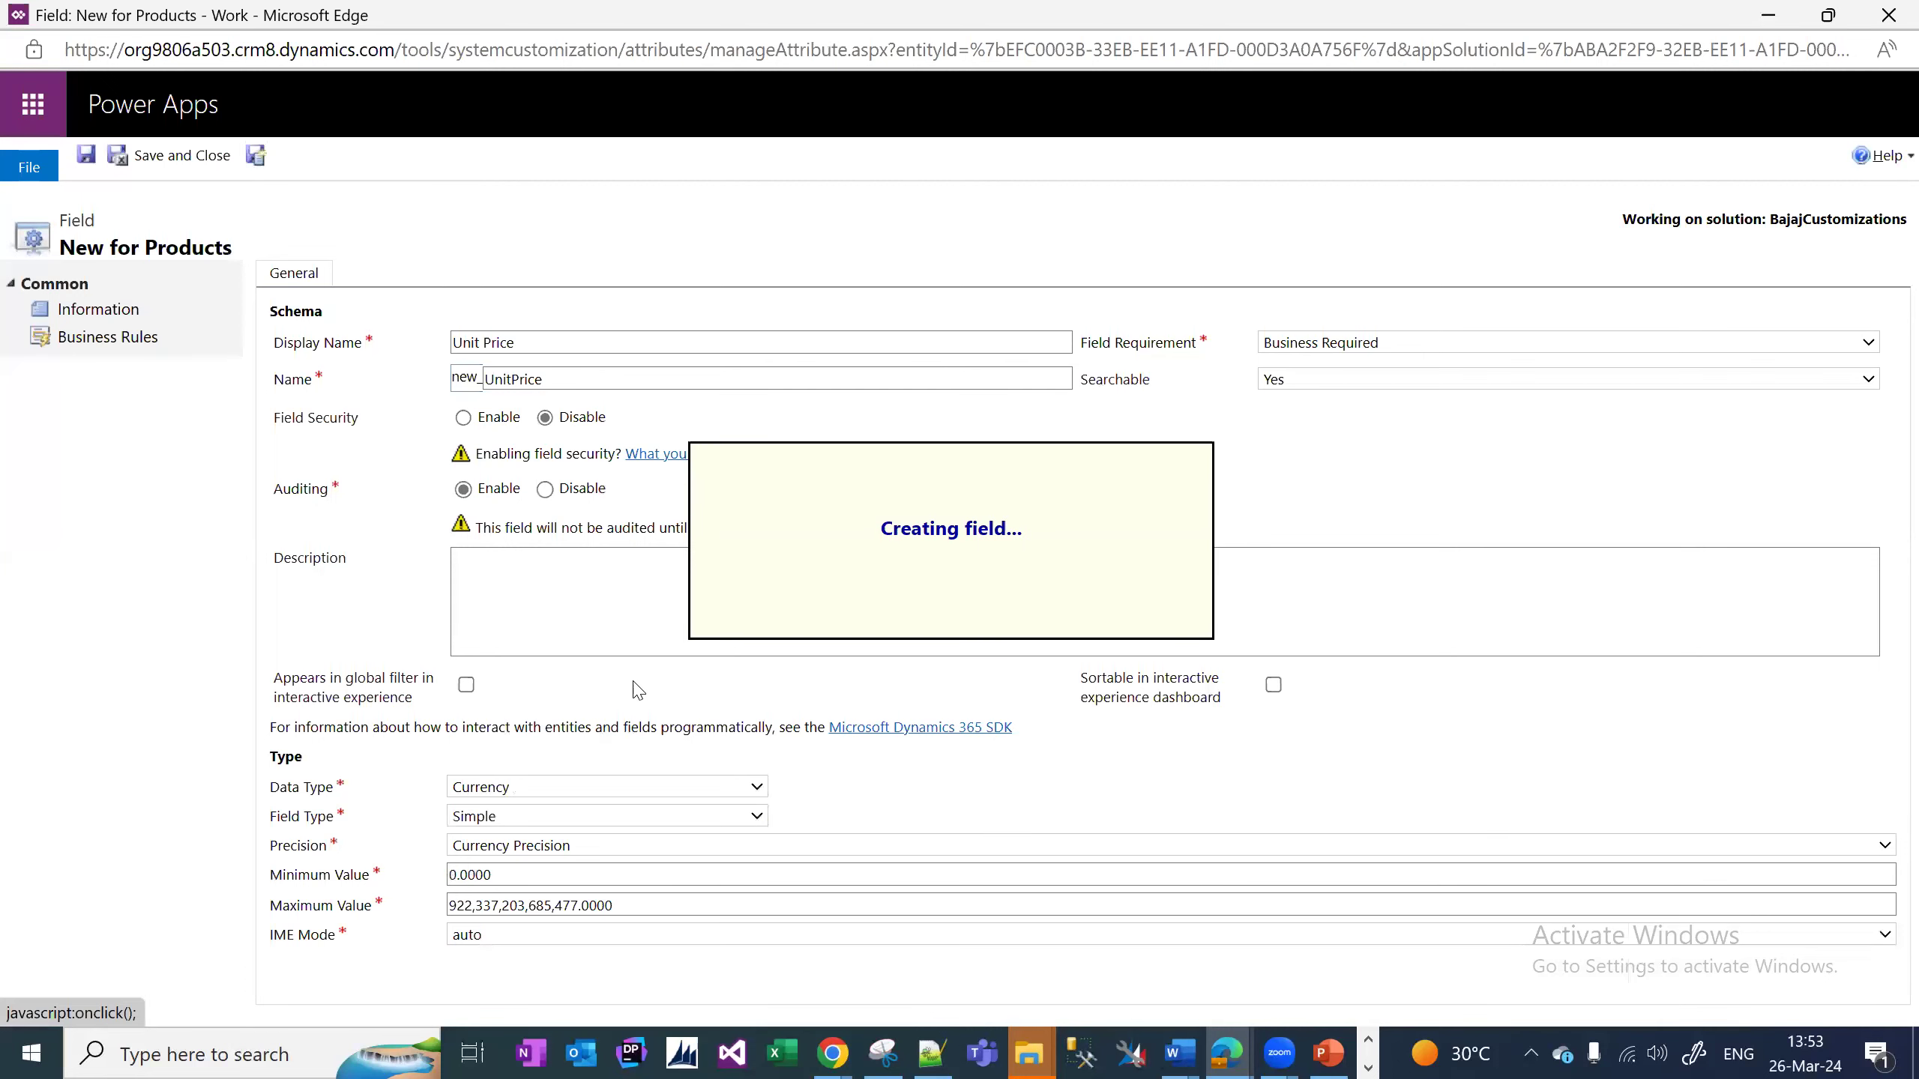
Copy the word Category from the Notepad++ field list and return to the new field form.
click(926, 1048)
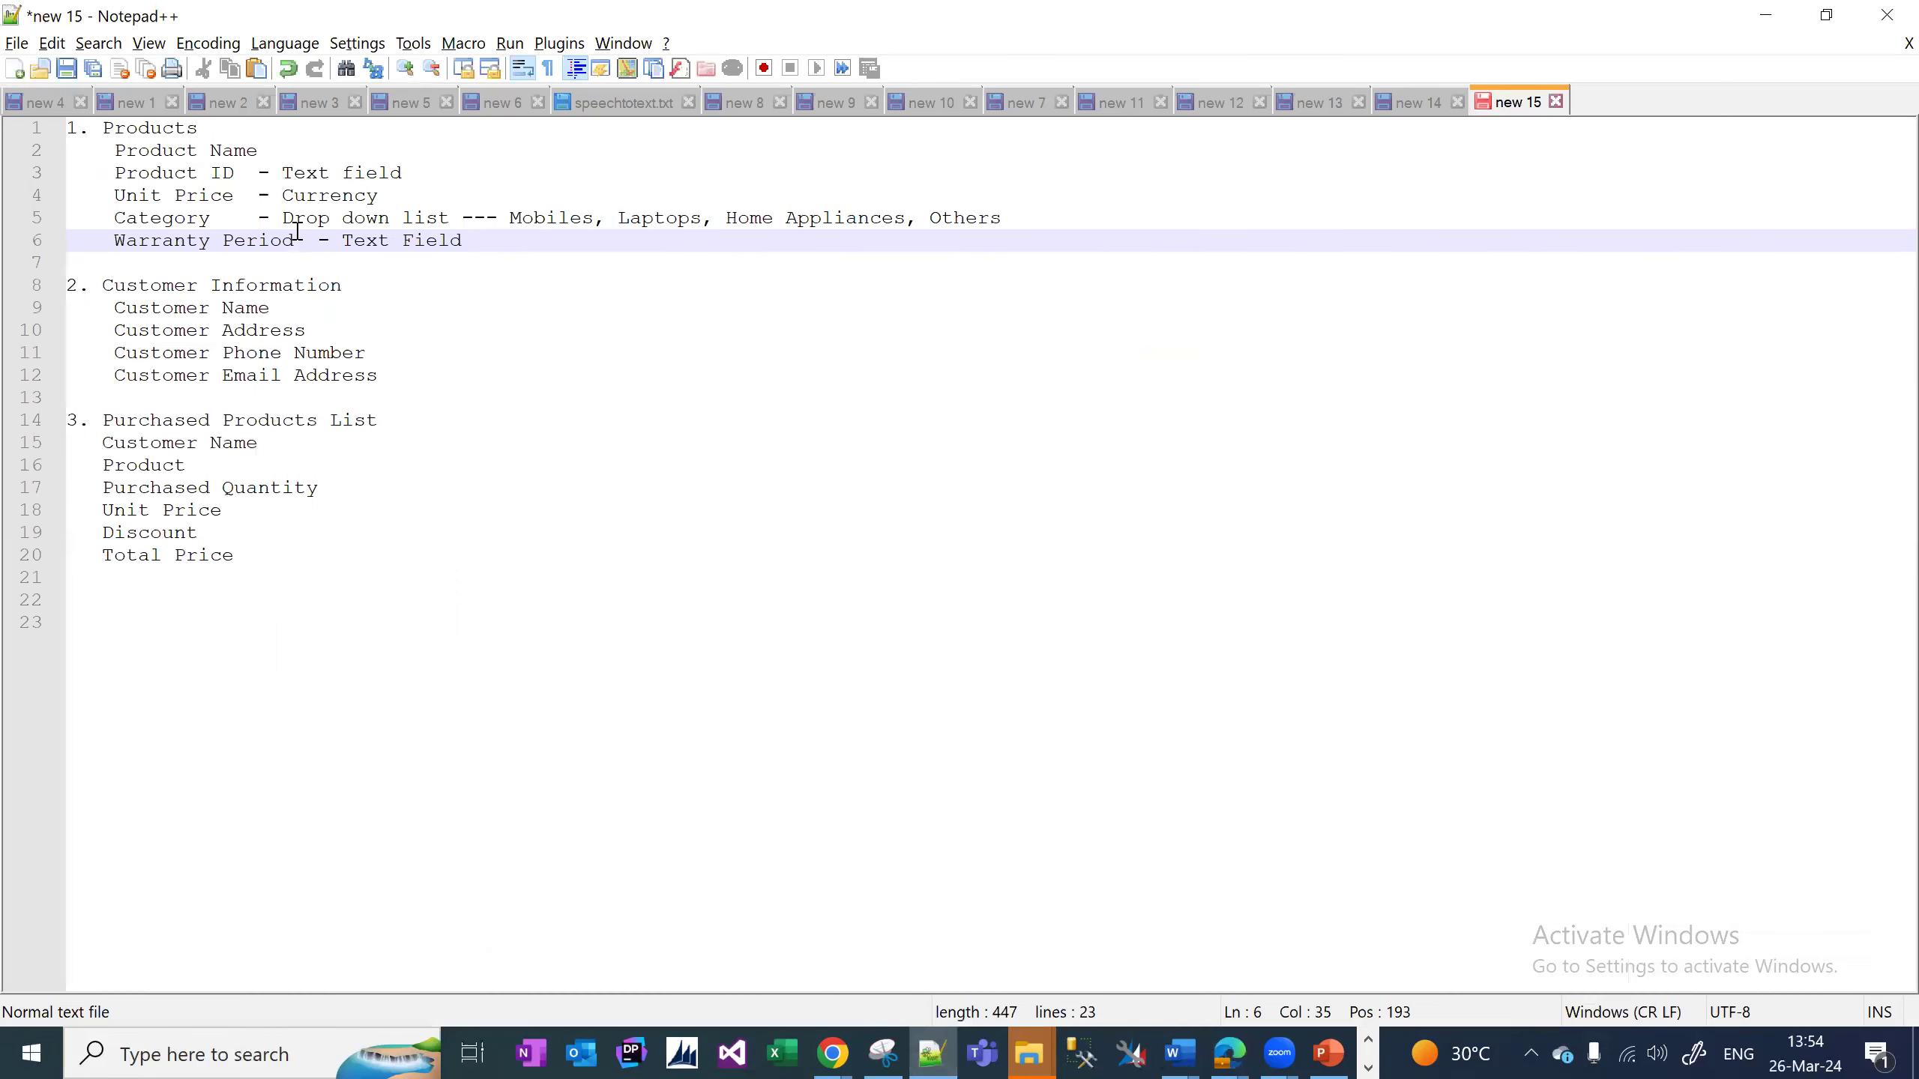
click(158, 210)
double_click(160, 216)
key(ctrl+c)
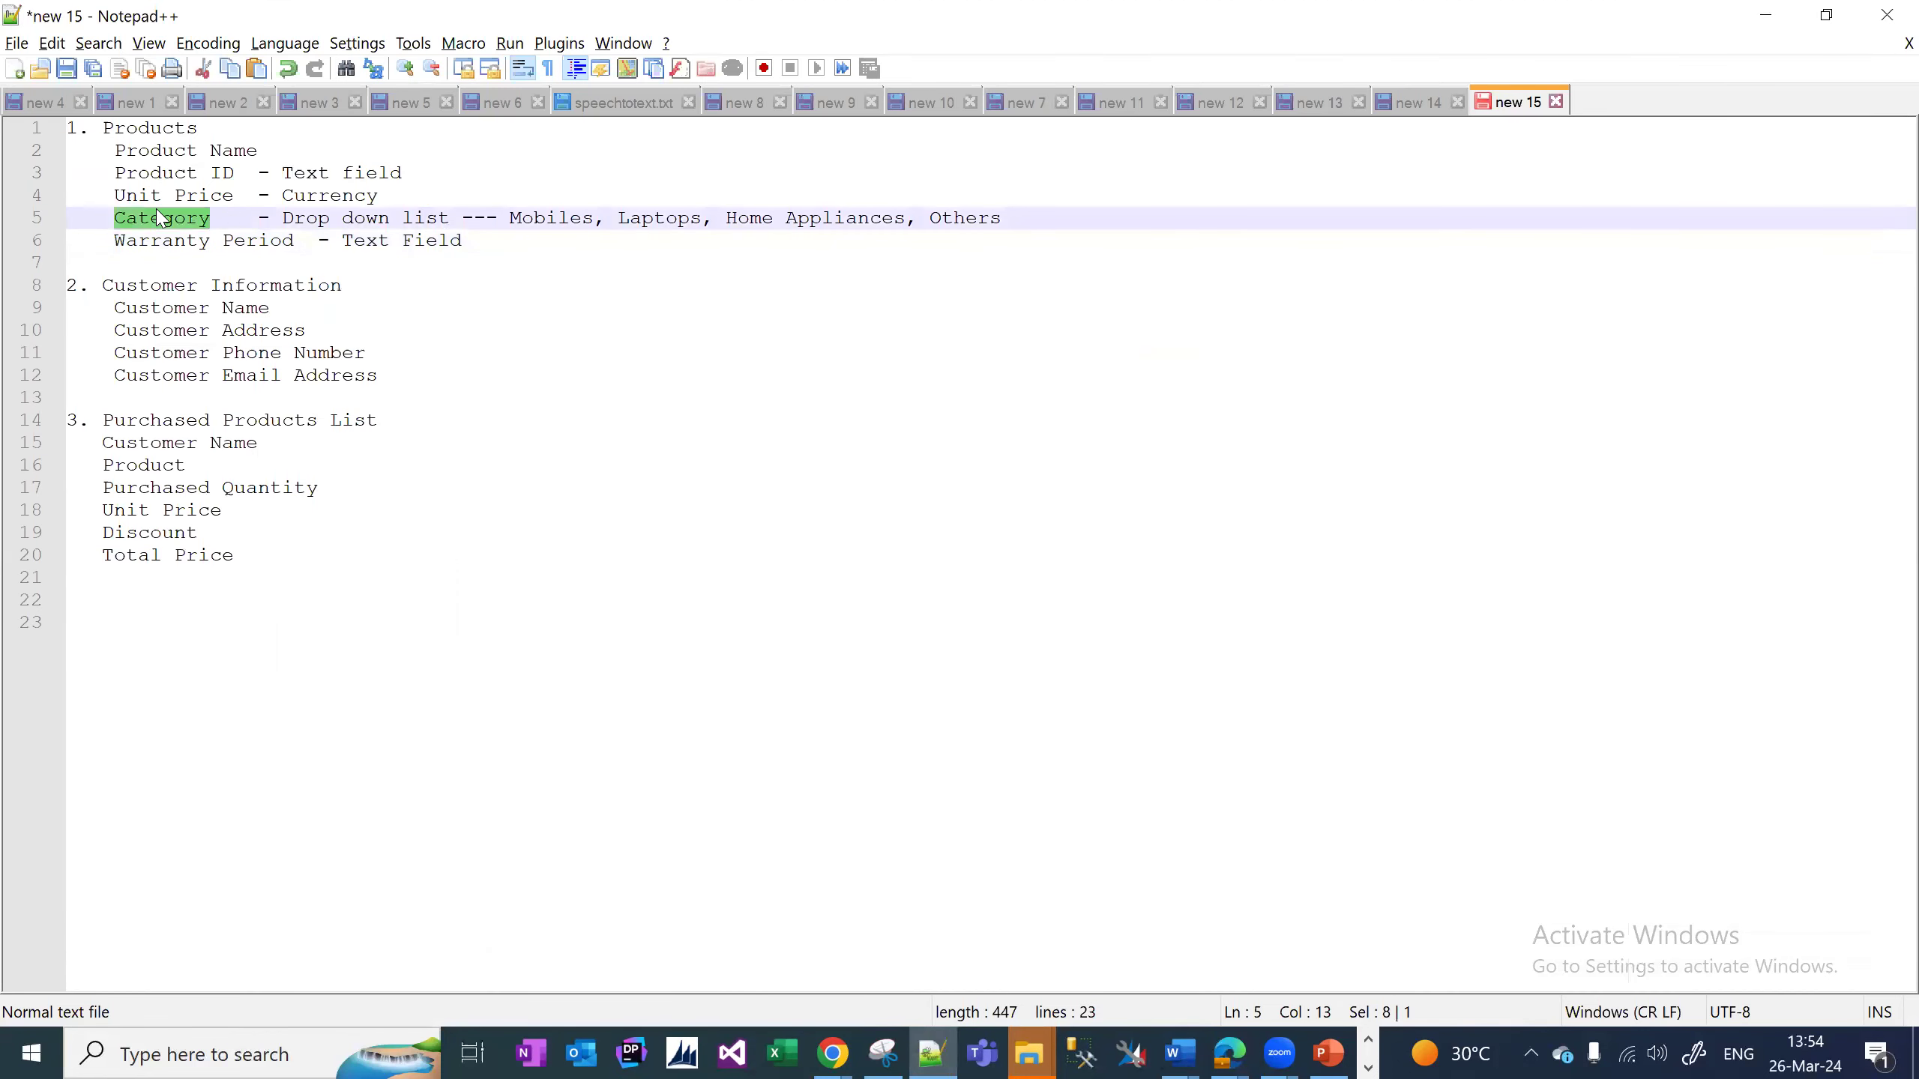
key(alt+Tab)
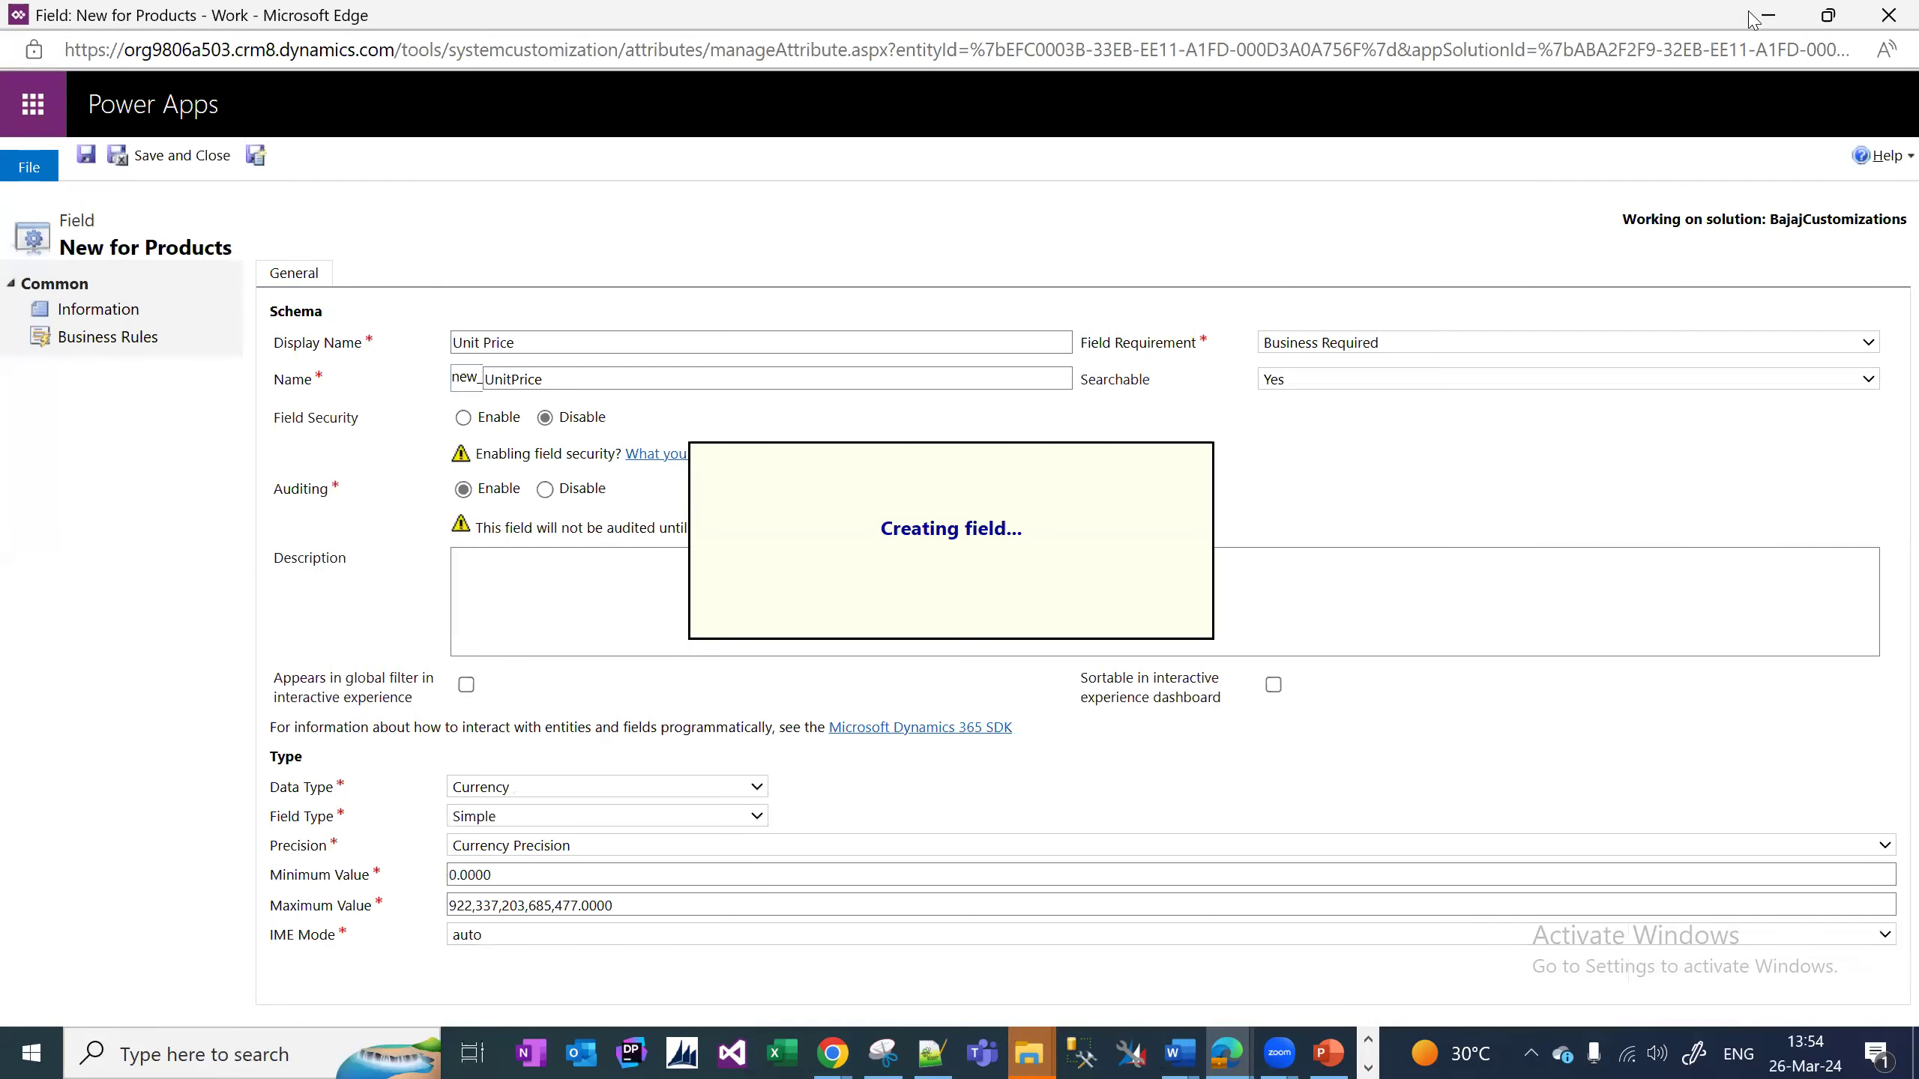
click(1827, 15)
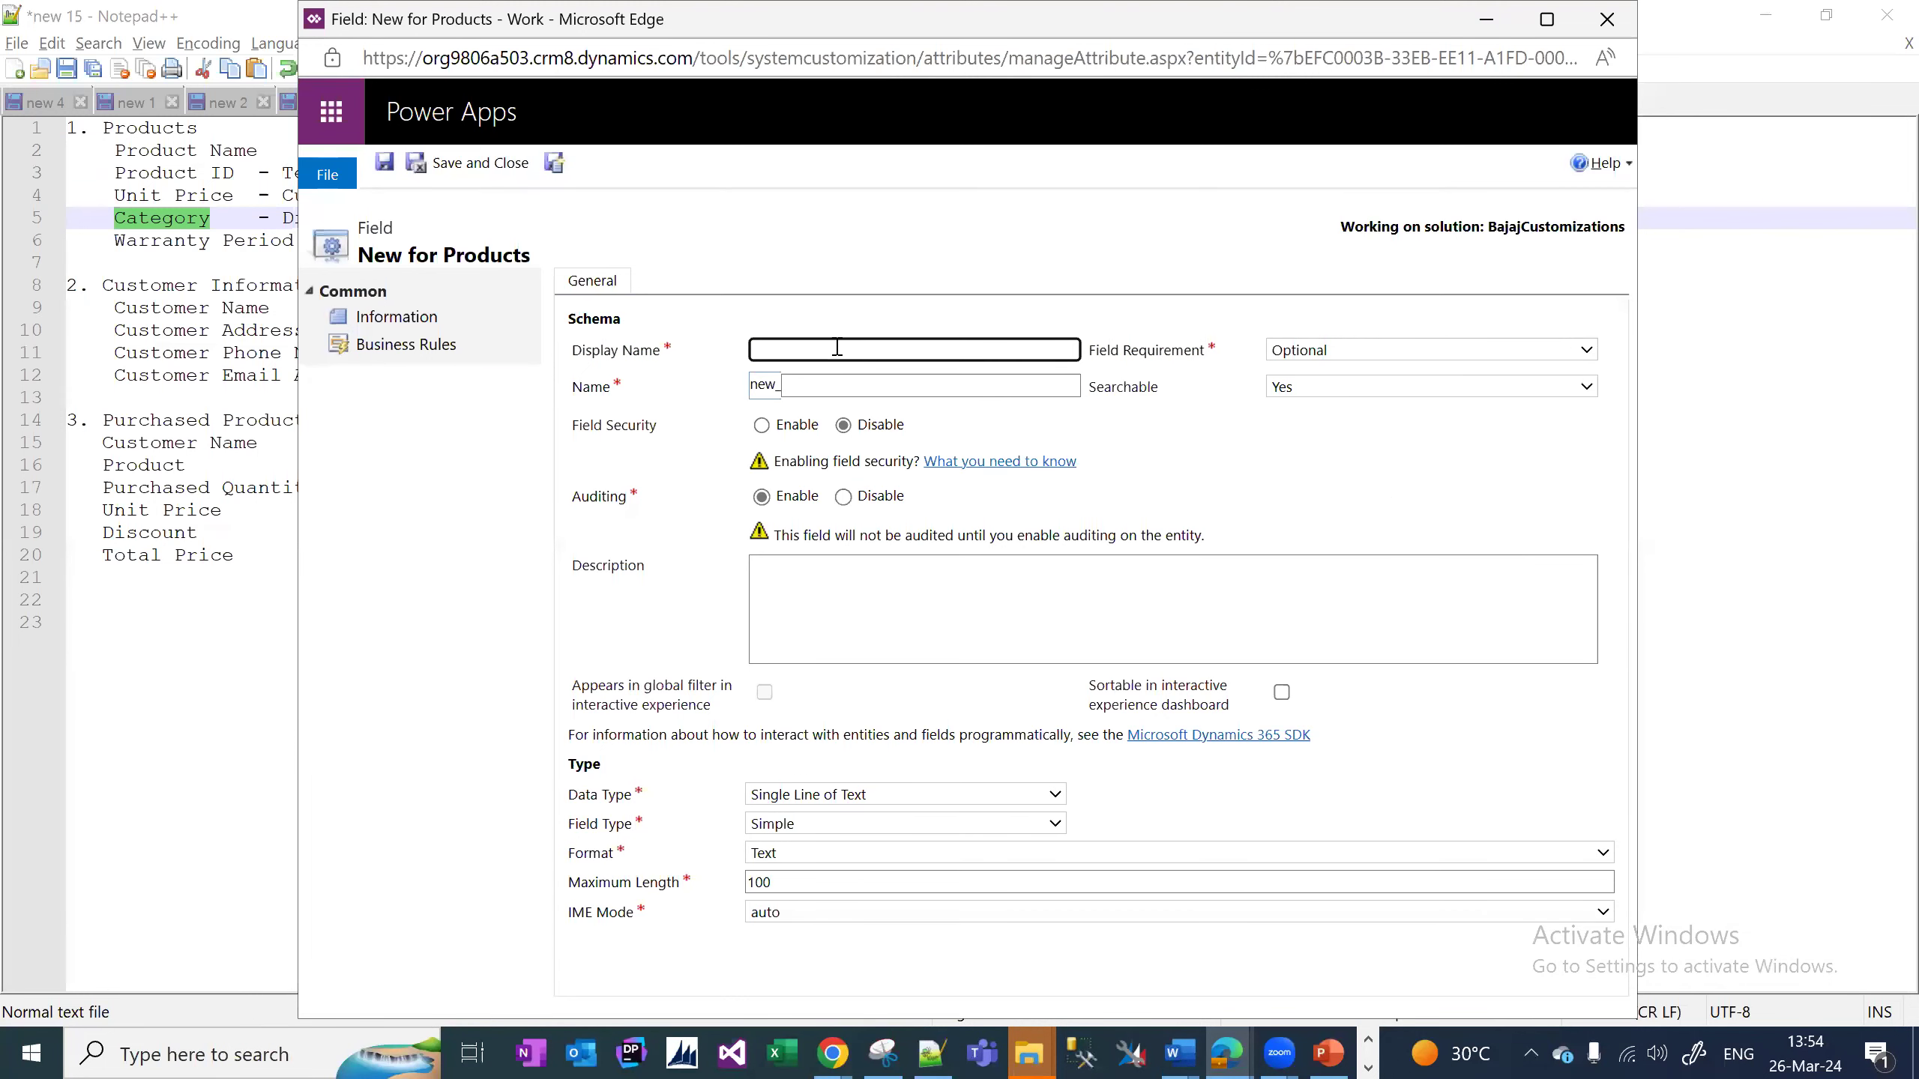
Name the field Category, make it Business Required, and set its data type to Option Set.
key(ctrl+v)
click(1216, 499)
click(1402, 355)
click(1352, 419)
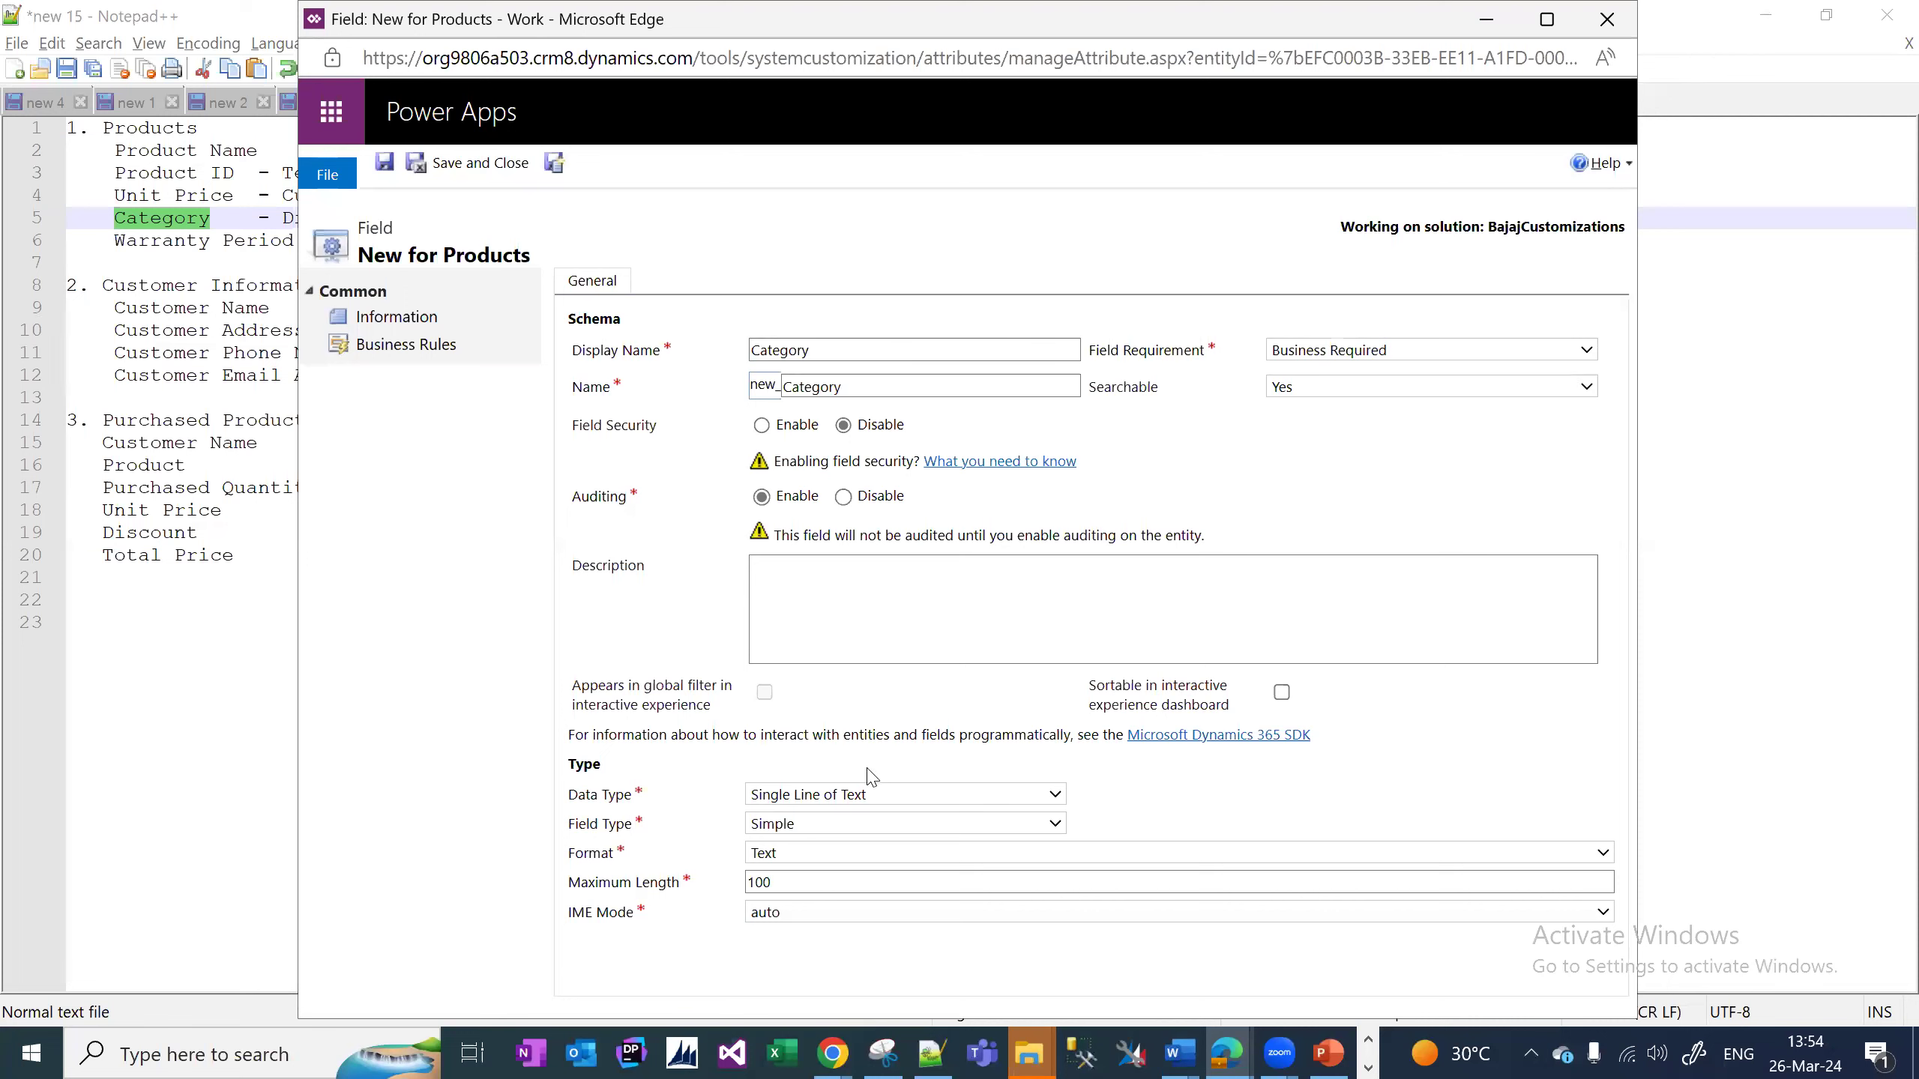
click(872, 792)
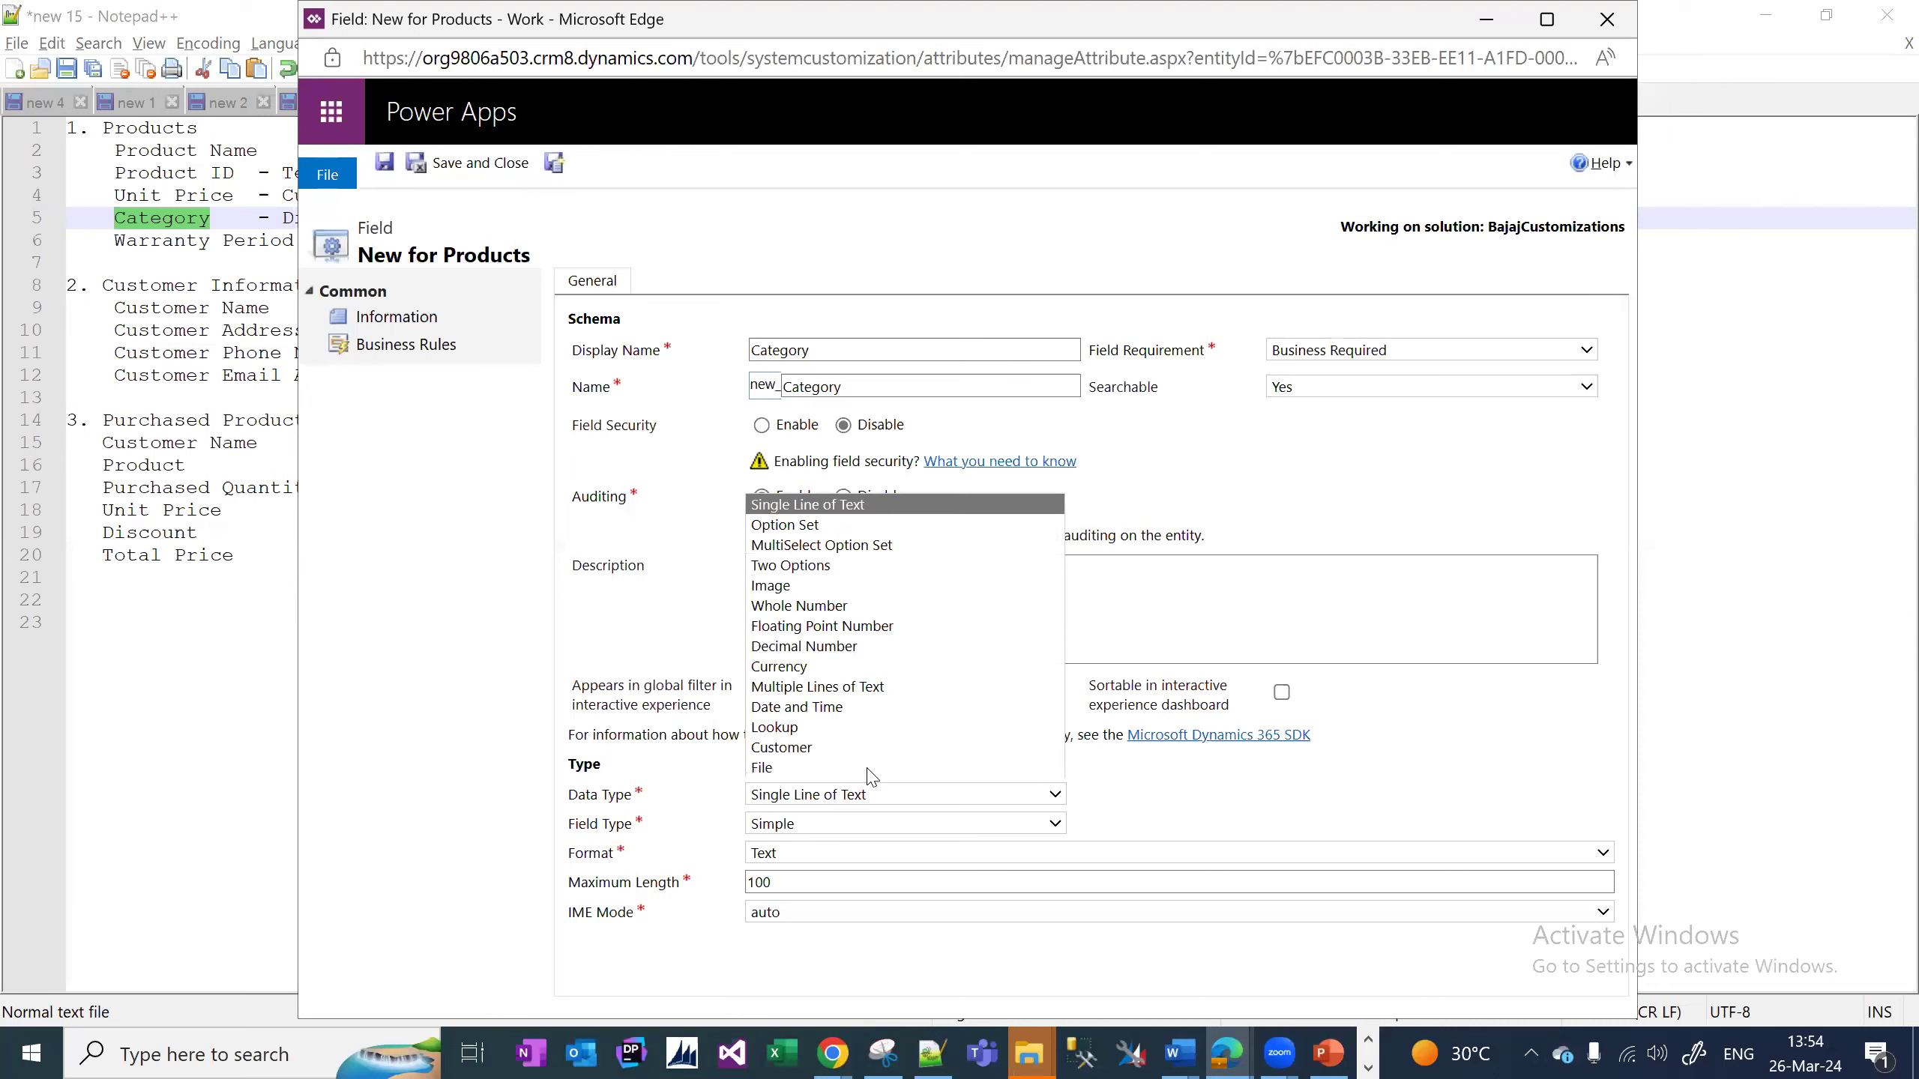
click(807, 538)
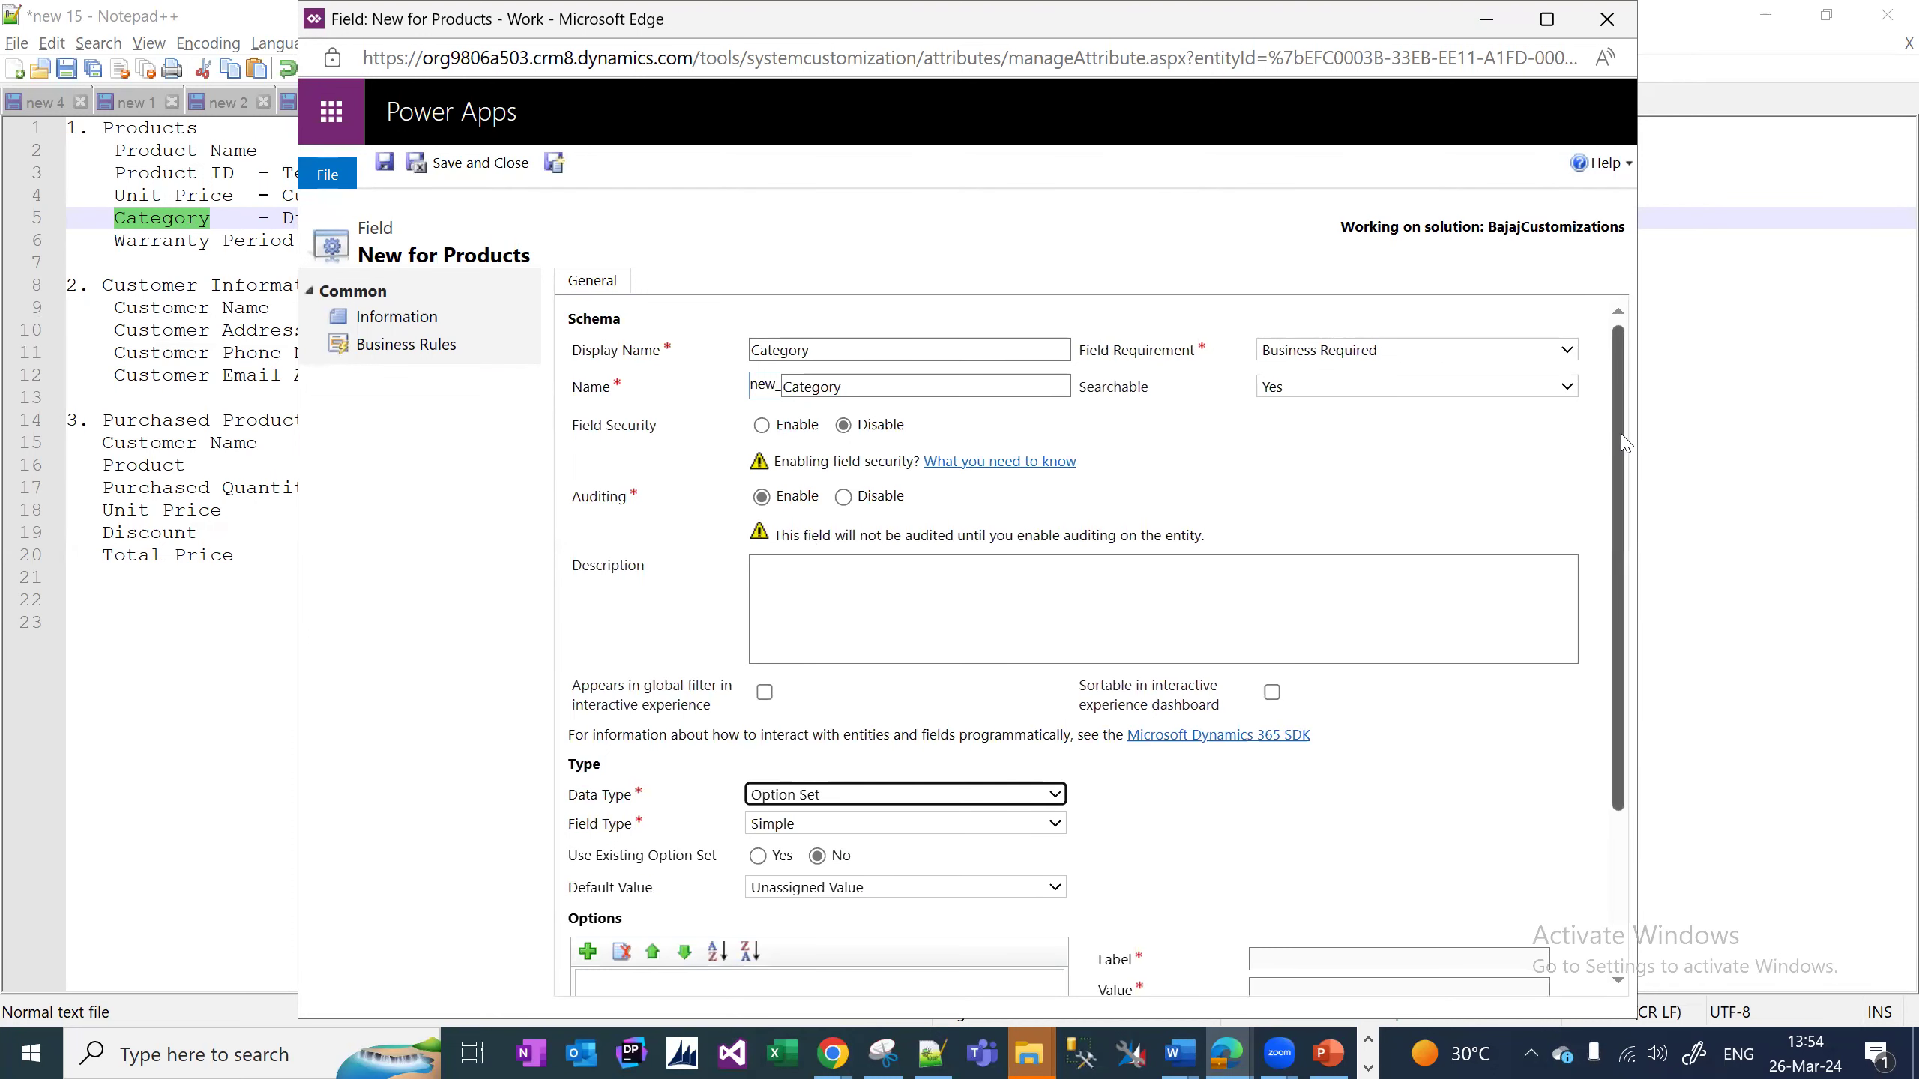
drag(1627, 446, 1654, 646)
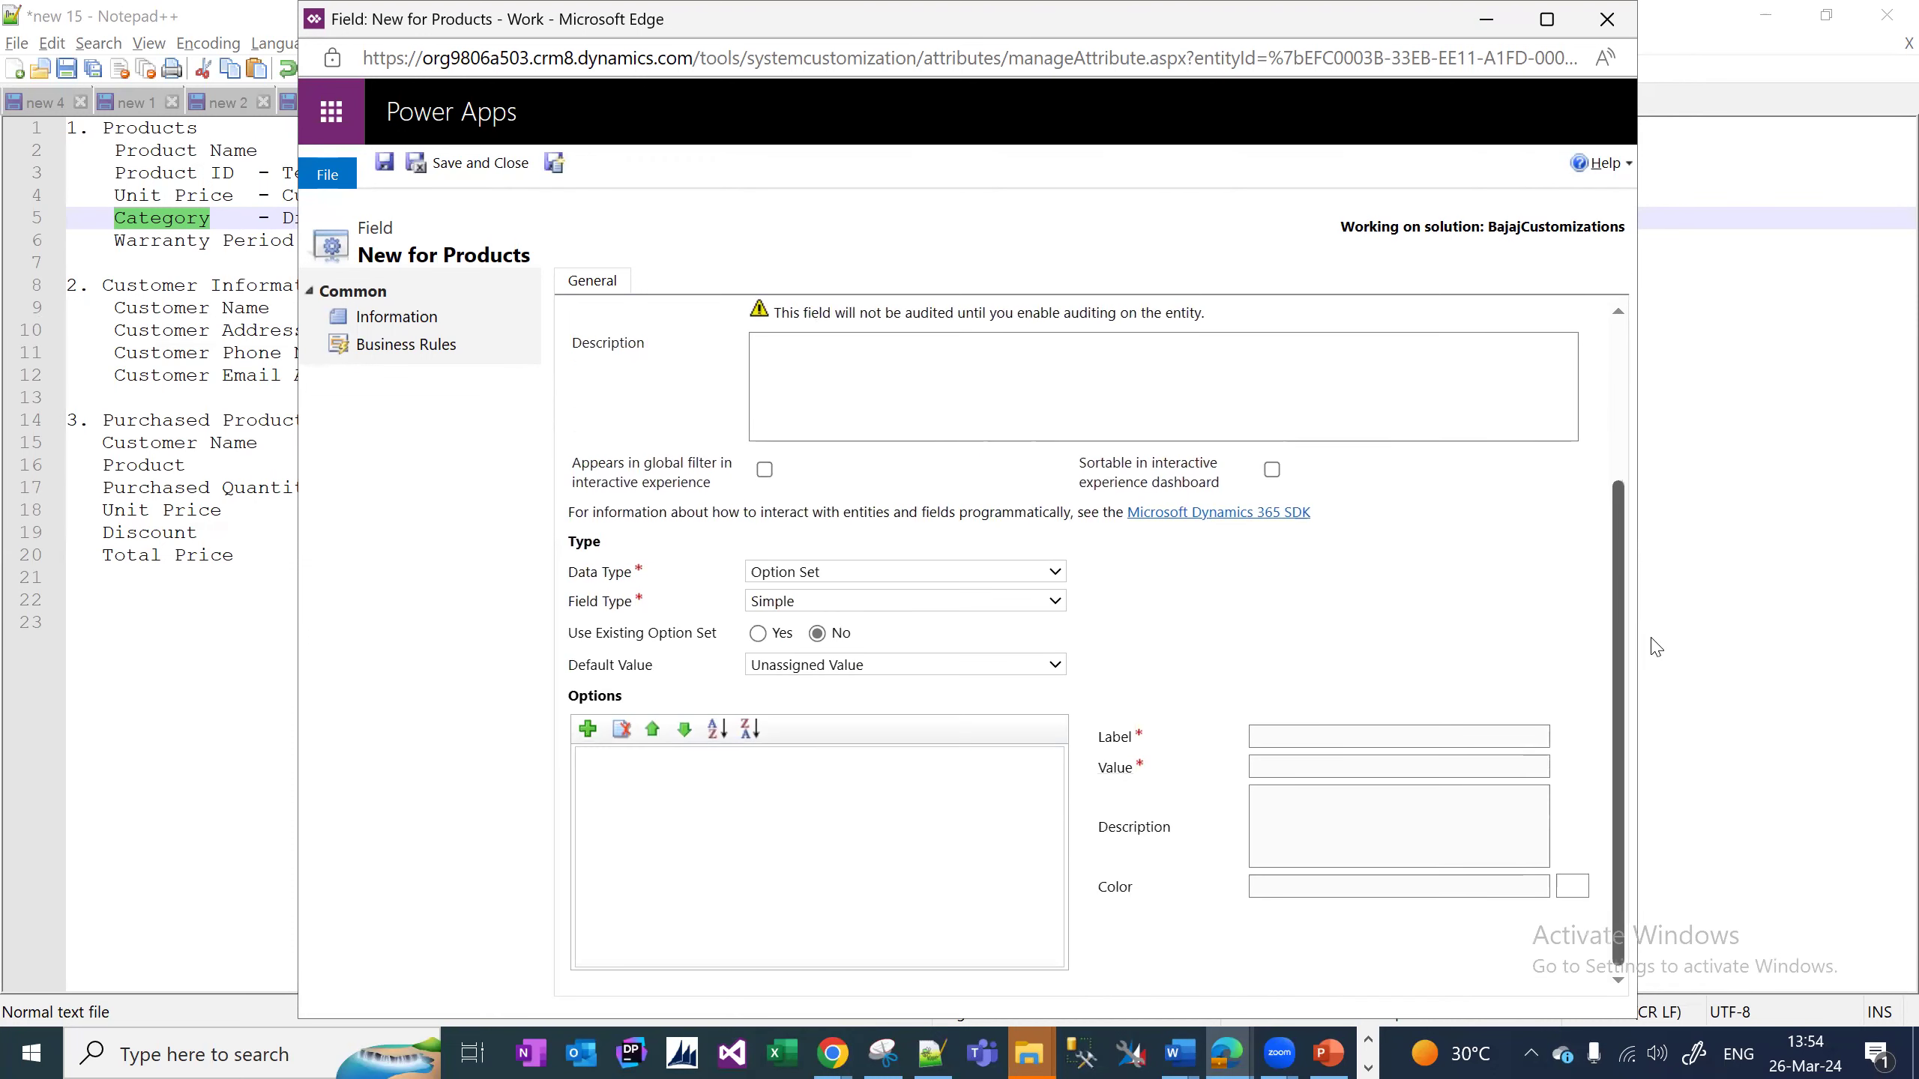
Add the first two options, labelled Mobiles and Laptops.
click(587, 729)
click(588, 729)
click(597, 759)
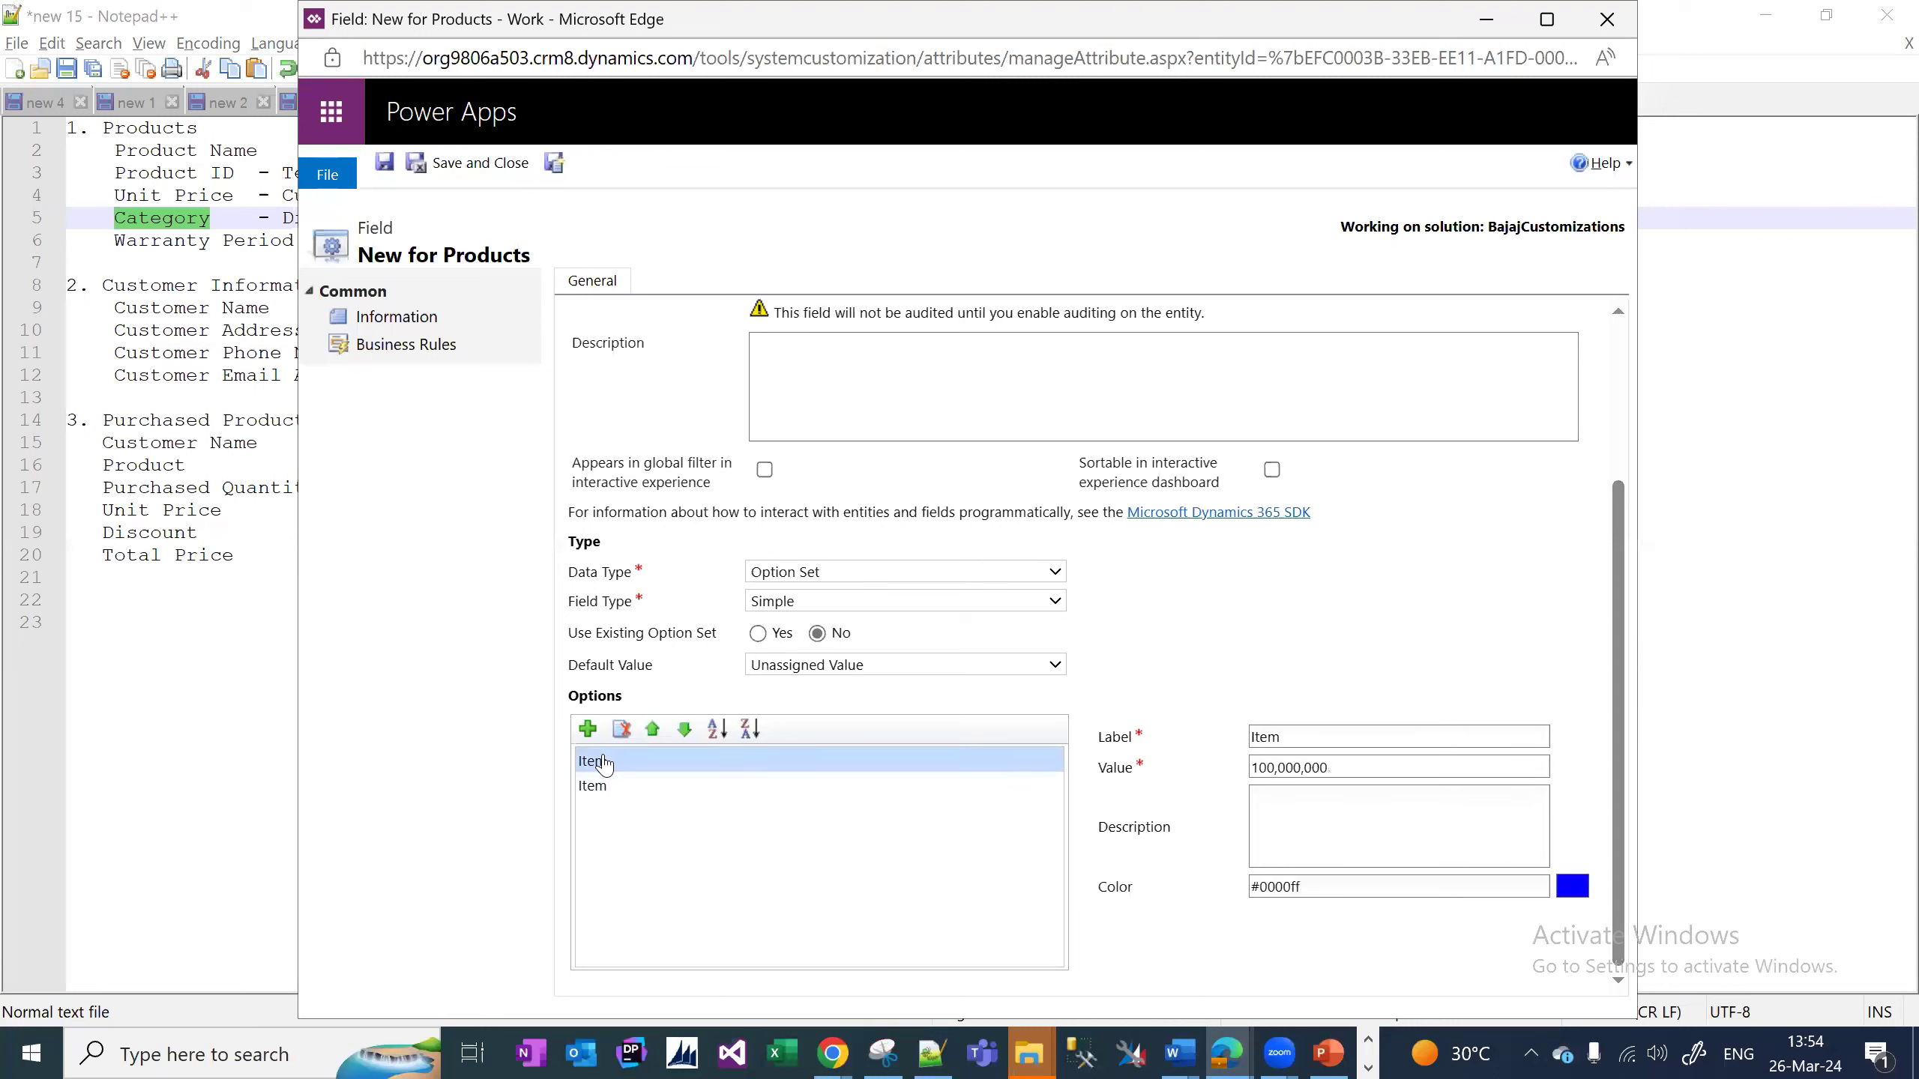
click(1304, 735)
text(Mobiles)
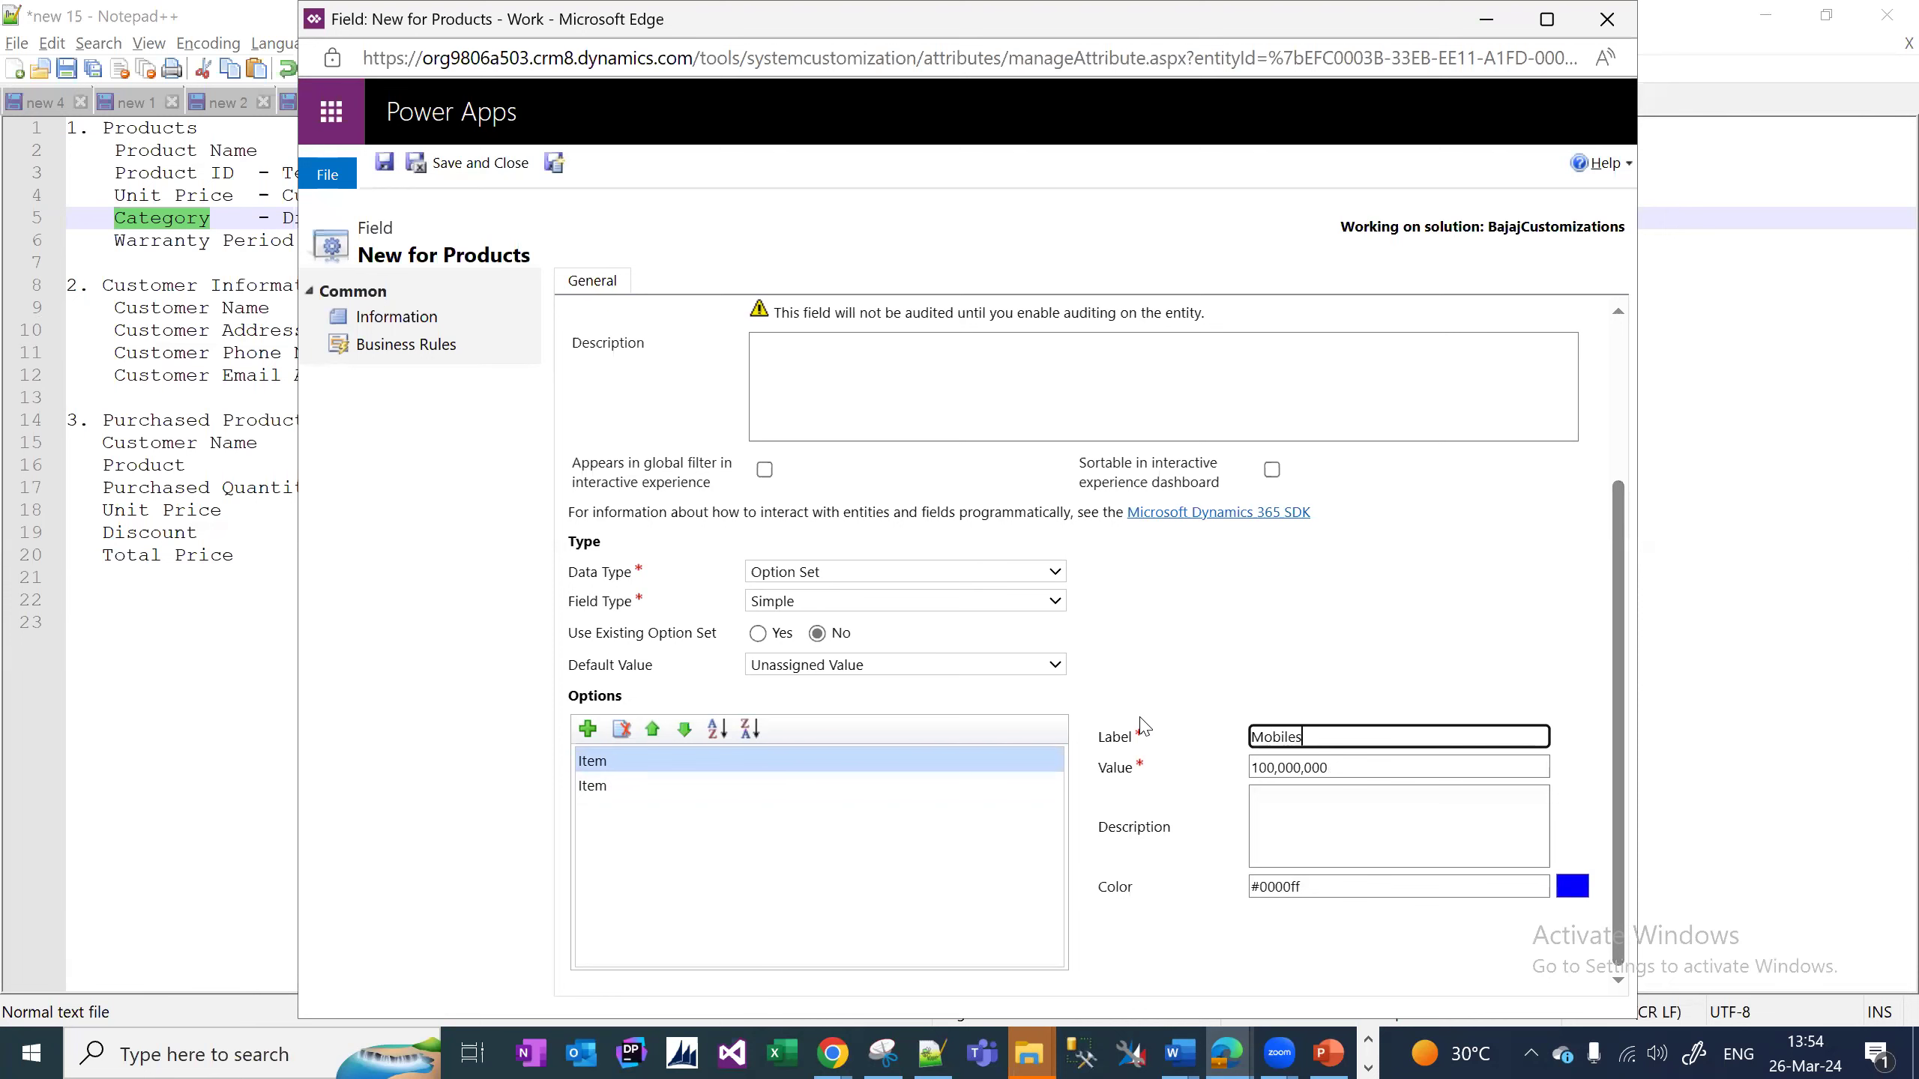
click(643, 786)
click(1297, 734)
text(Laptops)
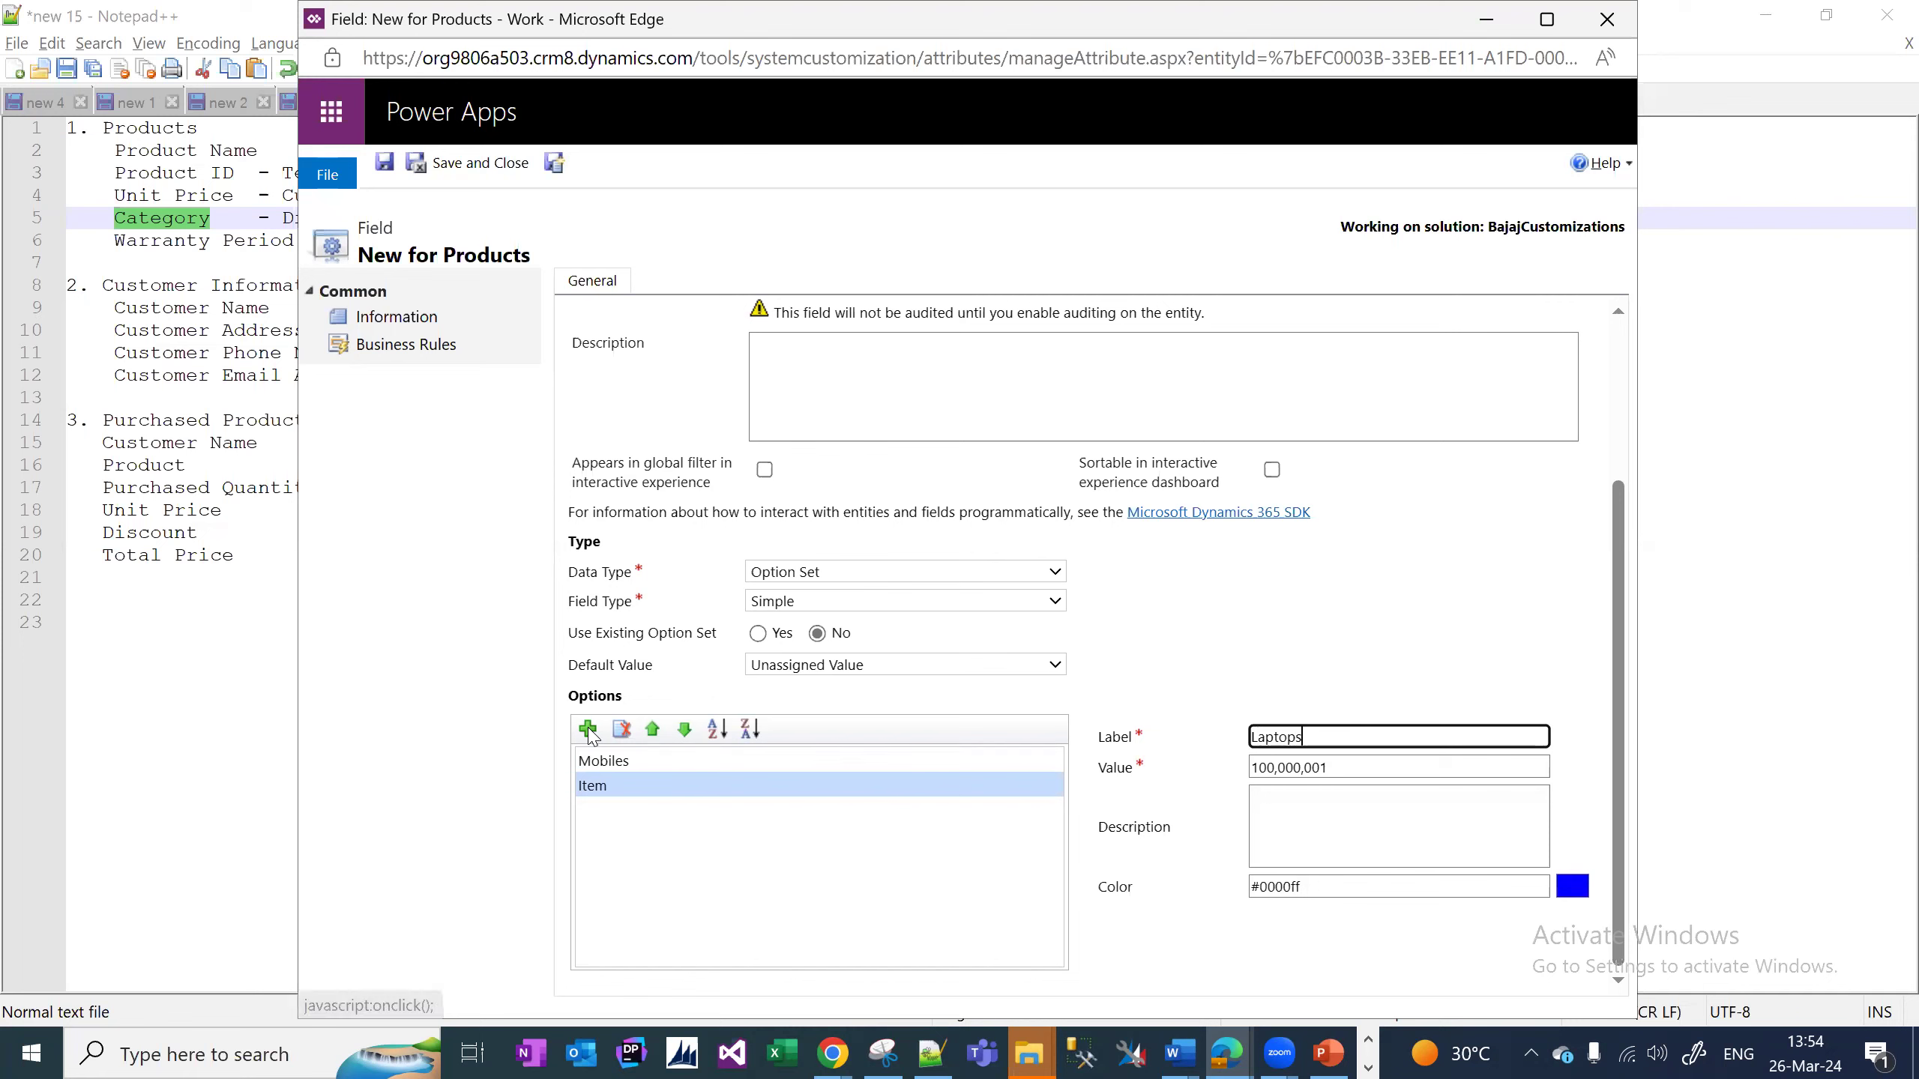
Add the Home Appliances and Others options, then save and start another field.
click(587, 729)
click(1323, 736)
text(Home Ap)
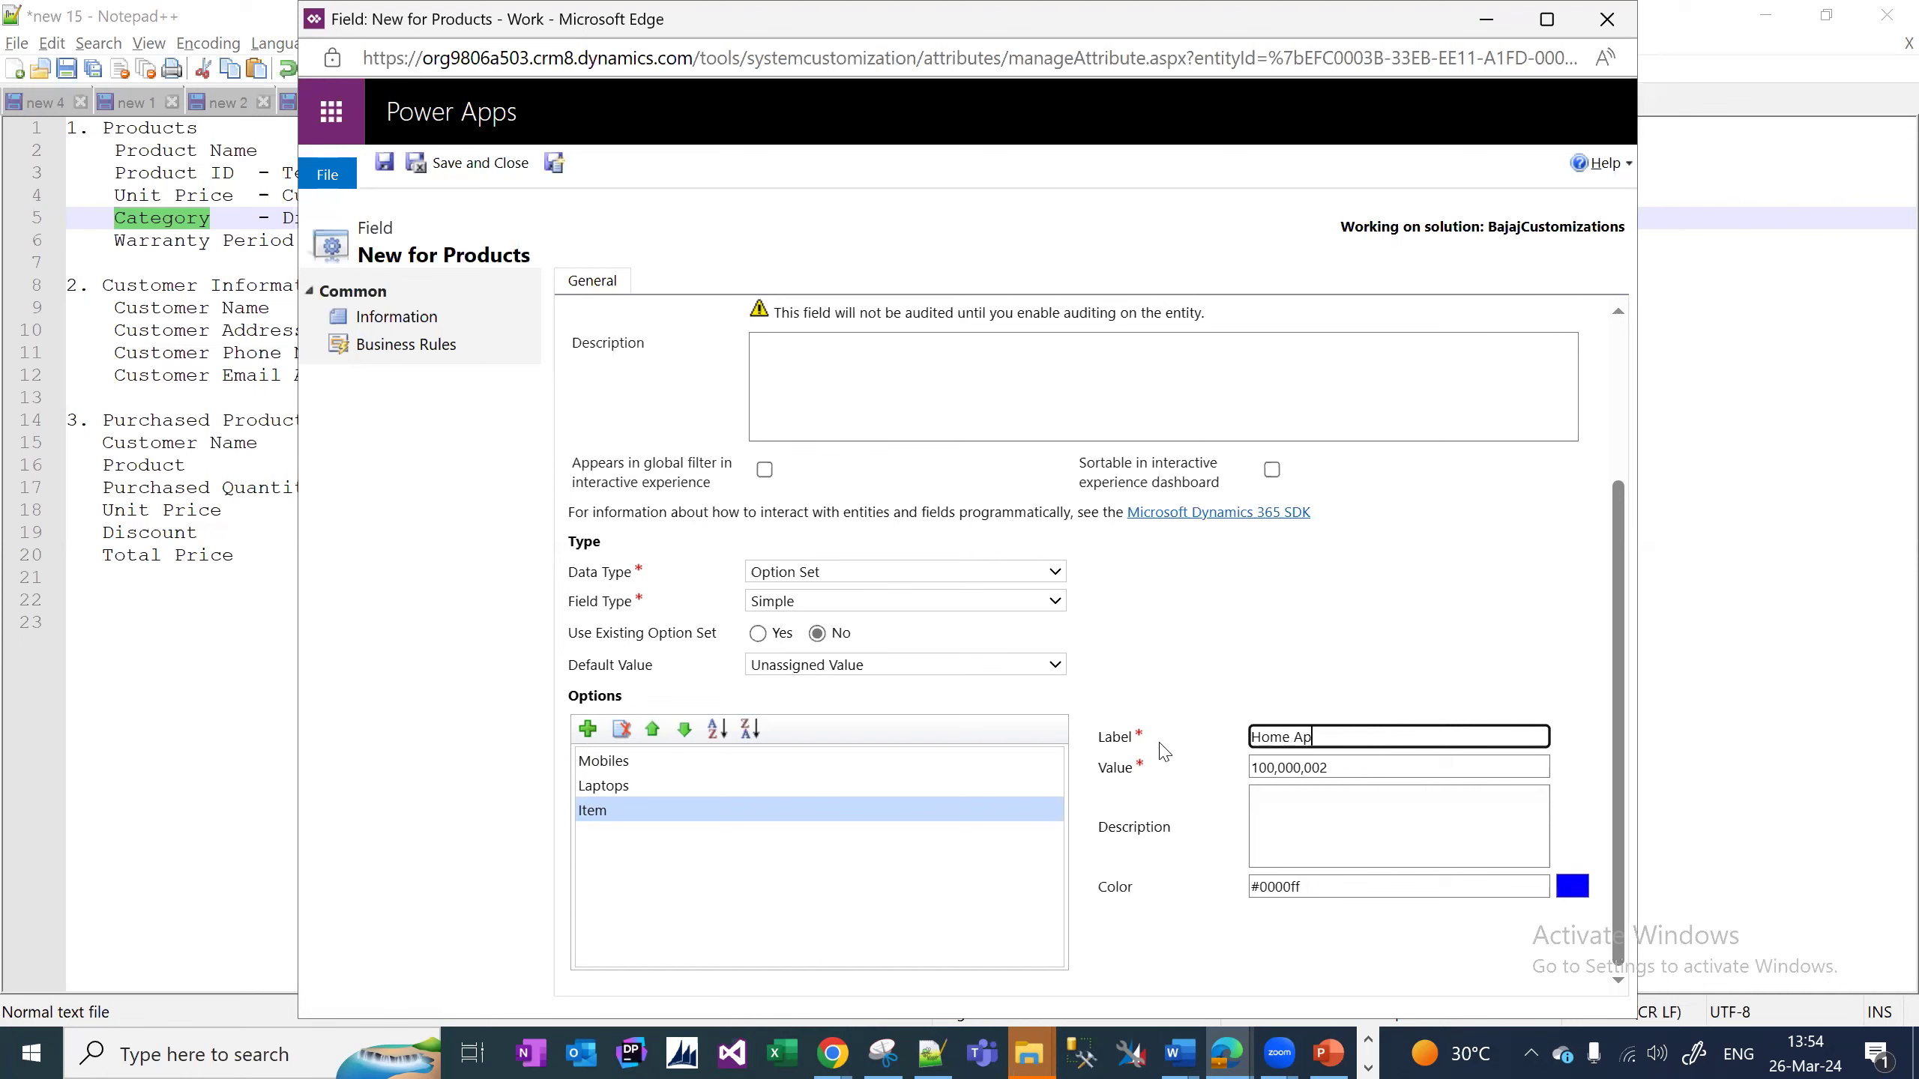
text(pliances)
click(587, 728)
click(1301, 736)
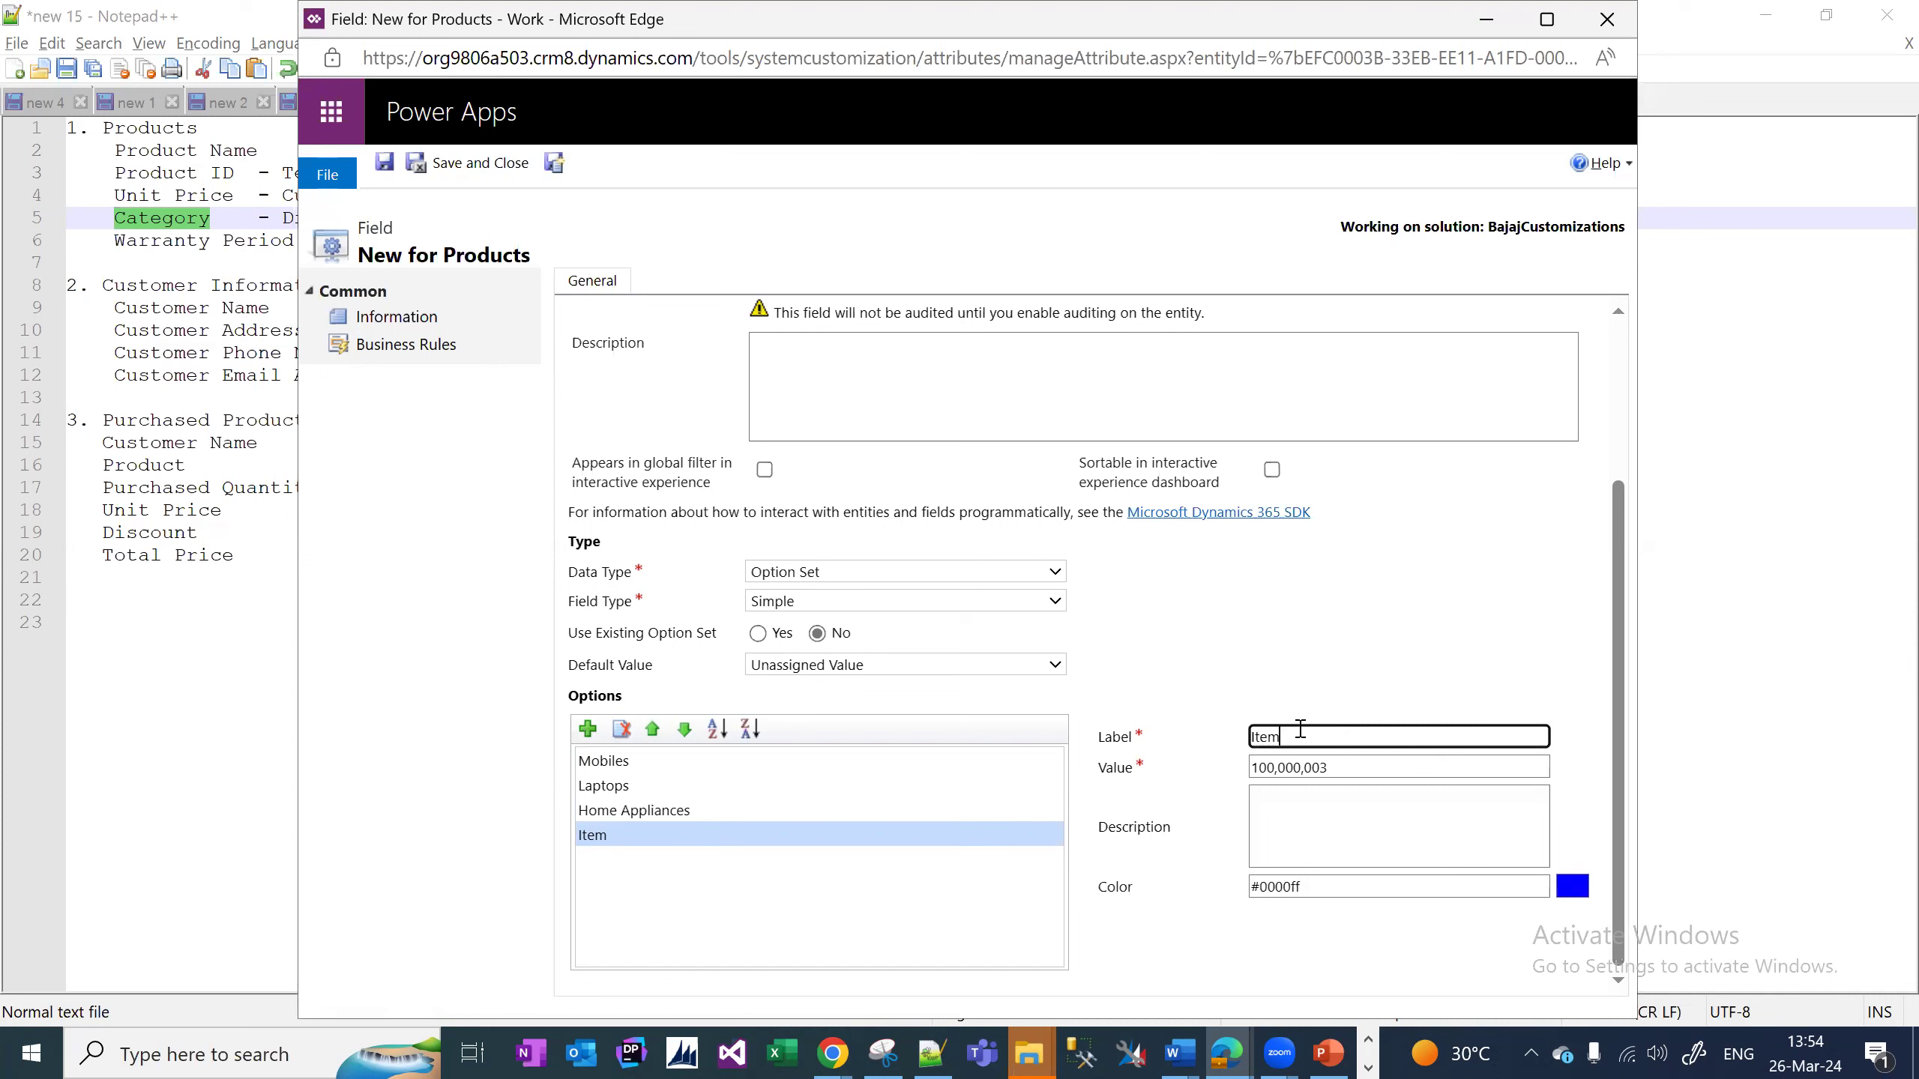
text(Others)
click(639, 898)
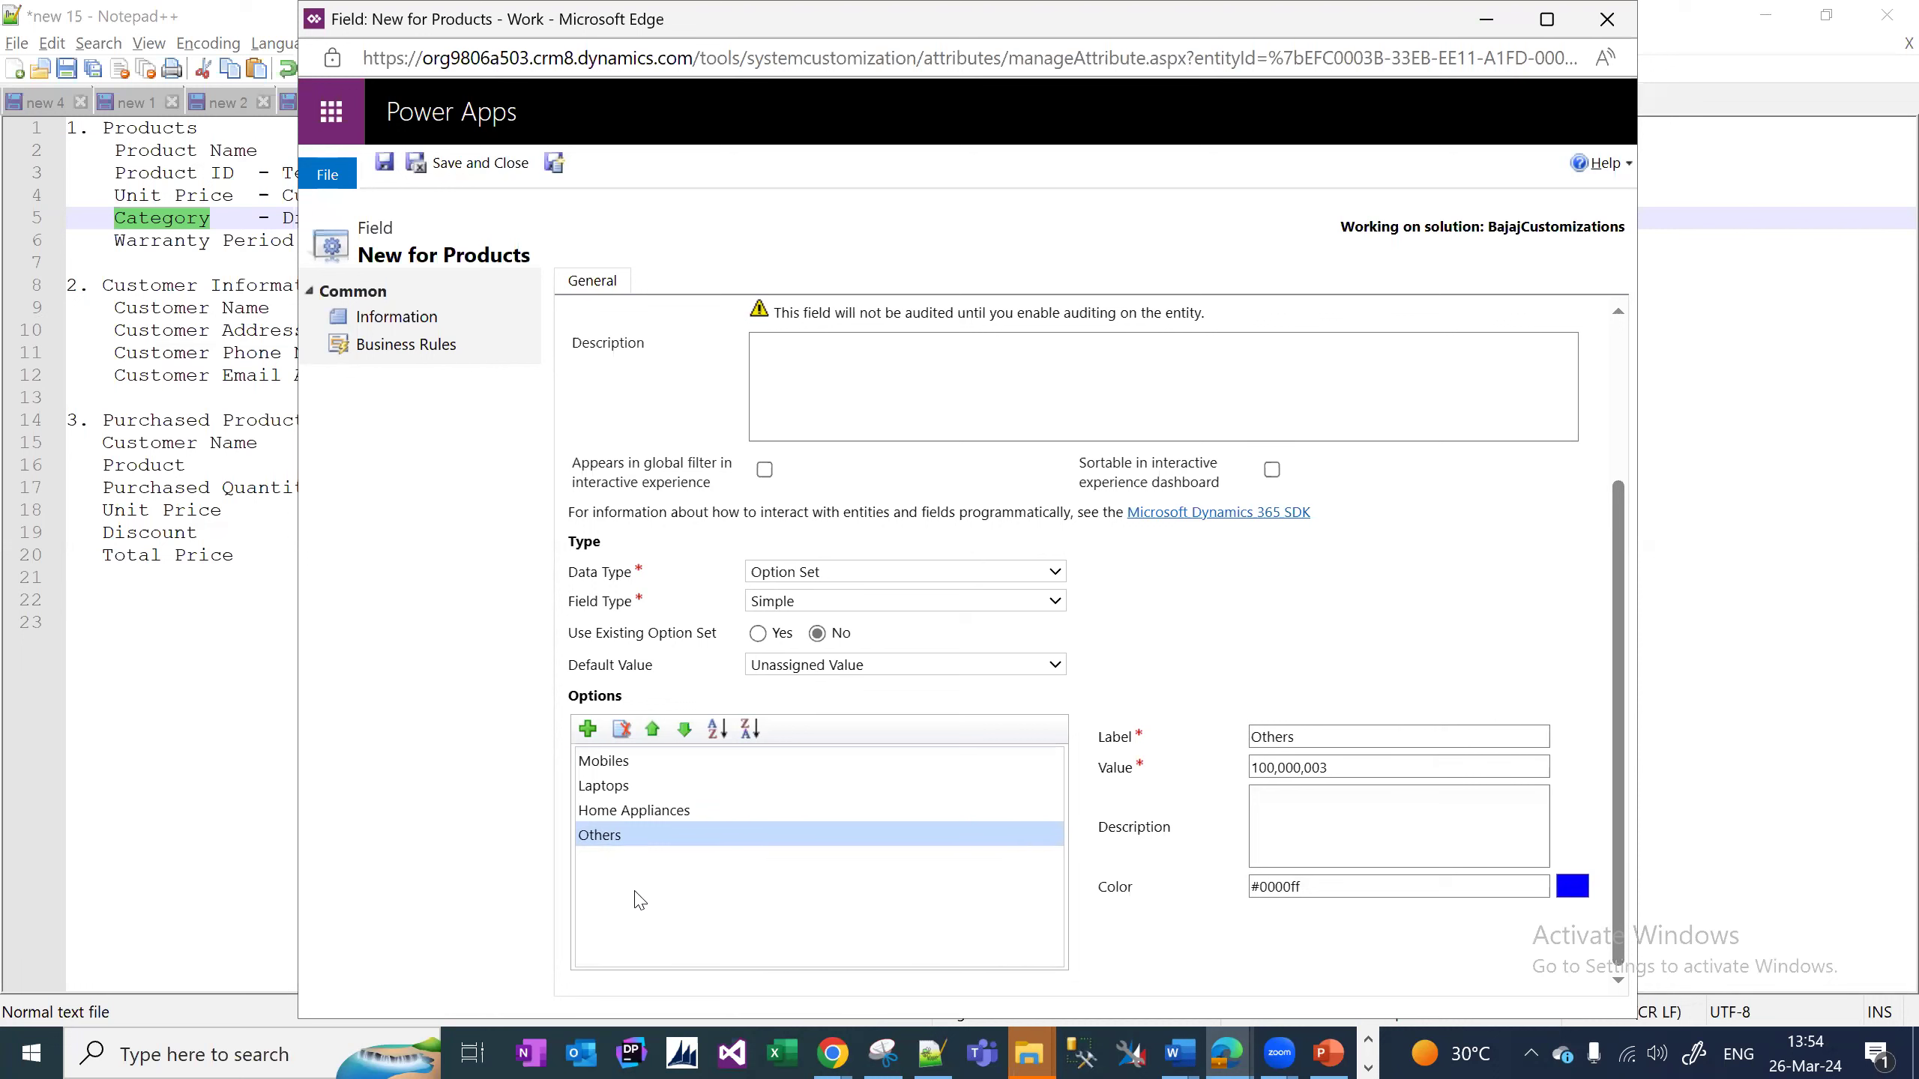
click(505, 176)
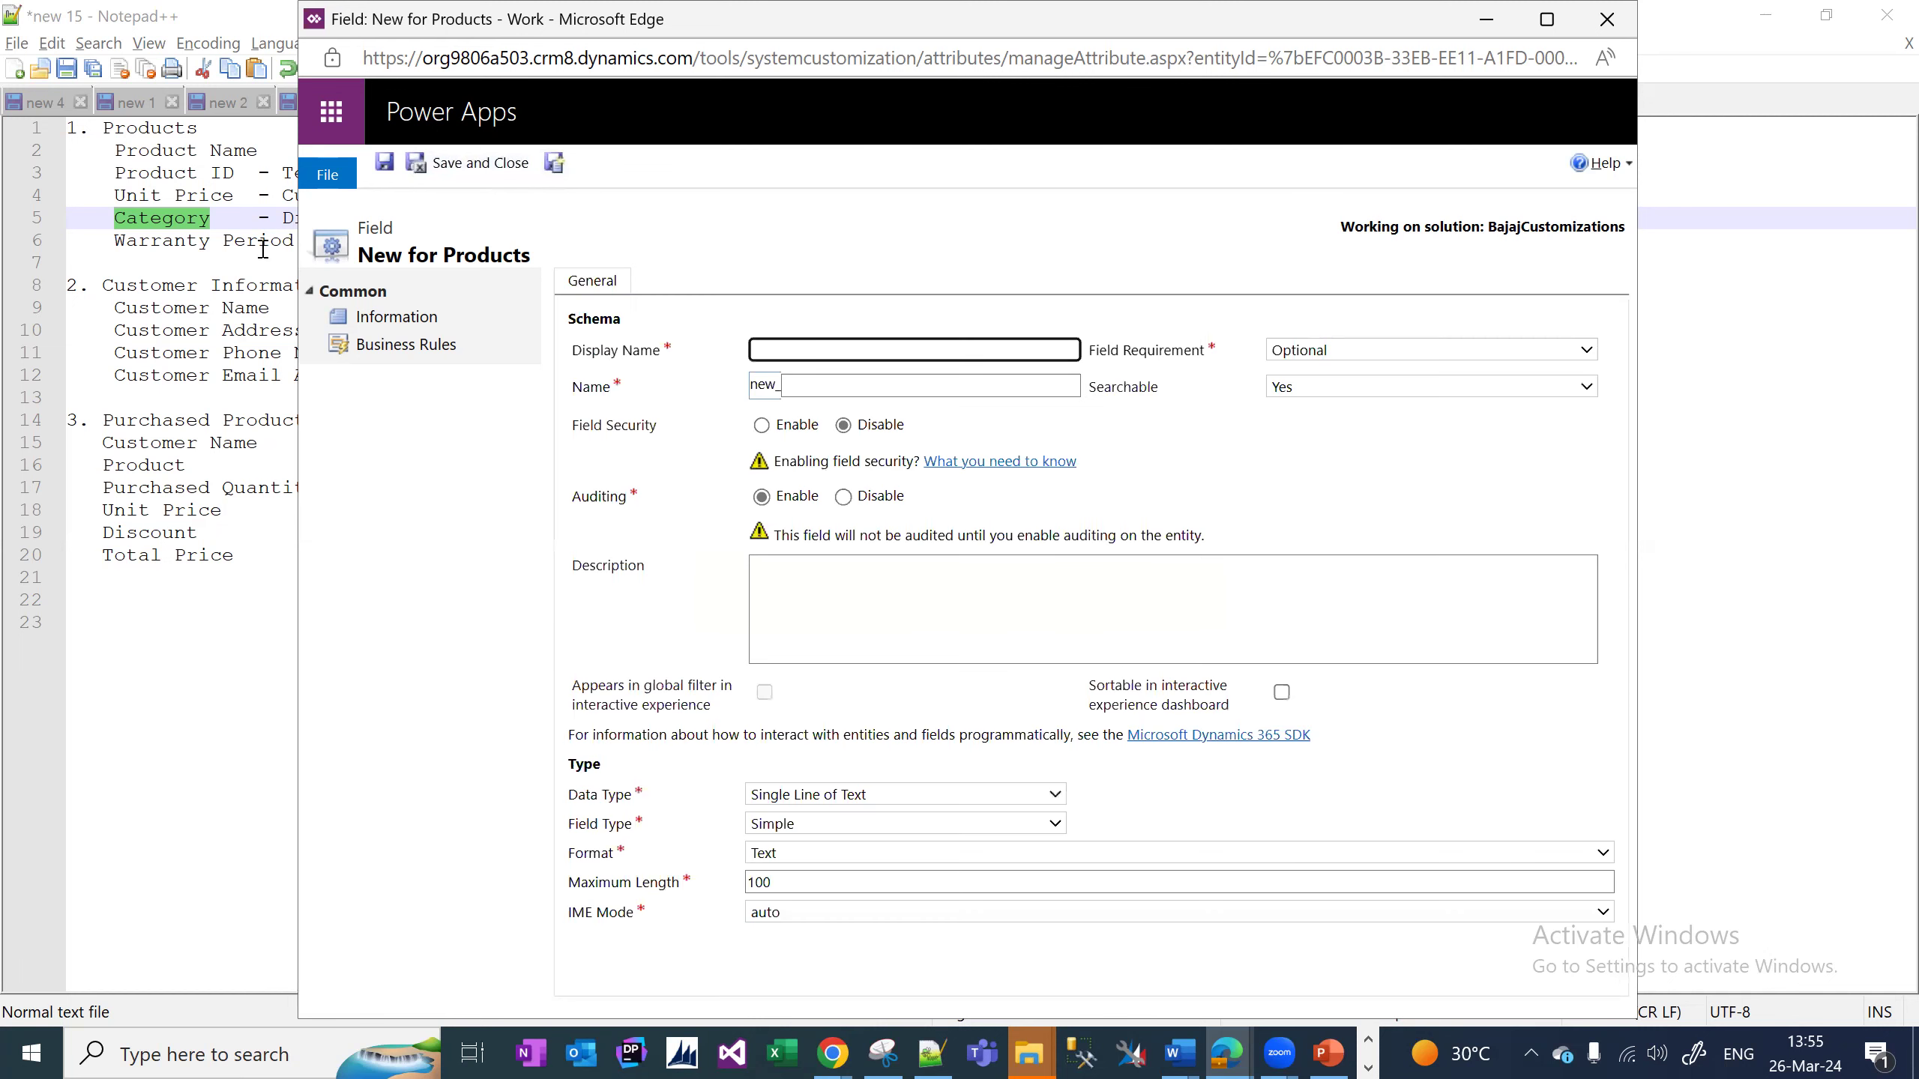
Create the Warranty Period field as Single Line of Text and save and close it.
click(961, 325)
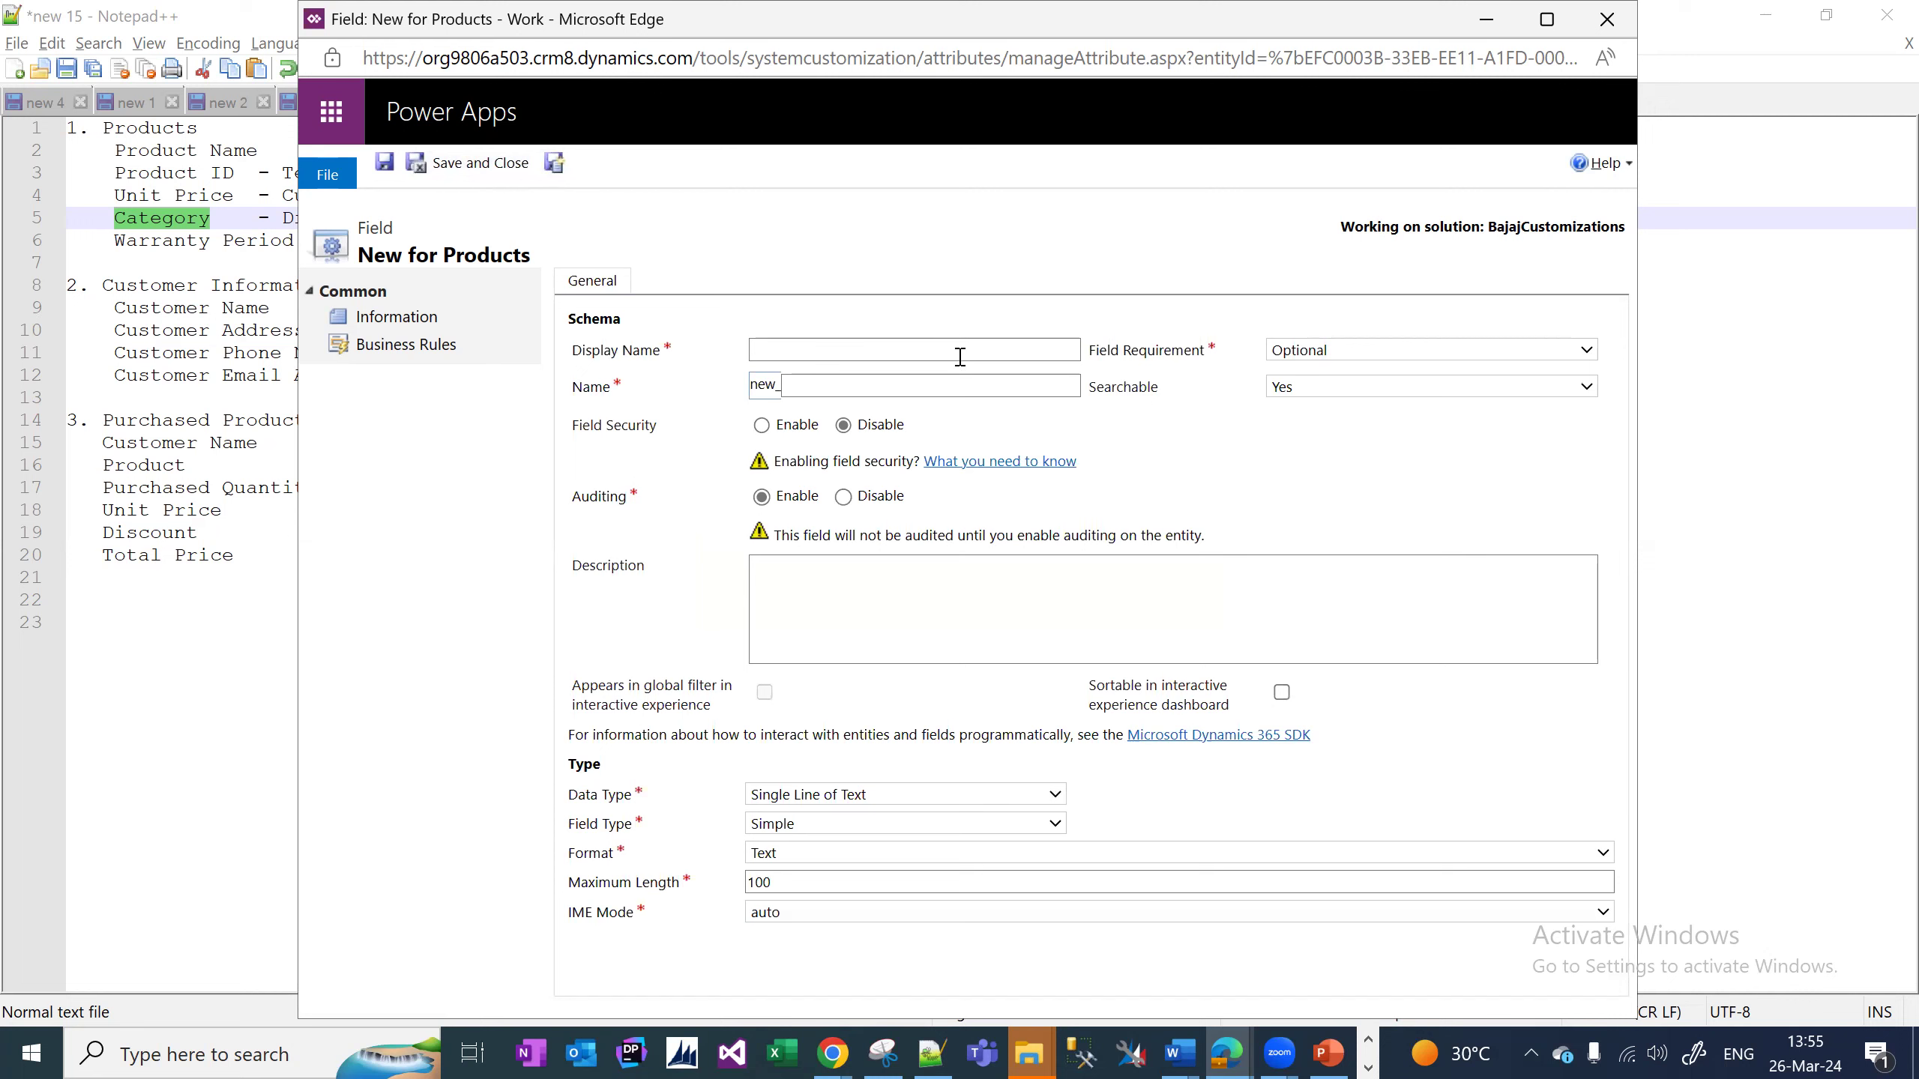
right_click(960, 357)
click(916, 356)
text(Warranty Period)
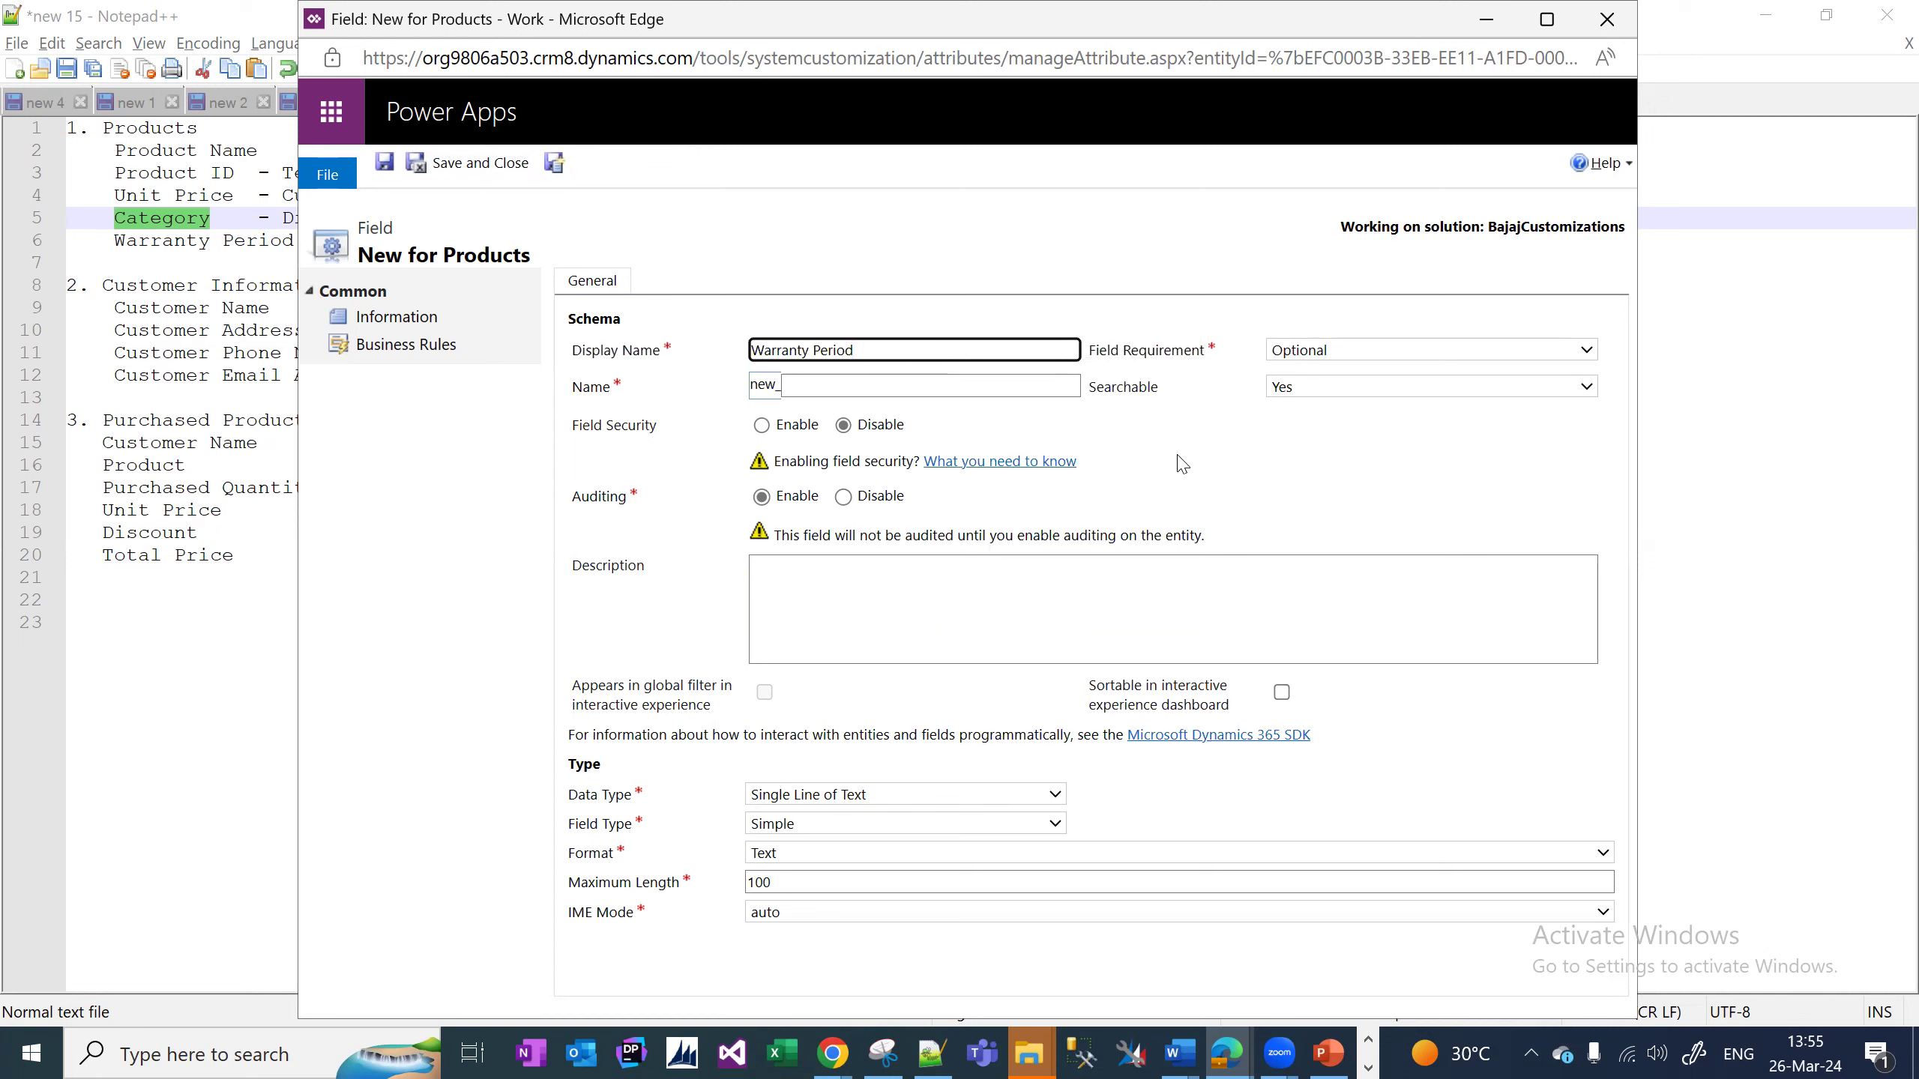
click(925, 795)
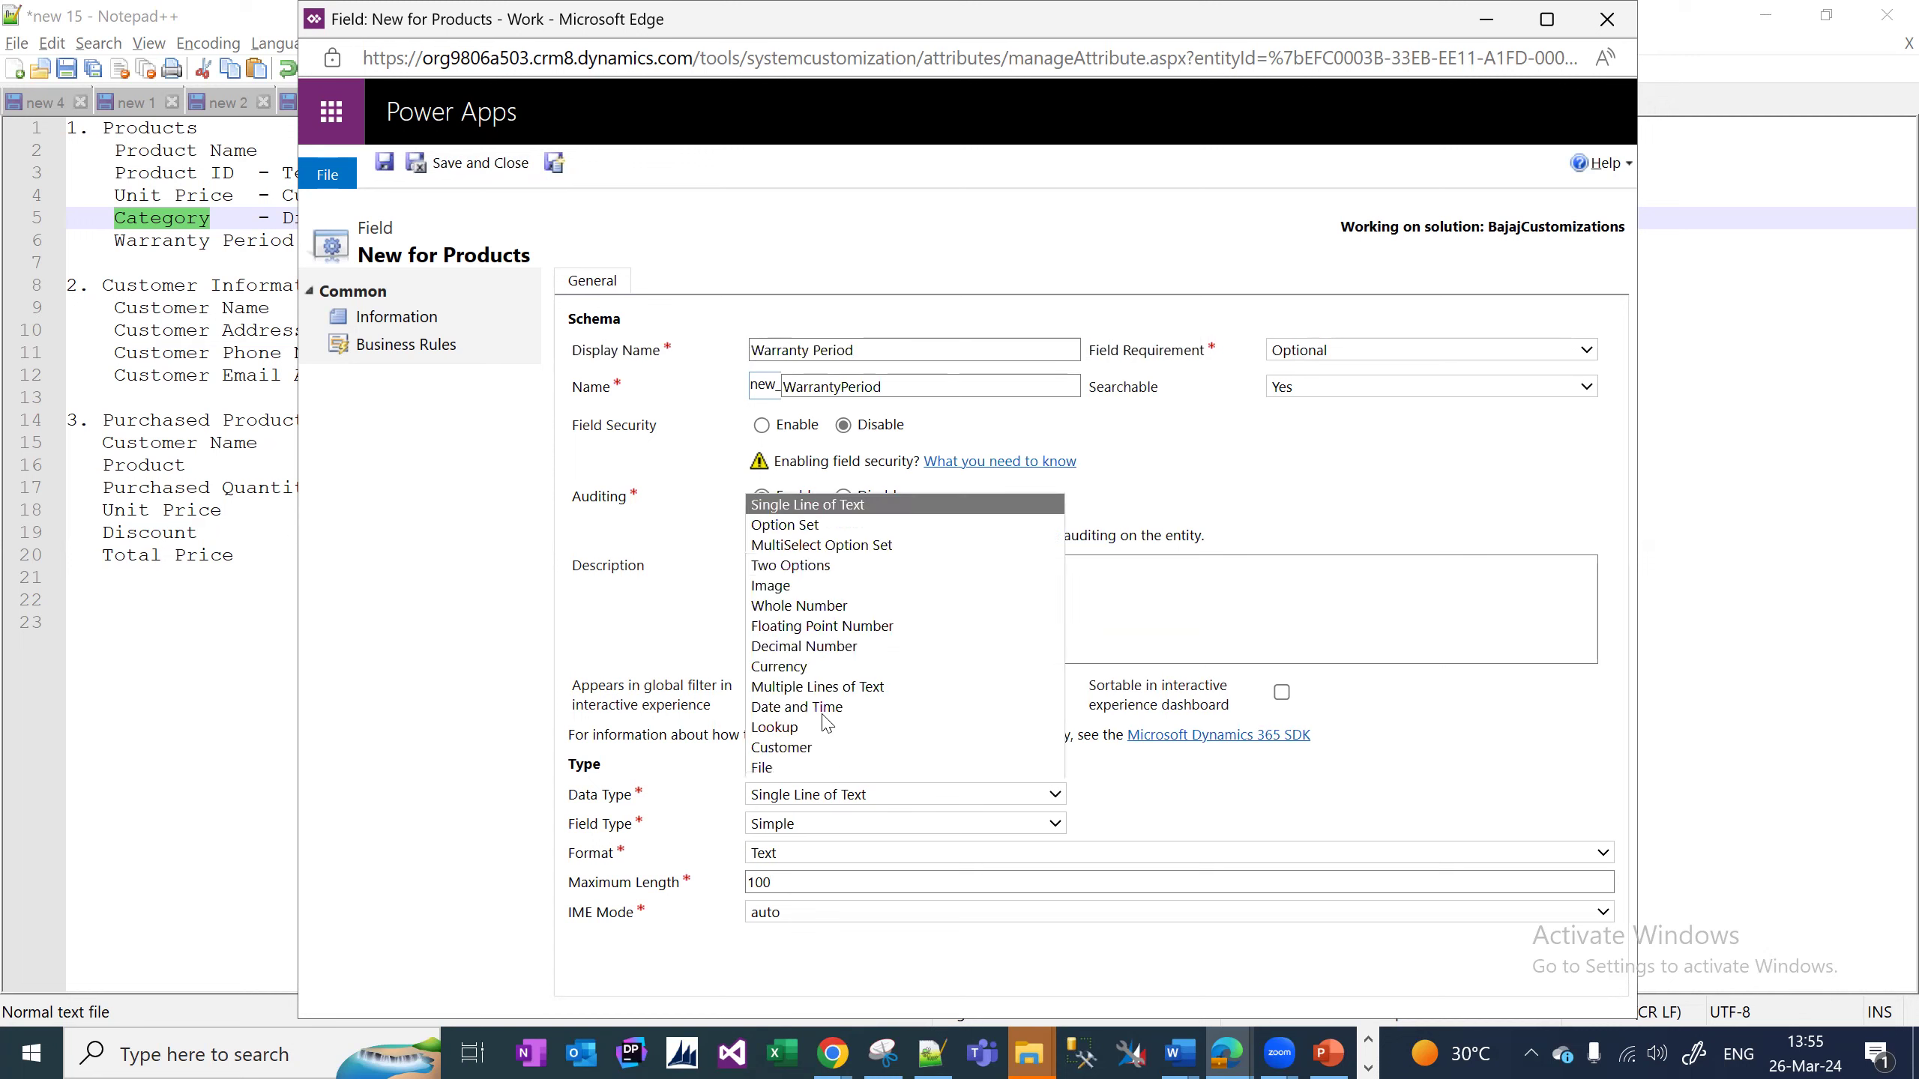
click(847, 505)
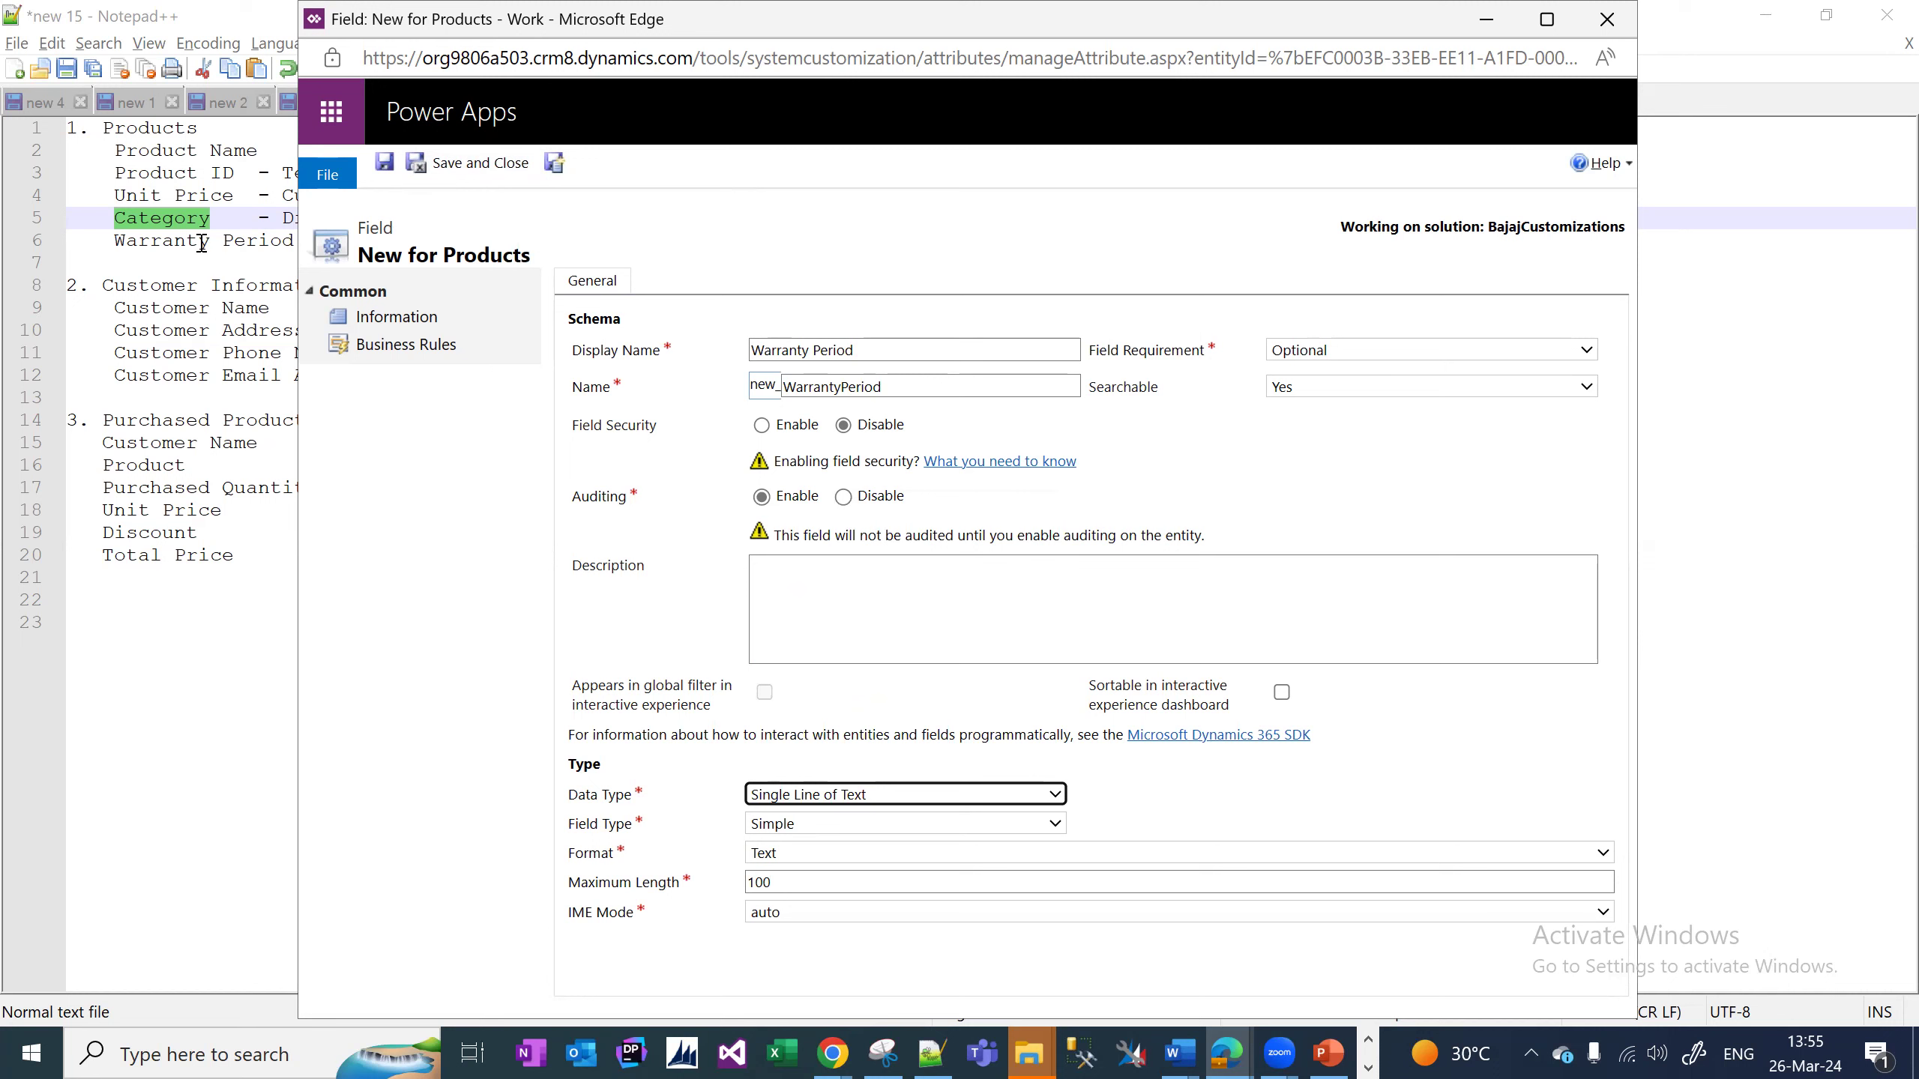
click(474, 168)
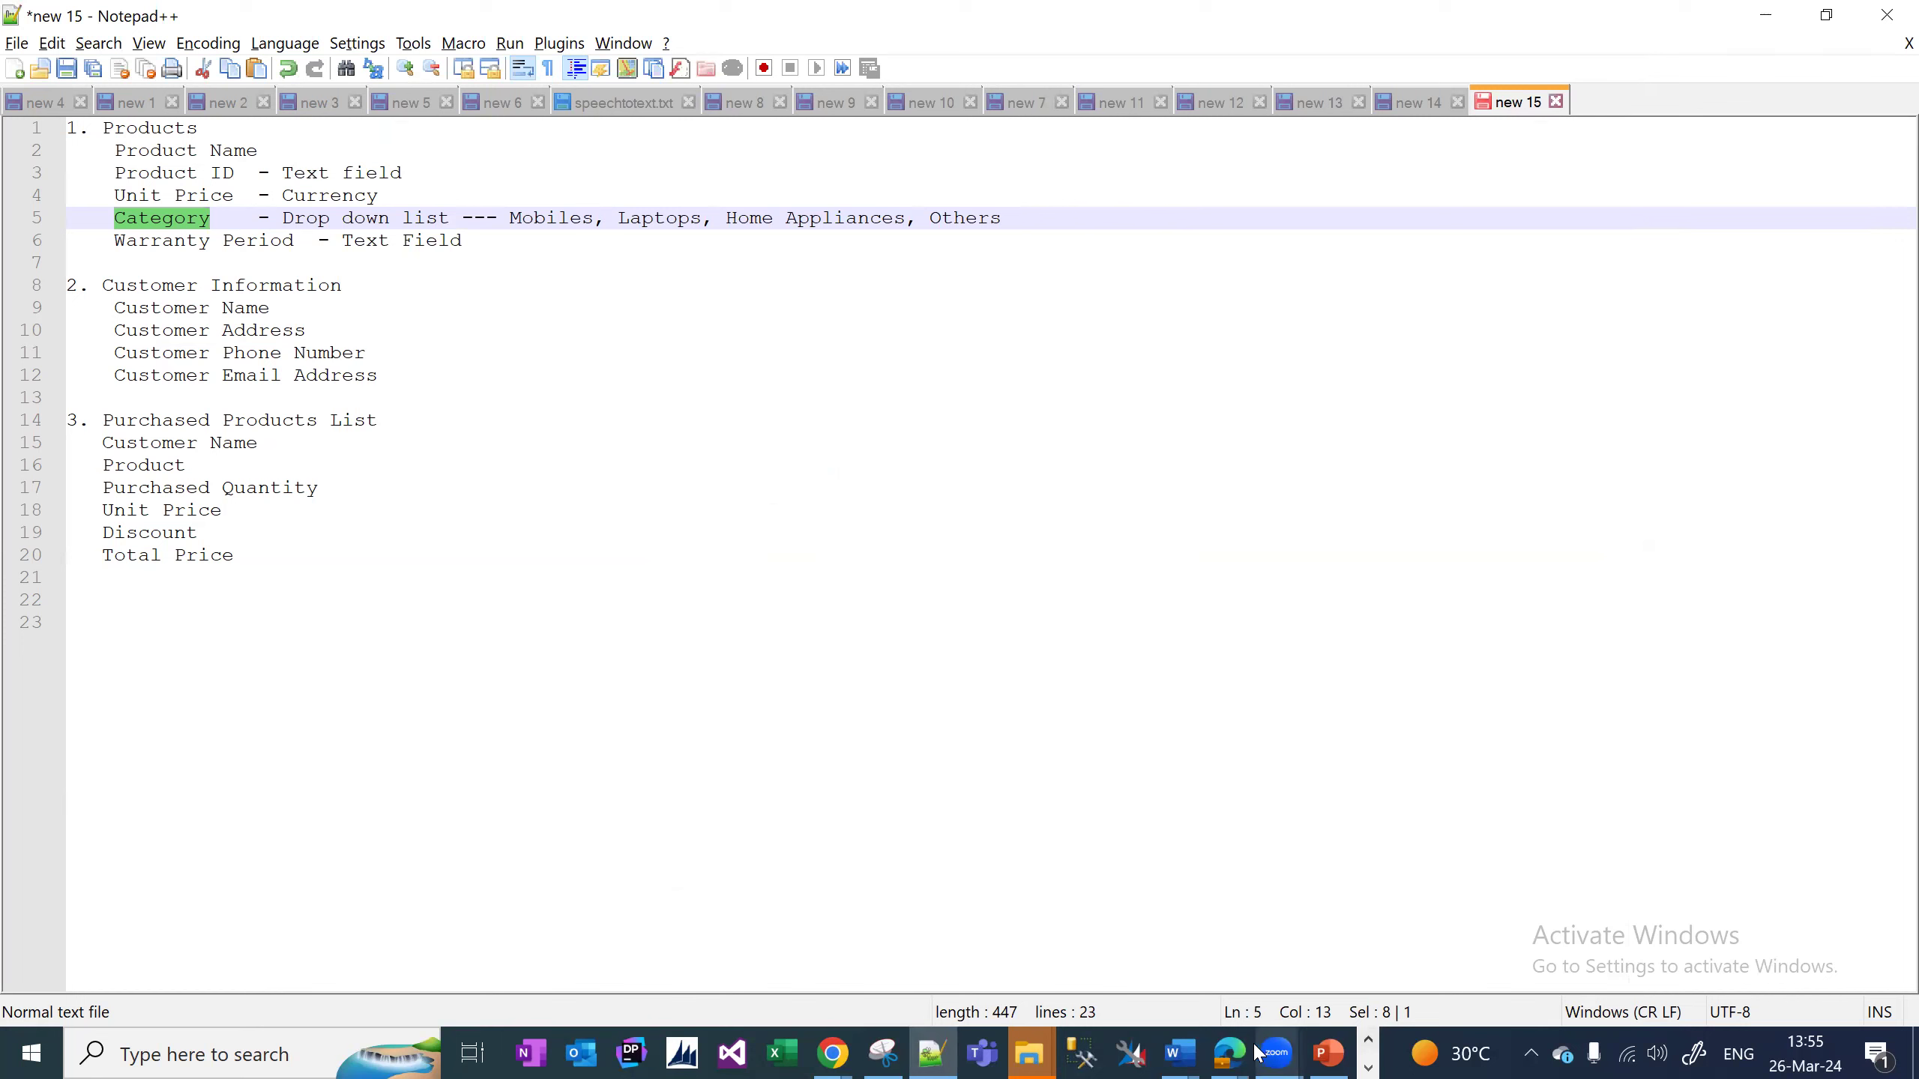
In the solution window, expand Entities > Products, list its Forms, and widen the Form Type column.
mouse_move(1244, 1055)
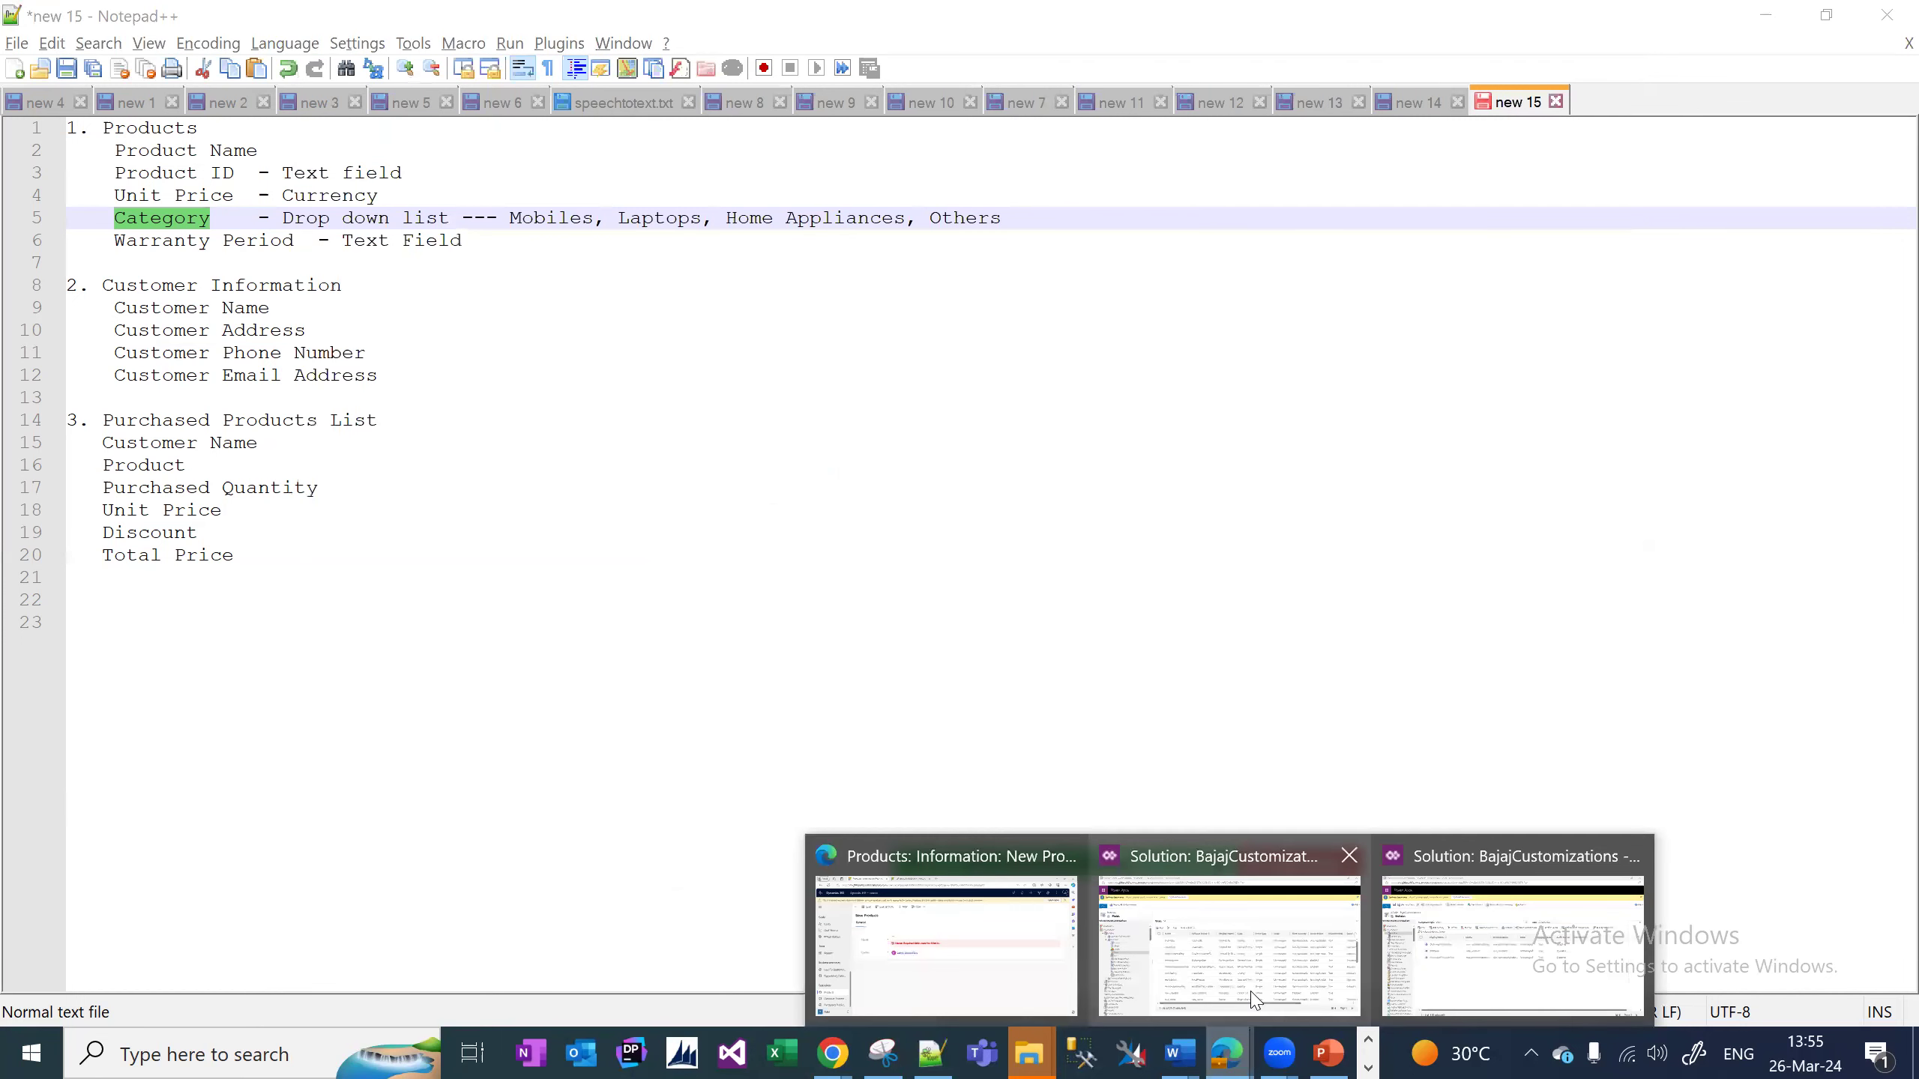
click(1430, 991)
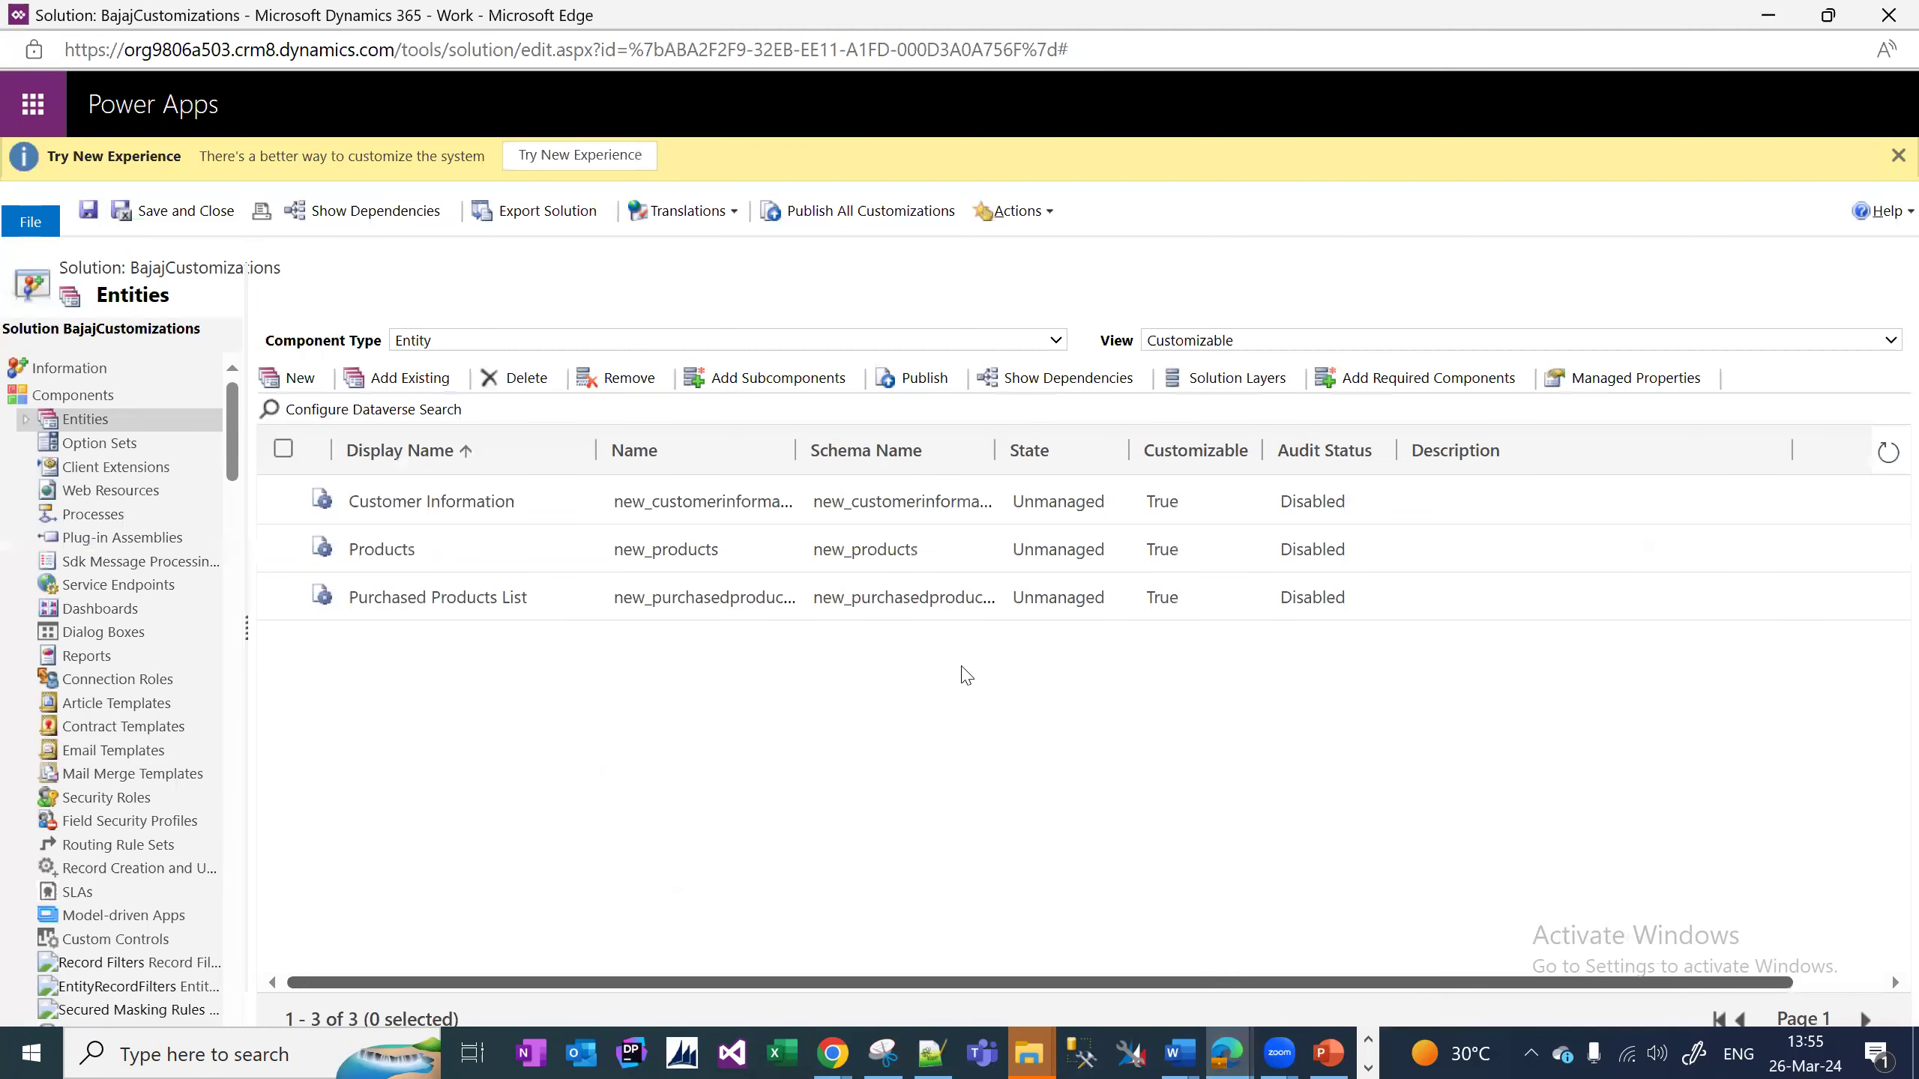
click(26, 422)
click(71, 470)
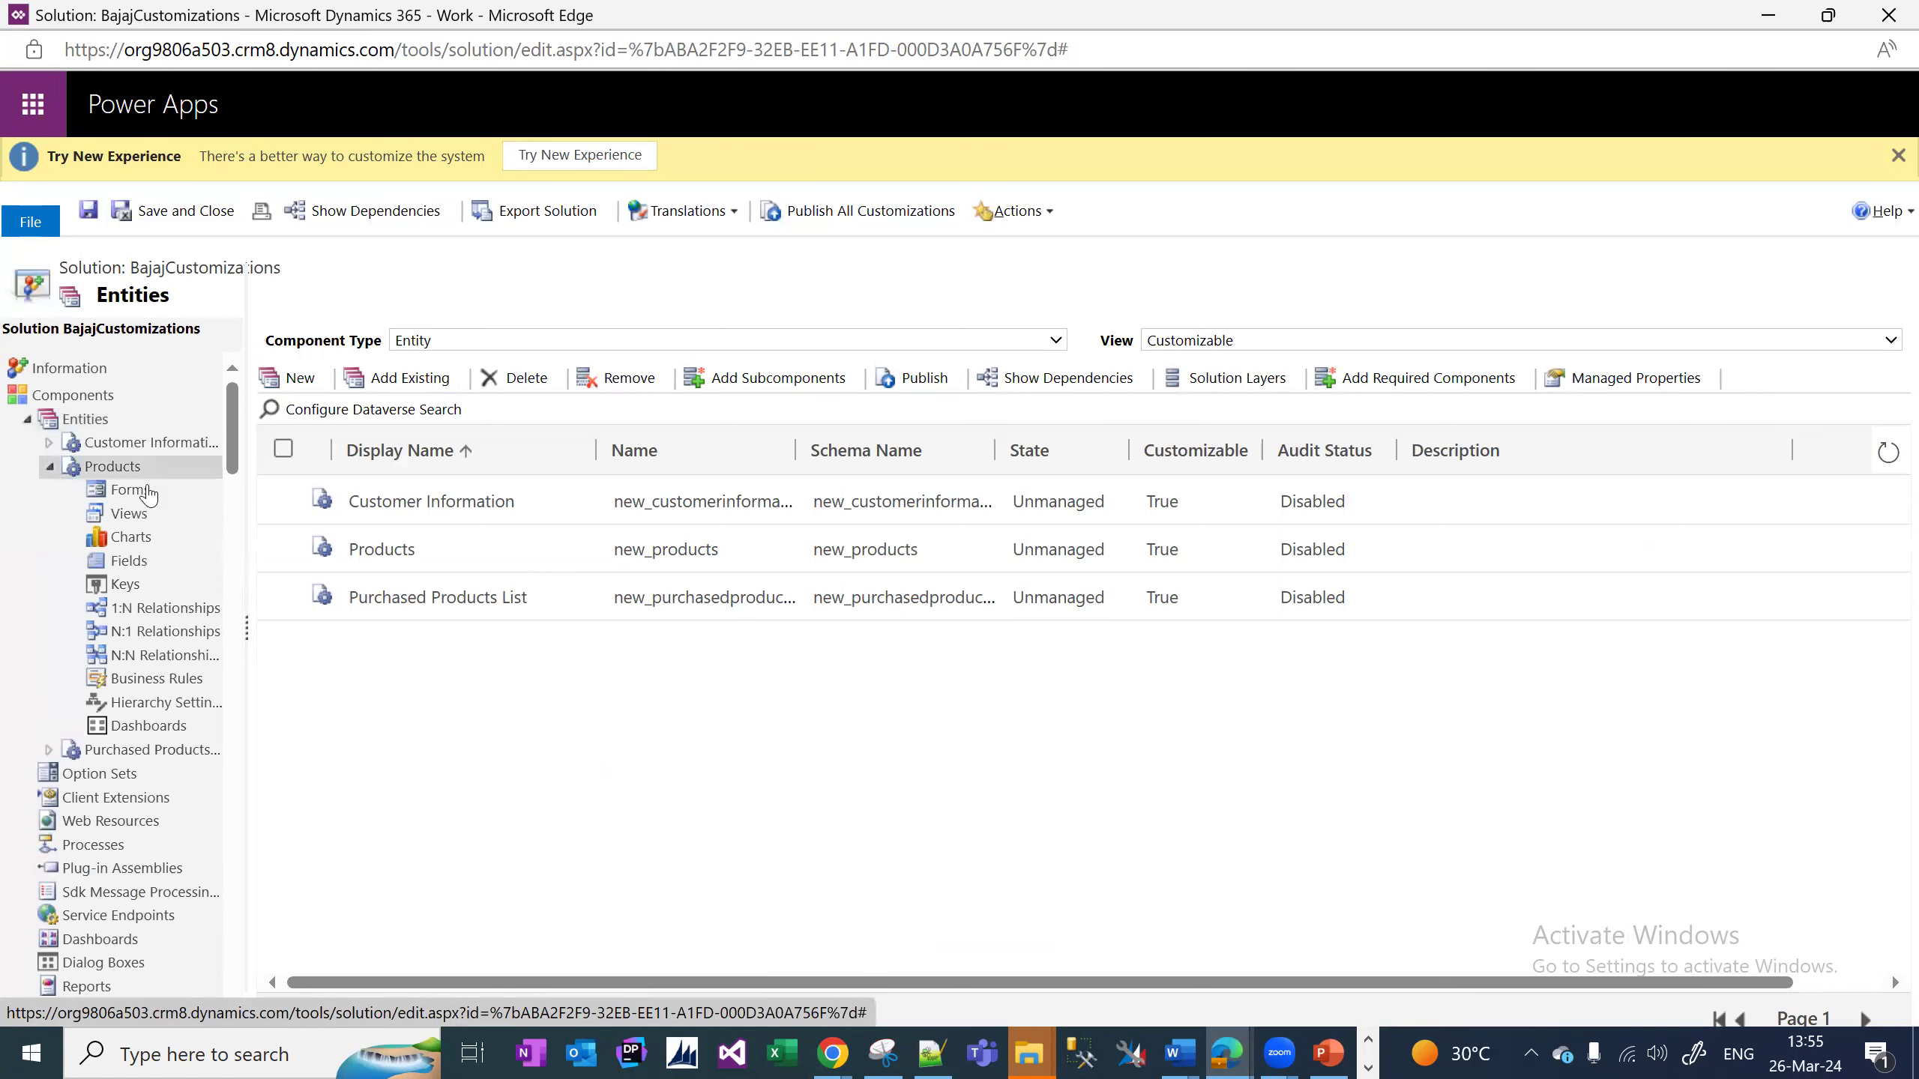
click(50, 470)
click(48, 467)
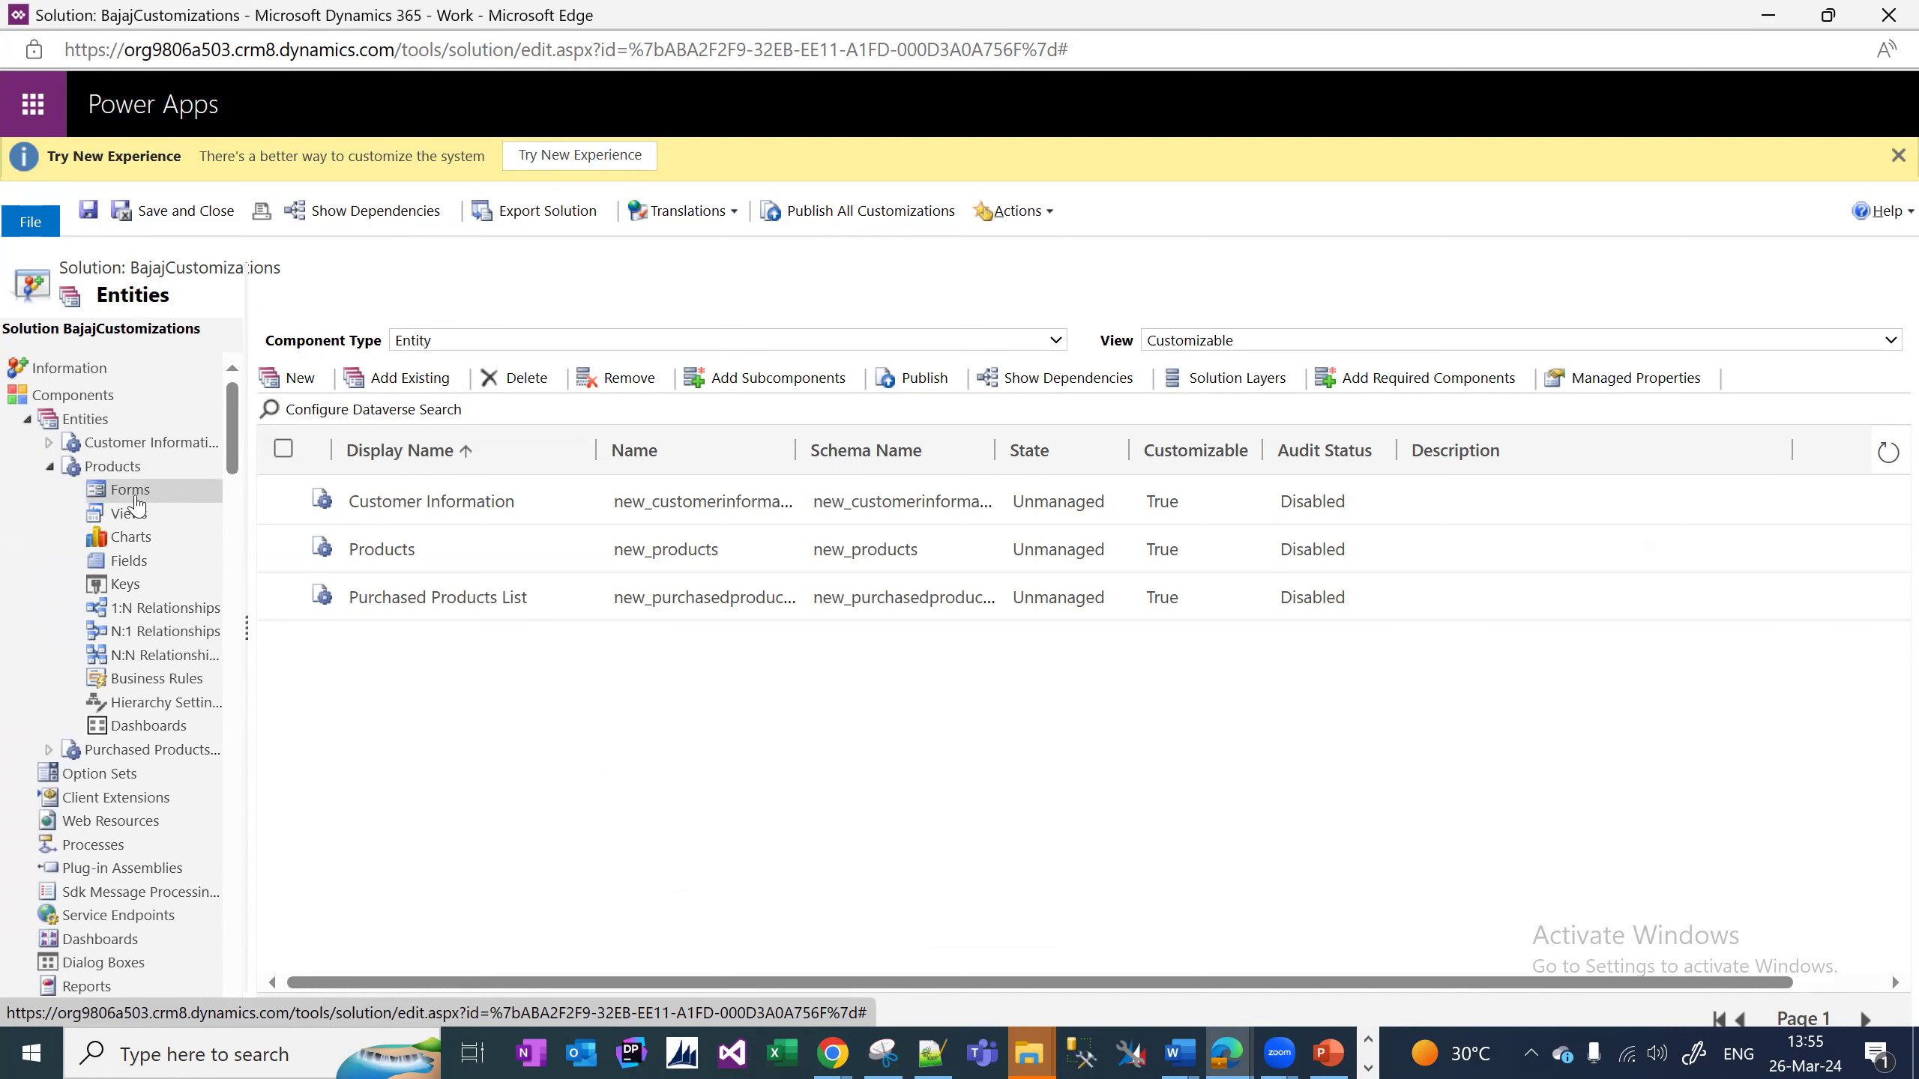
click(133, 492)
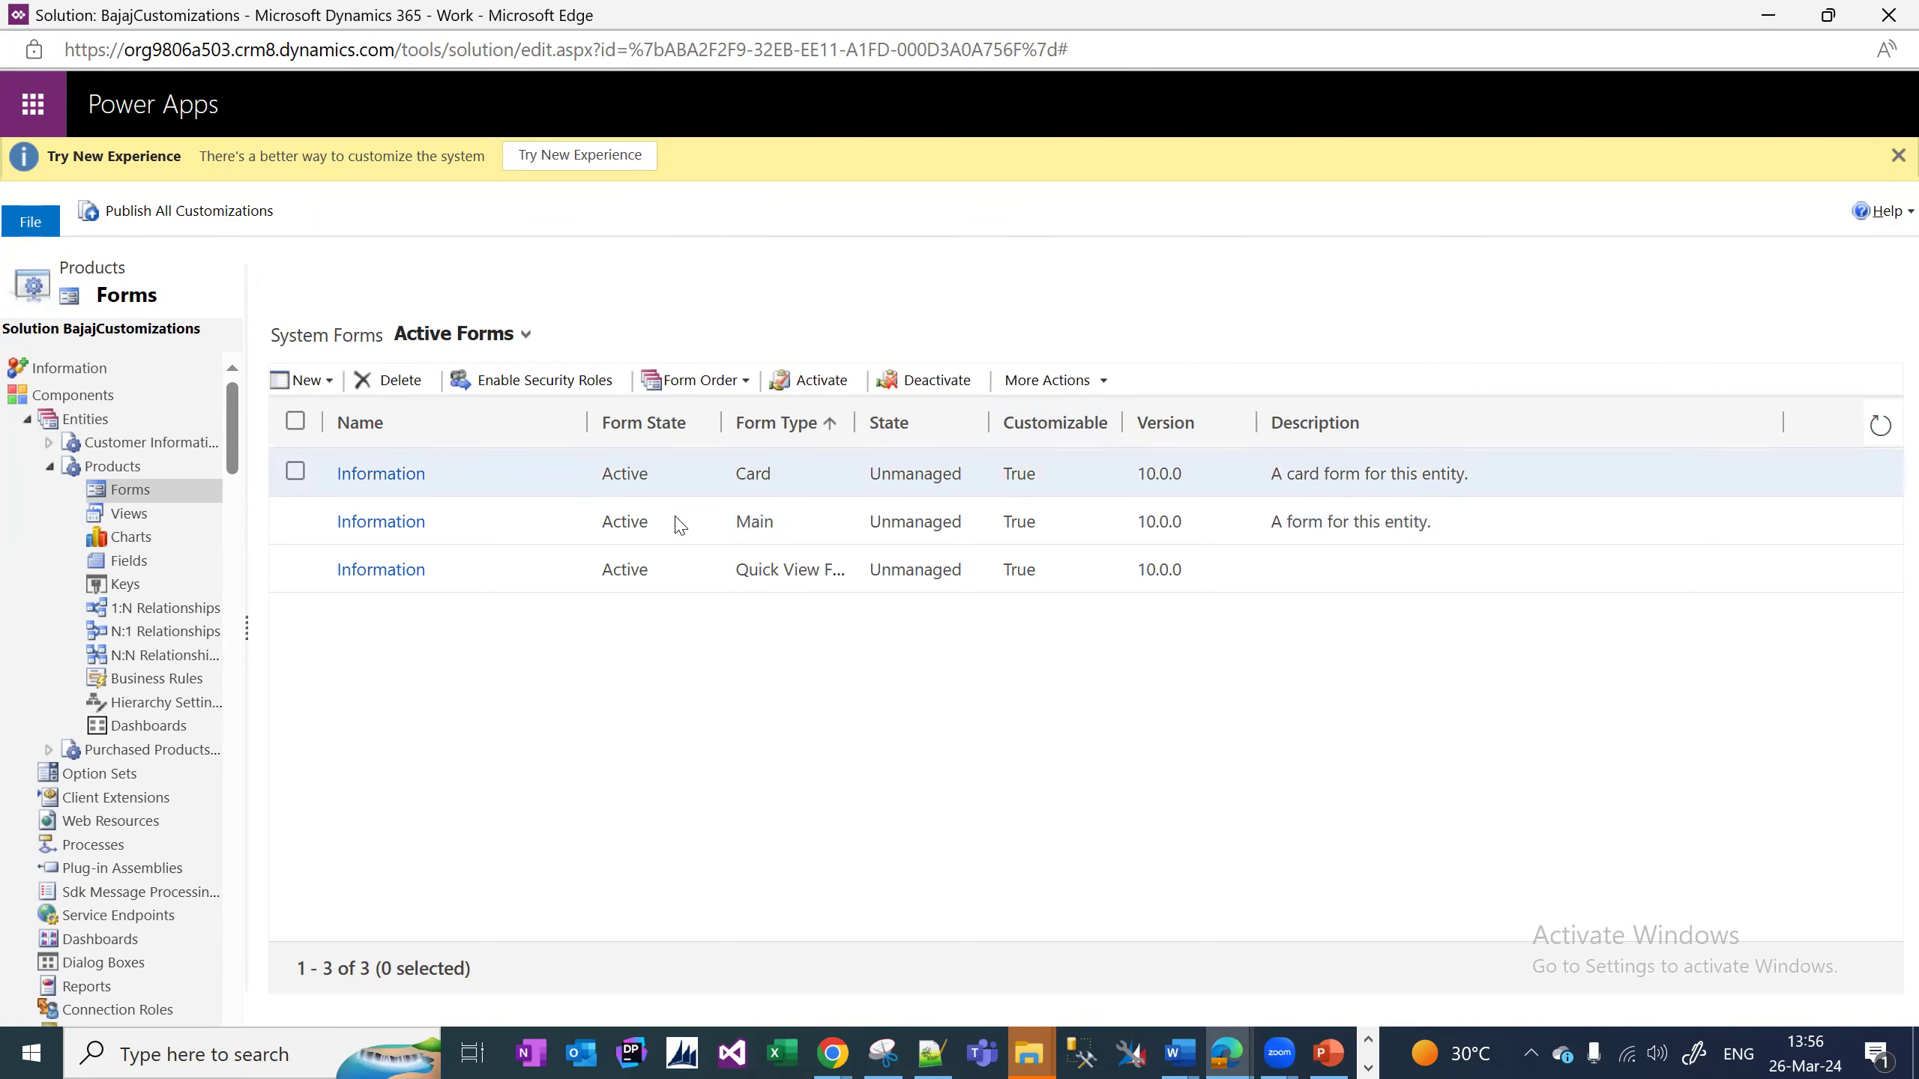
drag(852, 422, 1003, 453)
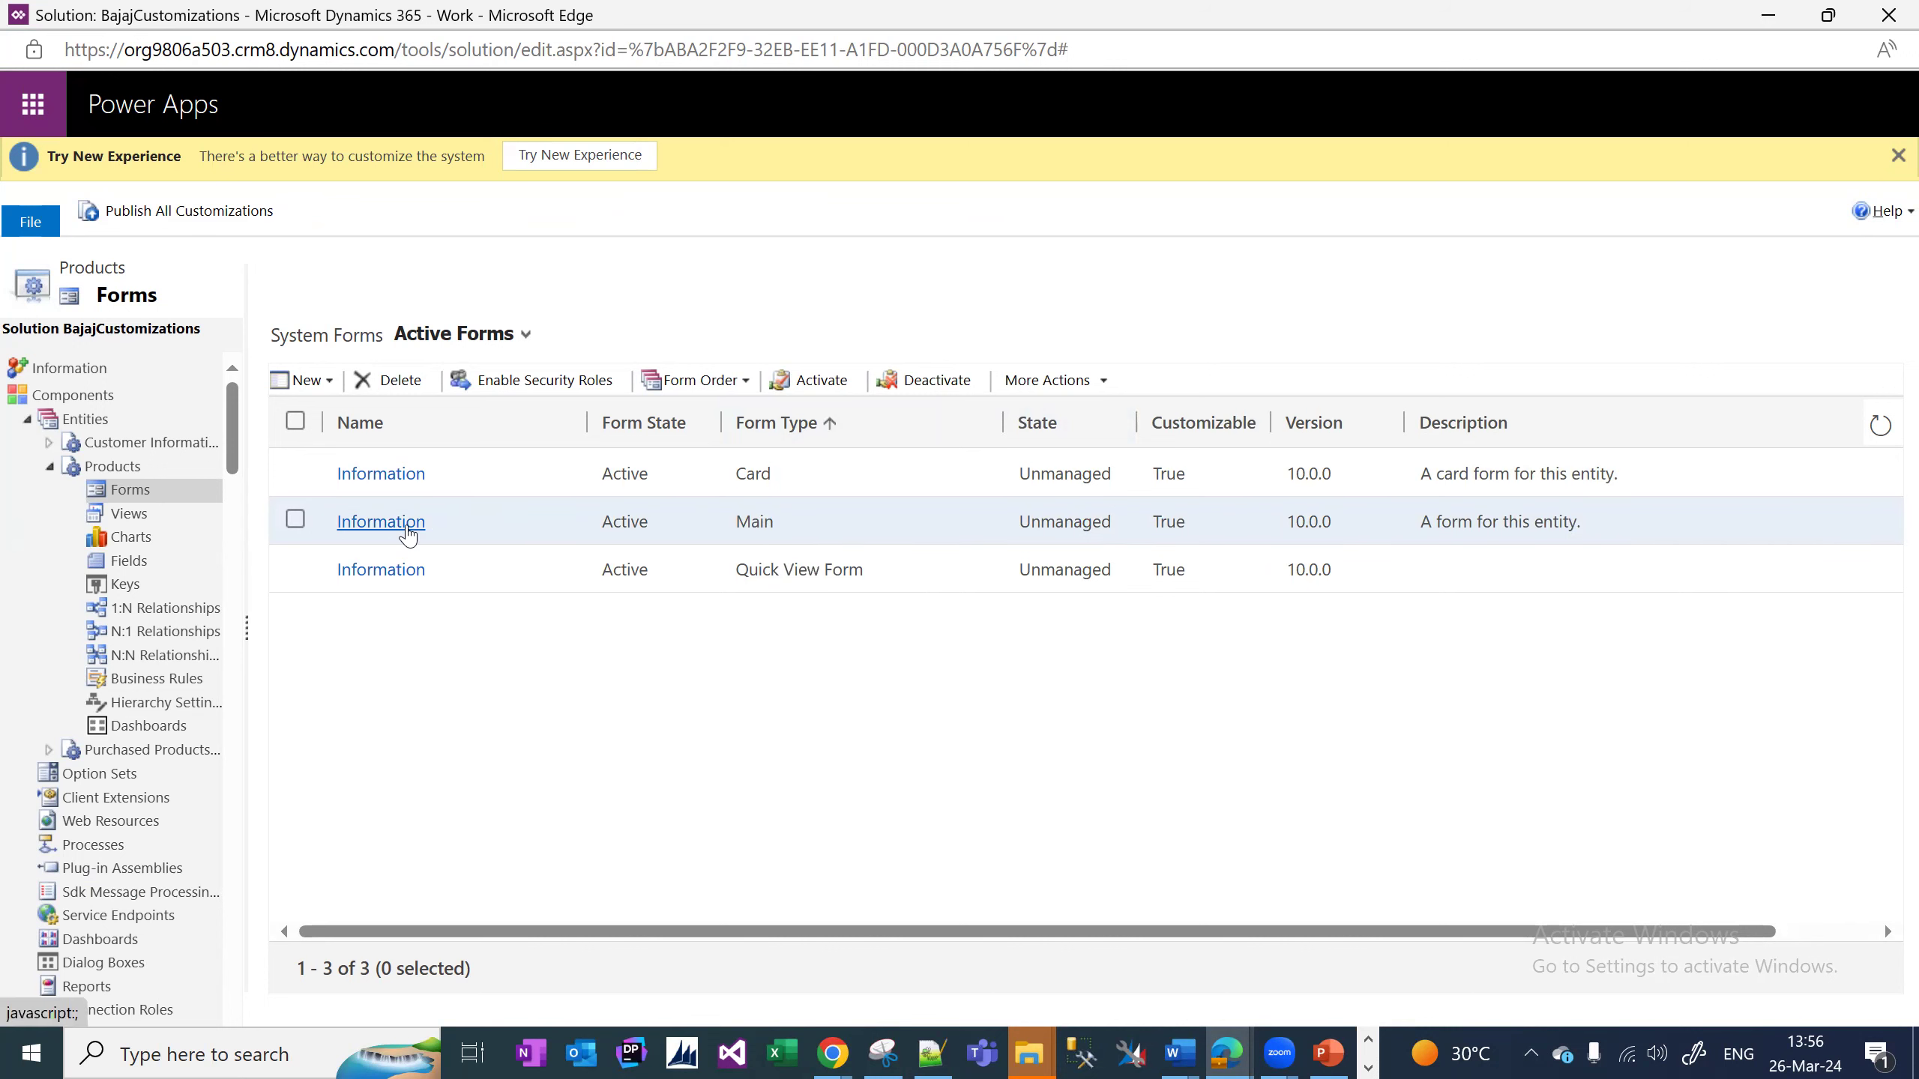
Open the Main Information form full screen and drag Product ID, Unit Price and Warranty Period into General.
double_click(502, 522)
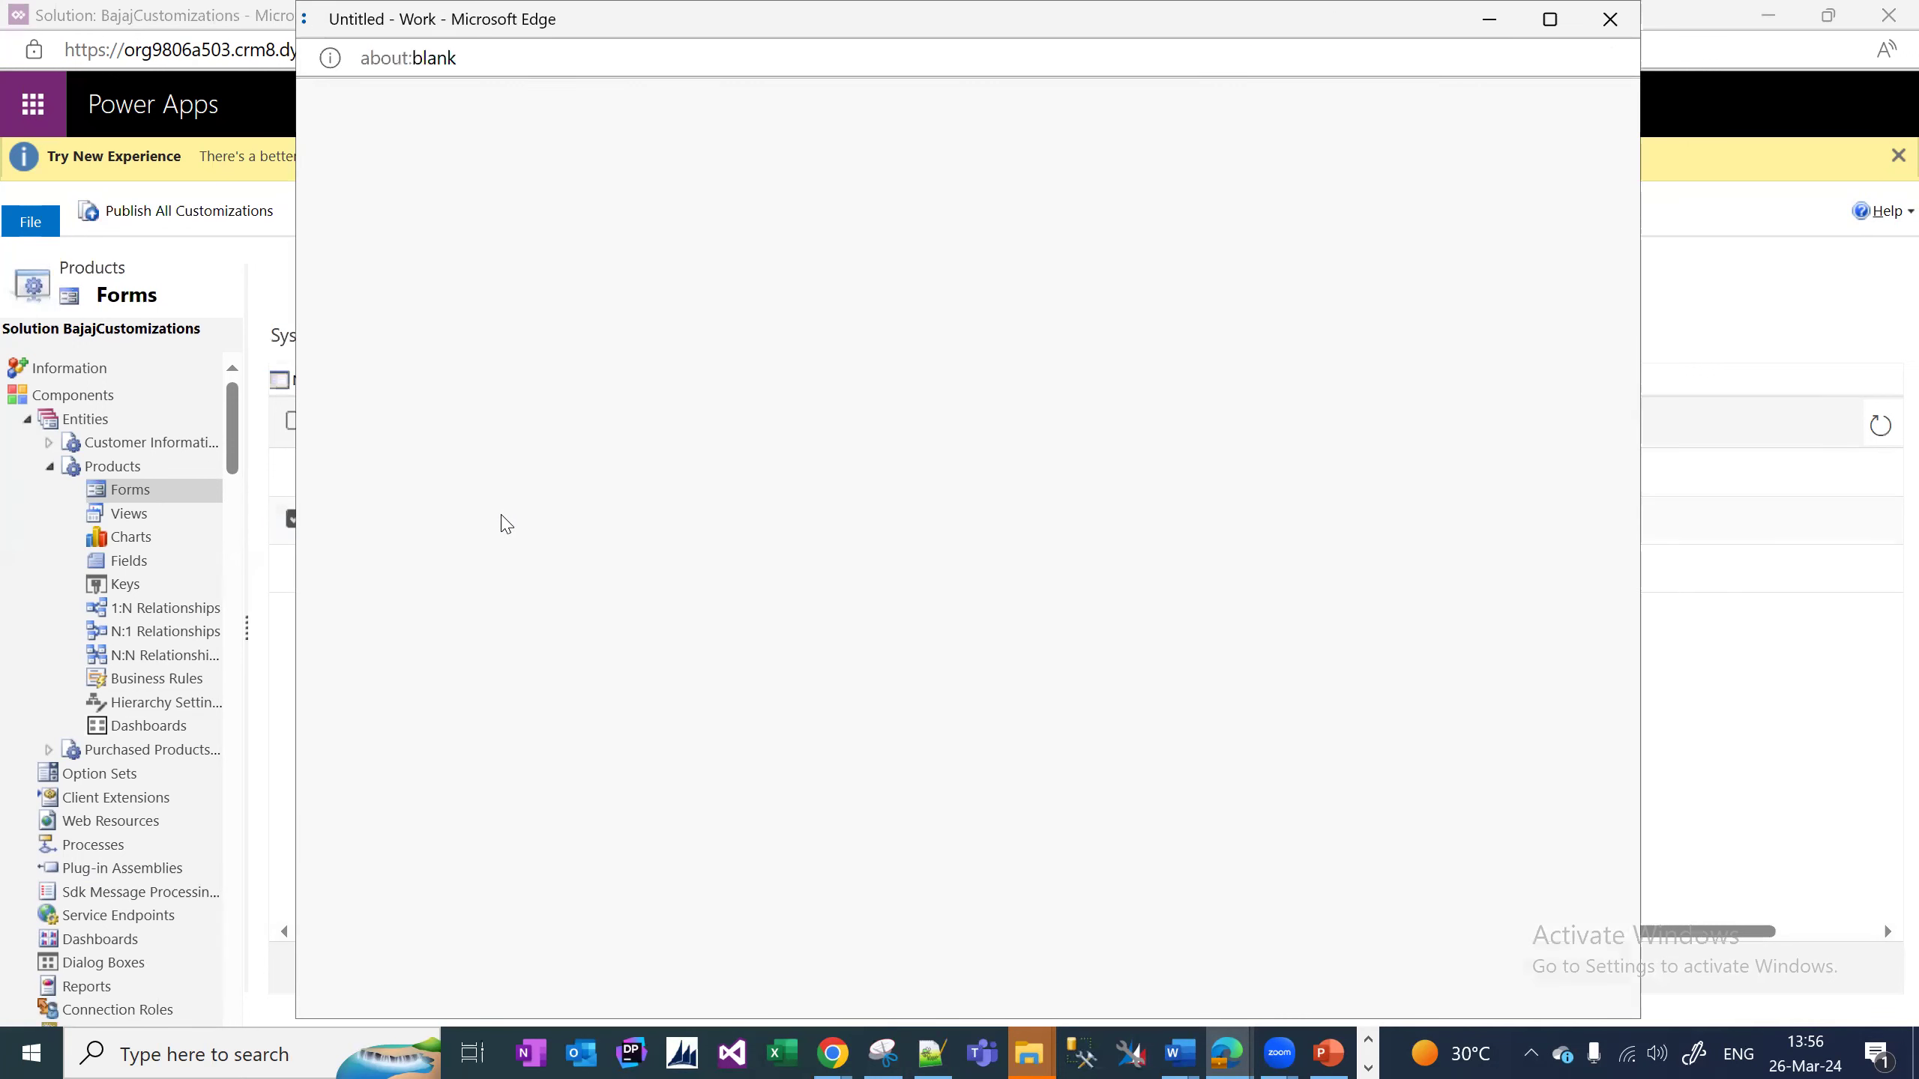
click(1547, 19)
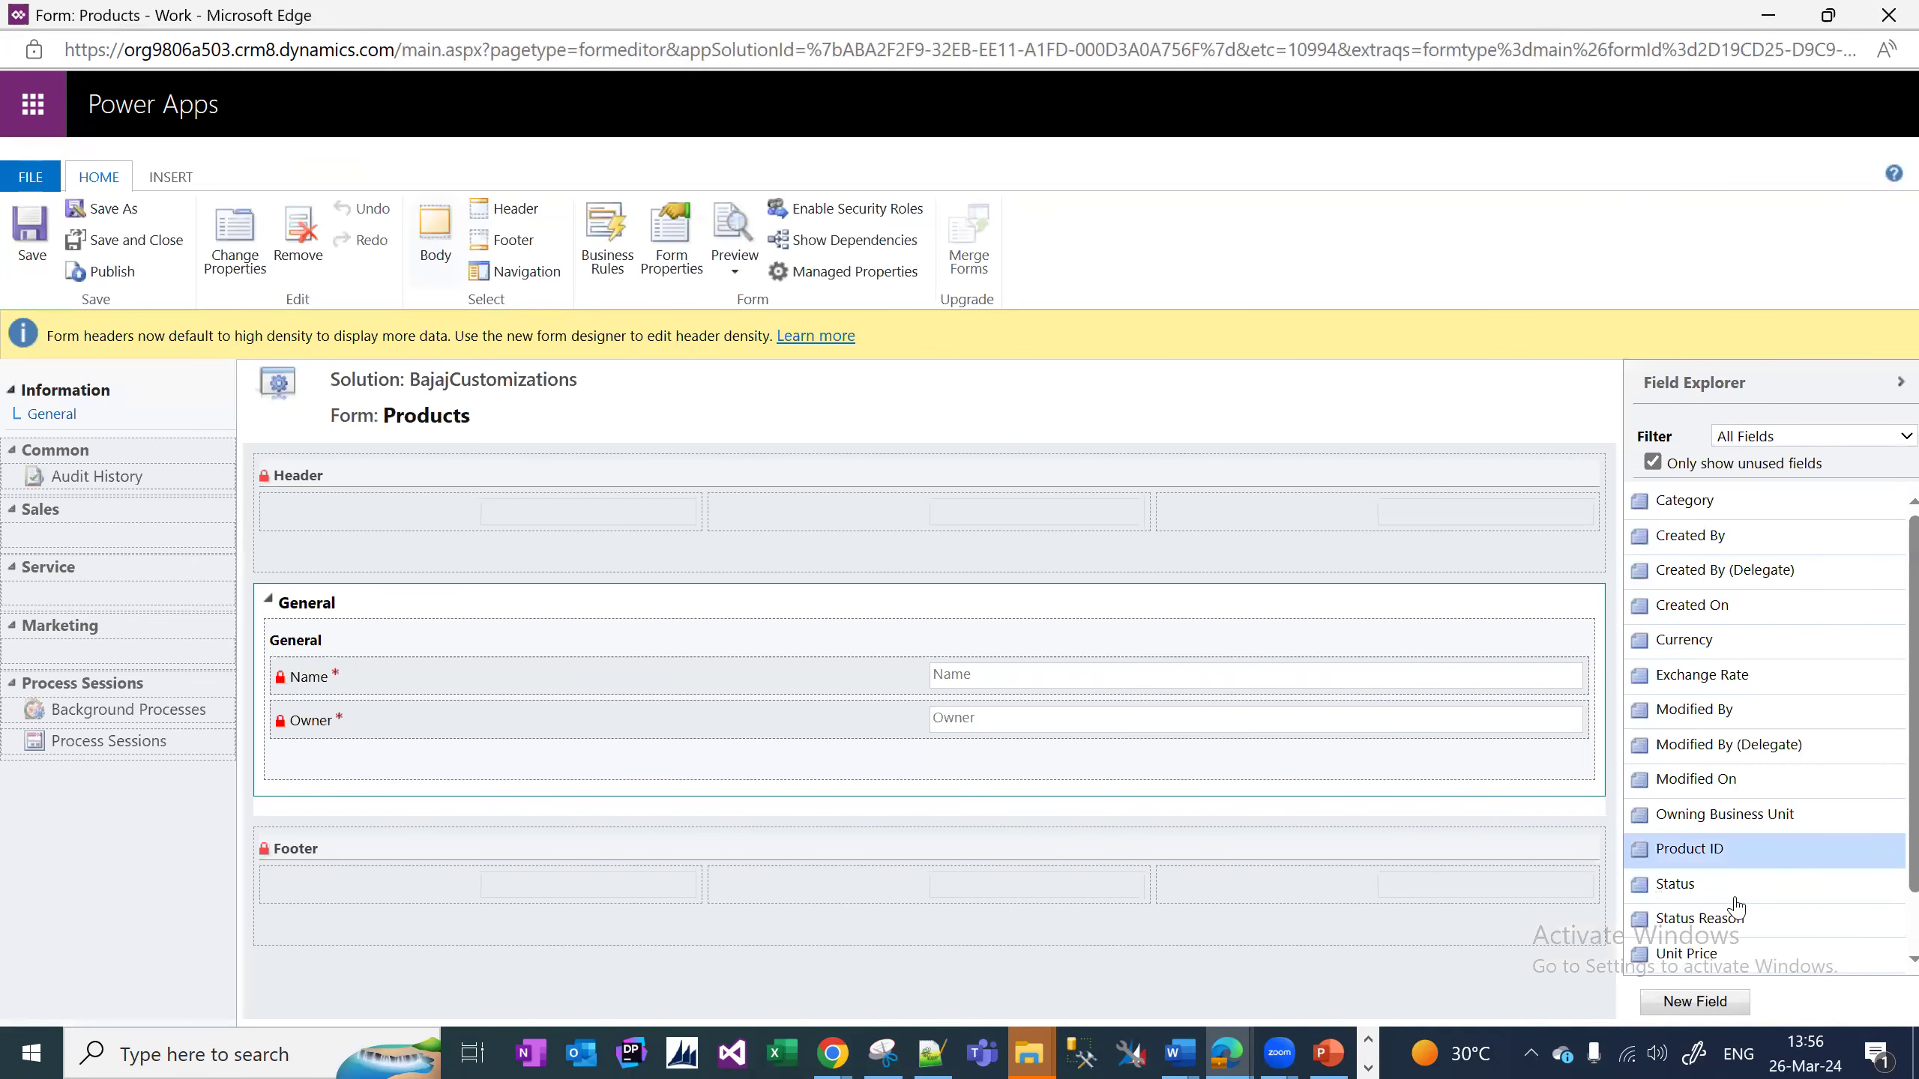
drag(1693, 849, 806, 711)
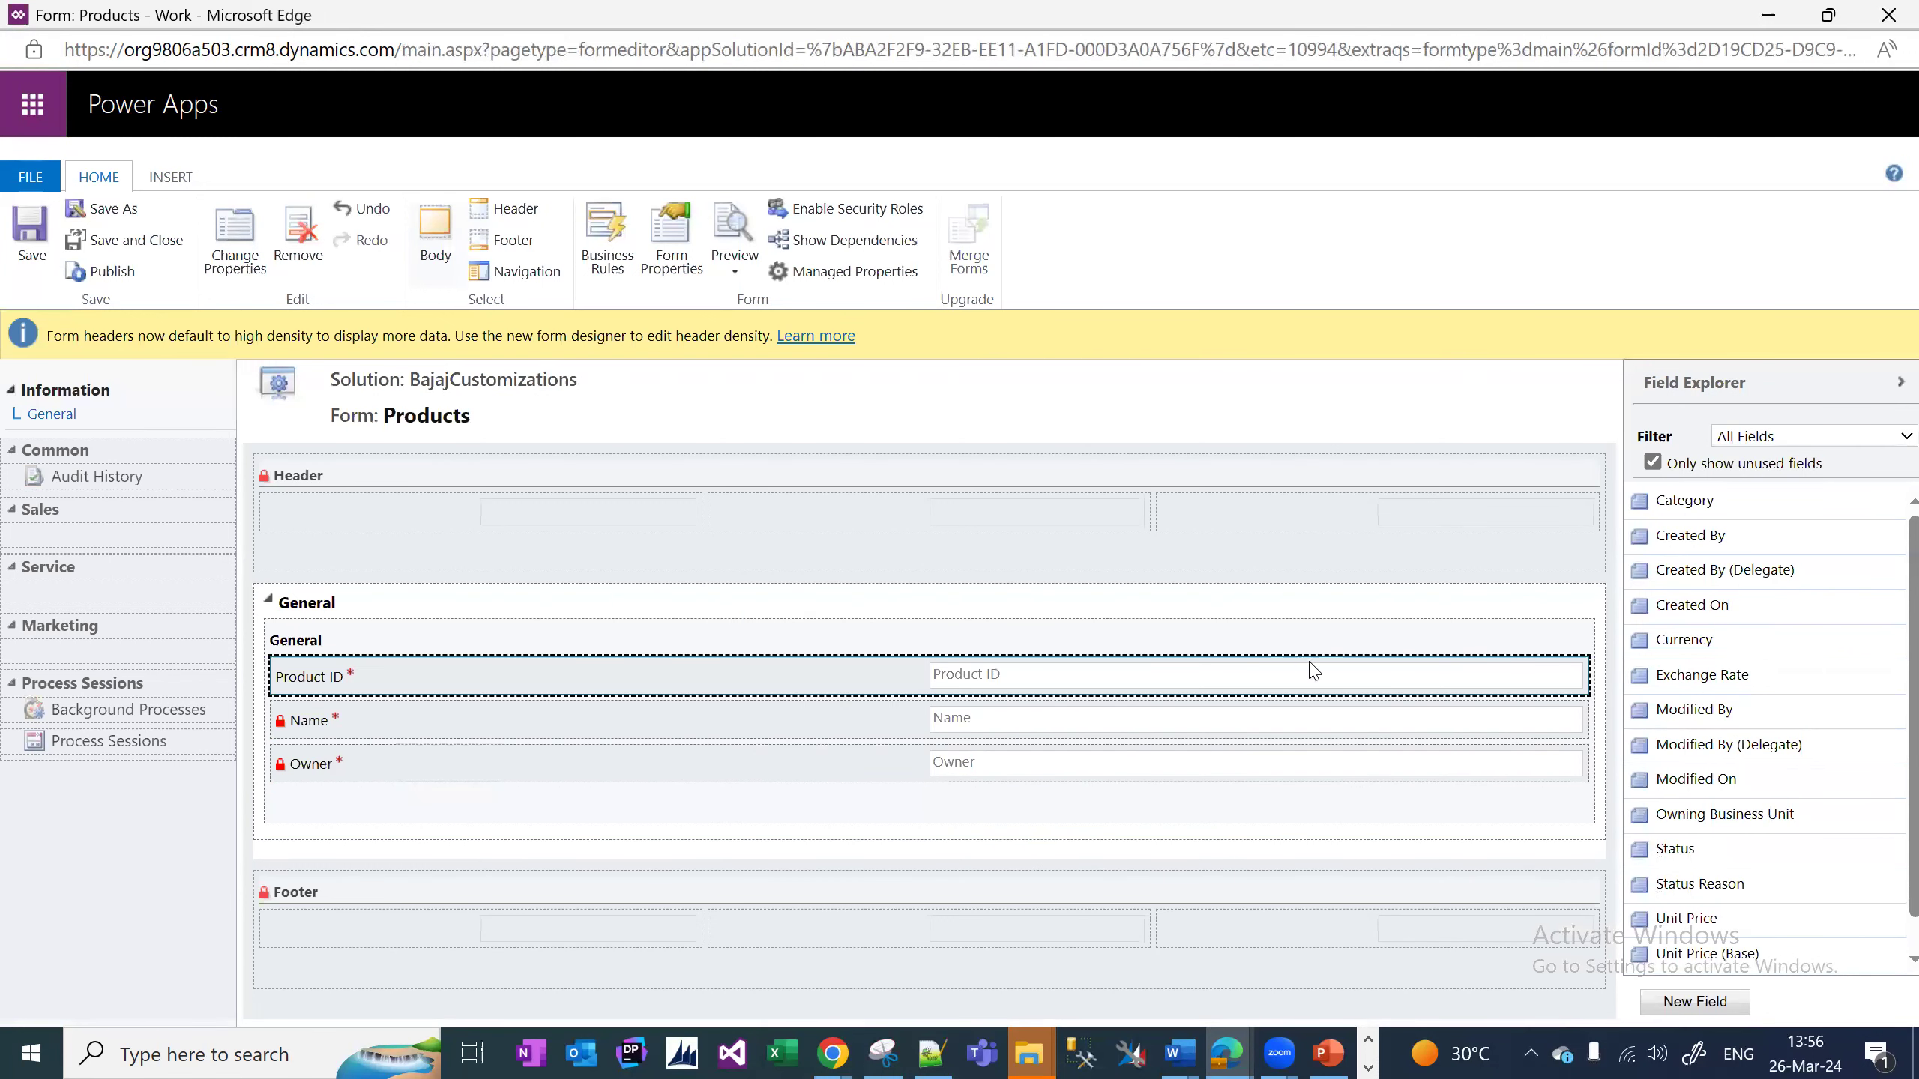
drag(1764, 922, 1041, 724)
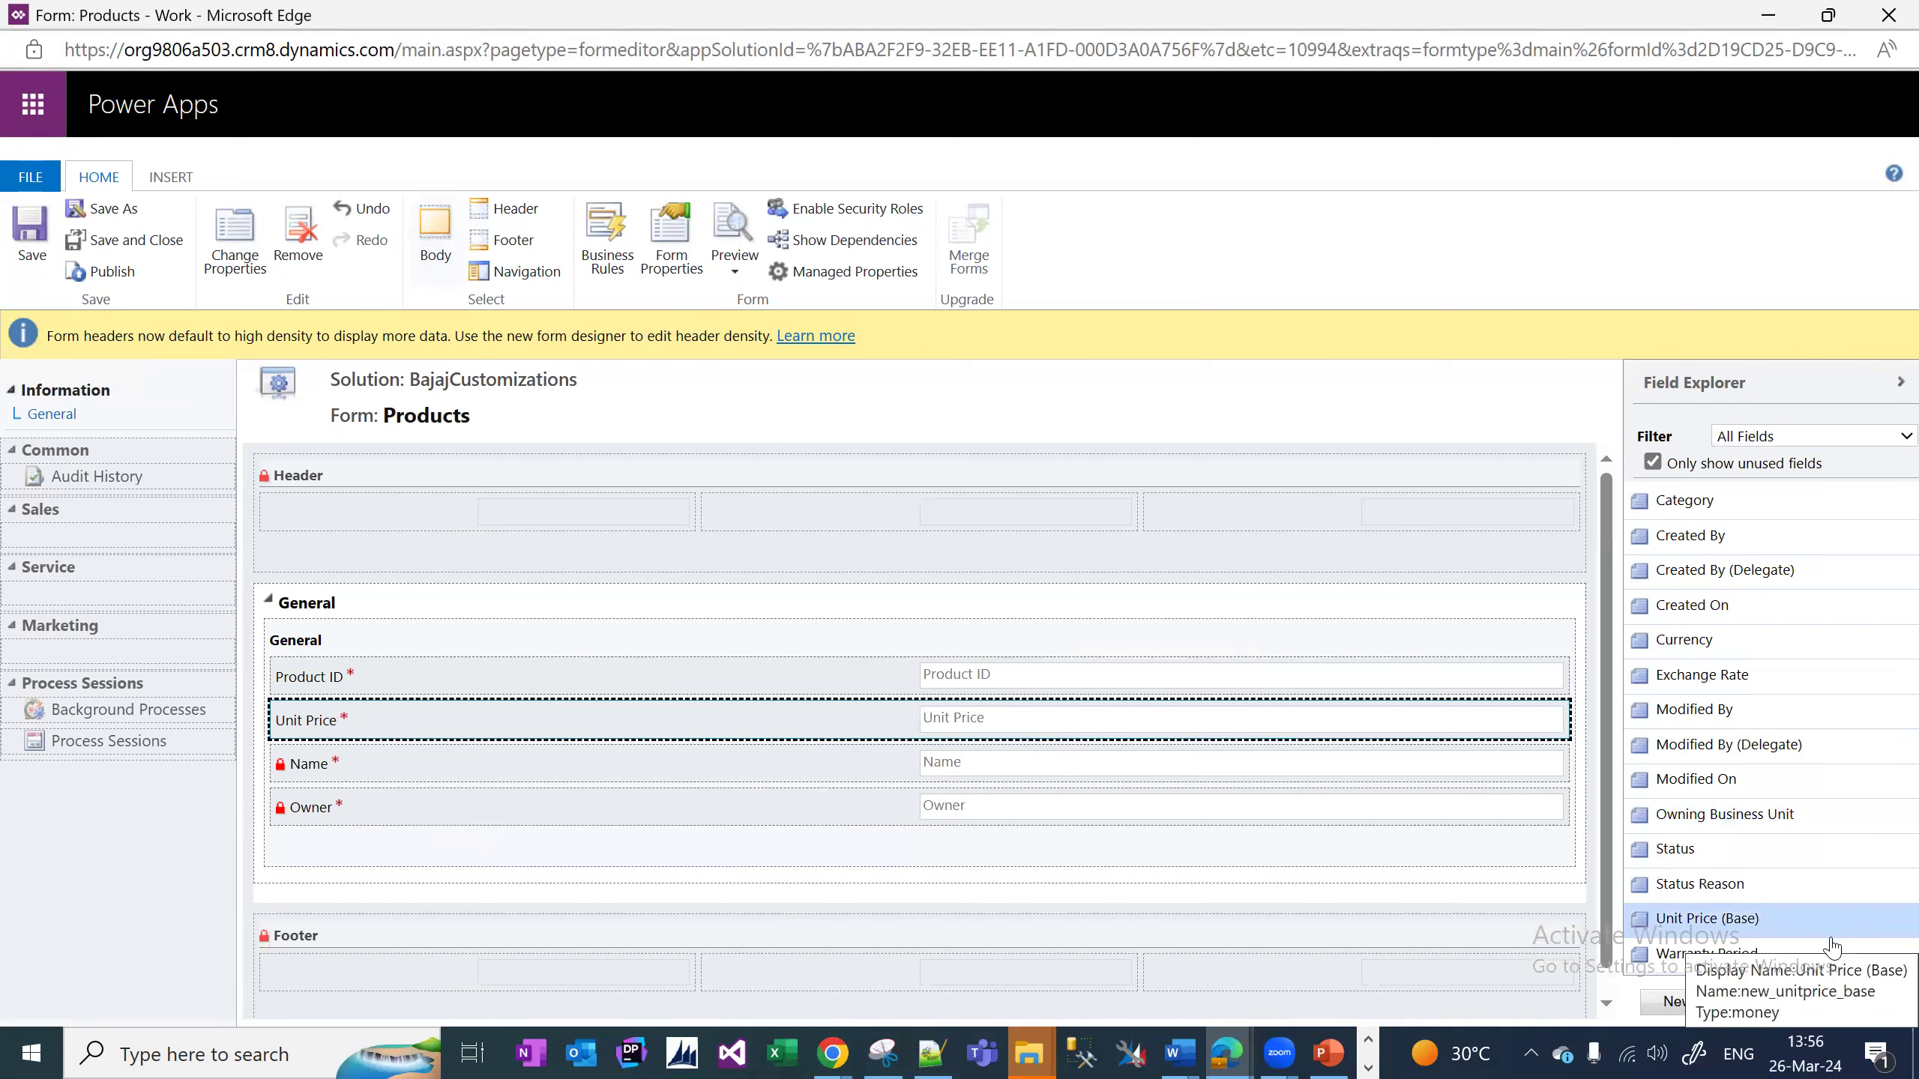
drag(1817, 956, 974, 706)
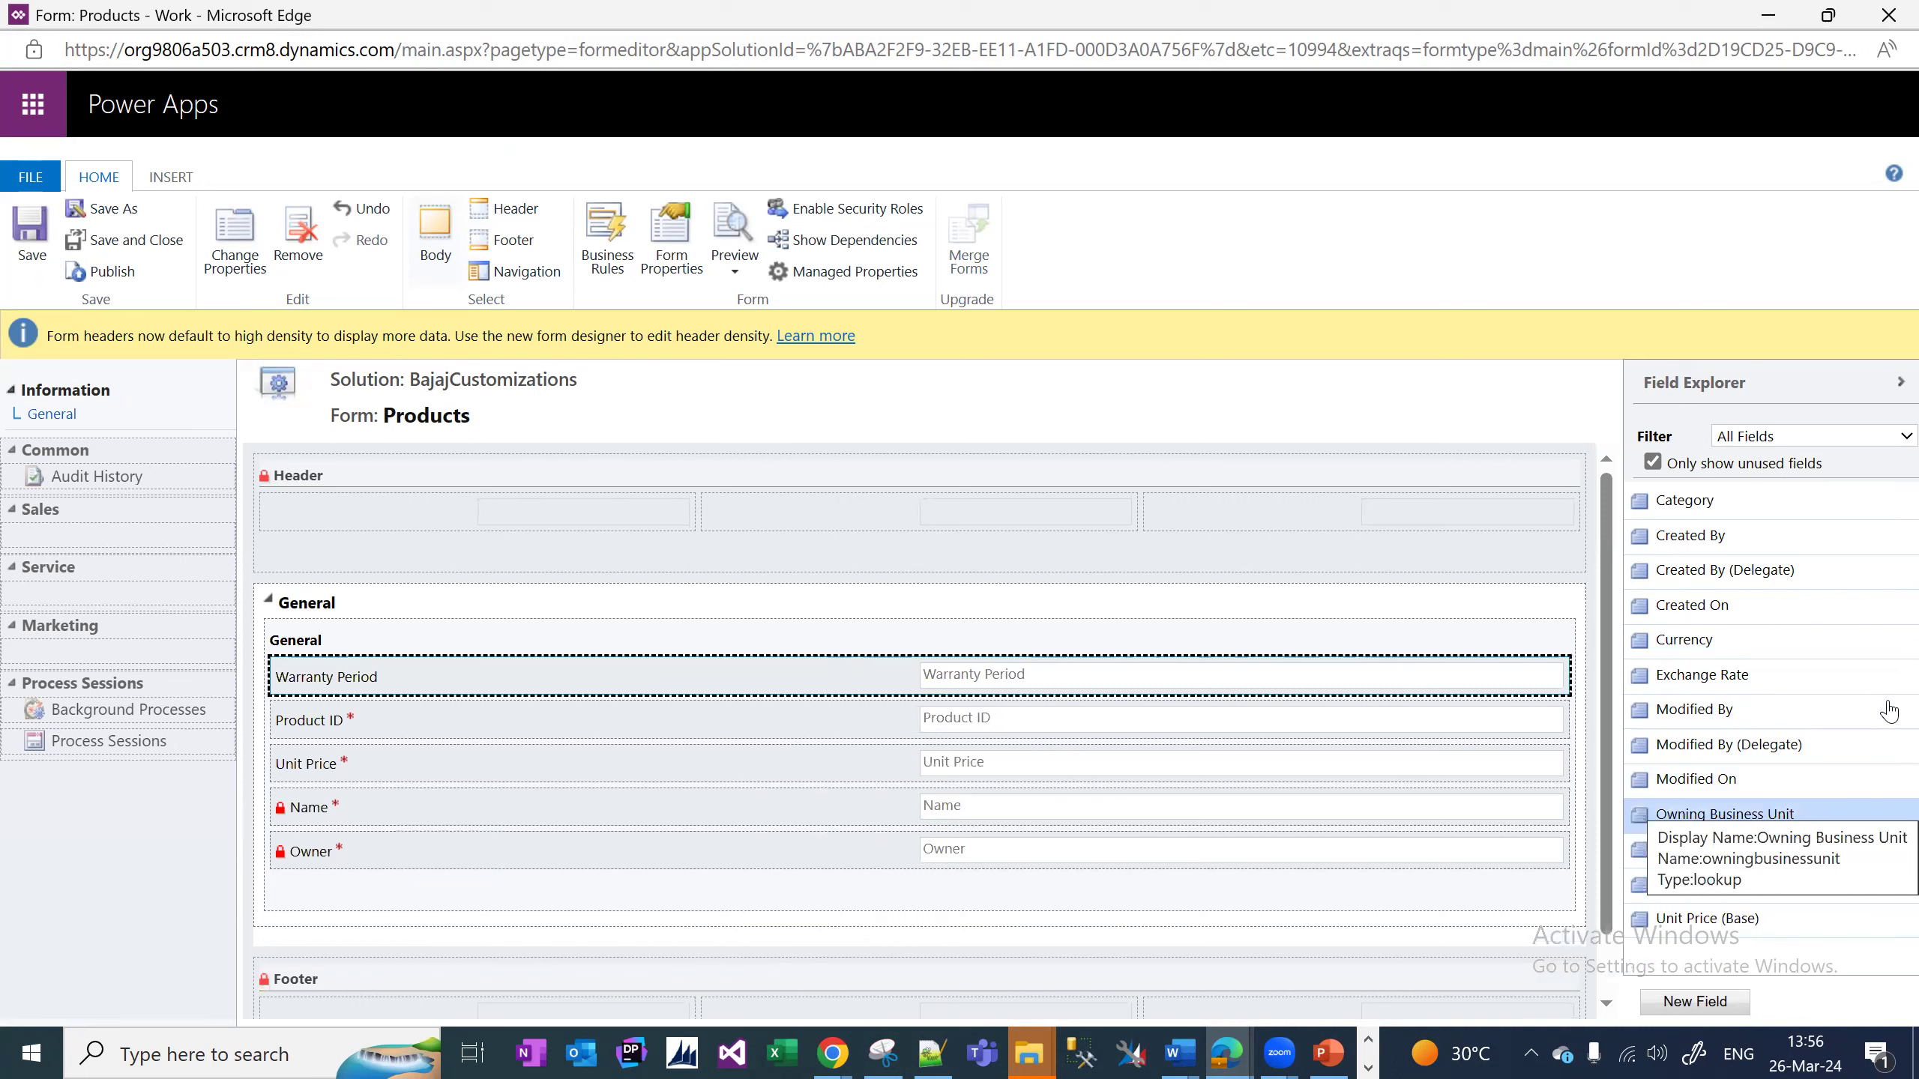
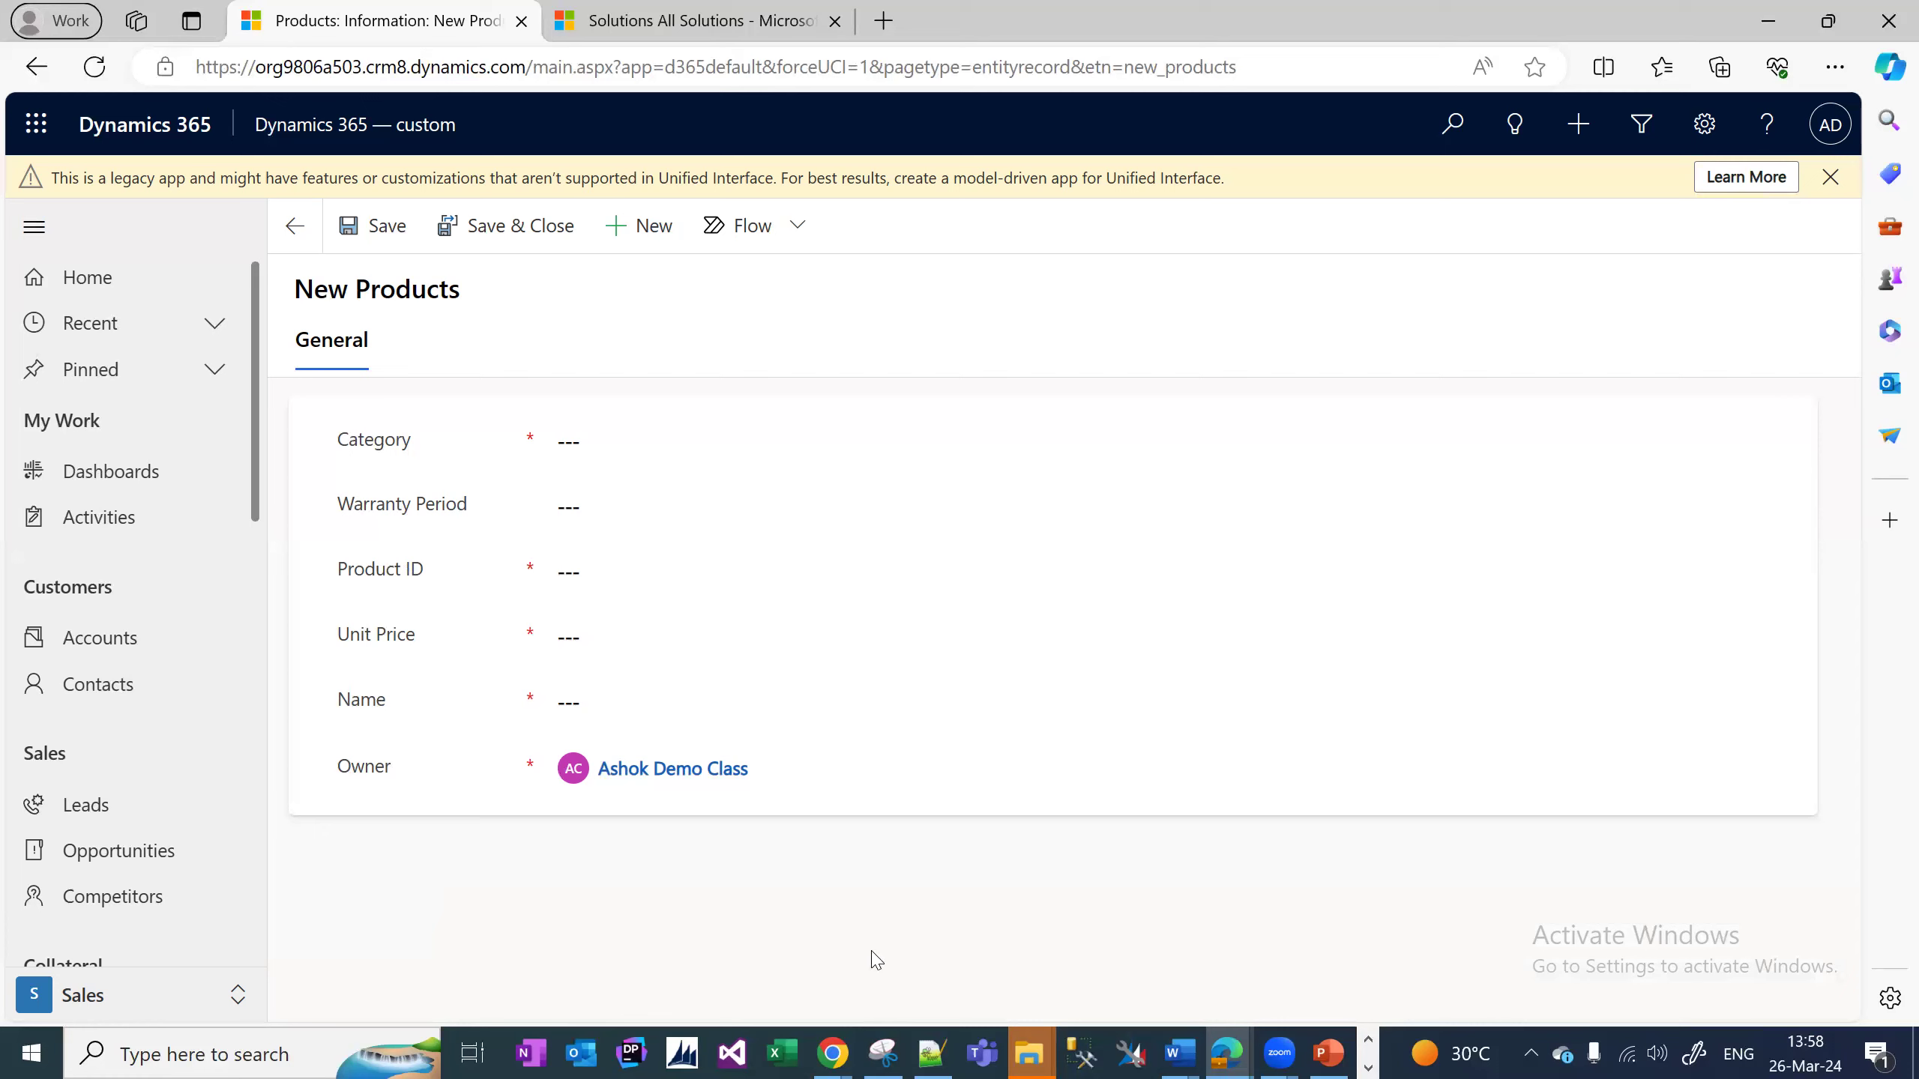
Move Name to the top and Product ID and Unit Price above Warranty Period, then save and publish.
click(1225, 1053)
click(1667, 948)
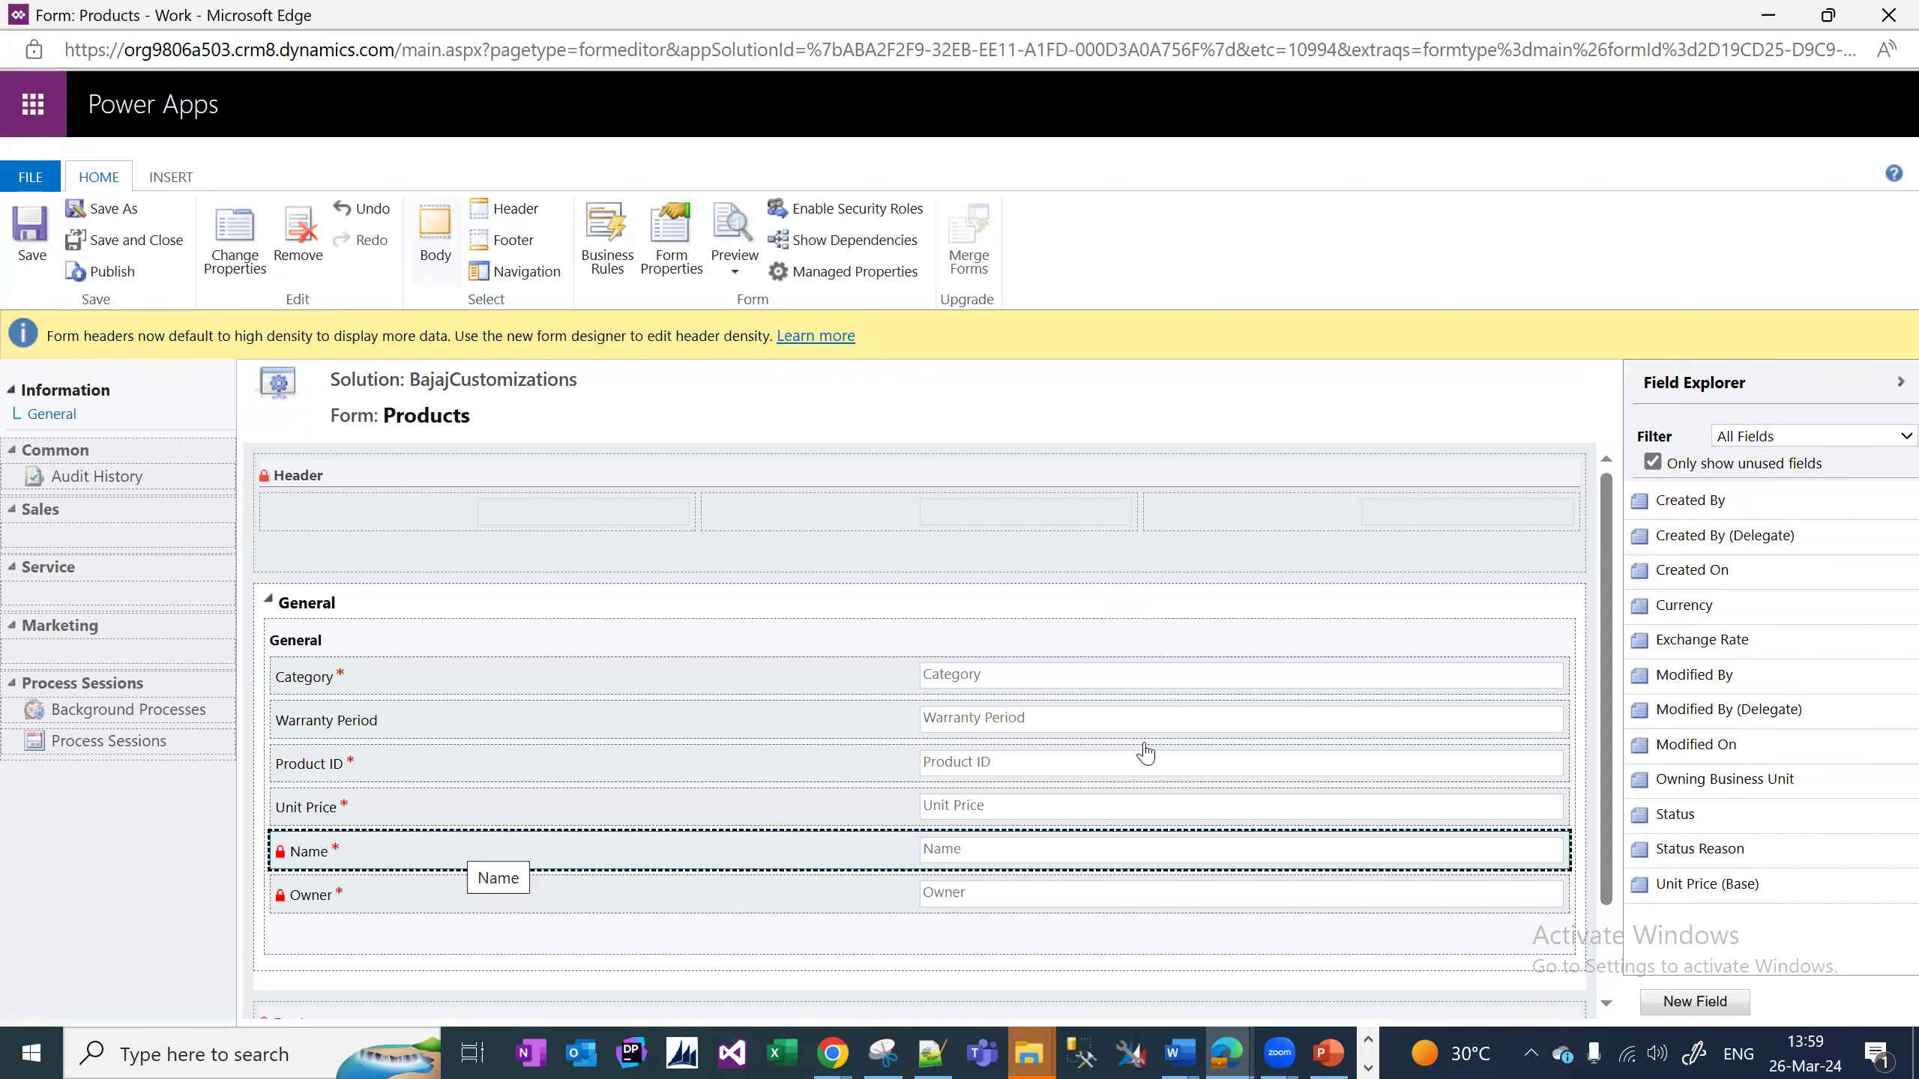
drag(1145, 753, 1145, 753)
key(Up)
key(Up)
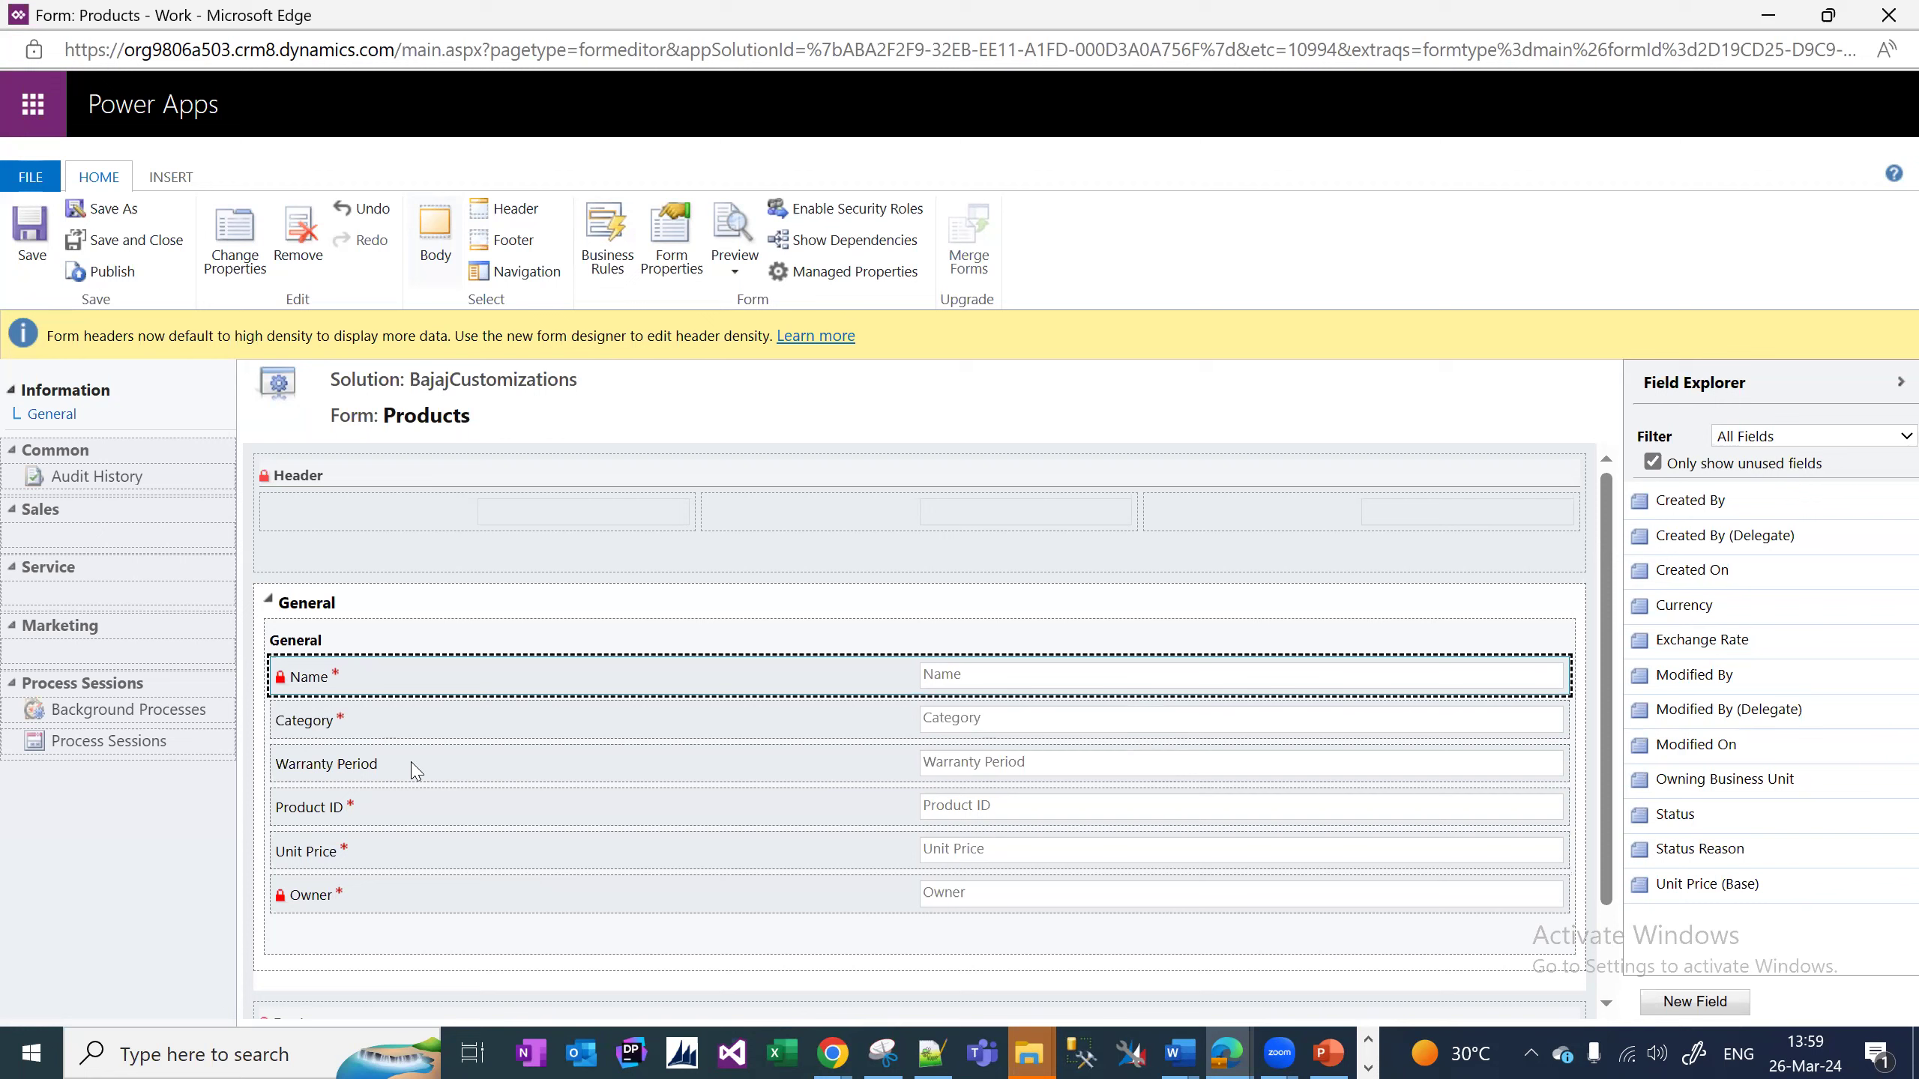
click(411, 803)
key(Up)
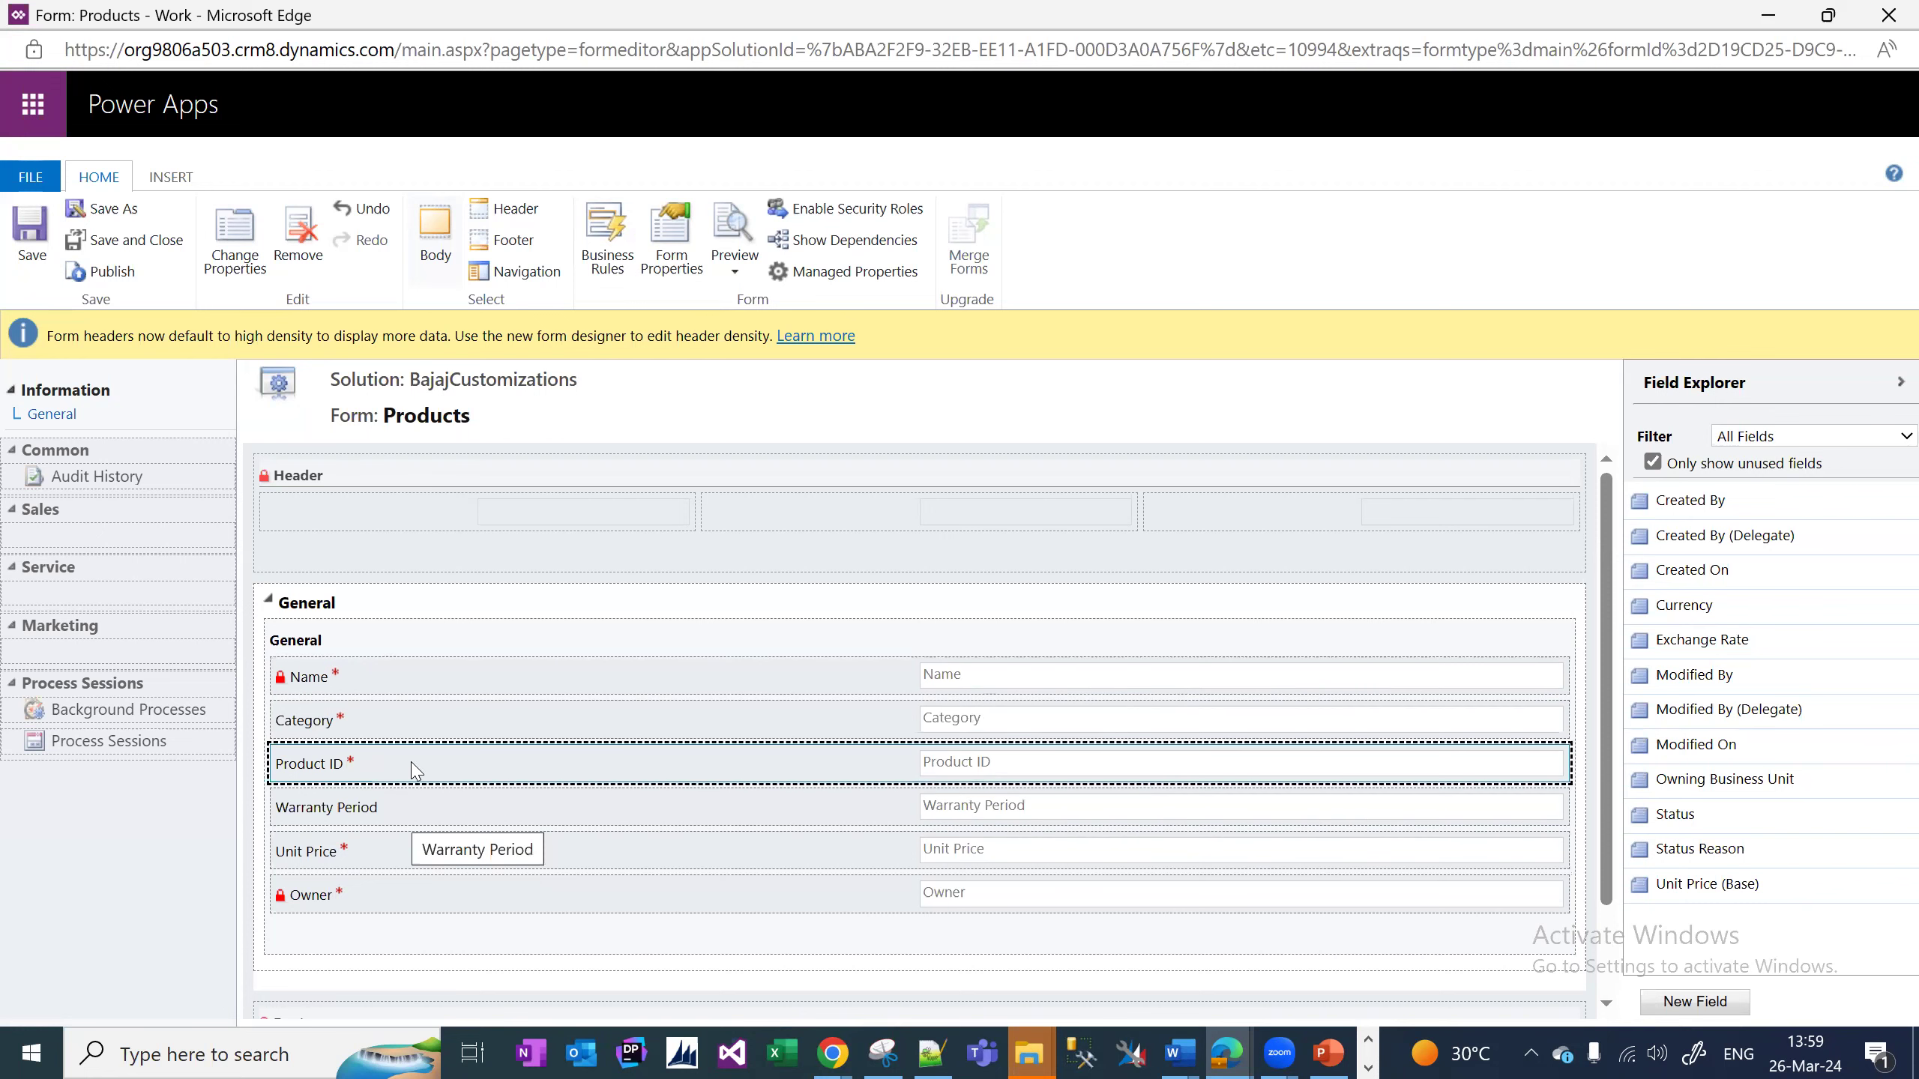
key(Down)
key(Down)
key(ctrl+Up)
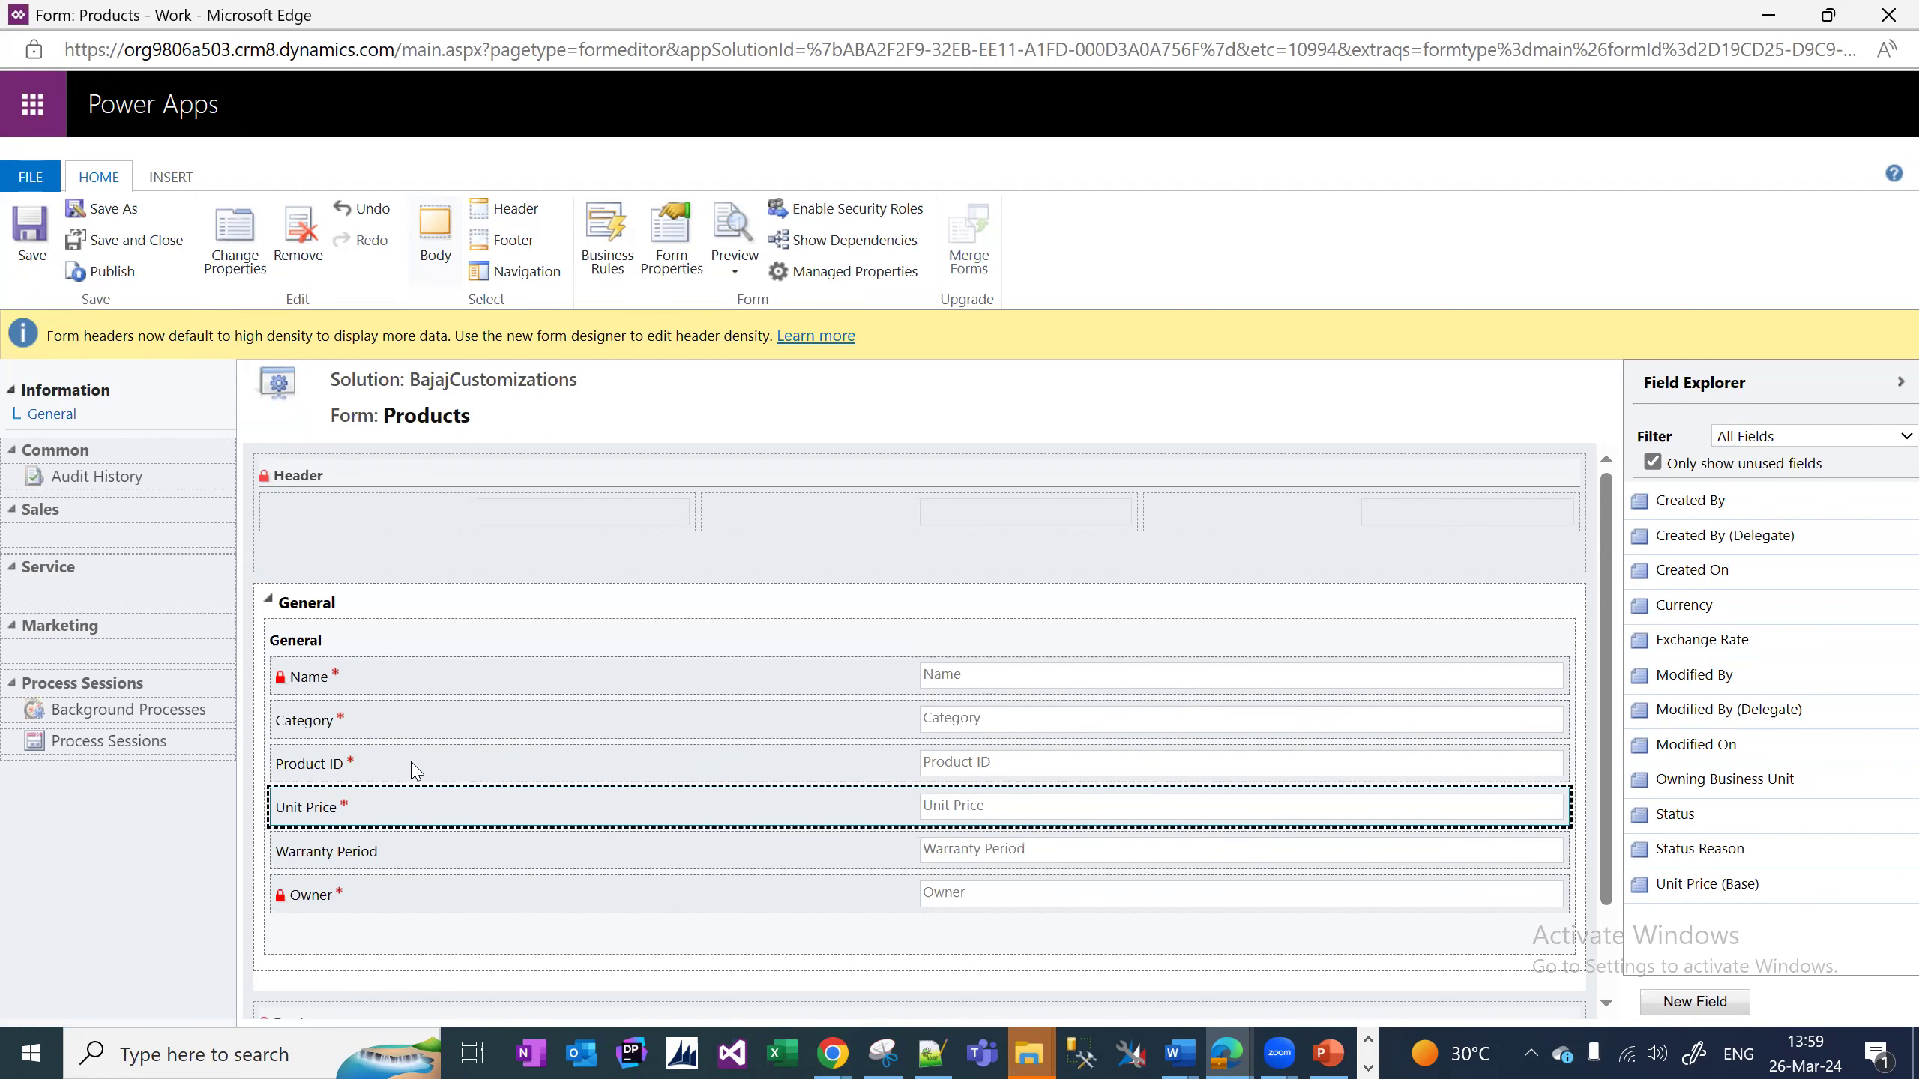
click(46, 279)
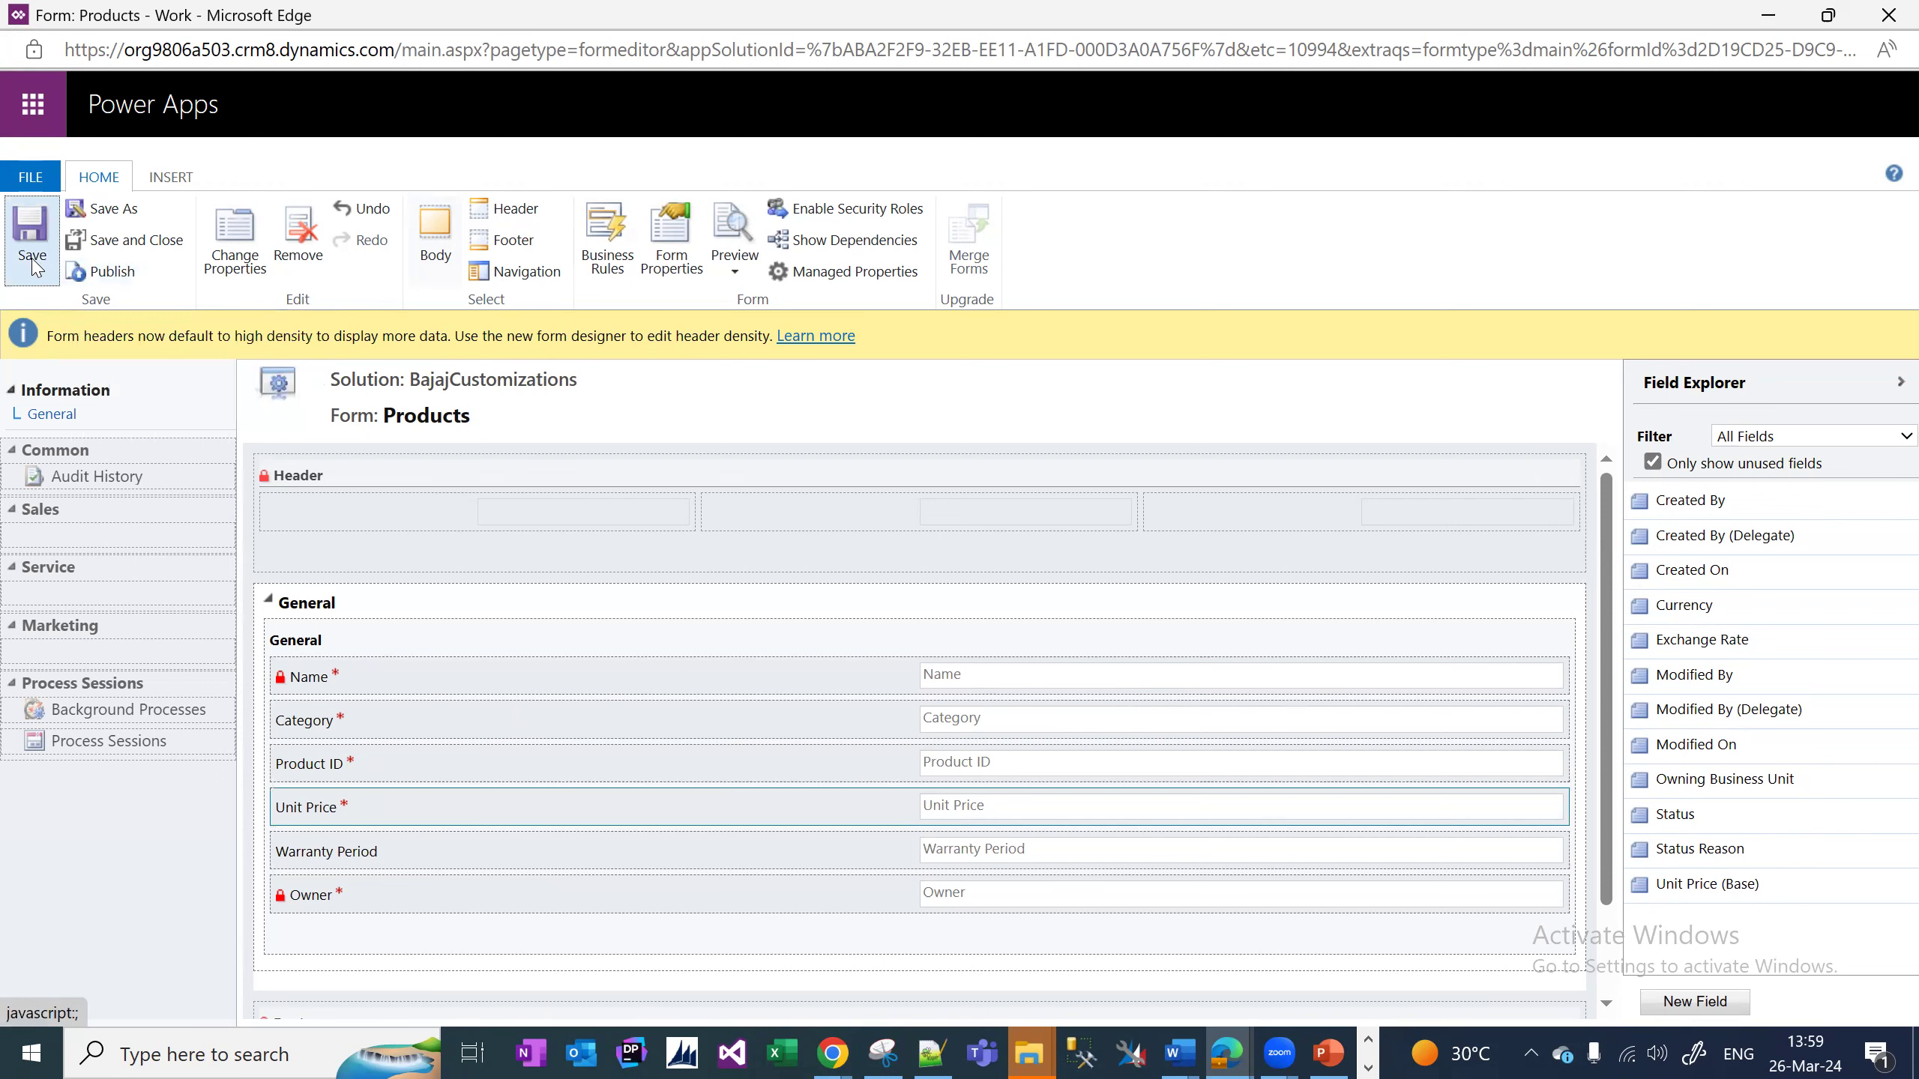
click(113, 272)
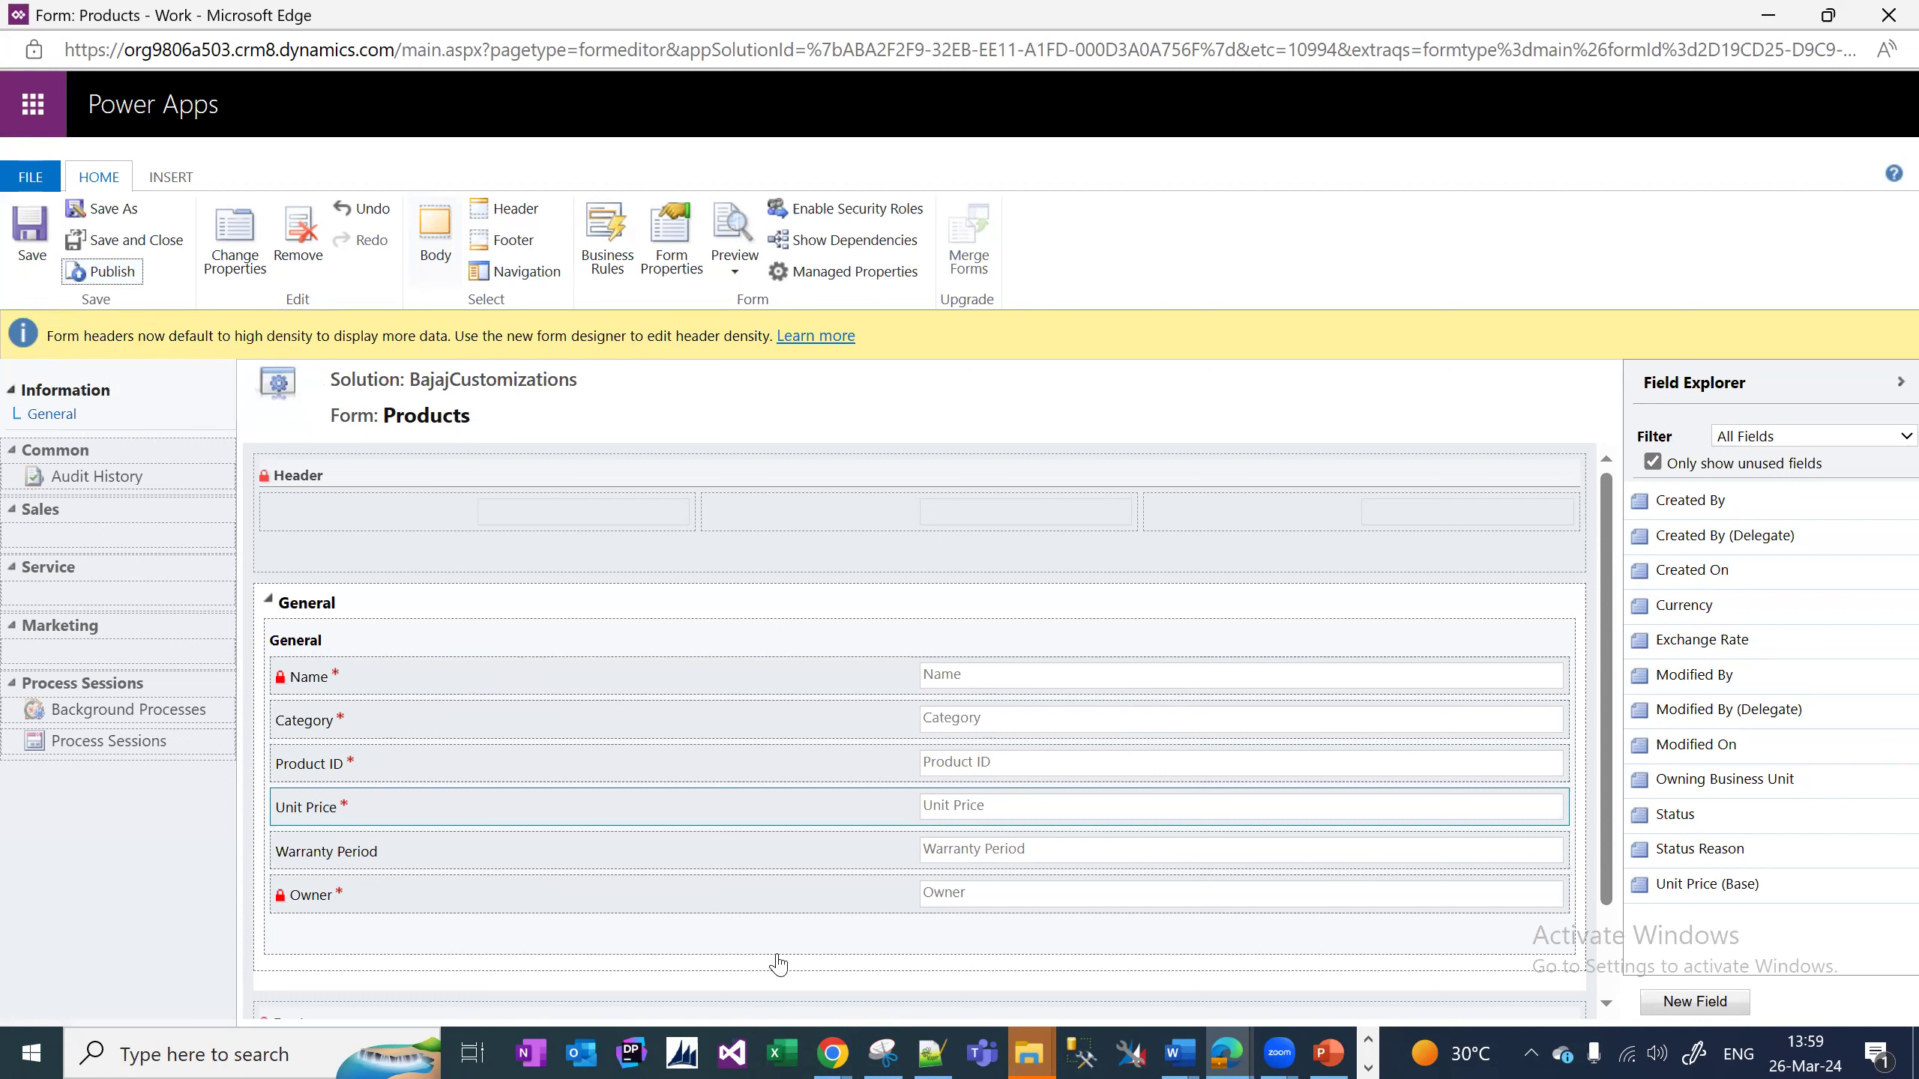
In the solution window, expand Customer Information and list its fields.
click(1230, 1052)
click(1229, 937)
click(49, 443)
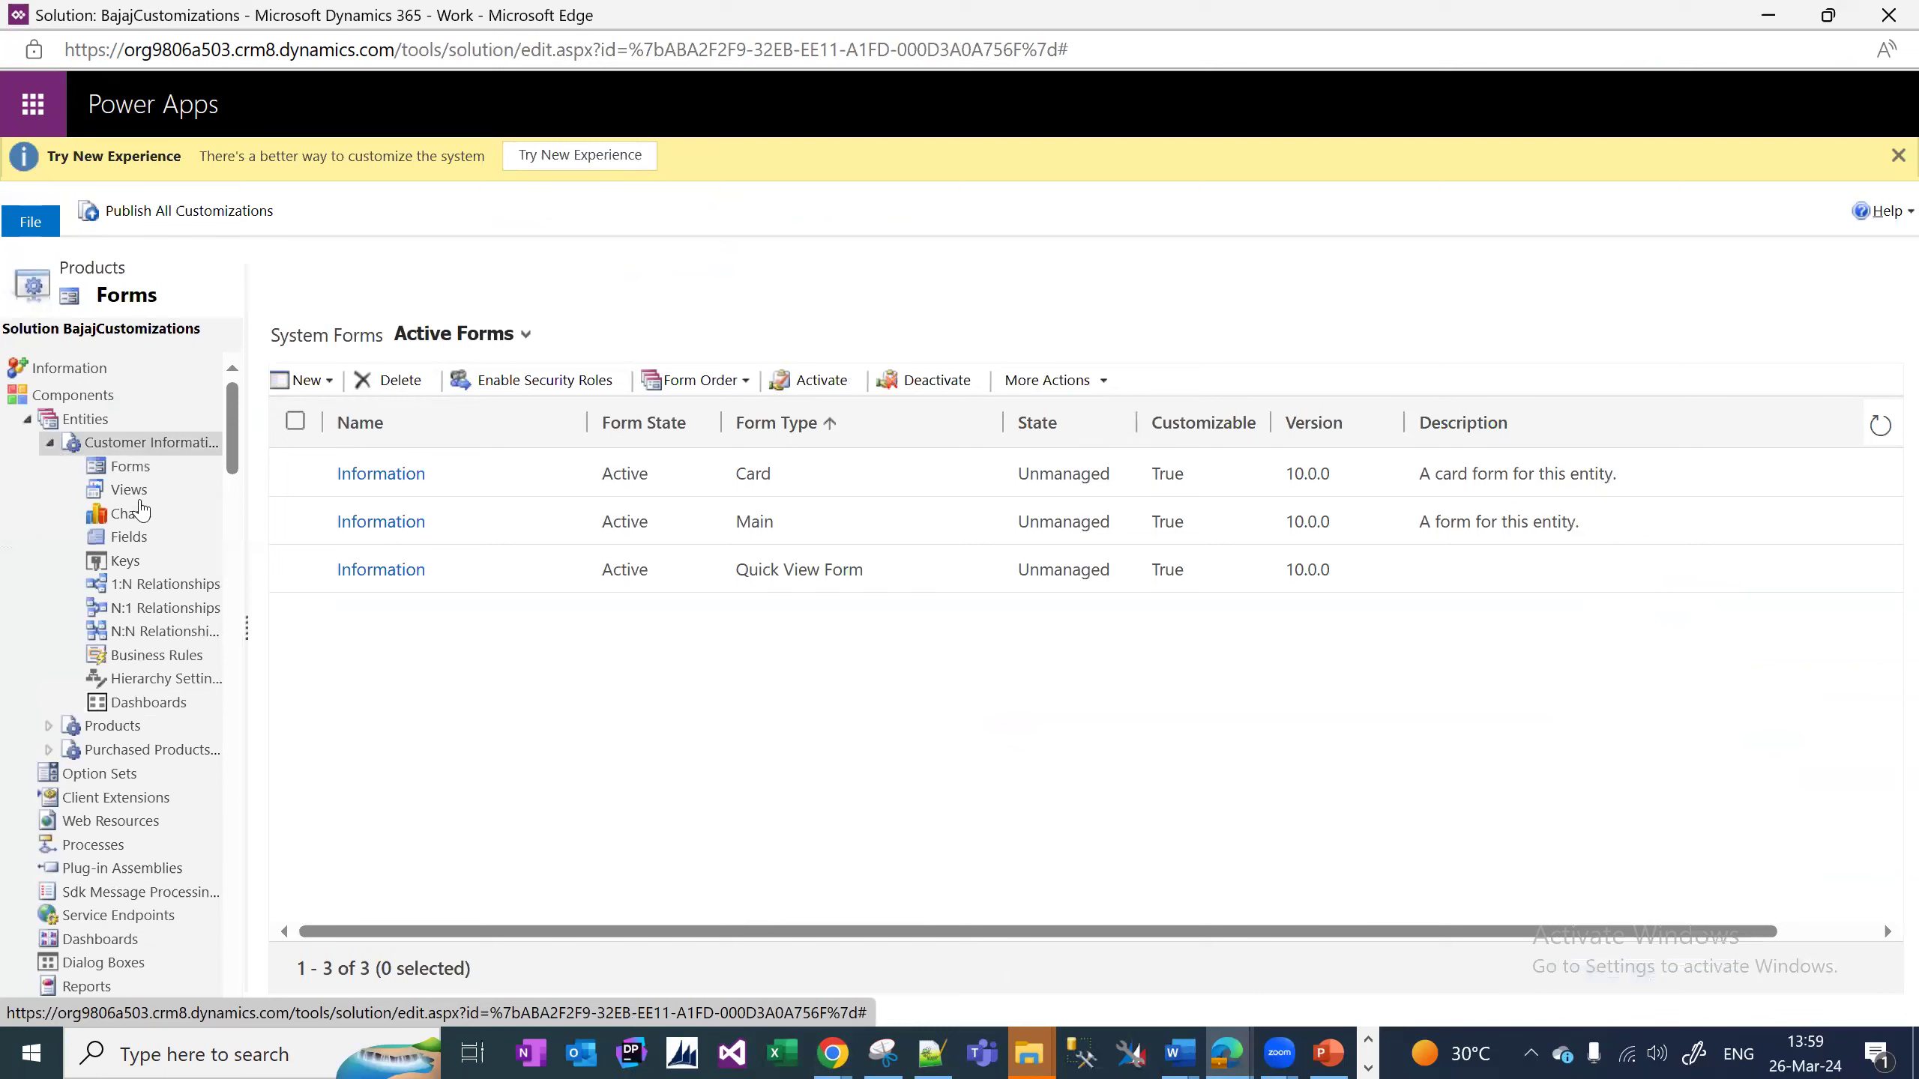
click(149, 542)
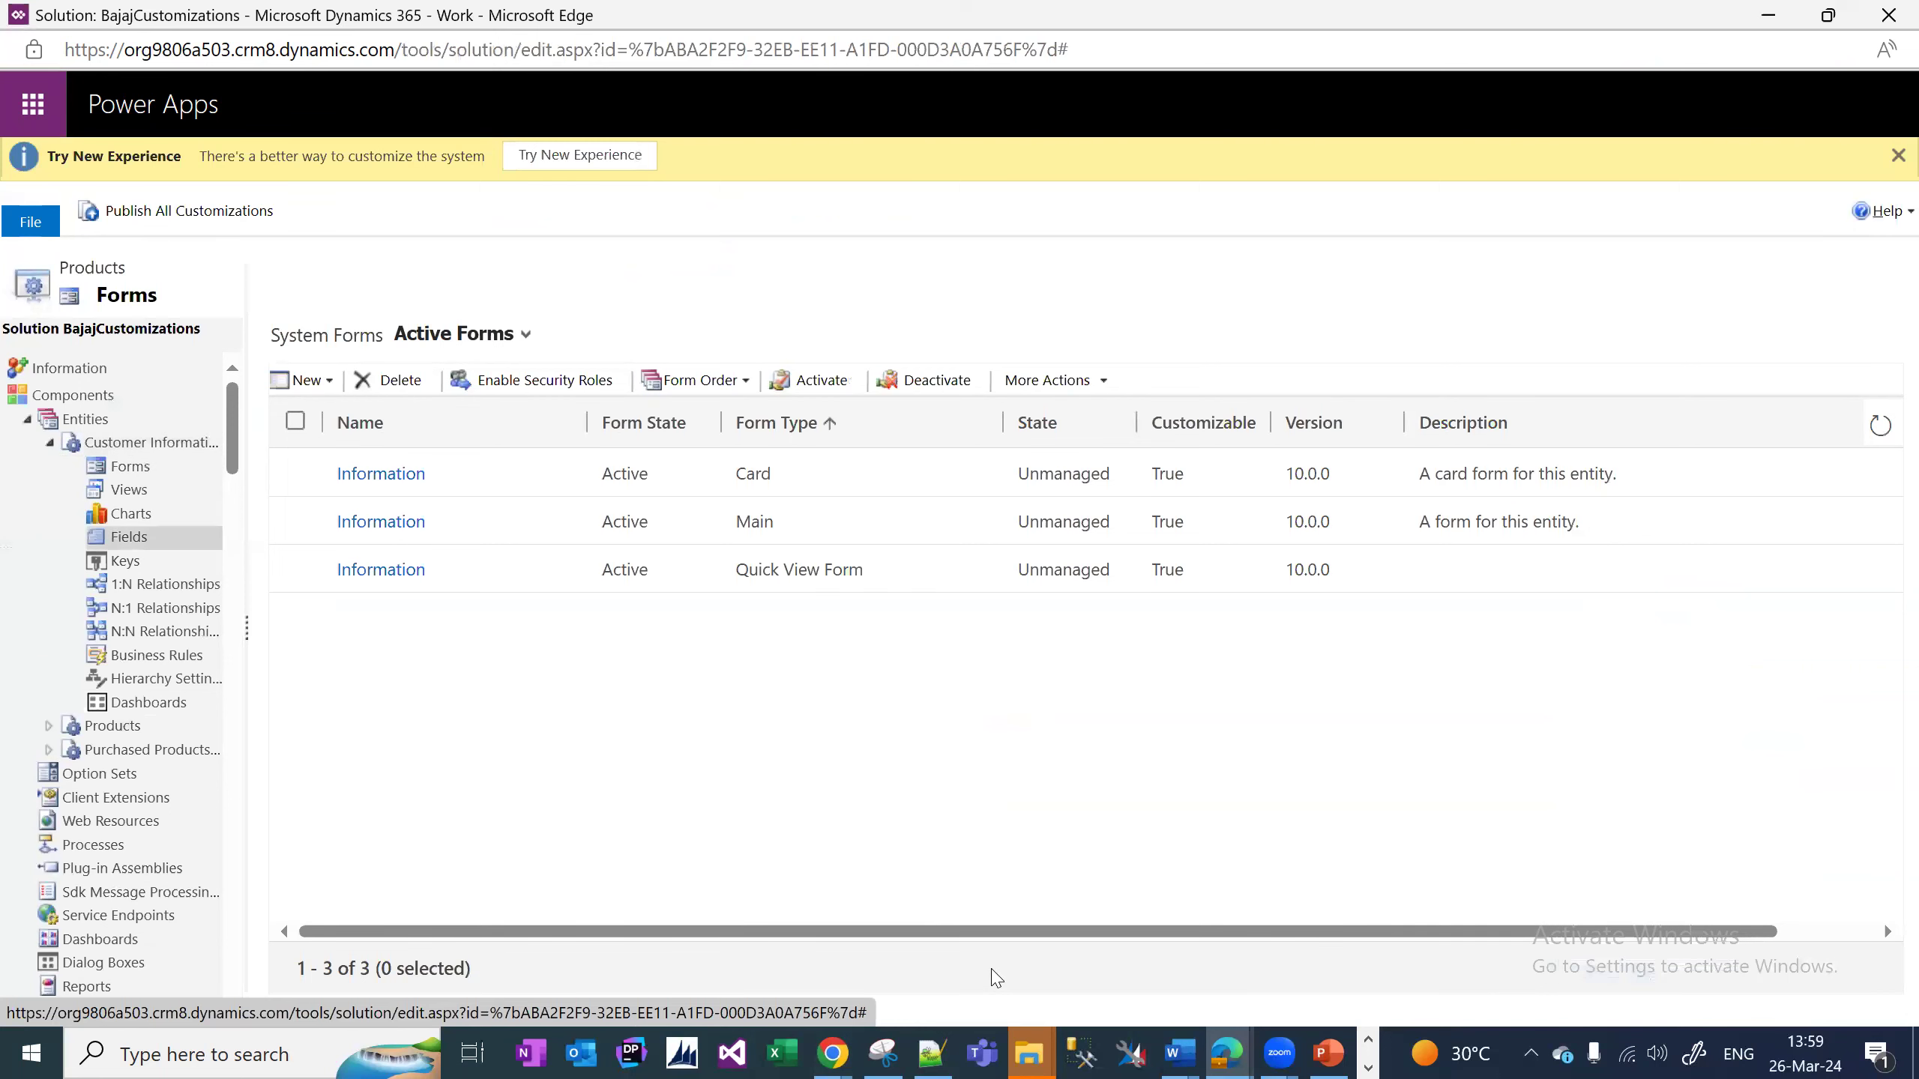
In the field notes, mark Customer Address as Multiline Text.
click(932, 1052)
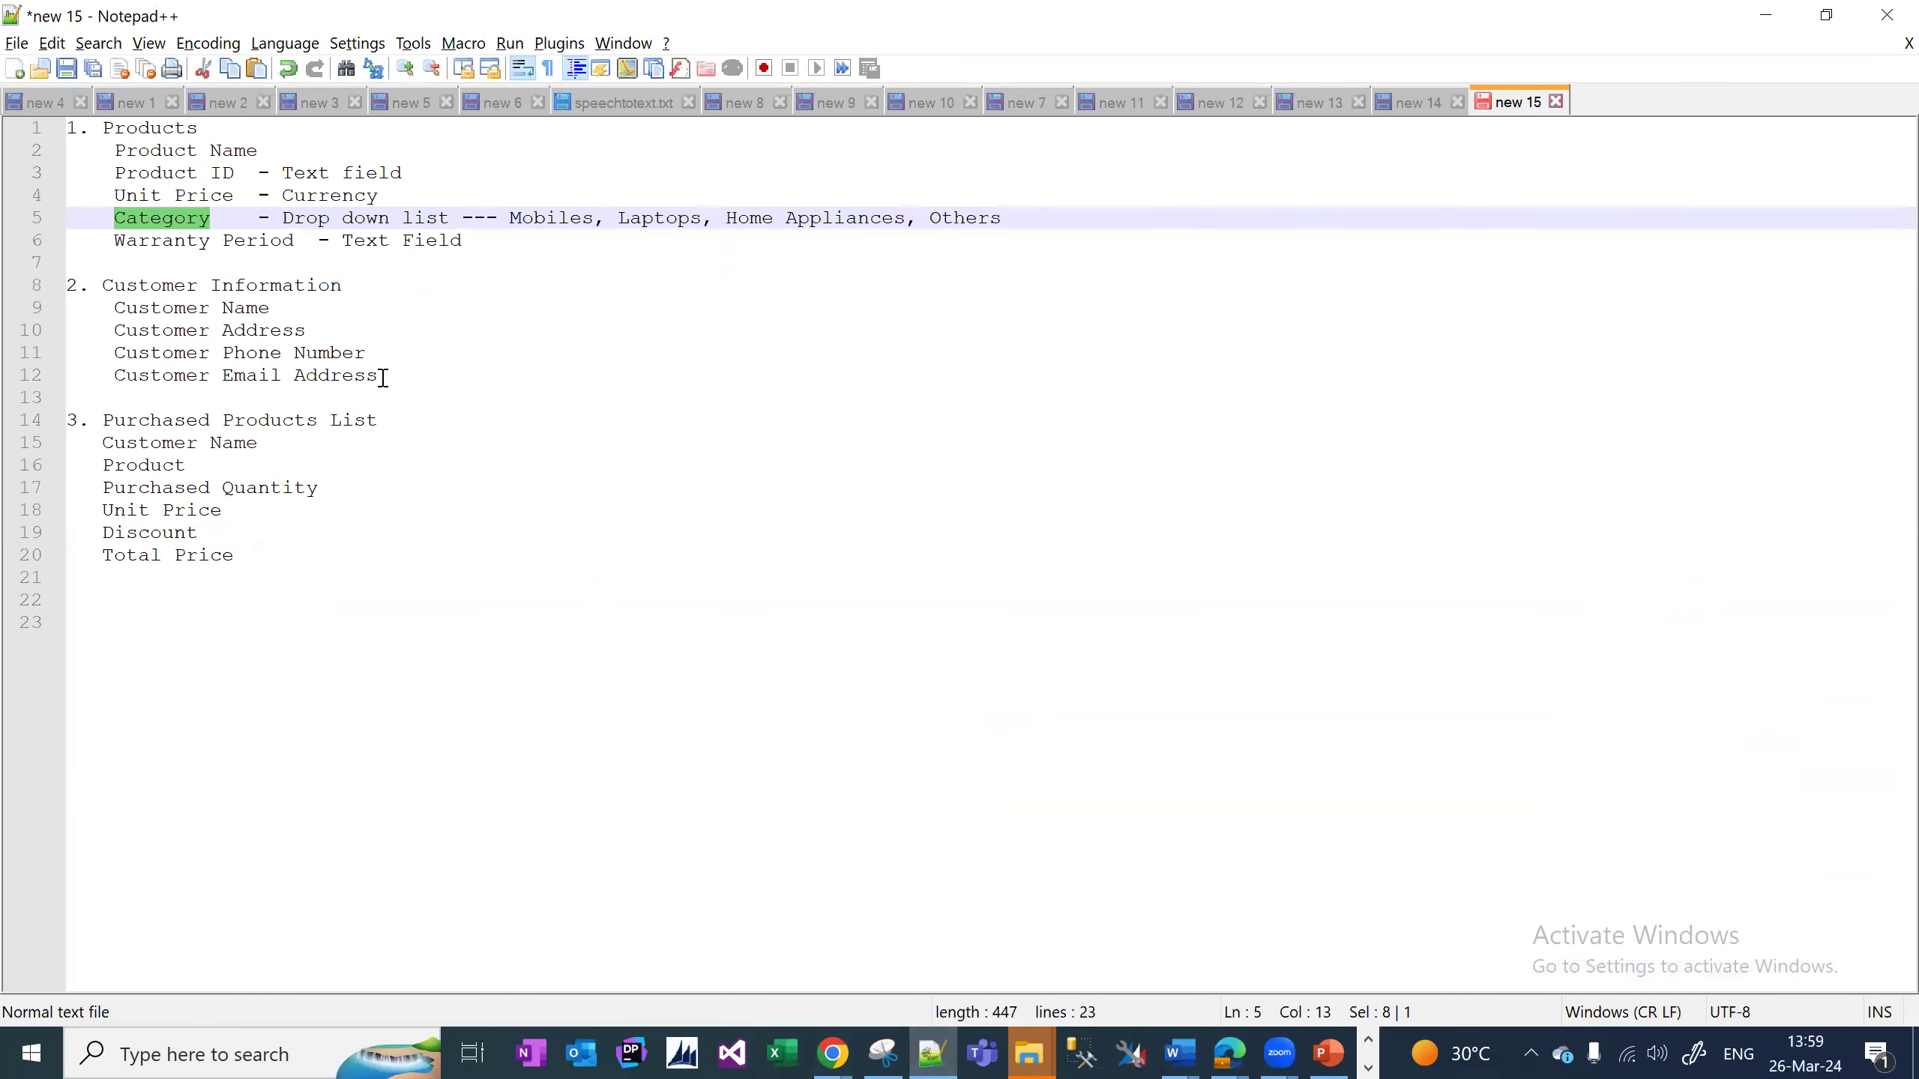
drag(383, 377, 41, 312)
click(296, 352)
click(308, 313)
text(-)
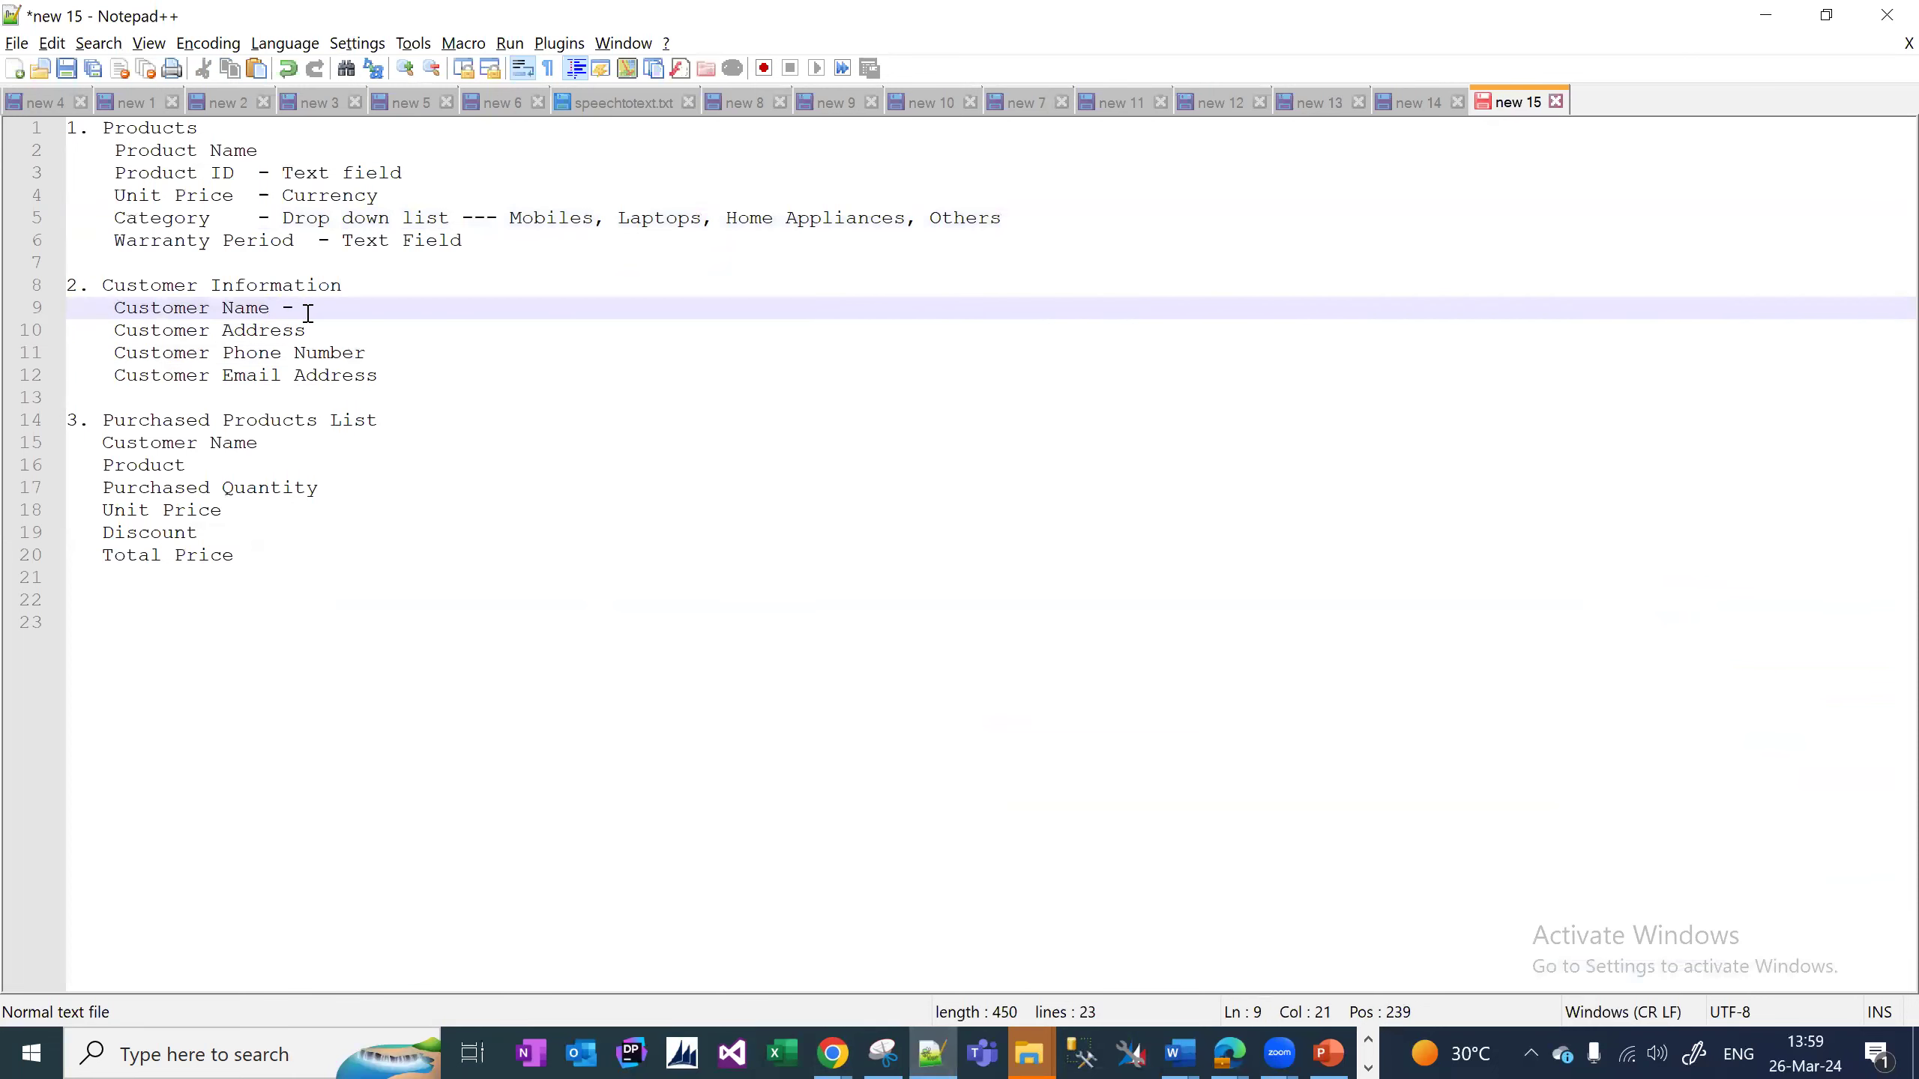
key(Down)
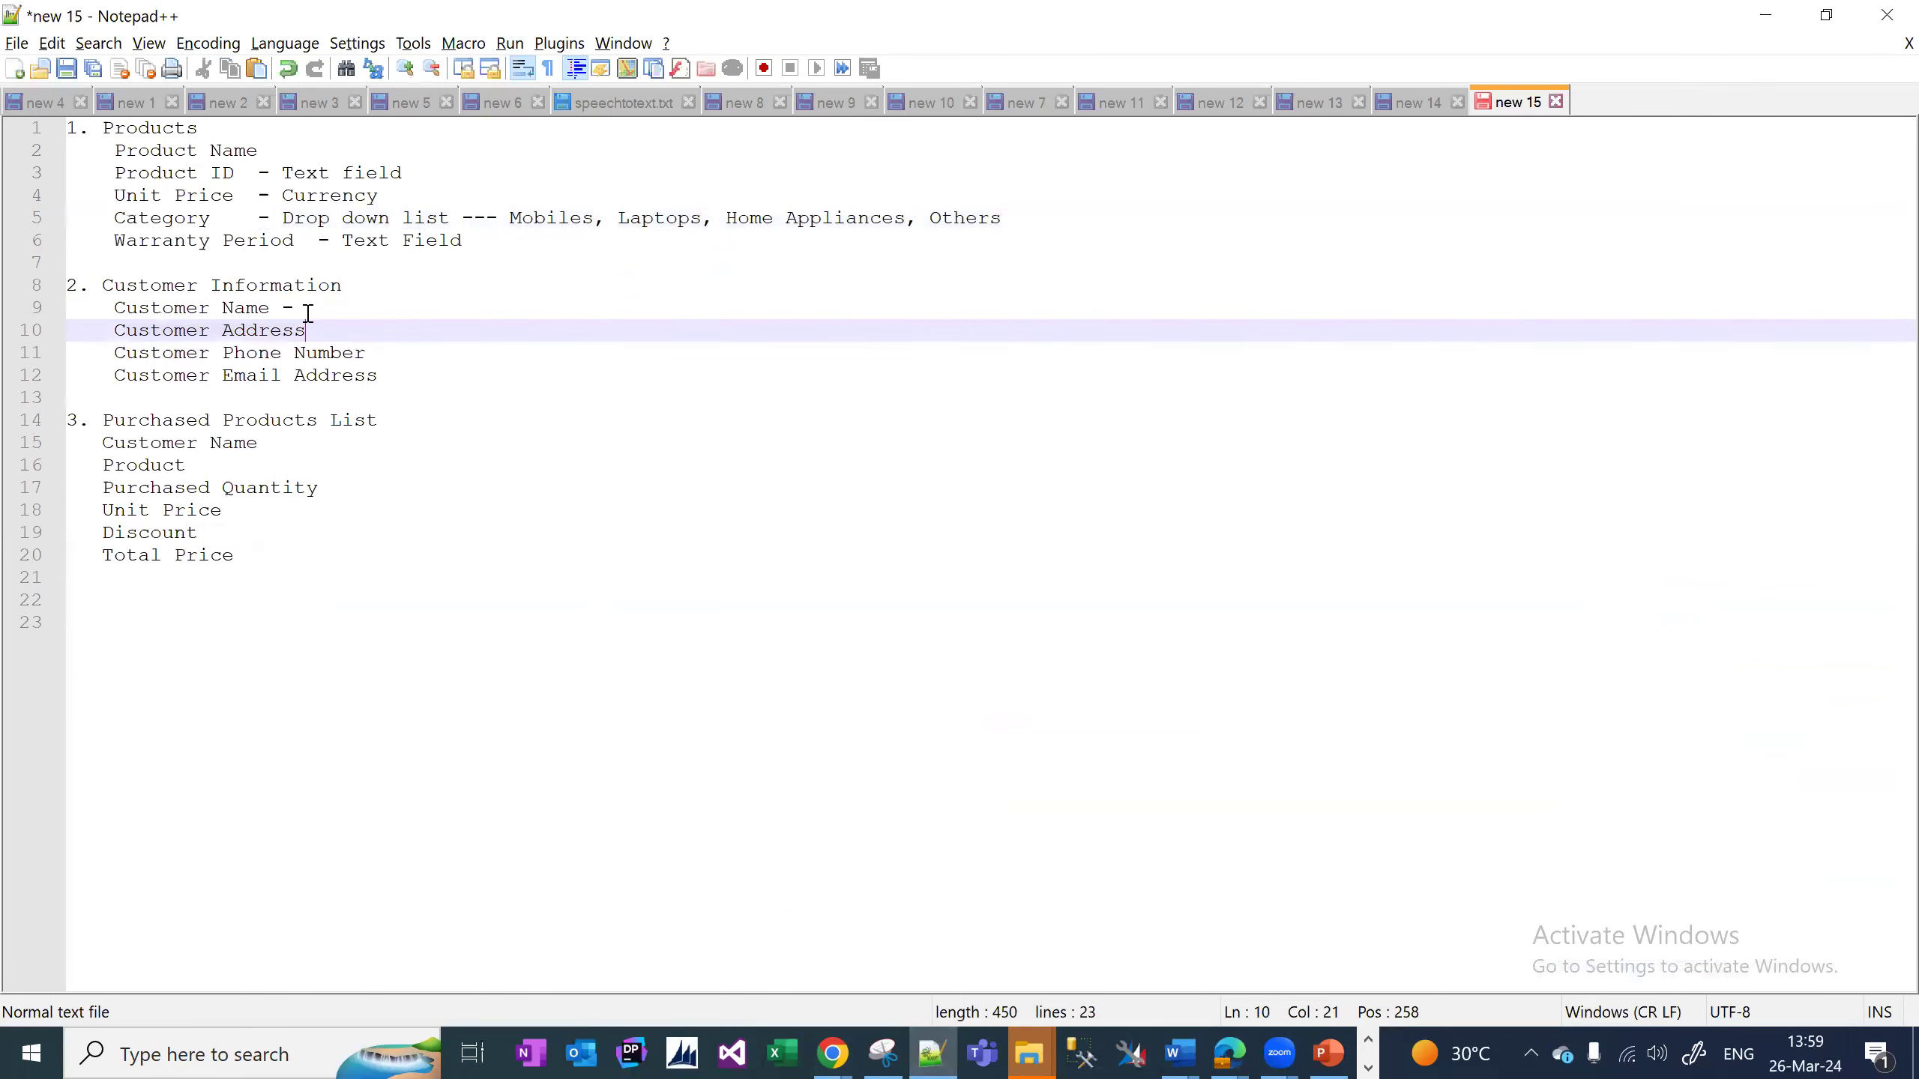
text(-)
text(Multiline Text)
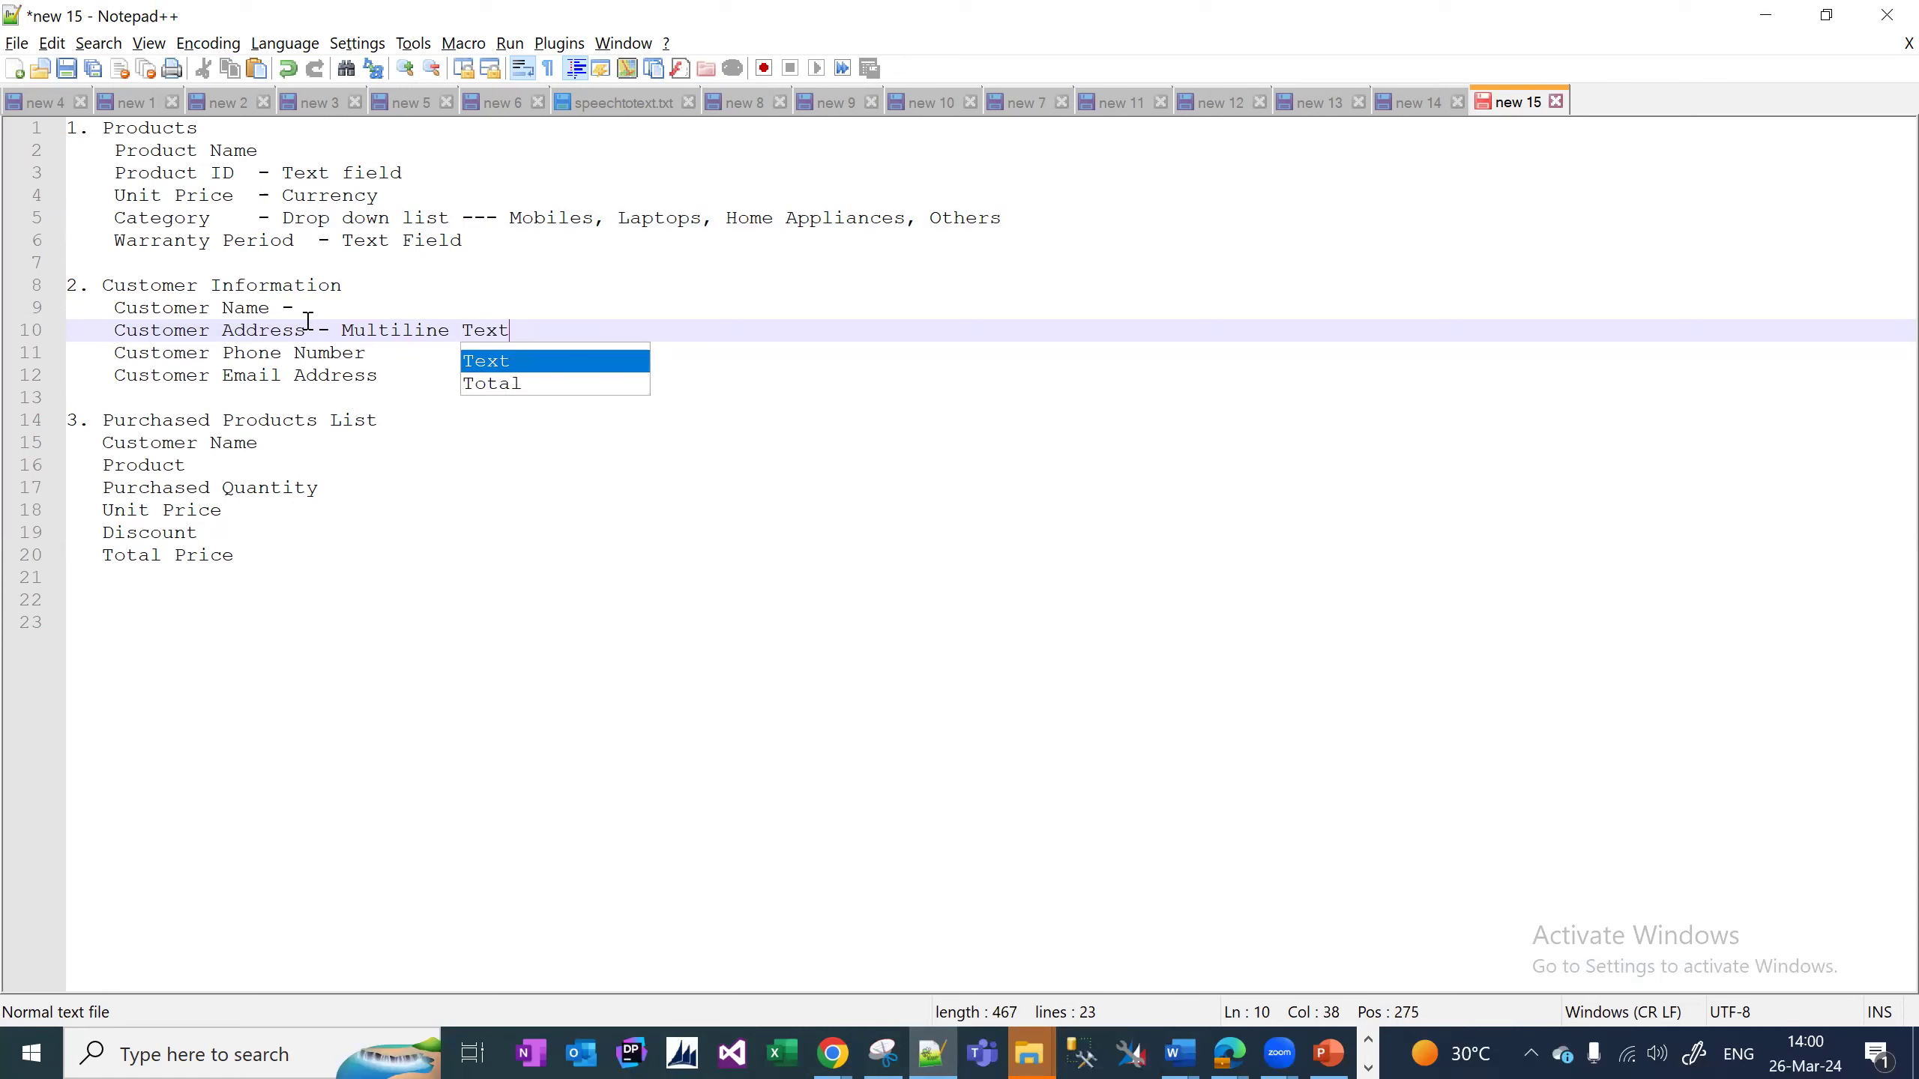
key(Down)
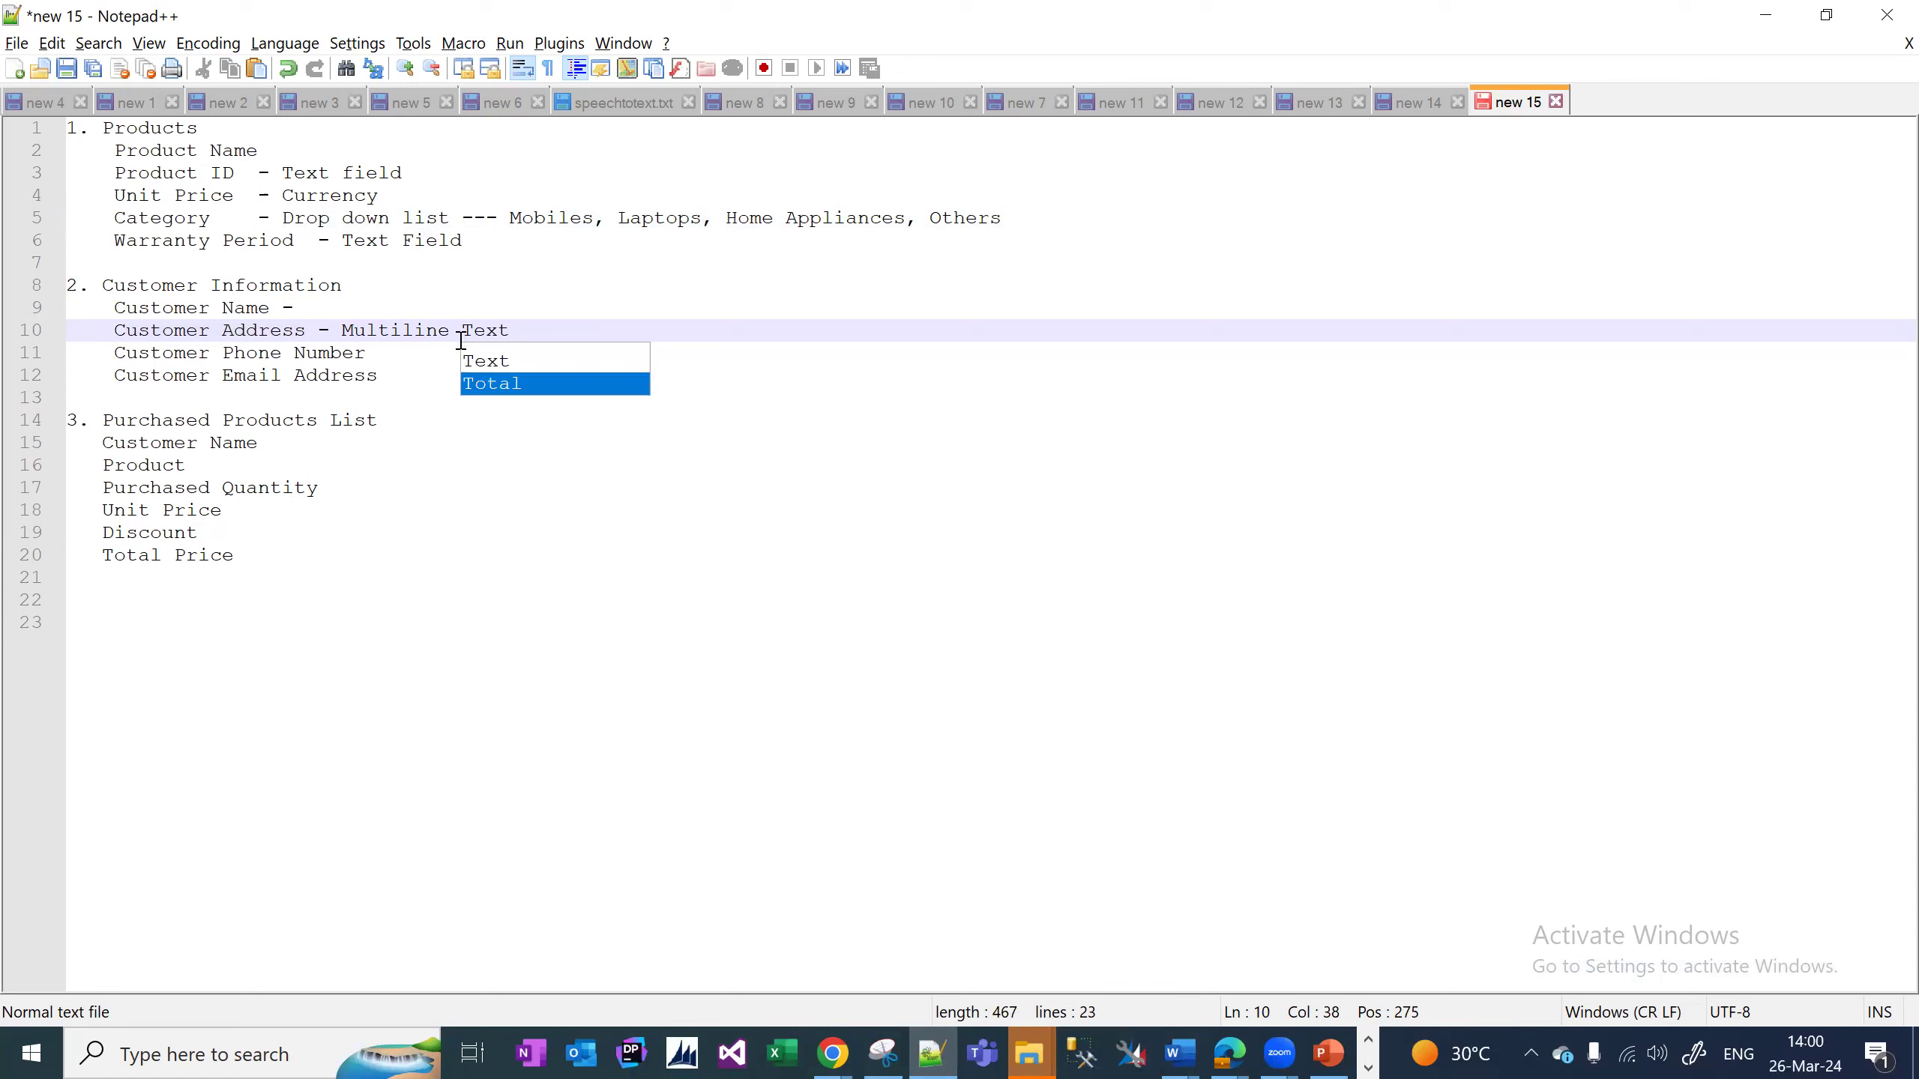
Mark Customer Phone Number as Phone Number and Customer Email Address as Single line text - email.
click(425, 352)
text(- )
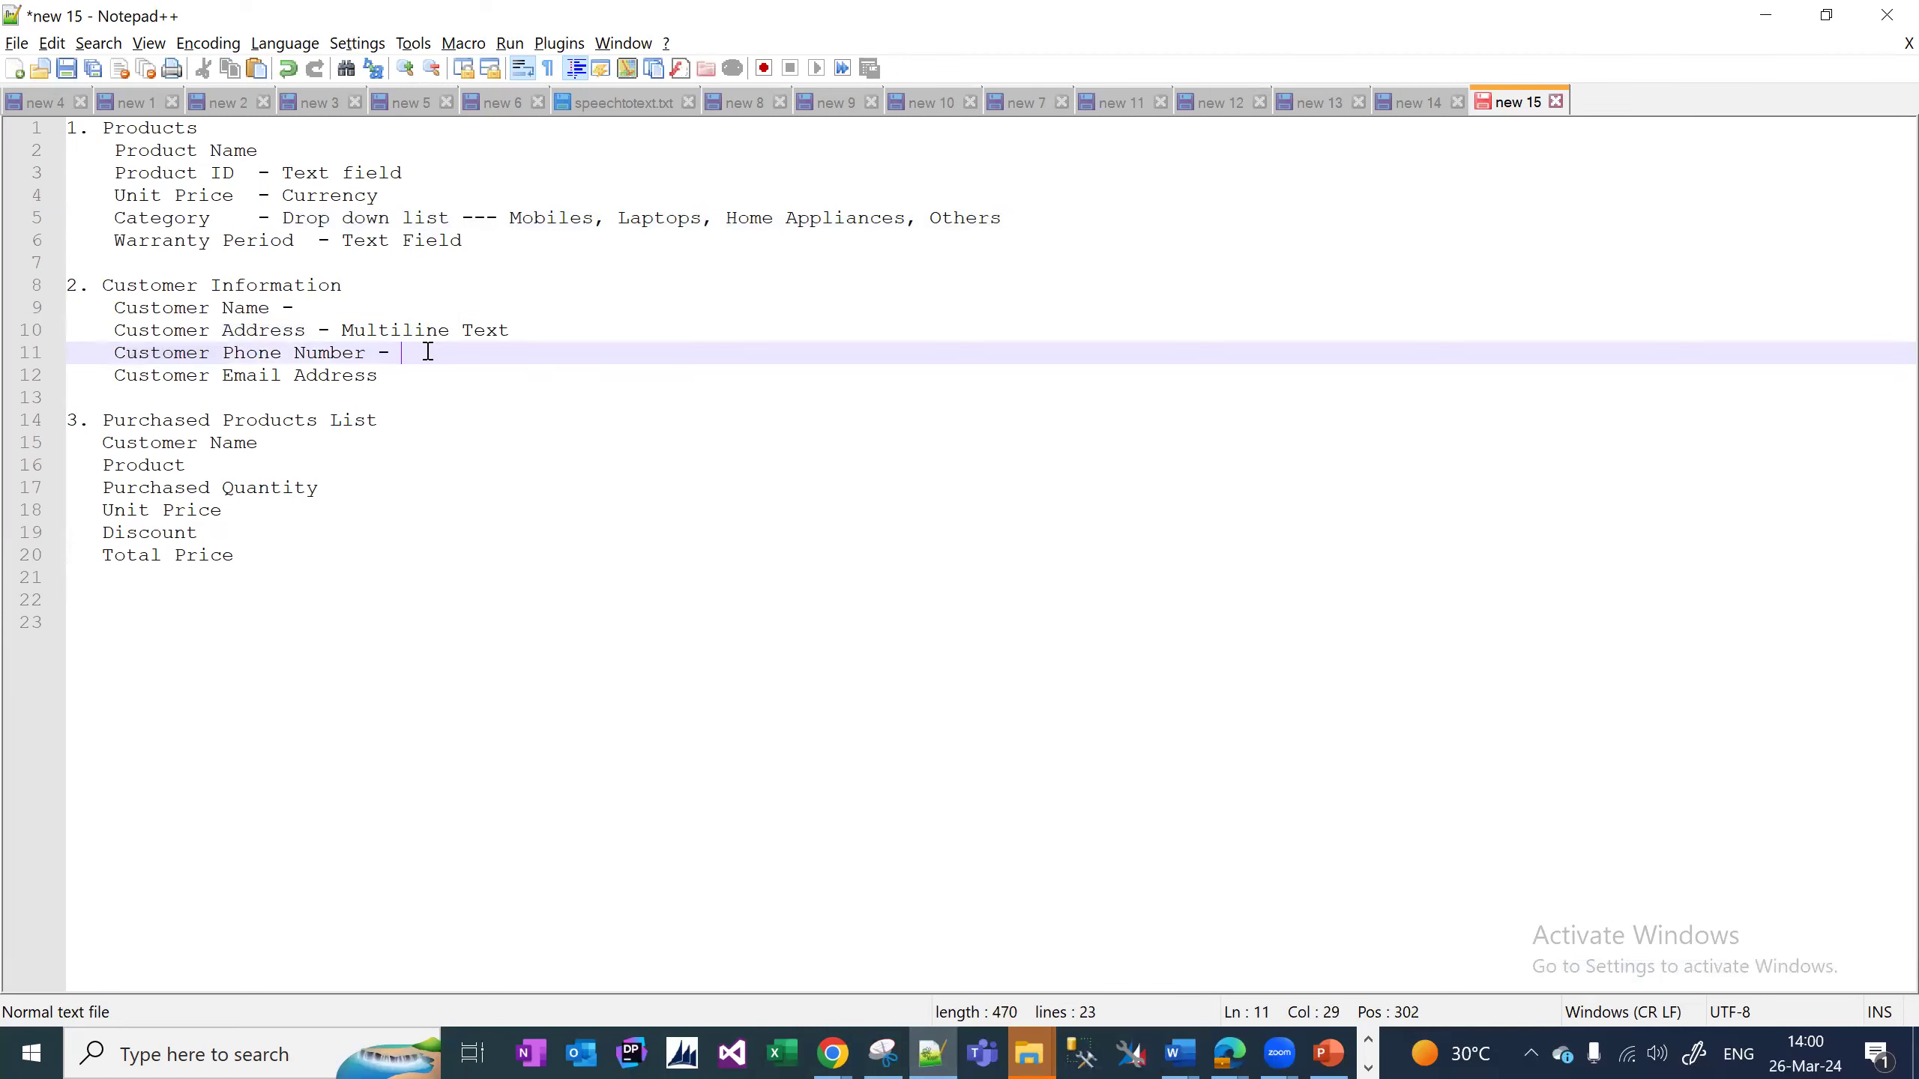
text(Phone Nu)
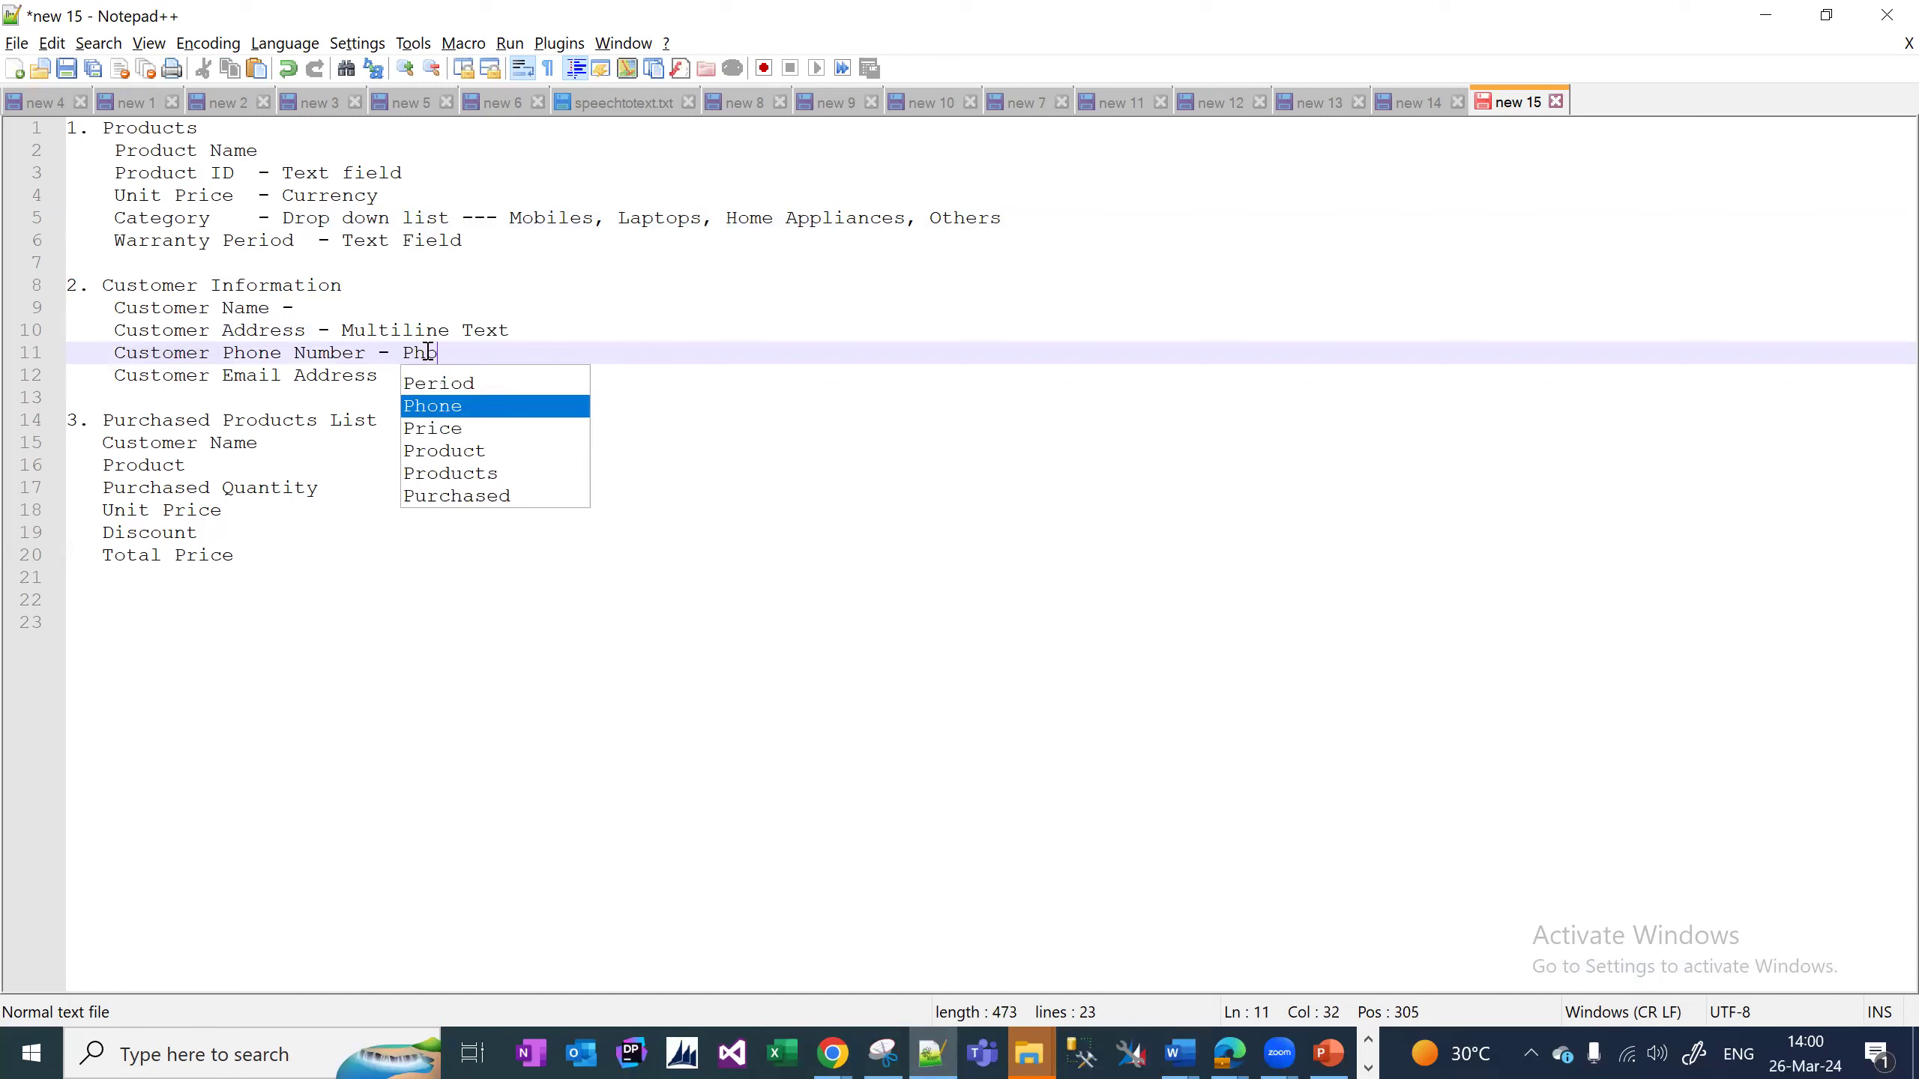
text(mber)
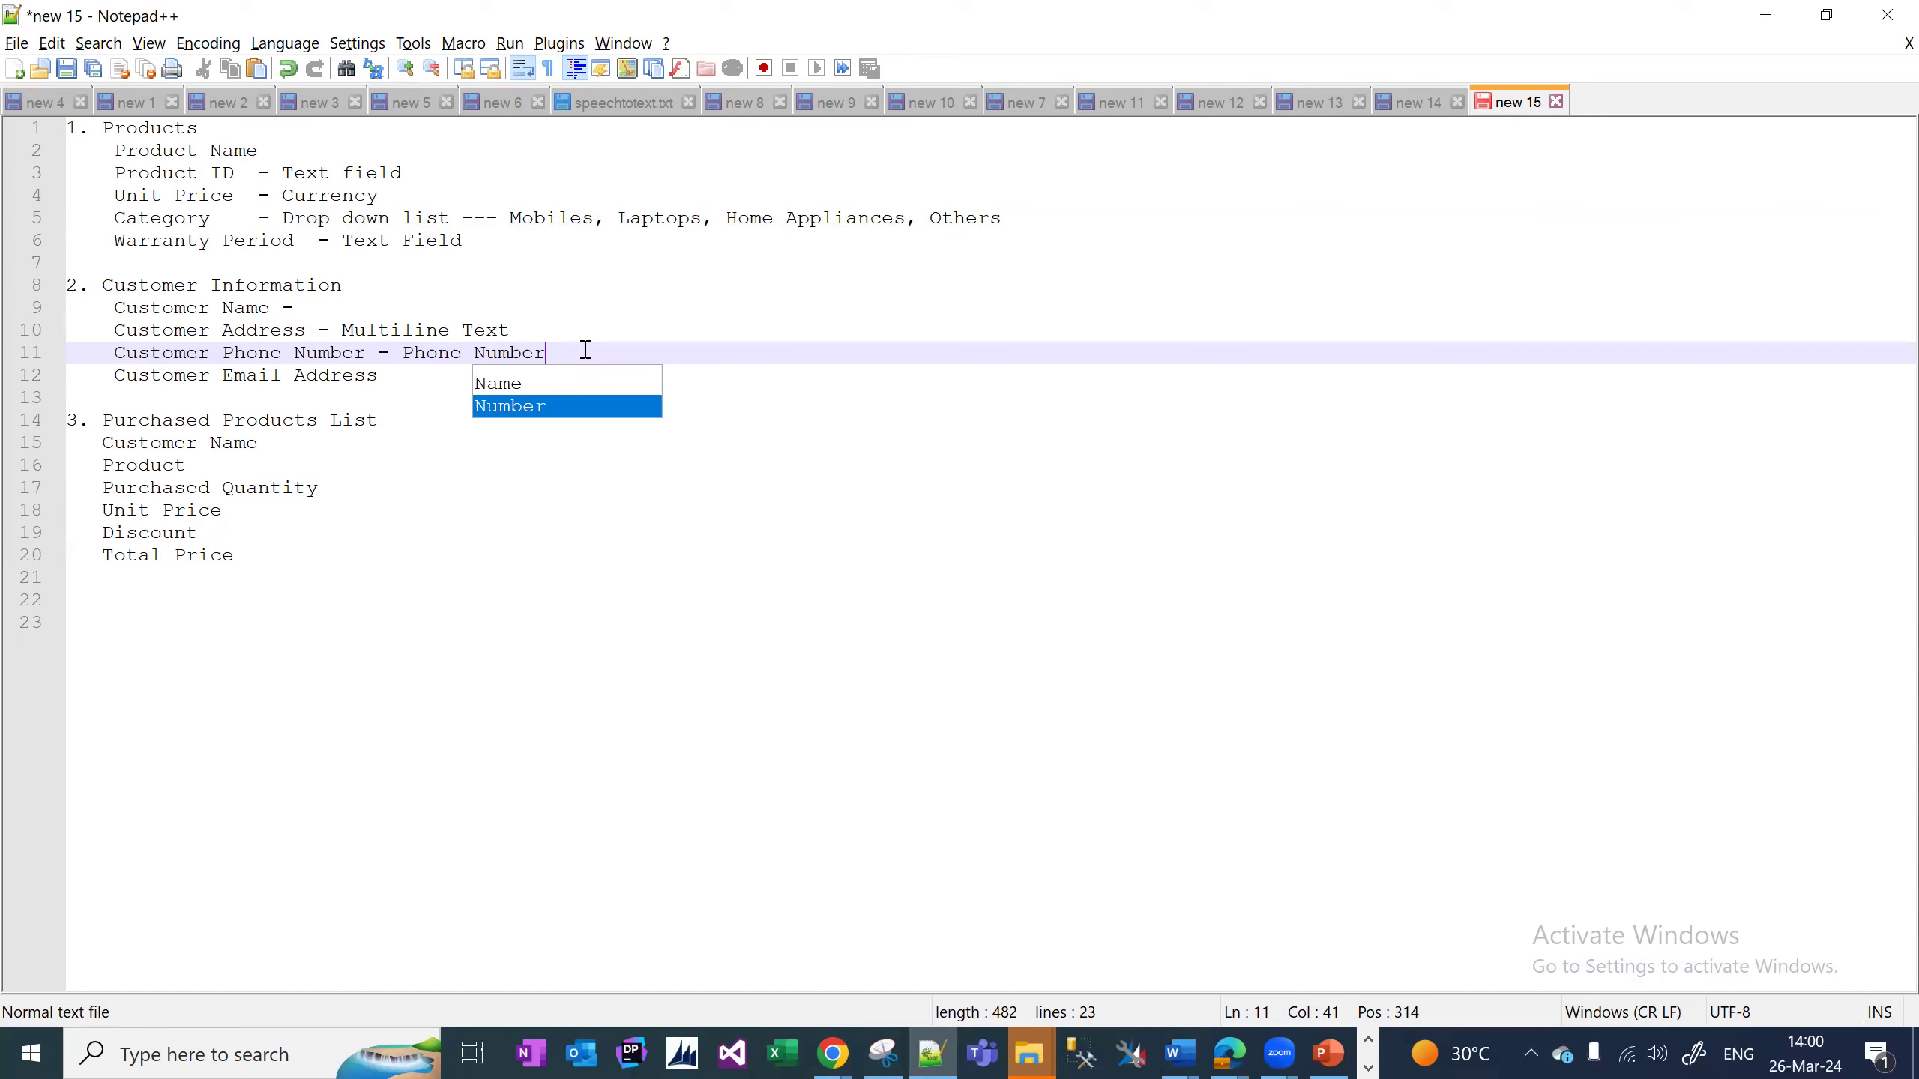
click(411, 369)
text(- )
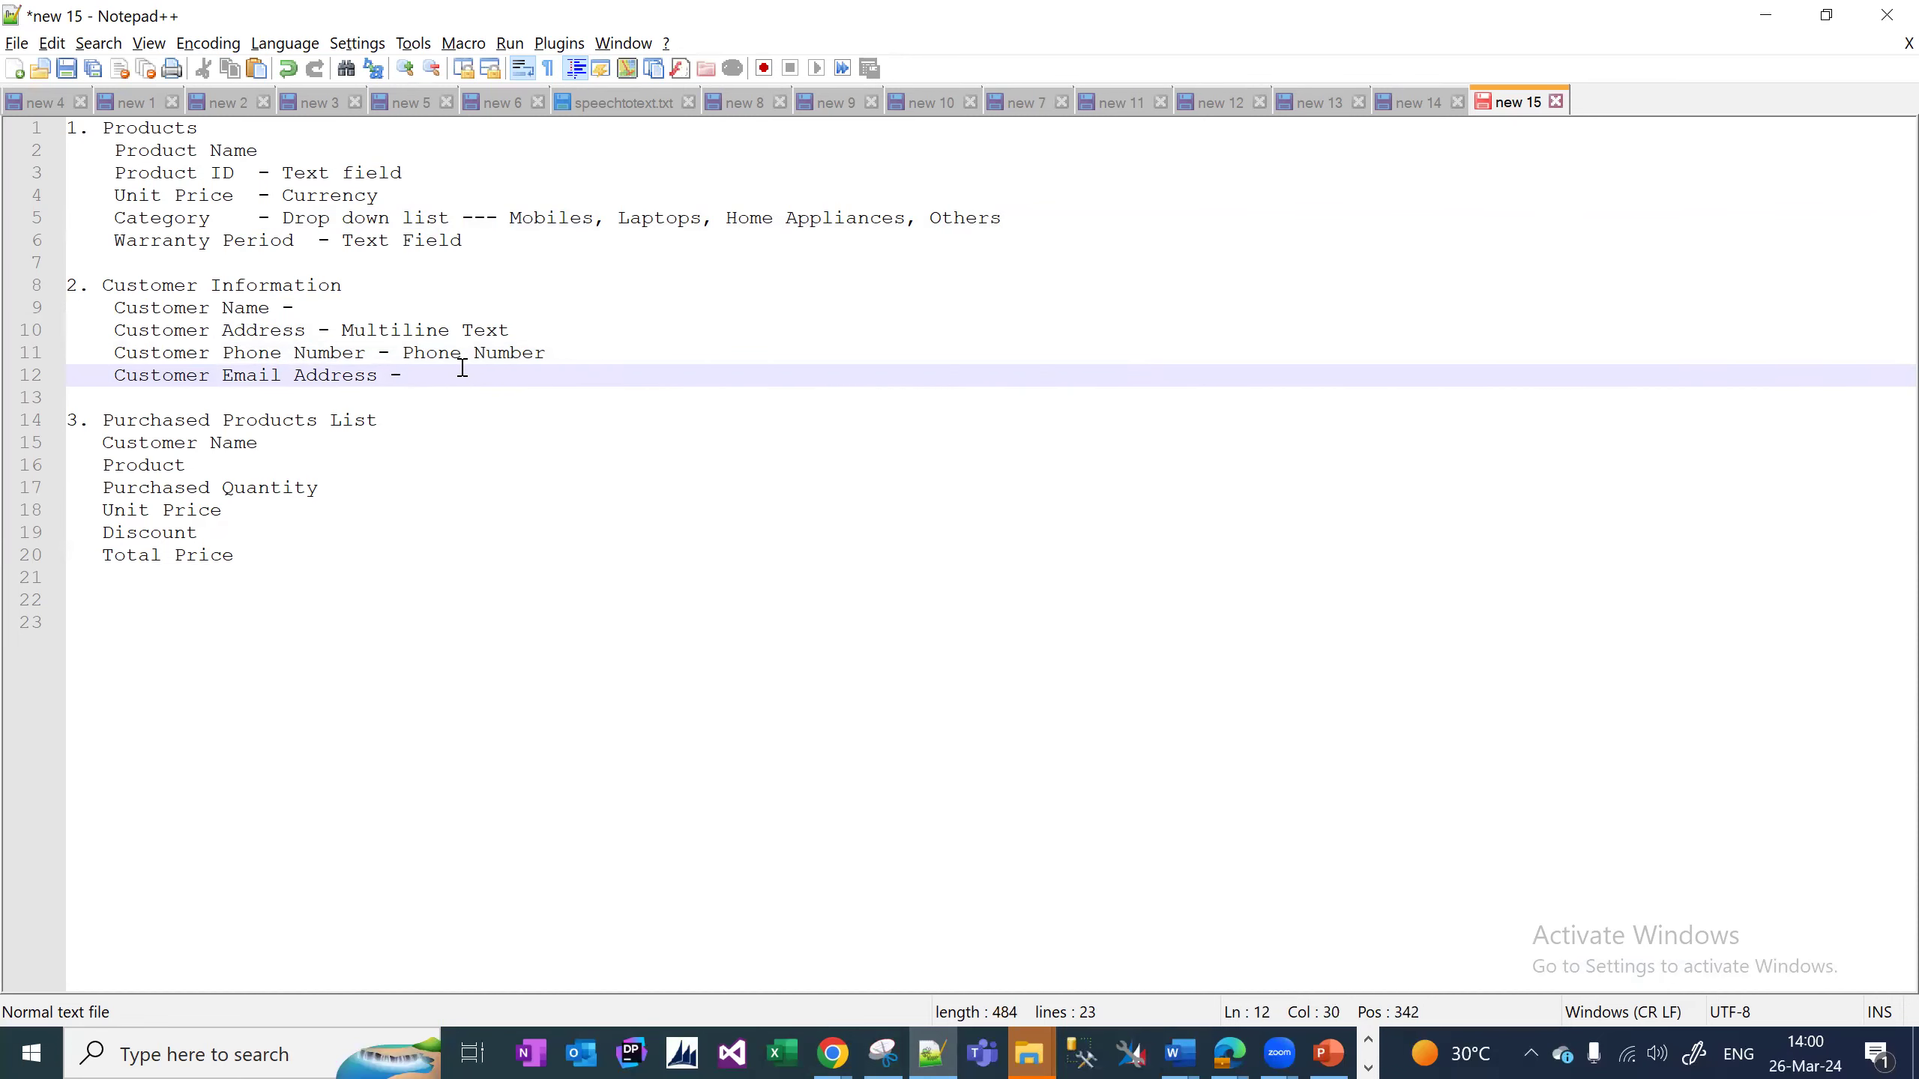
text(Single lines)
key(BackSpace)
key(BackSpace)
key(BackSpace)
text(ne tet)
key(BackSpace)
text(t)
key(BackSpace)
text(xt - email)
Create the Customer Address field as Multiple Lines of Text and save it with Save and New.
mouse_move(1232, 1052)
click(1369, 986)
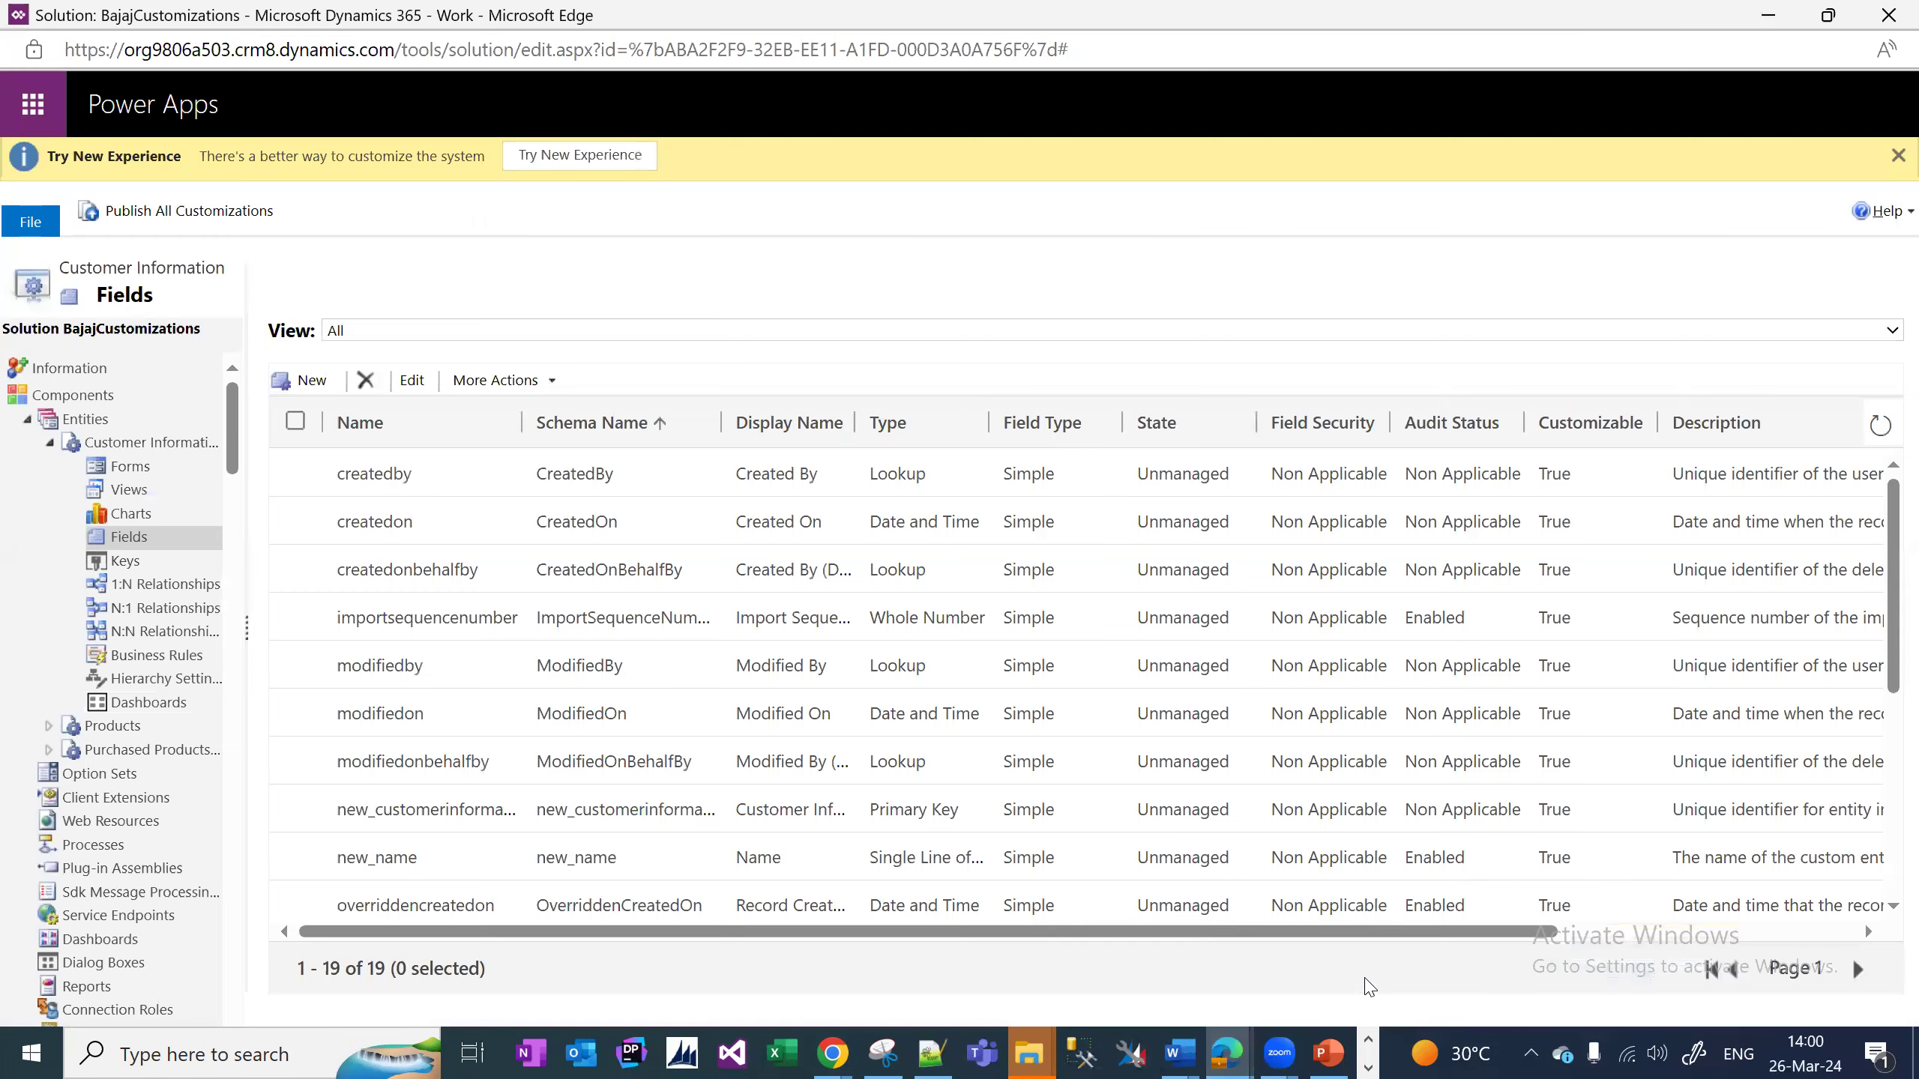
click(314, 381)
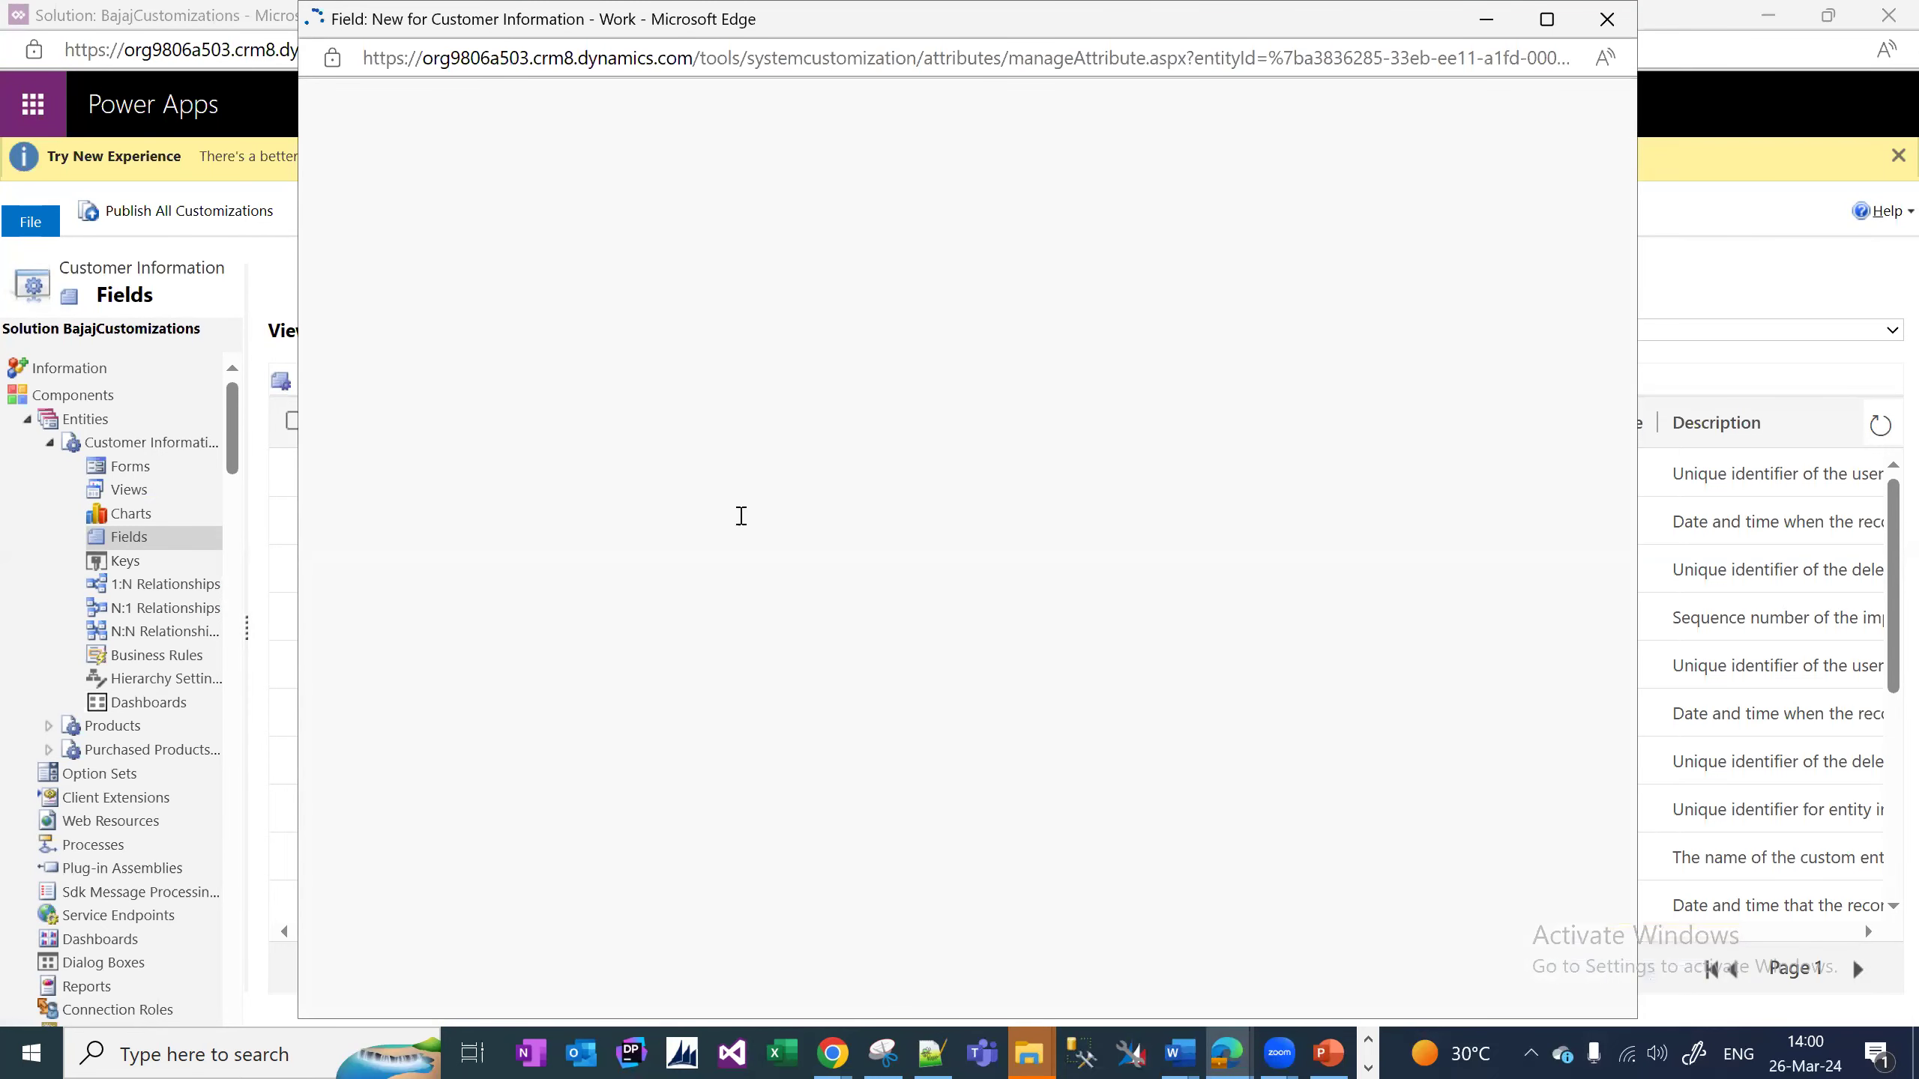
key(alt+Tab)
key(alt+Tab)
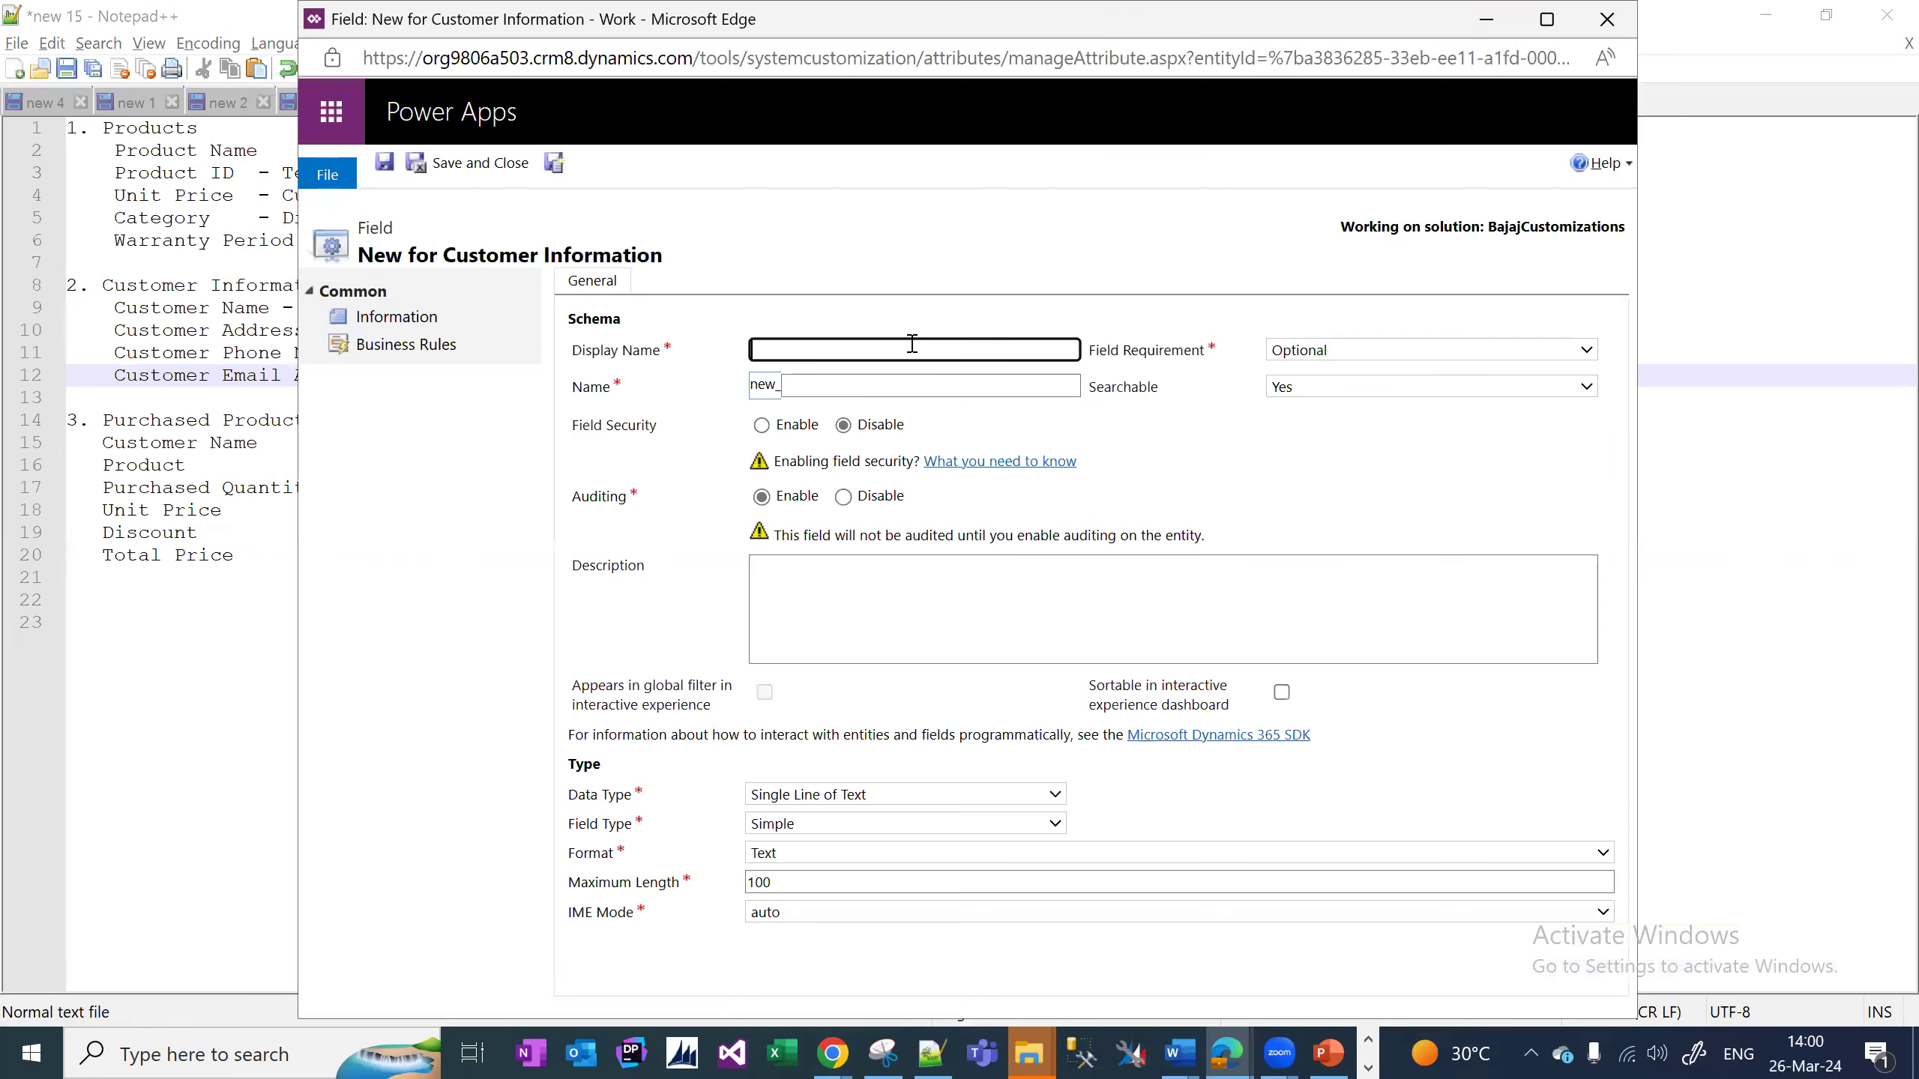
text(Customer Address)
click(1351, 470)
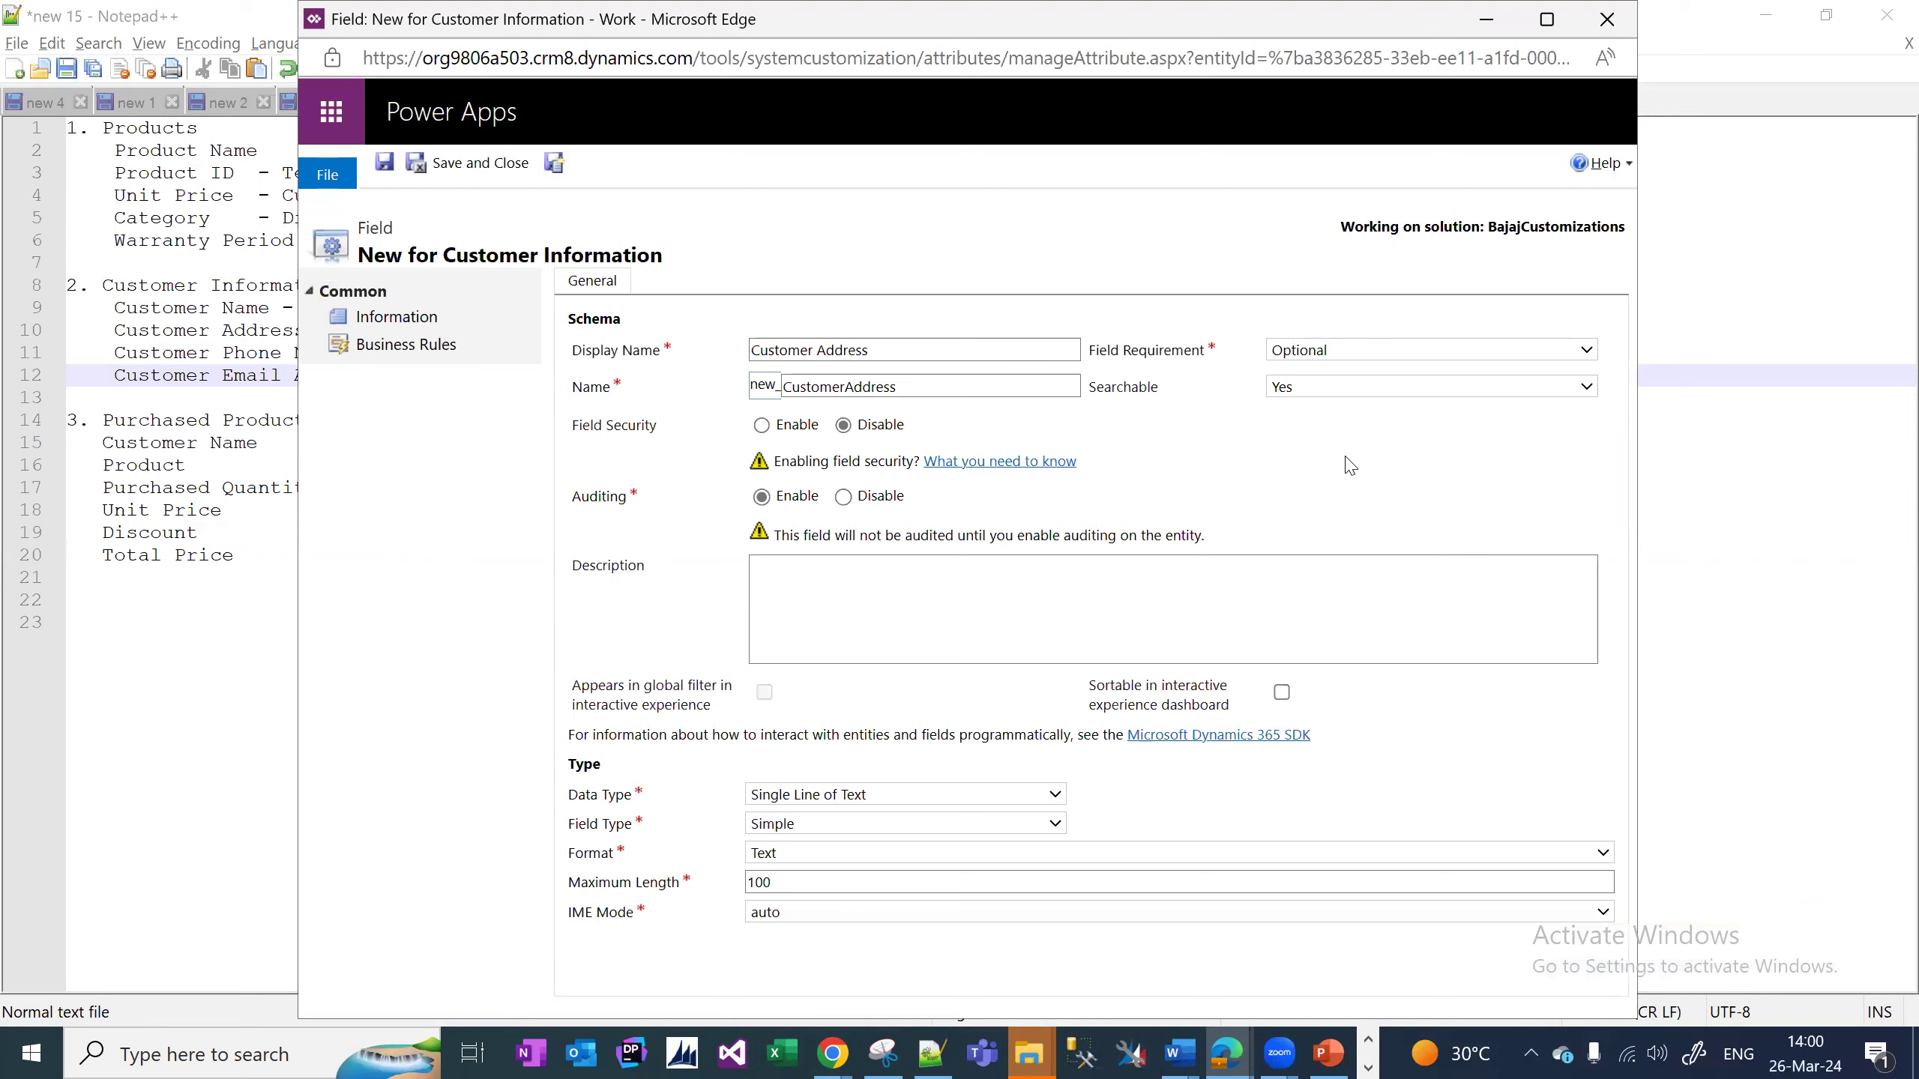
click(897, 793)
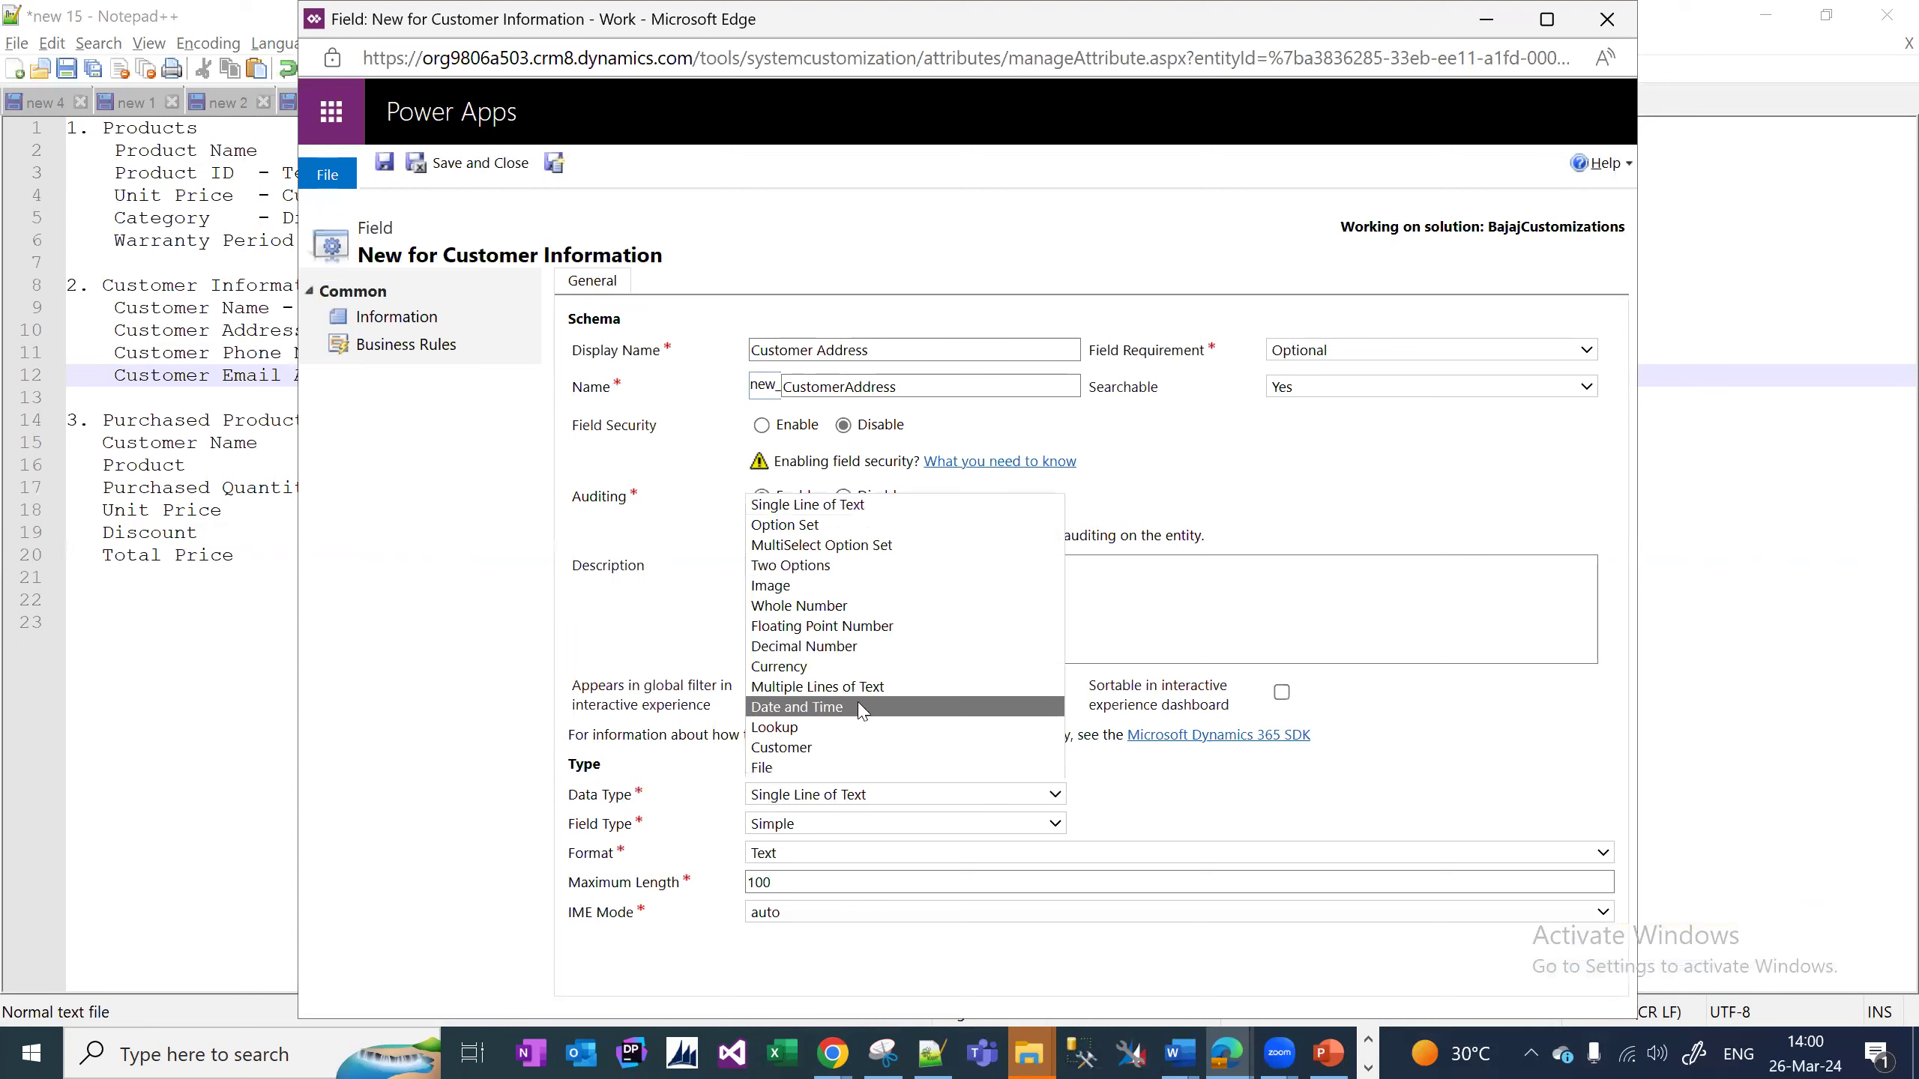
click(885, 687)
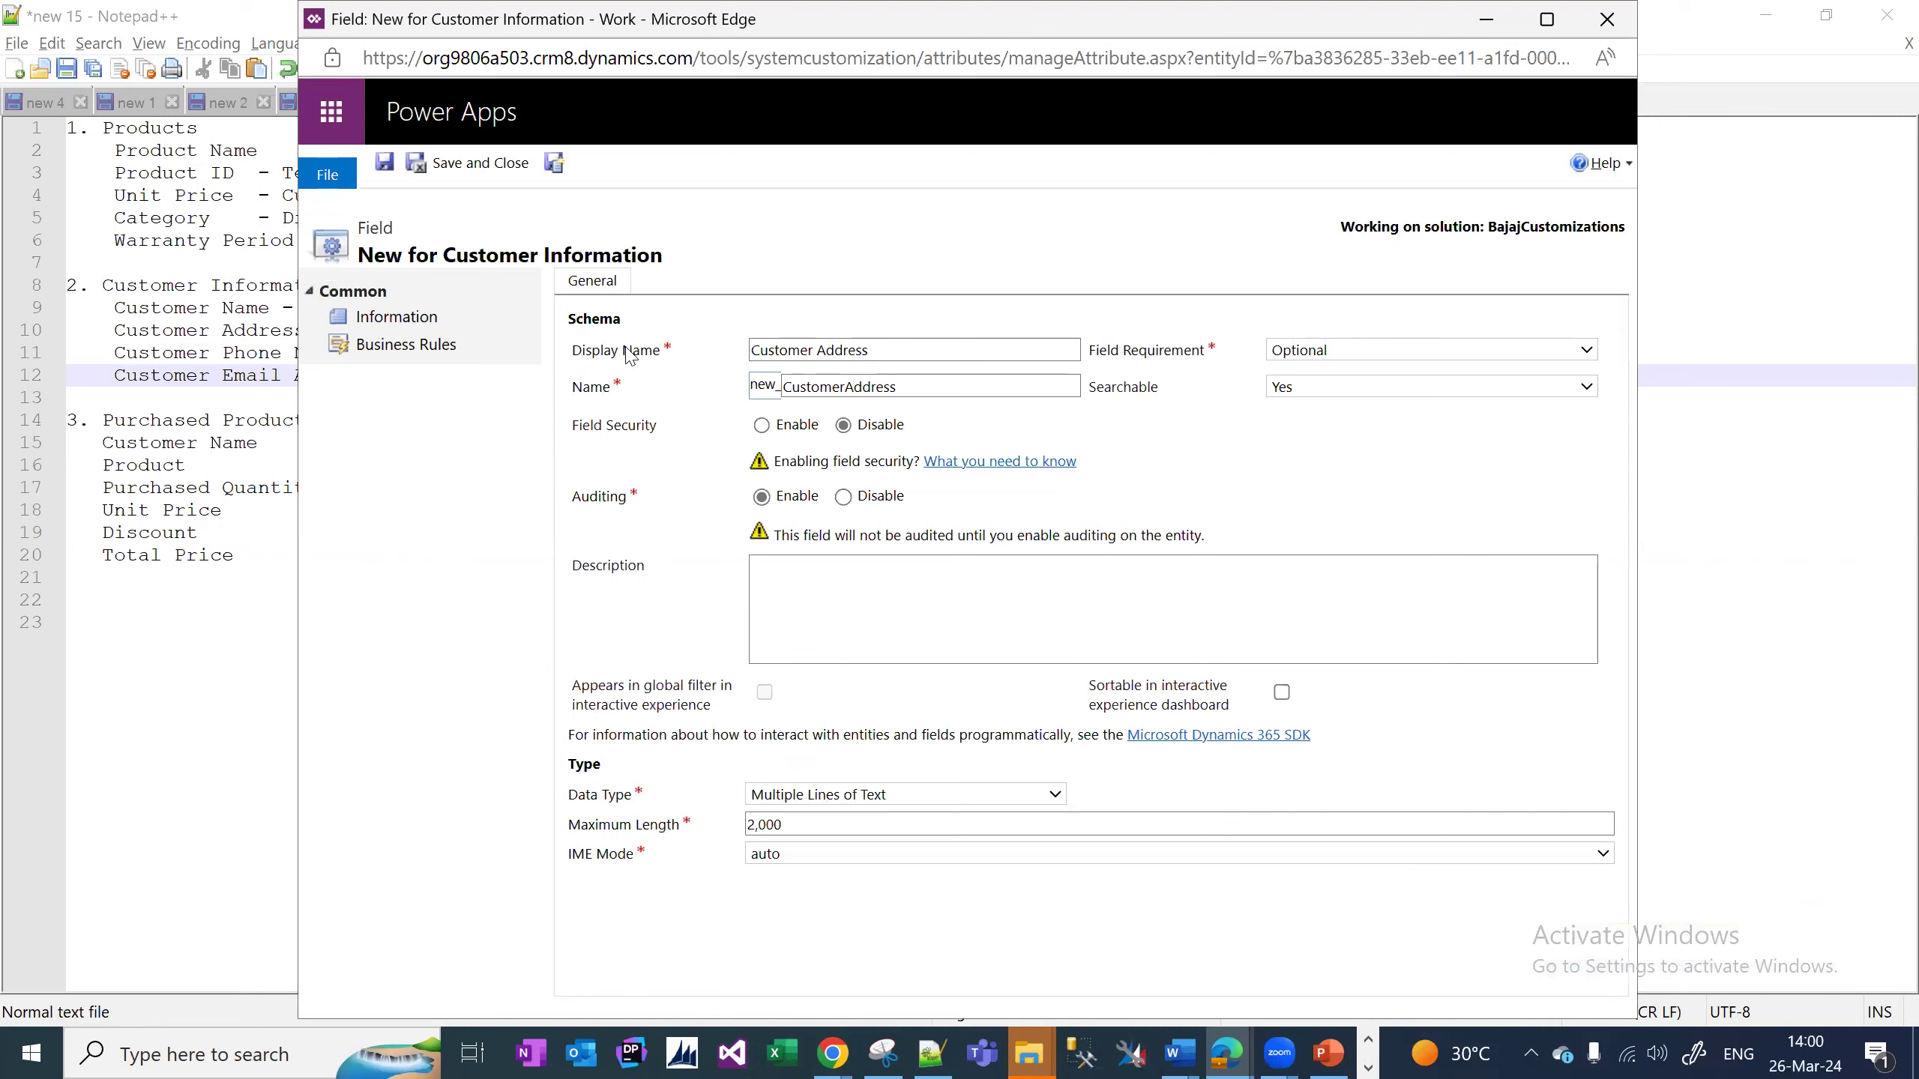
click(554, 165)
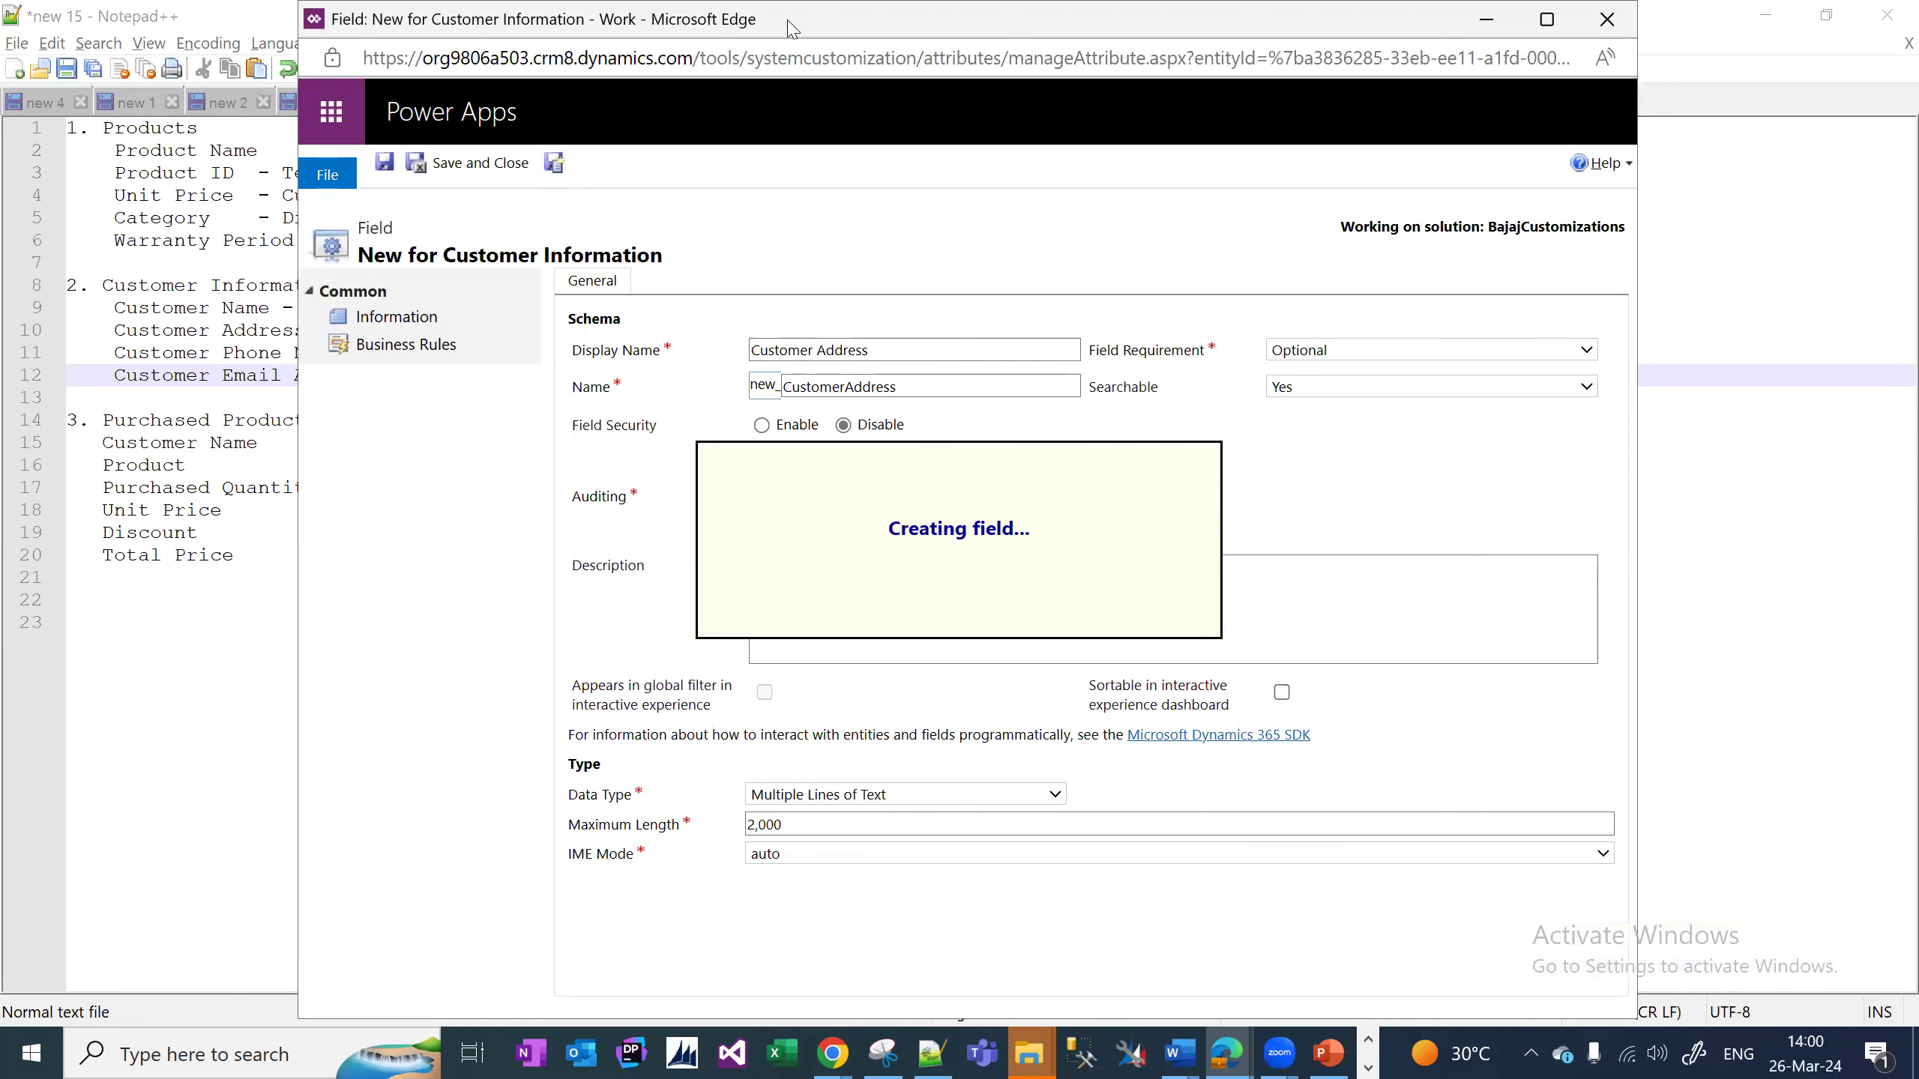
drag(791, 28, 953, 26)
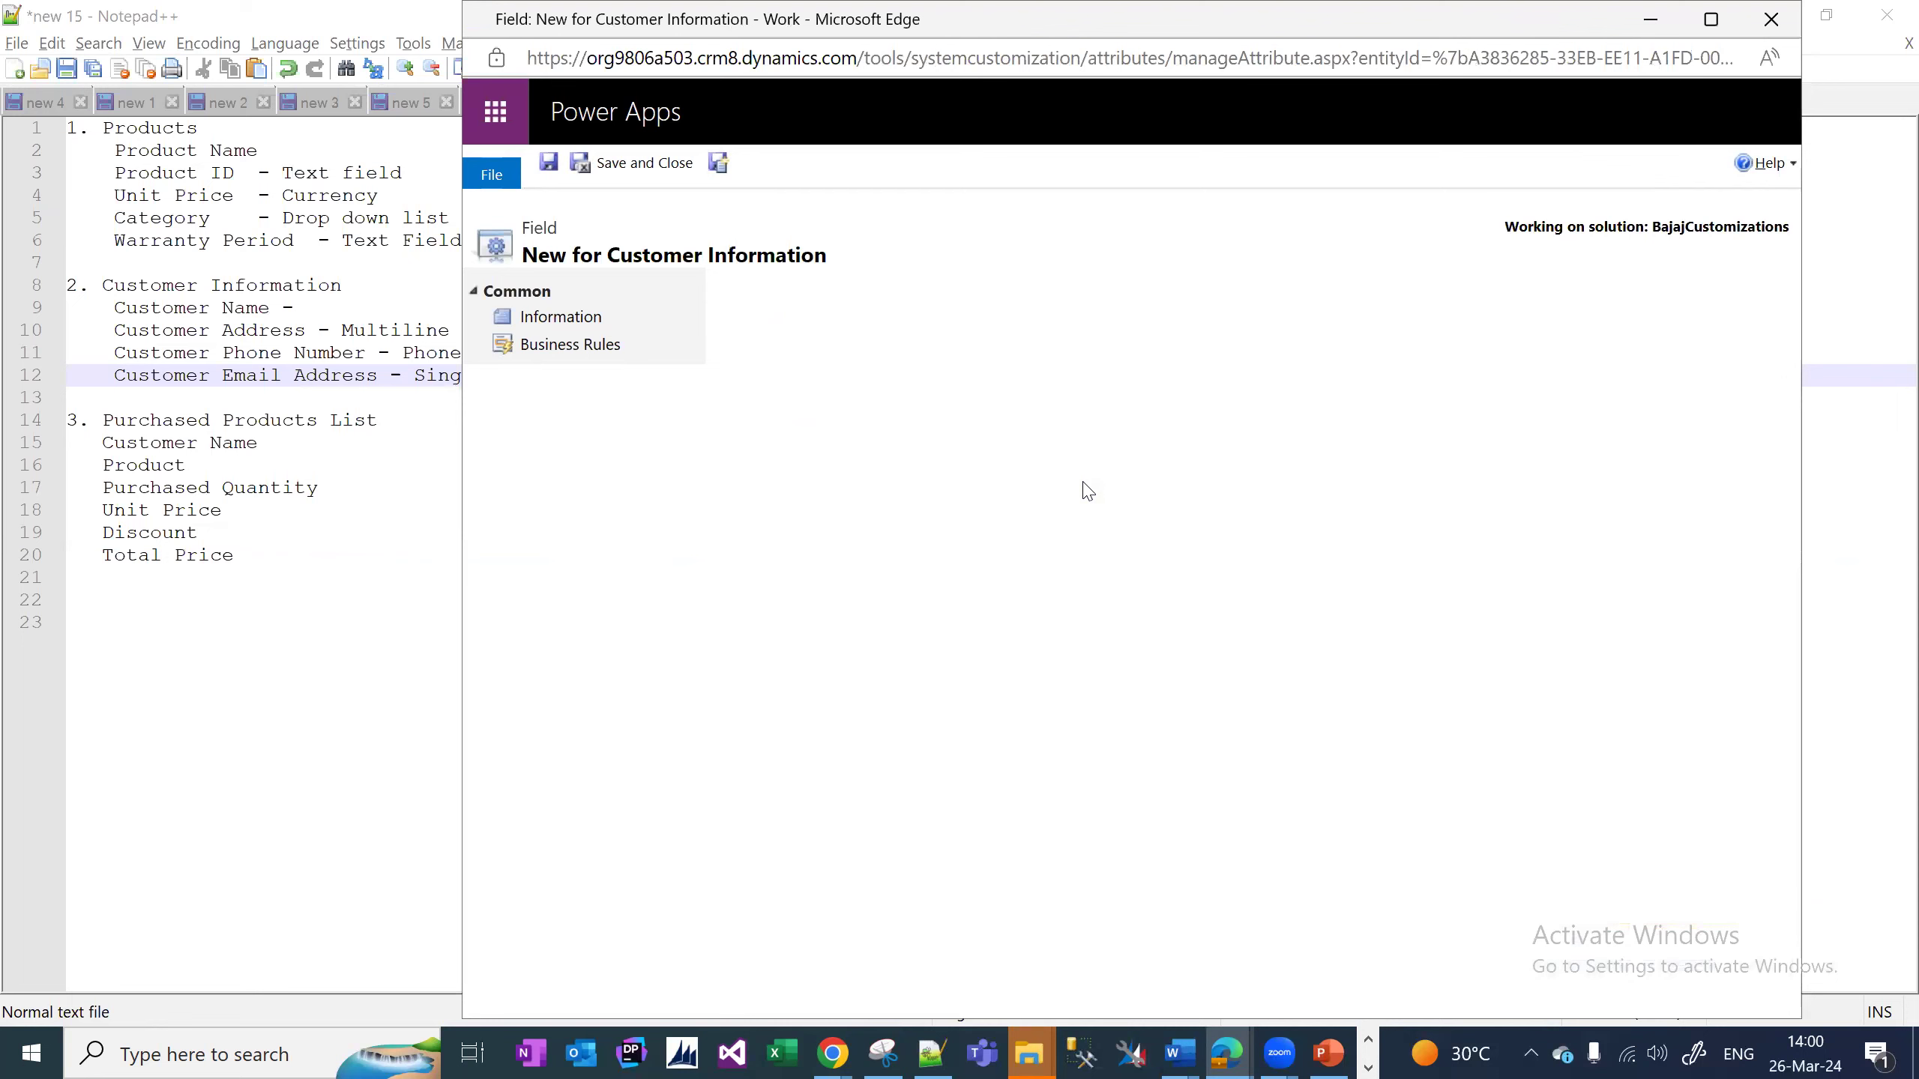
Name the new field Customer Phone Number, keeping requirement Optional and field type Simple.
text(Cusomer)
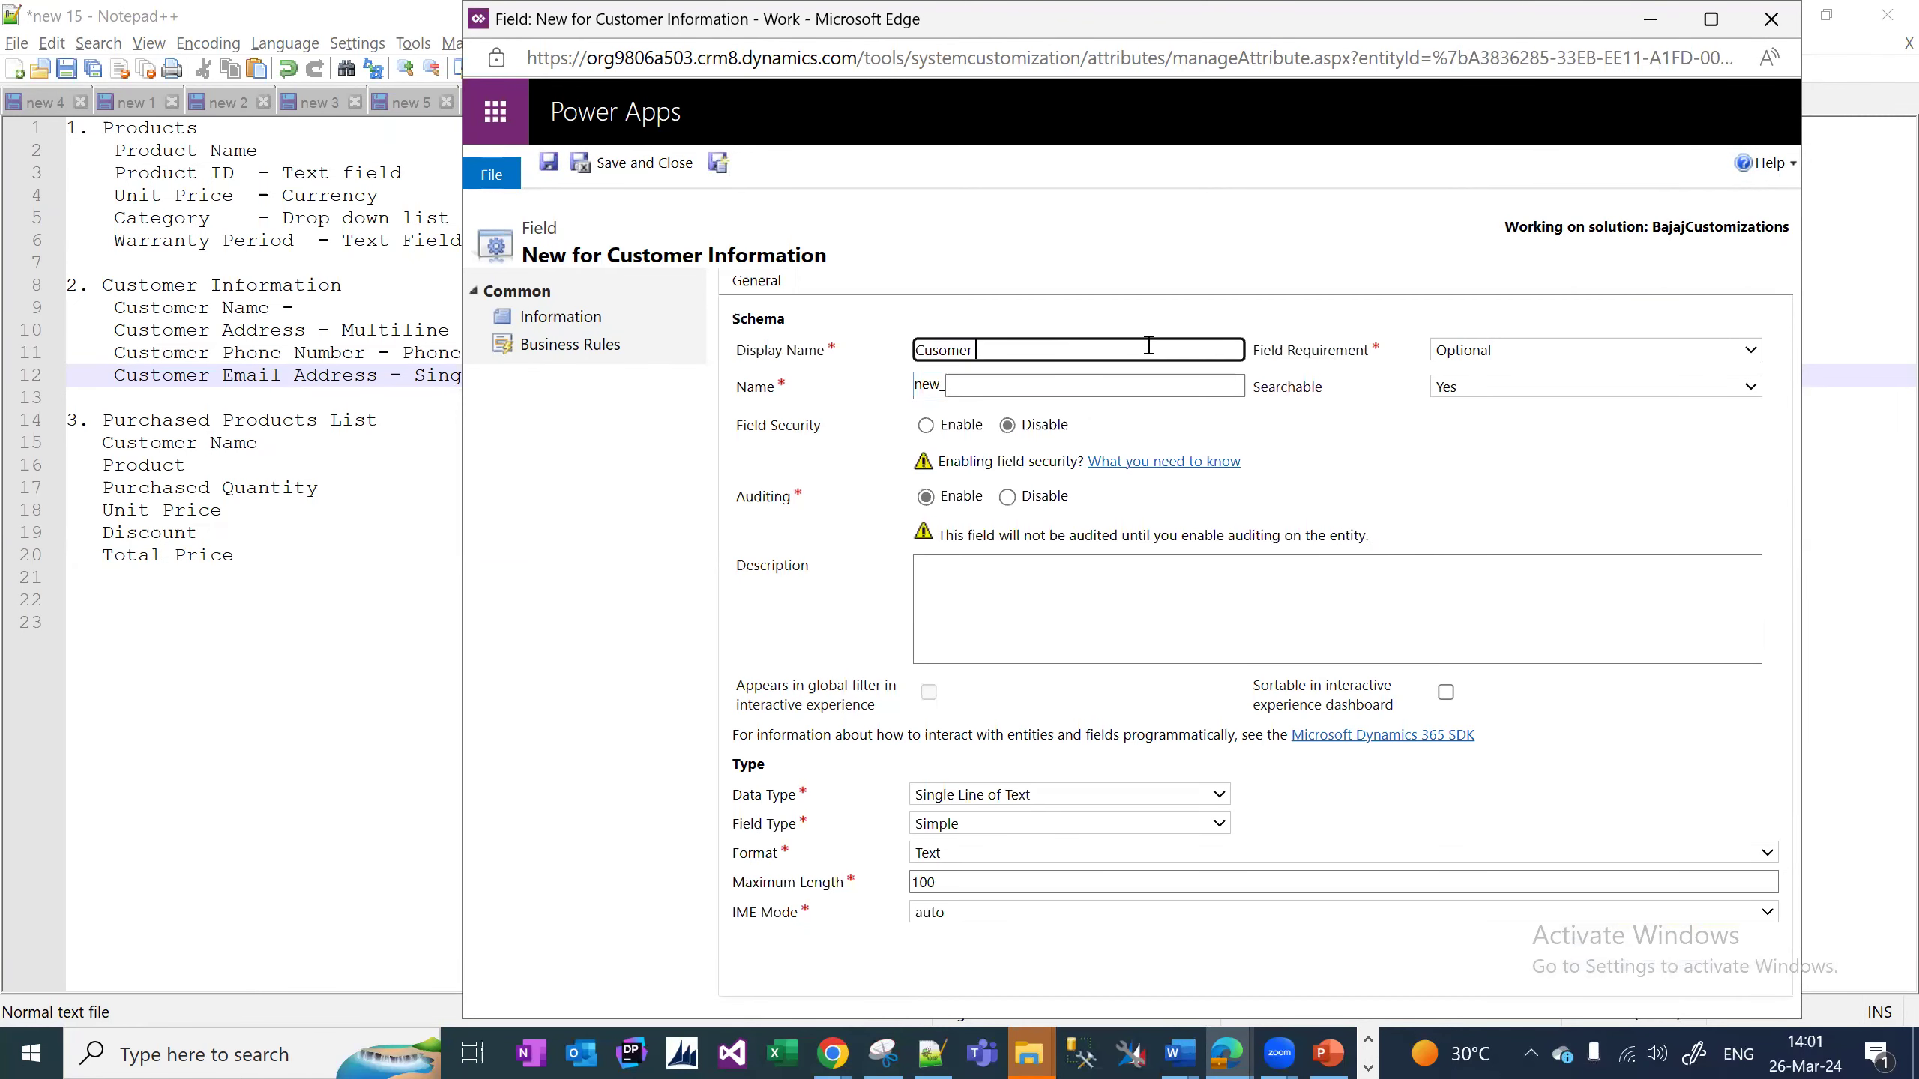
key(ctrl+a)
text(Cust)
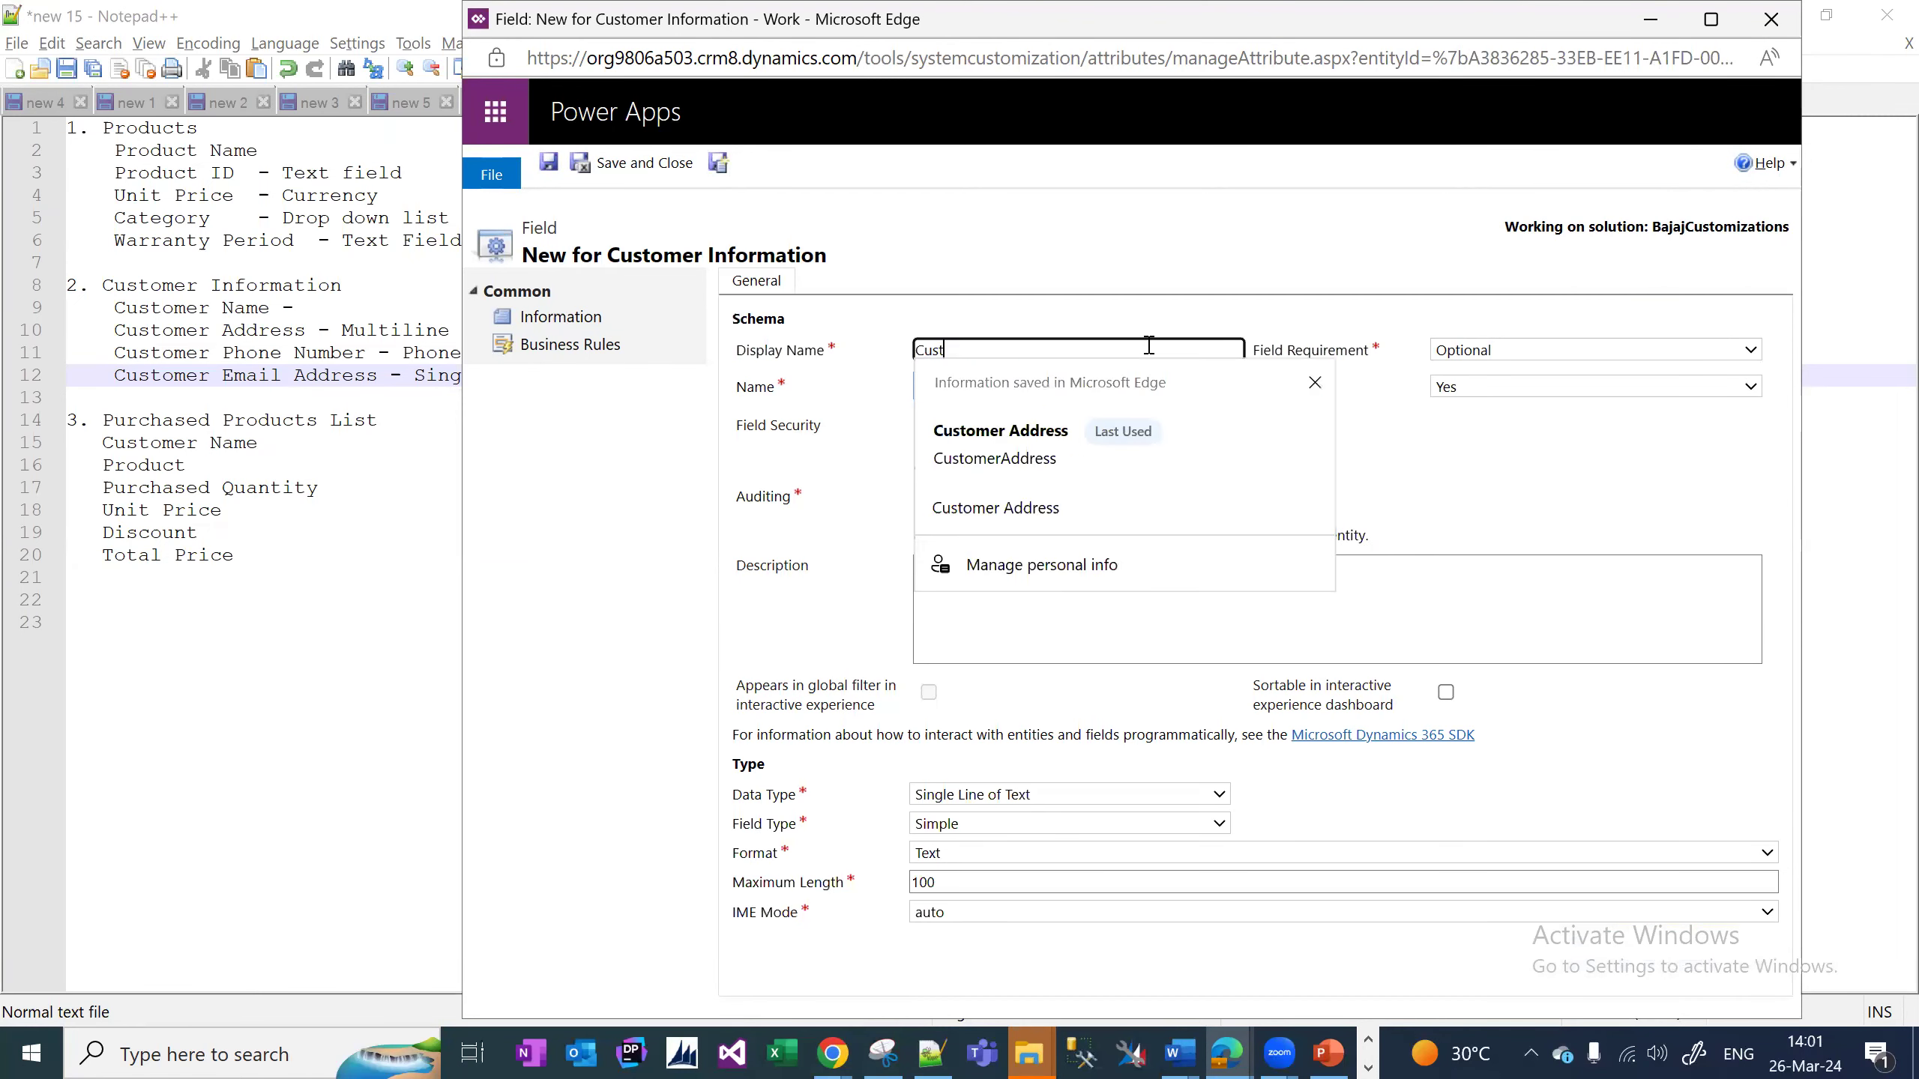
text(omer Pho)
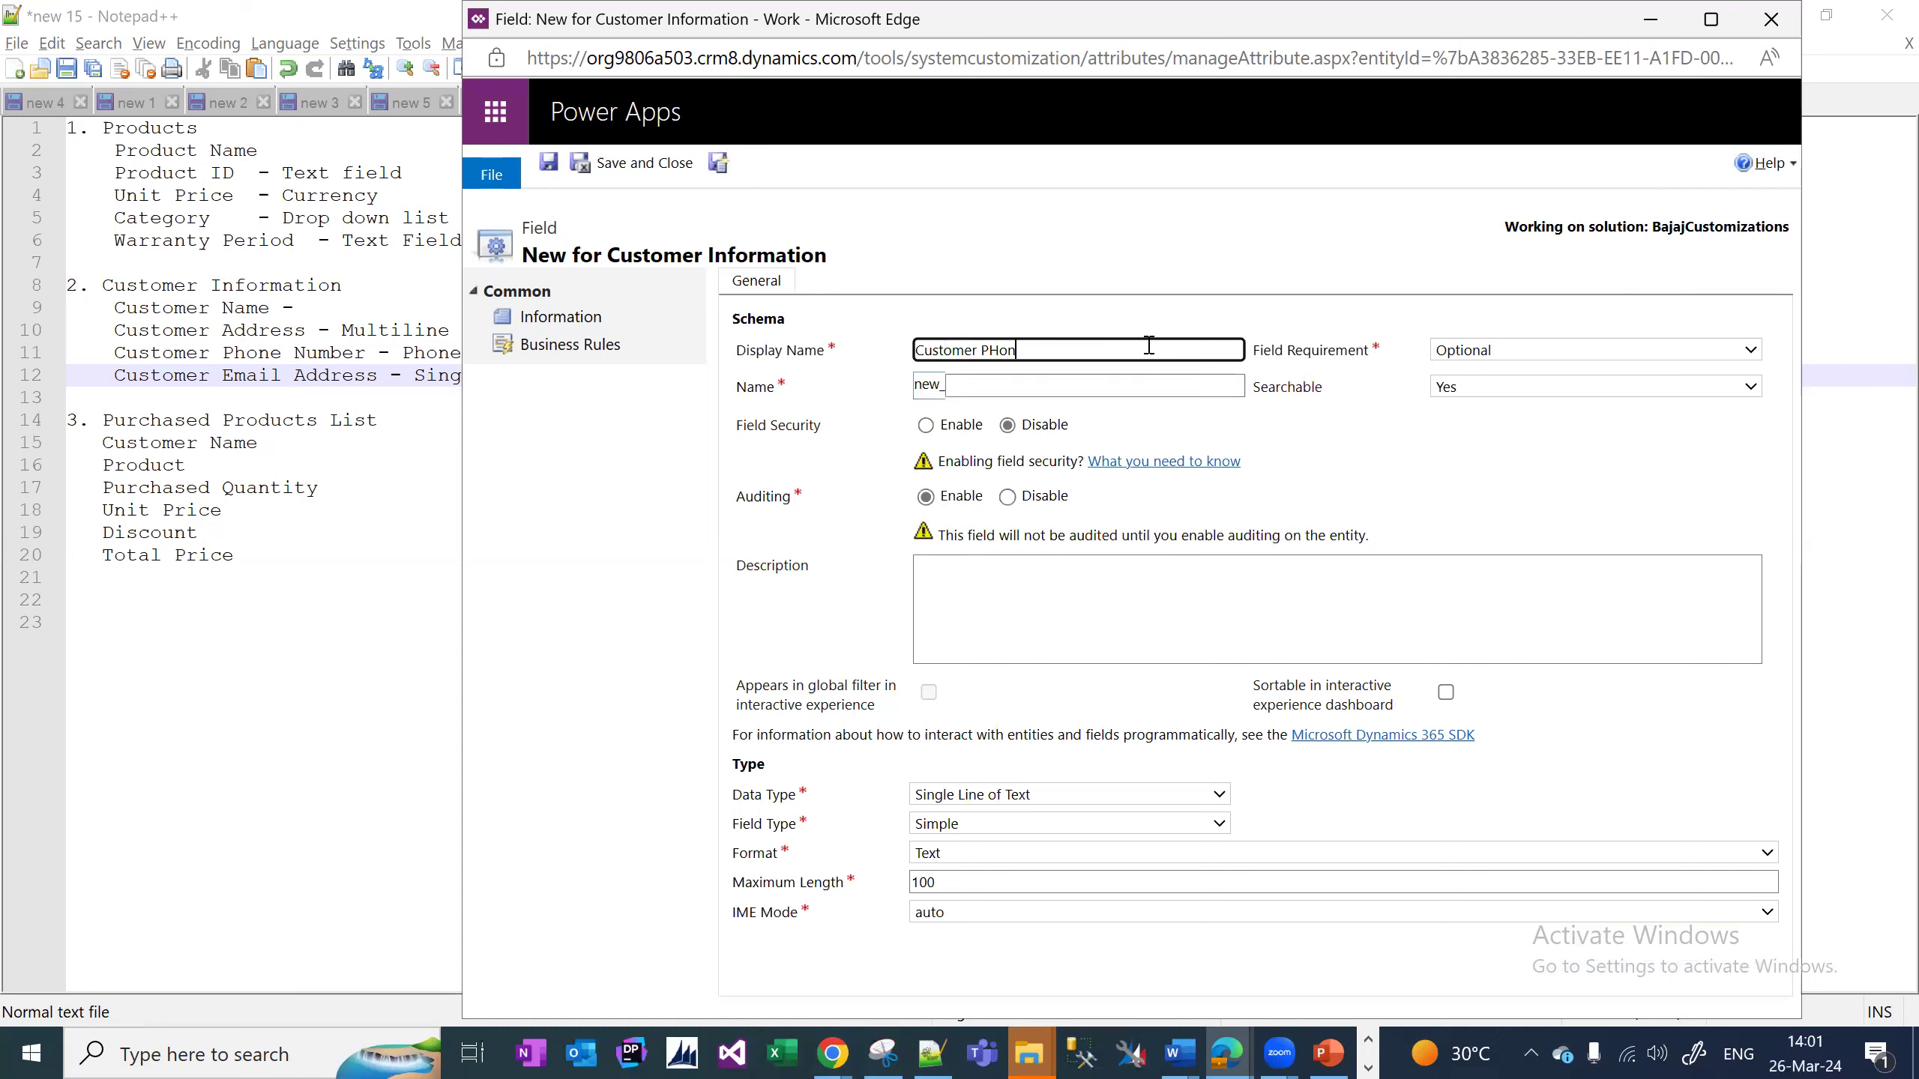
text(ne Number)
click(1436, 473)
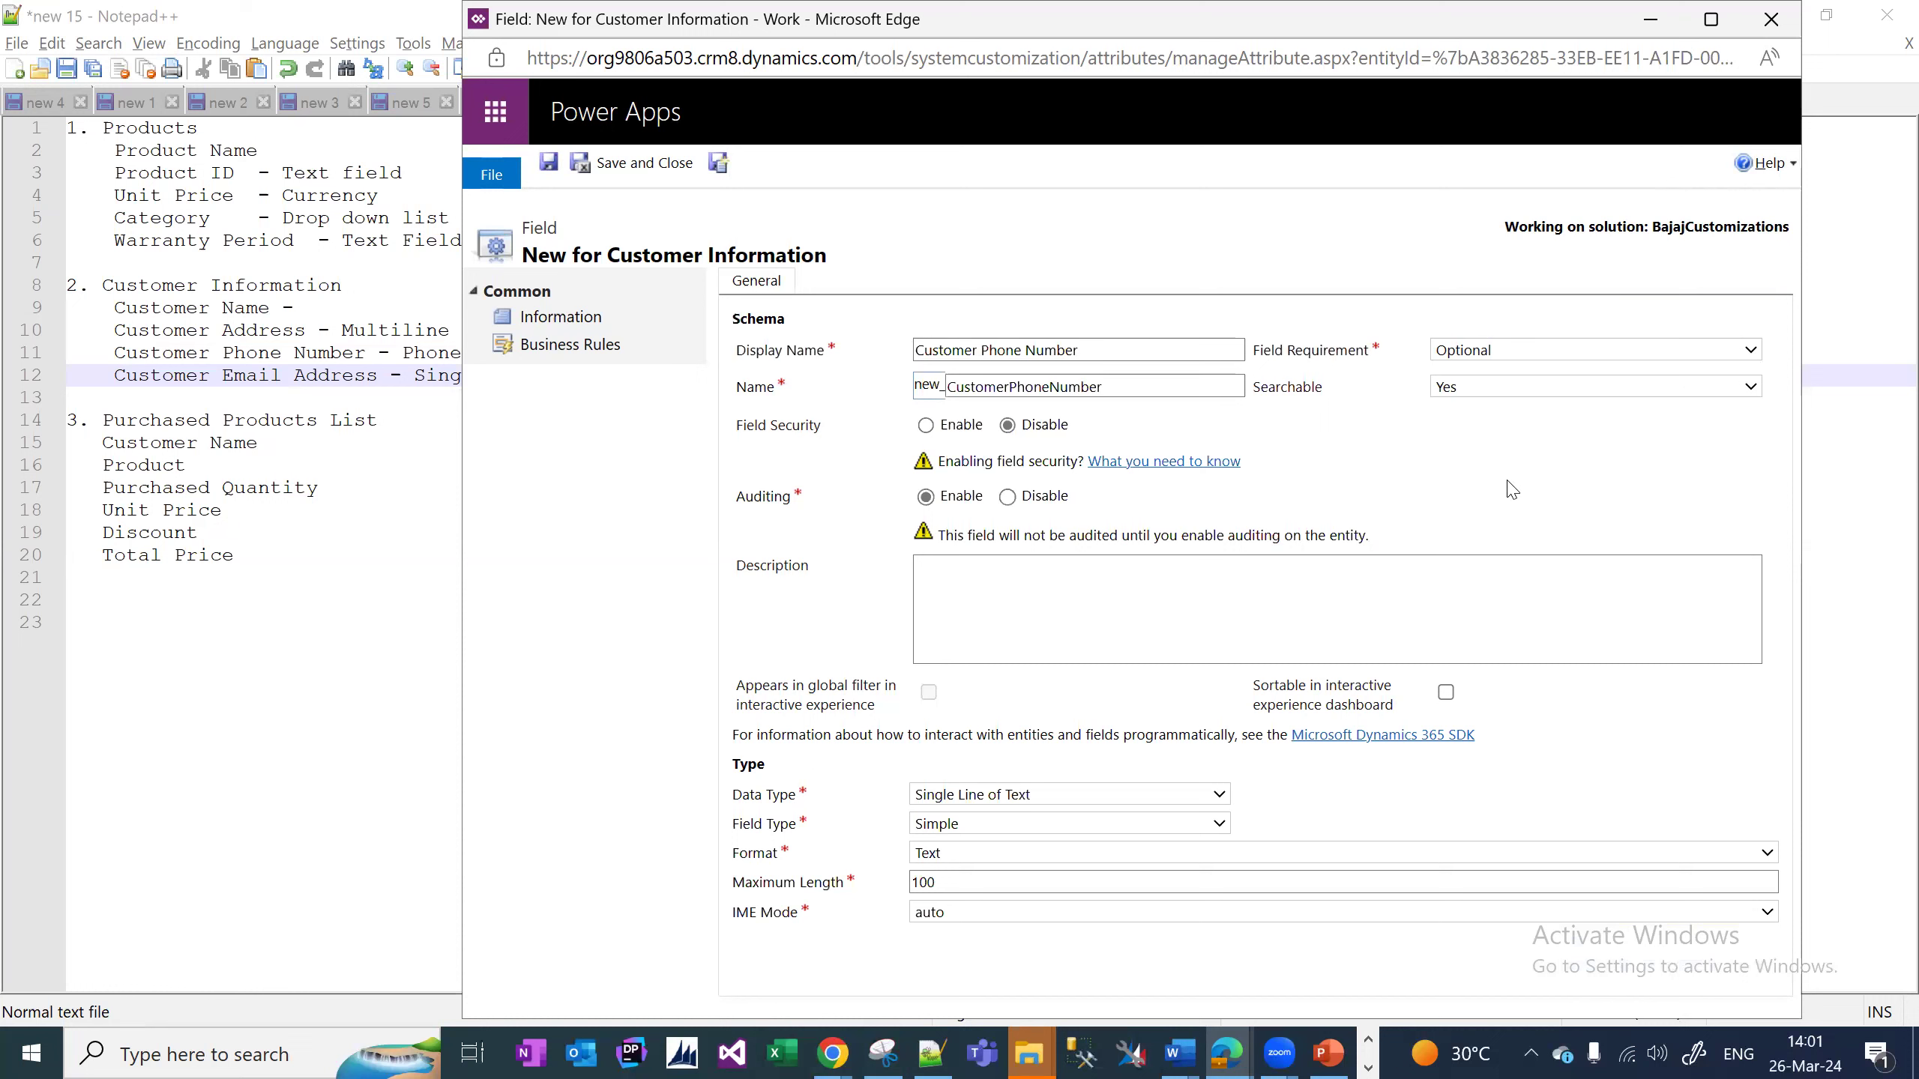
click(1611, 355)
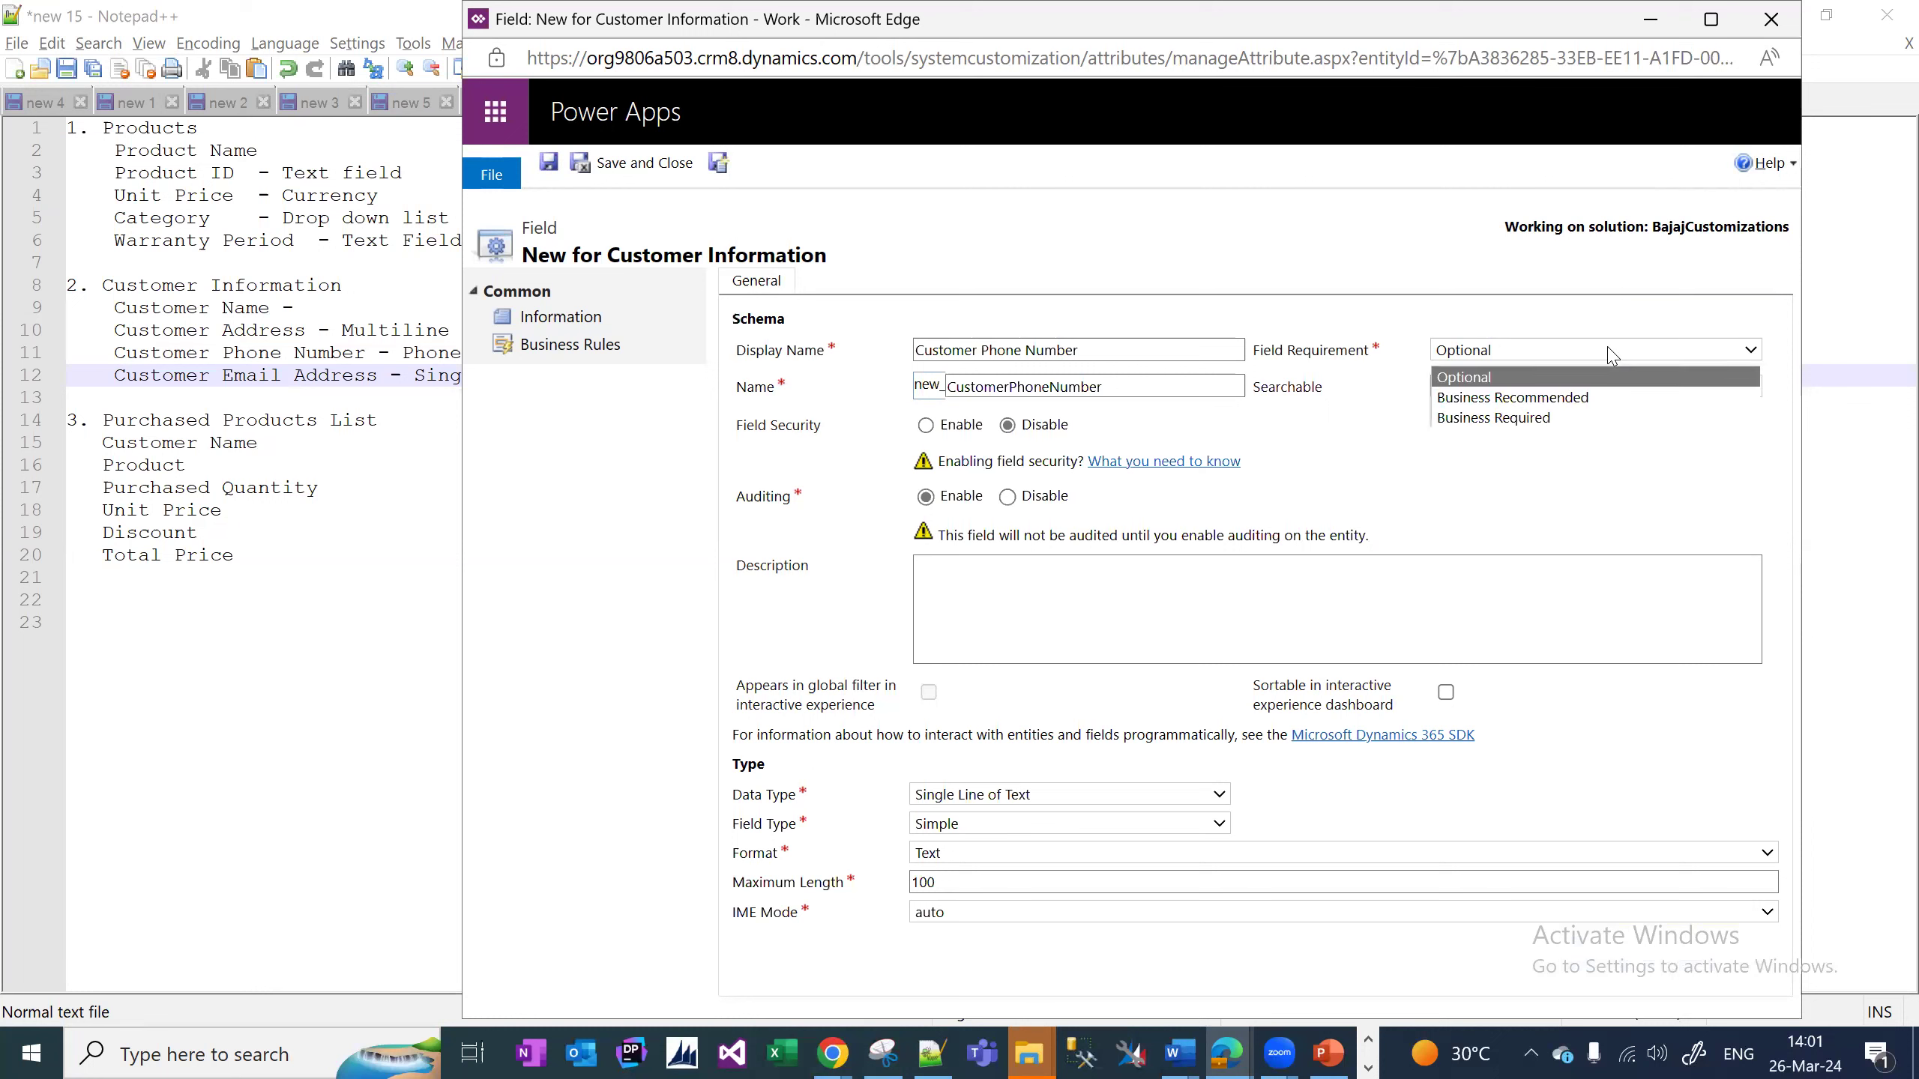
click(1465, 306)
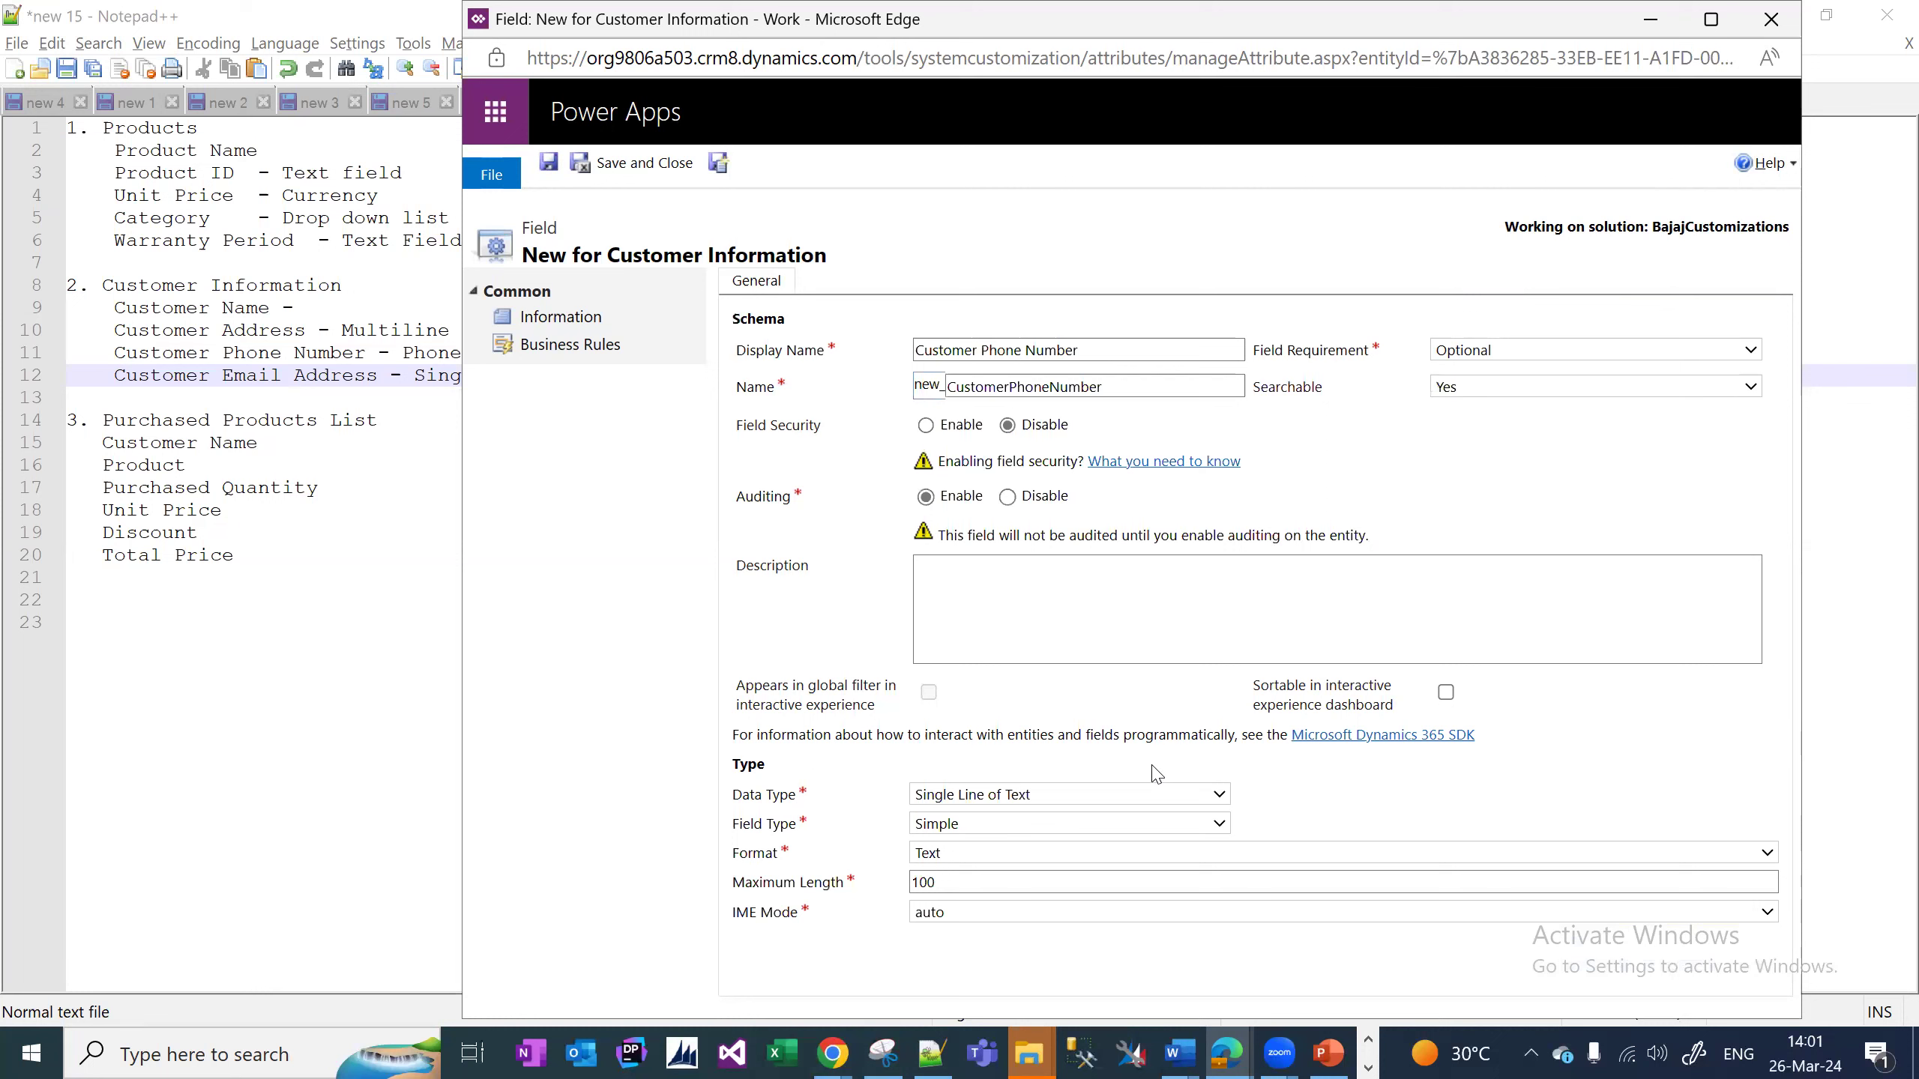
click(1154, 792)
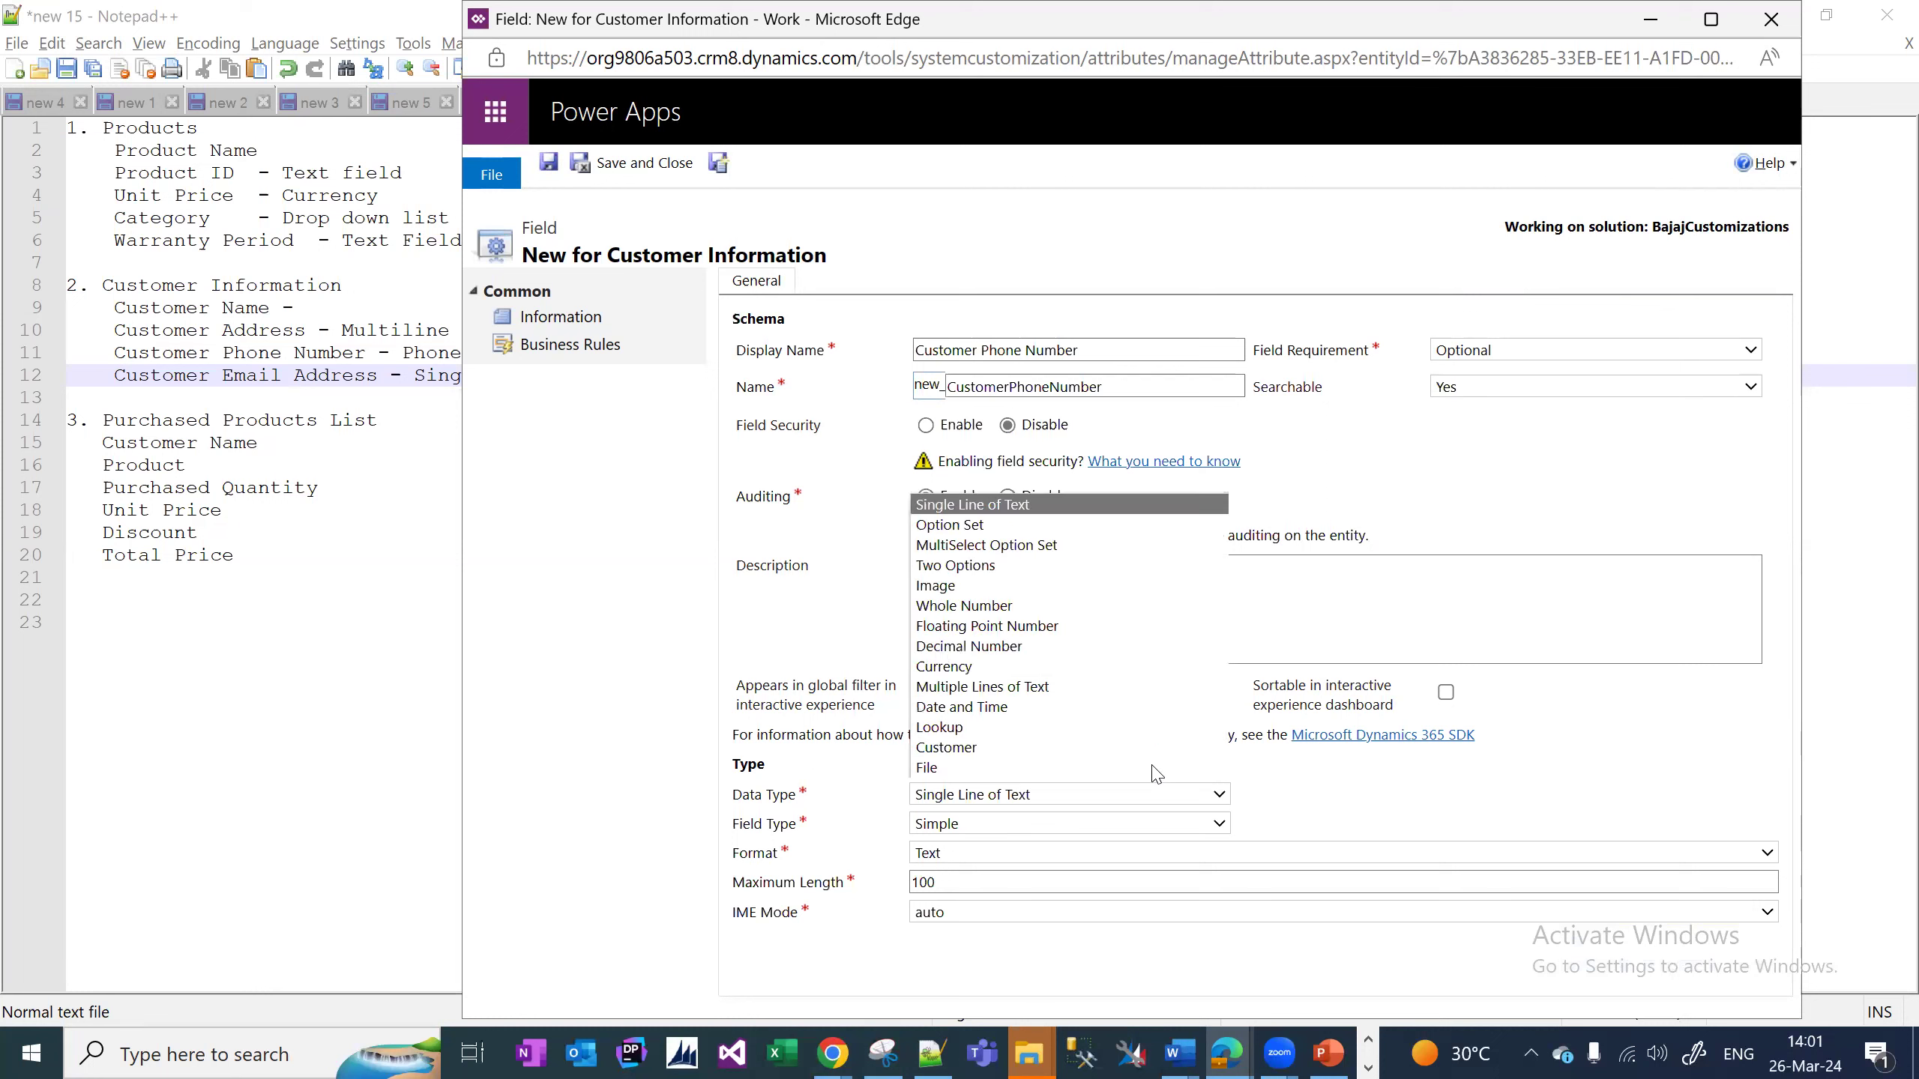
click(1154, 823)
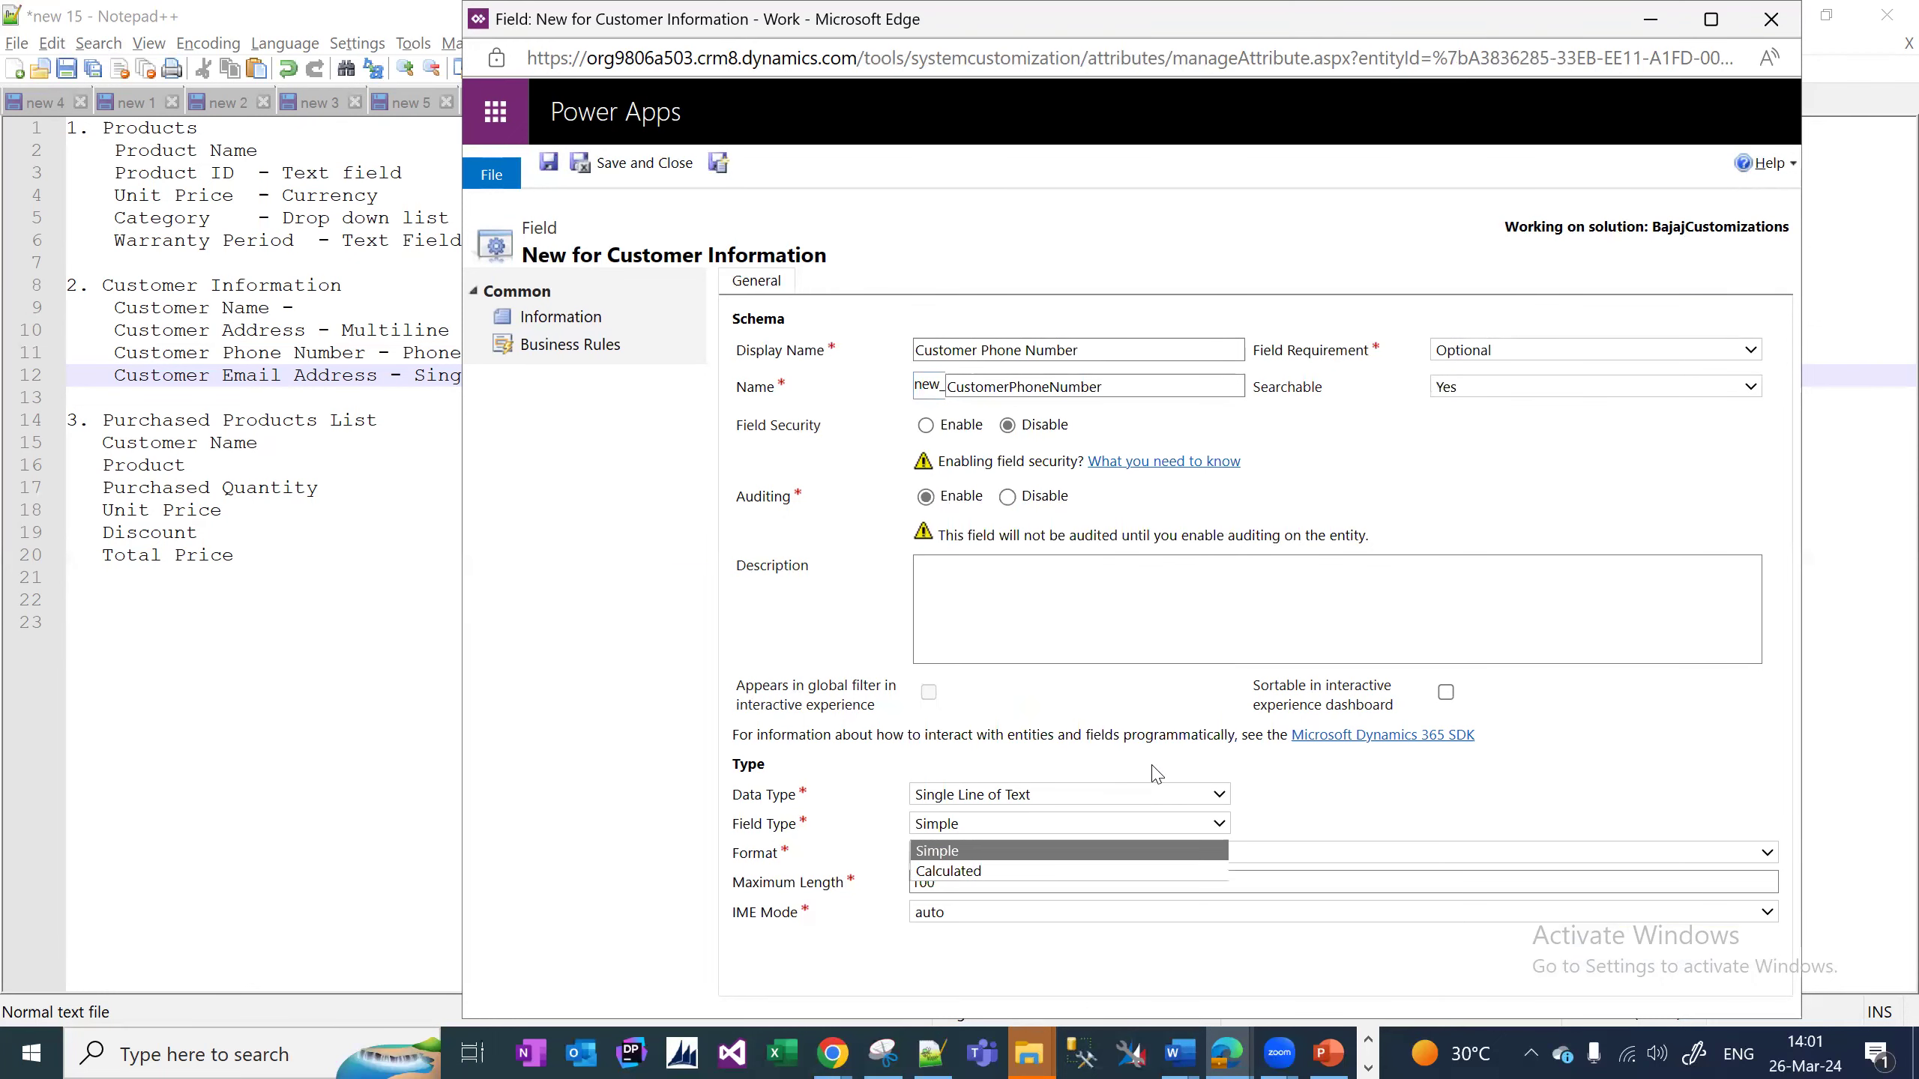
click(1635, 751)
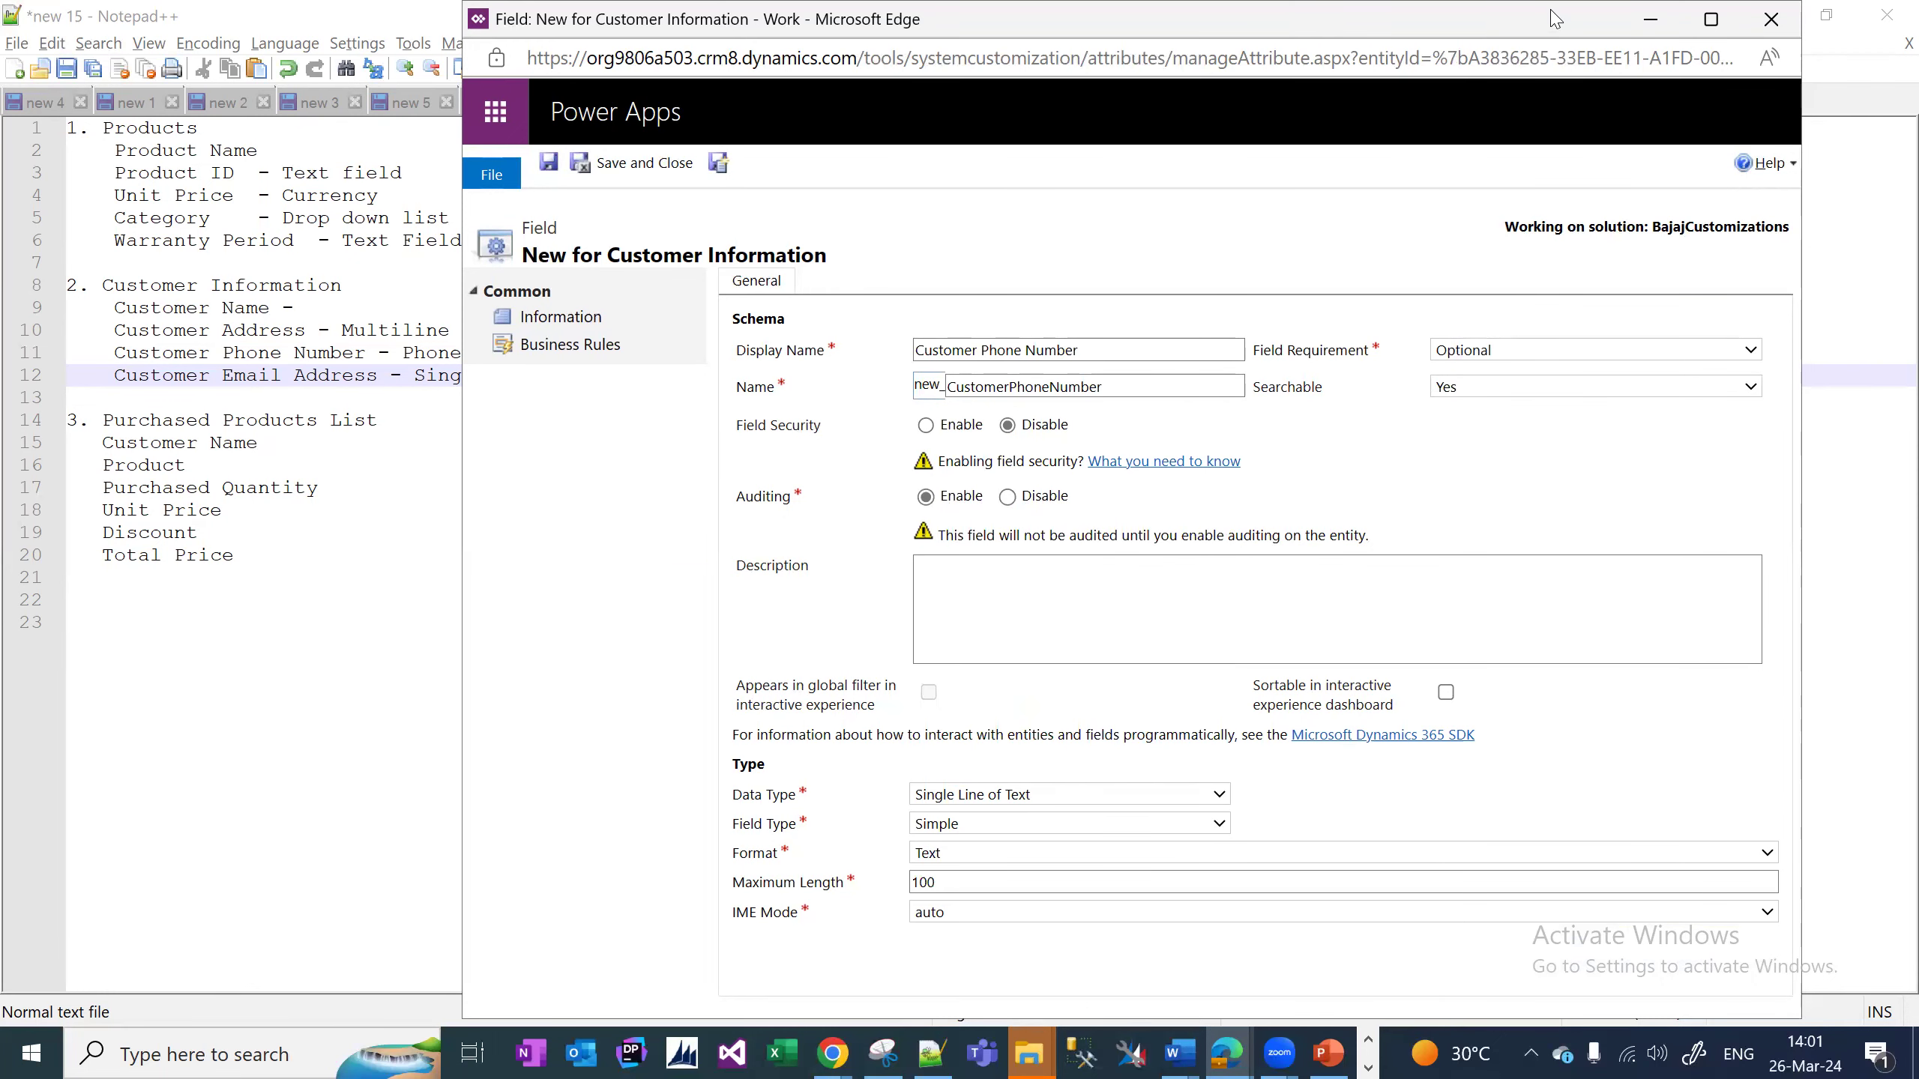
Set the text format to Phone and save the field with Save and New.
double_click(1433, 10)
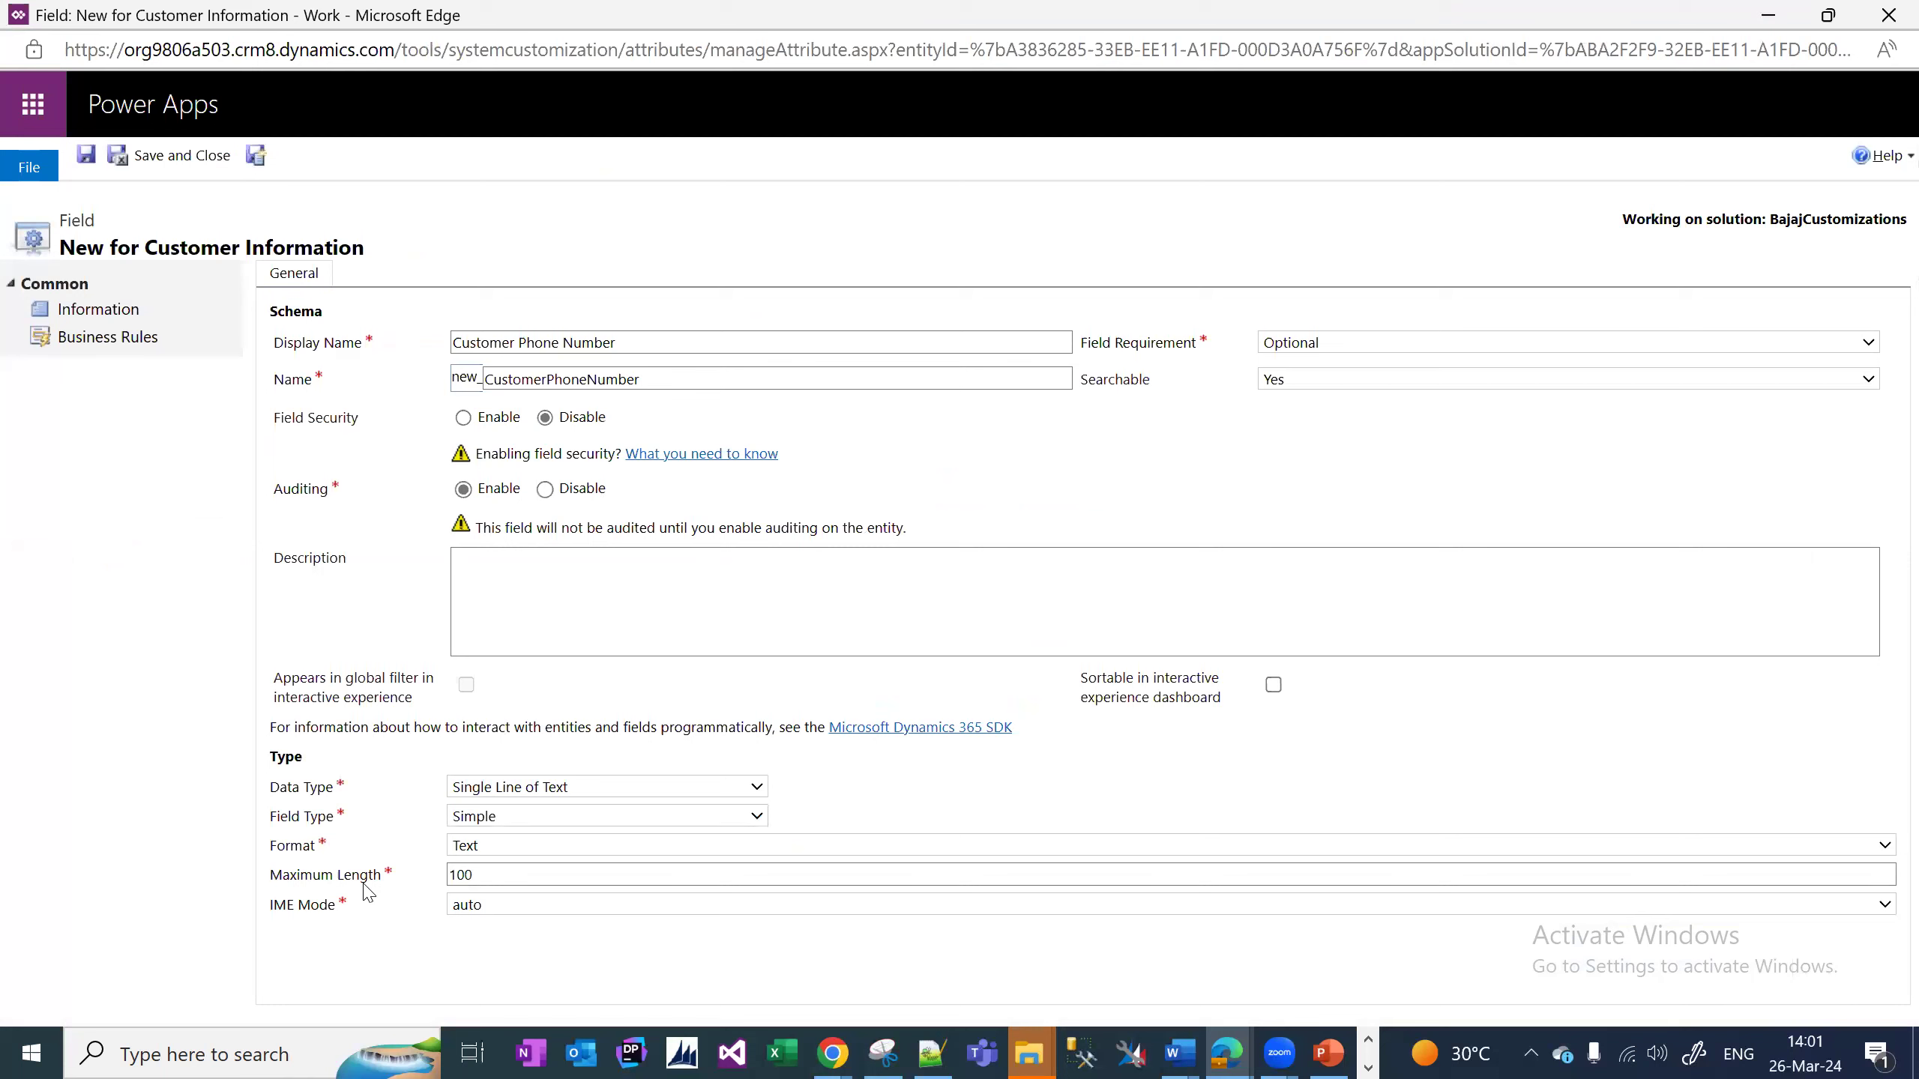
click(496, 847)
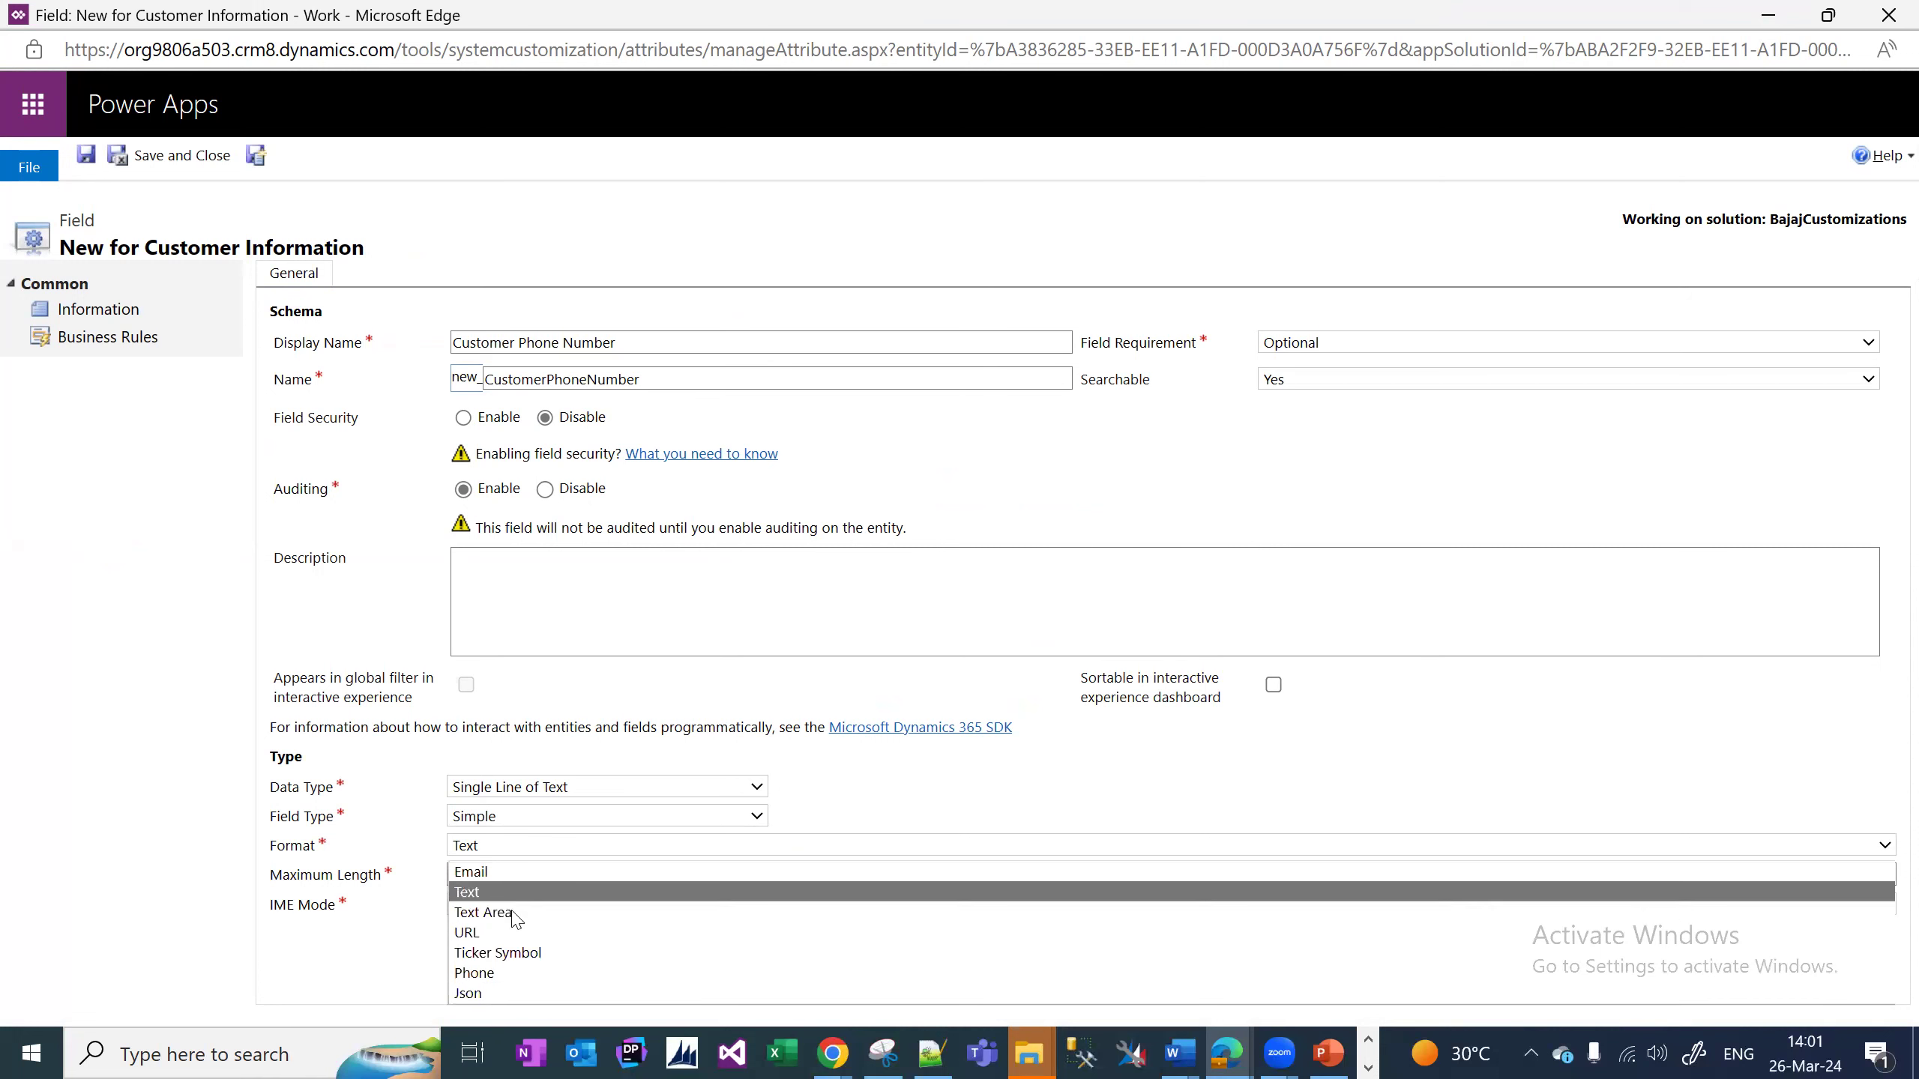
click(507, 977)
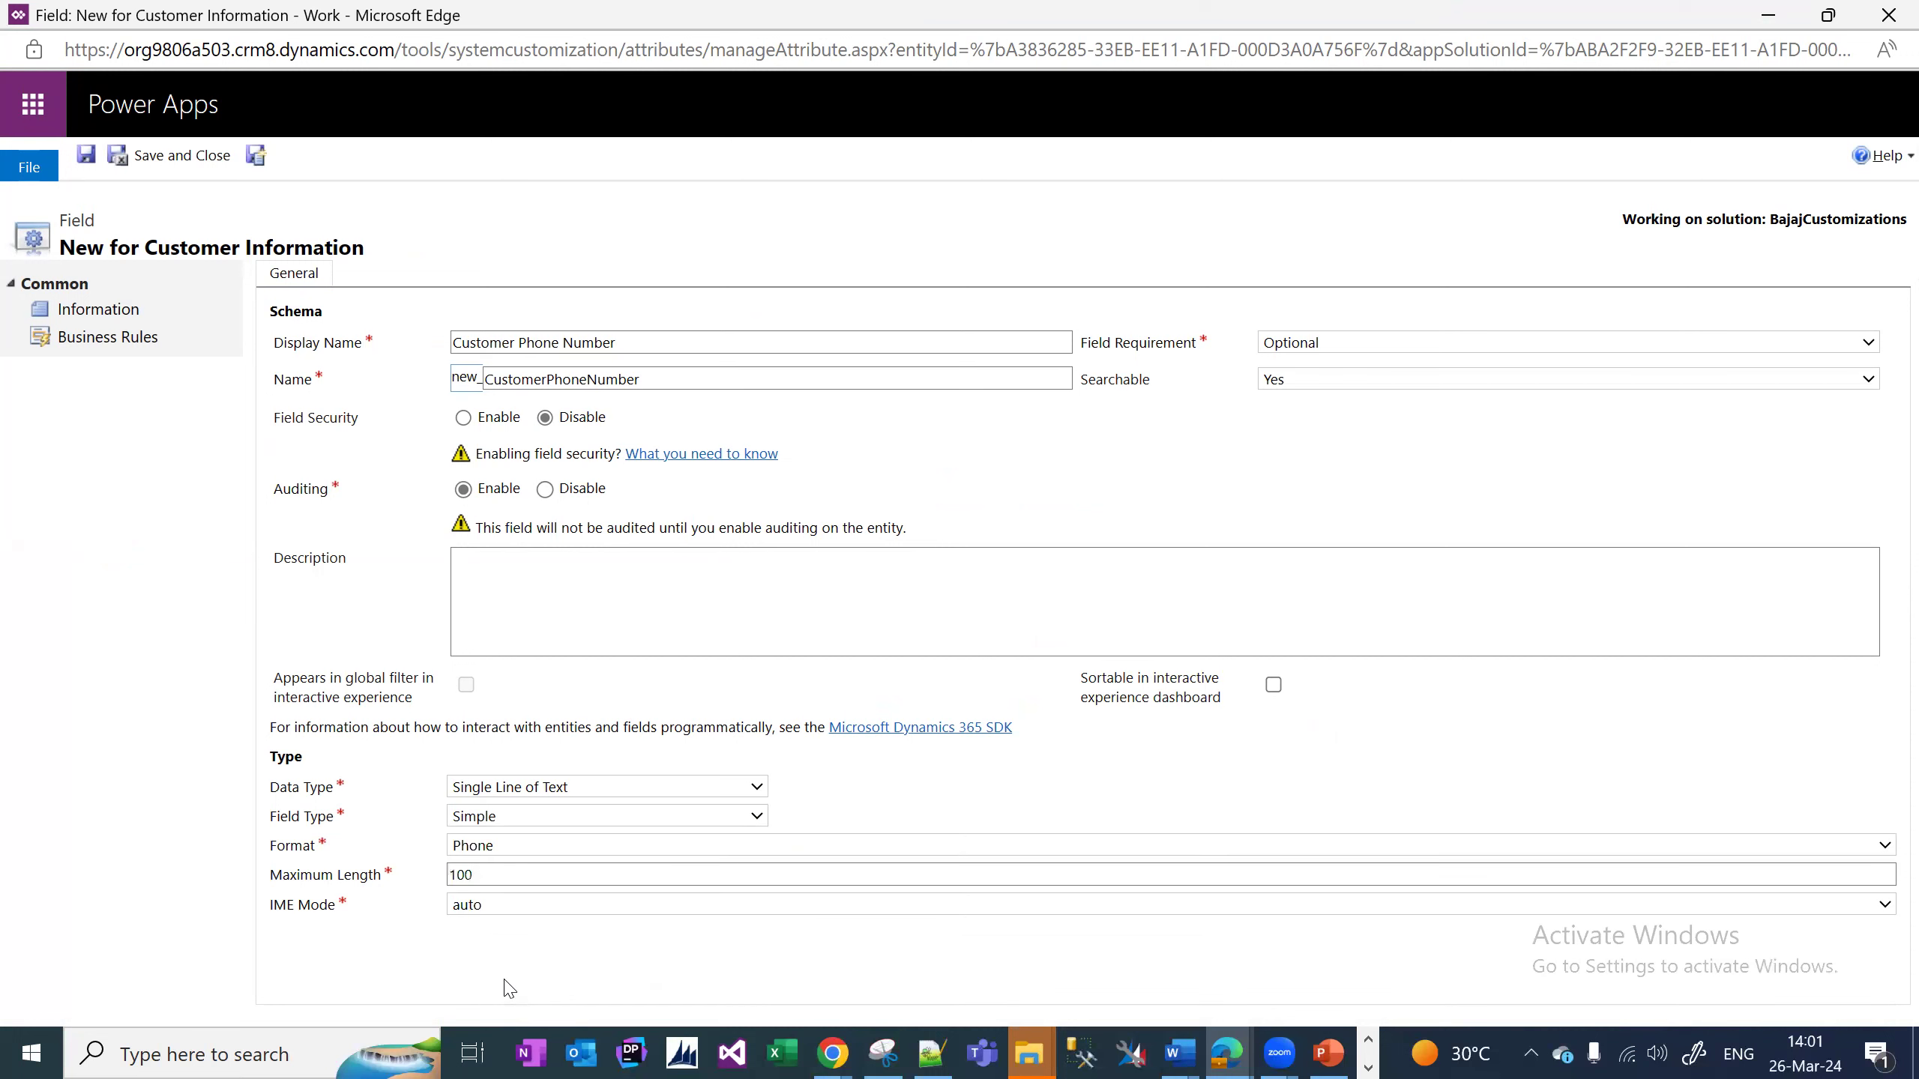
click(259, 157)
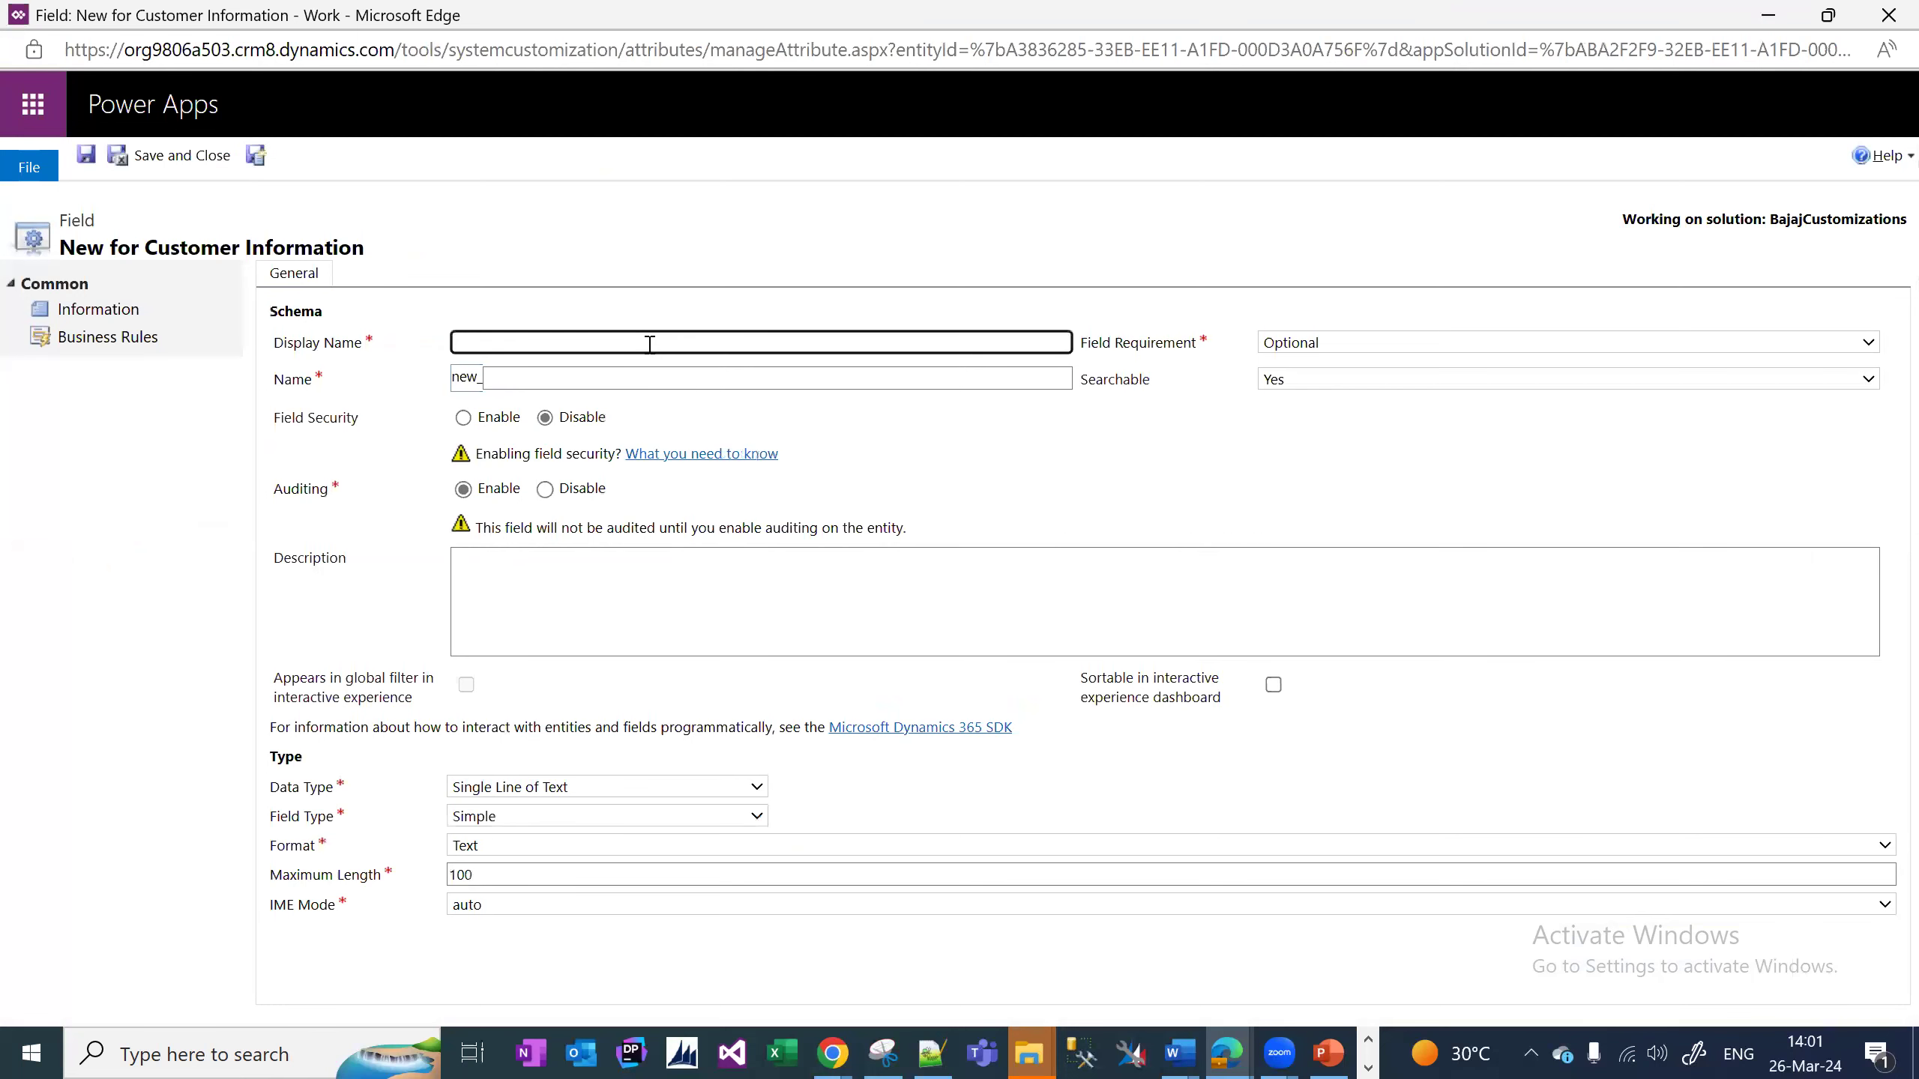
Create Customer Email Address as a single-line text field with Email format and save it.
text(ustomer Email A)
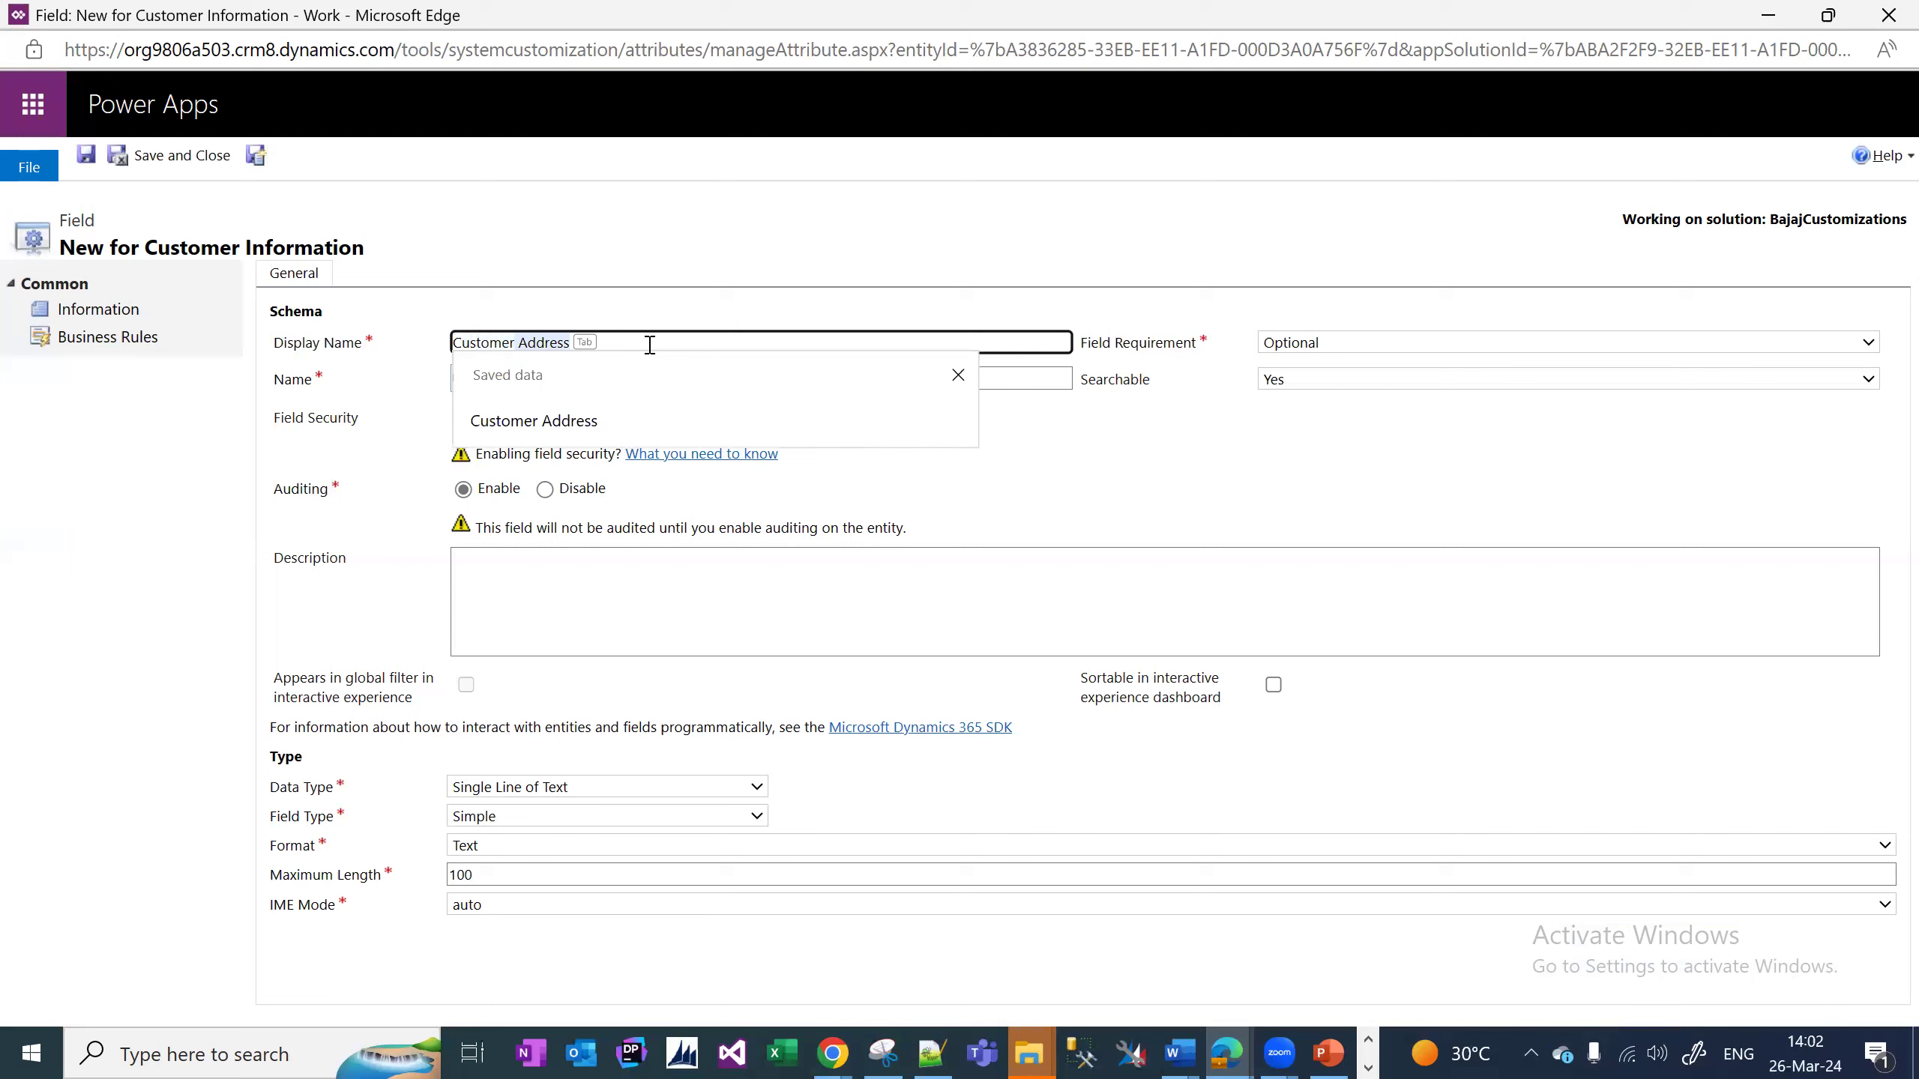
text(ddress)
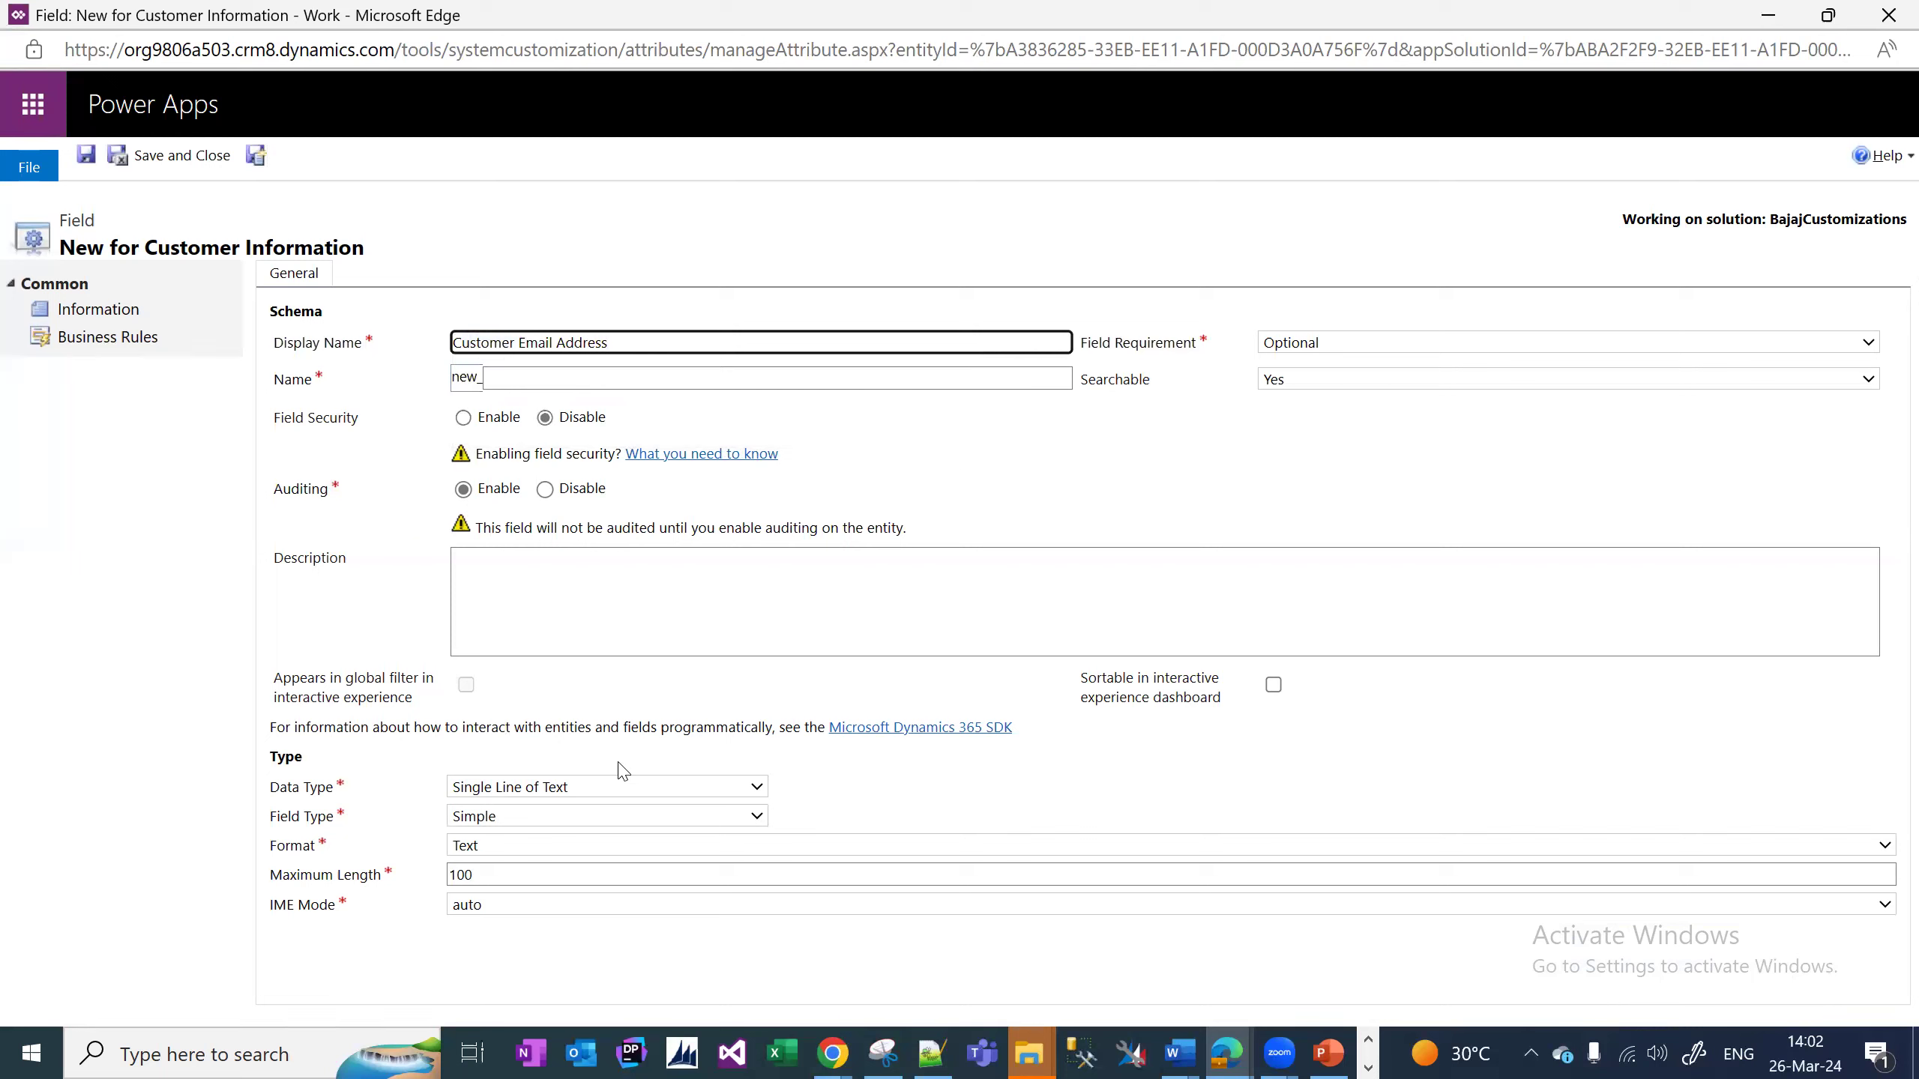
click(621, 845)
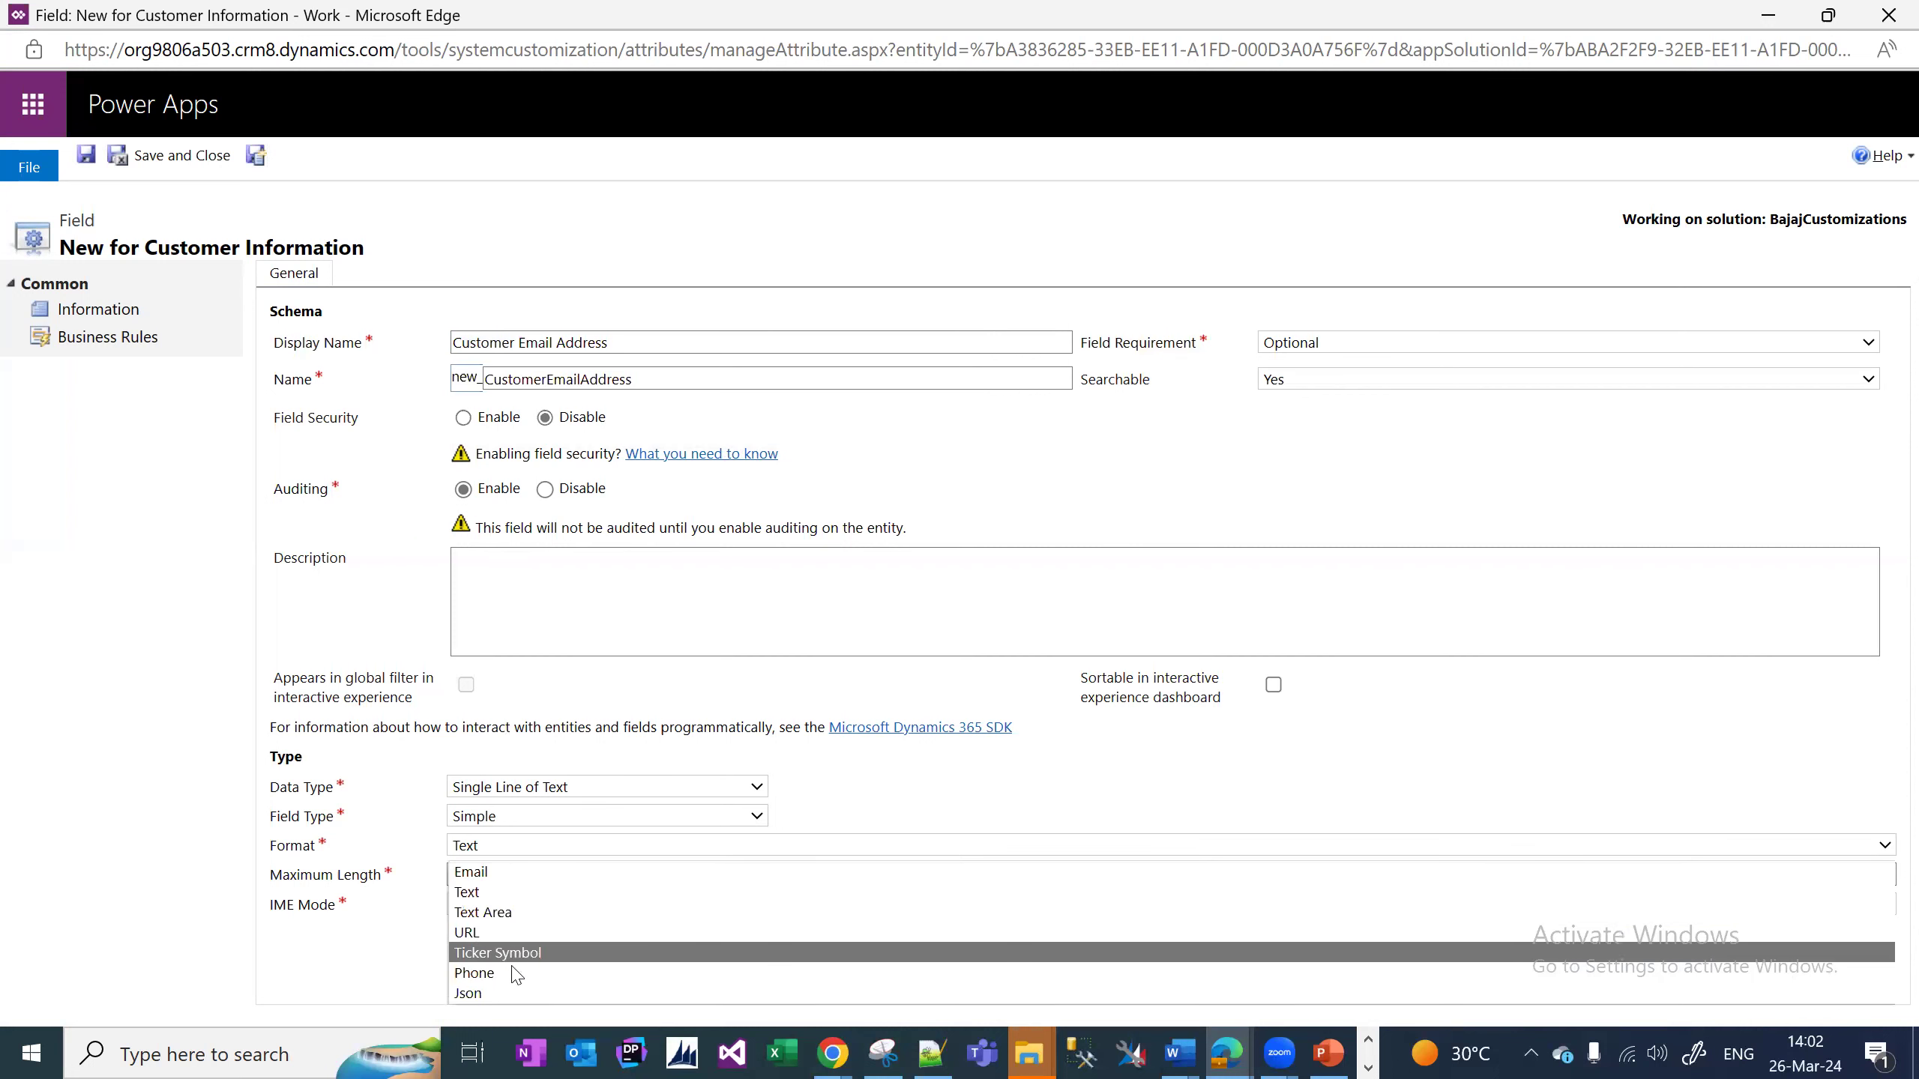
key(Up)
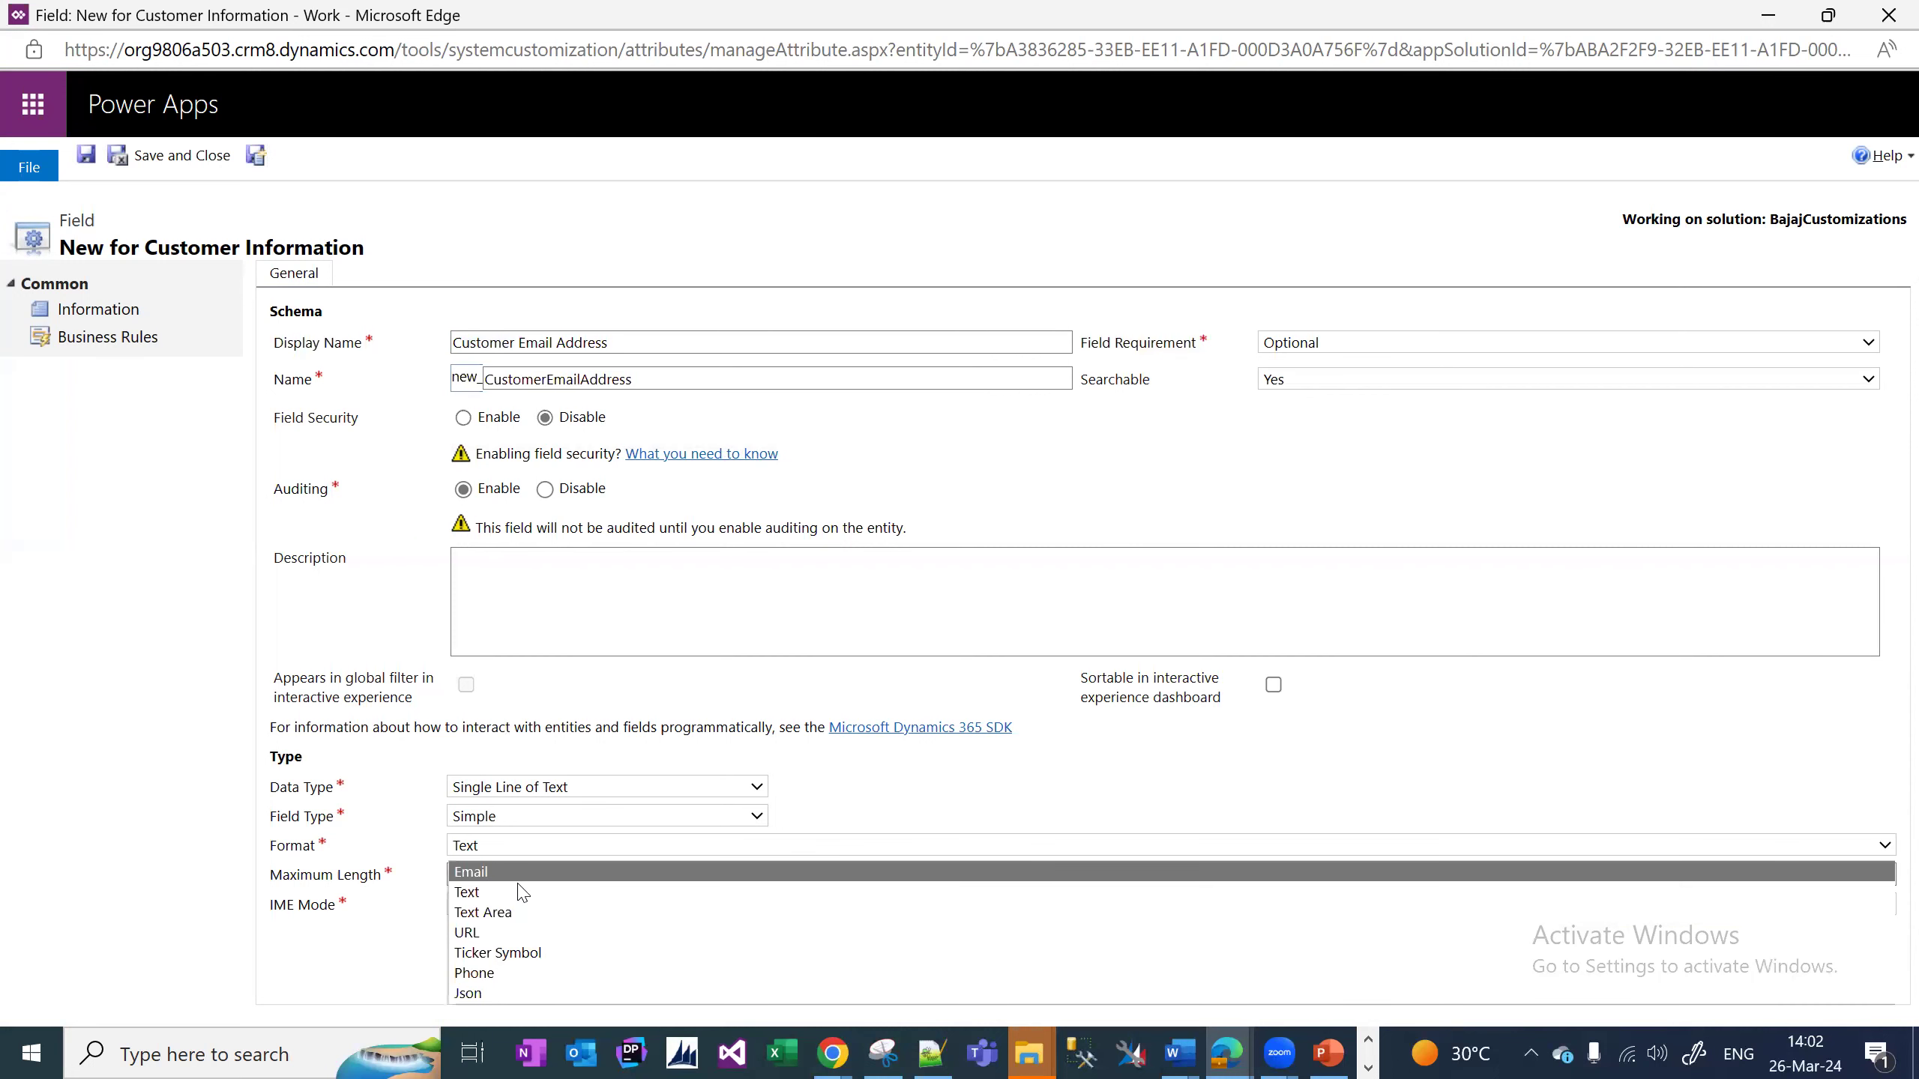
key(Return)
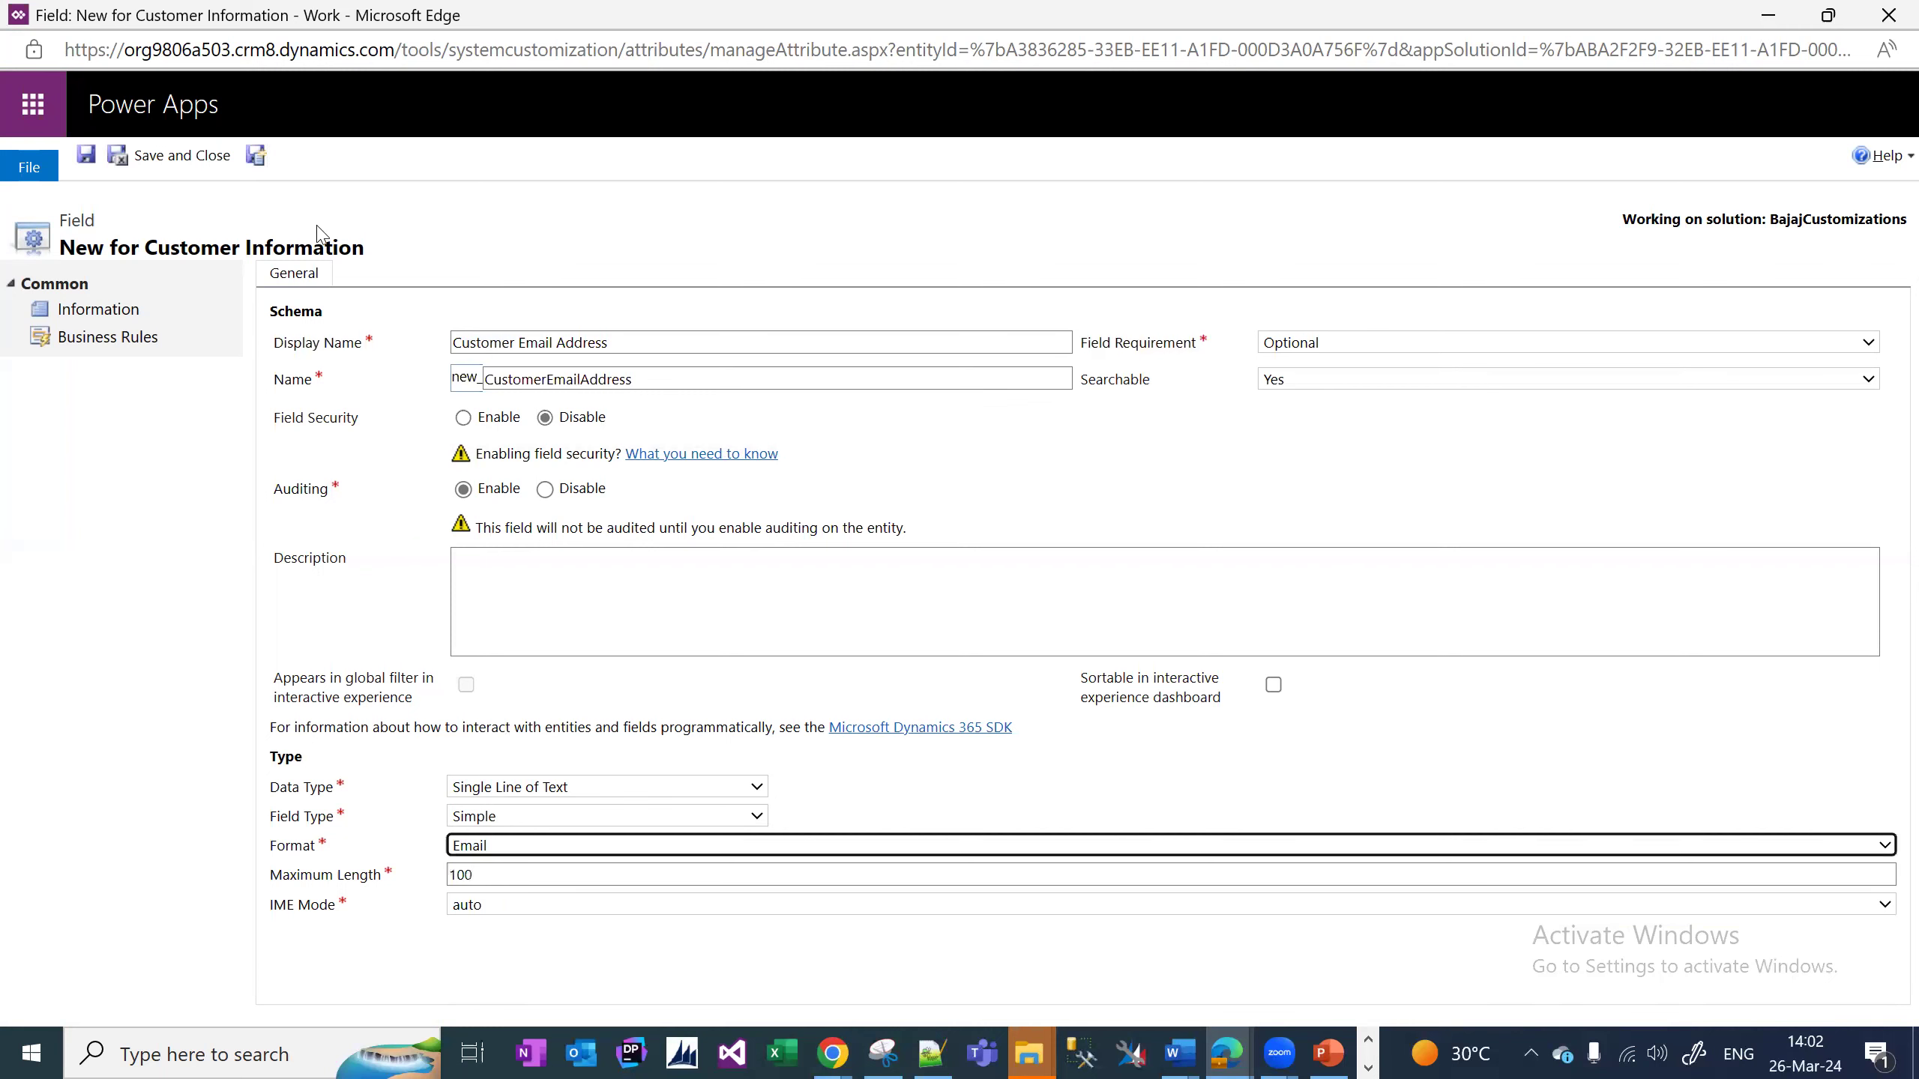
click(257, 153)
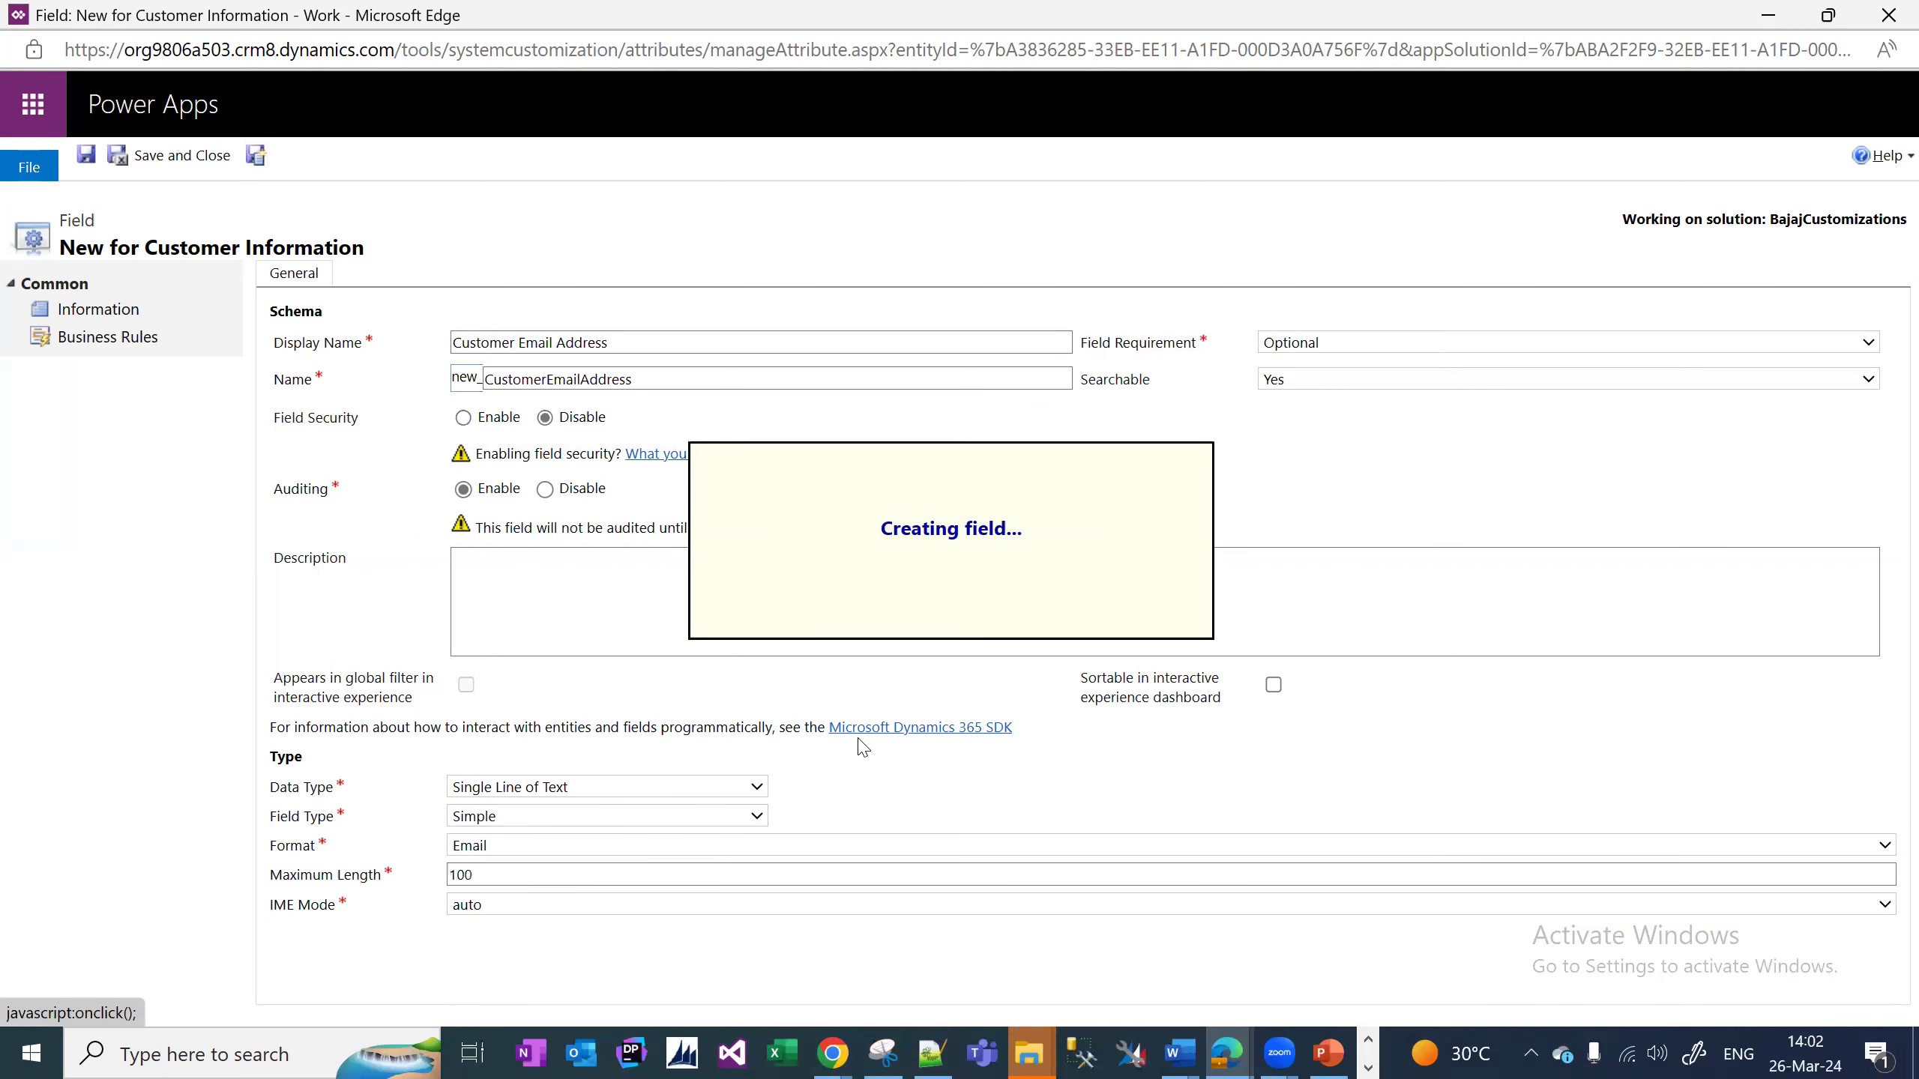
key(alt+Tab)
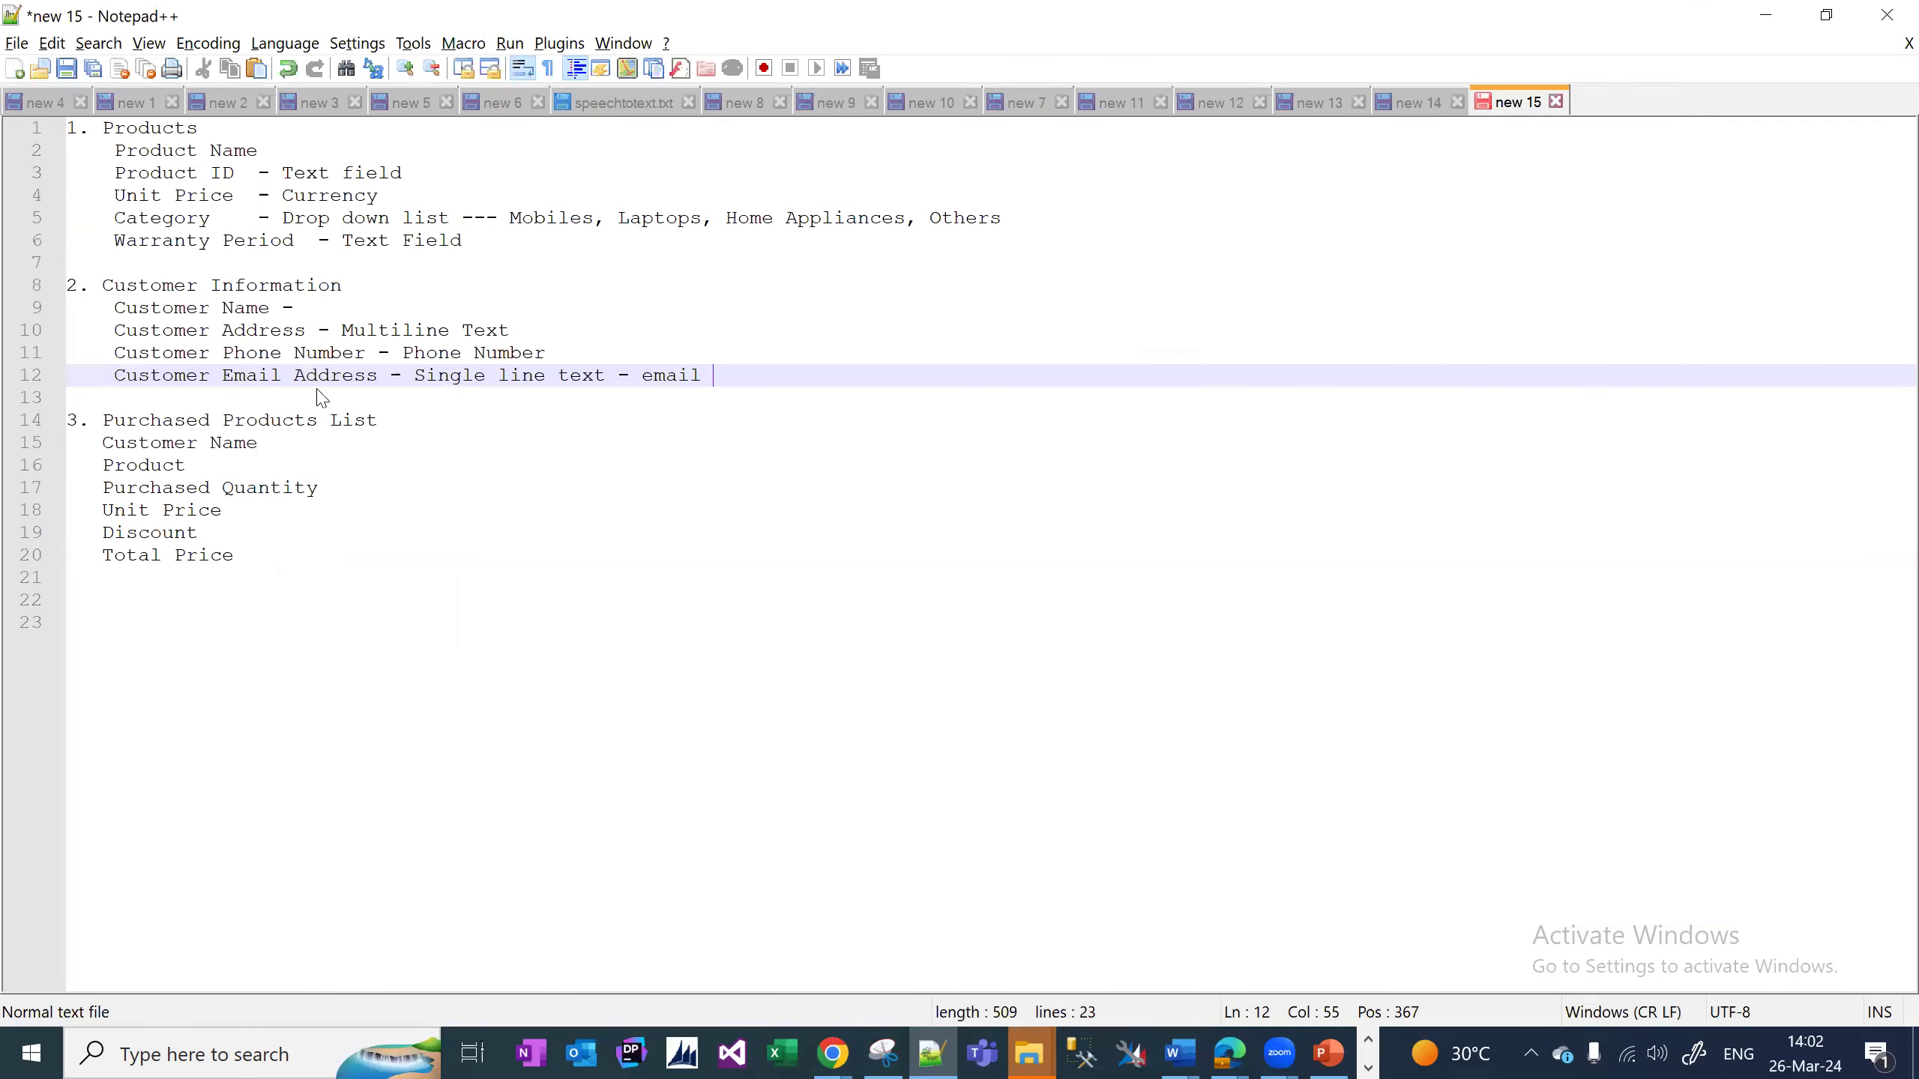
key(alt+Tab)
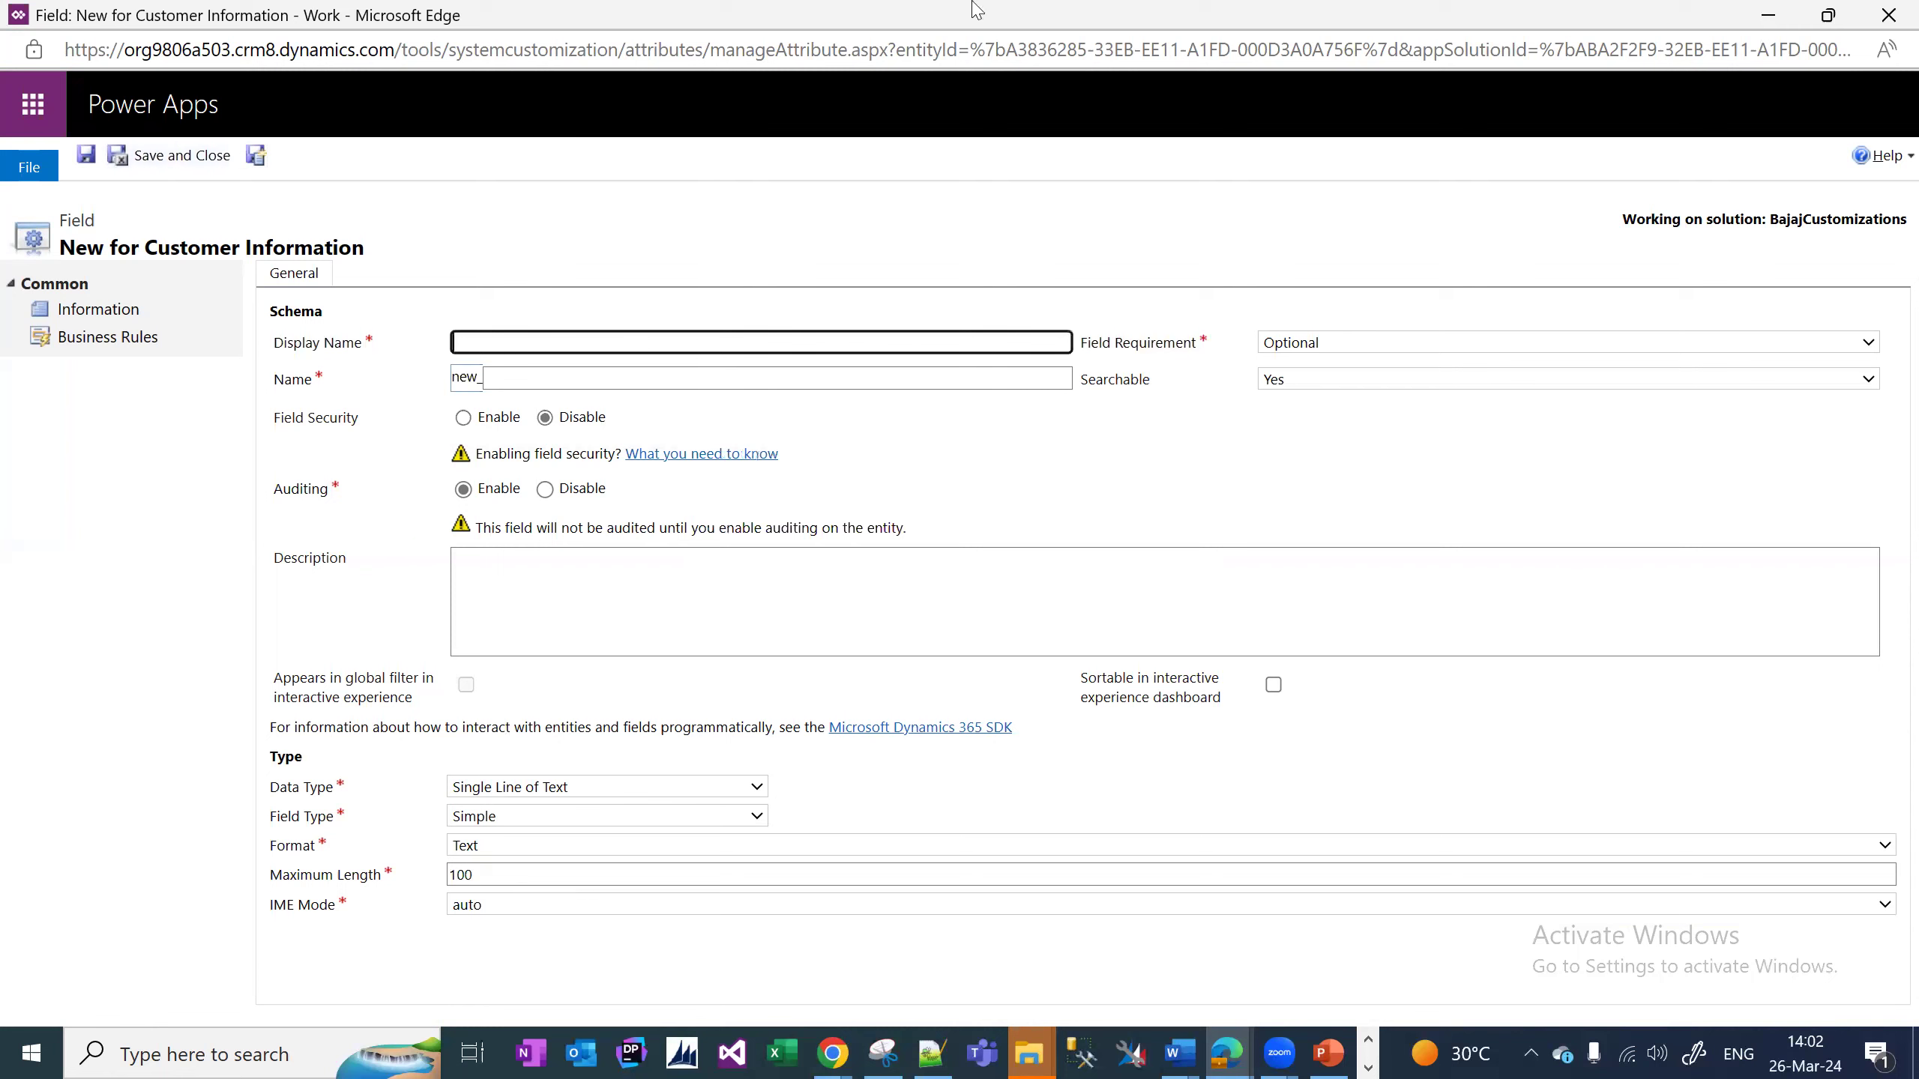
key(alt+Tab)
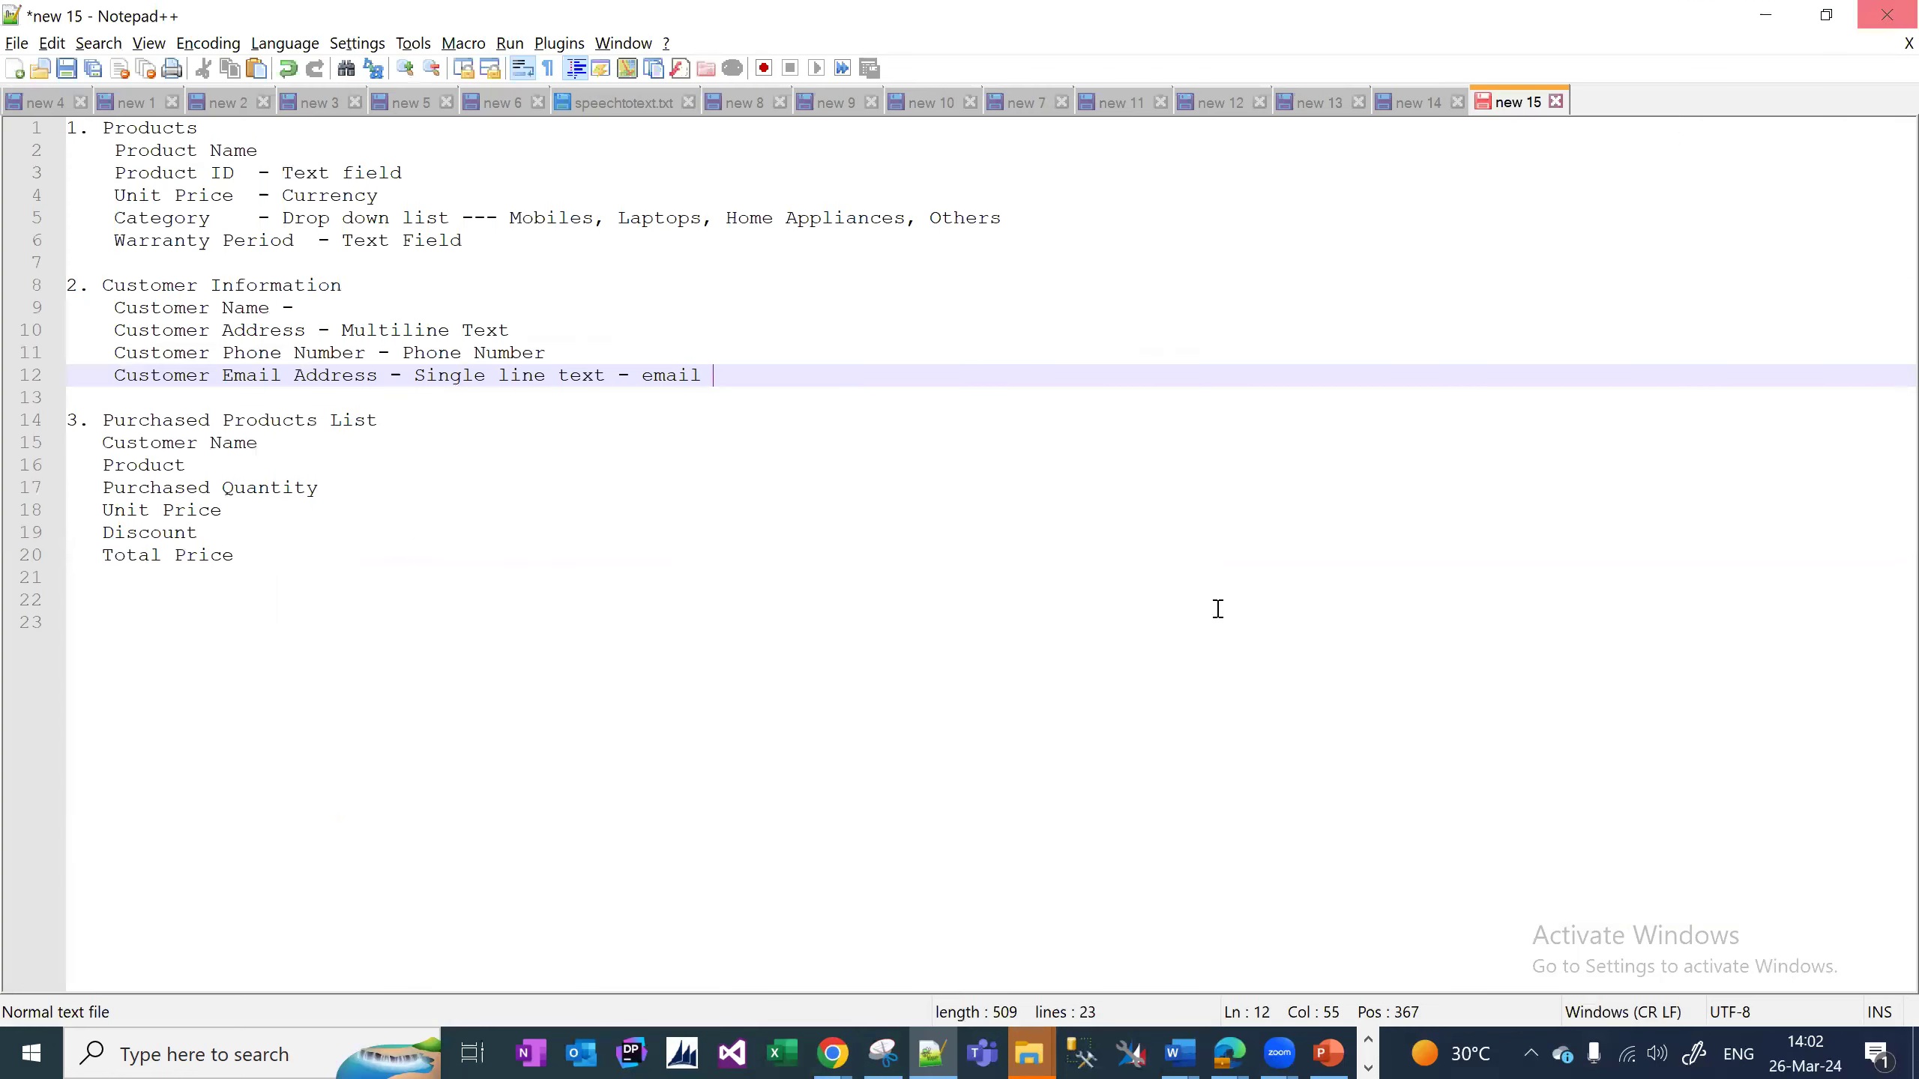
click(1229, 1053)
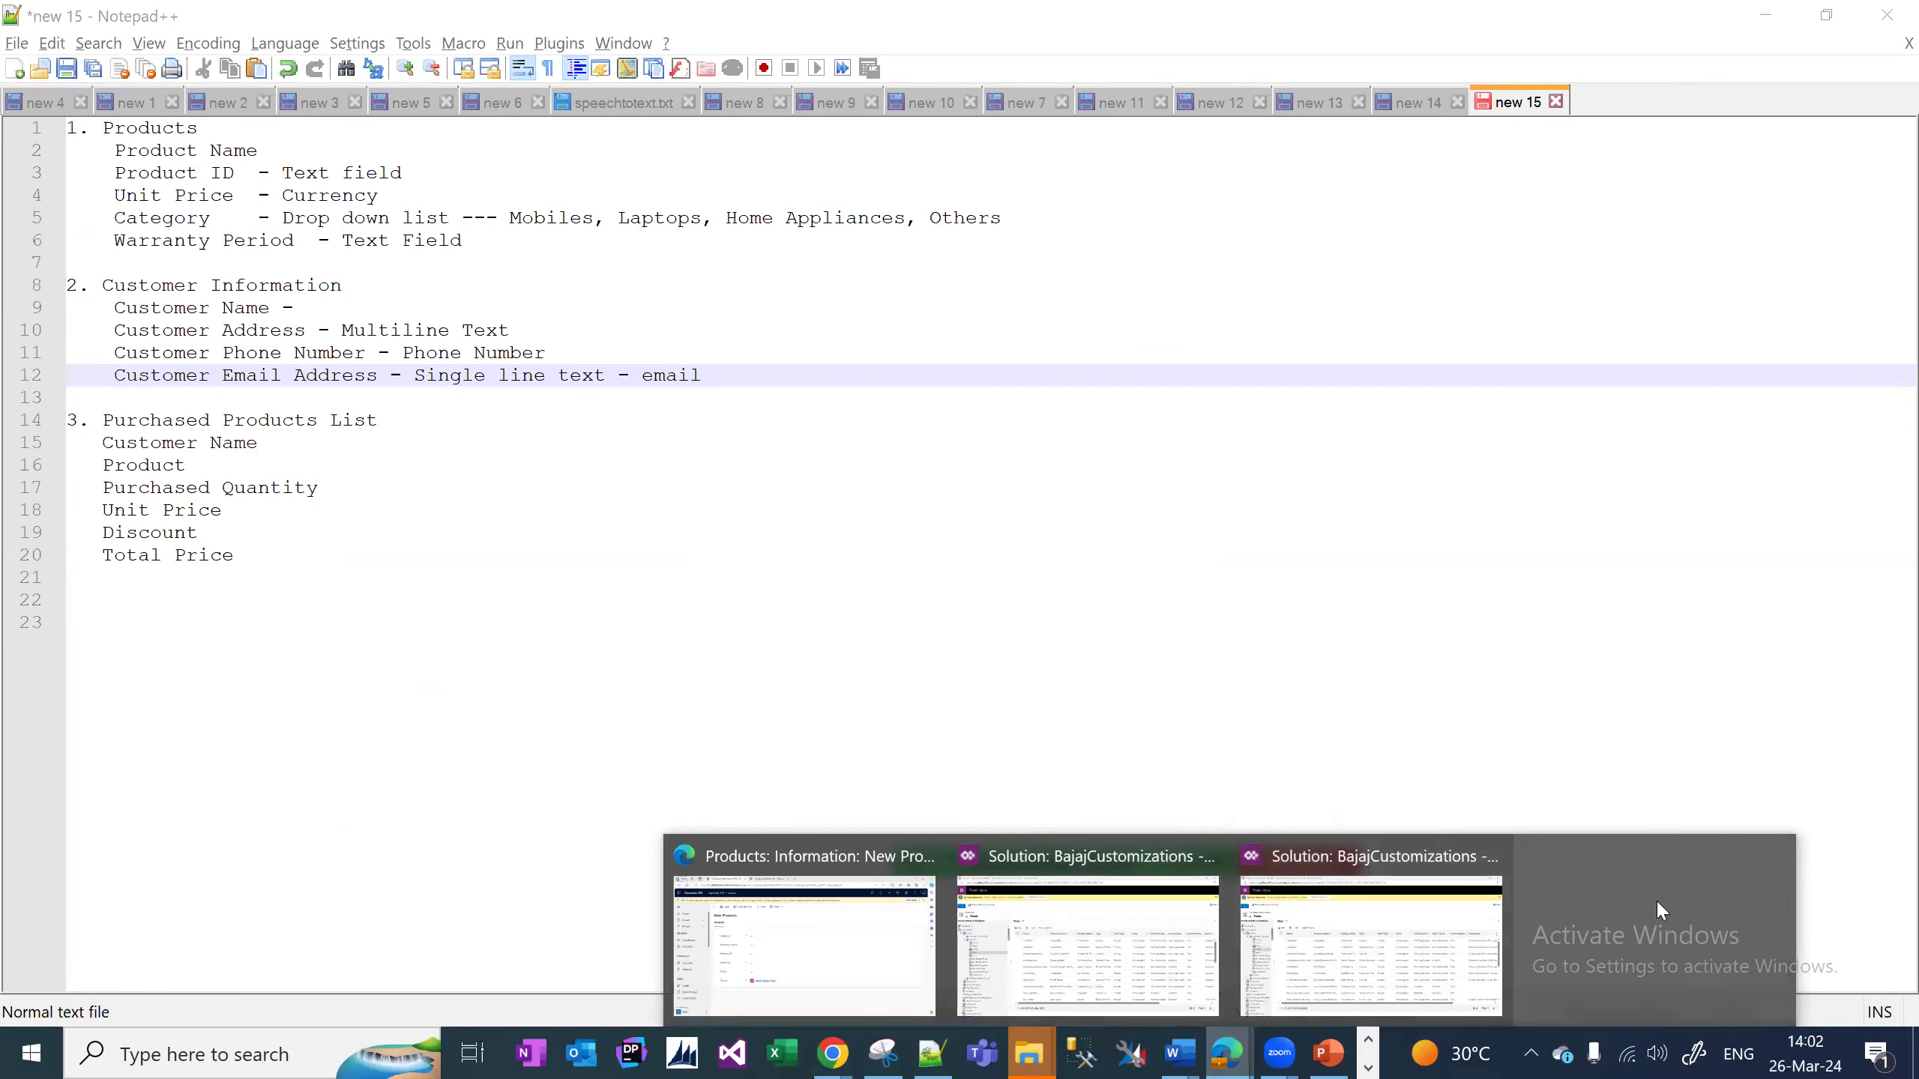
click(1072, 946)
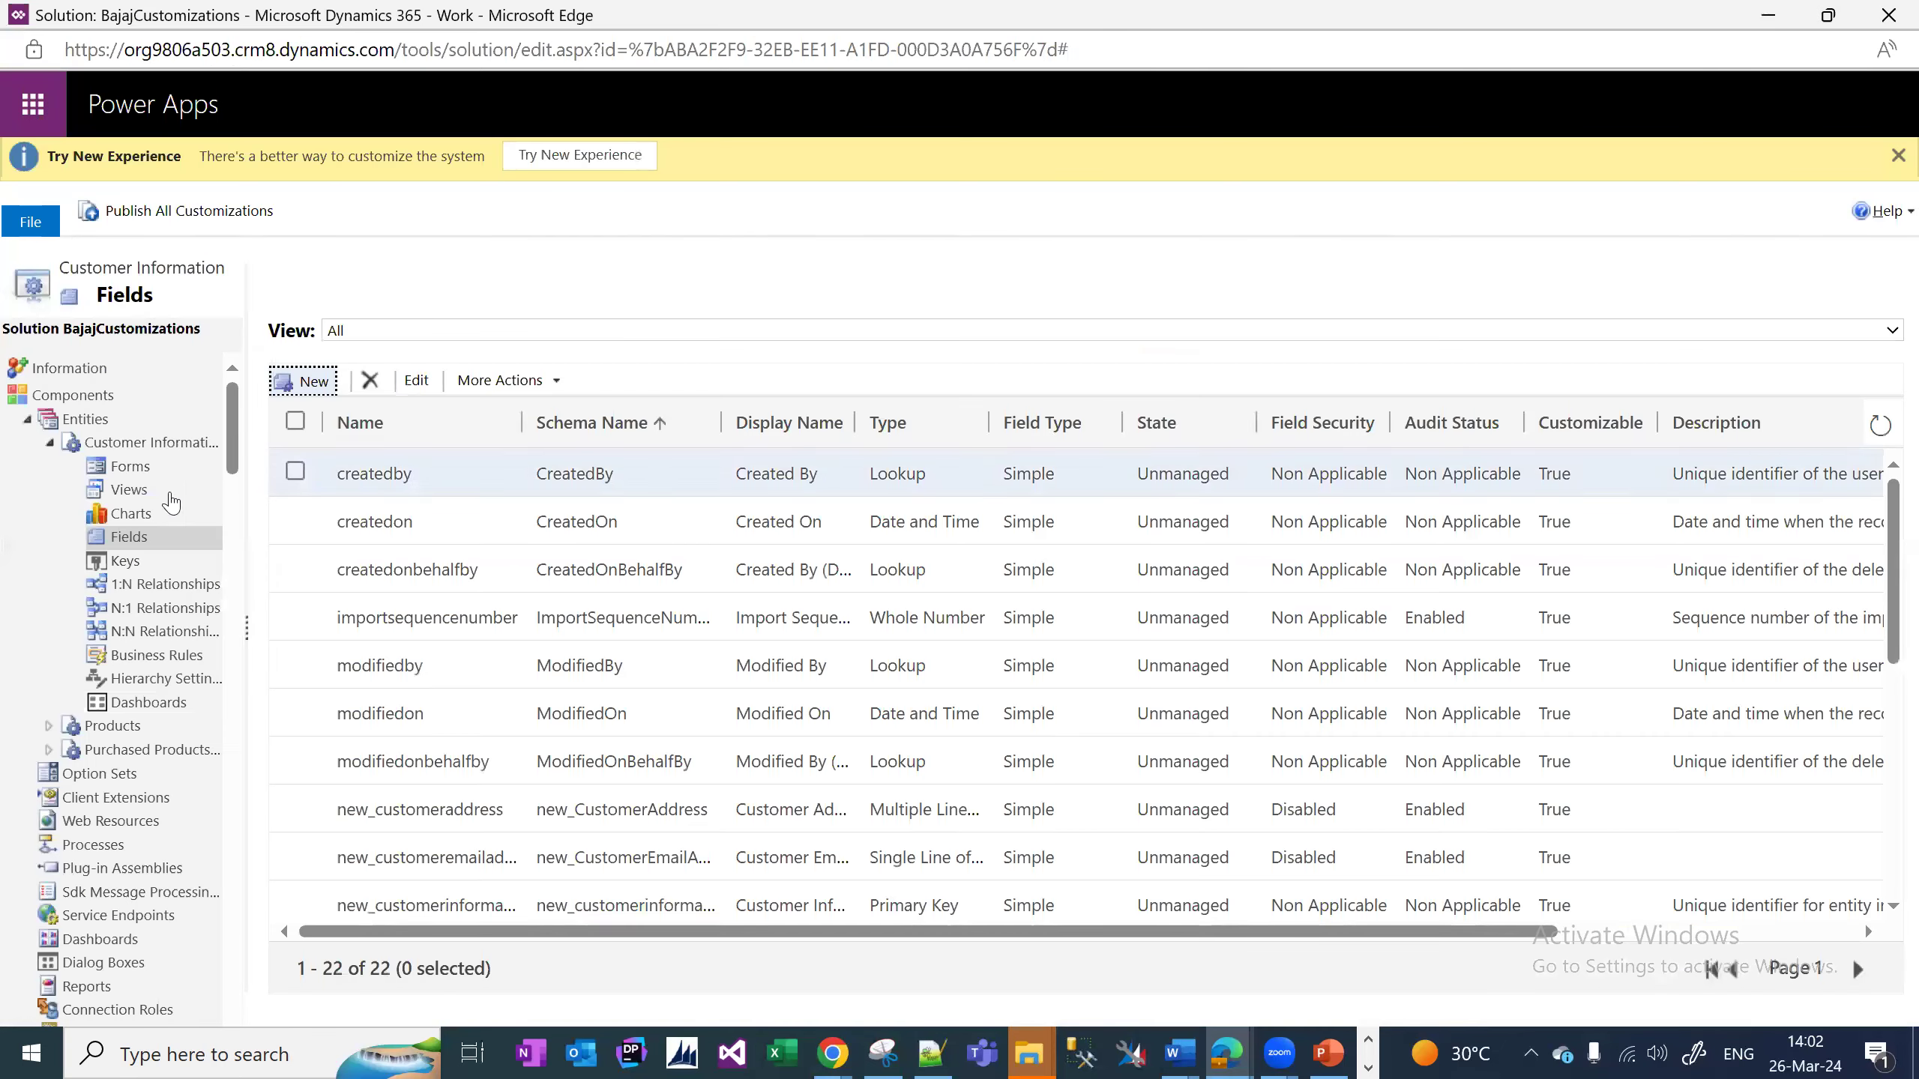
List the Customer Information forms and open the Main-type Information form in the editor.
click(142, 473)
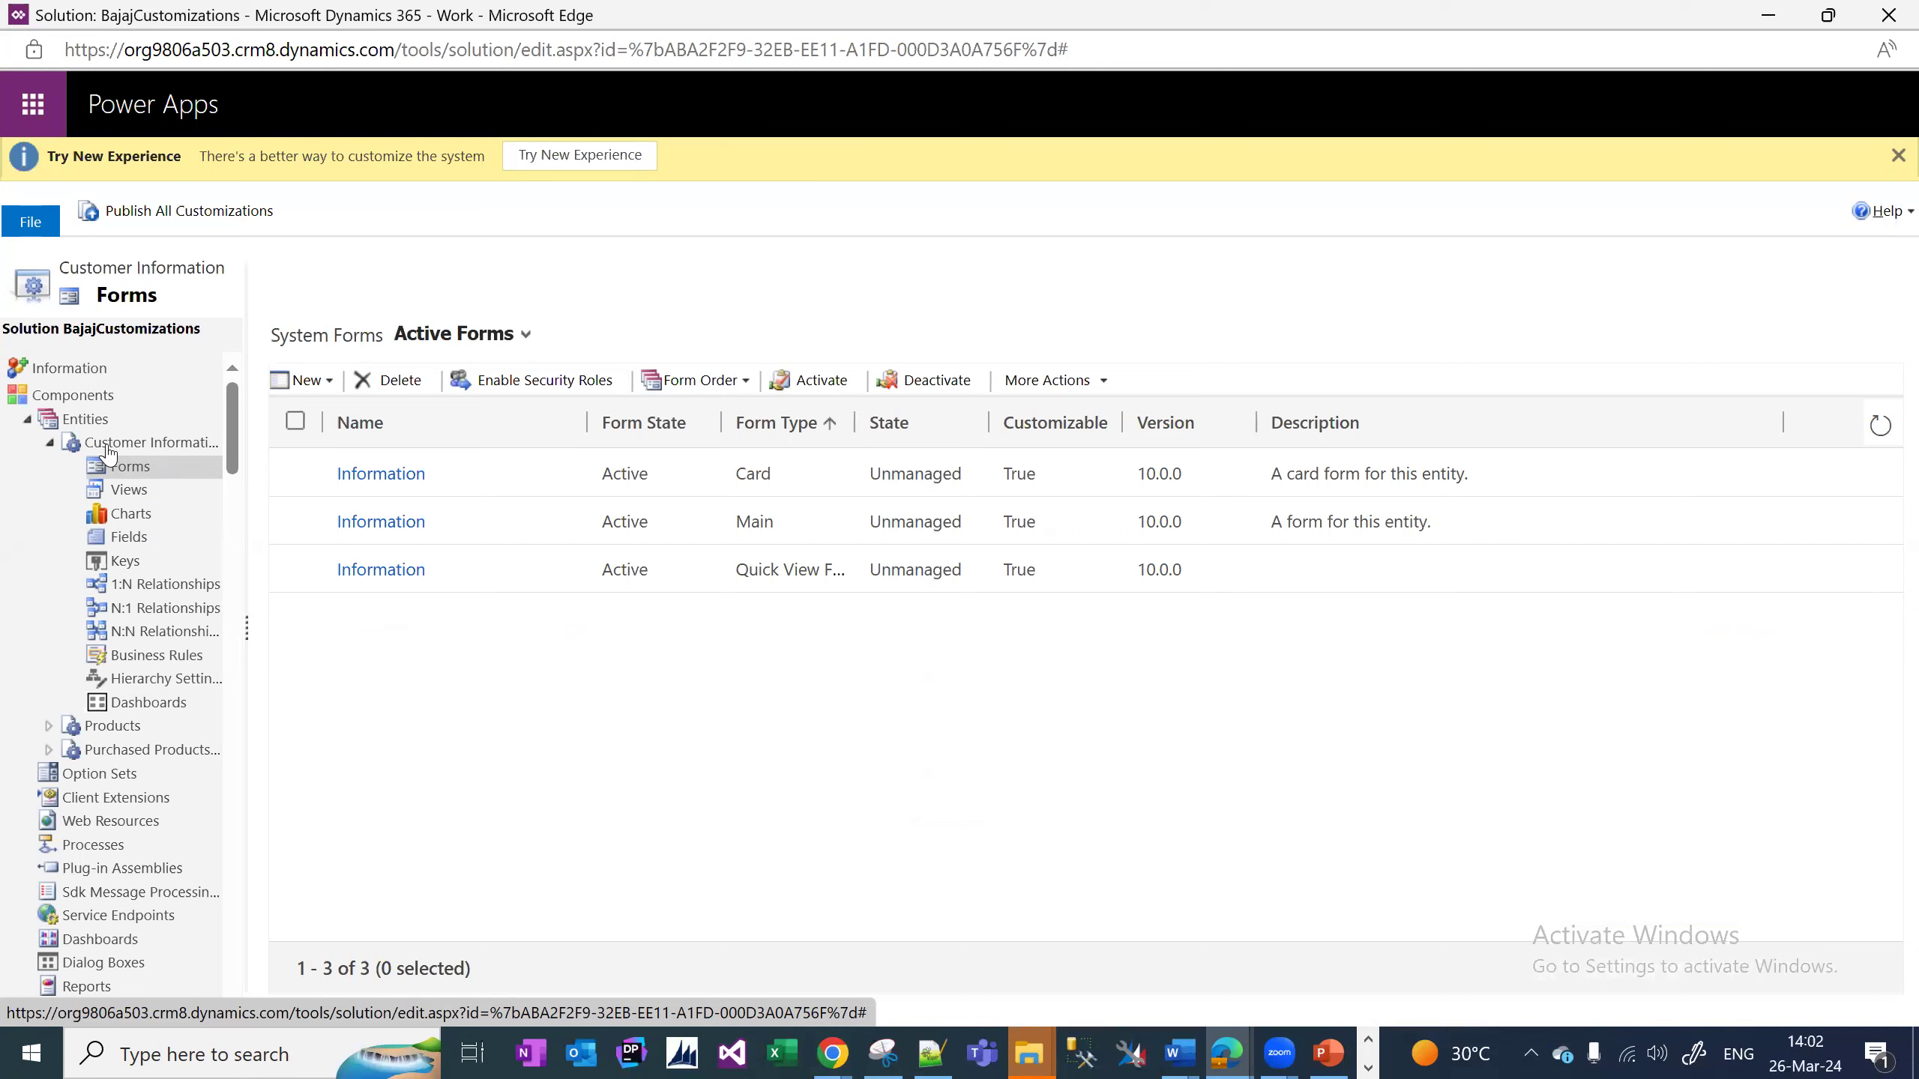
drag(246, 637, 377, 639)
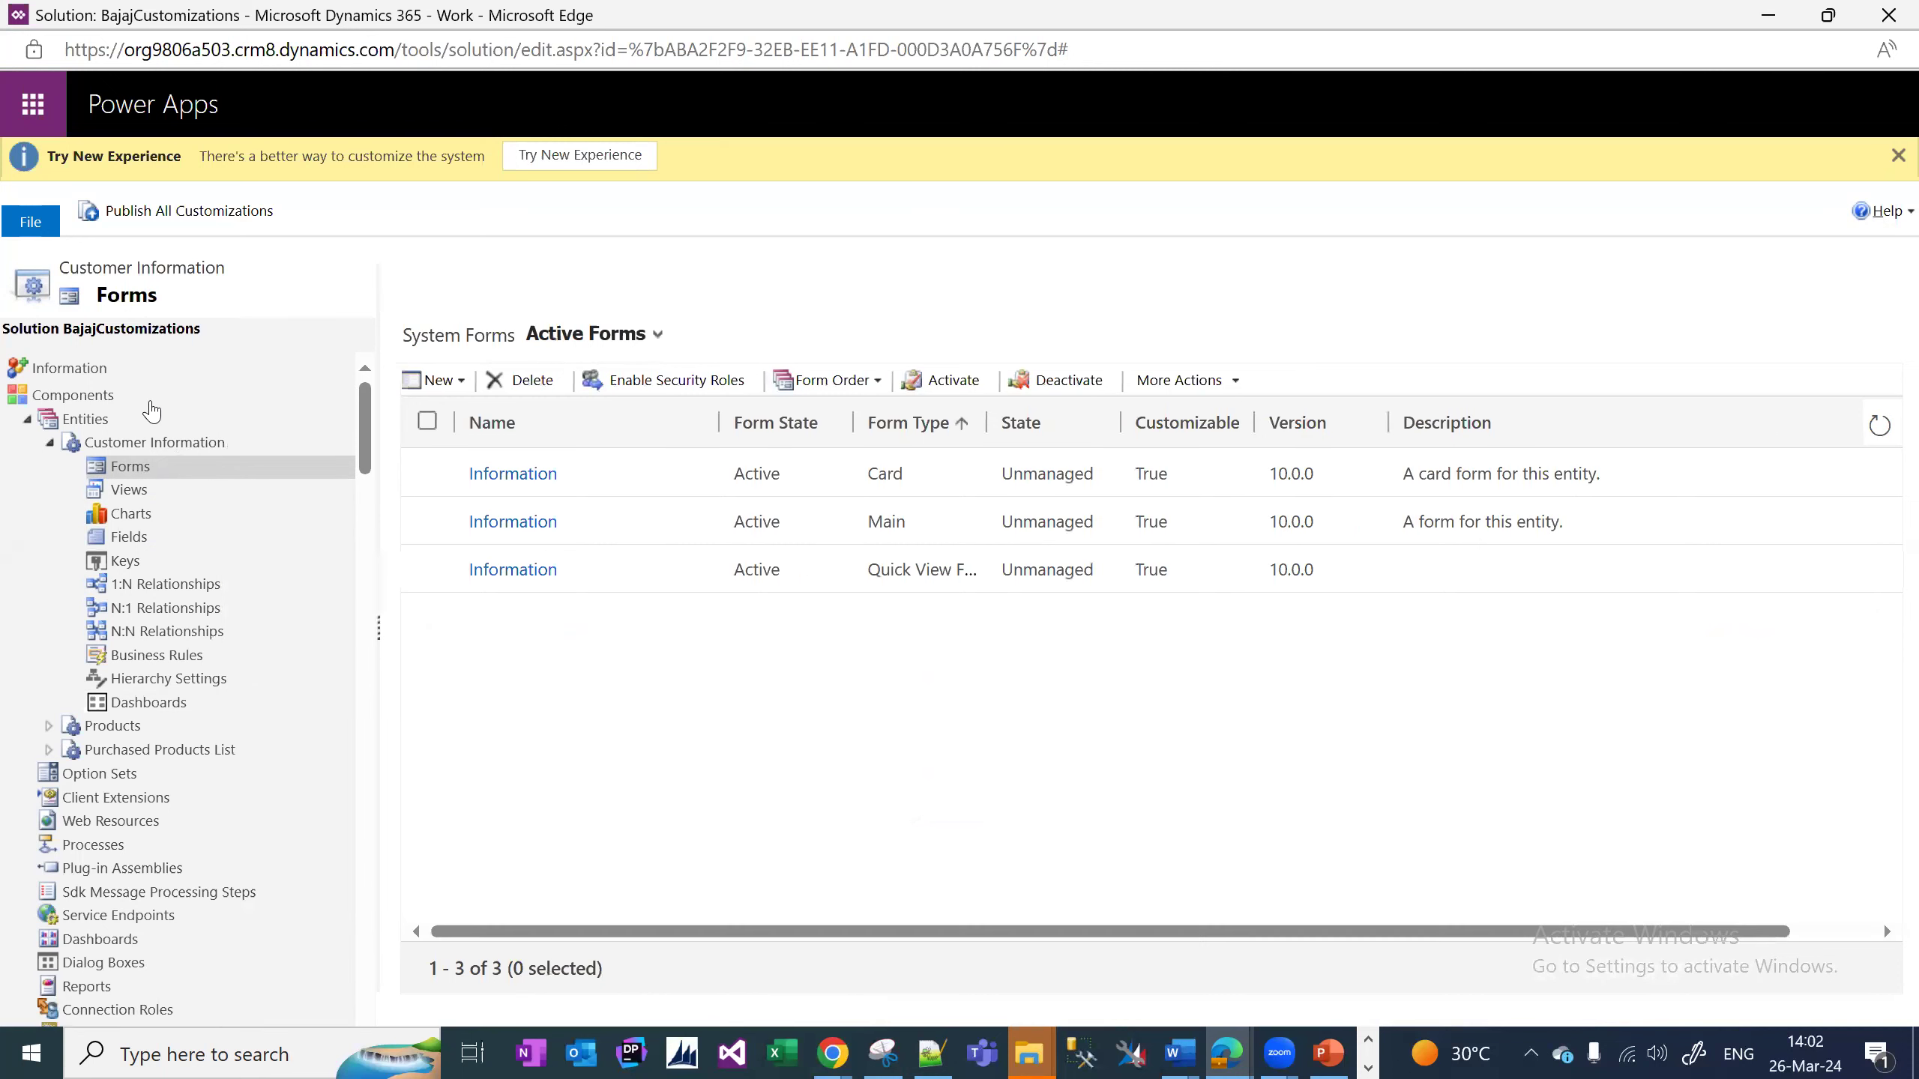
click(46, 445)
click(47, 445)
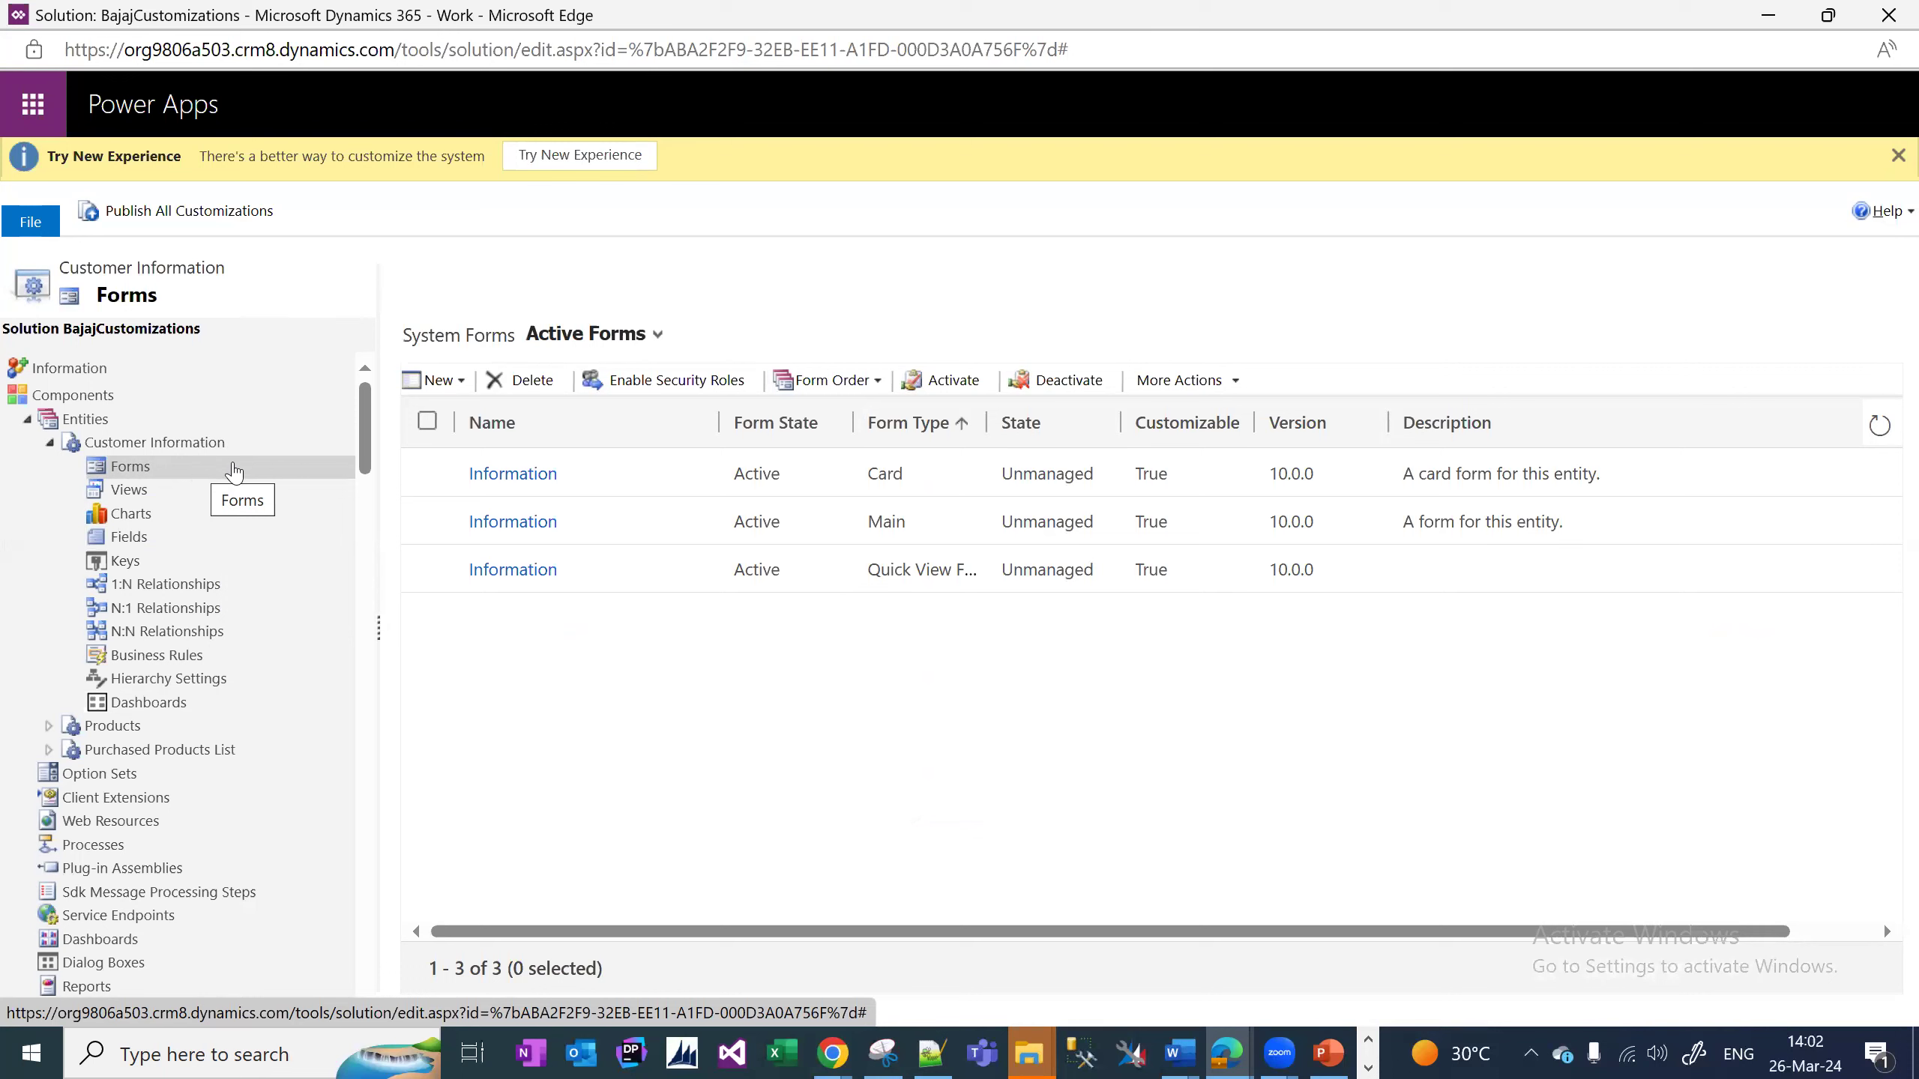
double_click(921, 527)
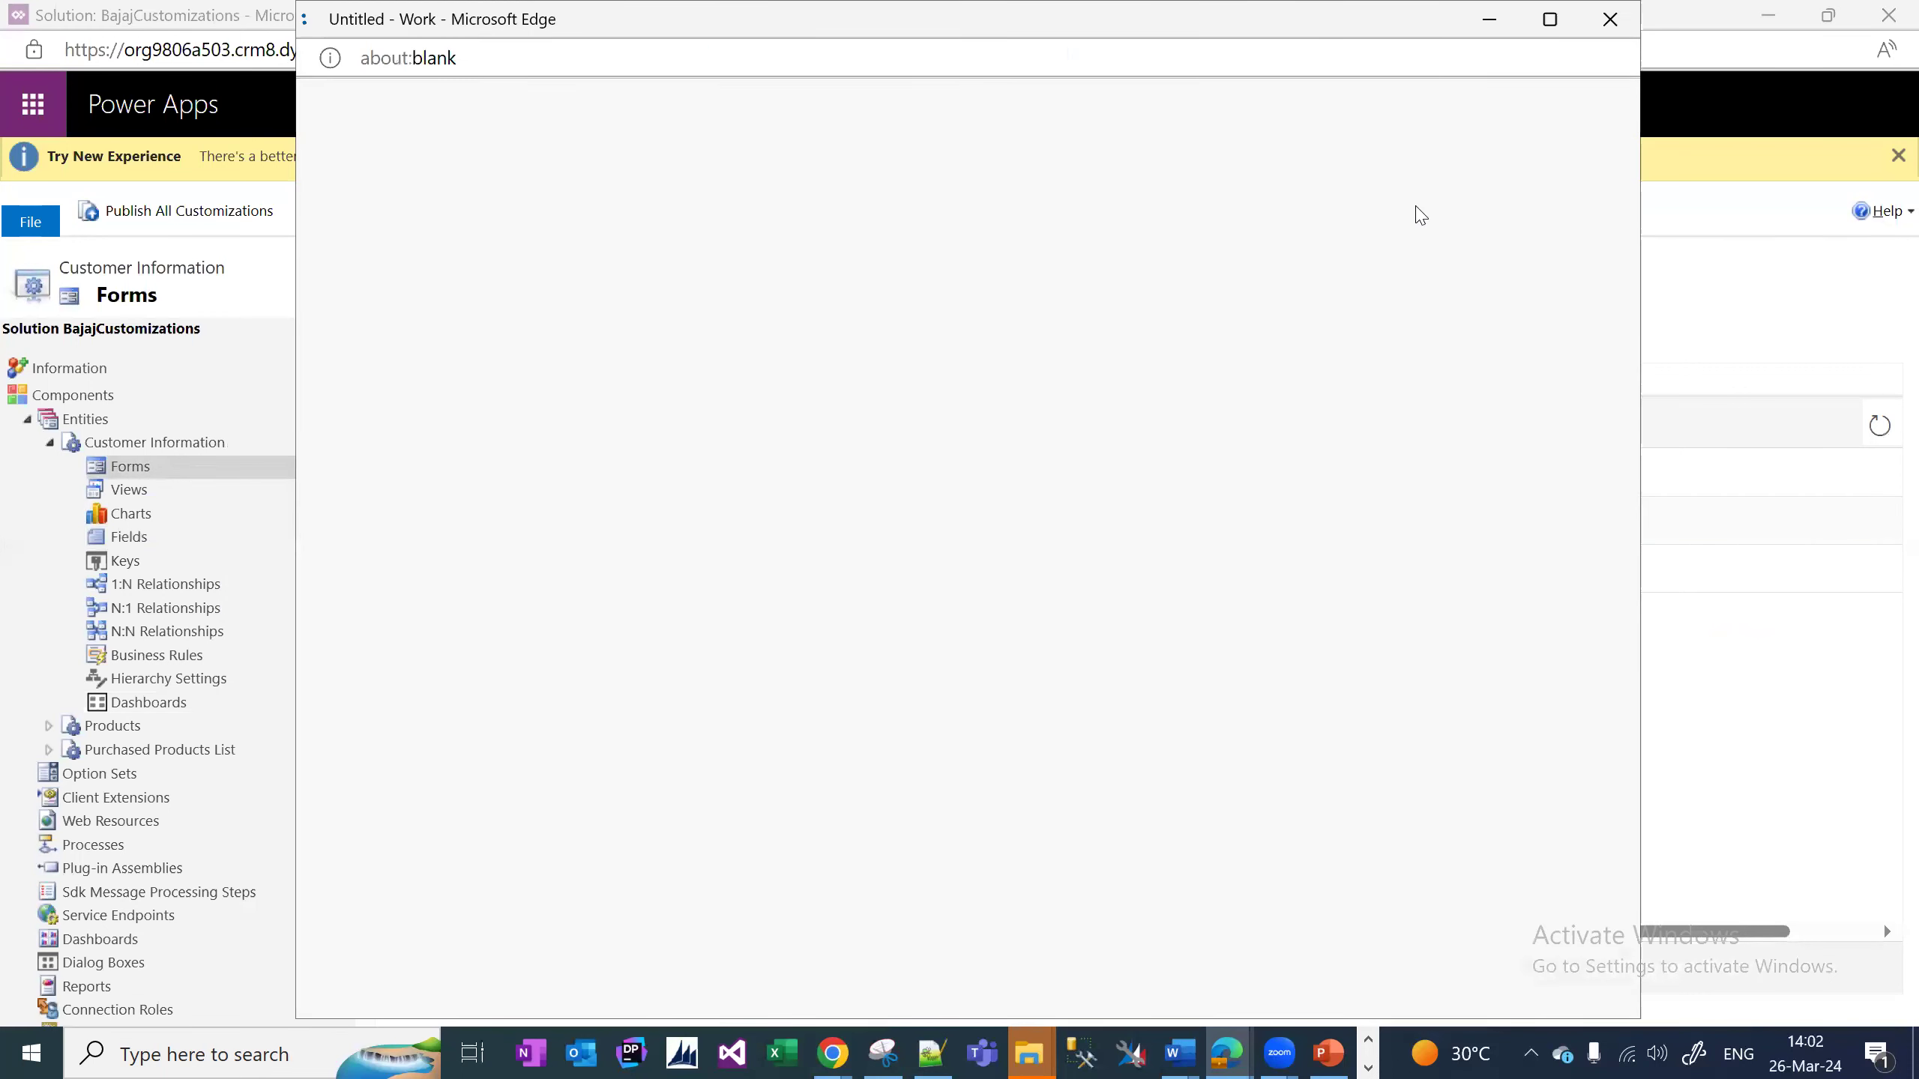
Add Customer Email Address, Phone Number and Address between Name and Owner in the General section.
click(1550, 22)
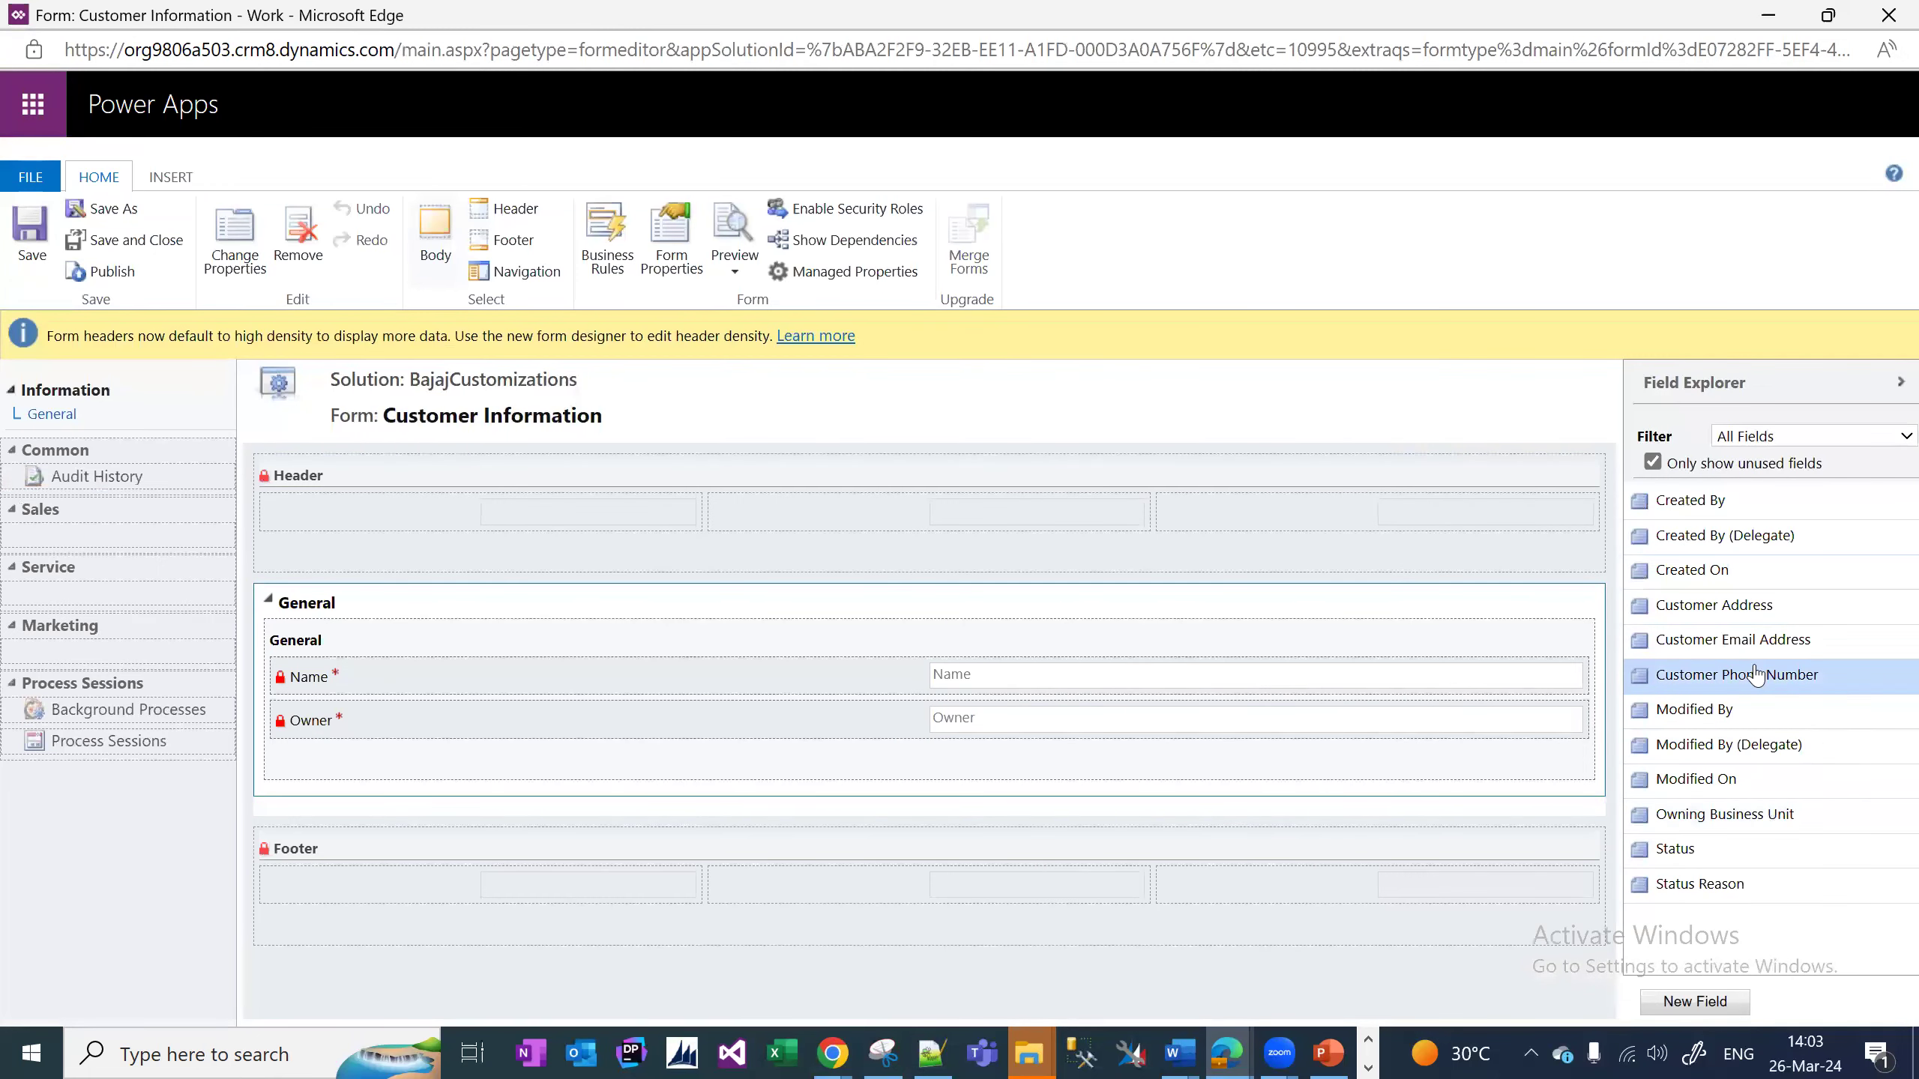
drag(1765, 637, 895, 720)
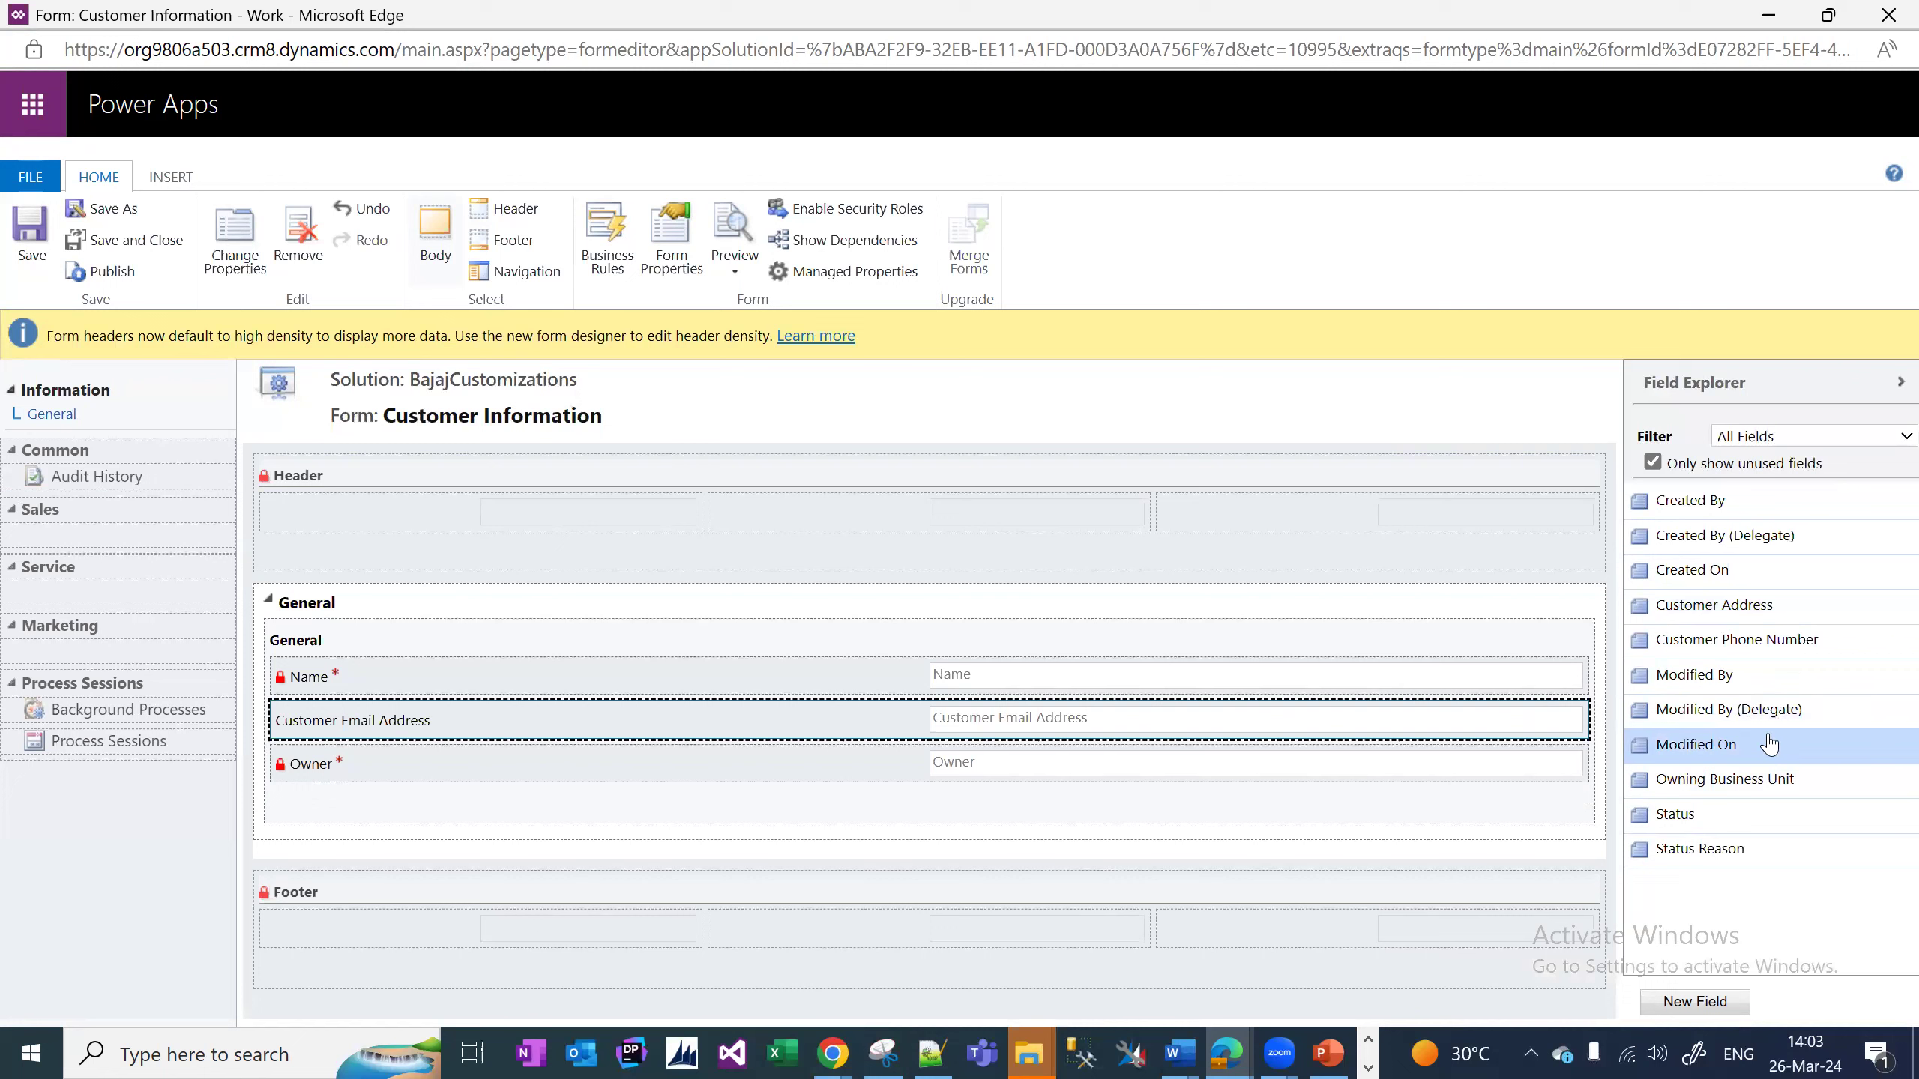
drag(1806, 639, 997, 722)
drag(1662, 605, 804, 779)
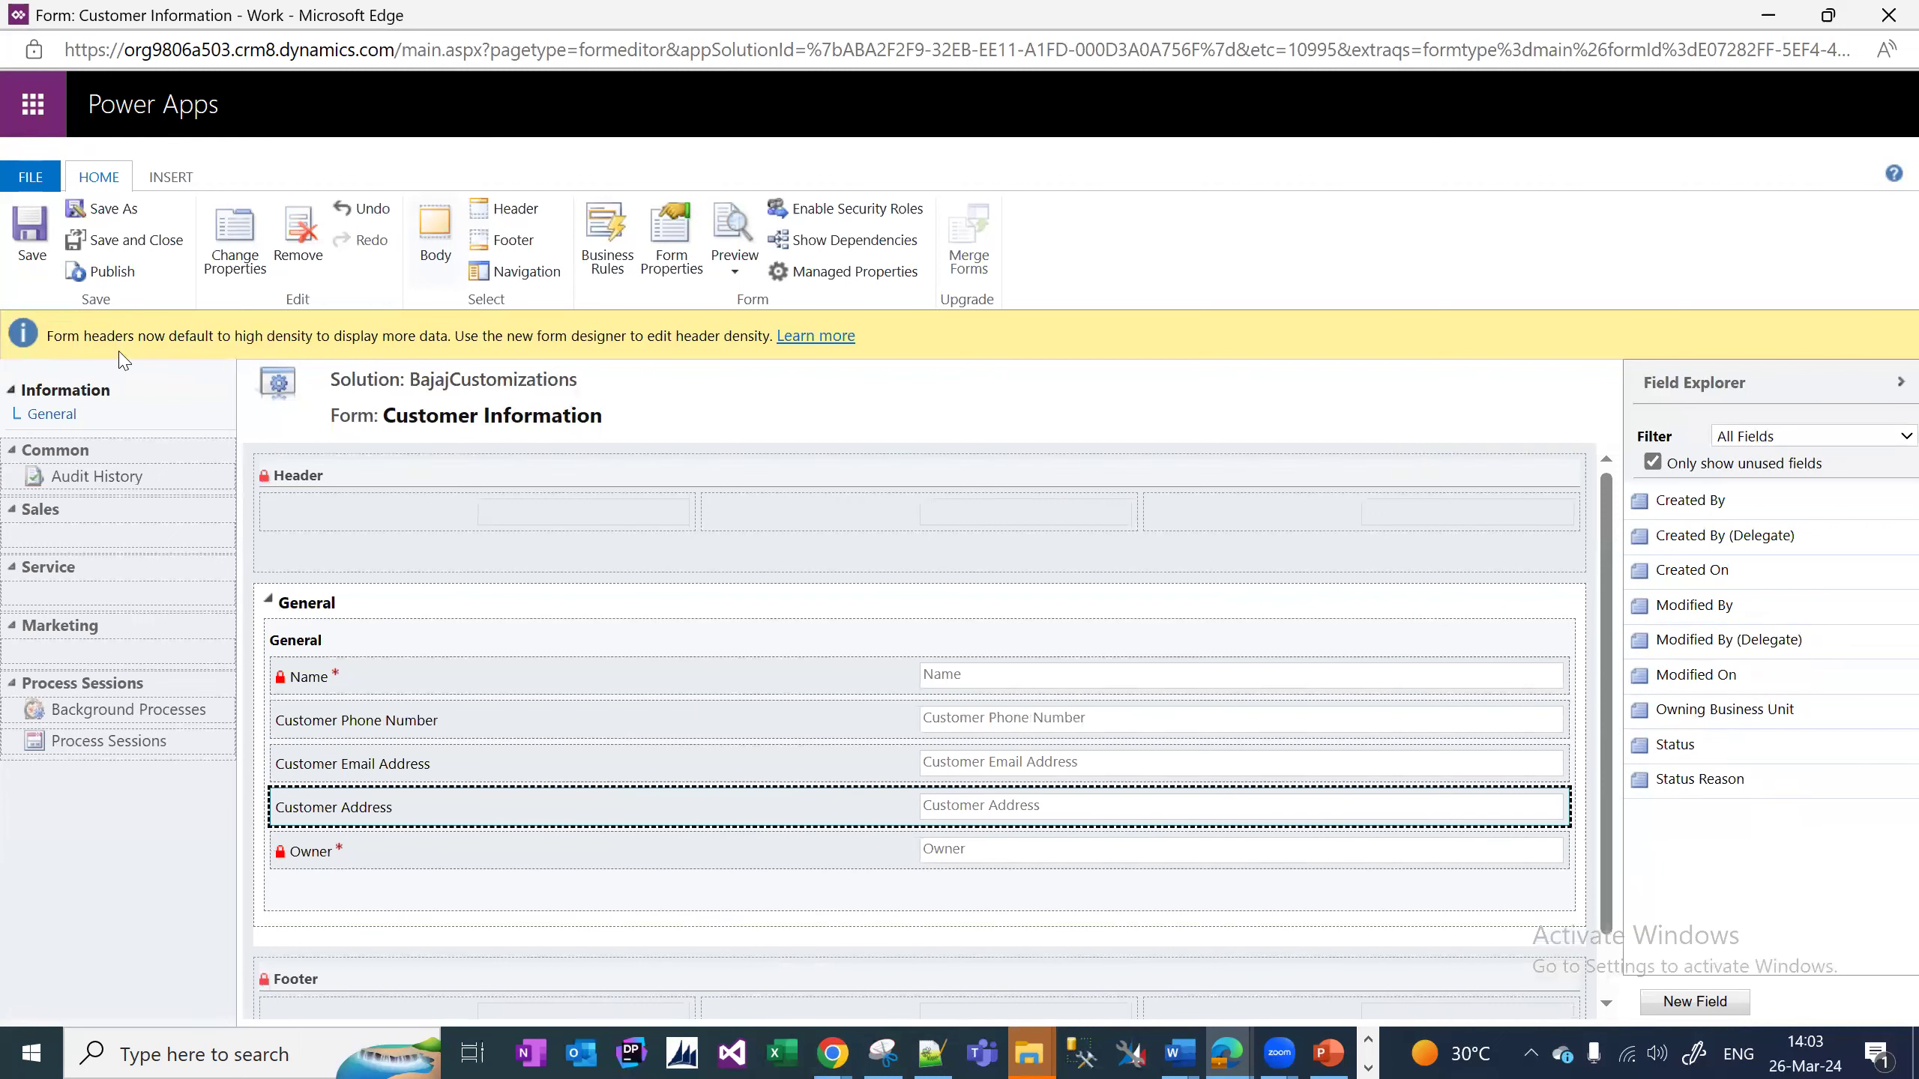
click(31, 240)
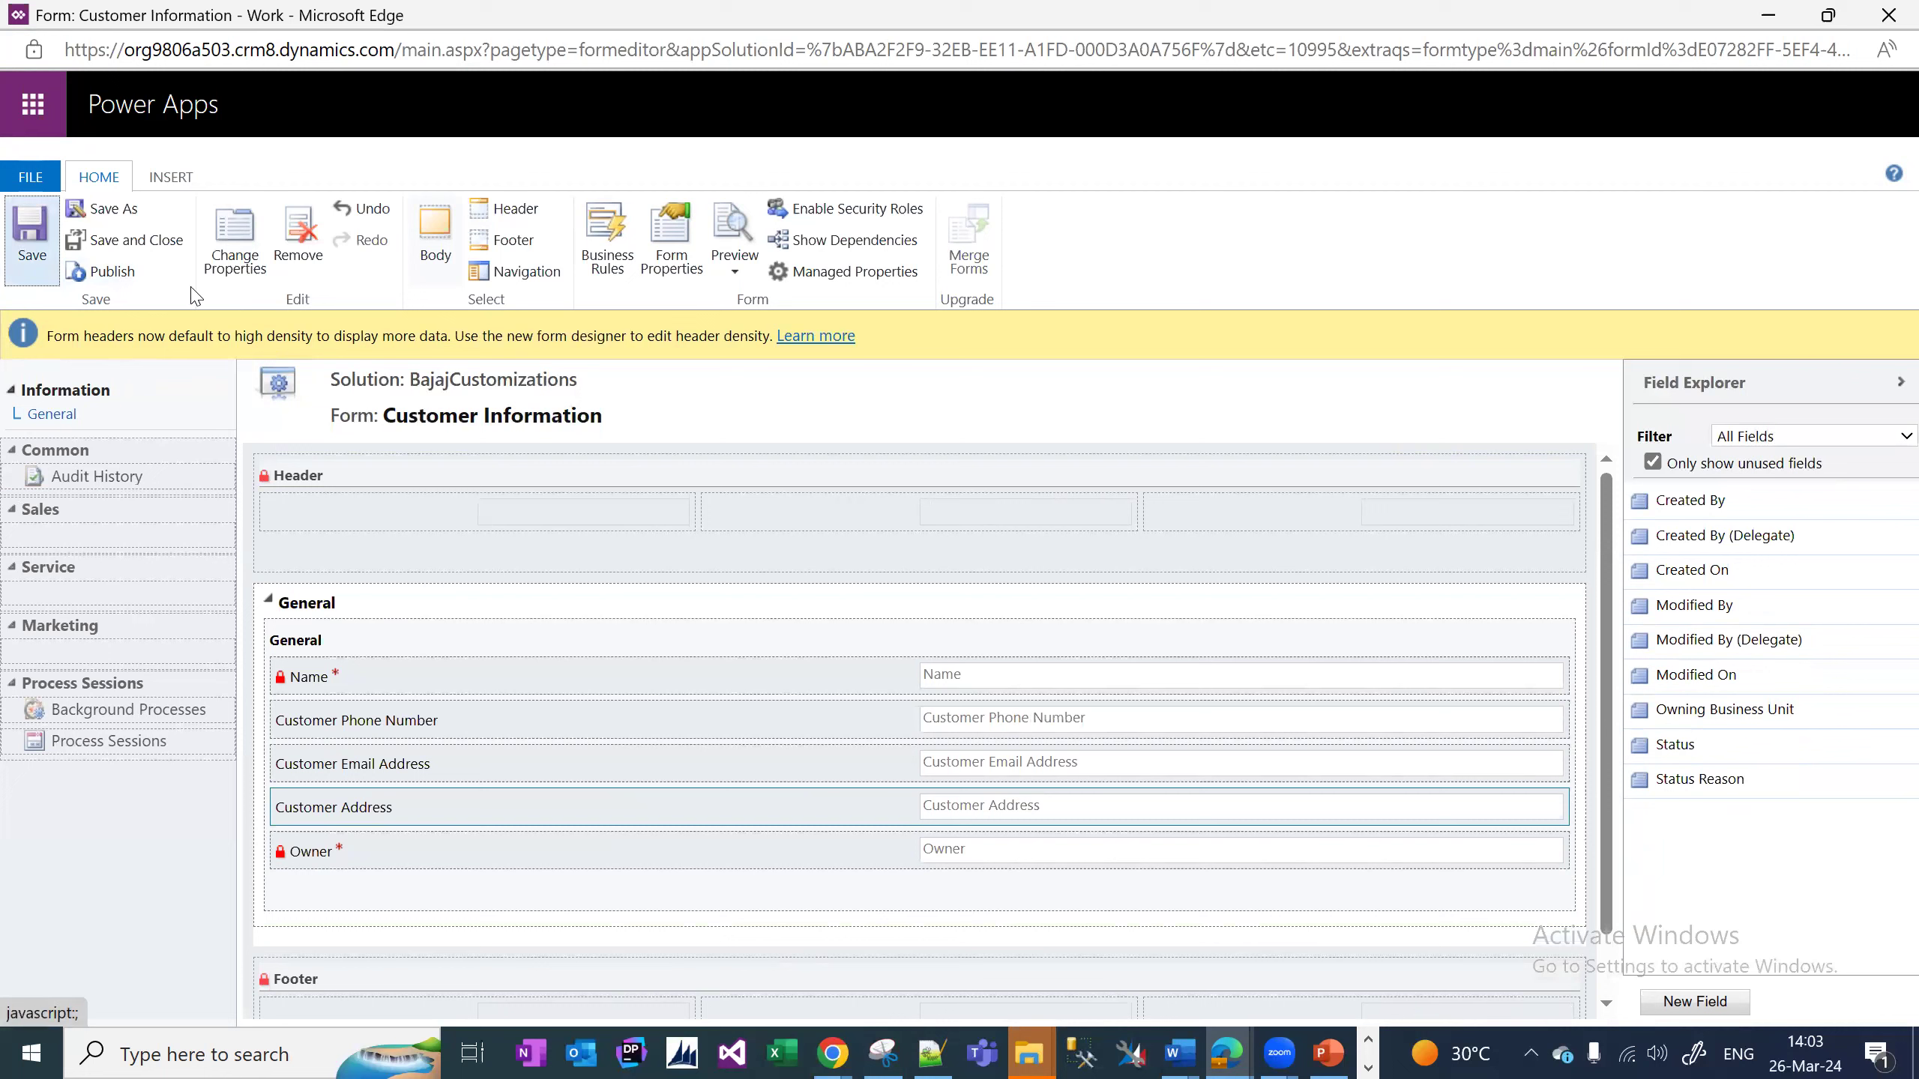
Save and publish the Customer Information form, then return to the Dynamics 365 app window.
click(123, 278)
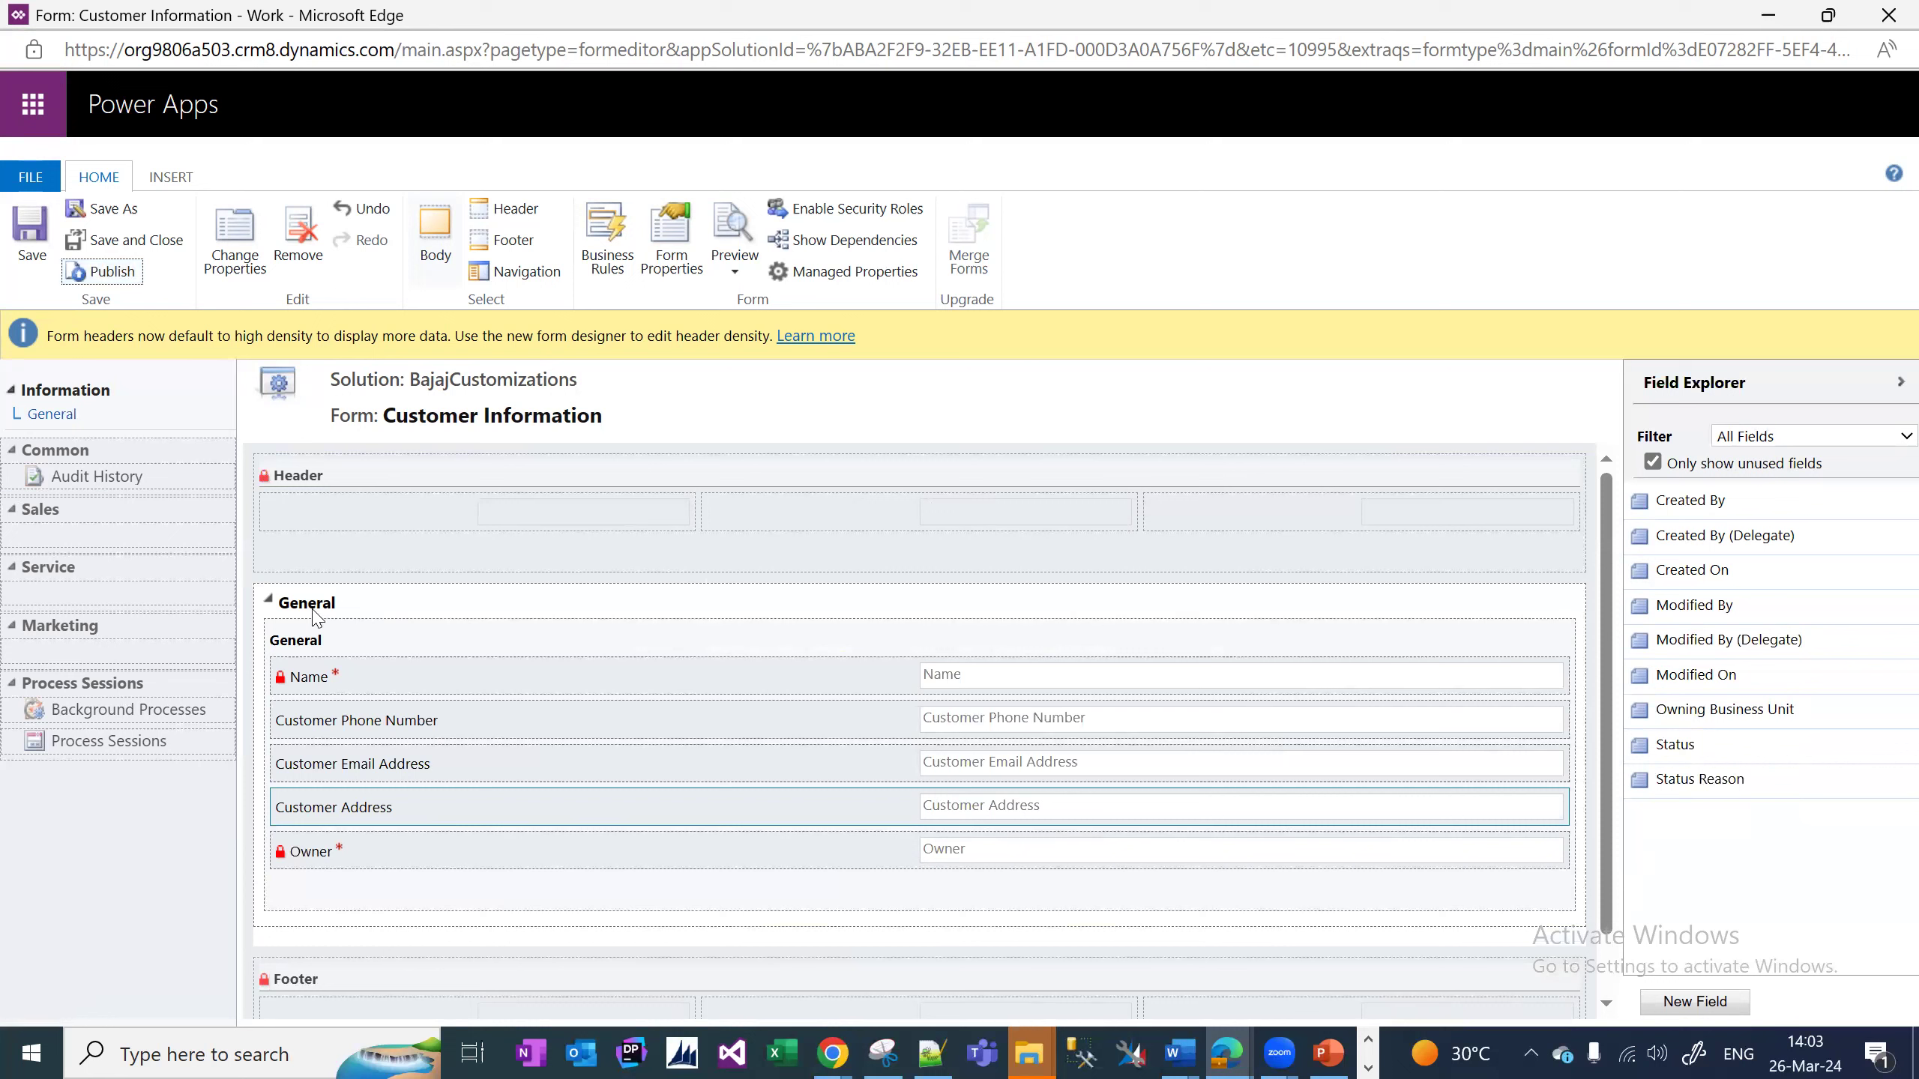
click(111, 274)
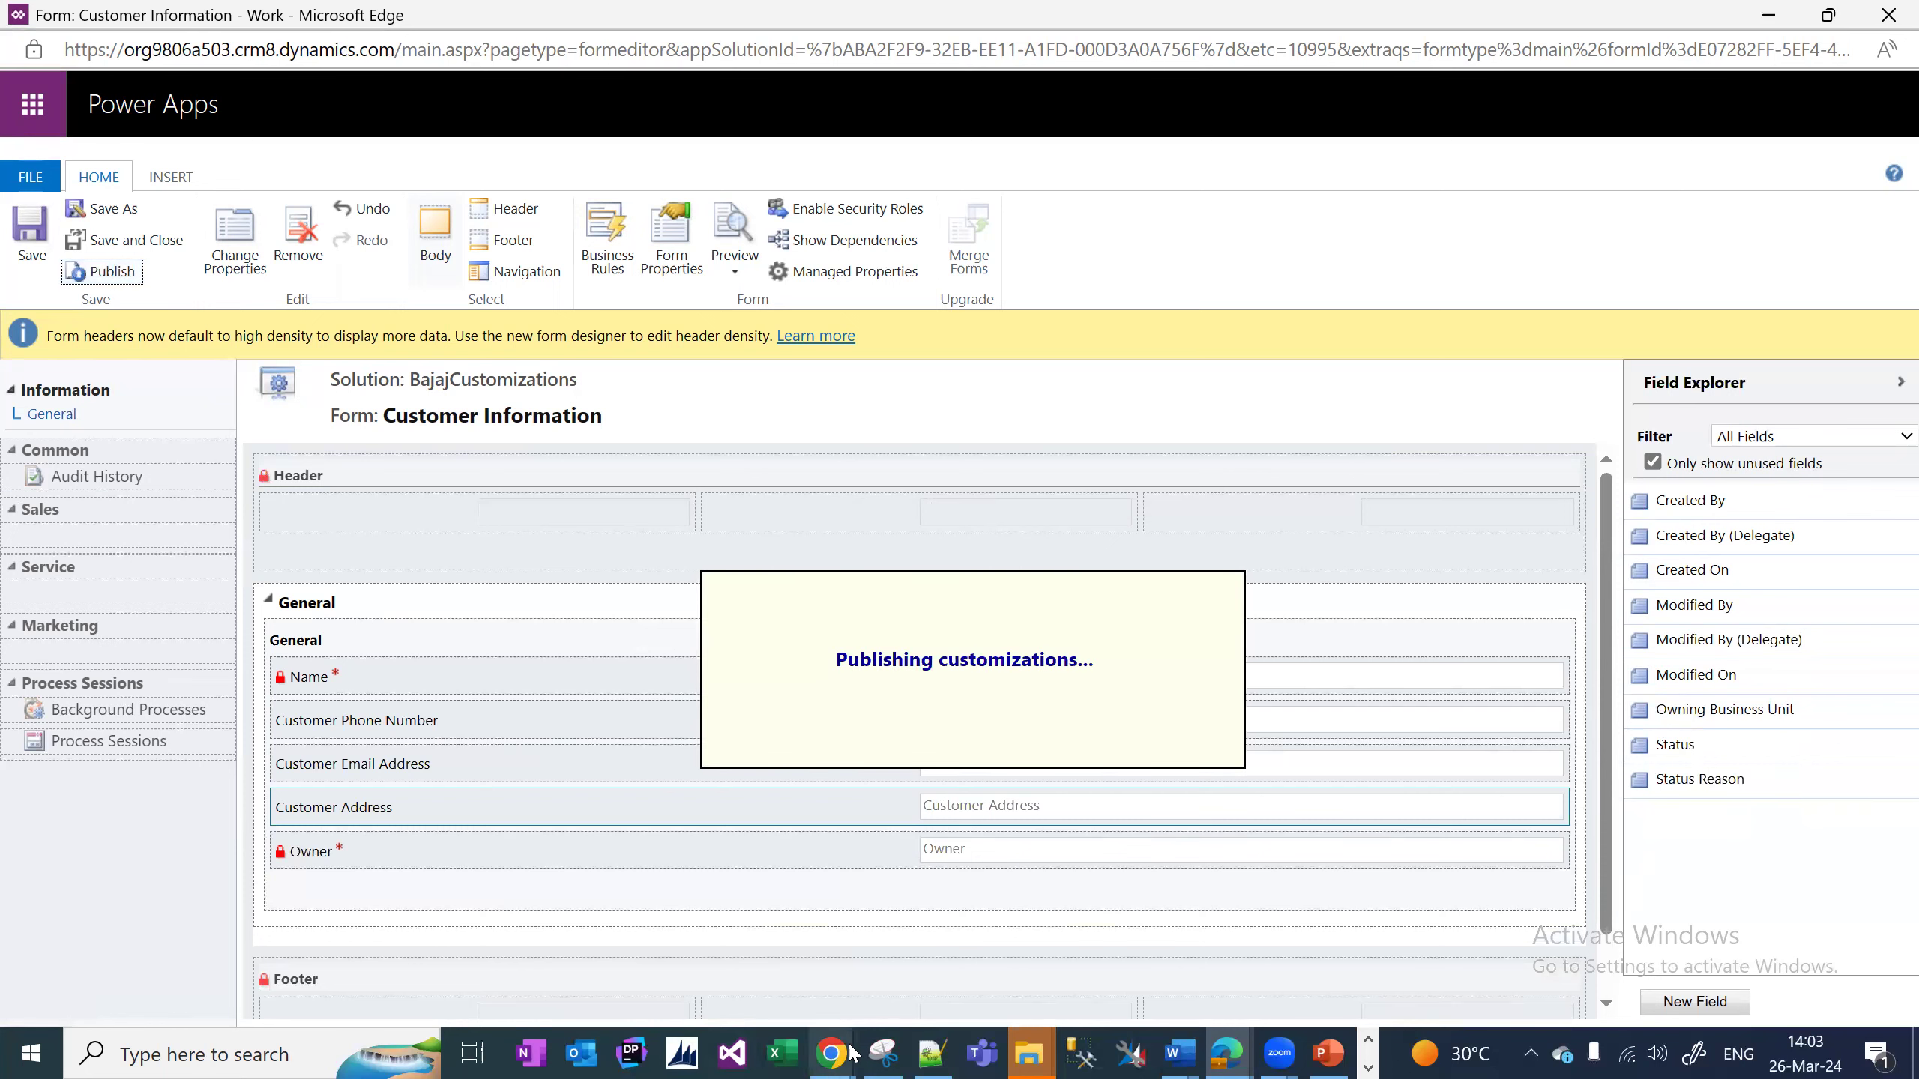
click(1226, 1053)
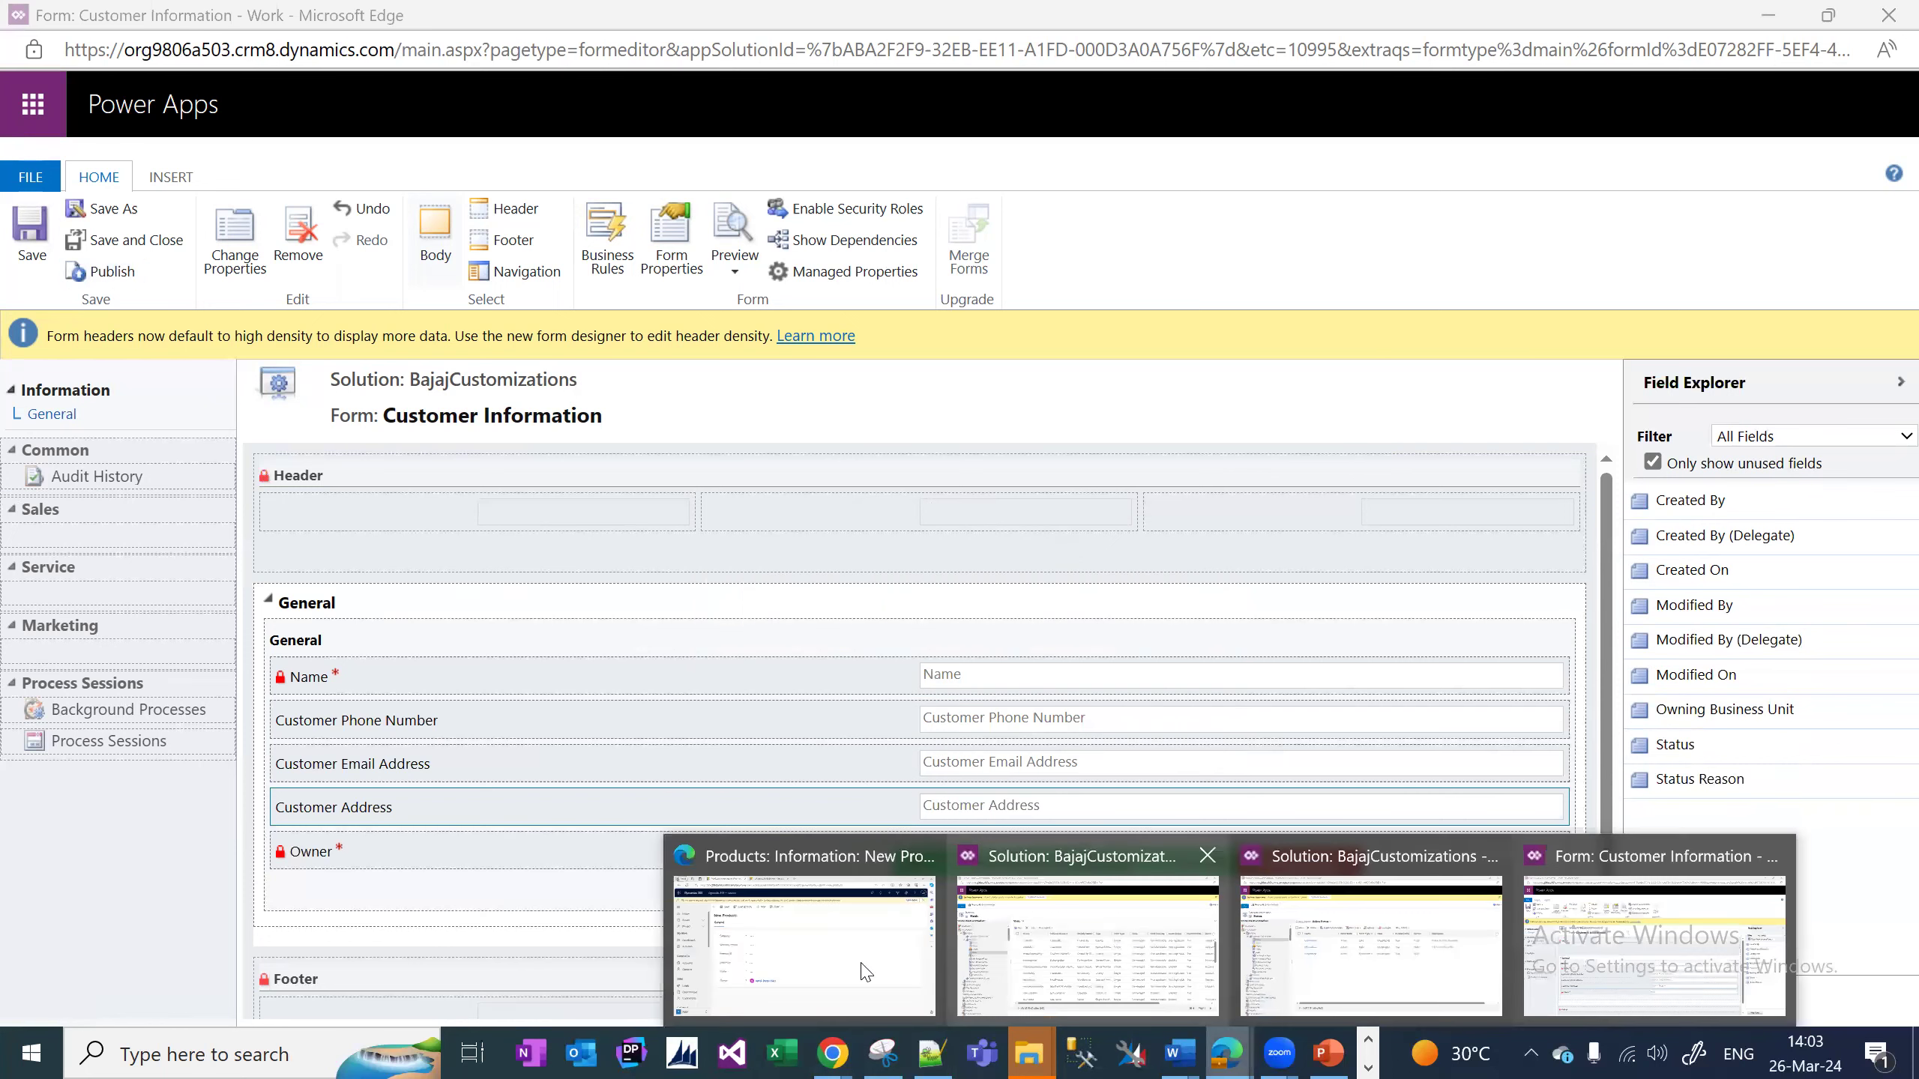
click(865, 973)
Open Customer Information under Extensions and start a new blank record.
drag(257, 480, 276, 840)
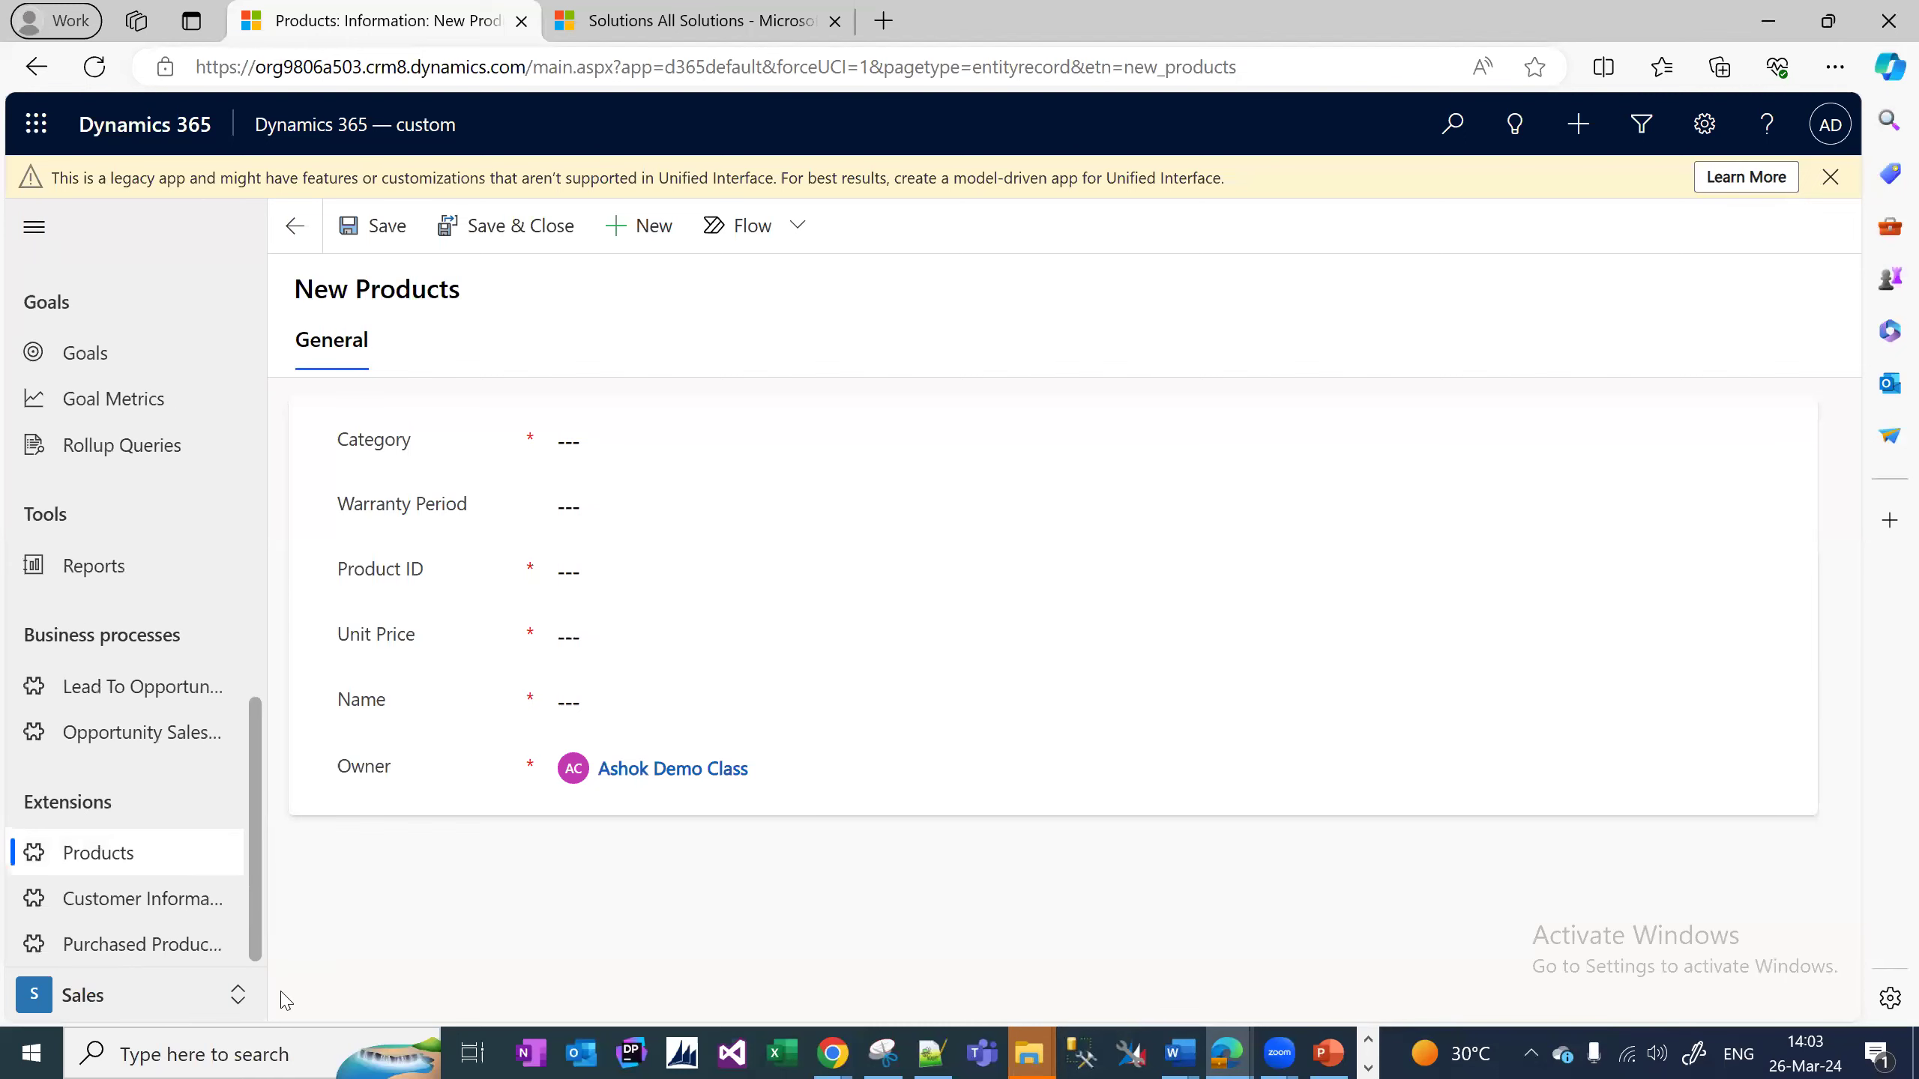
click(116, 915)
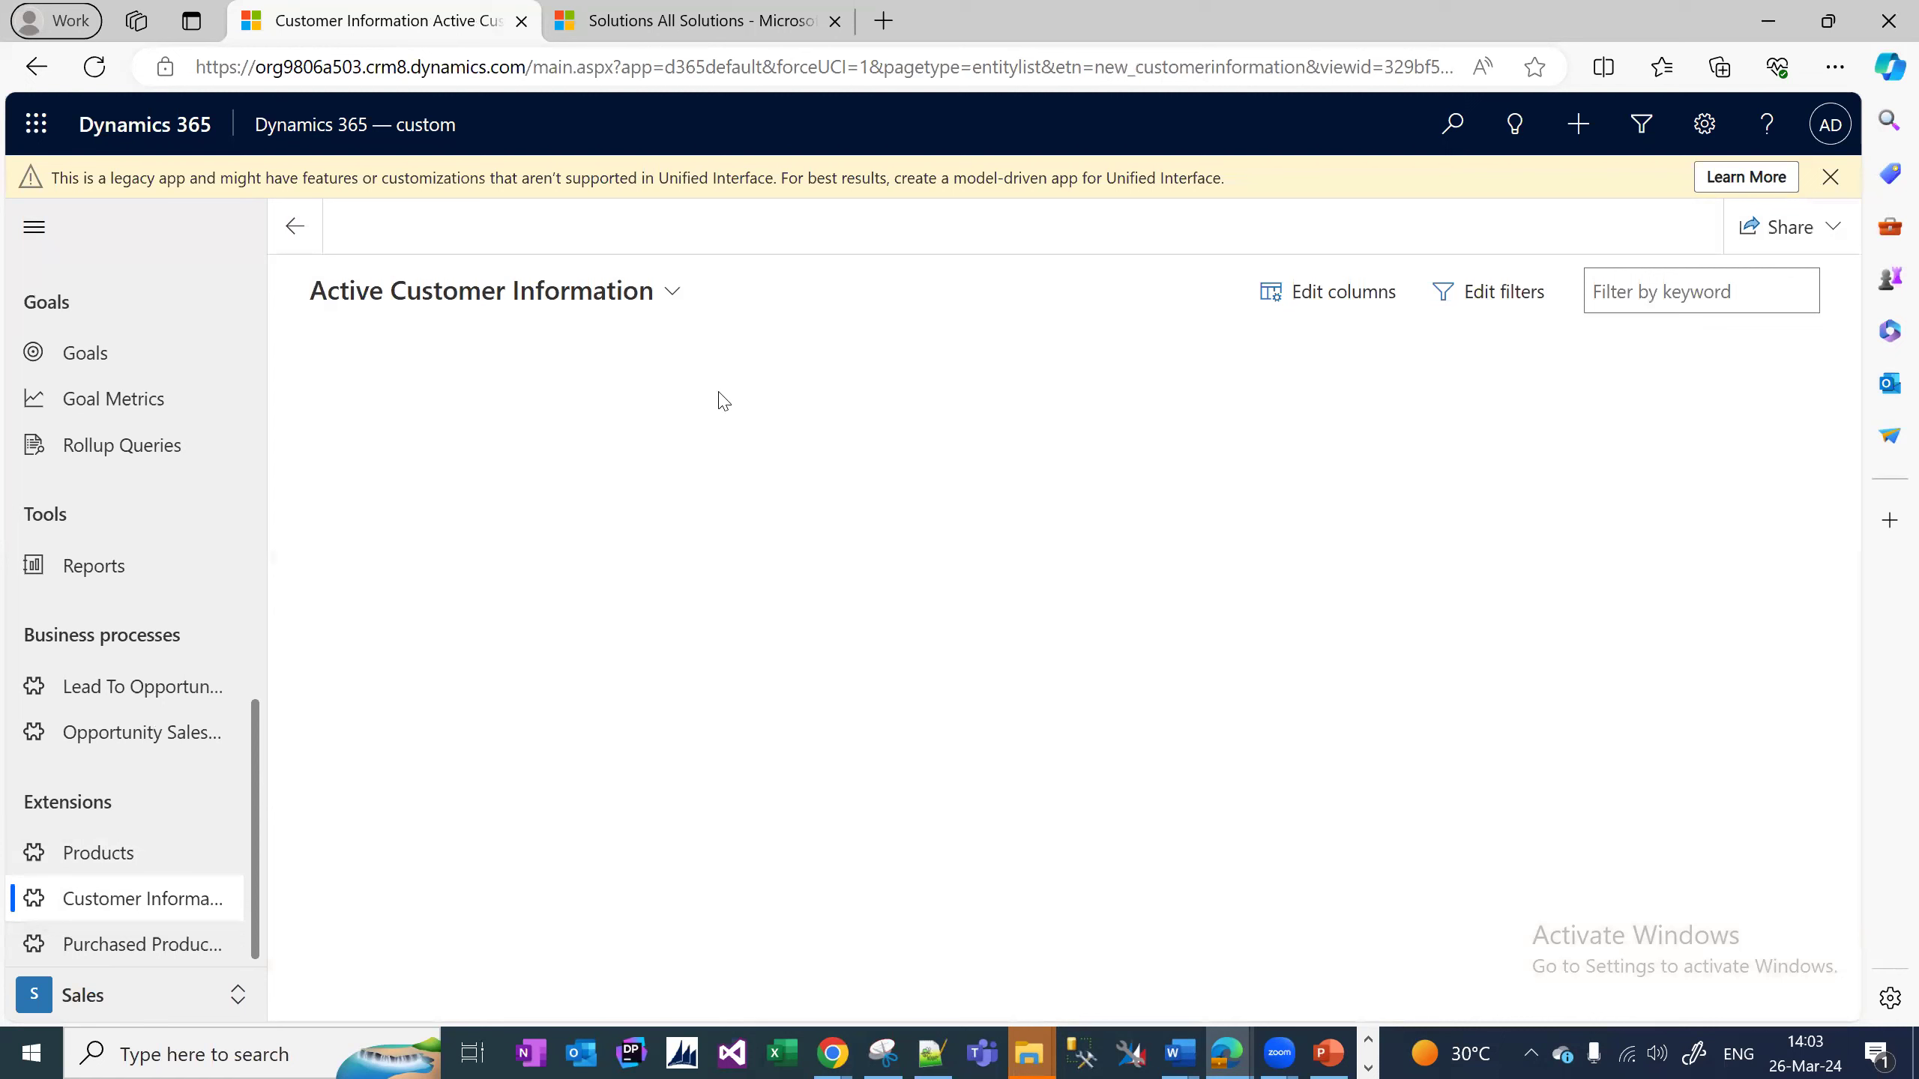
click(542, 240)
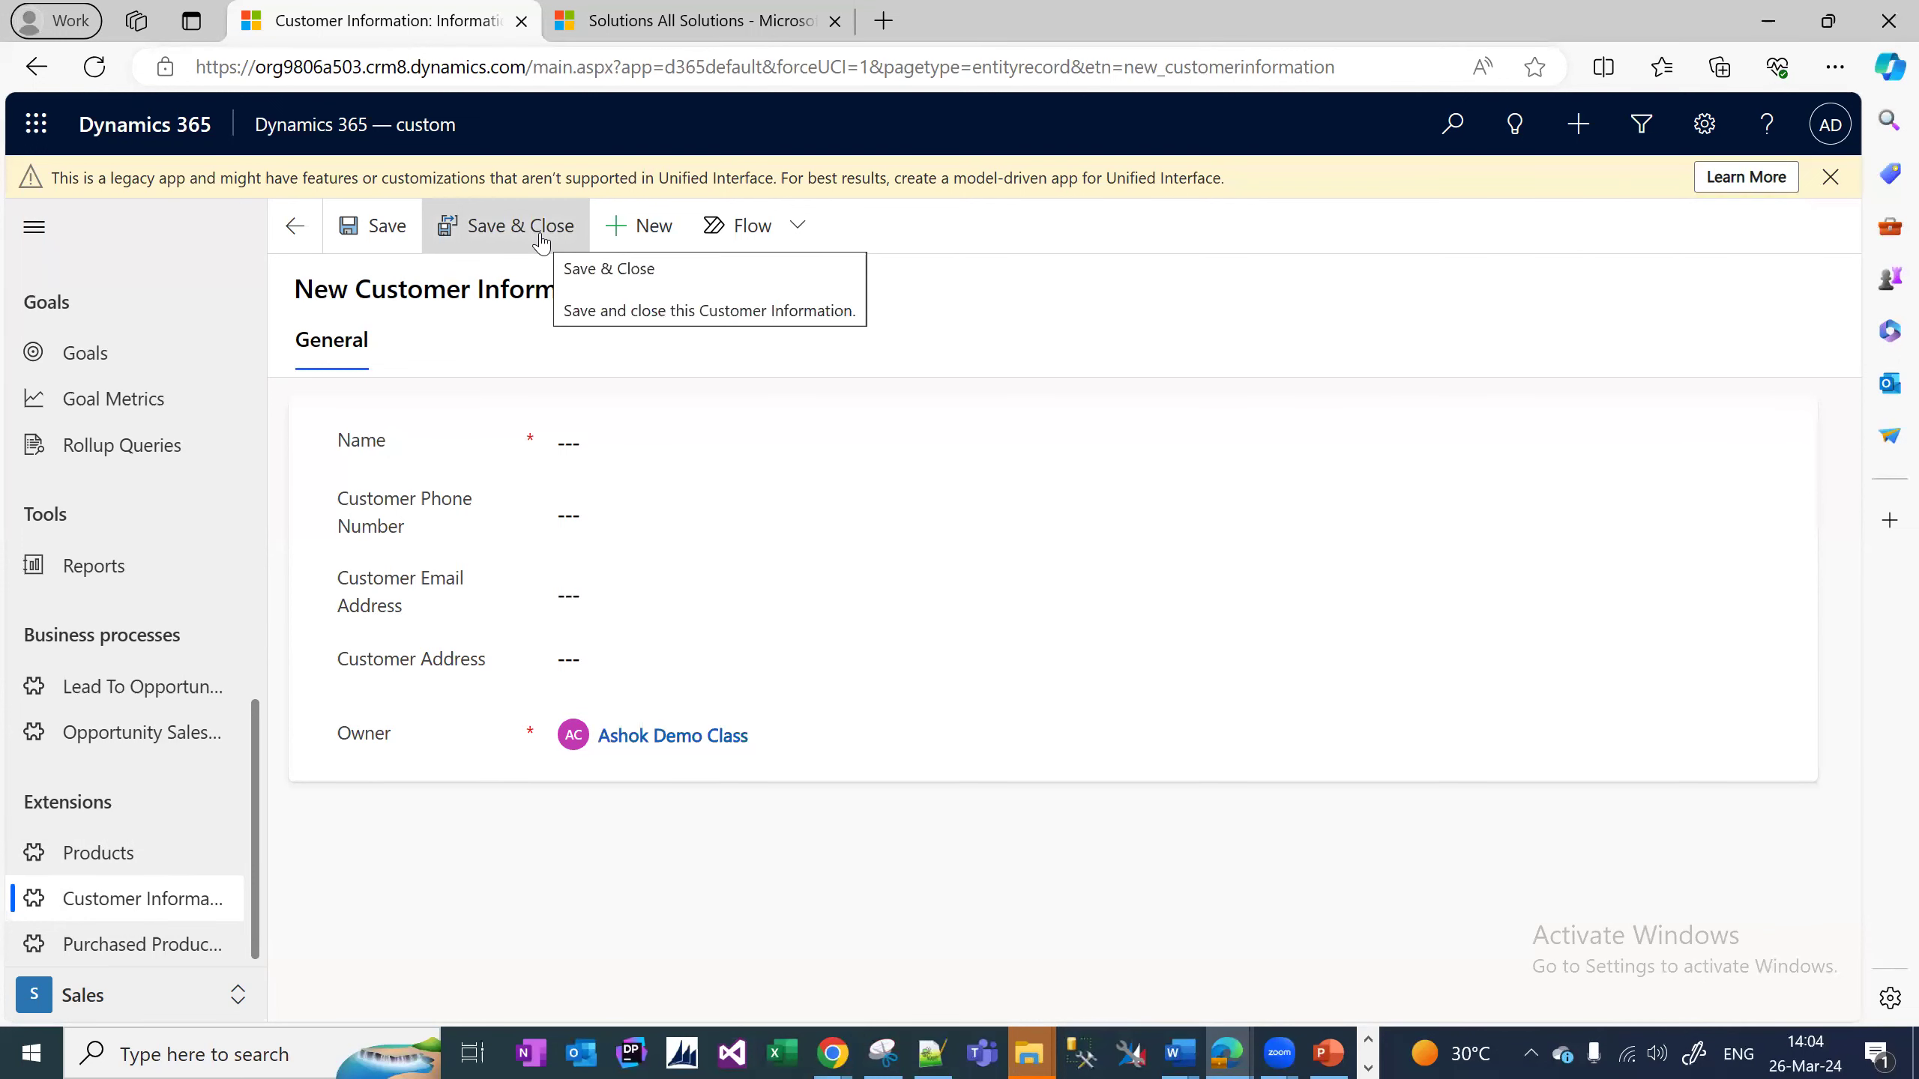
click(605, 514)
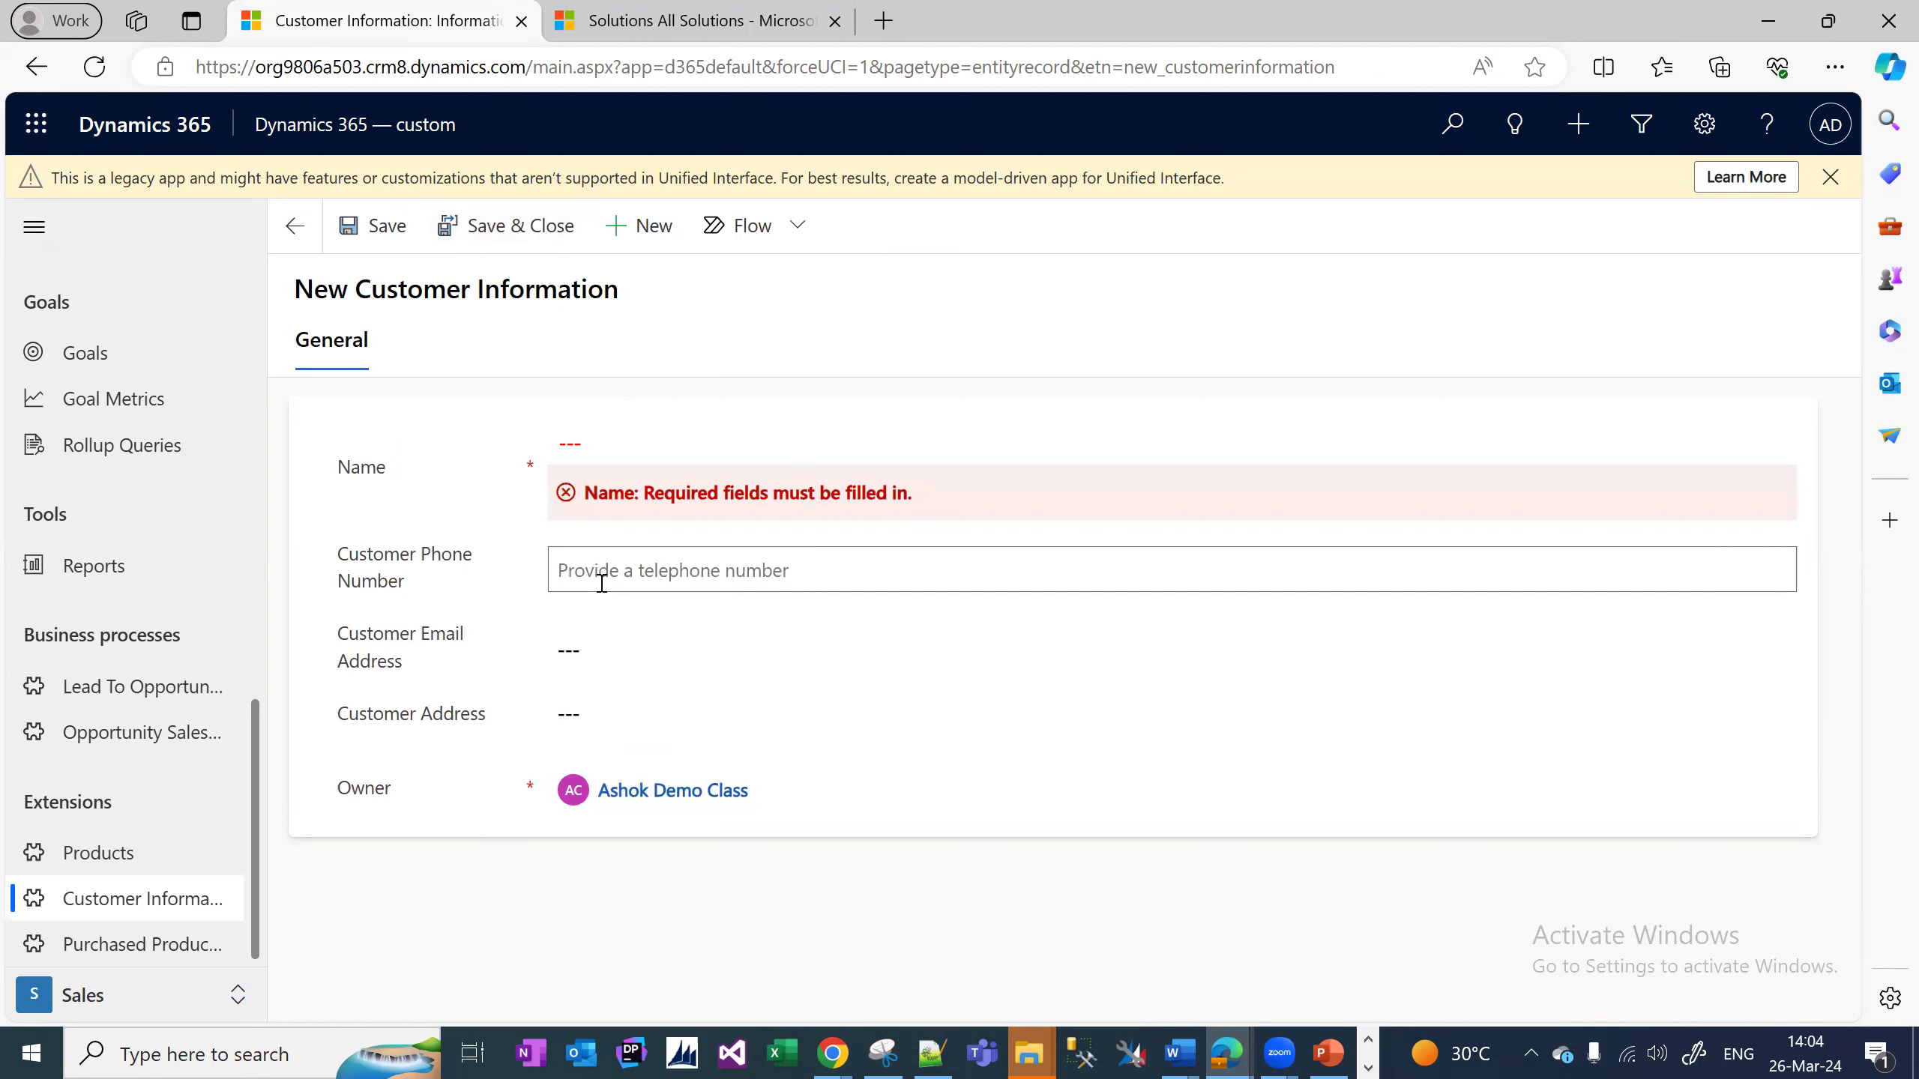
click(602, 639)
click(605, 708)
click(597, 652)
click(596, 582)
click(601, 457)
click(417, 474)
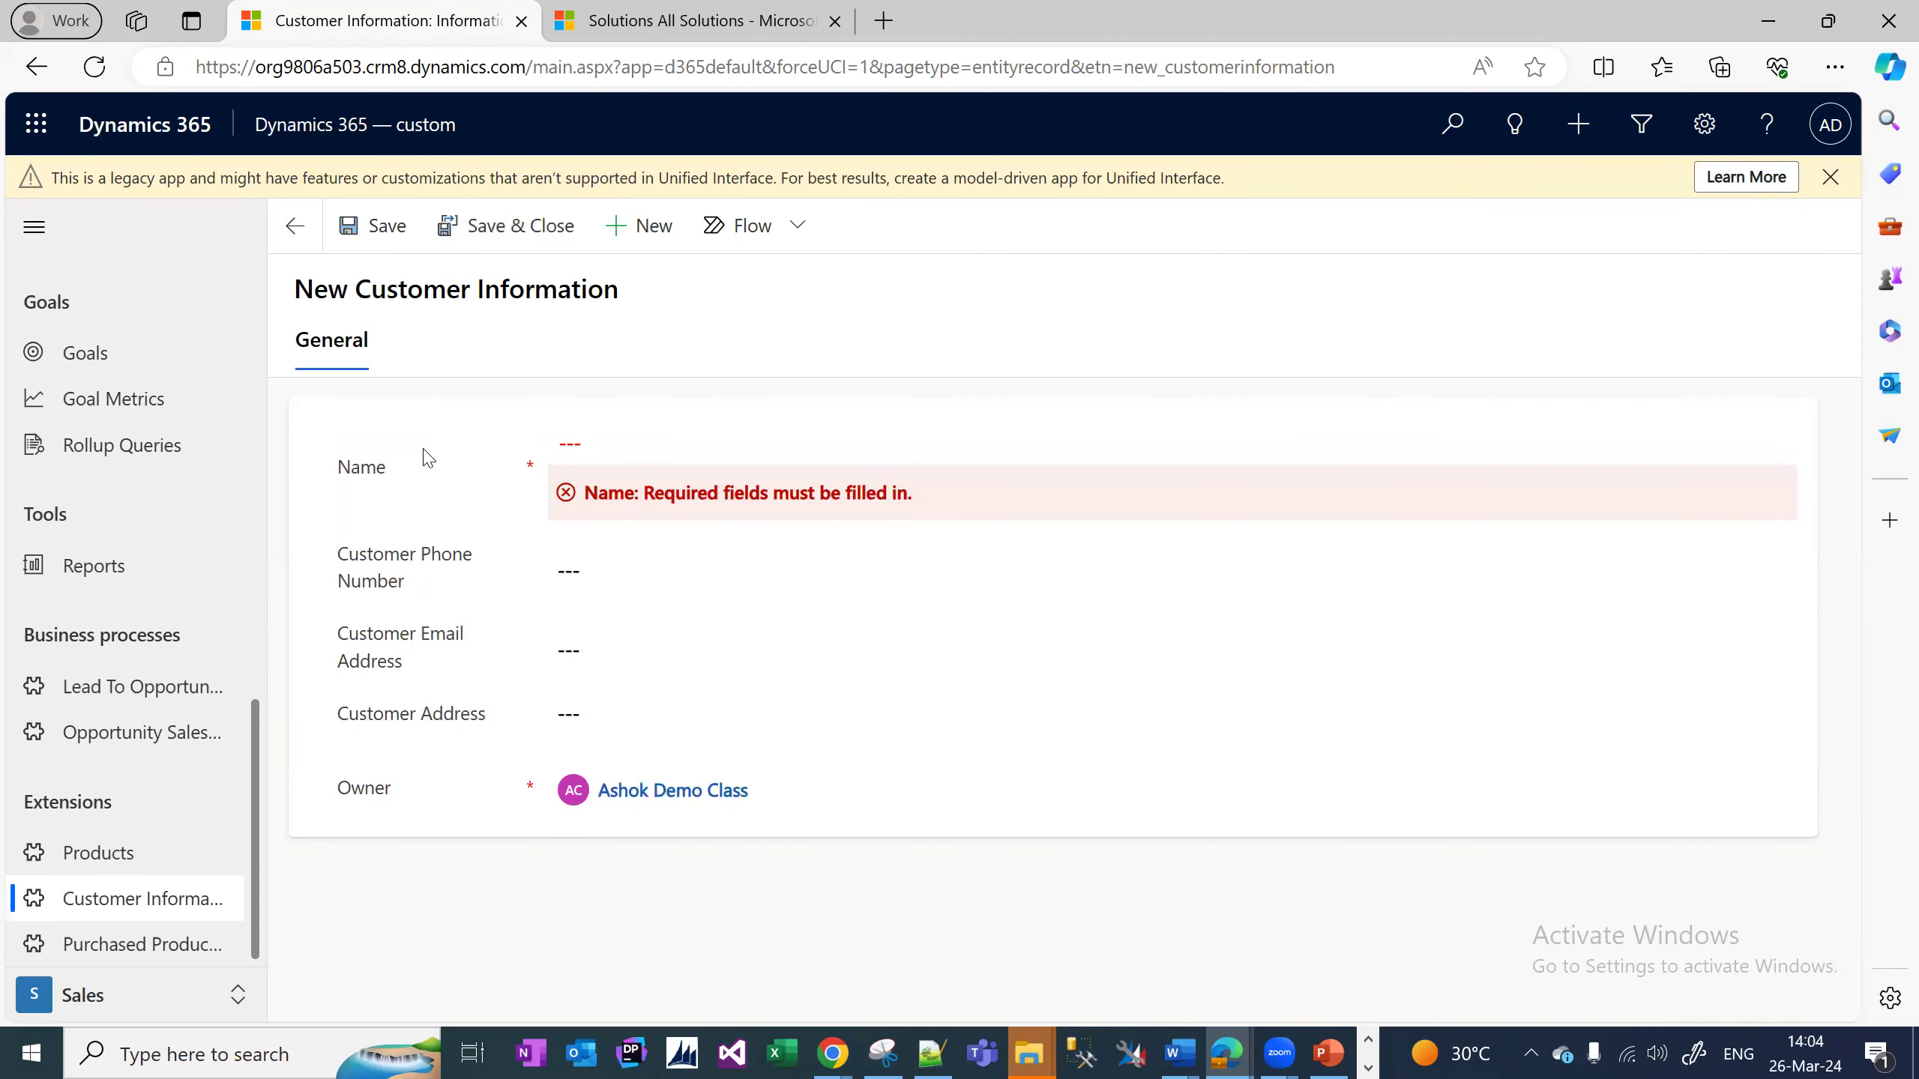
click(565, 450)
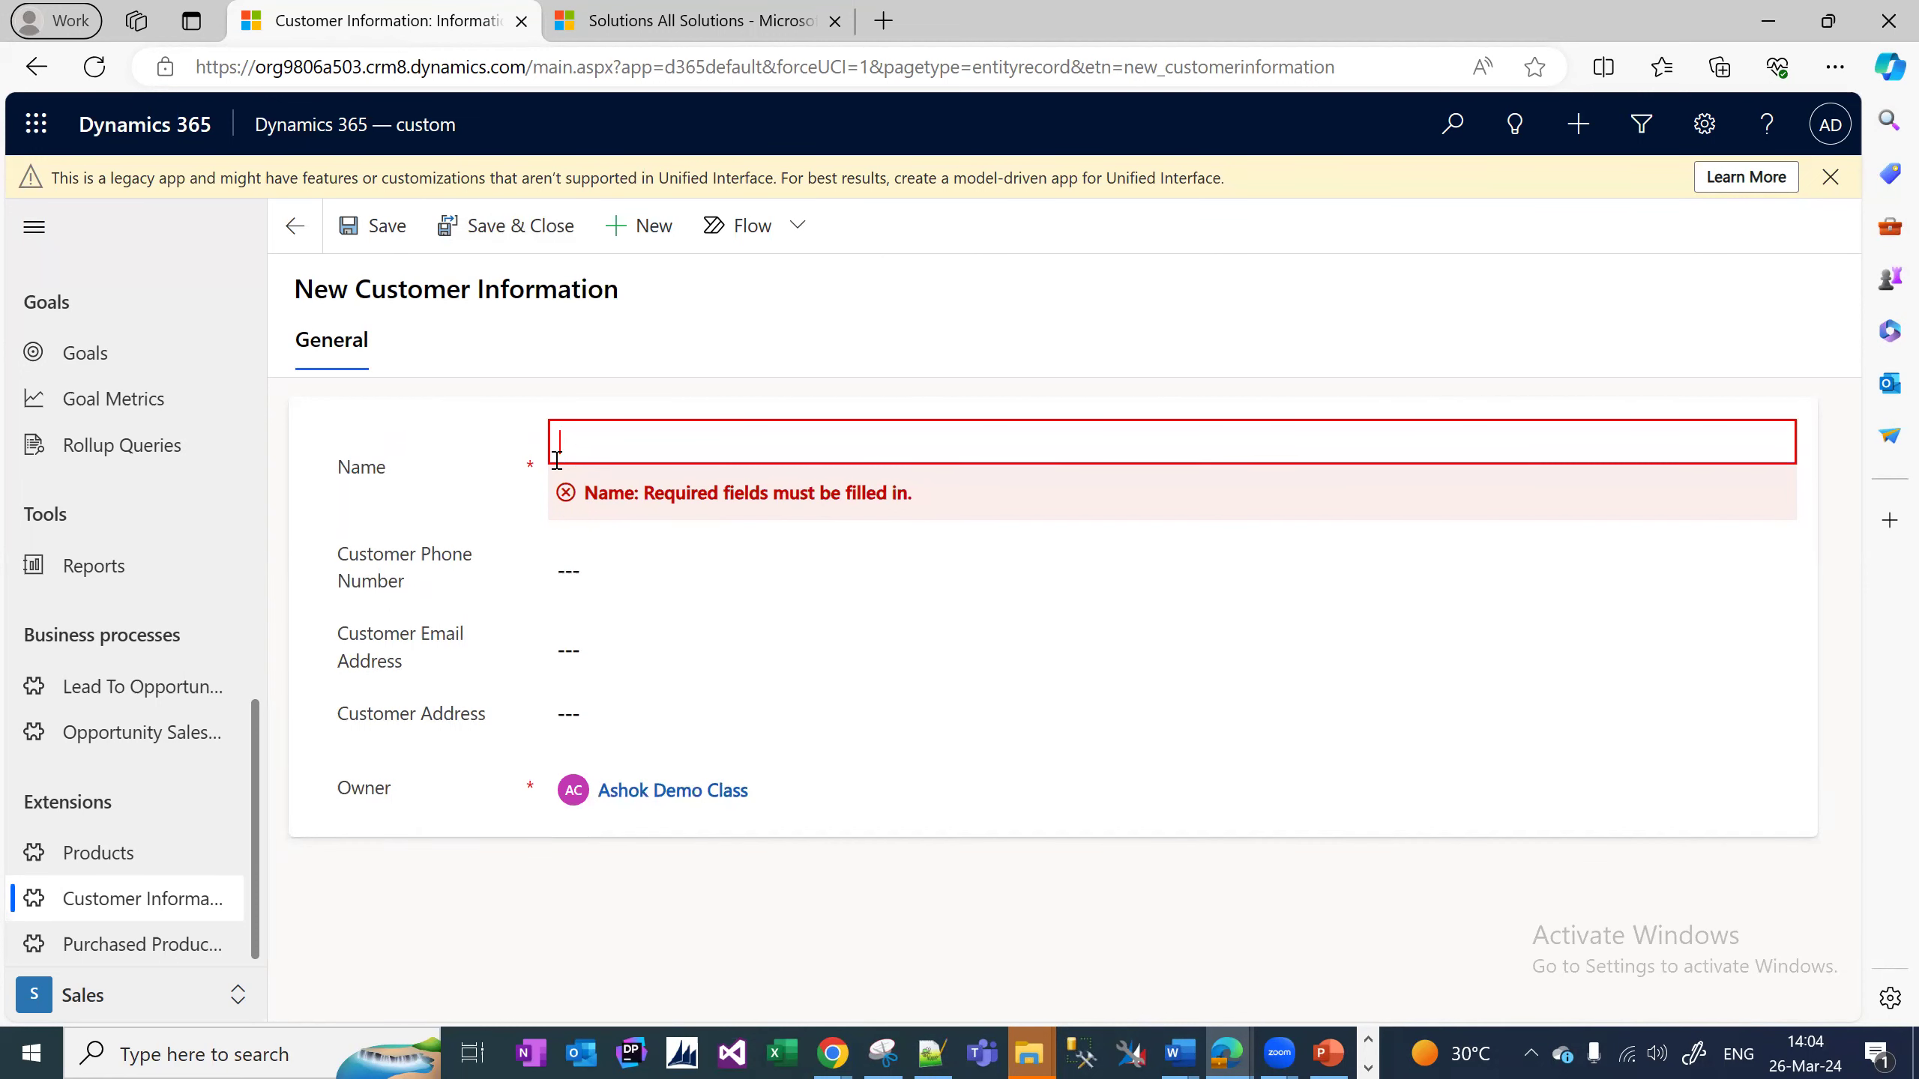
click(394, 485)
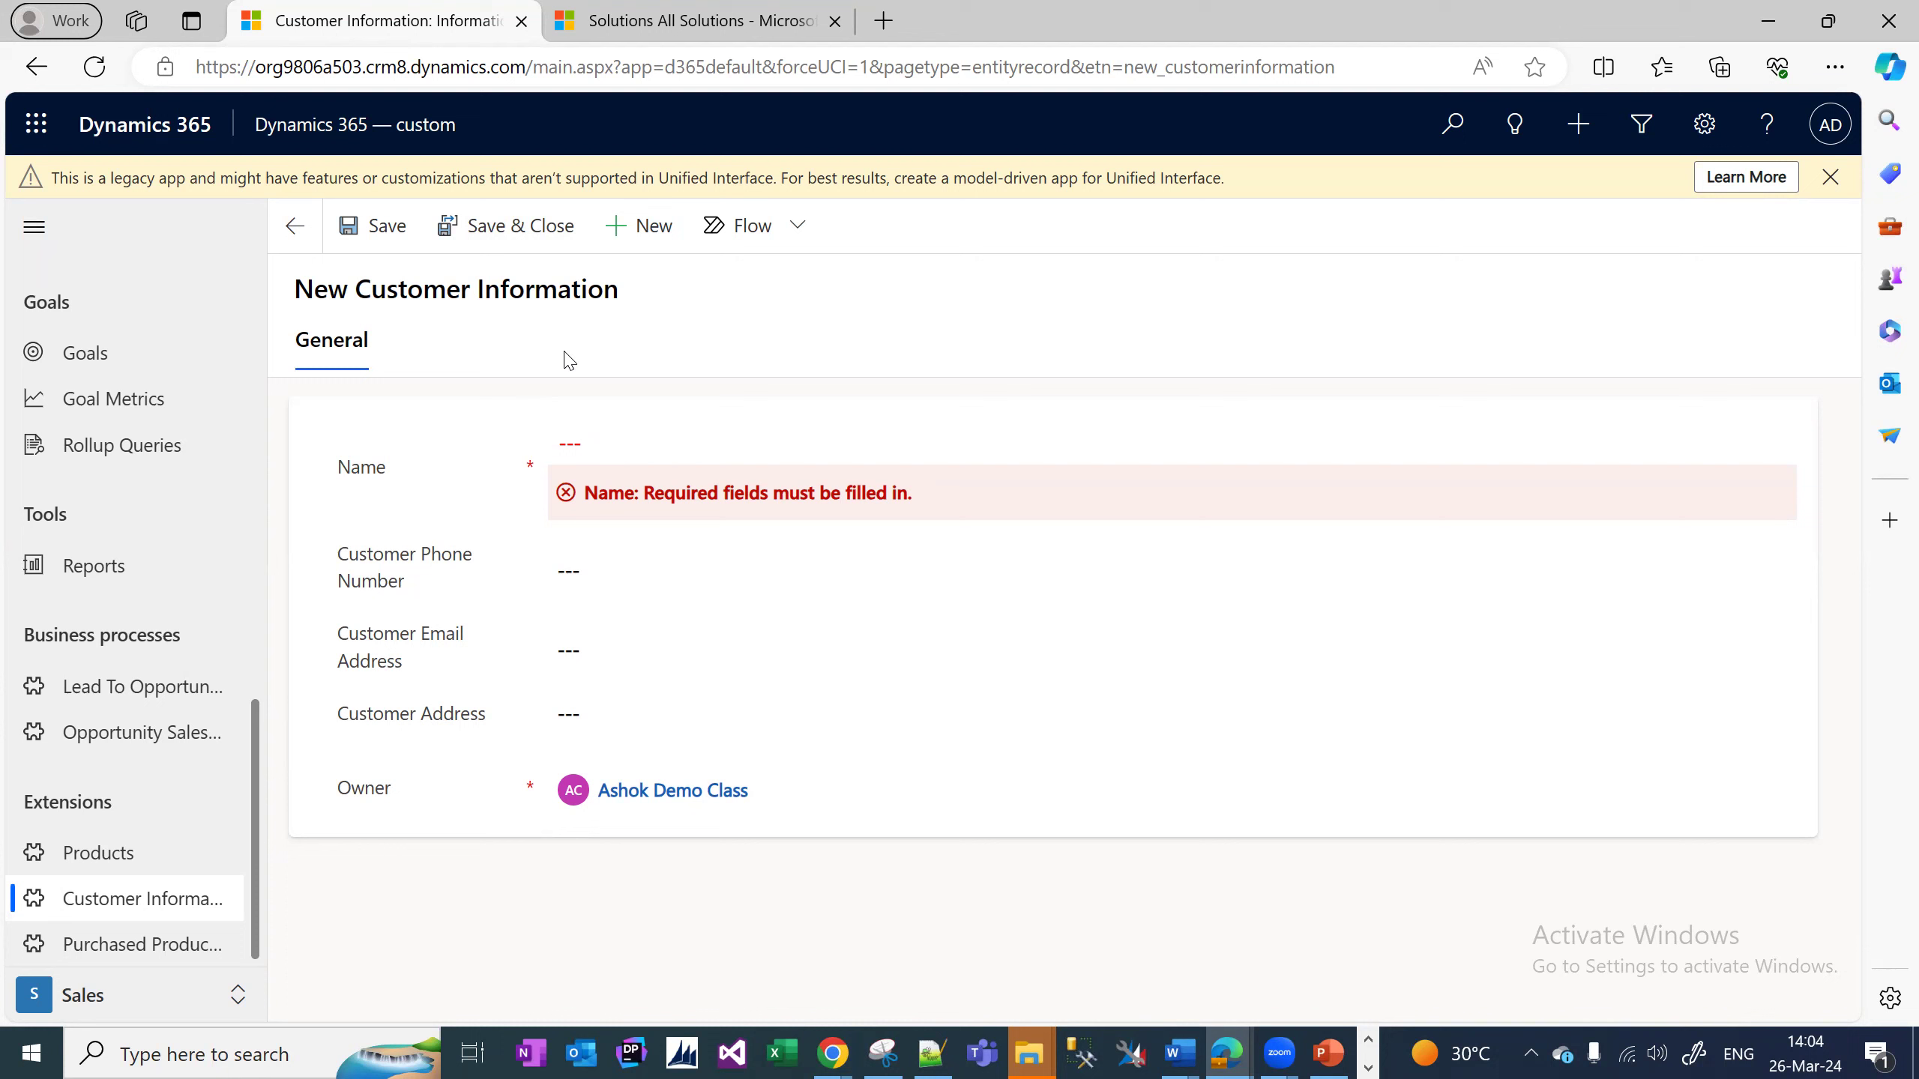
click(673, 224)
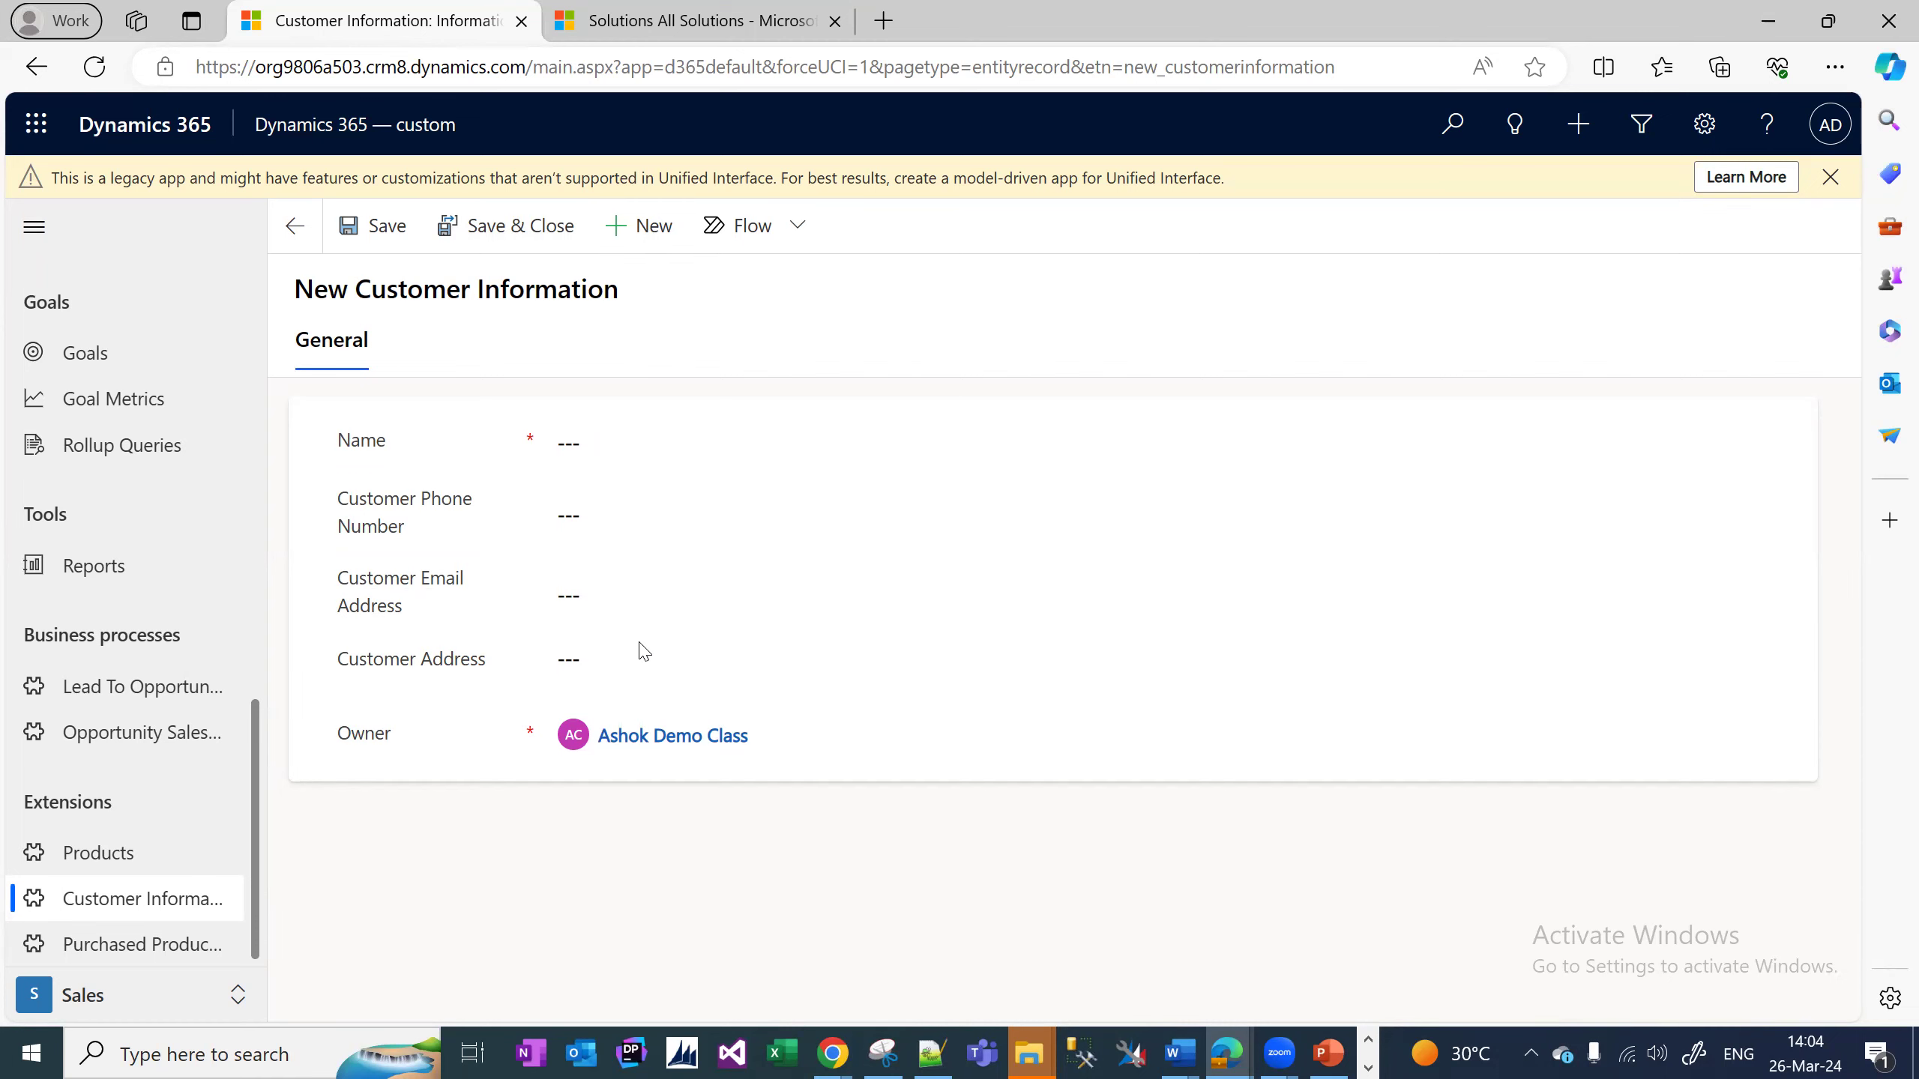
click(632, 685)
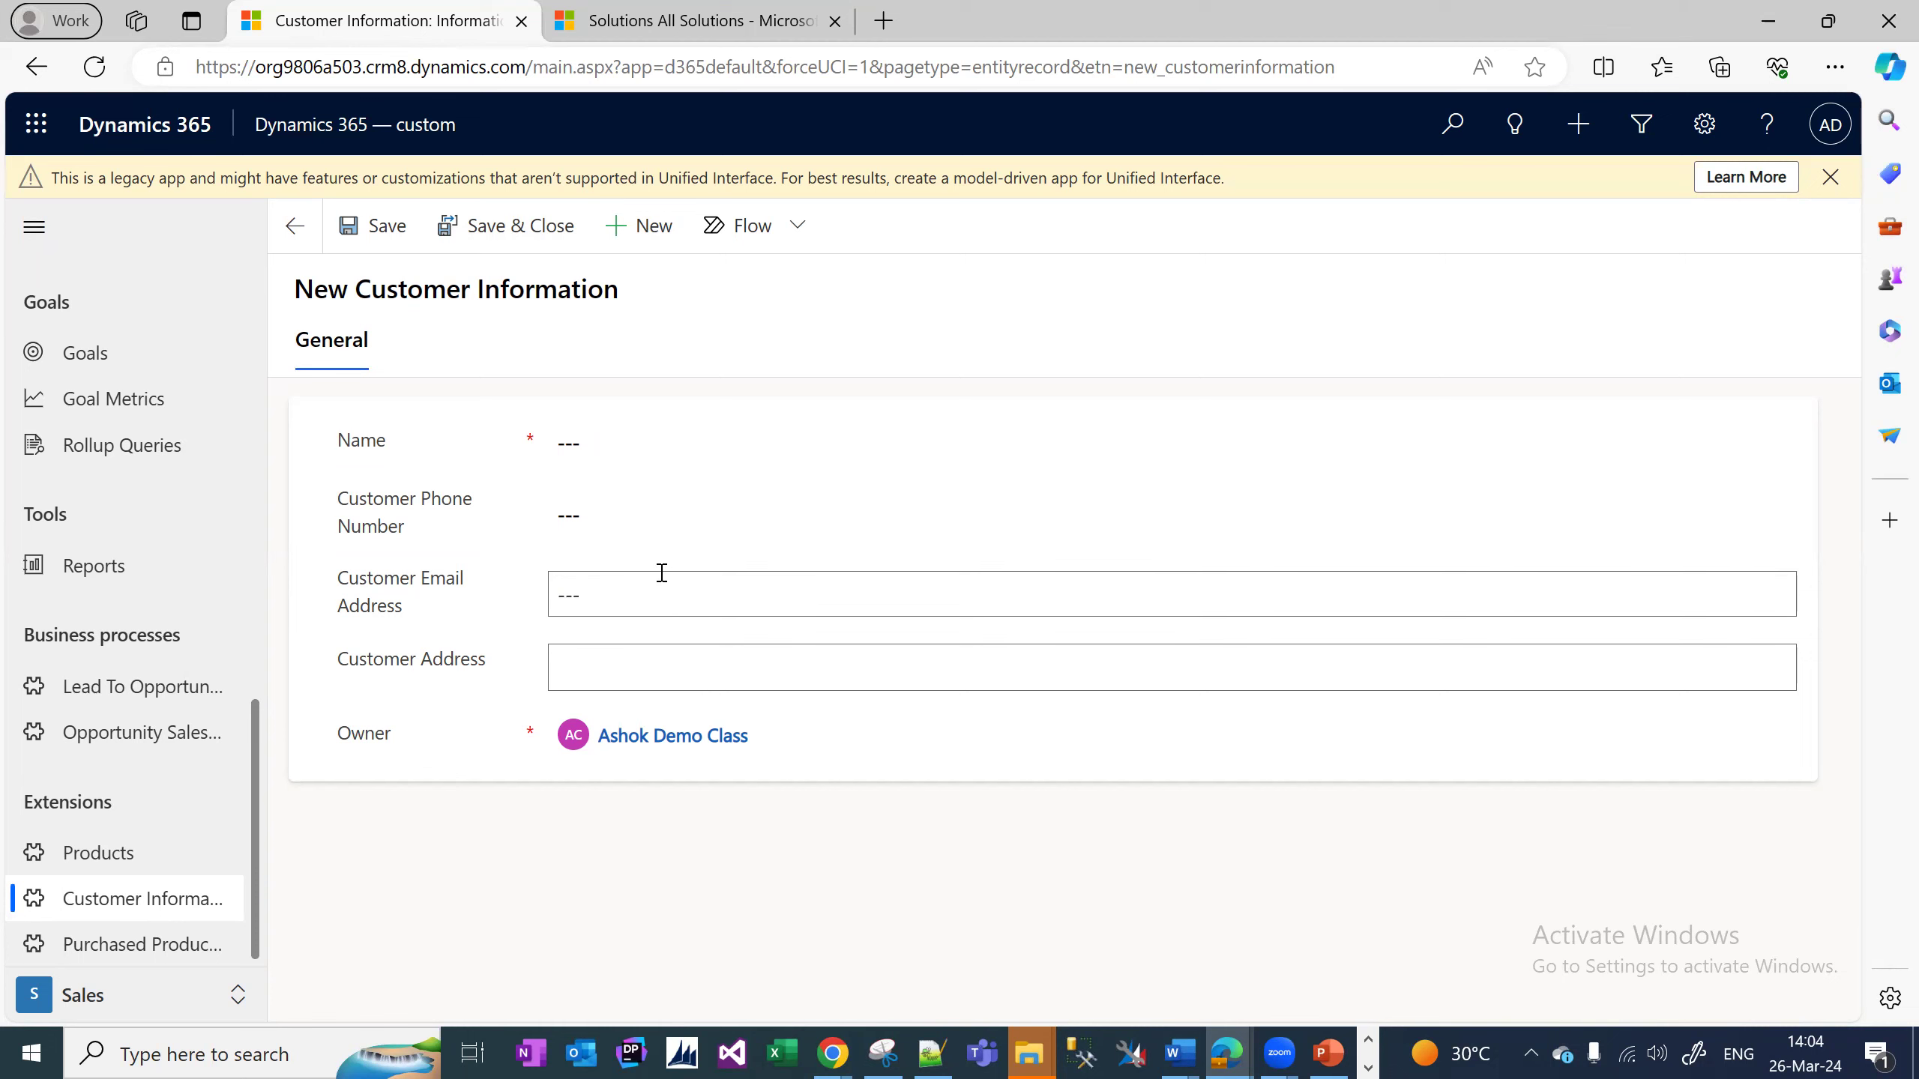
click(655, 515)
click(631, 595)
click(661, 684)
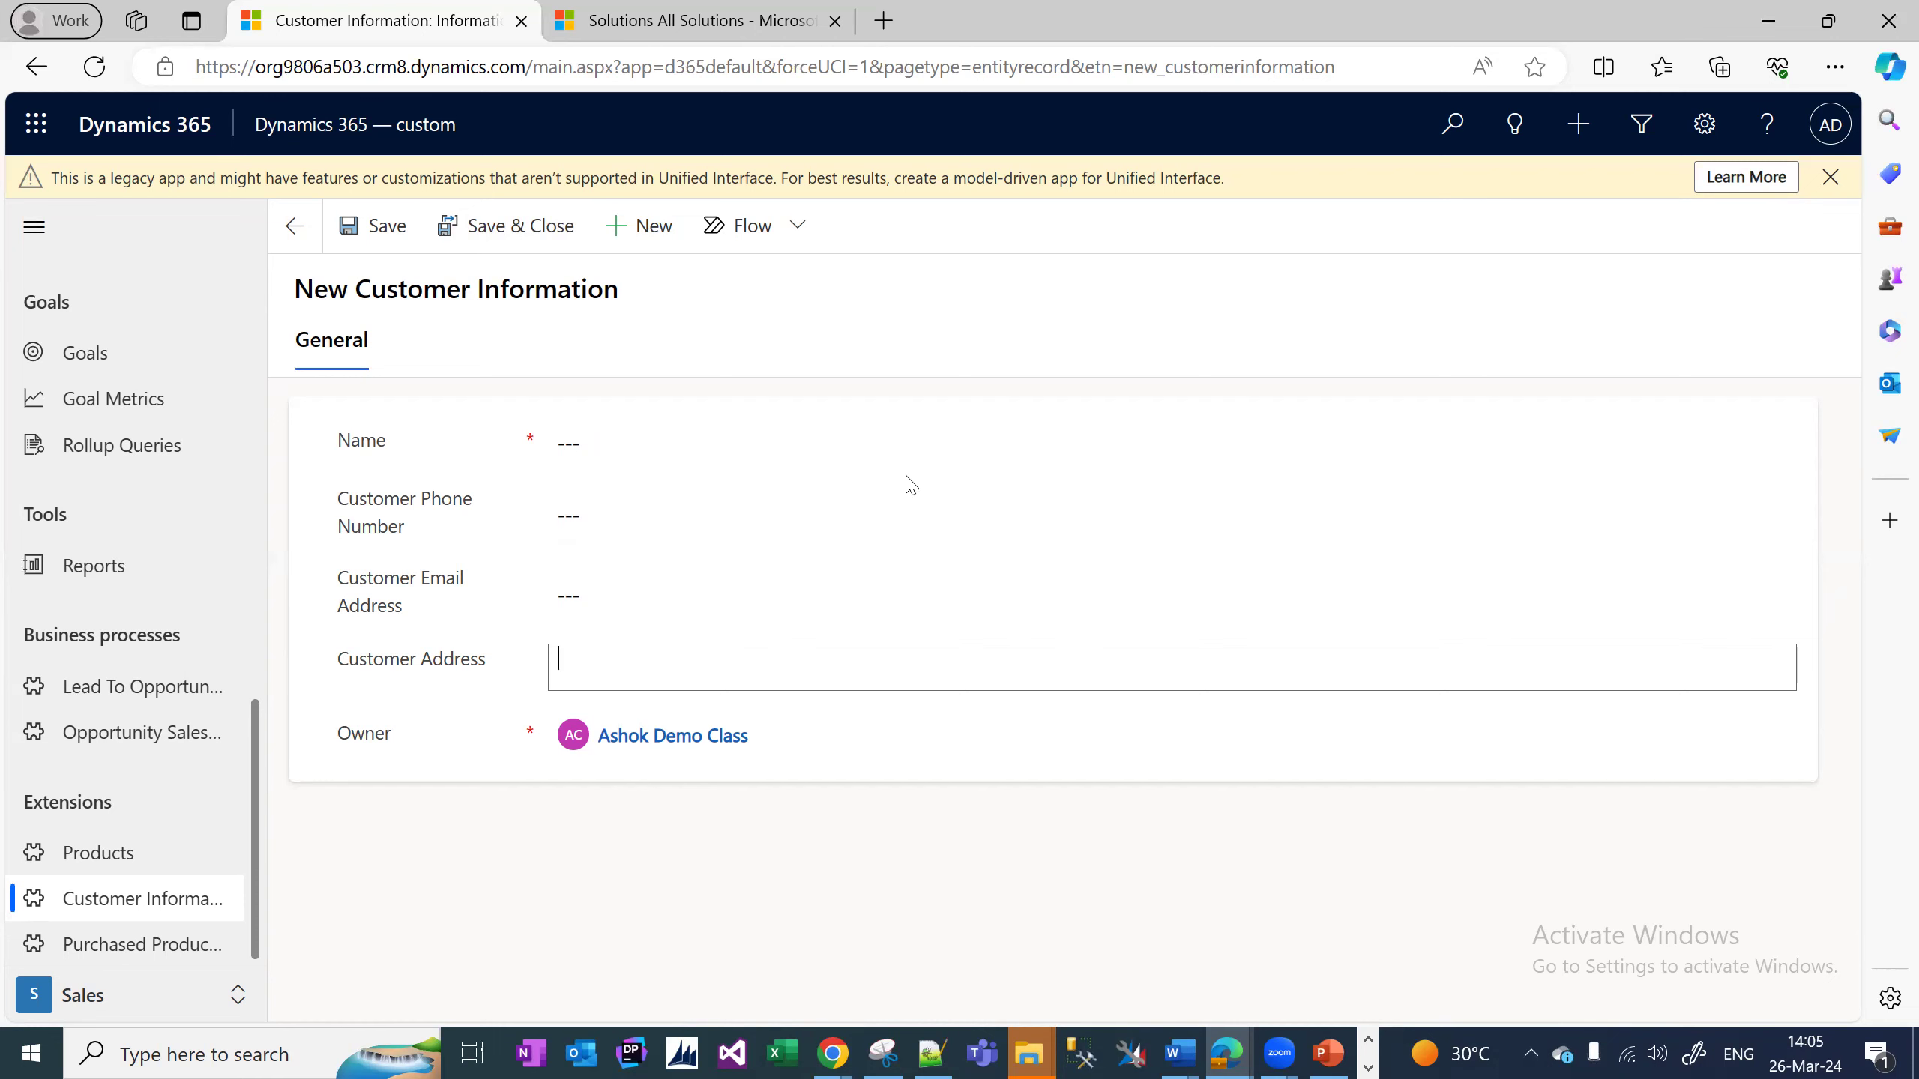
drag(374, 501, 434, 519)
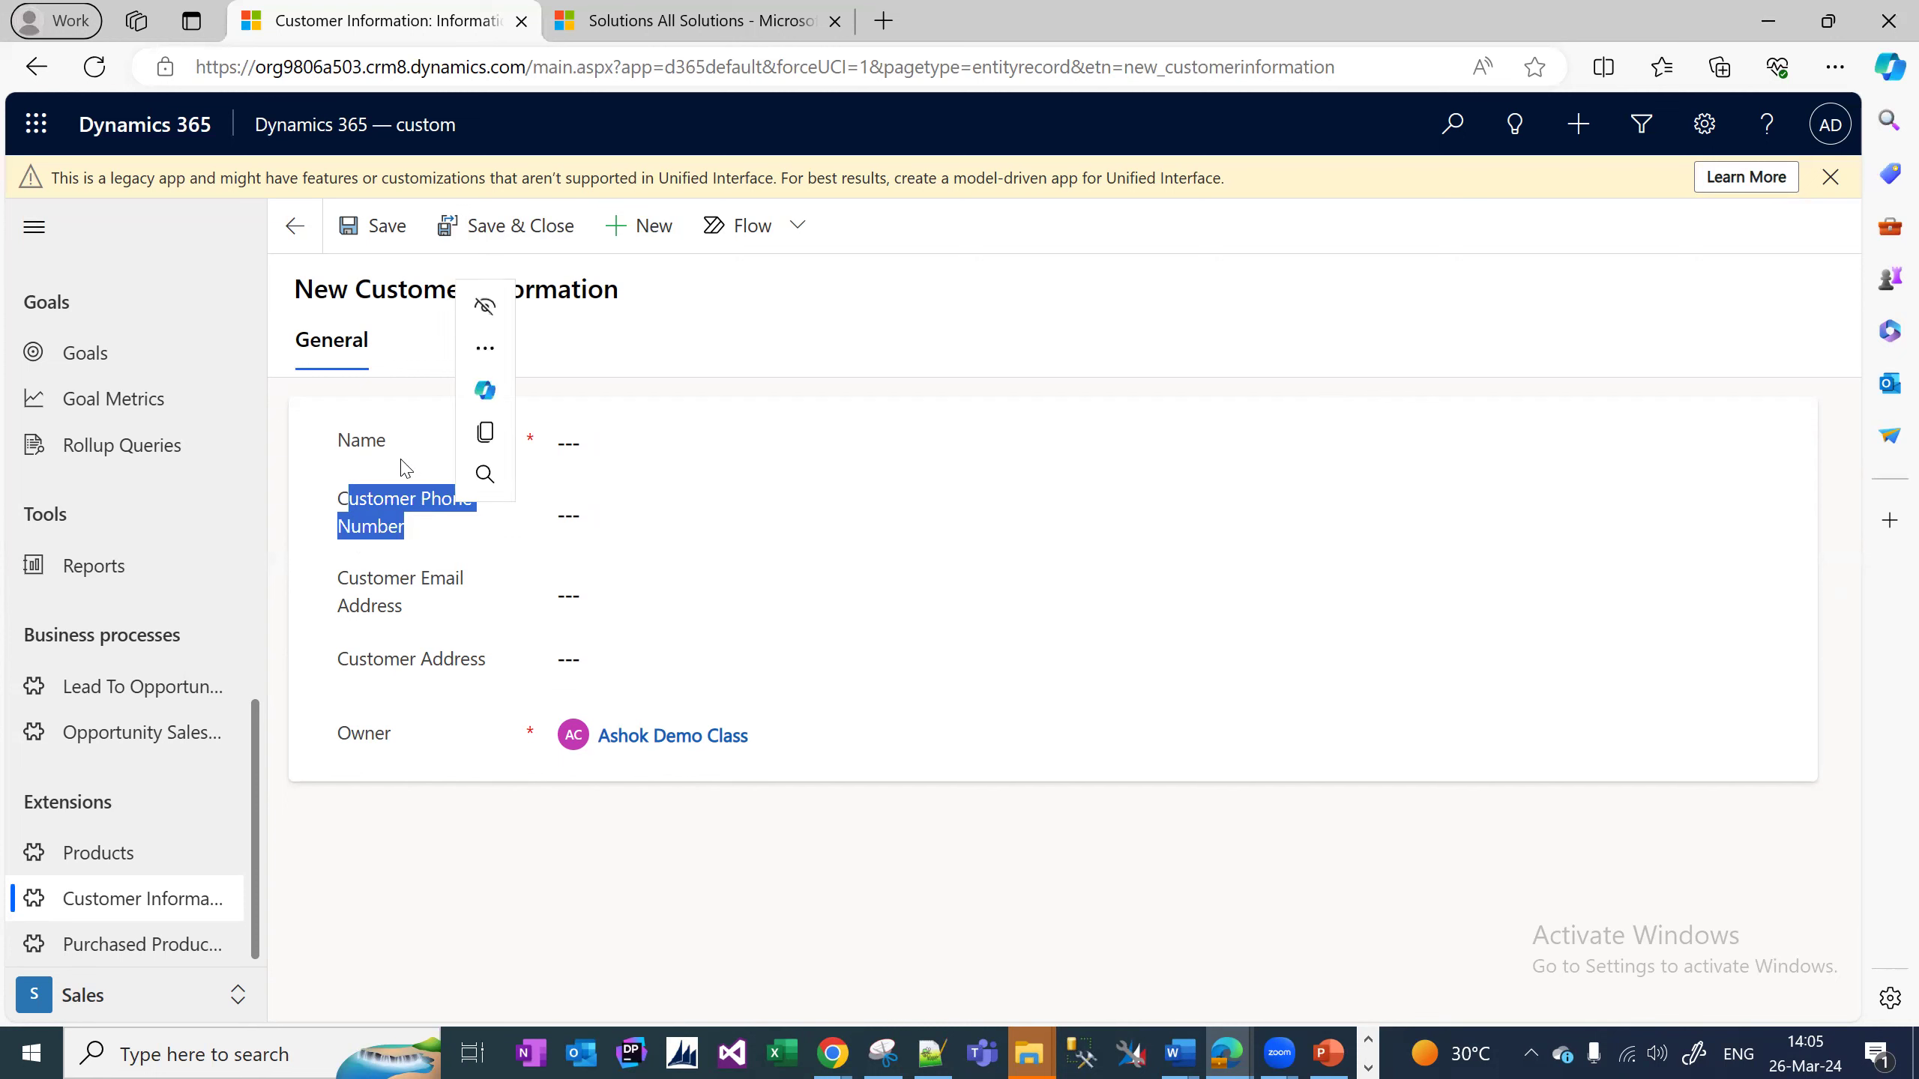
click(799, 446)
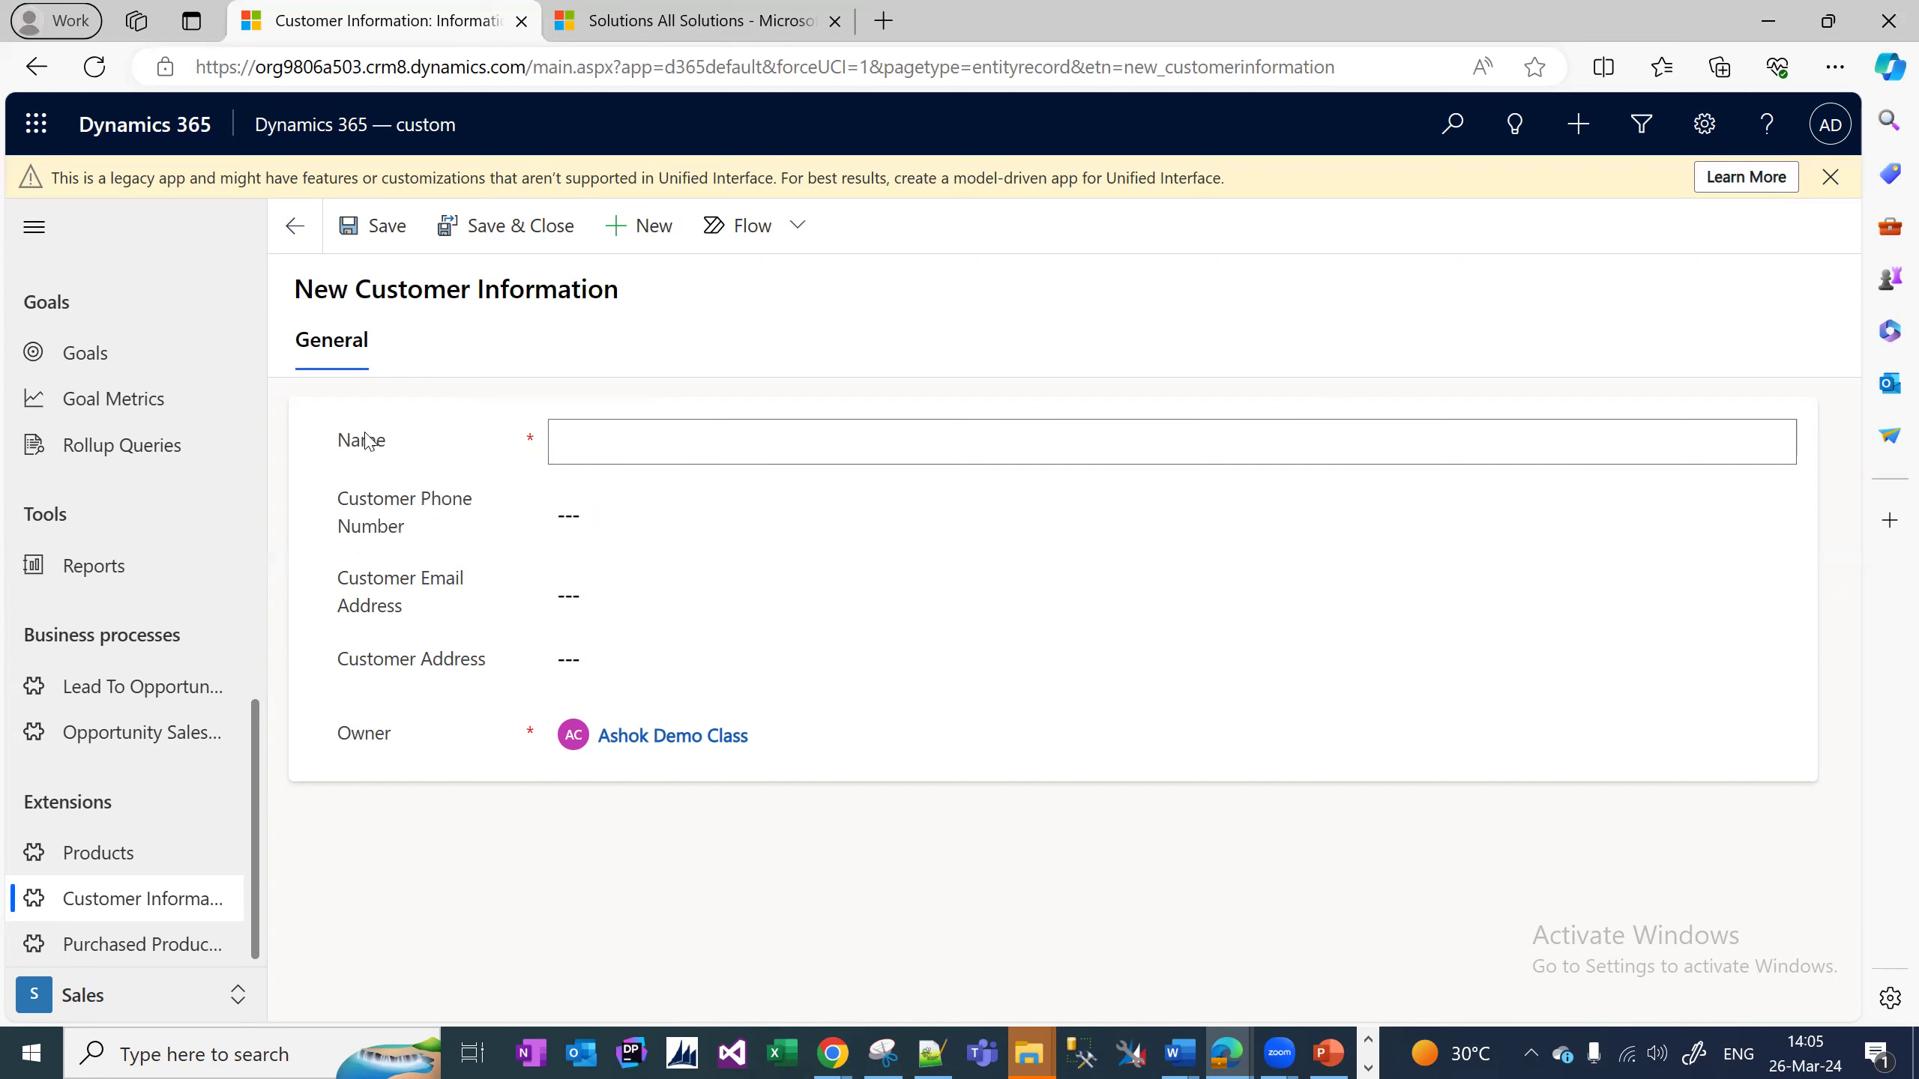
click(412, 578)
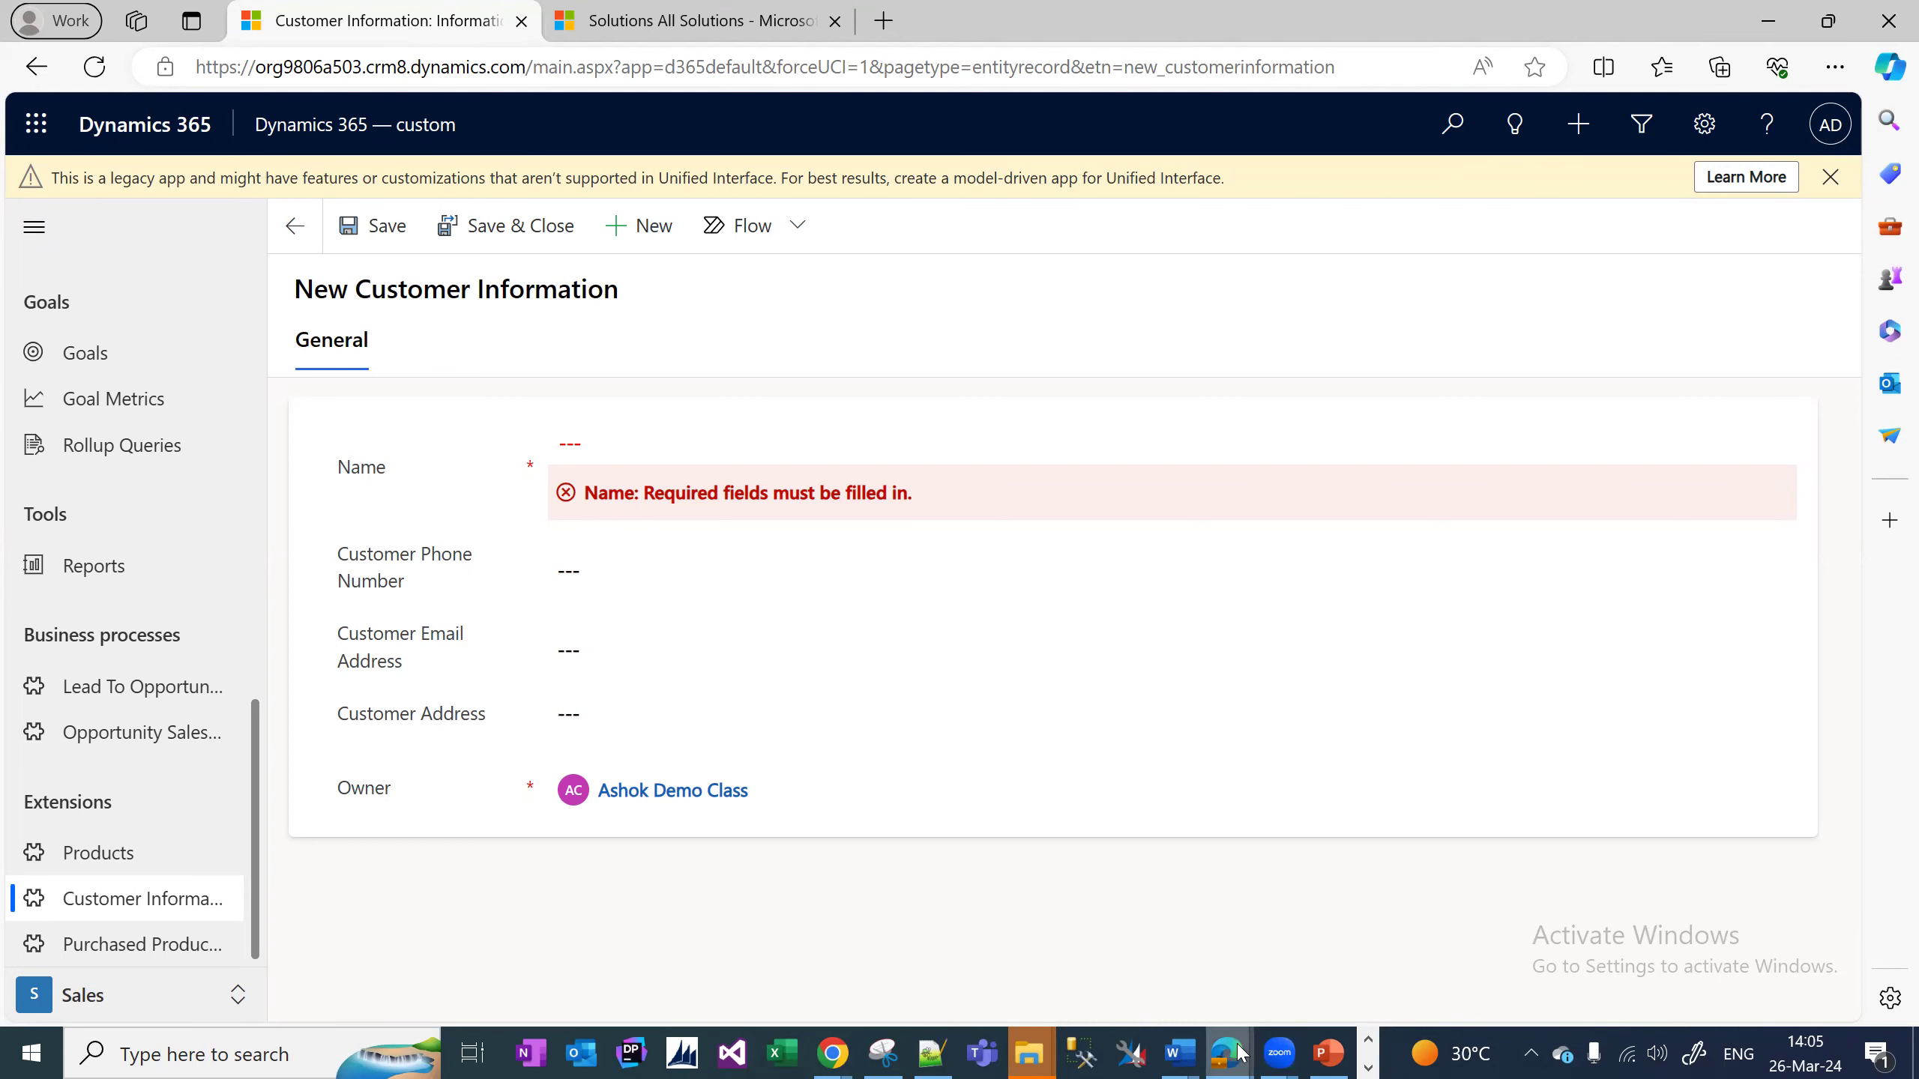
Back in the form editor, open Change Properties for the Customer Address field.
mouse_move(1239, 1052)
click(1704, 964)
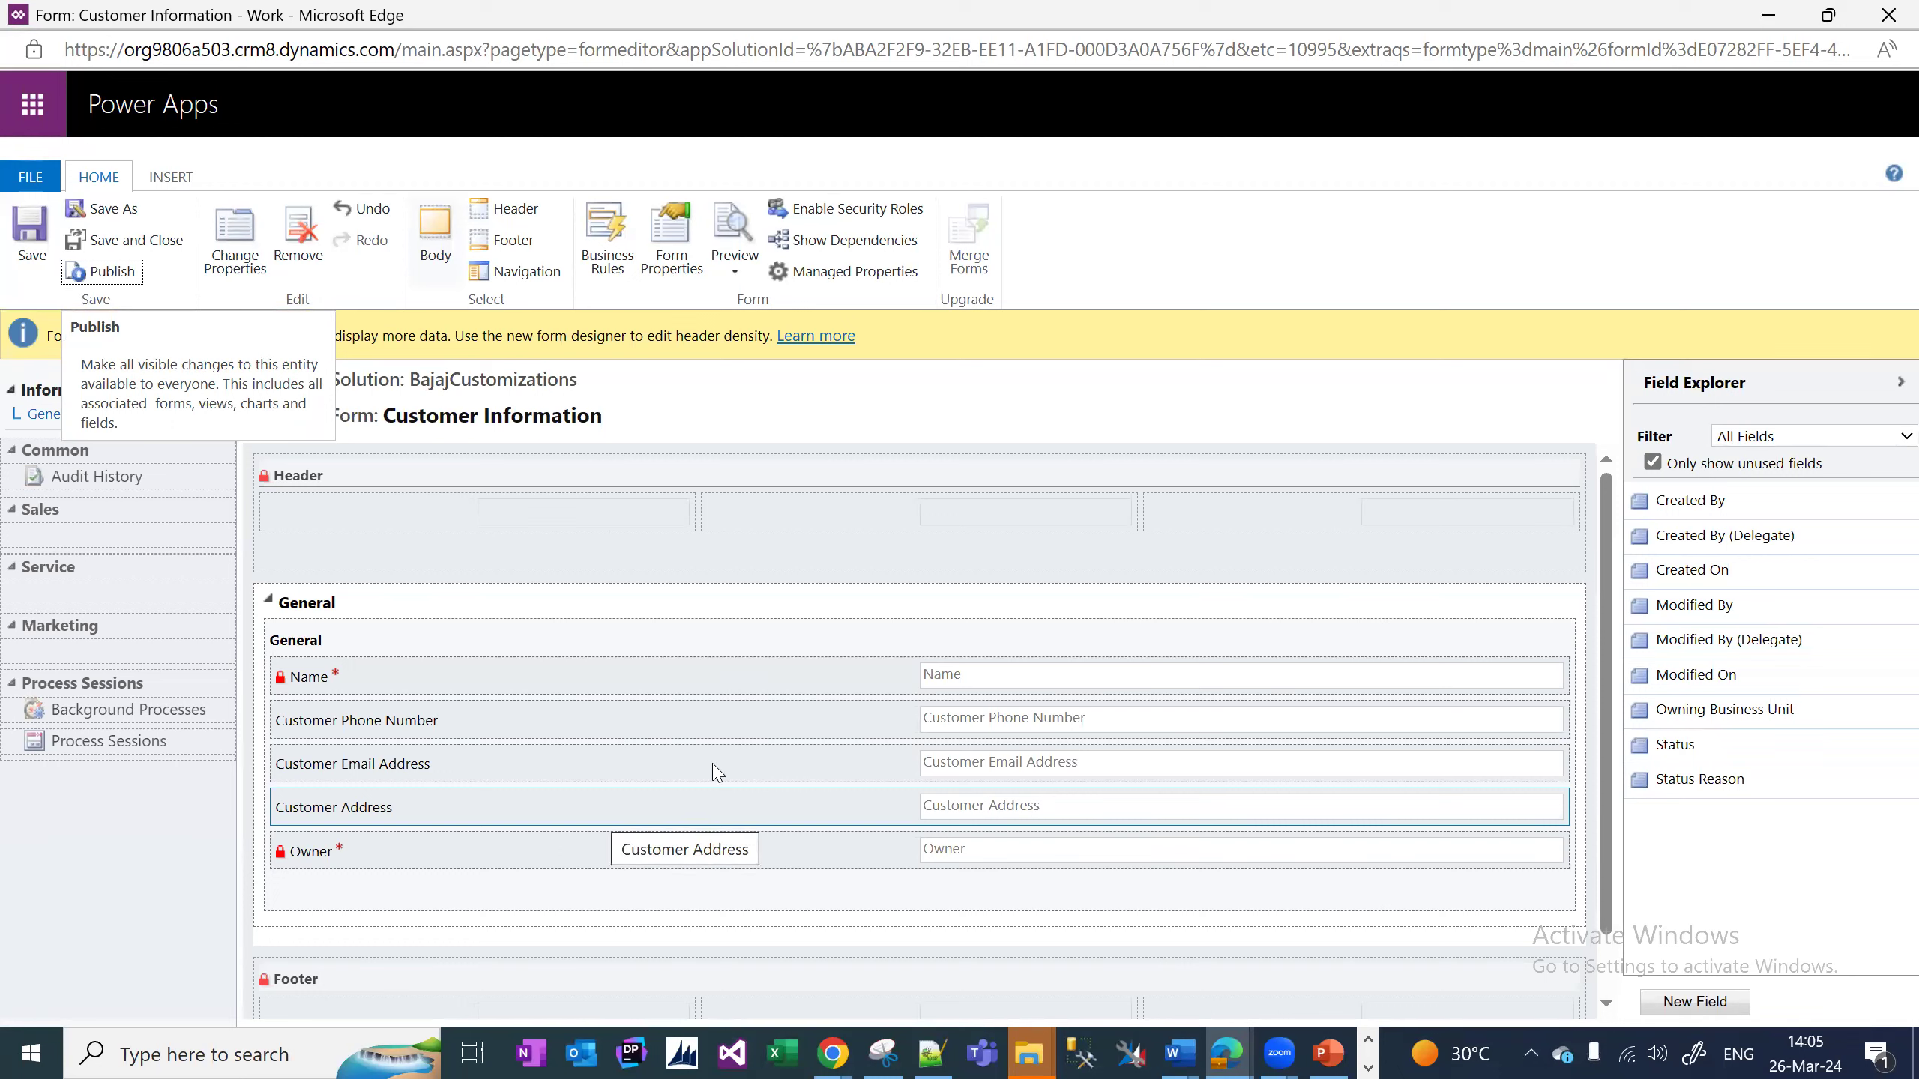
click(547, 782)
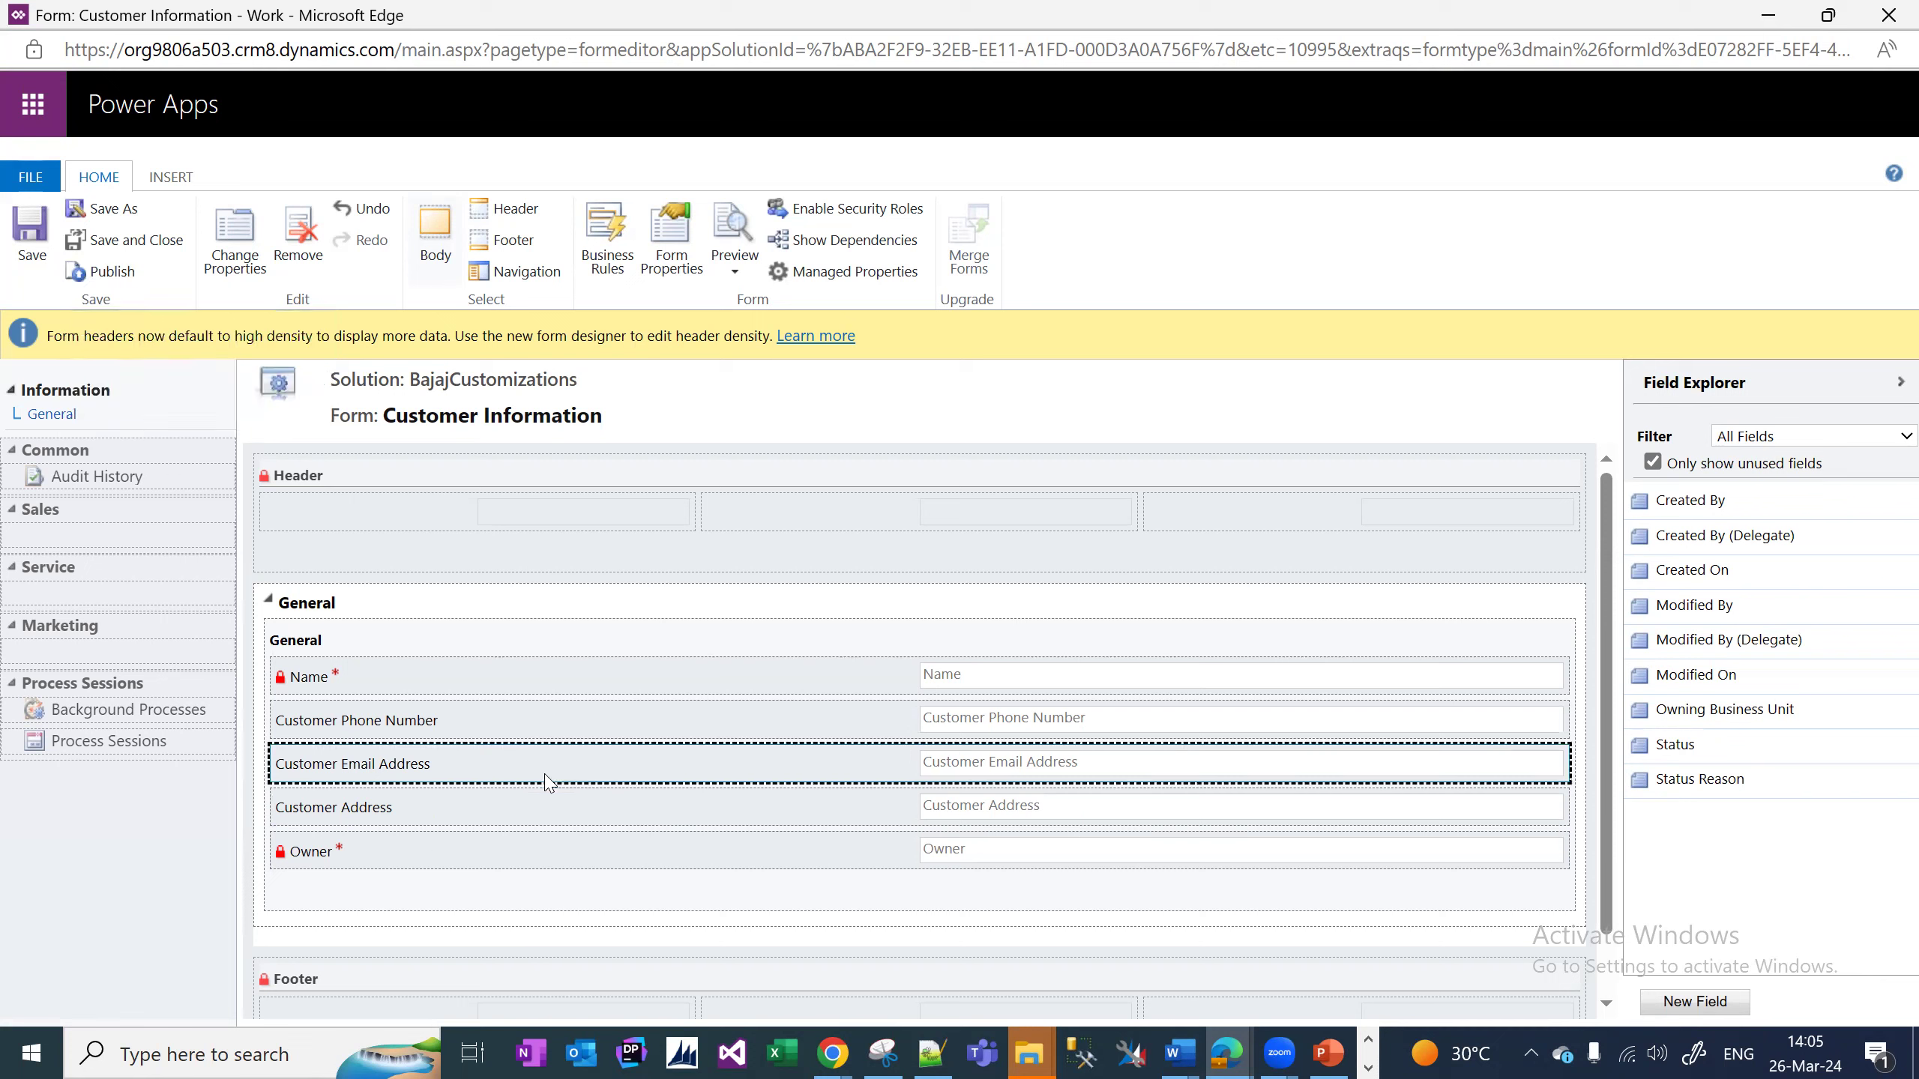
click(549, 786)
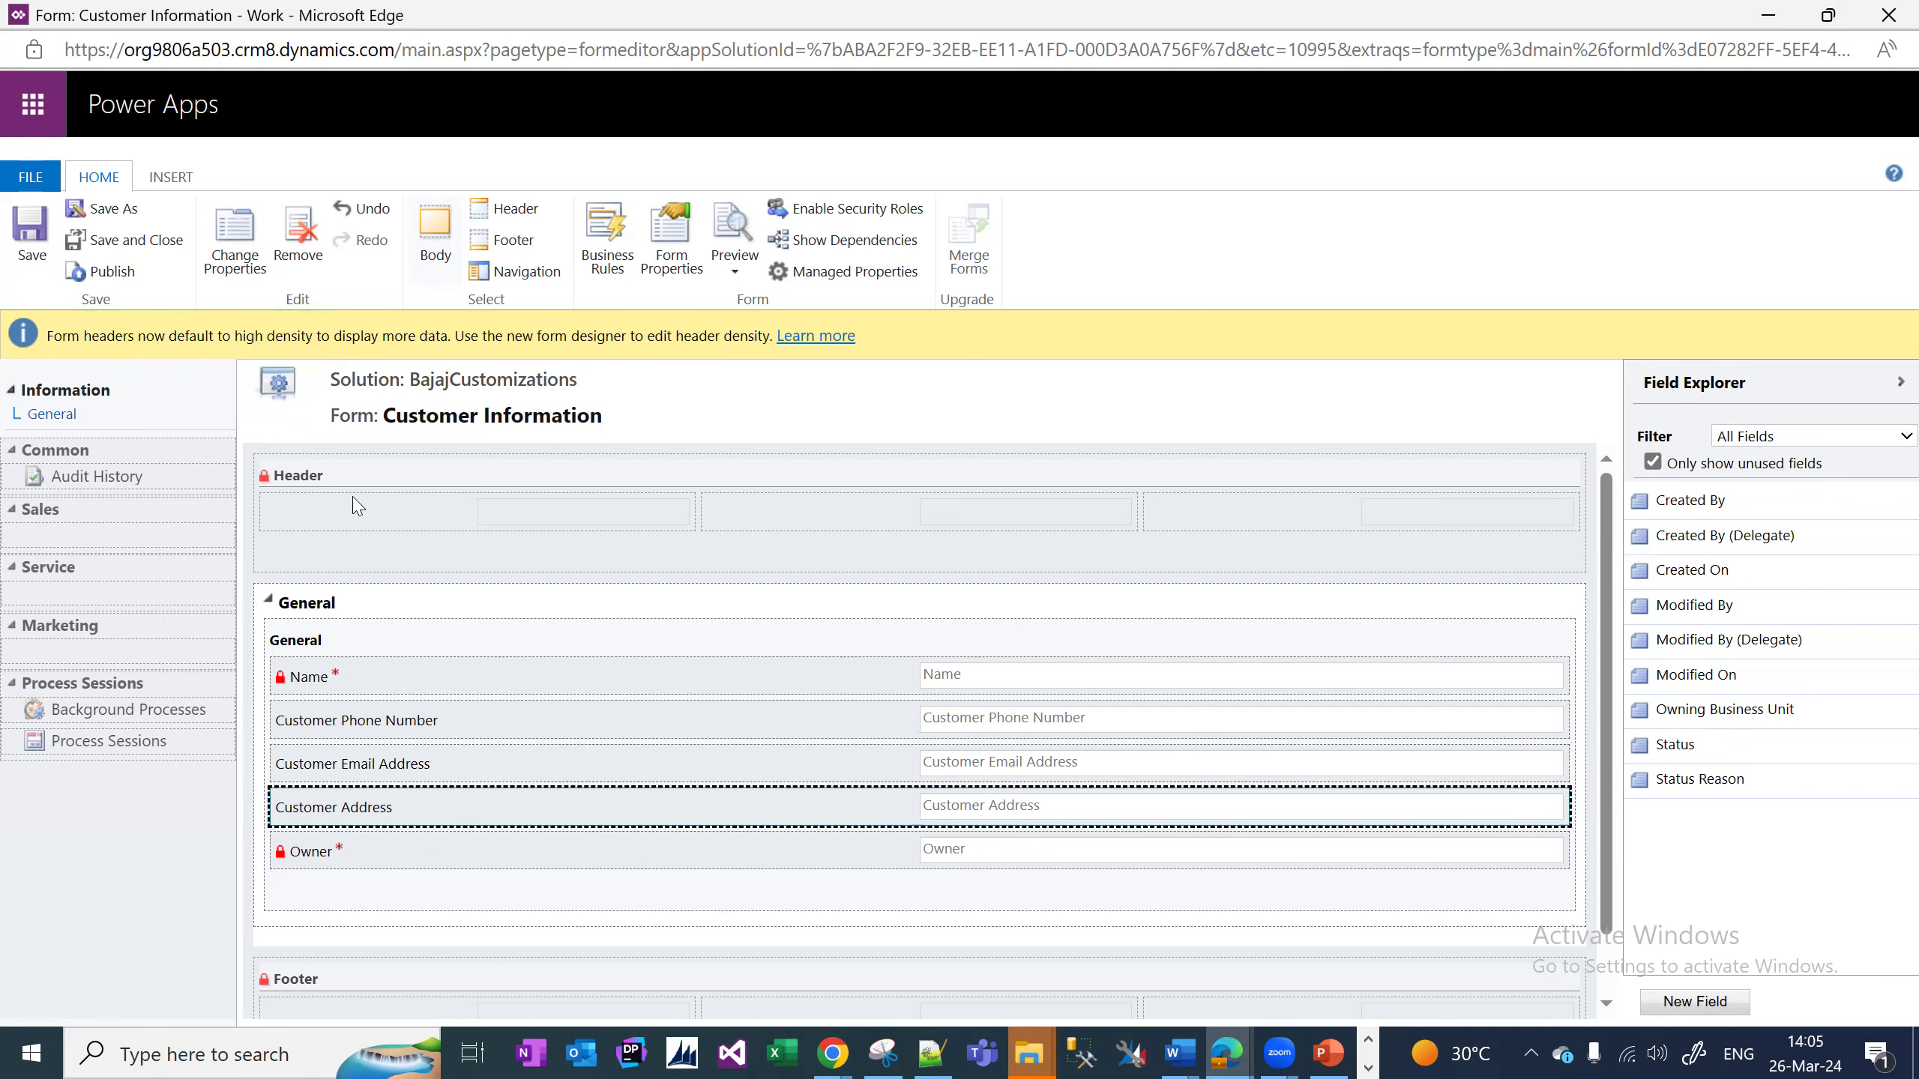
click(235, 257)
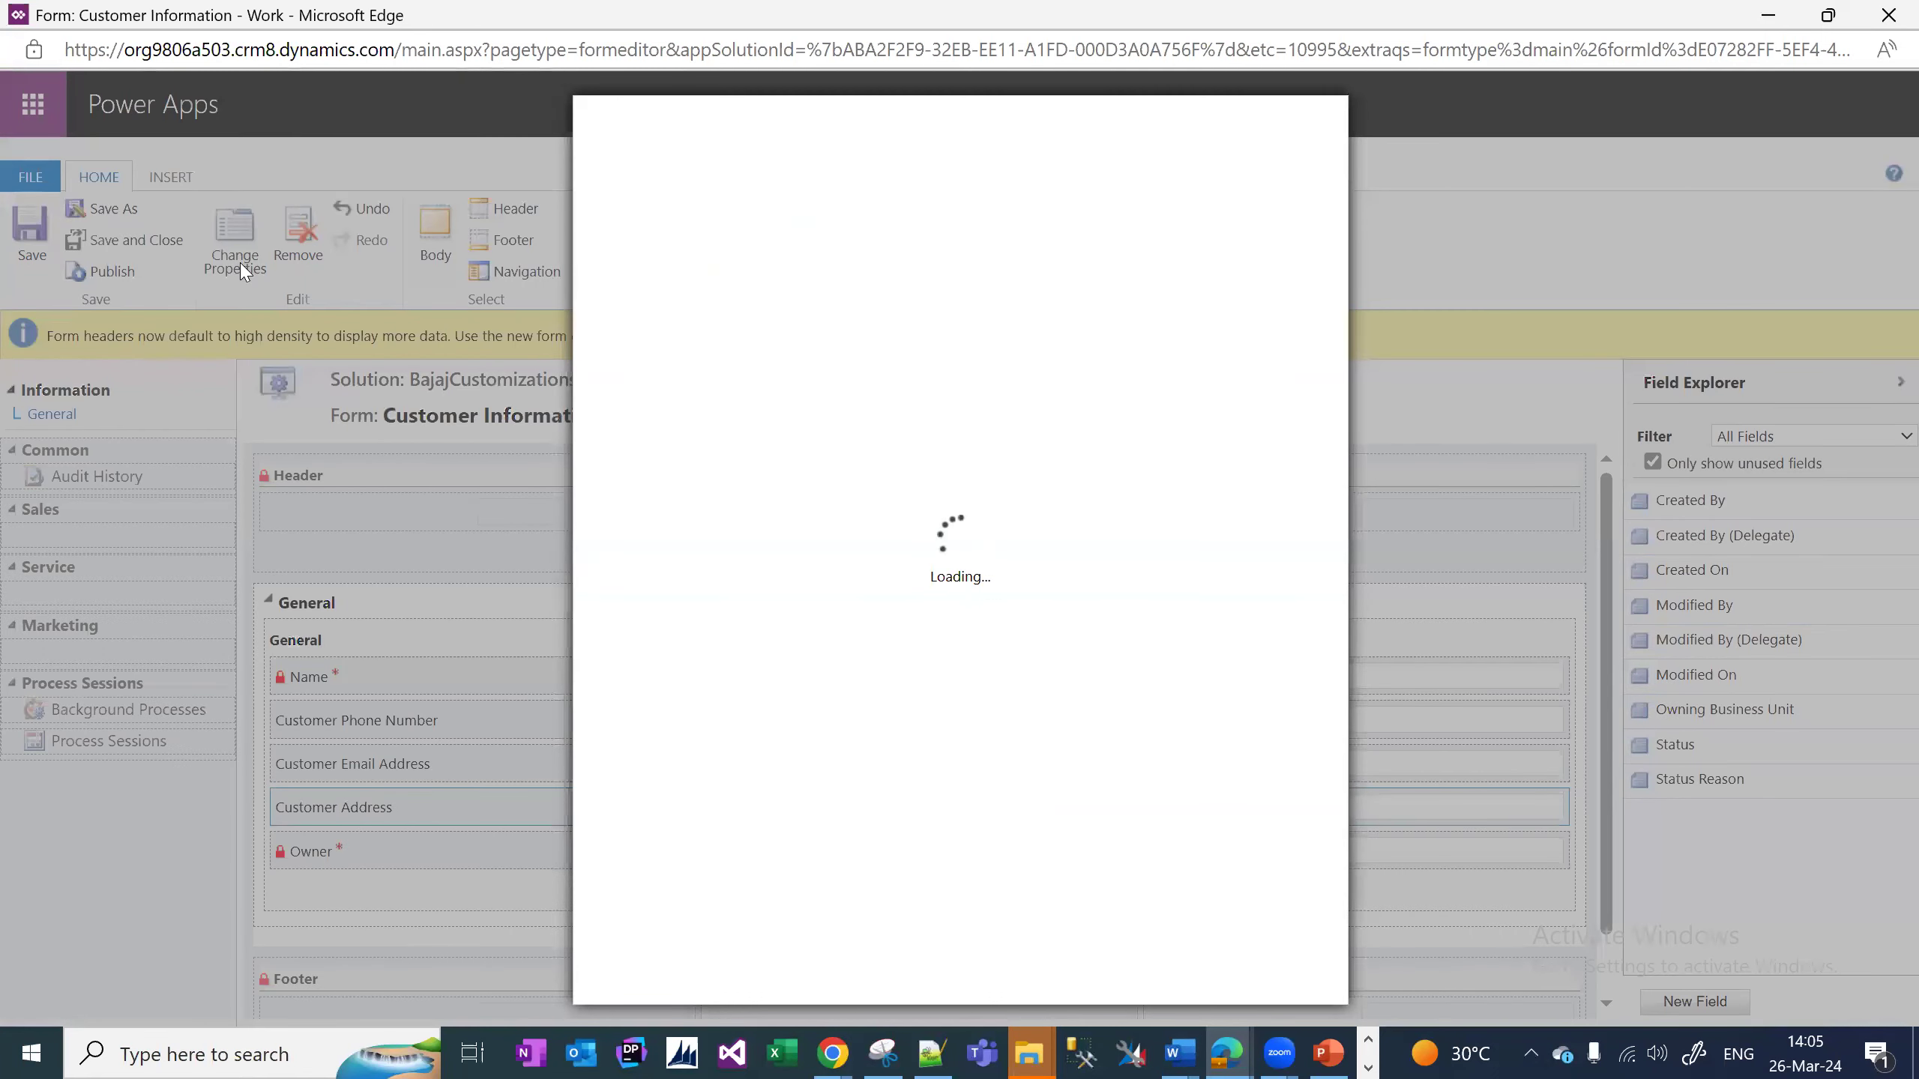
Make Customer Address span several rows, confirm with OK, and reselect the General section.
click(713, 208)
click(1186, 971)
scroll(408, 633, down, 3)
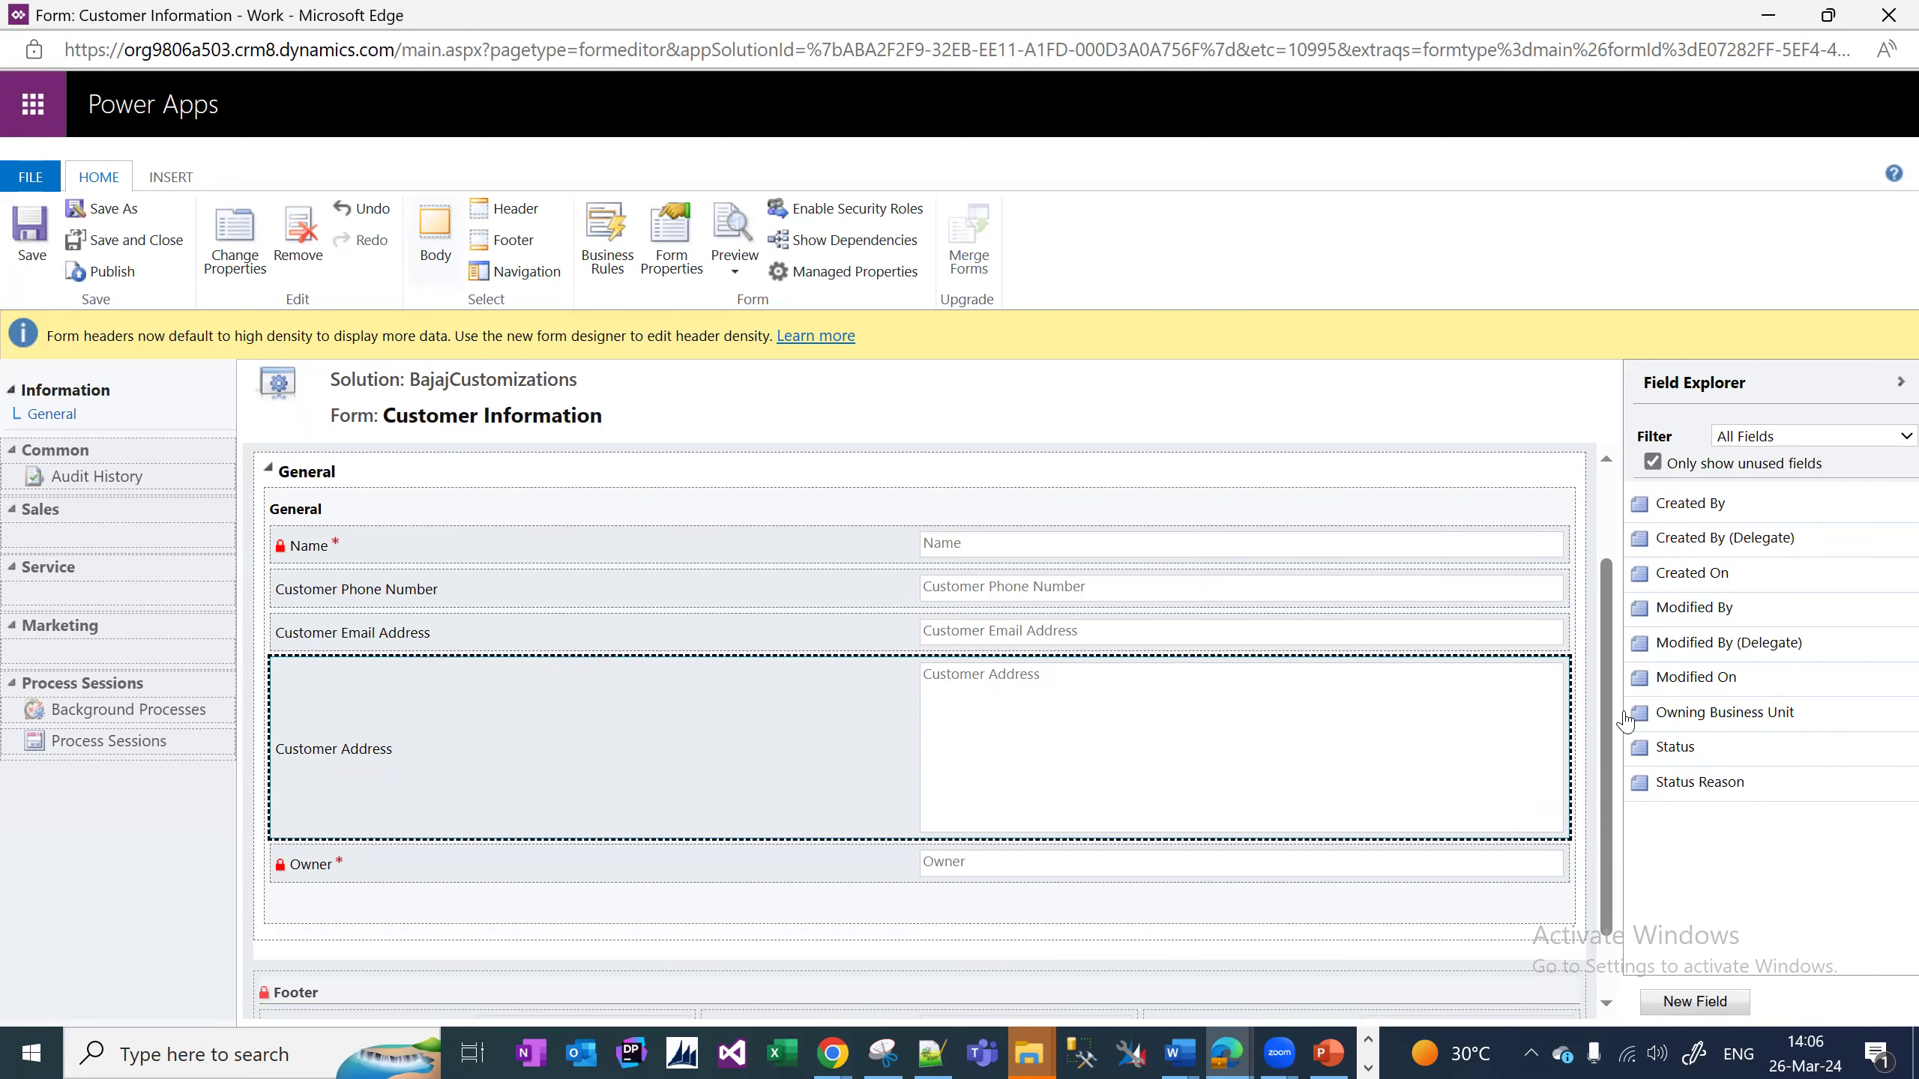
drag(1612, 732, 1590, 655)
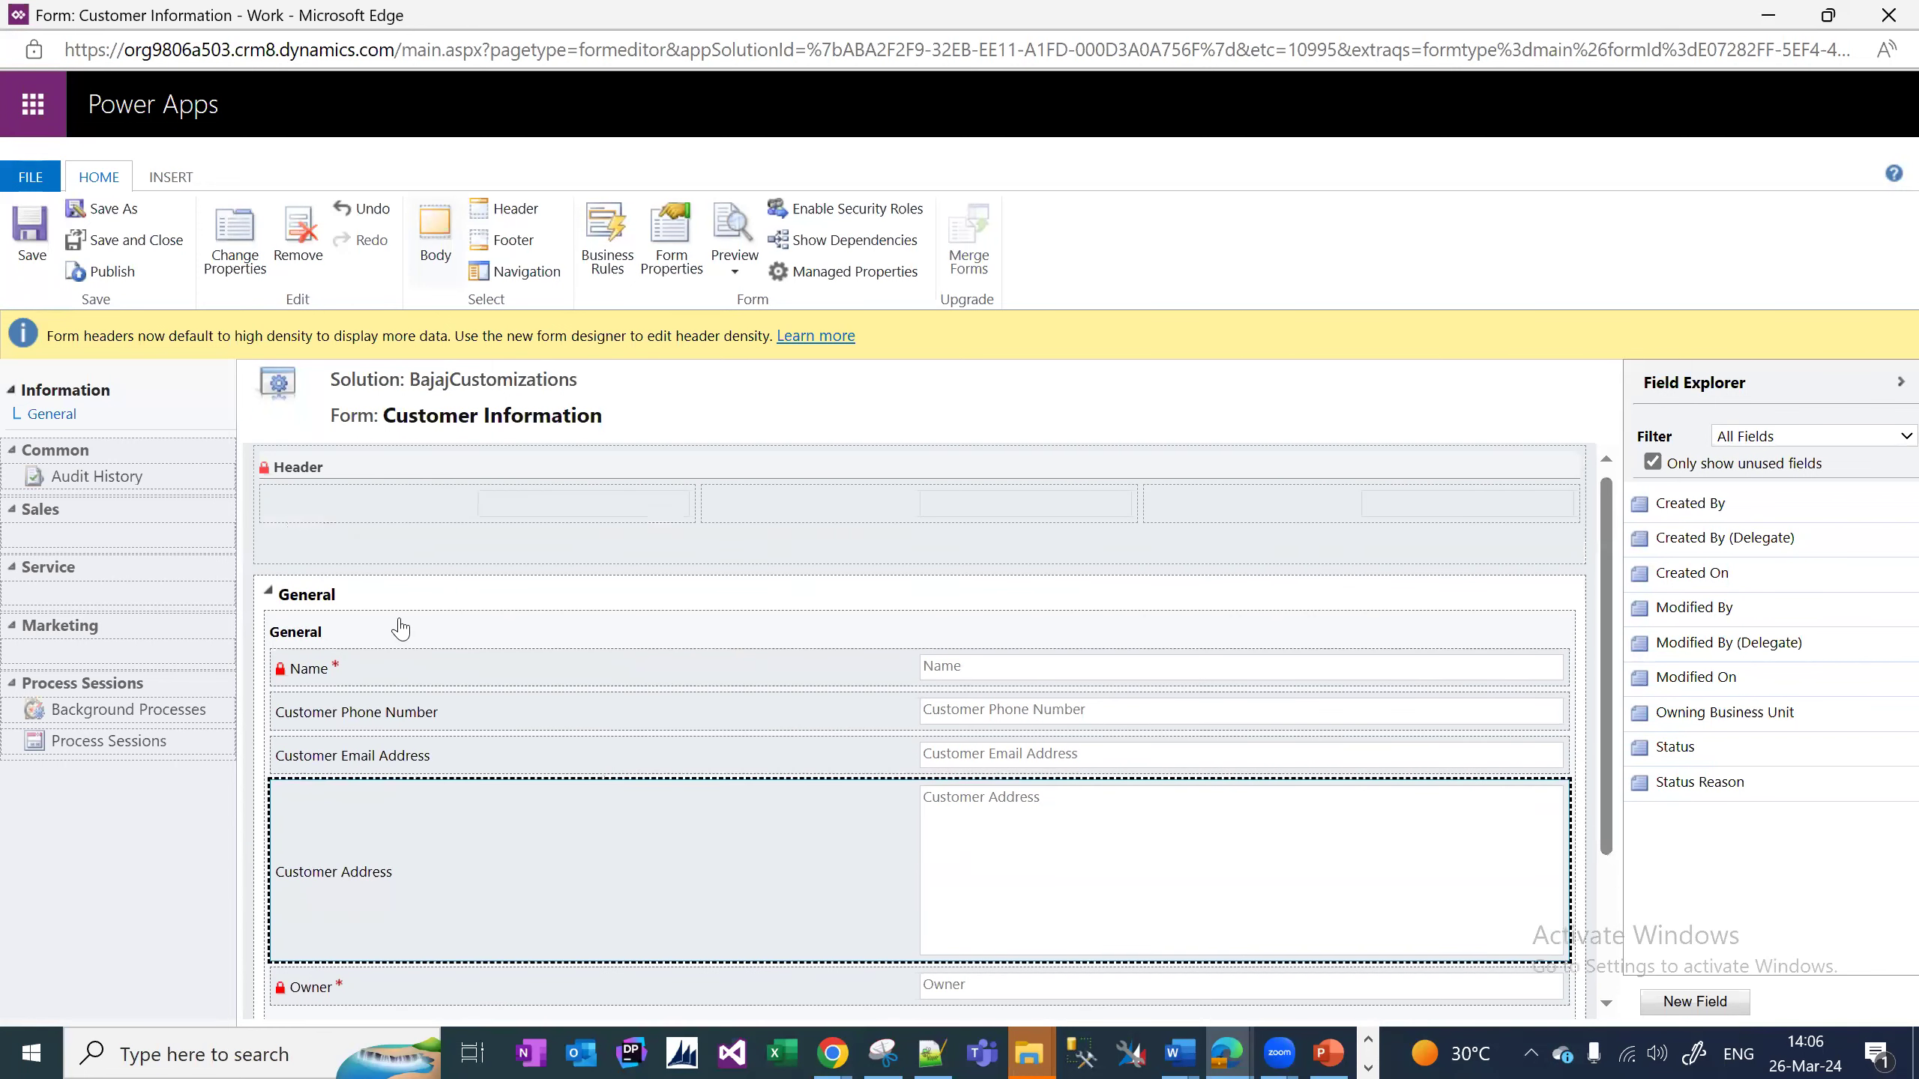
click(362, 642)
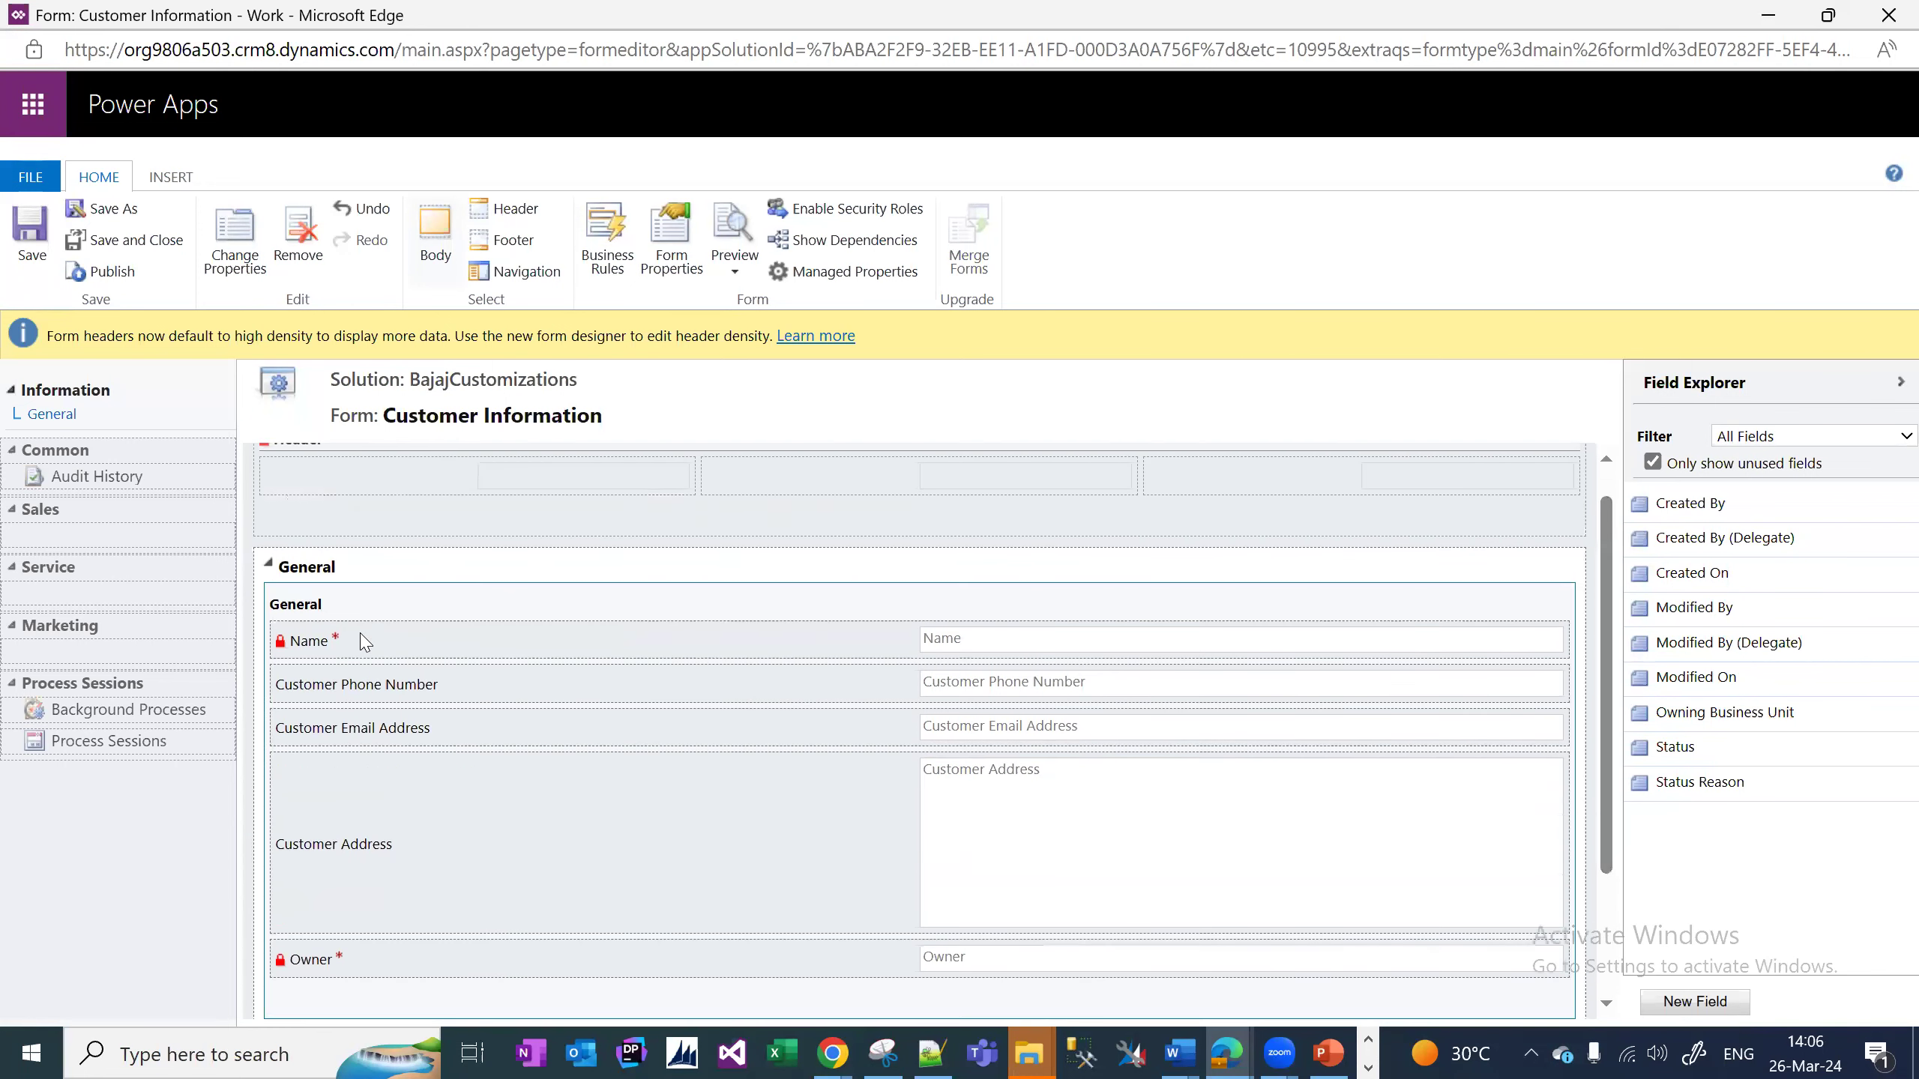
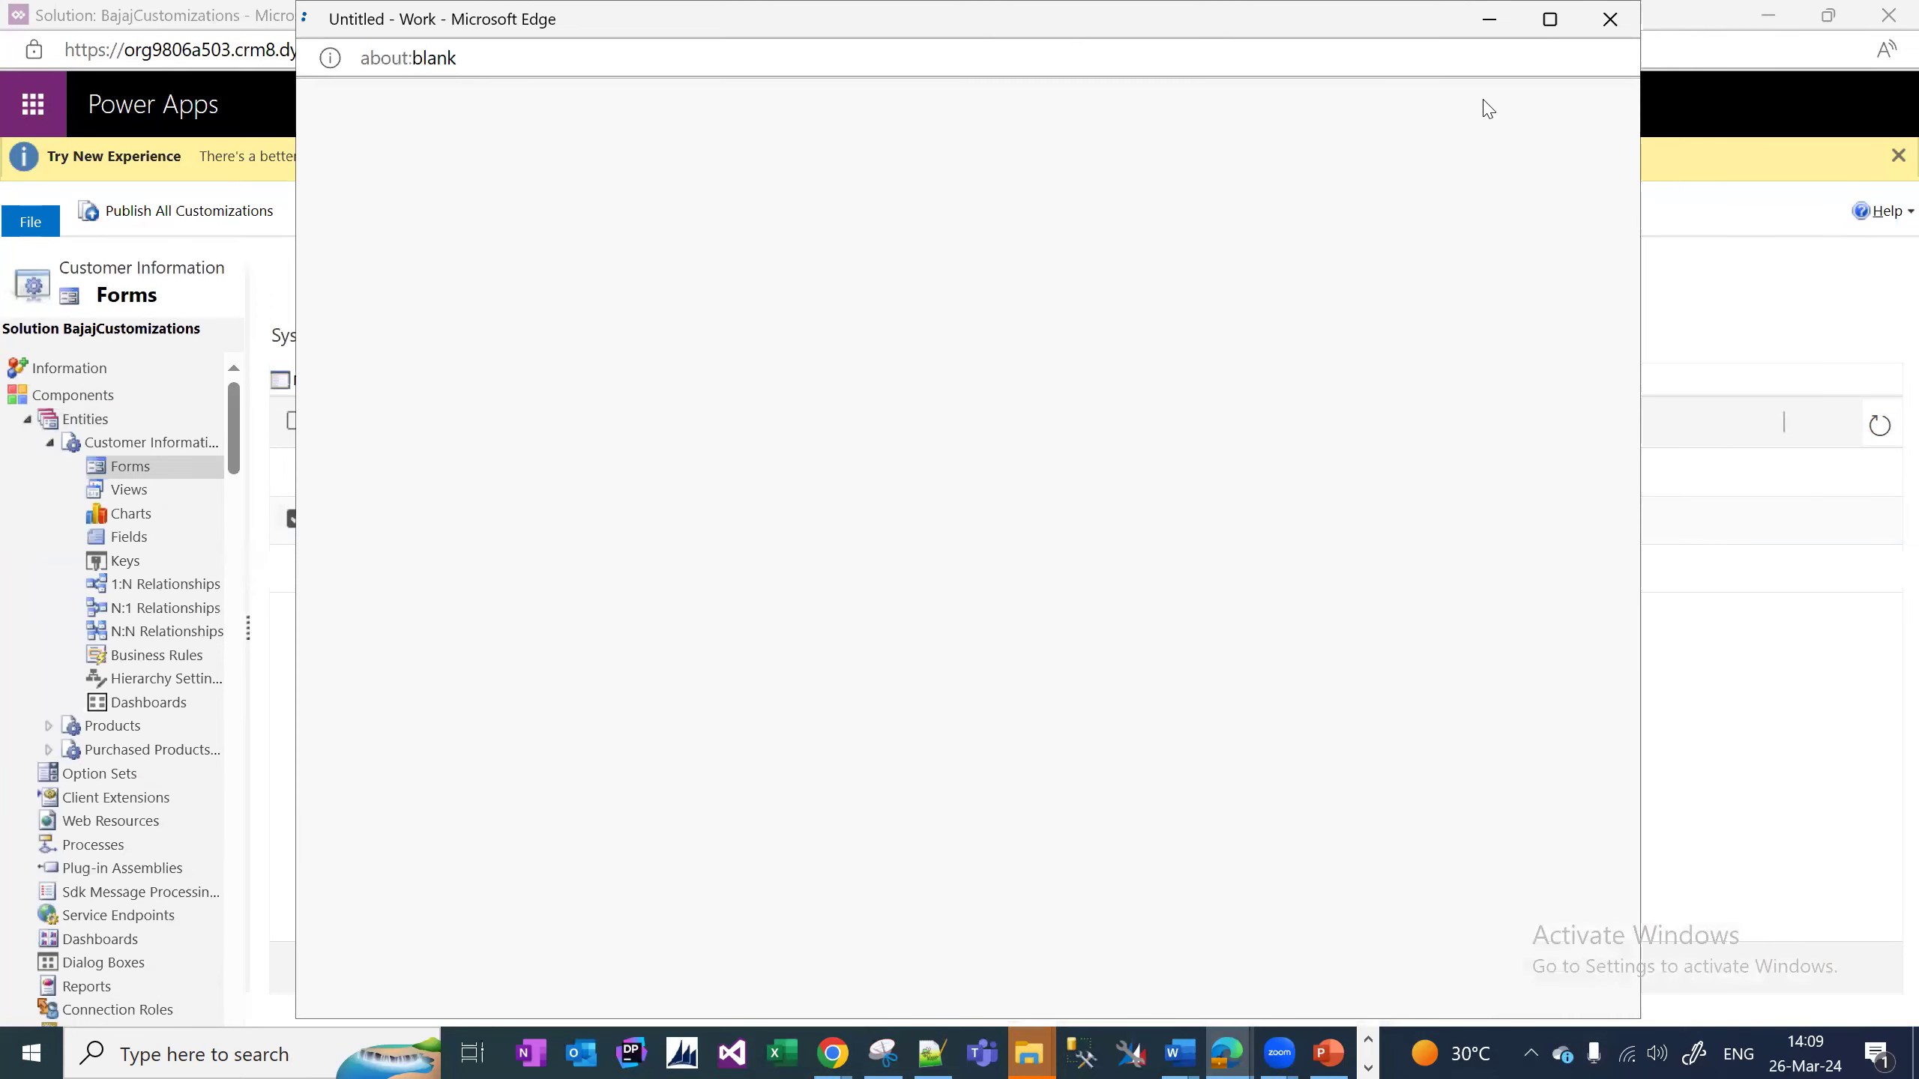
Set the General section's field label width to 283 pixels after 300 is rejected as out of range.
click(1549, 24)
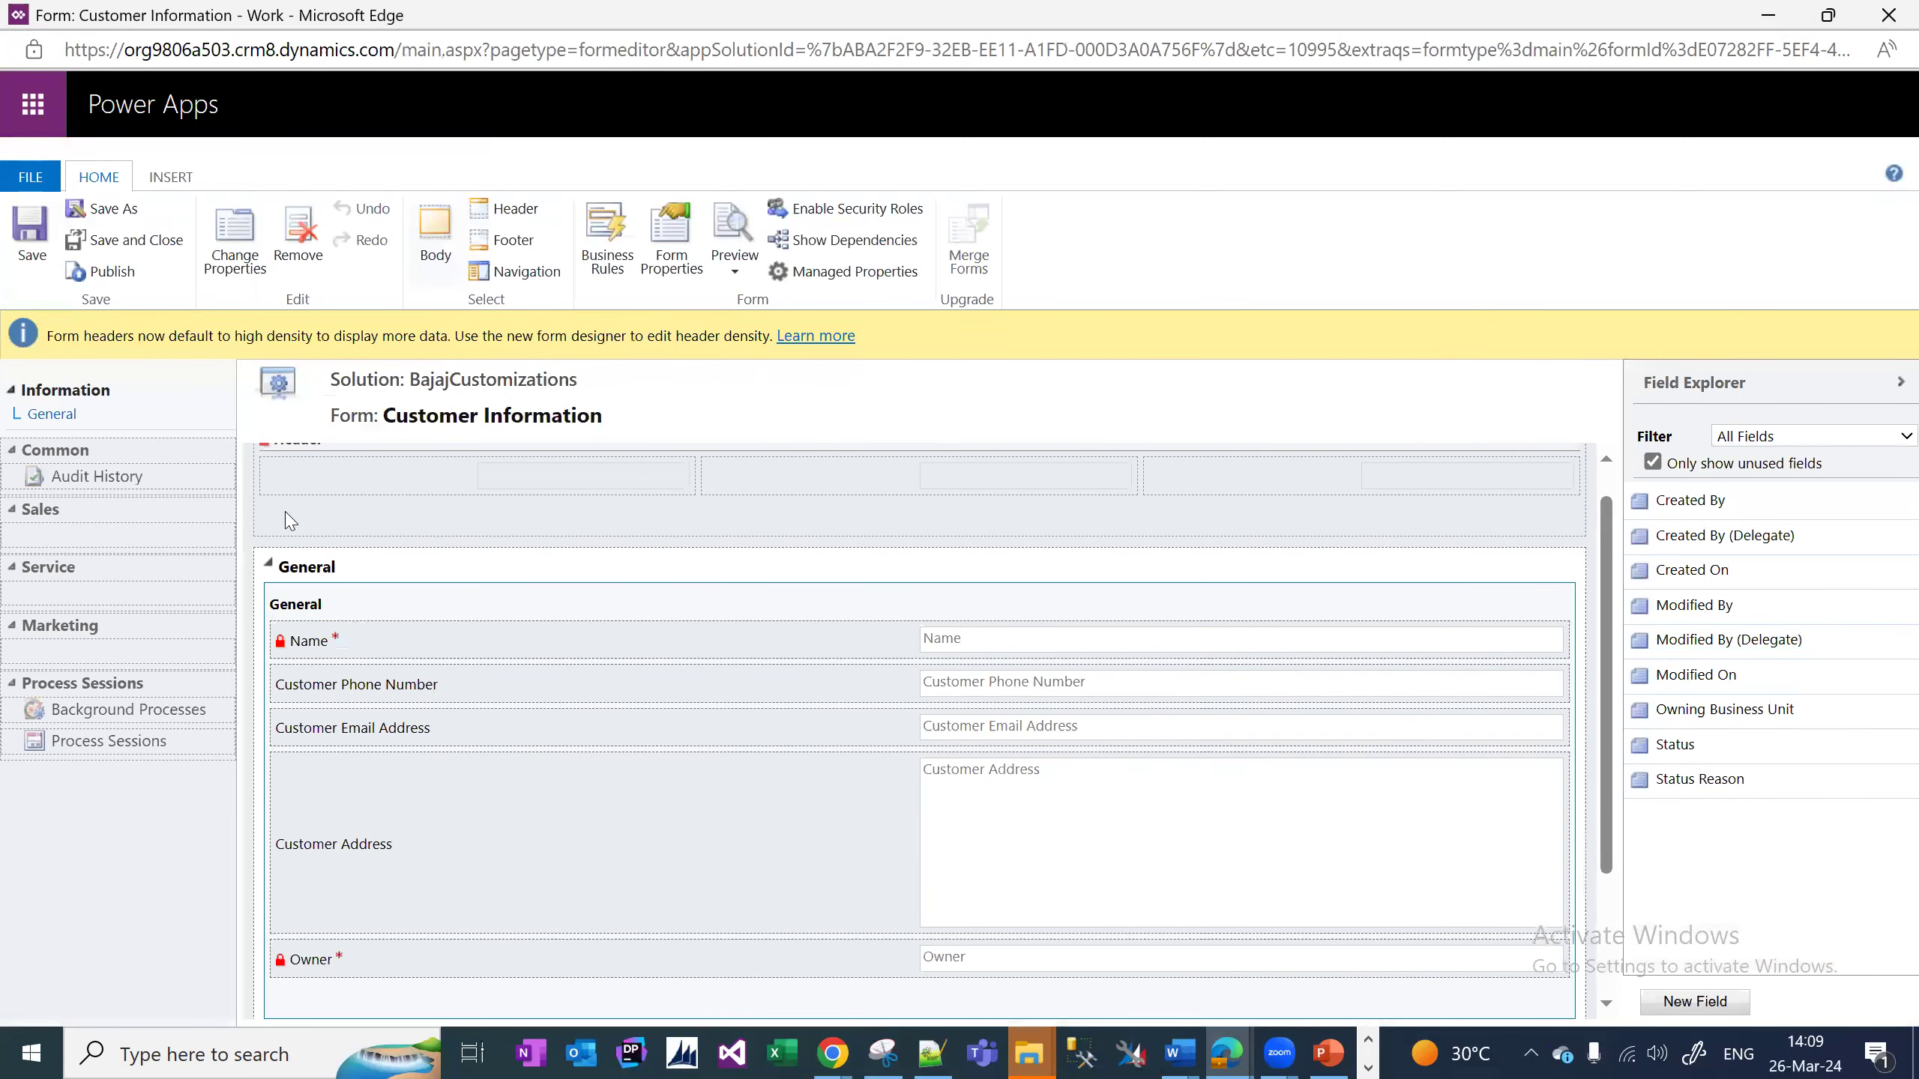
click(253, 260)
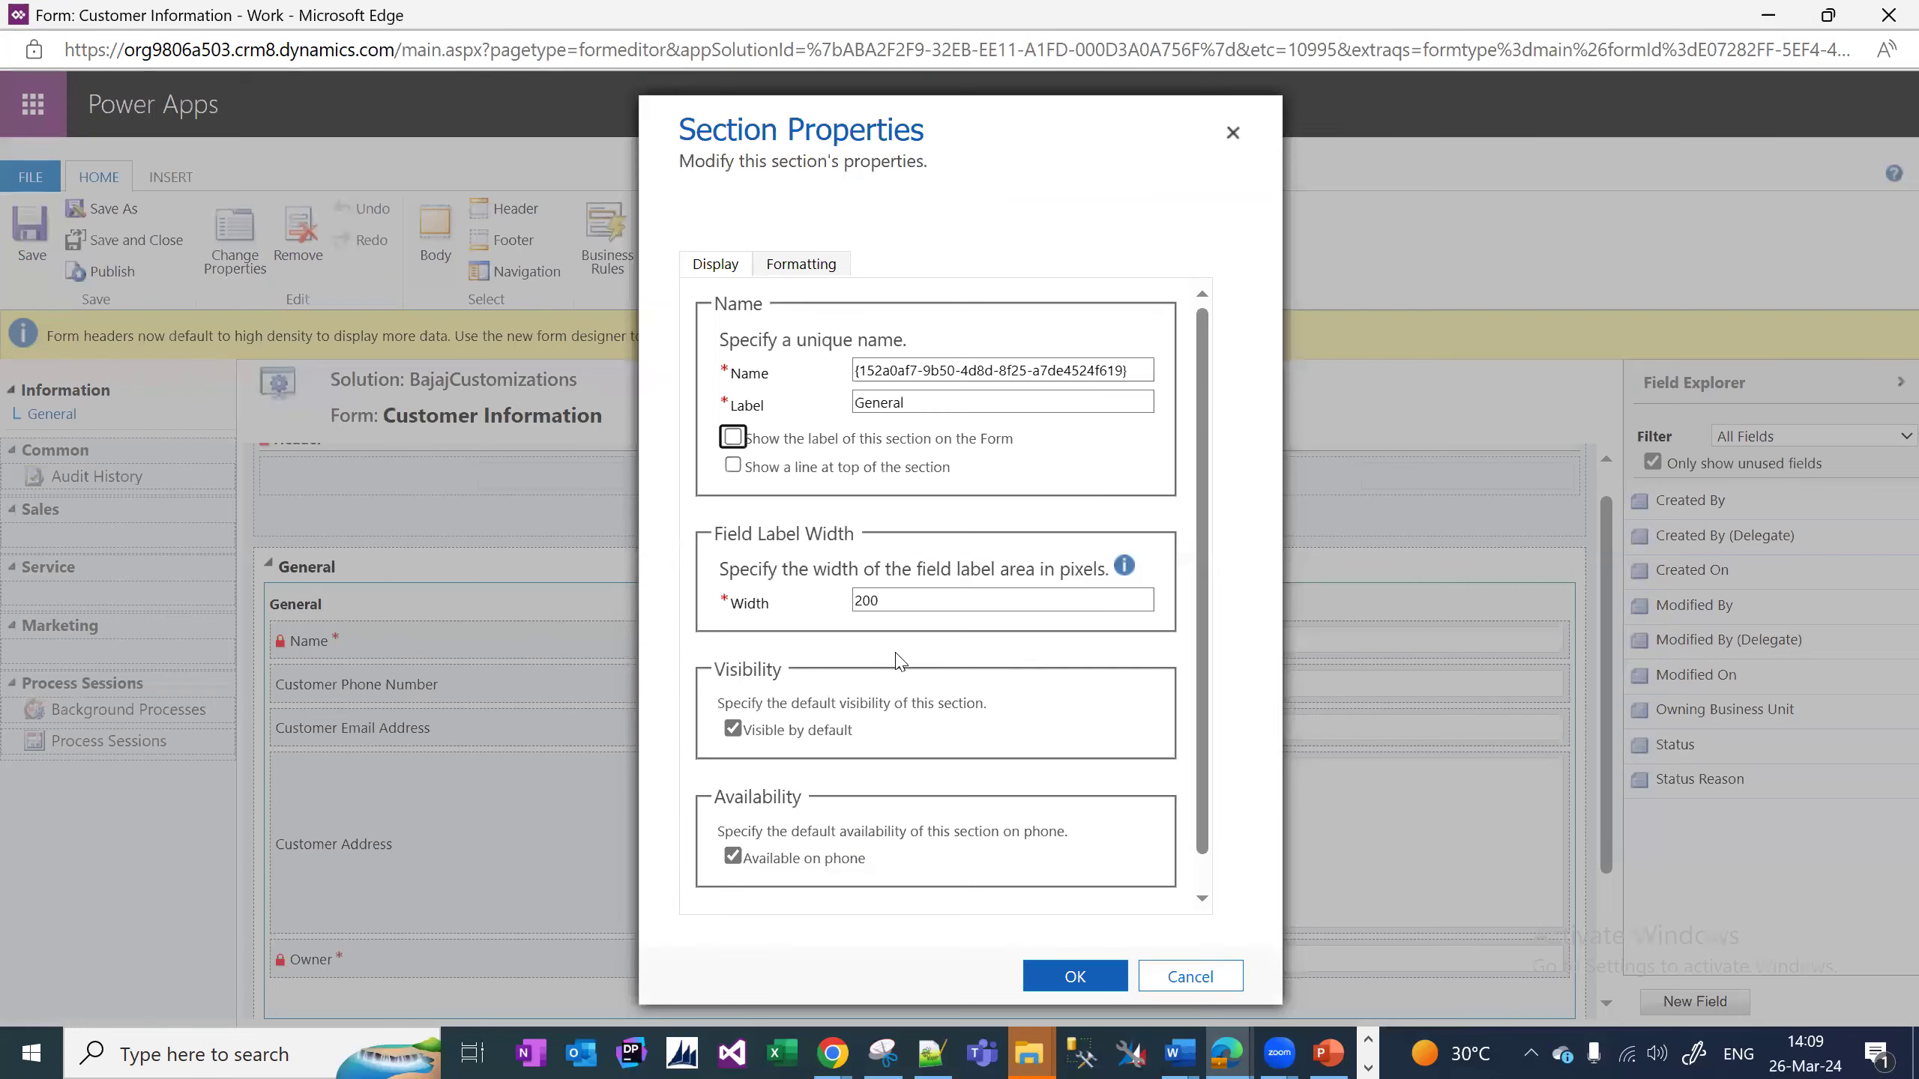
click(930, 603)
key(BackSpace)
key(BackSpace)
key(BackSpace)
text(300)
click(920, 969)
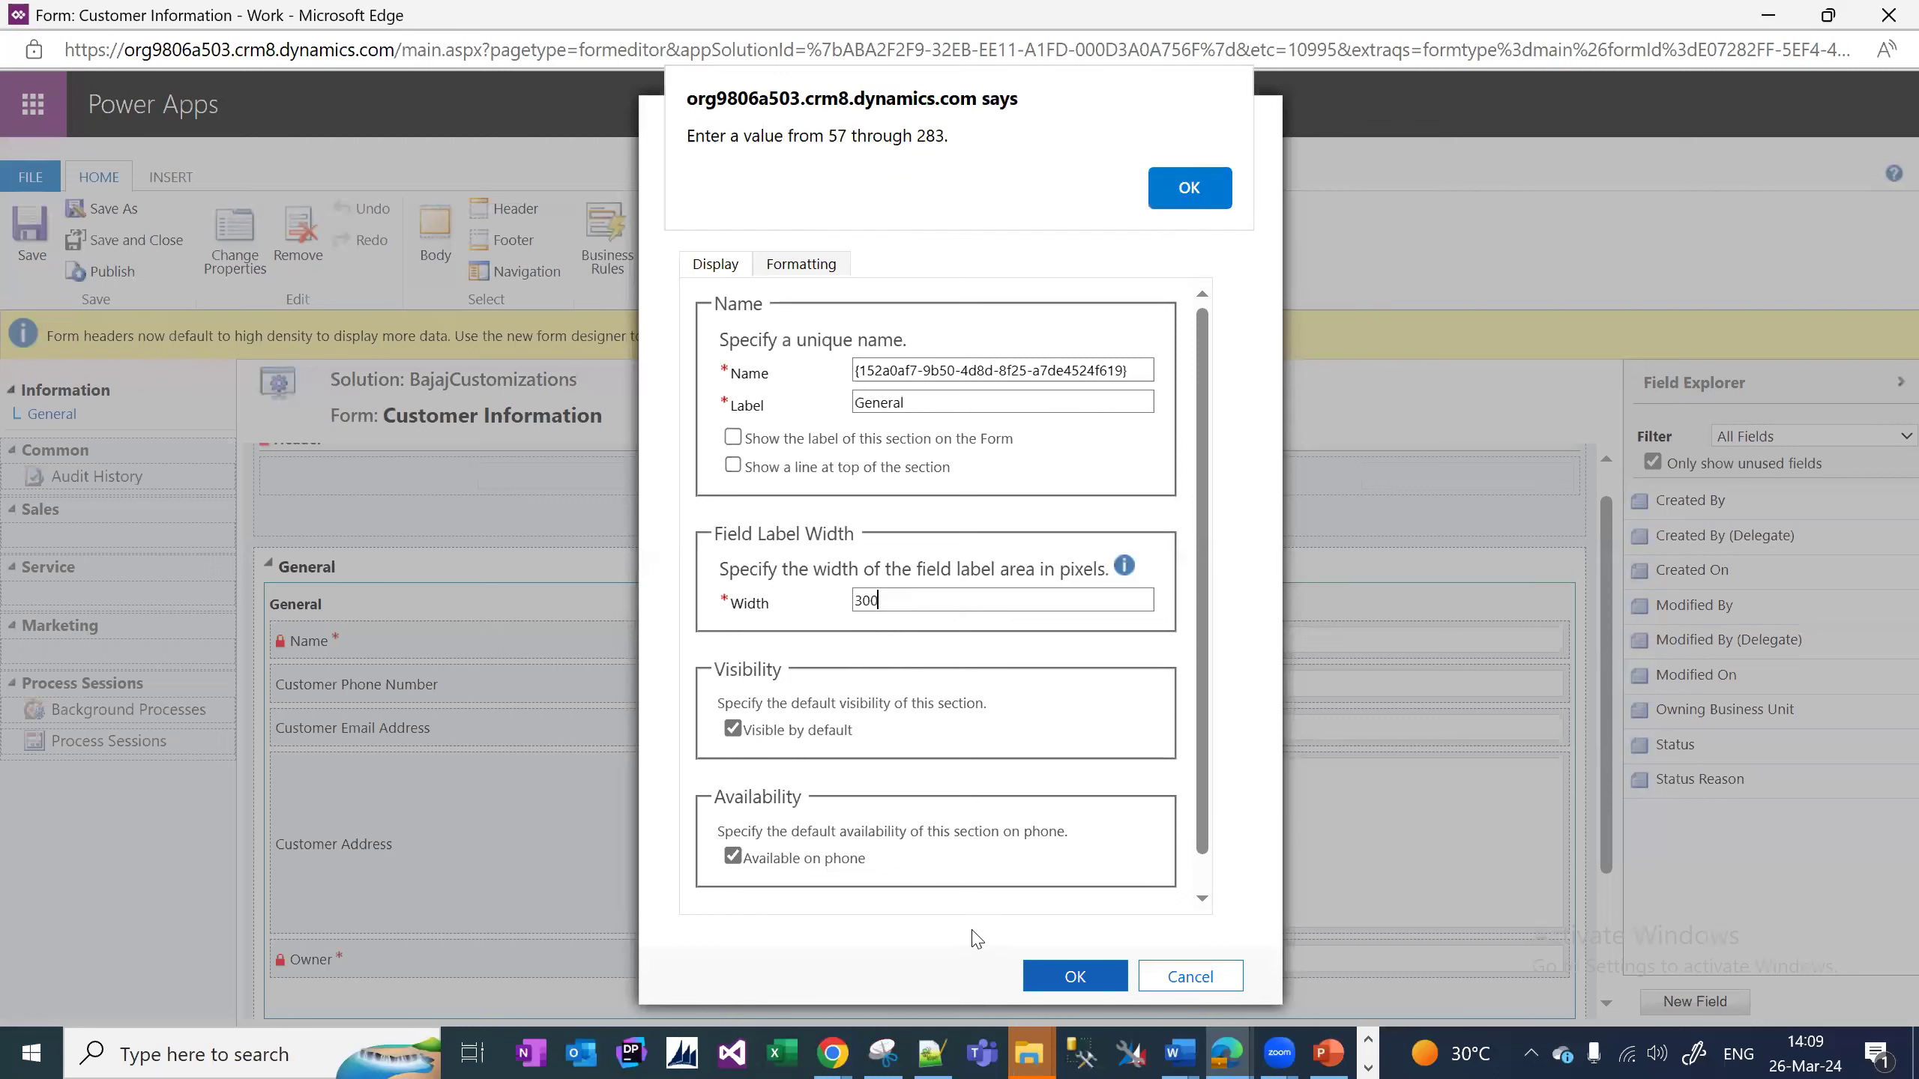
click(1190, 187)
click(994, 608)
key(BackSpace)
key(BackSpace)
key(BackSpace)
text(283)
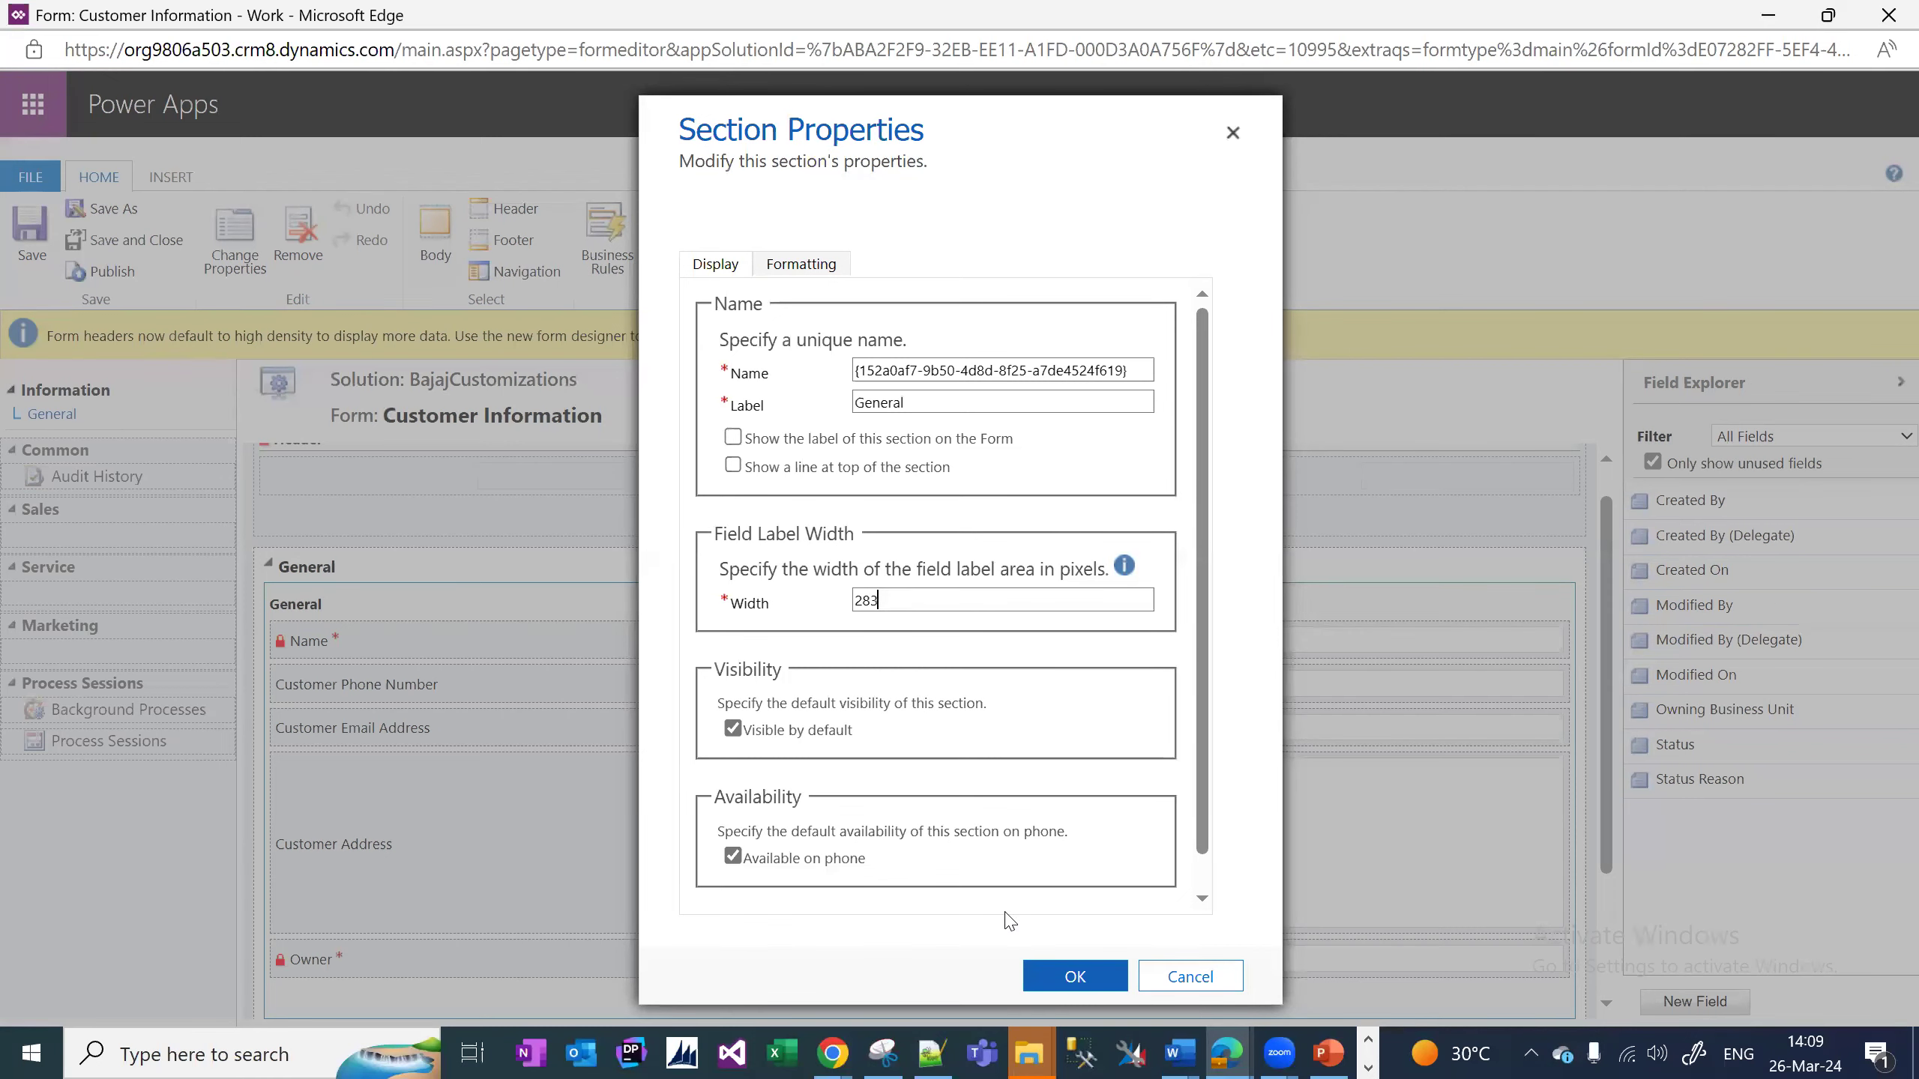
click(1058, 981)
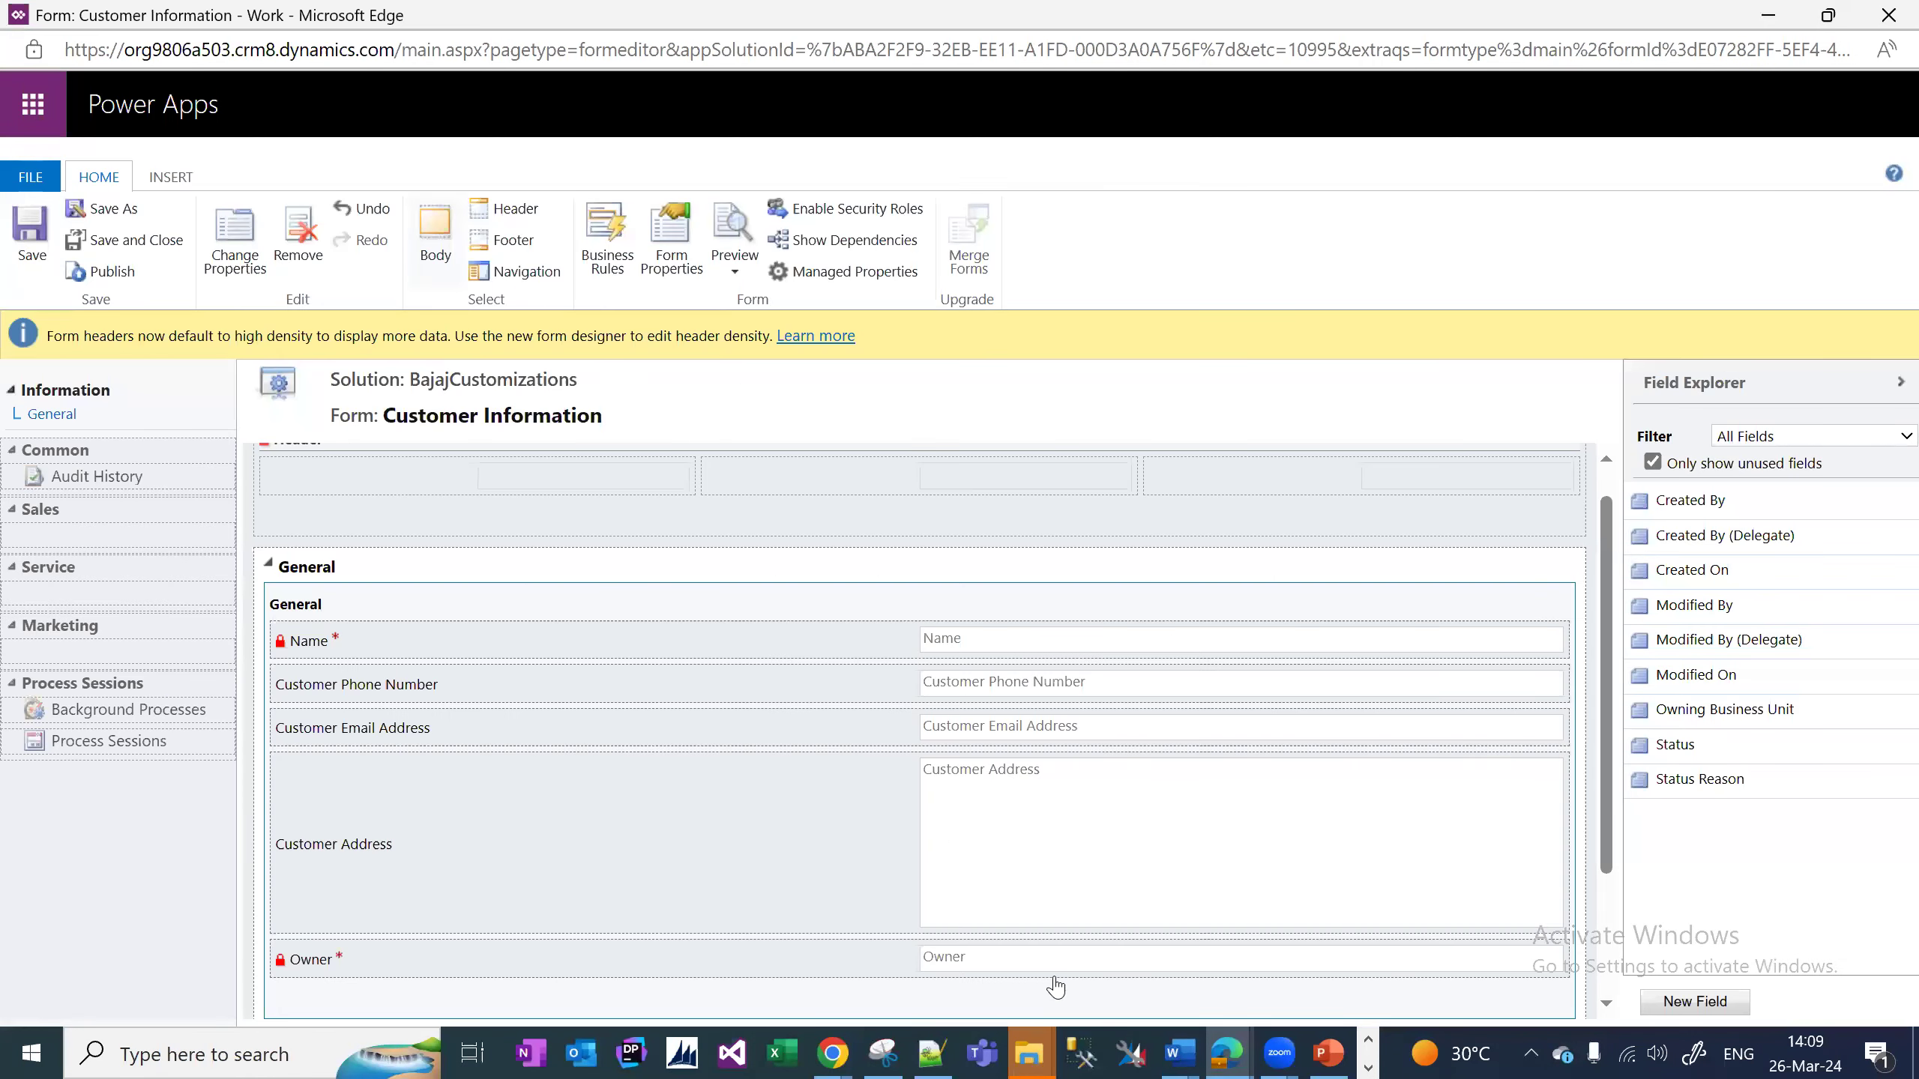
click(101, 272)
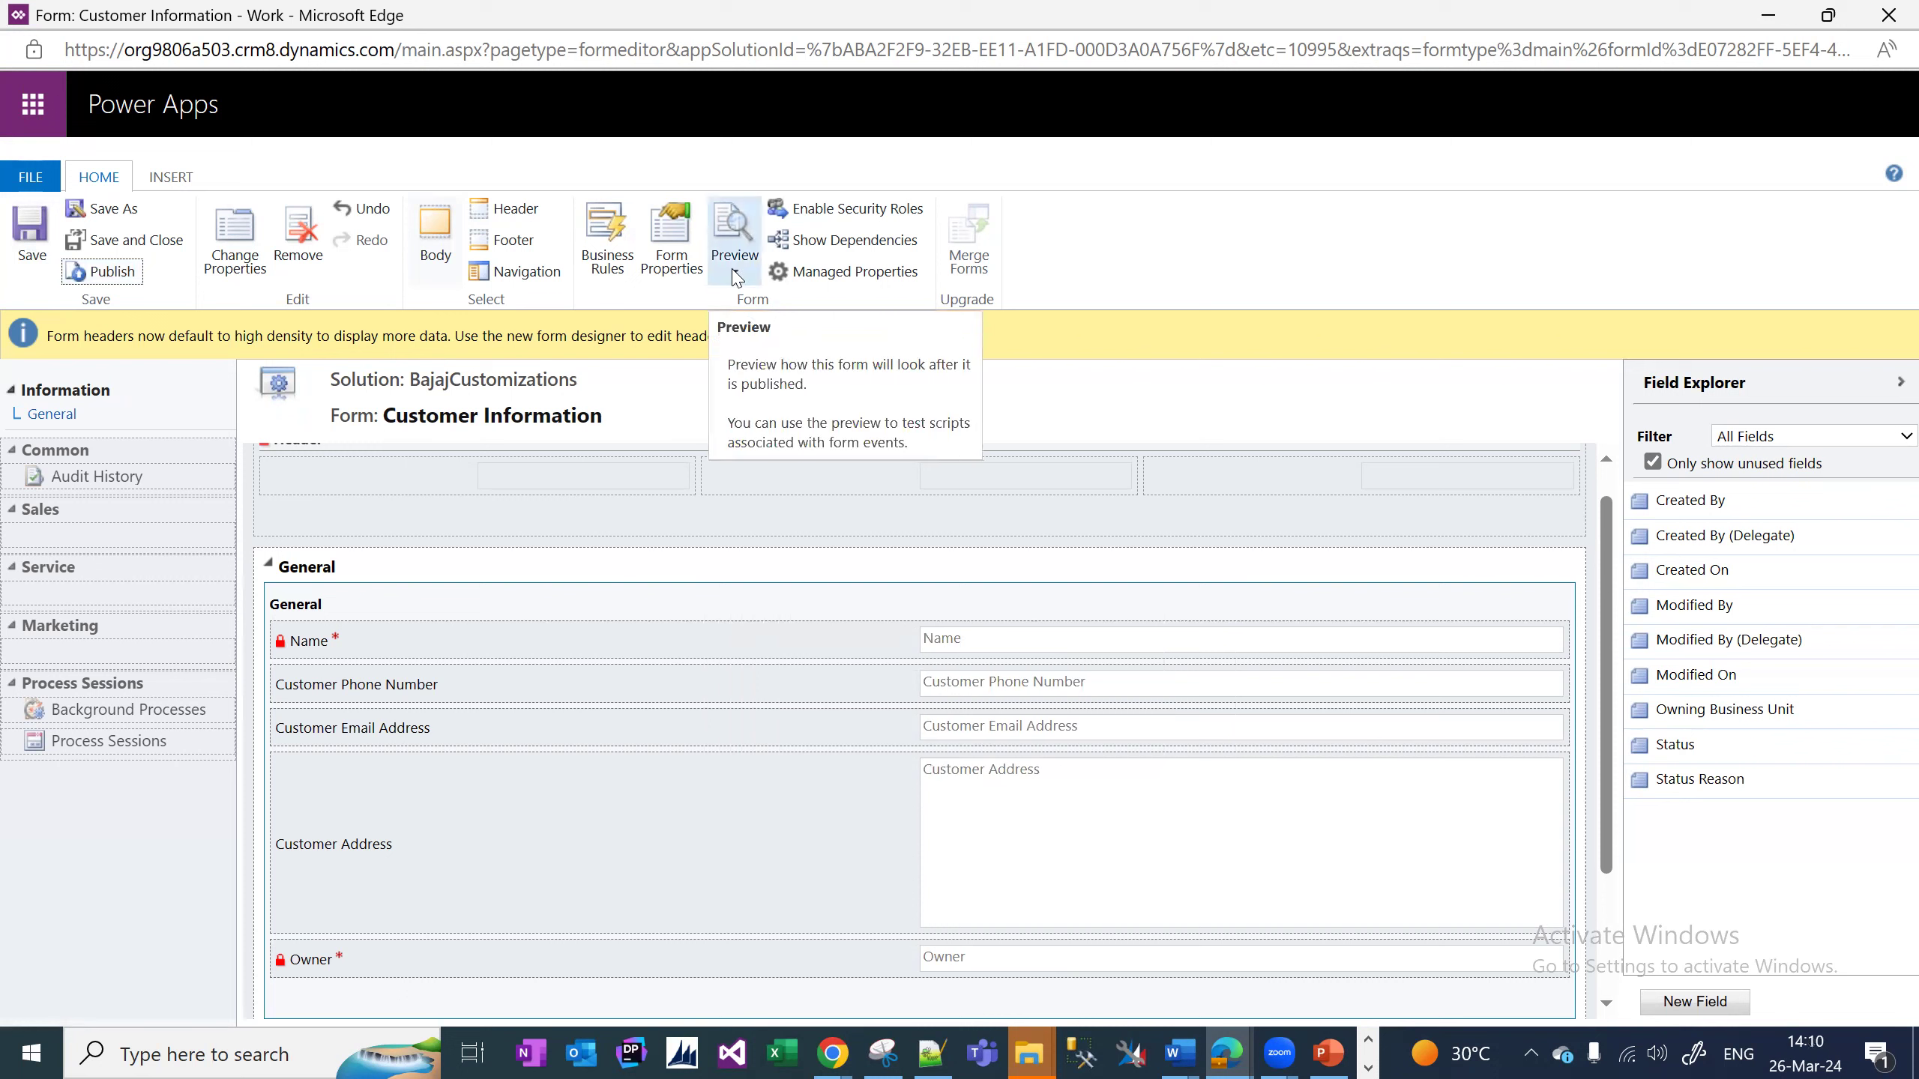
click(736, 273)
mouse_move(799, 309)
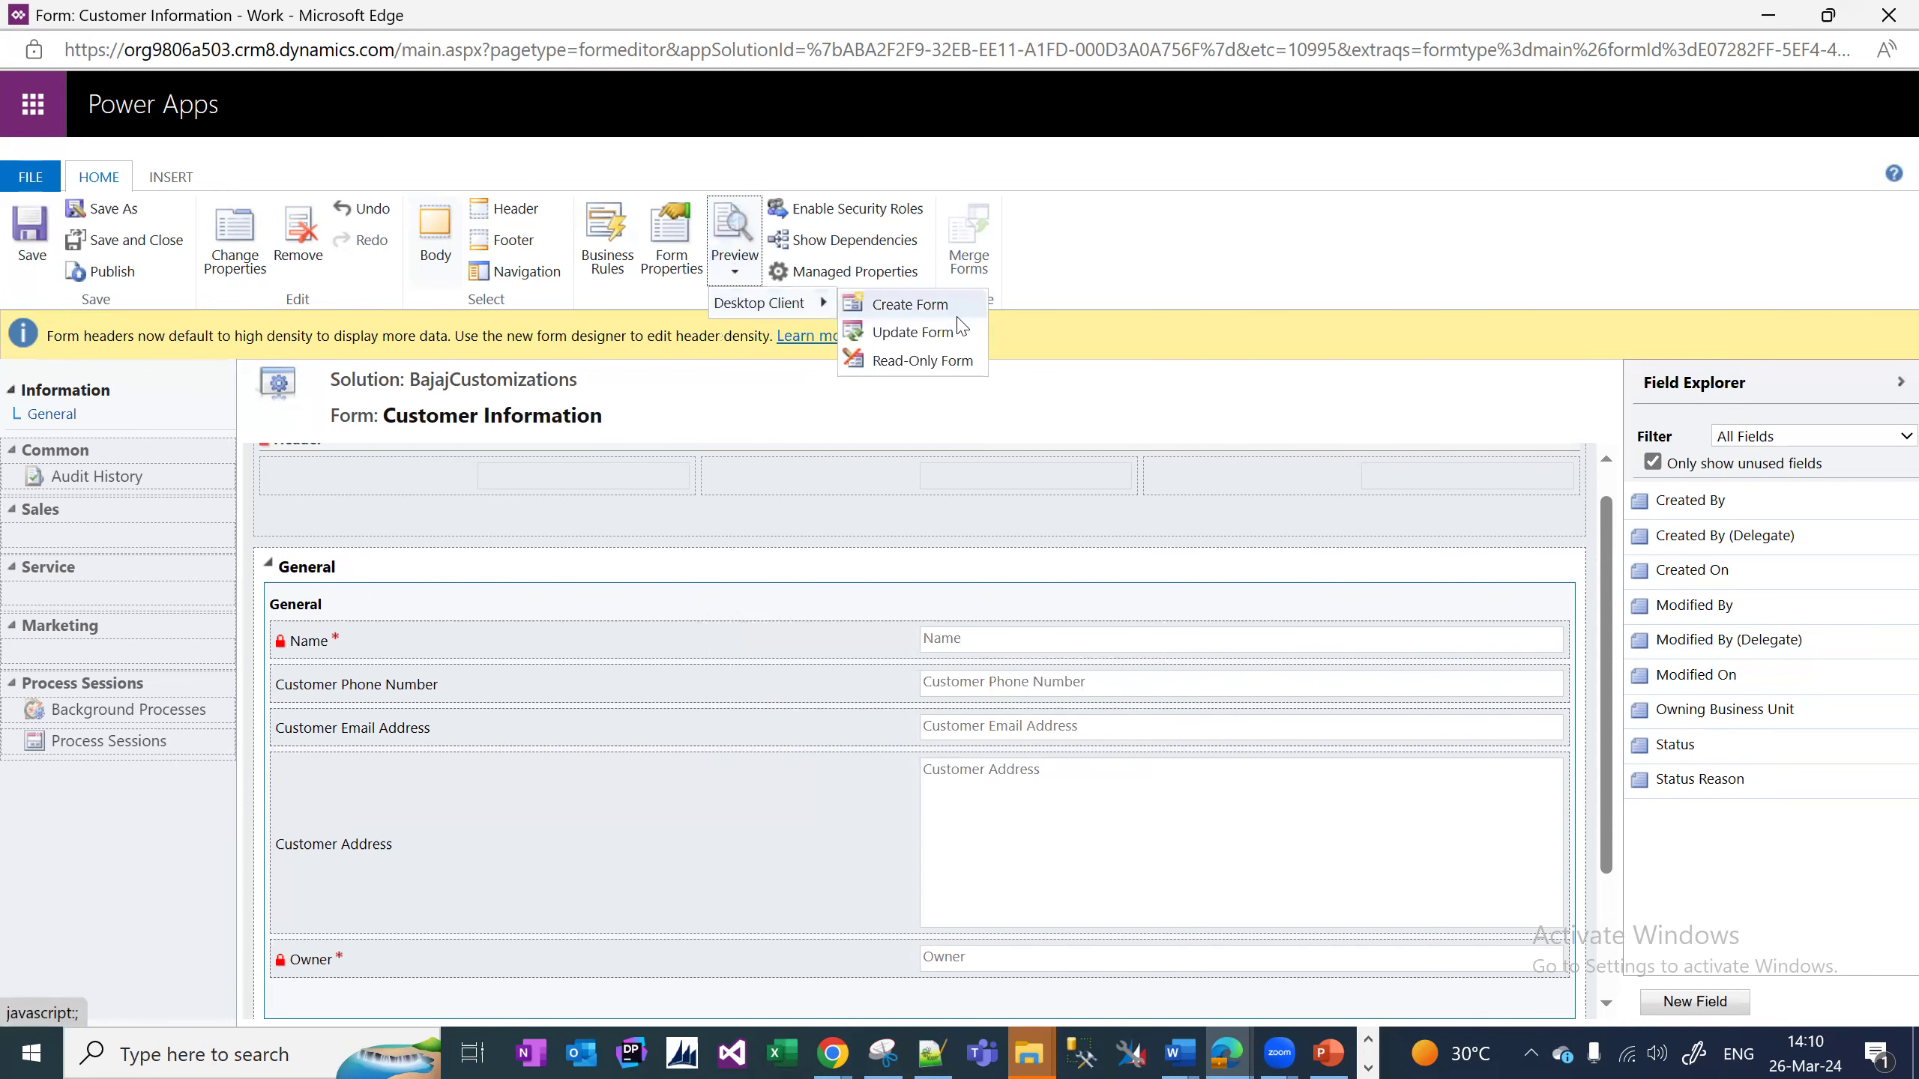
click(899, 304)
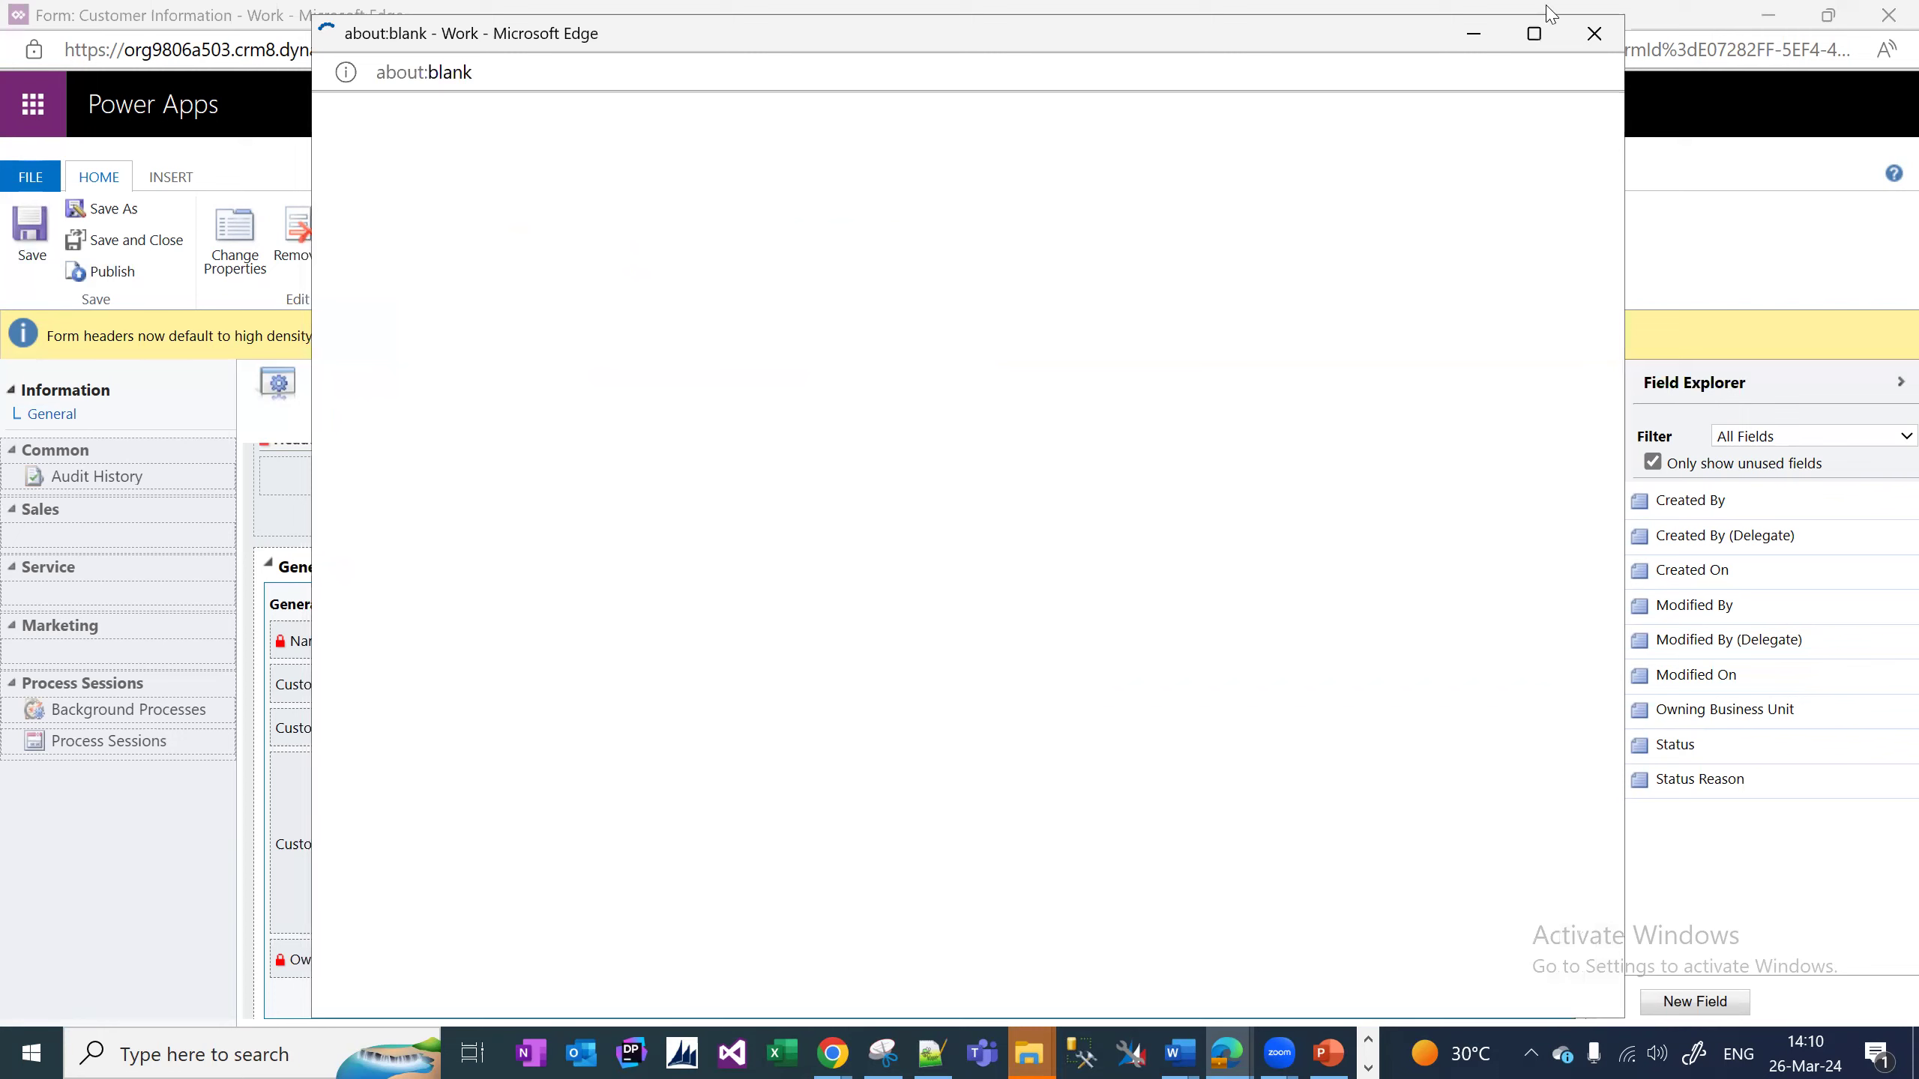
click(1534, 34)
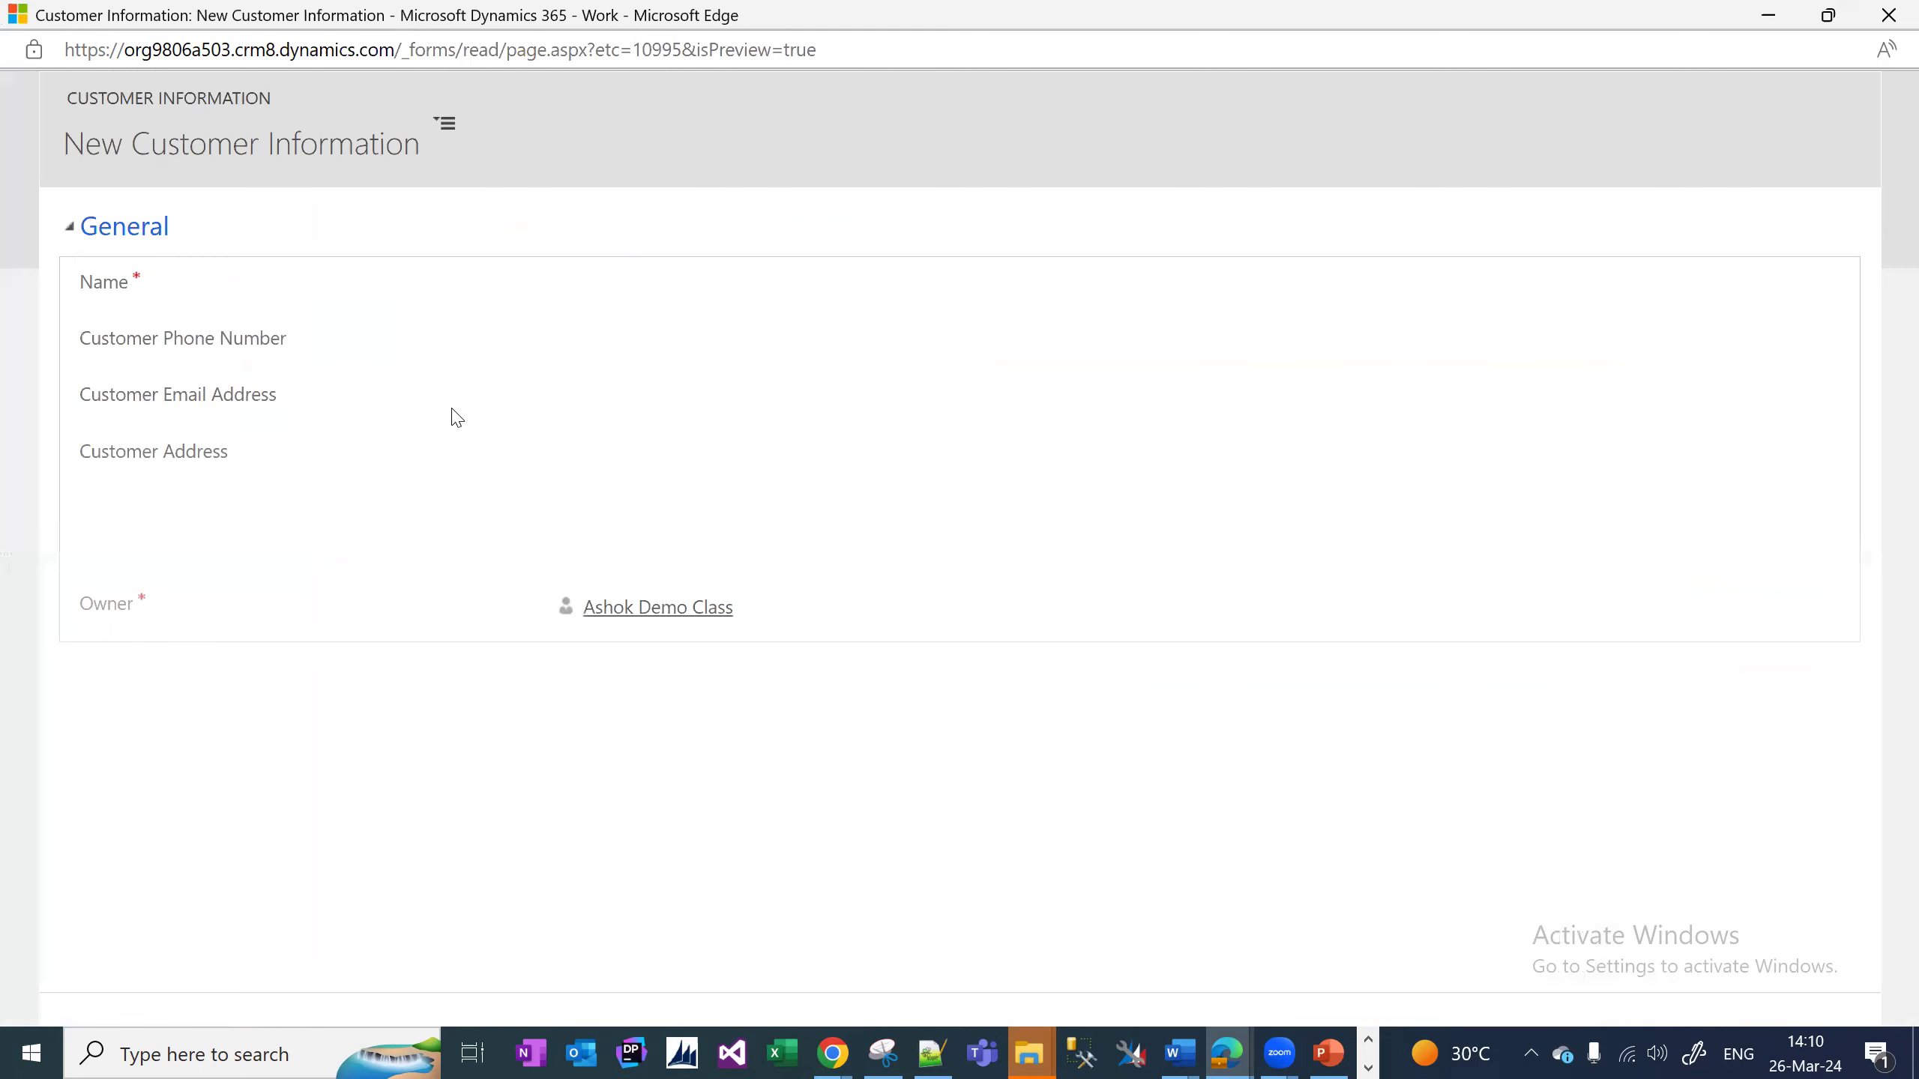
click(1887, 14)
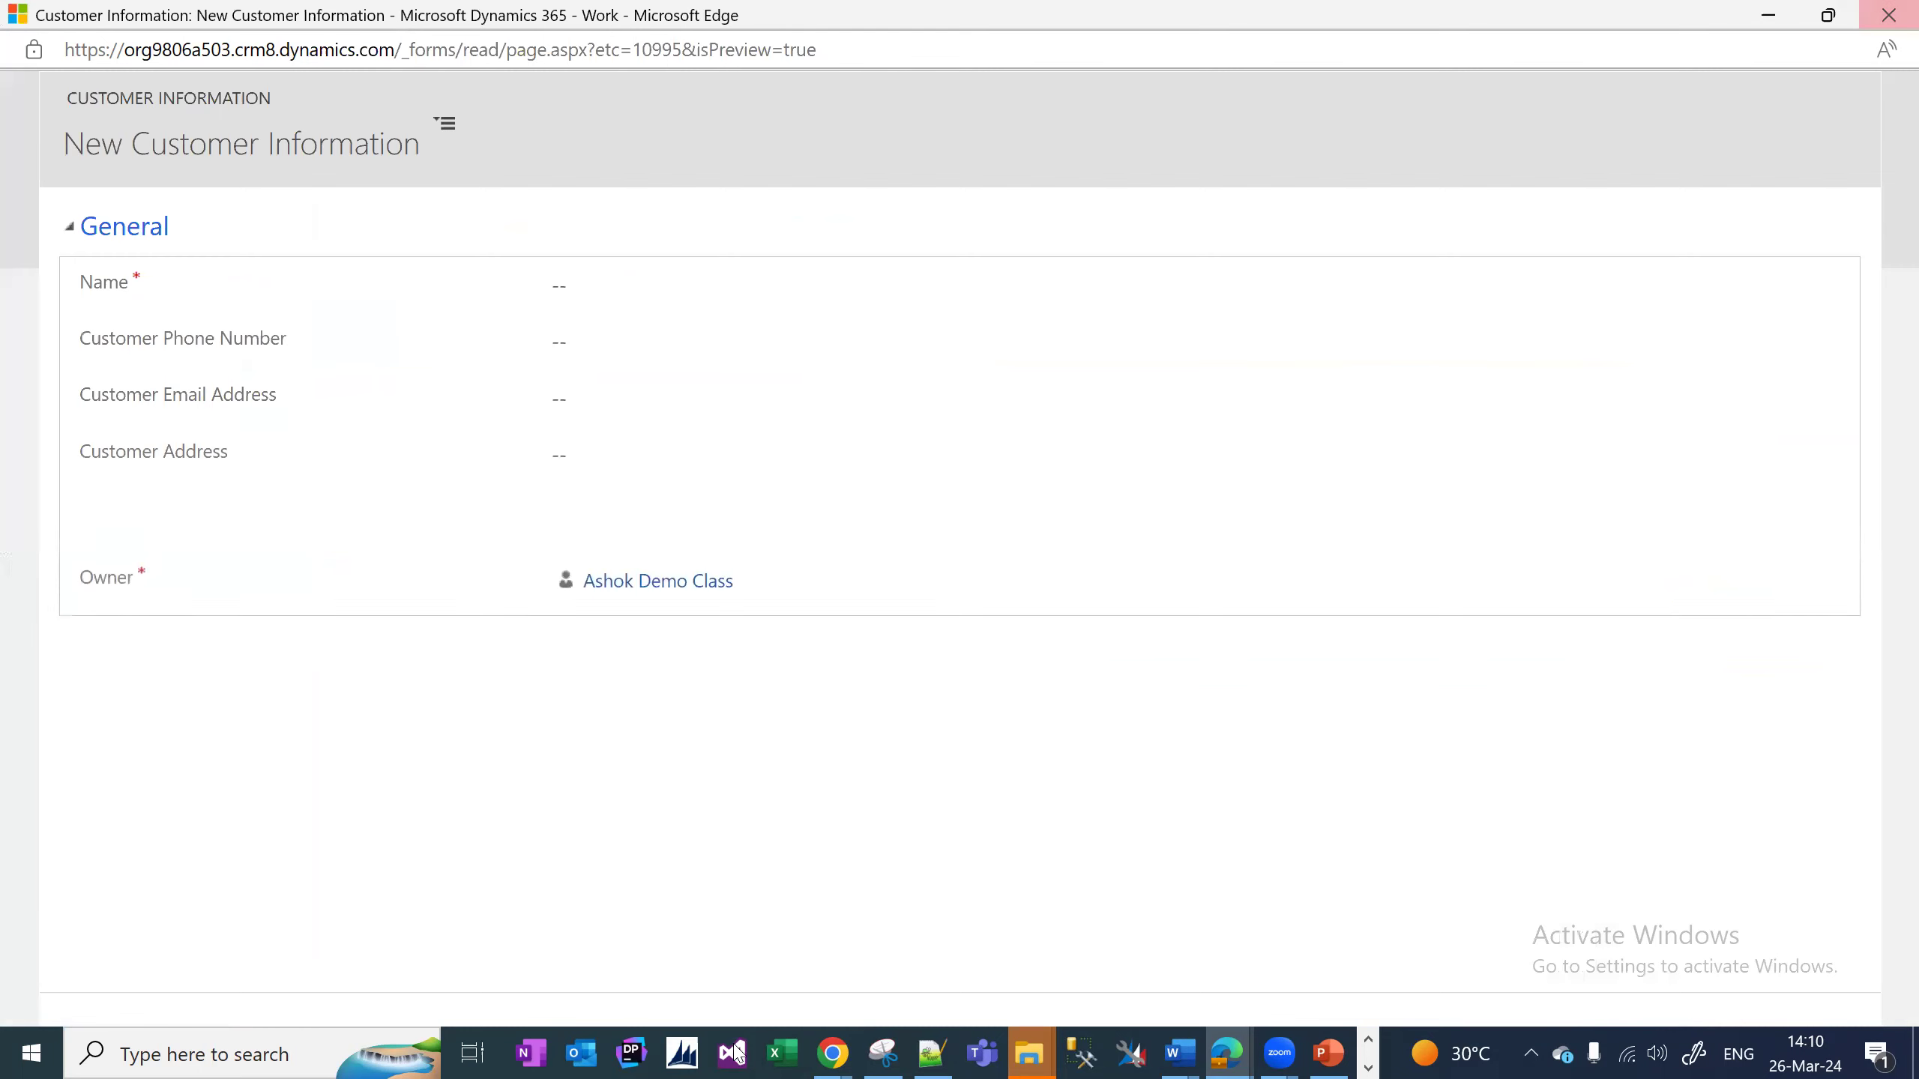
Switch to the Dynamics 365 app, reload it, and check the customer phone and email fields.
click(1233, 1047)
click(748, 979)
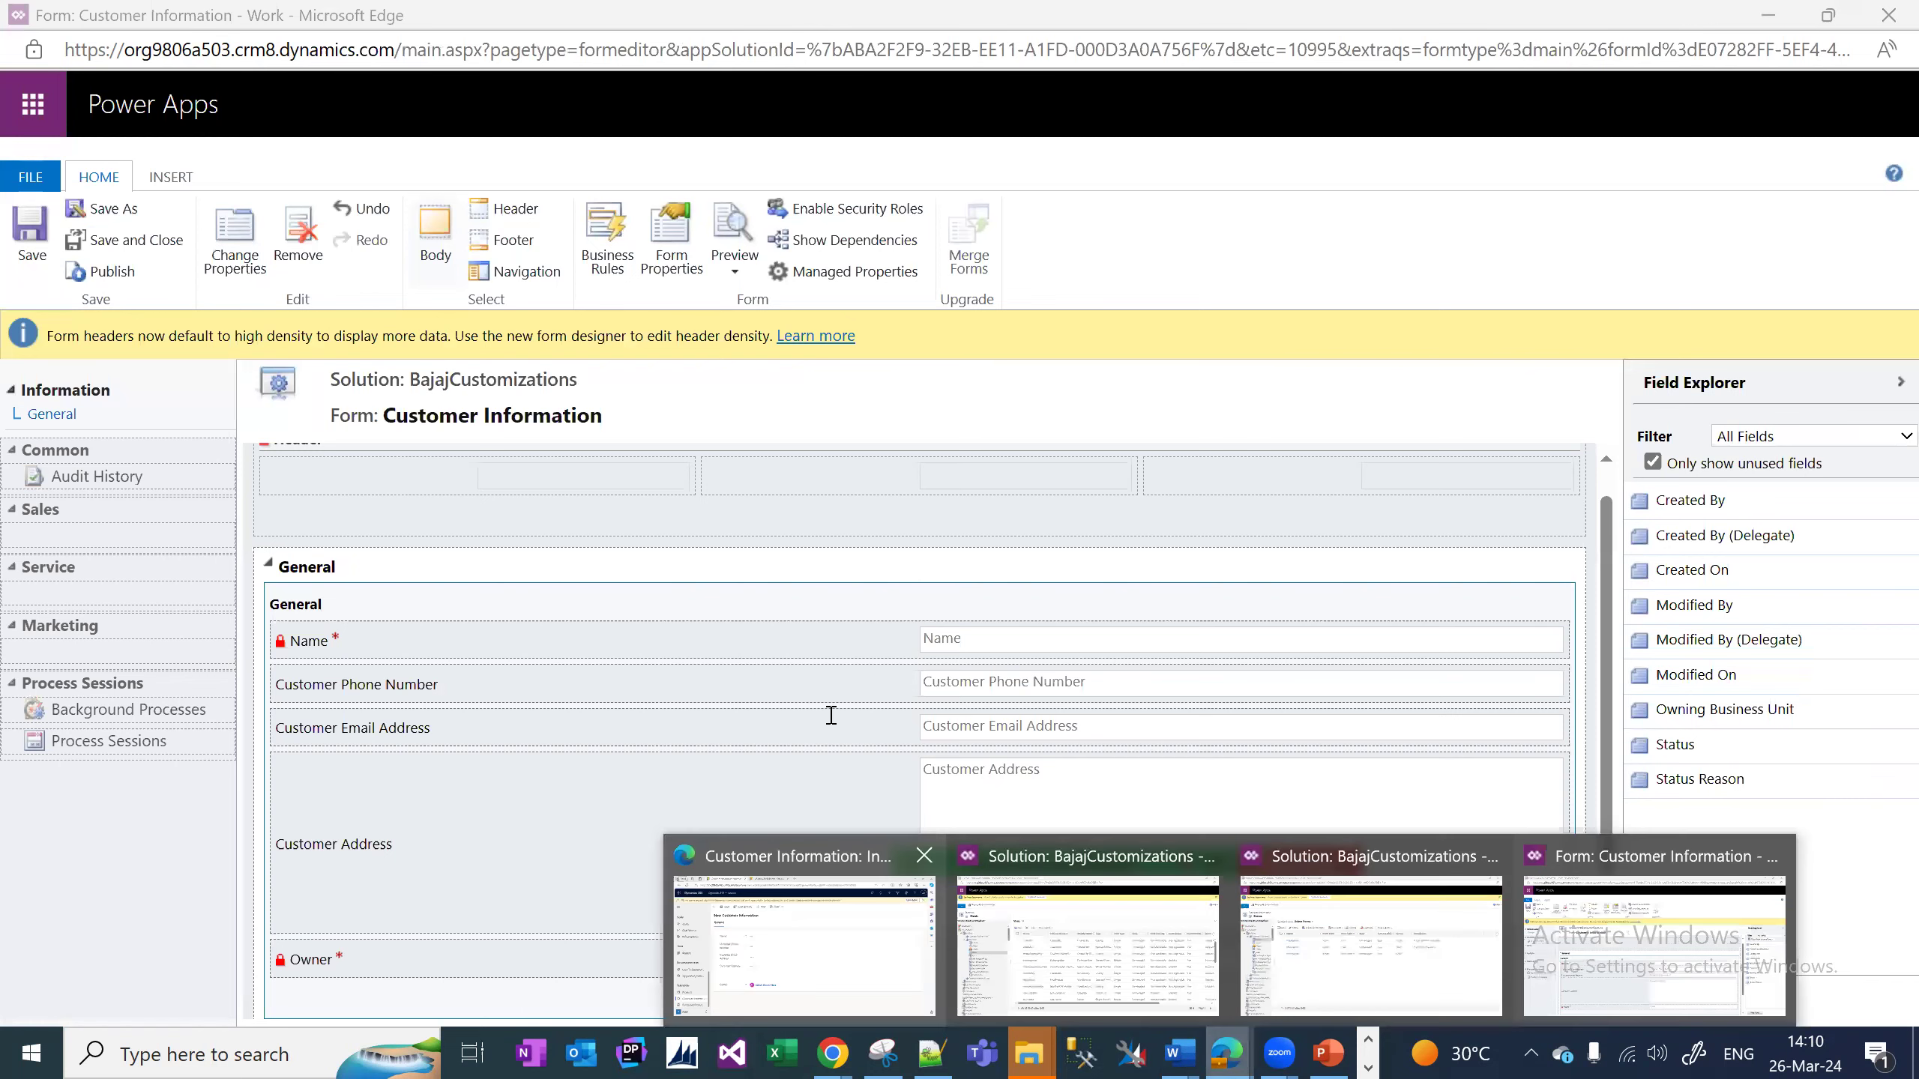
click(830, 716)
key(F5)
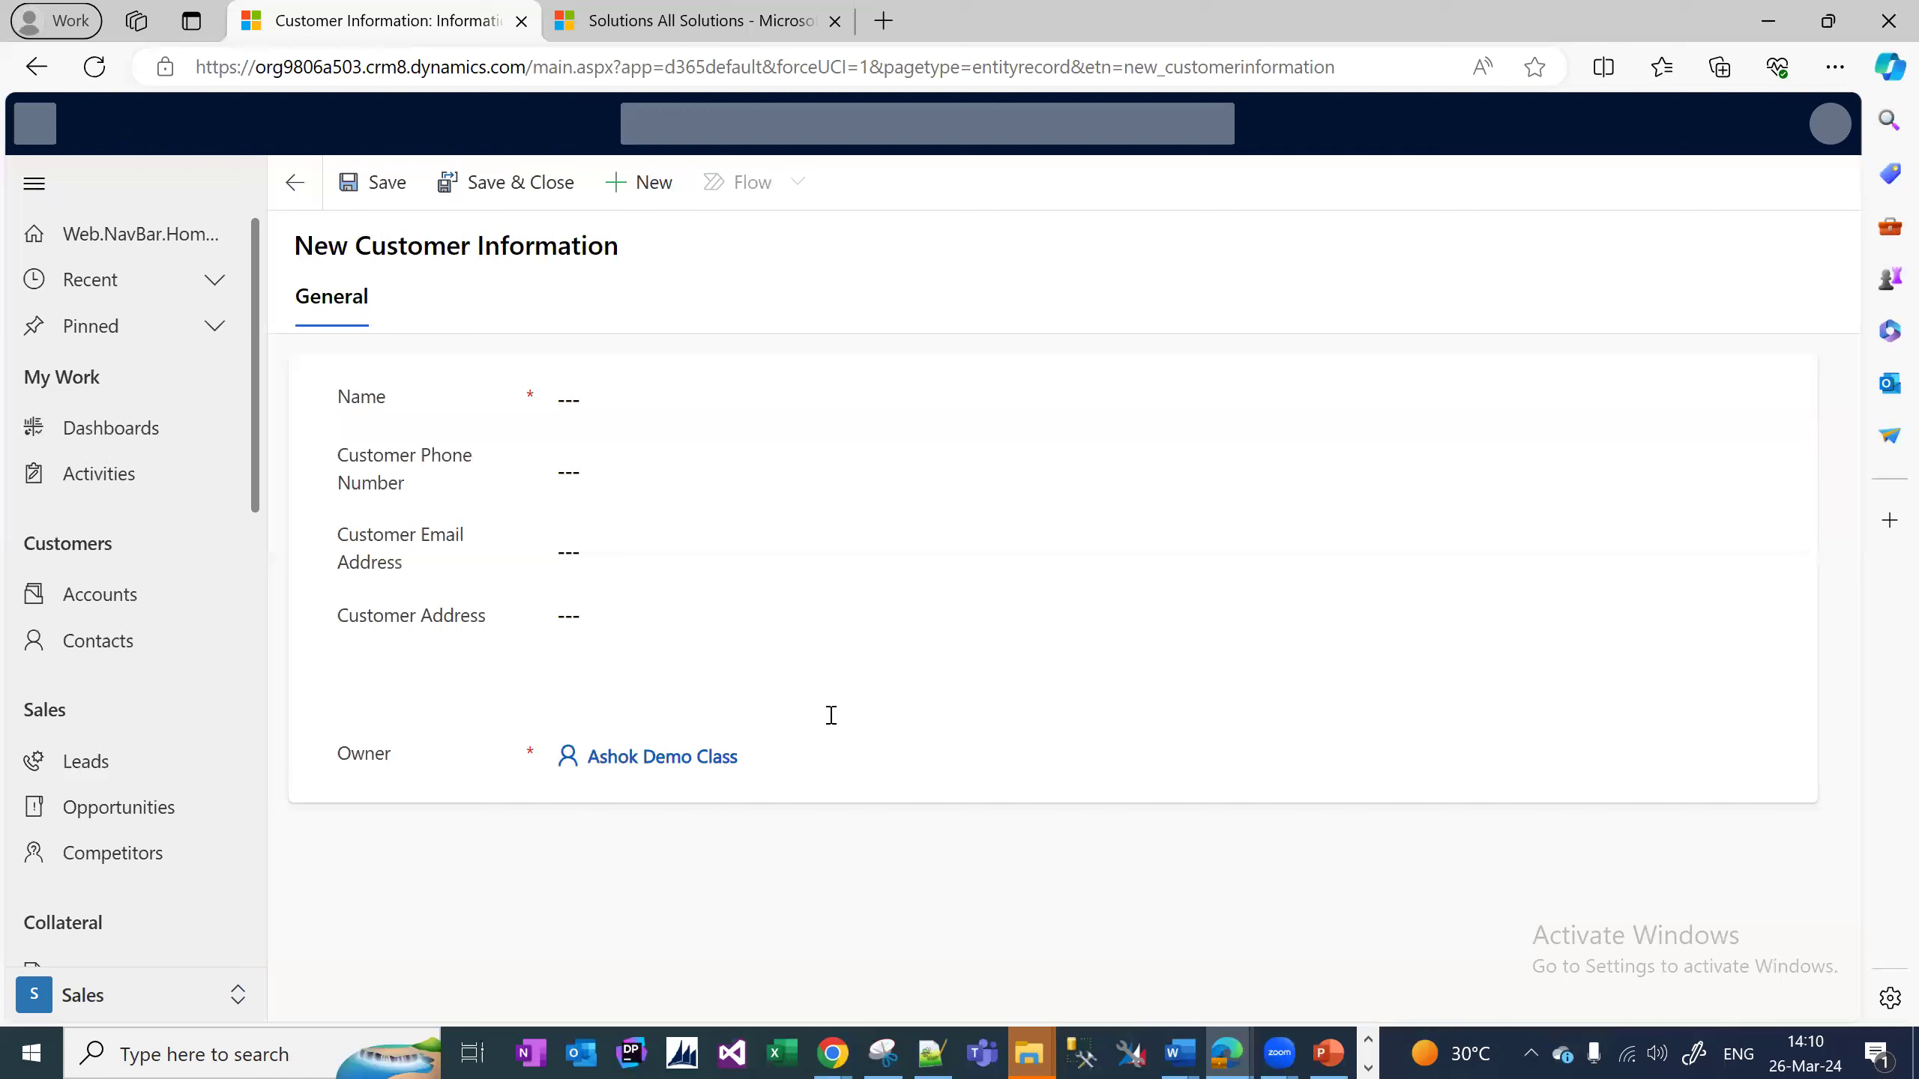
click(604, 531)
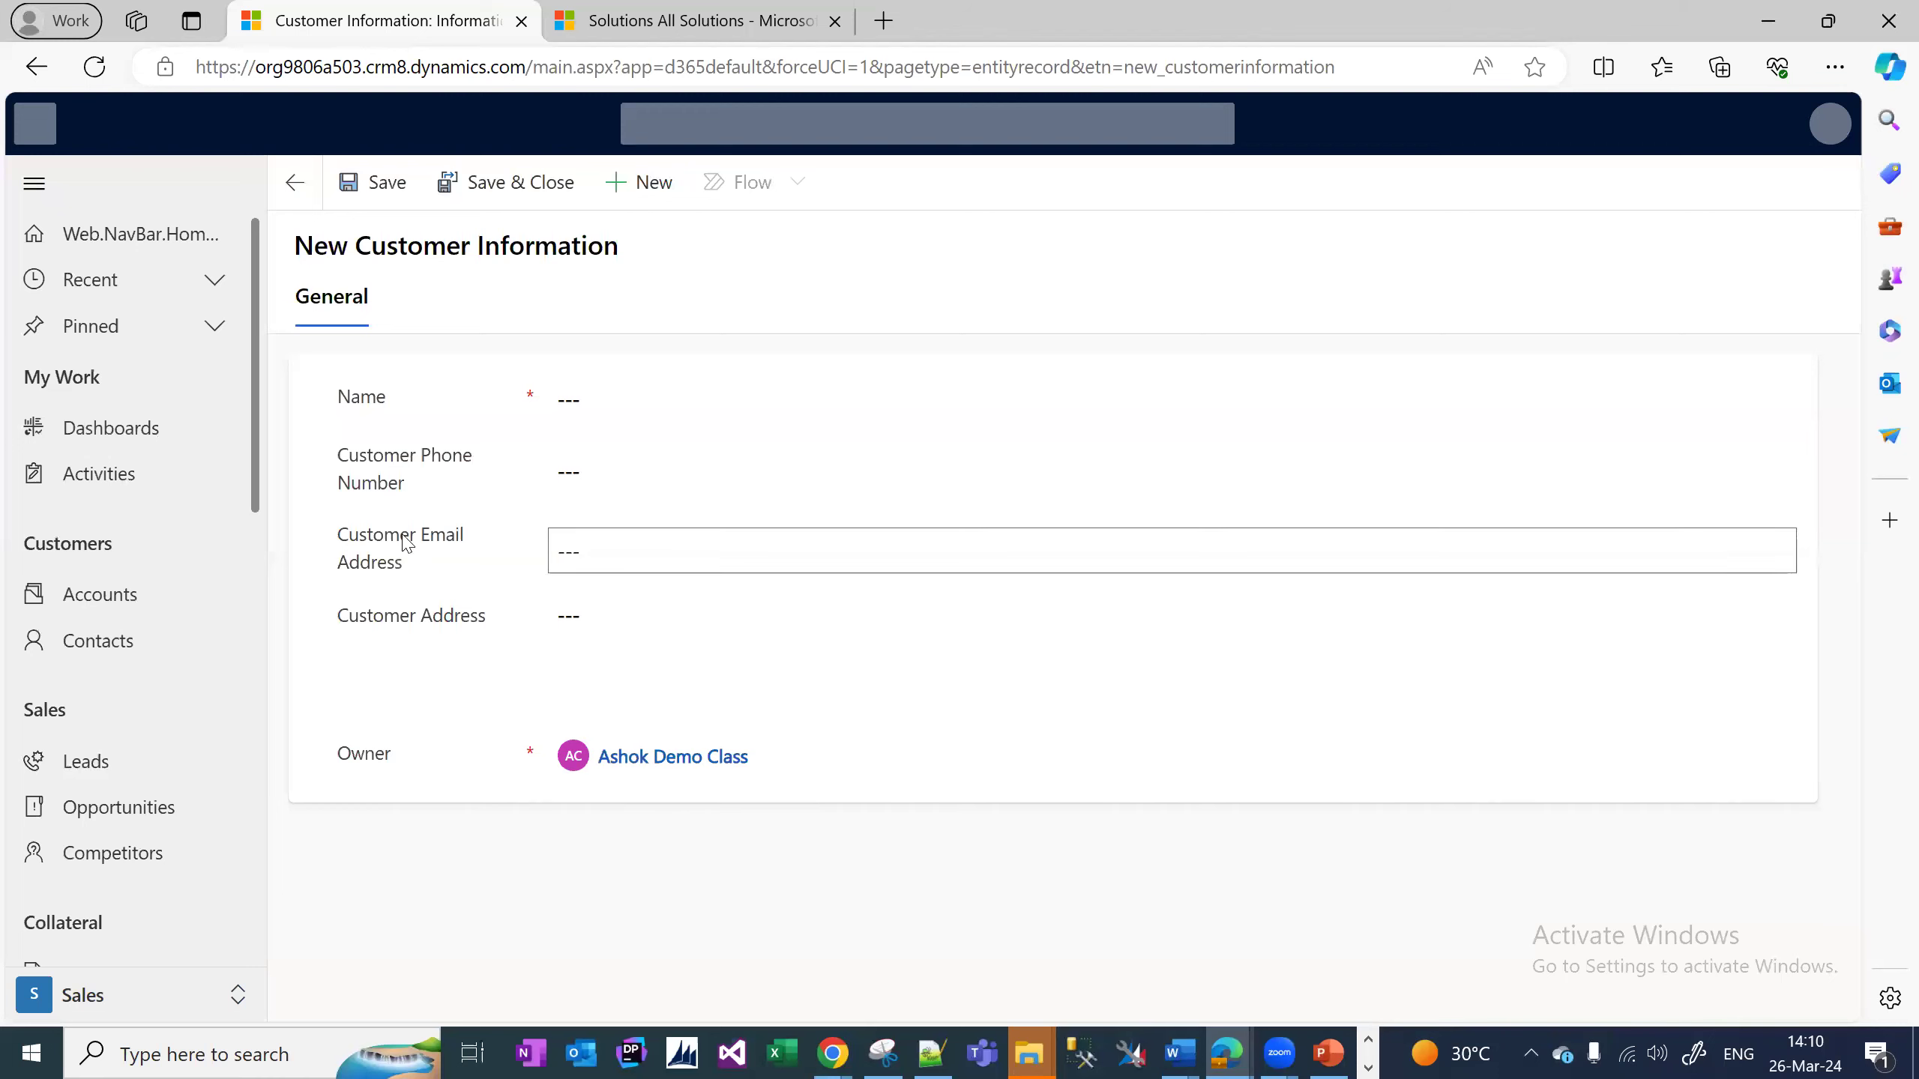
key(shift+Tab)
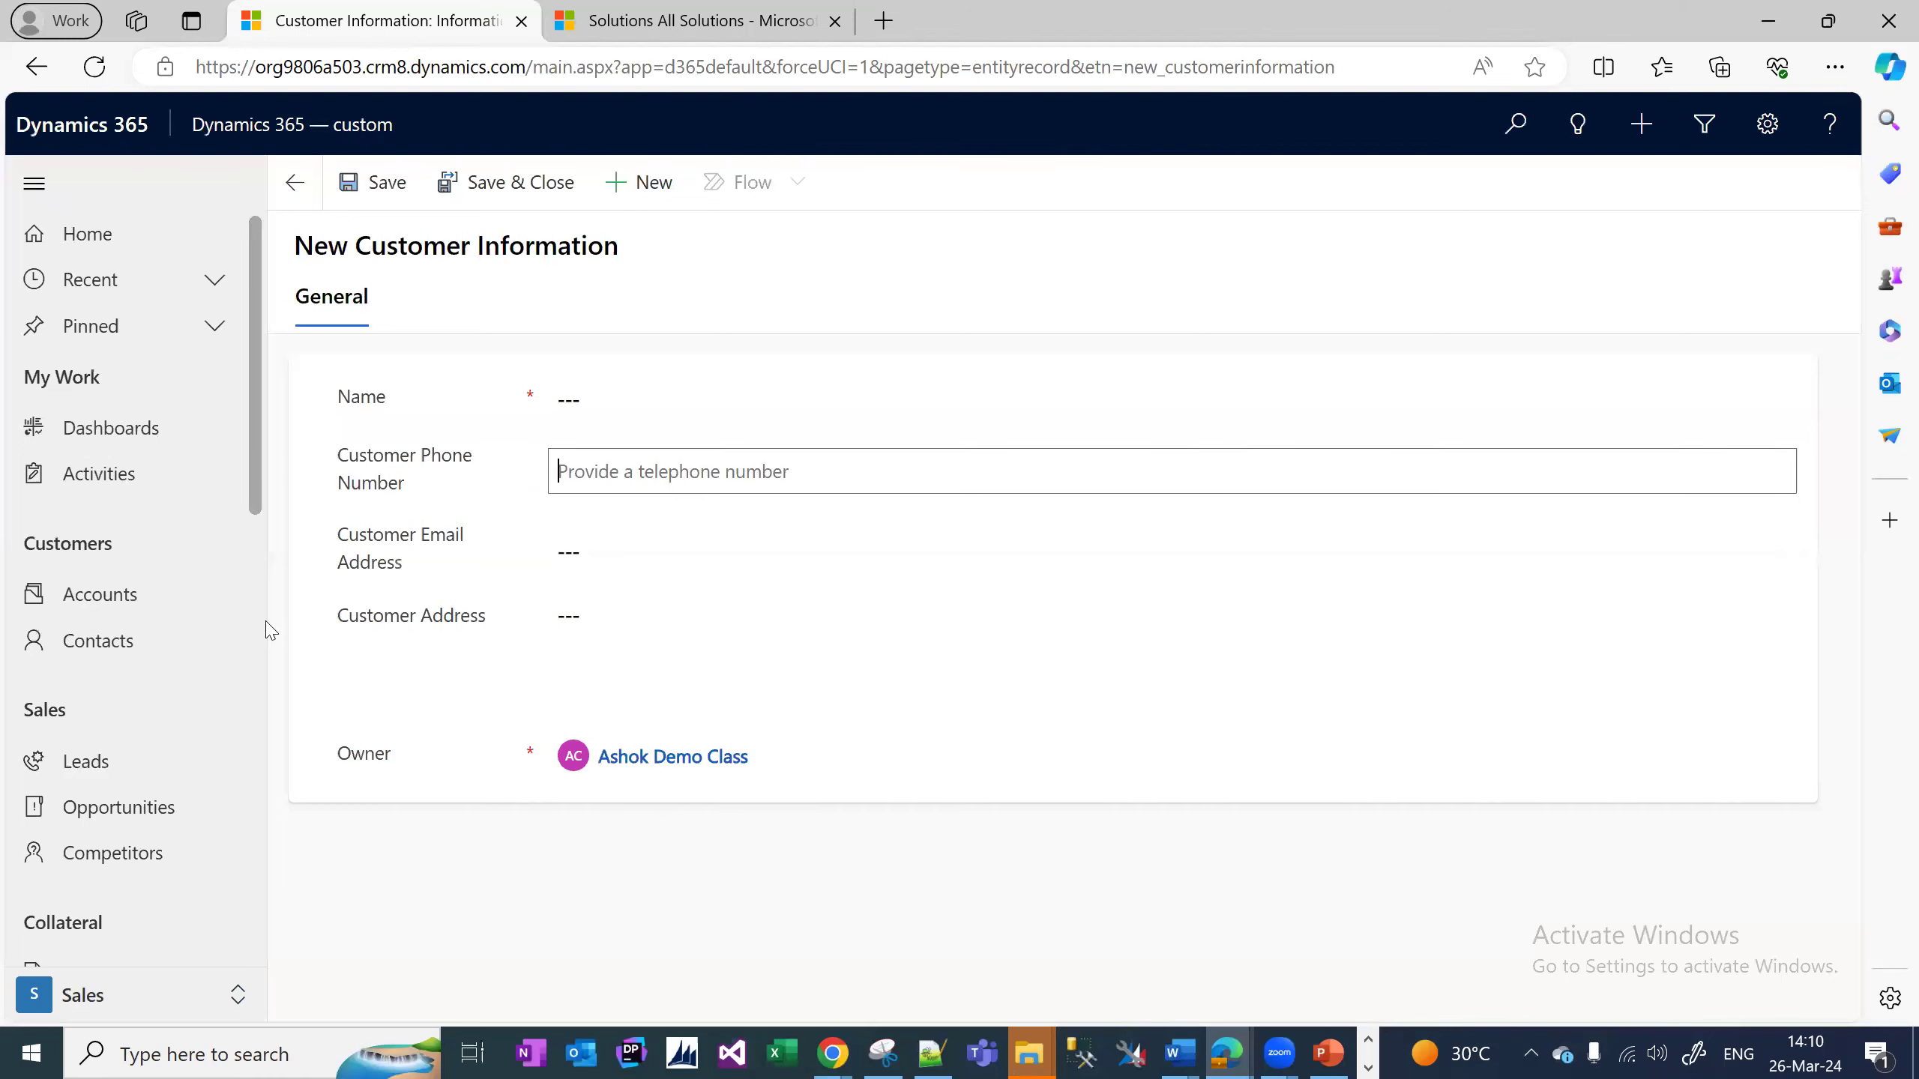
scroll(270, 630, down, 3)
scroll(136, 681, down, 10)
Start a new Customer Information record and try its Name, Email, Address and Phone fields.
click(142, 898)
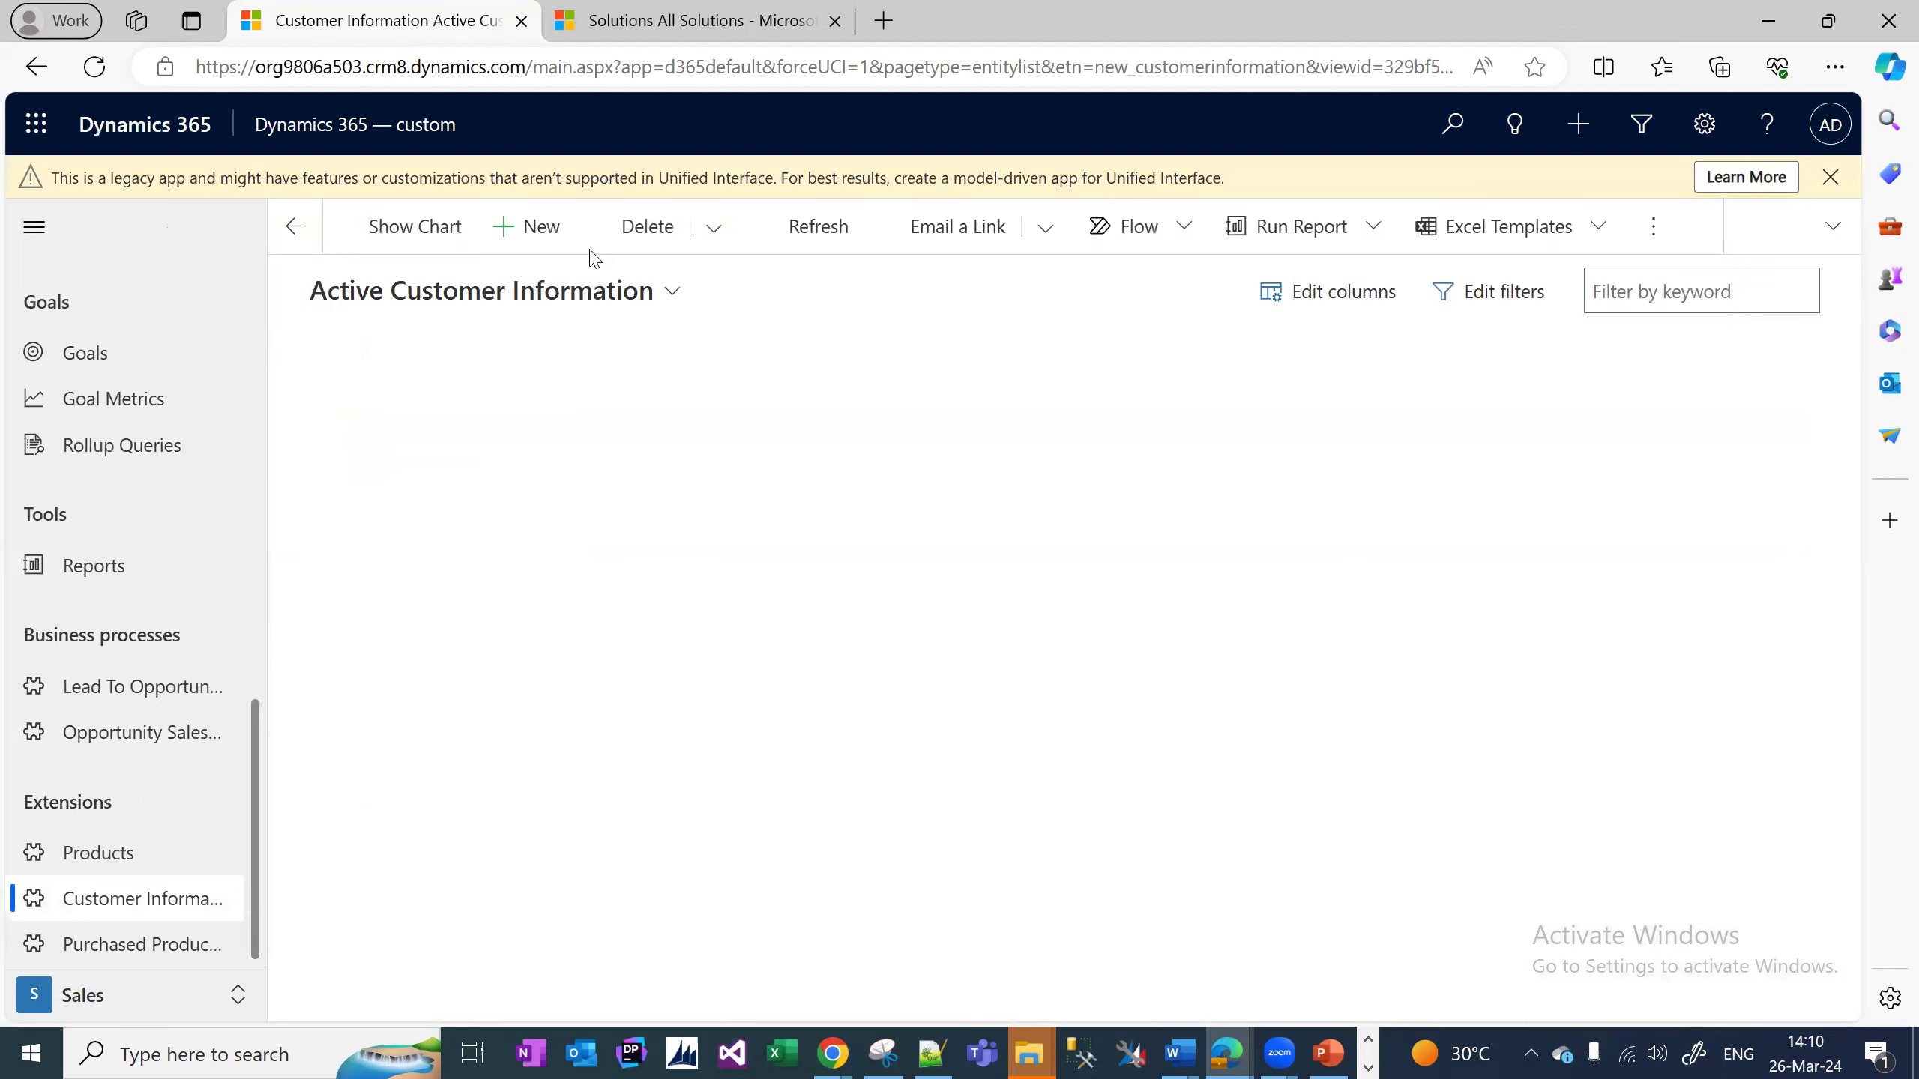
click(541, 227)
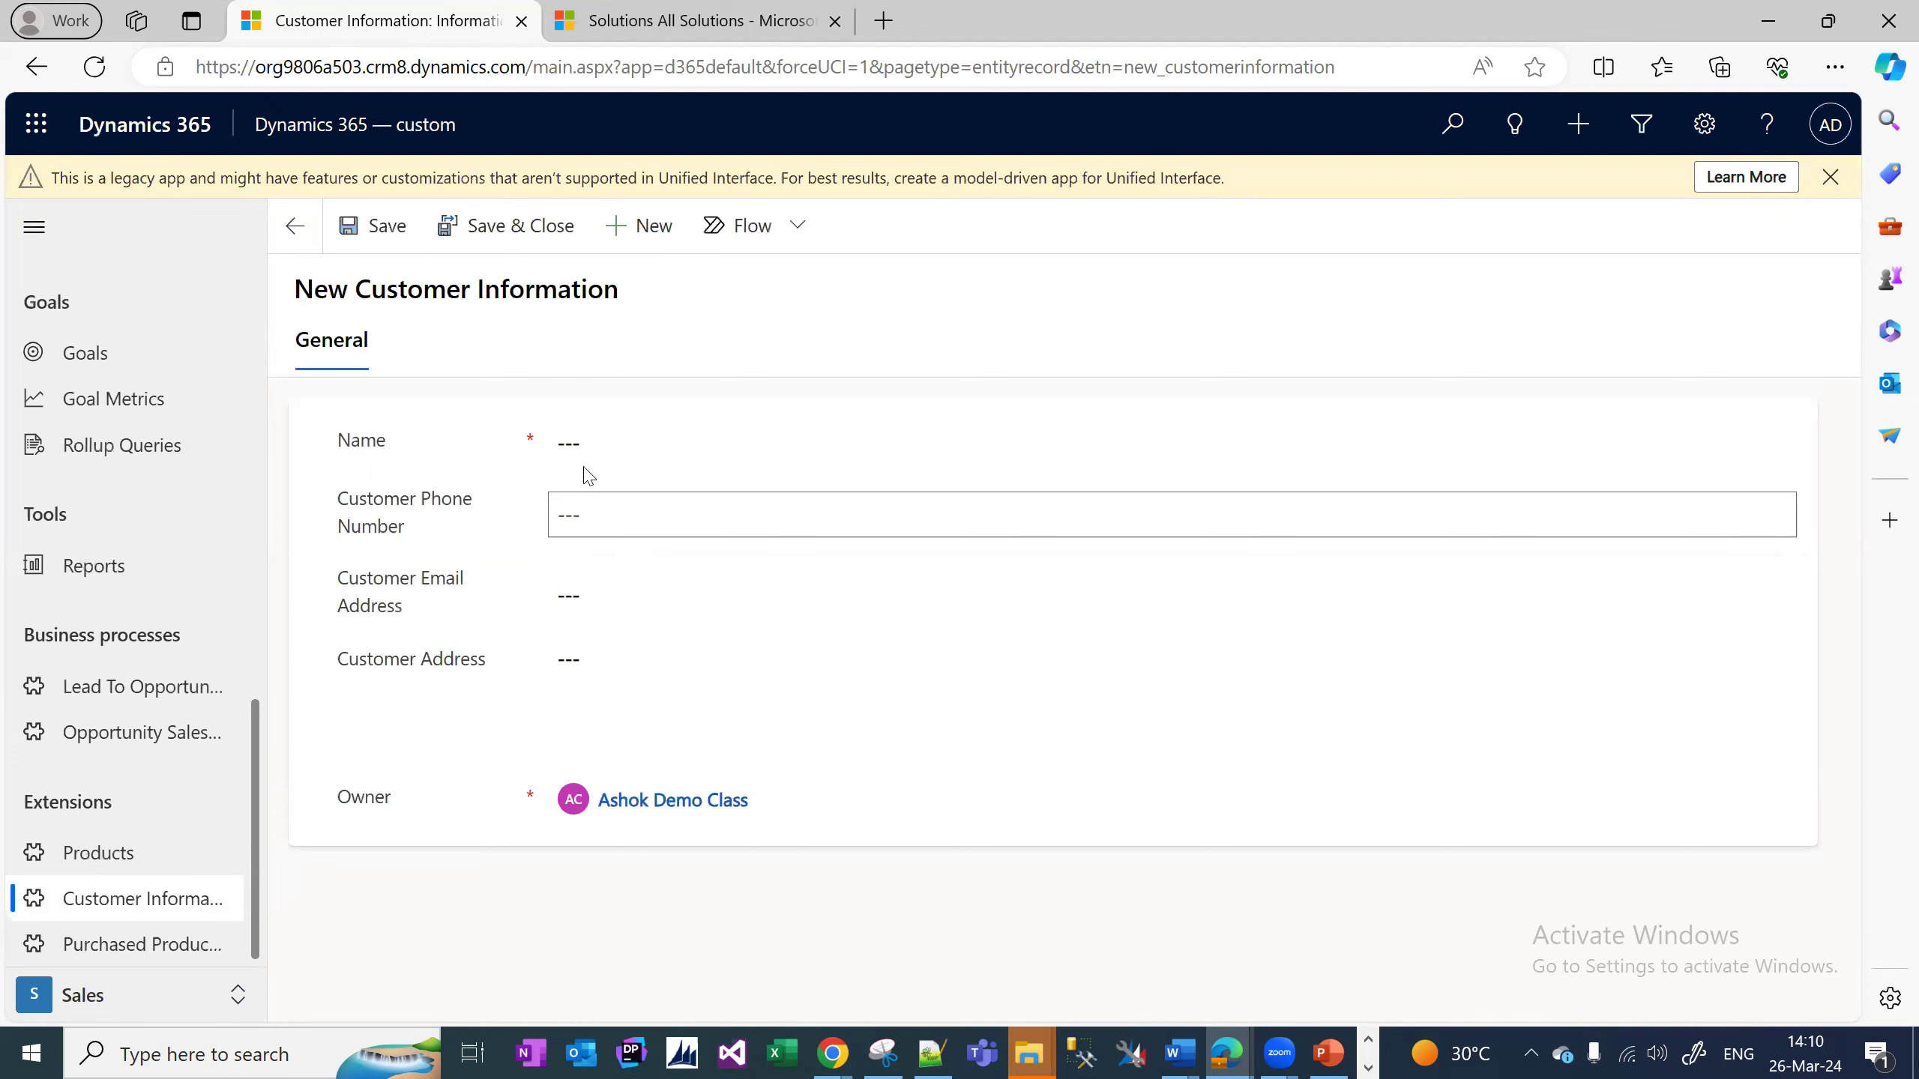
click(585, 449)
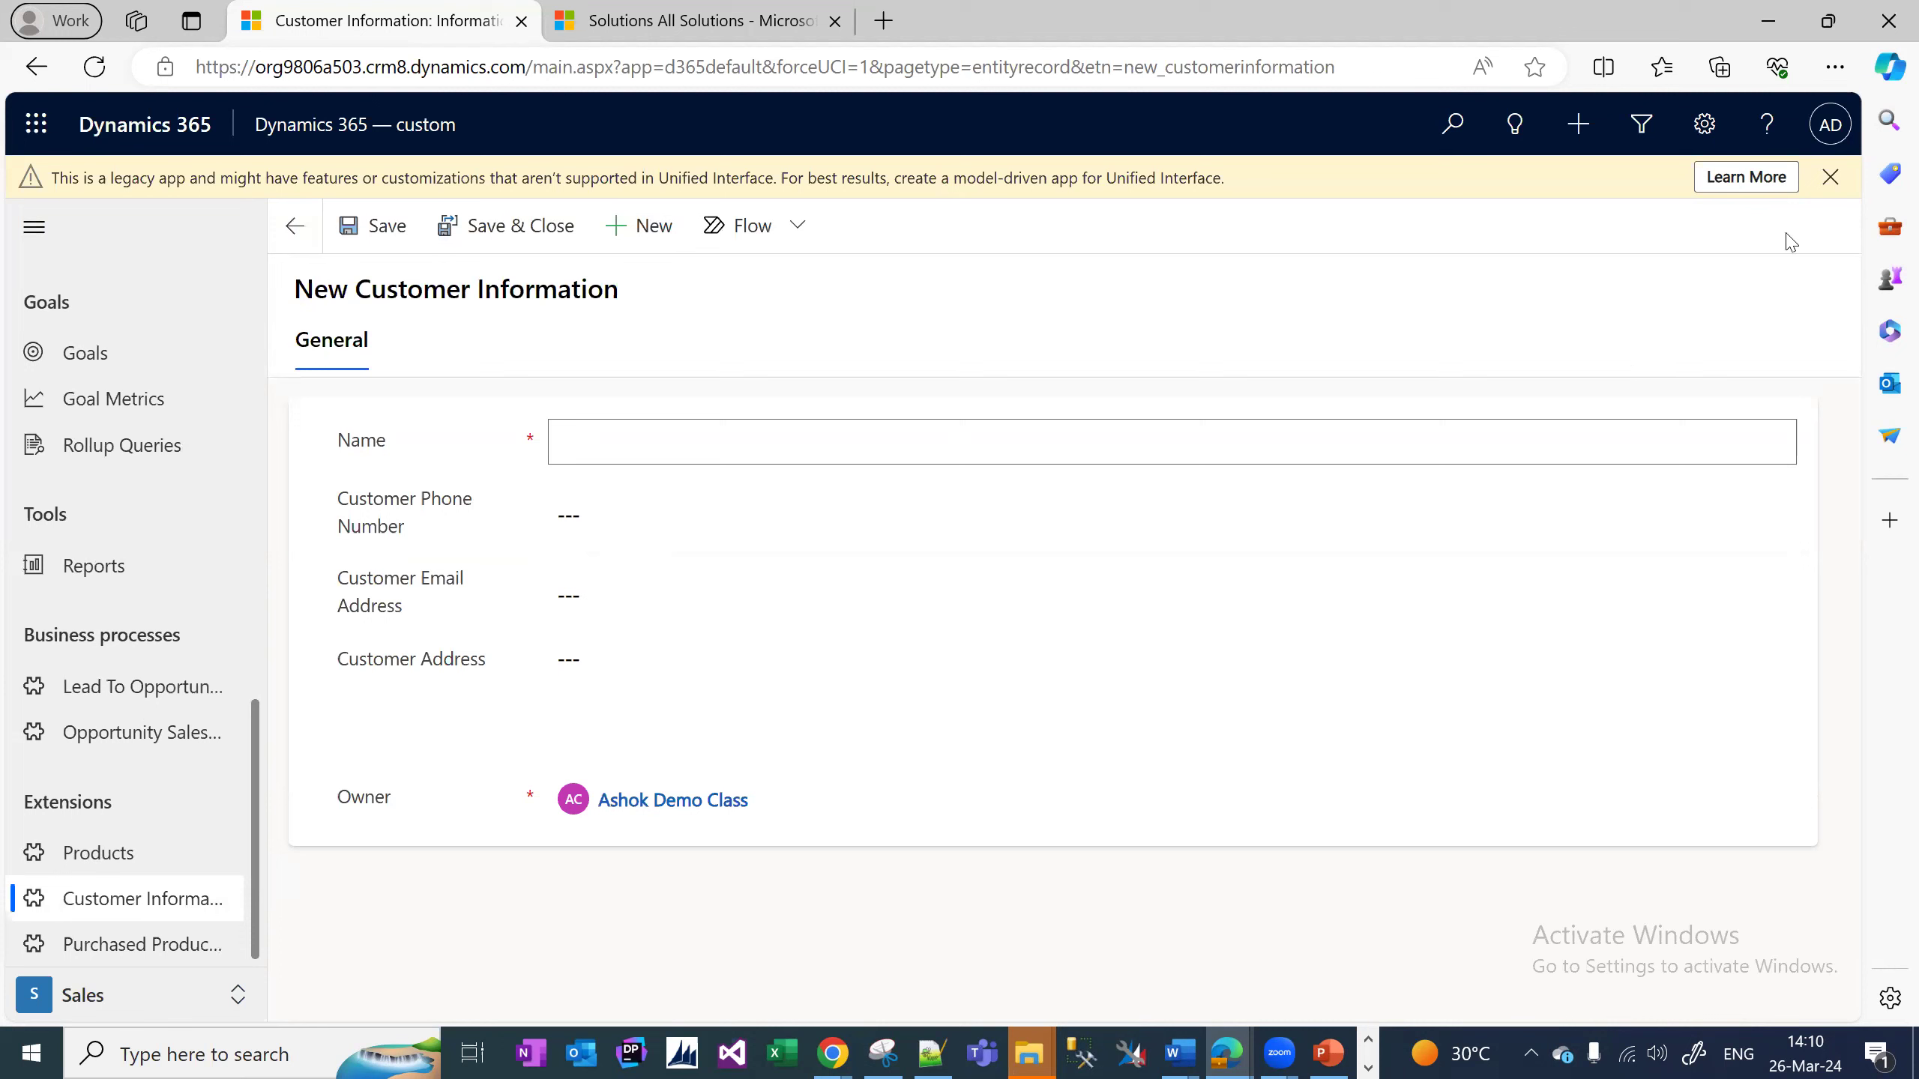
click(1828, 181)
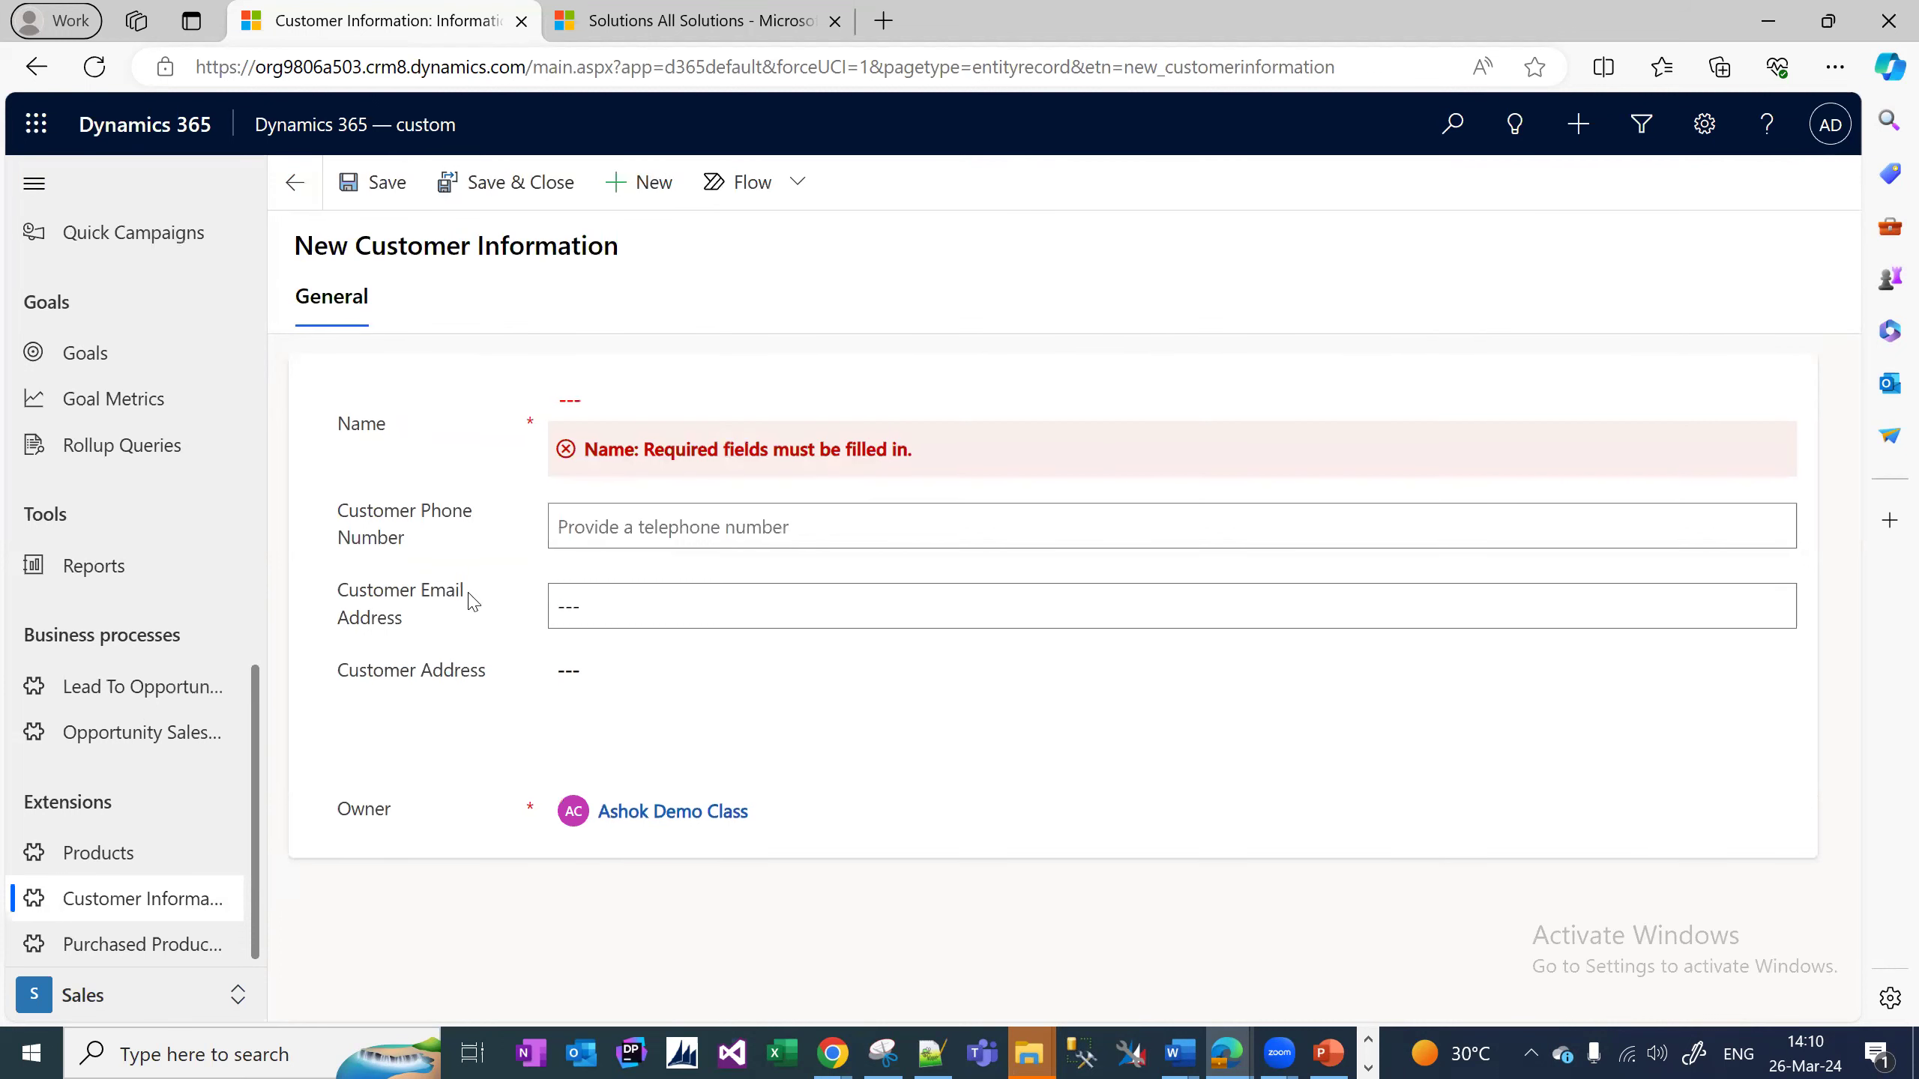
click(551, 605)
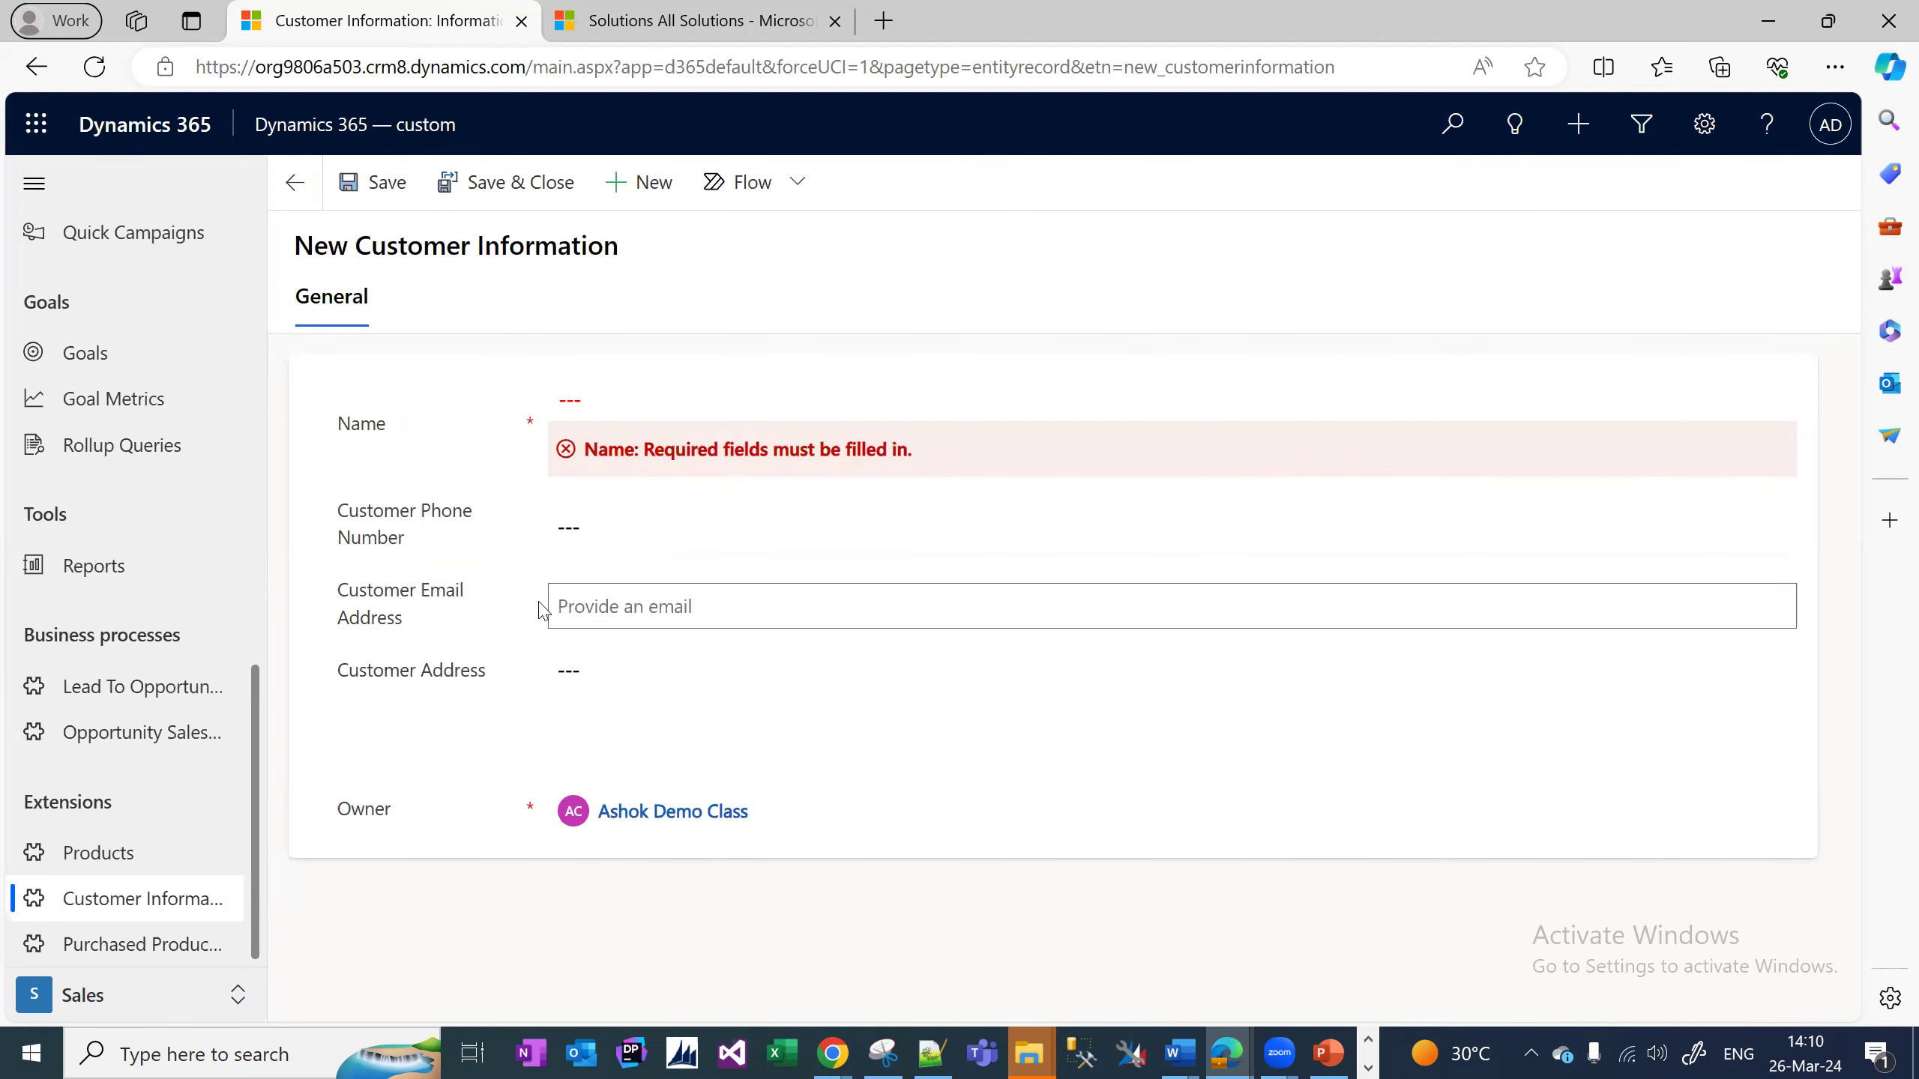
click(747, 692)
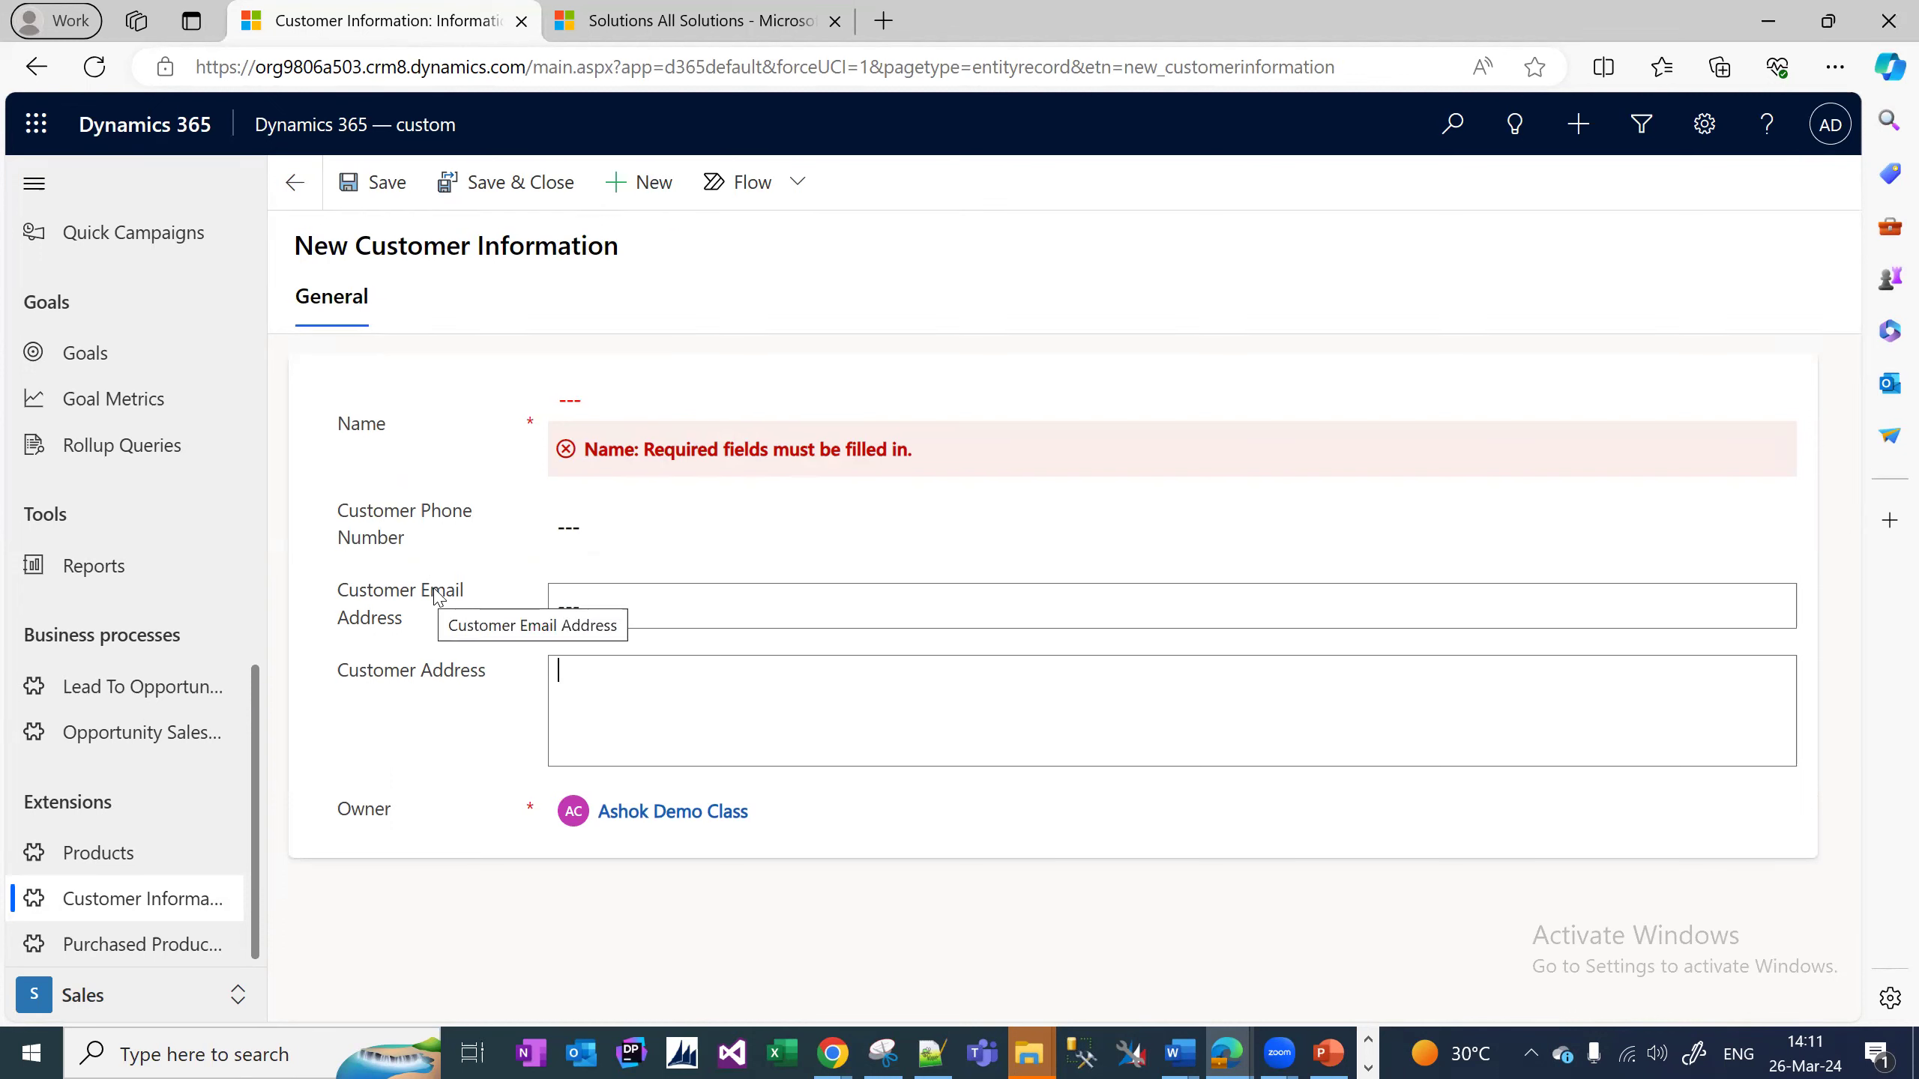
click(635, 527)
click(600, 608)
click(589, 527)
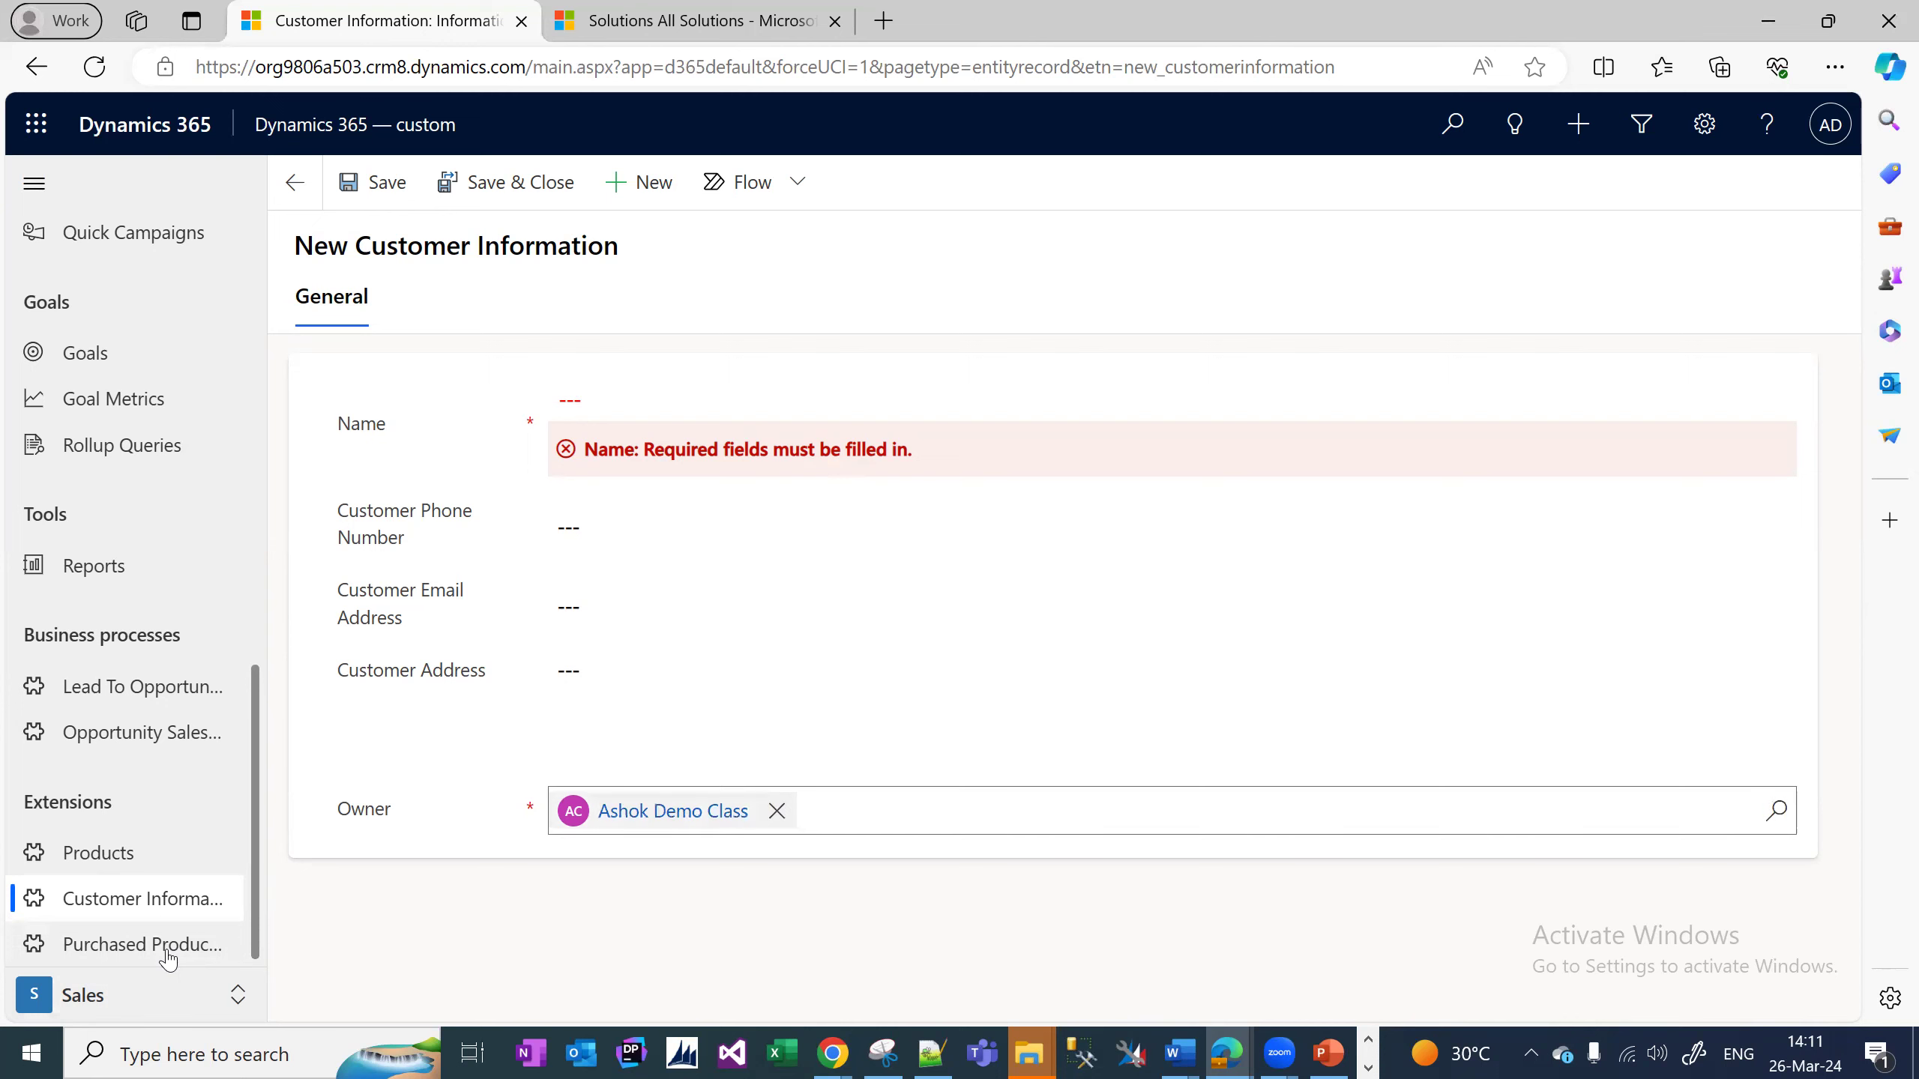
Append '- Lookup' to the Customer Name line under Purchased Products List in the notes.
click(933, 1053)
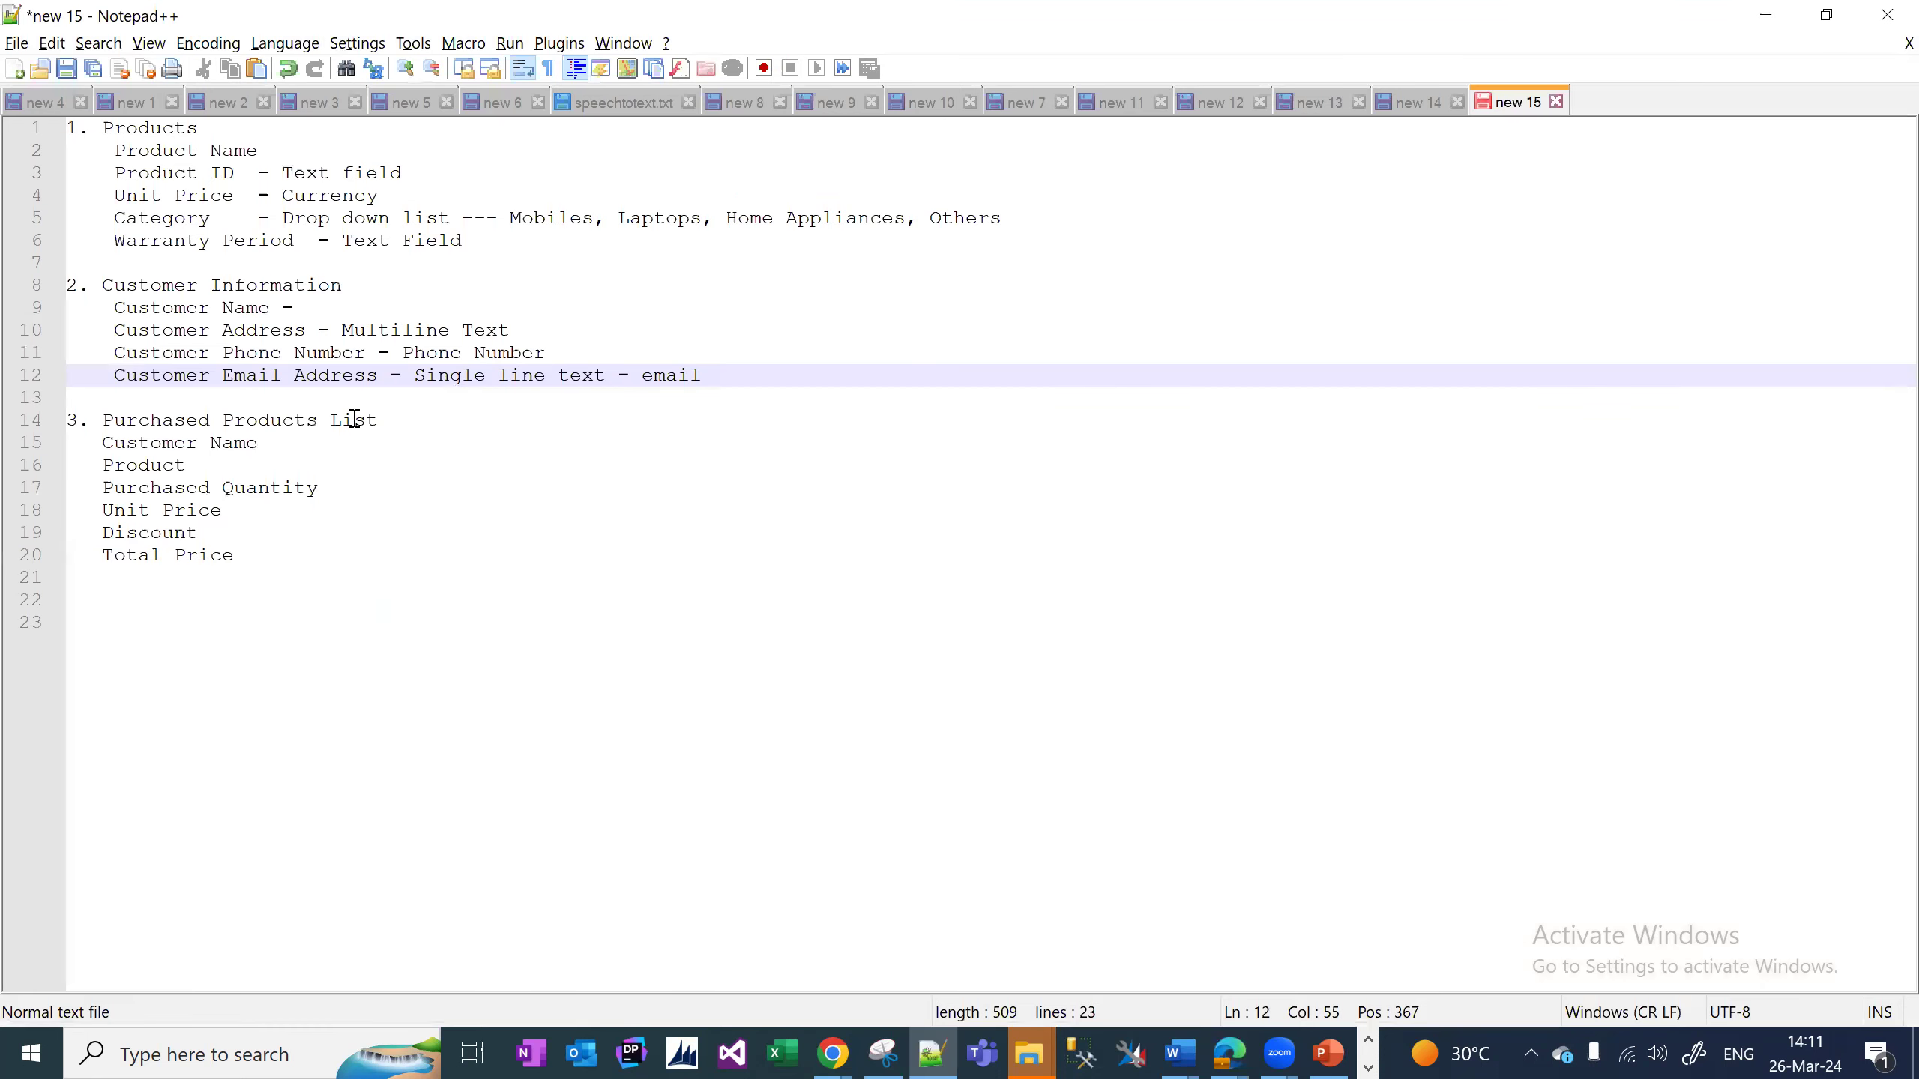
drag(383, 422, 115, 422)
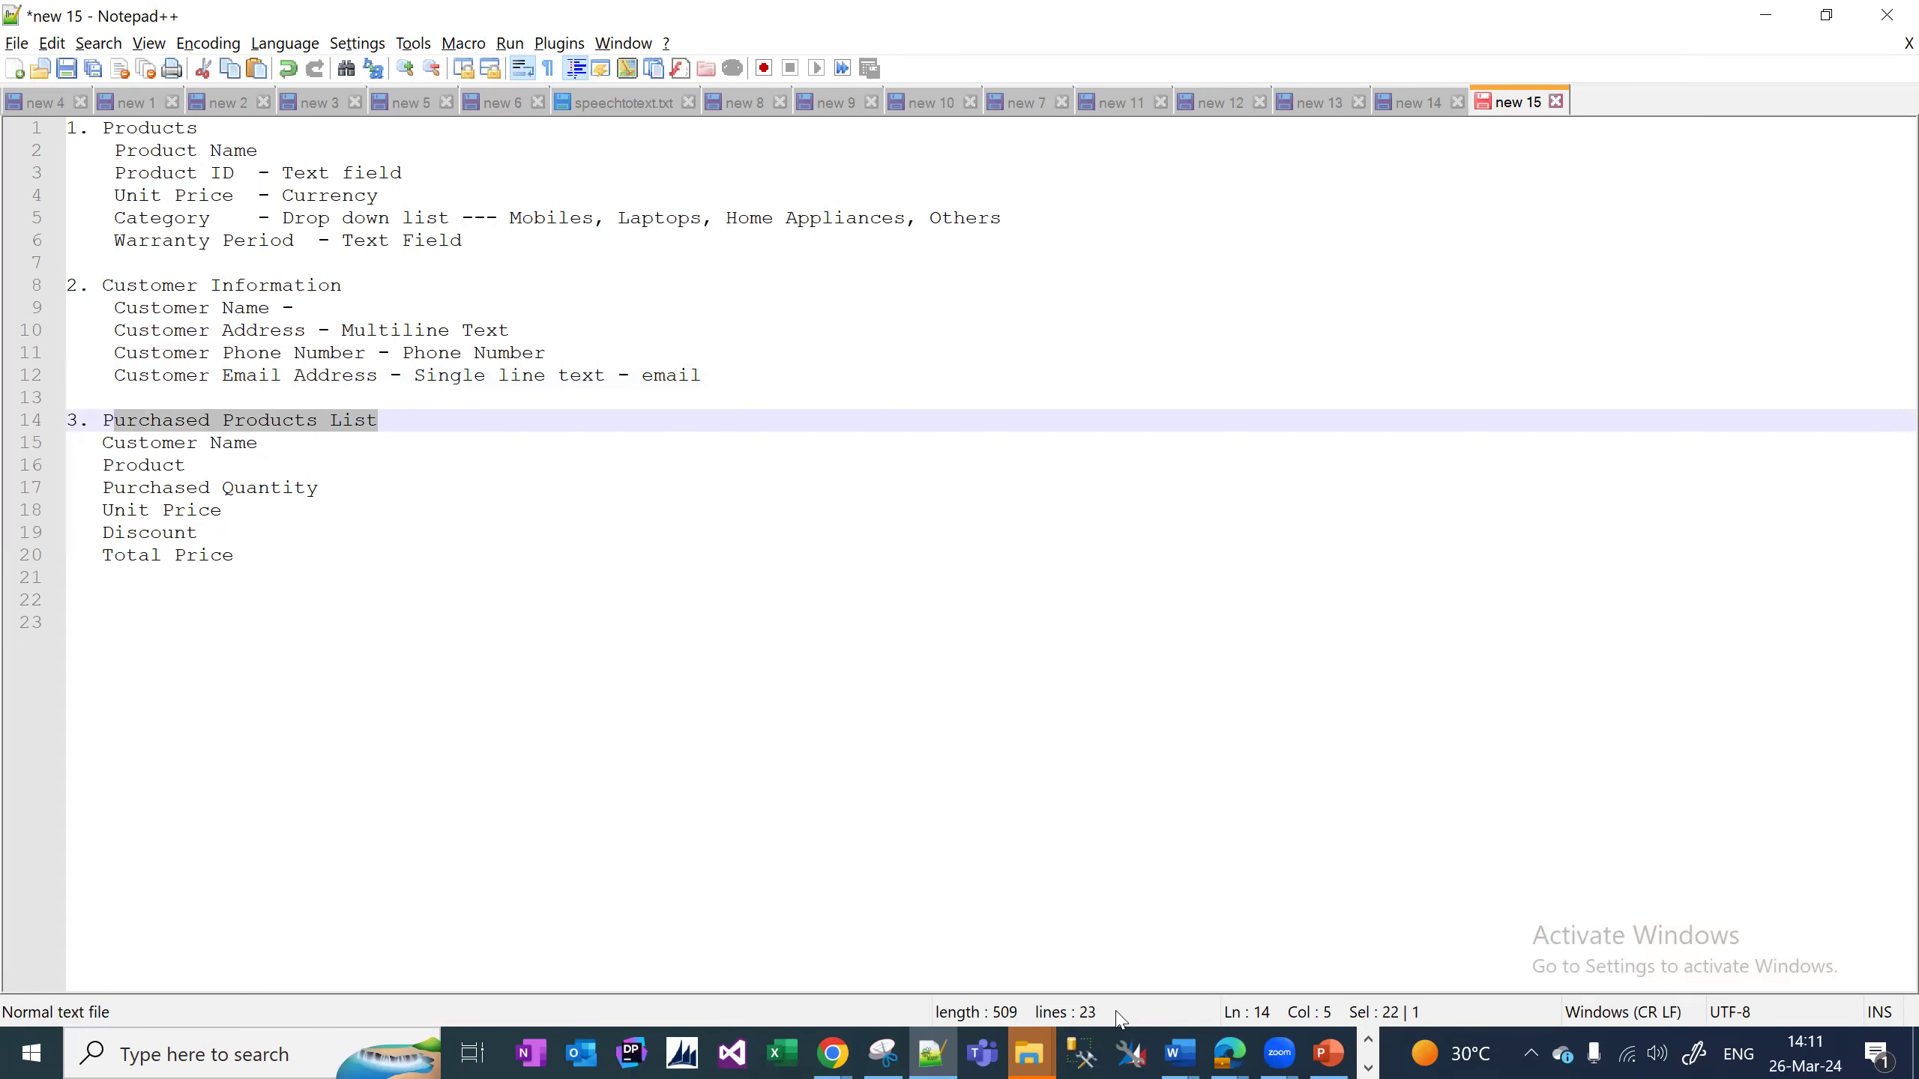
click(141, 444)
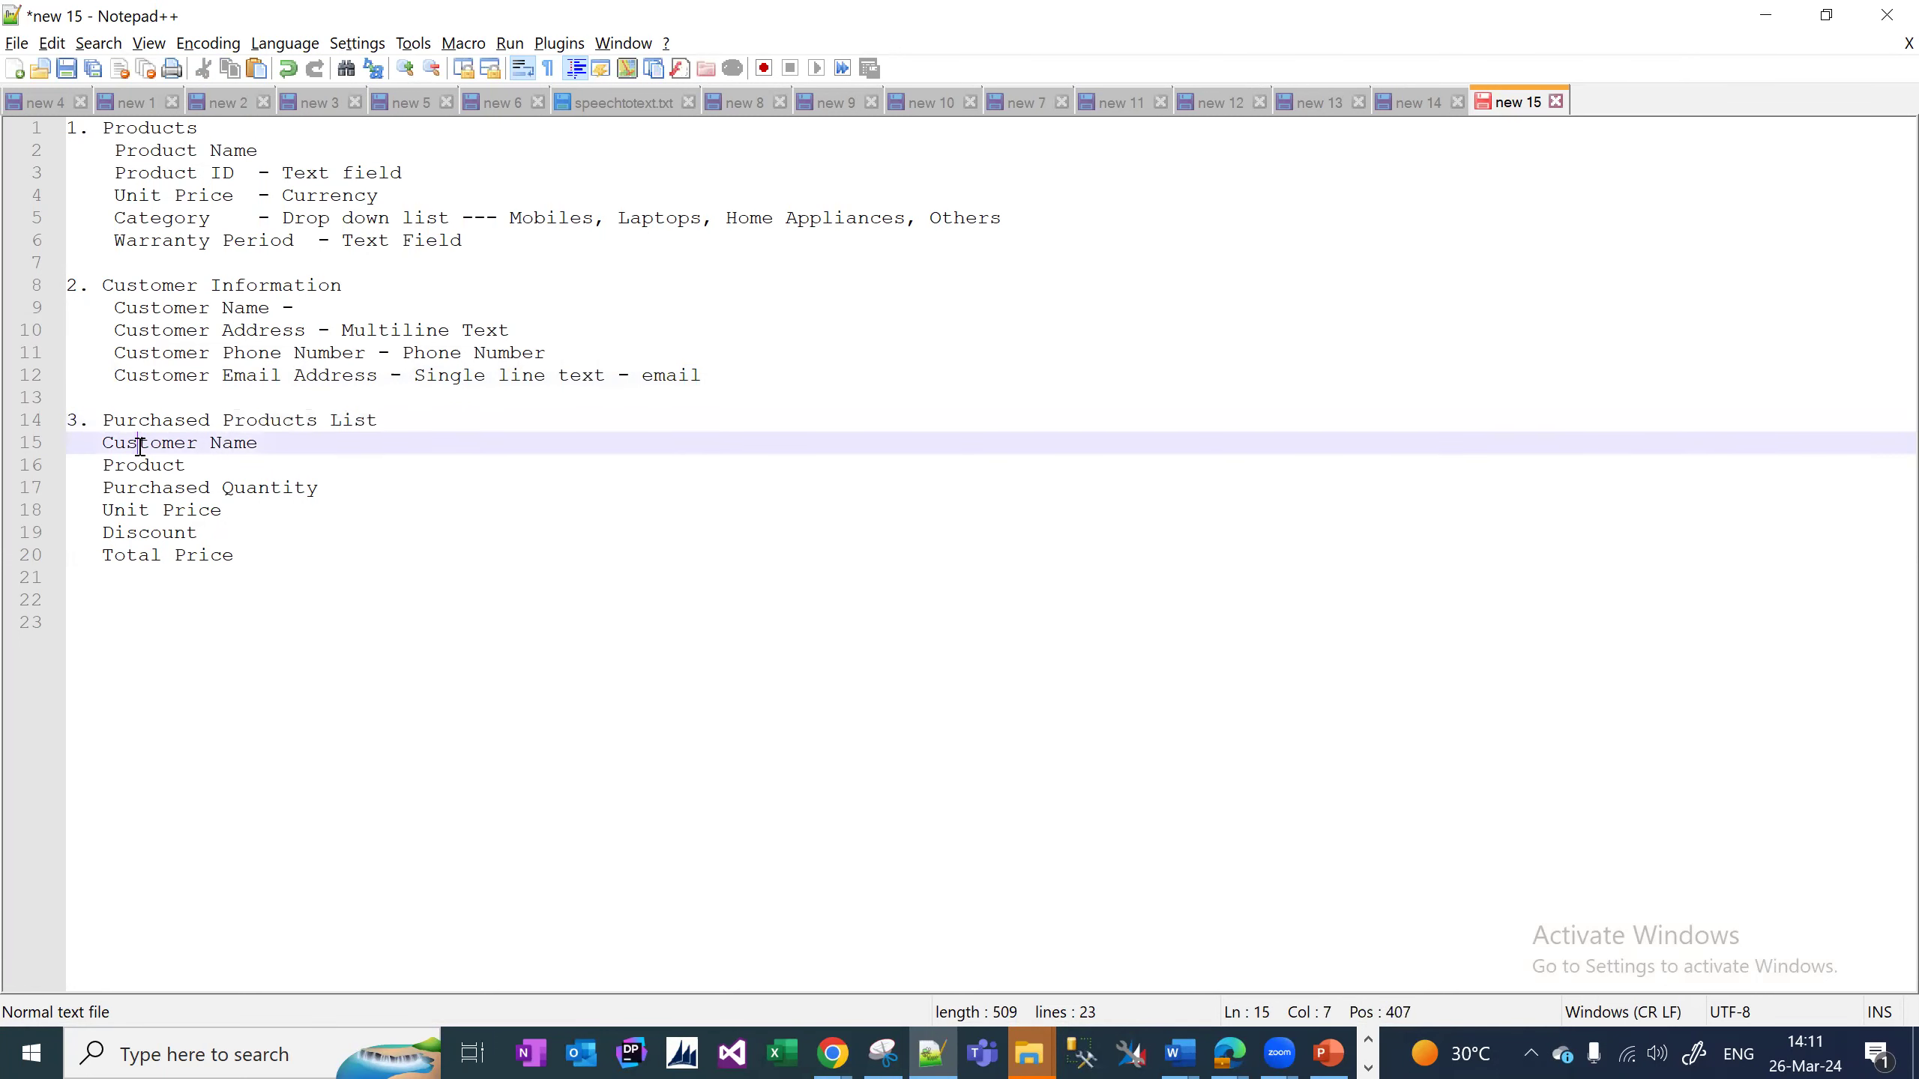
click(298, 436)
text(-)
drag(360, 285, 103, 291)
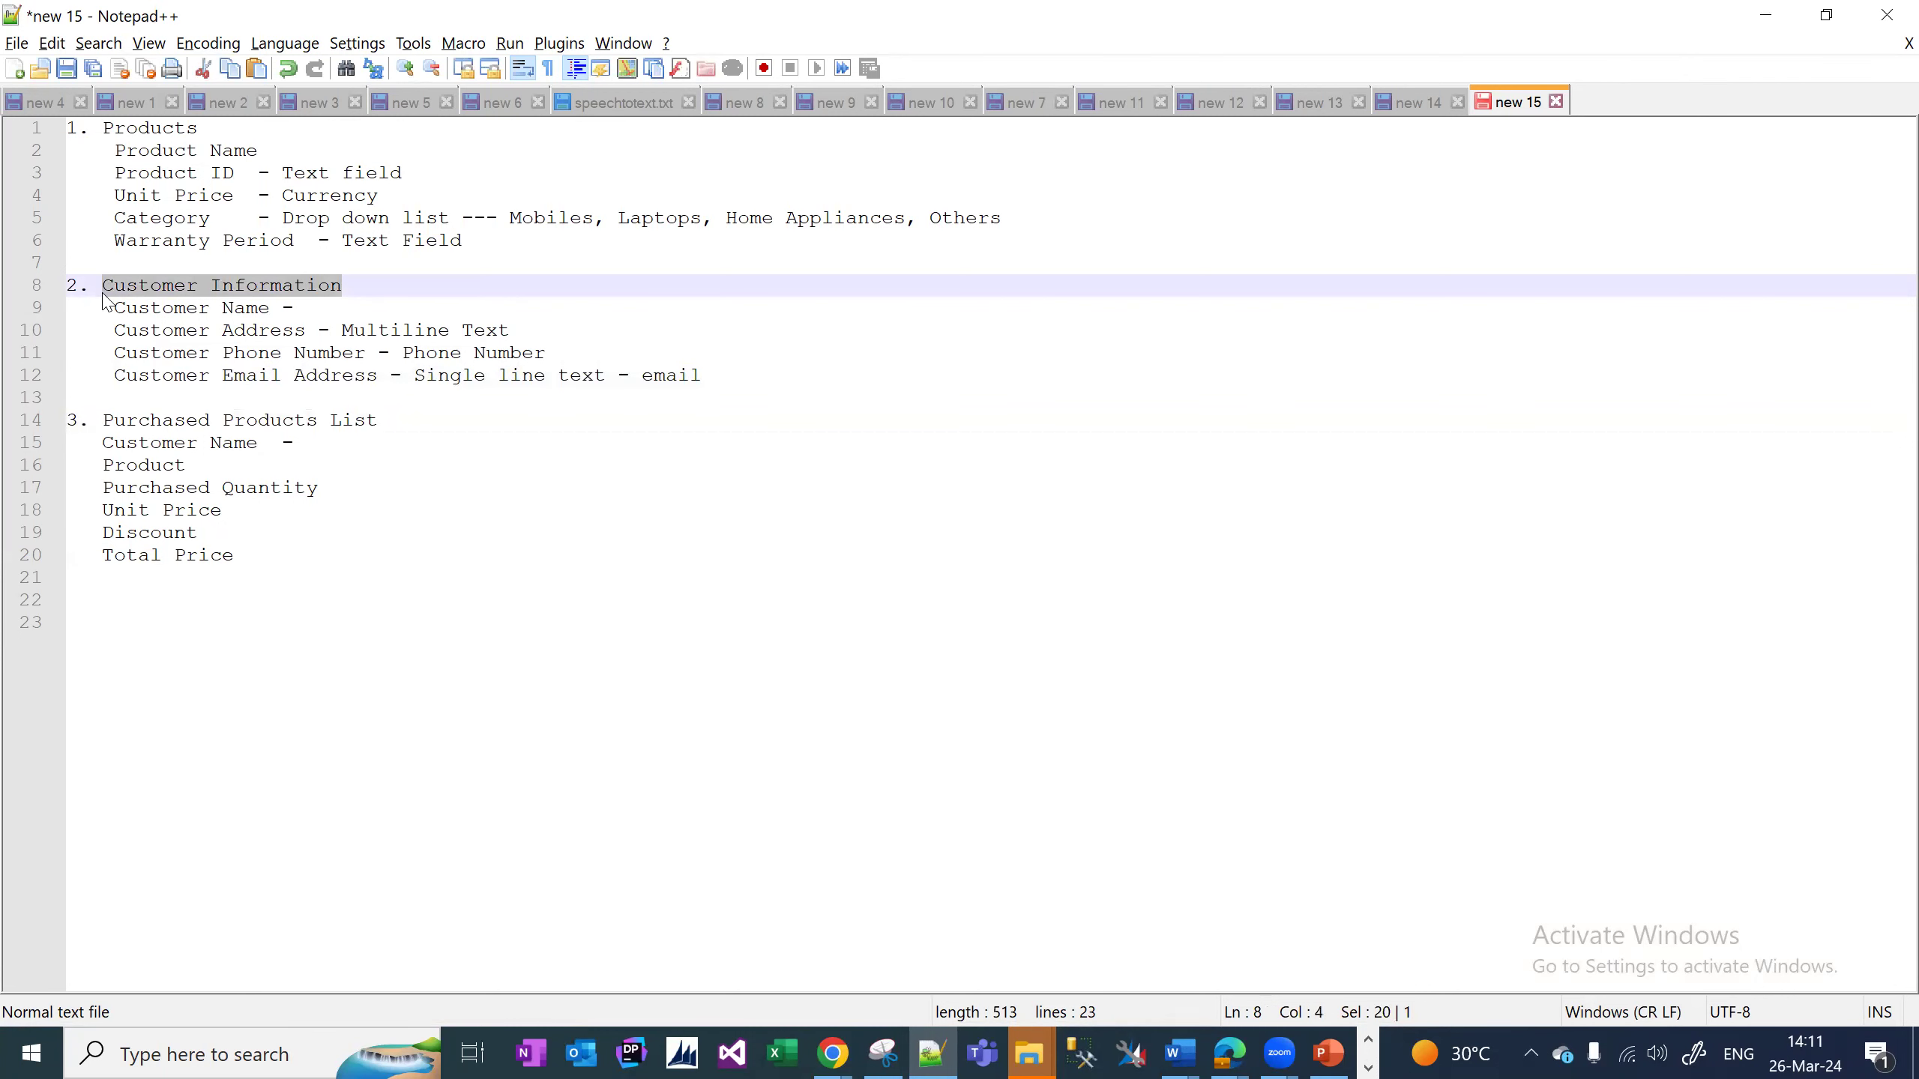
click(174, 287)
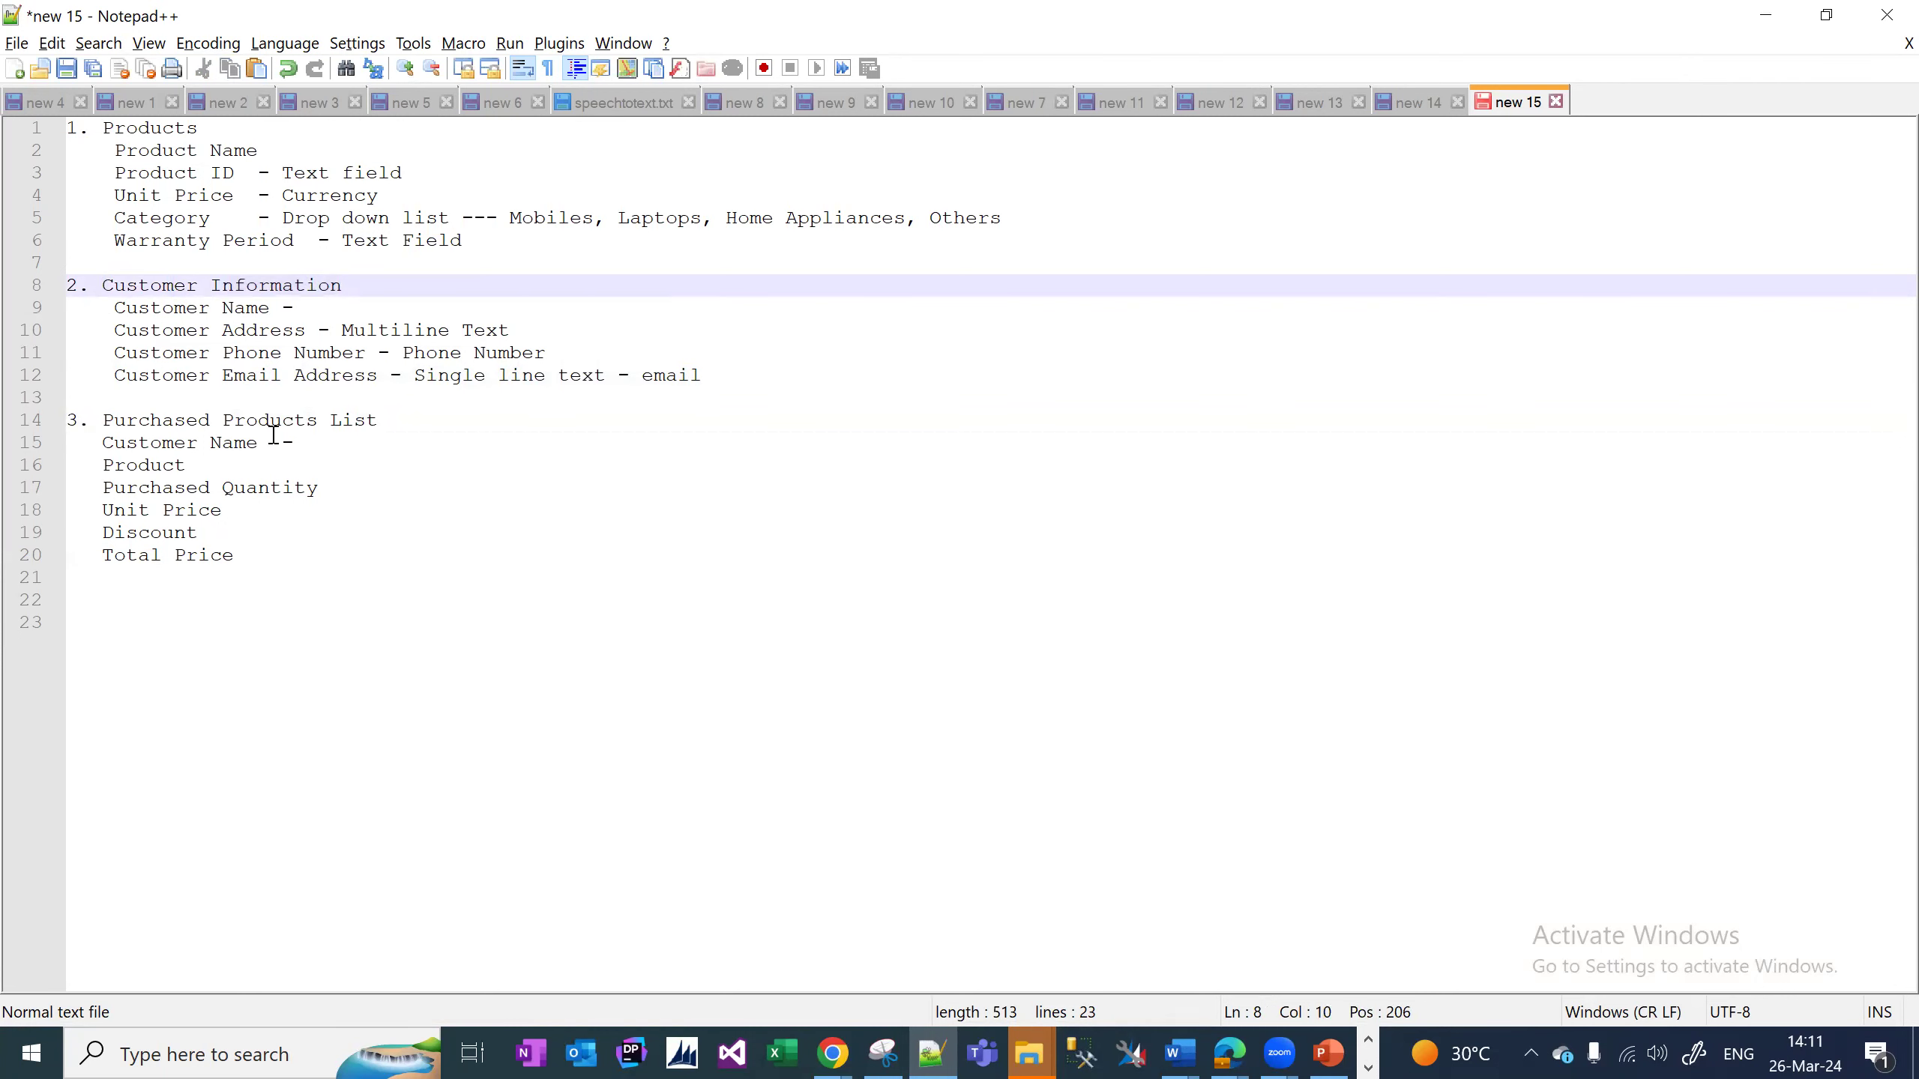
click(306, 439)
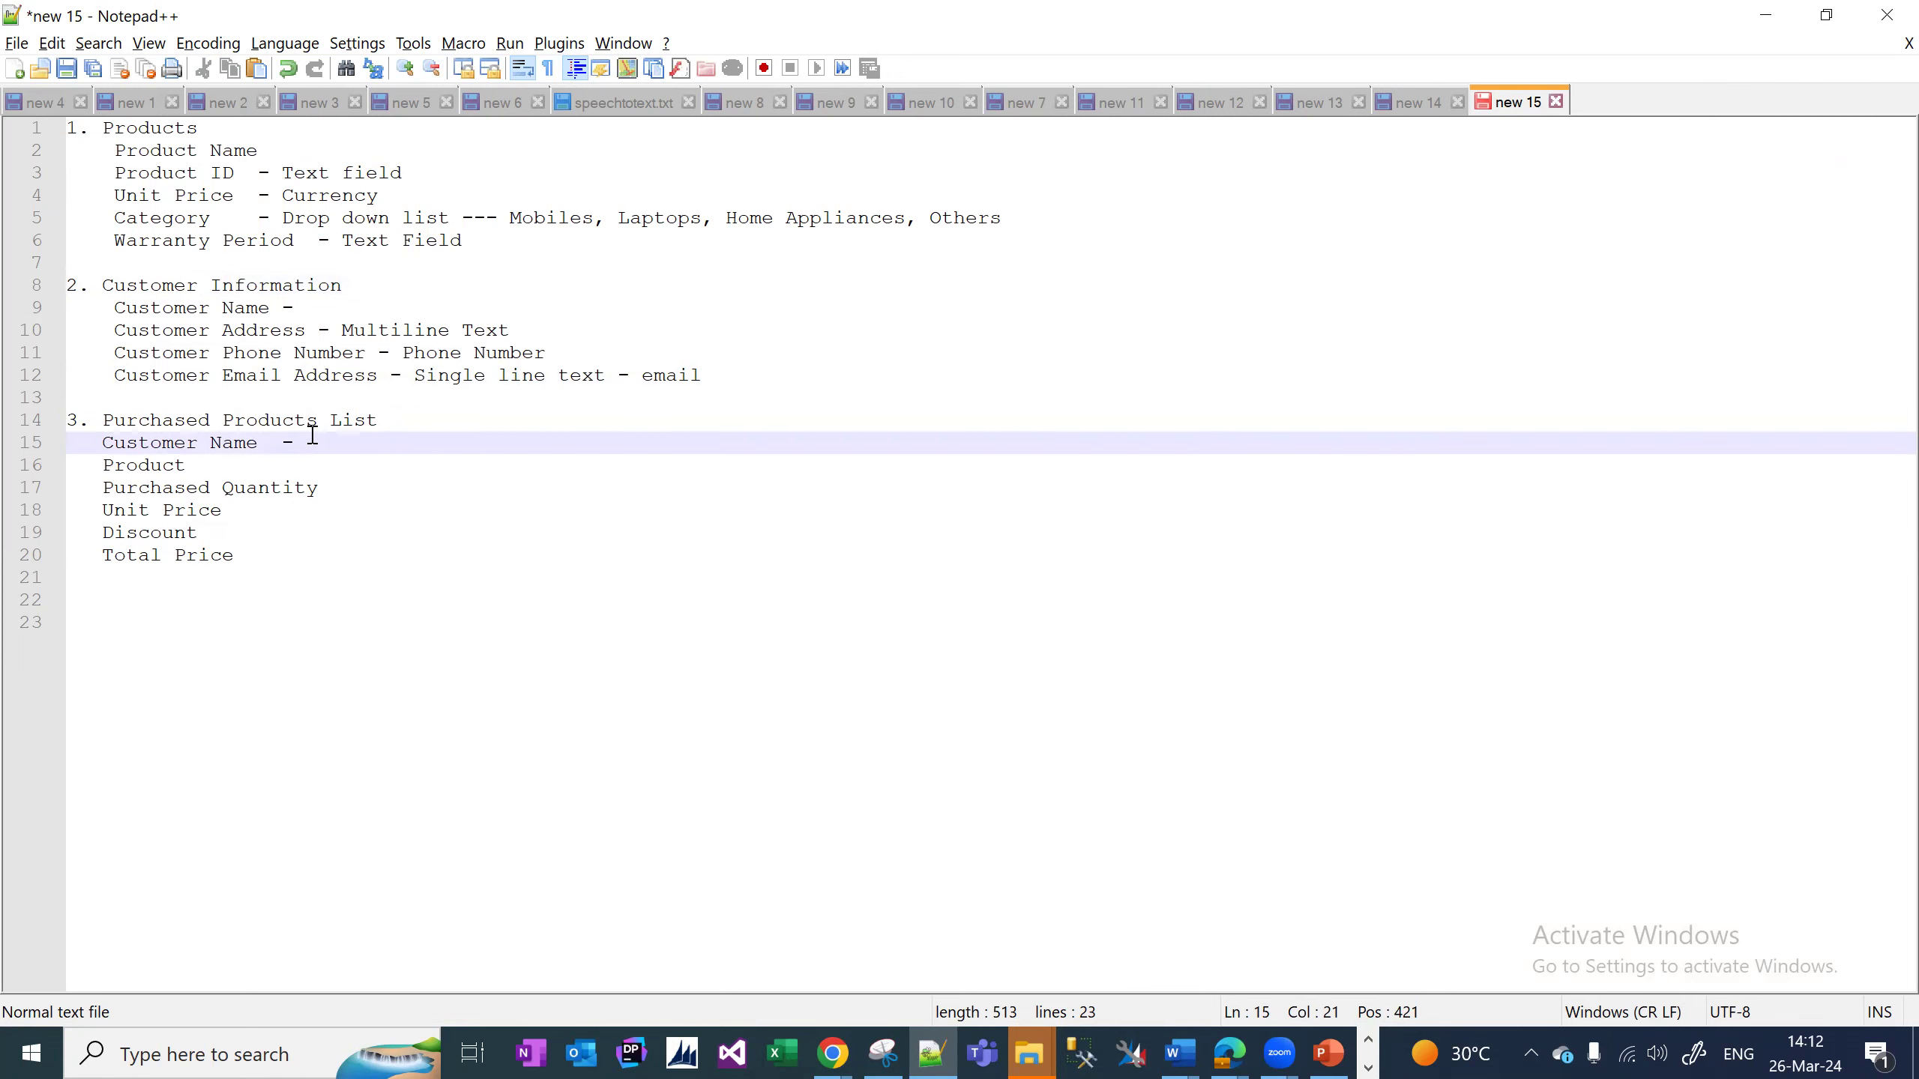
text(Lookup)
Compare it against the Customer Name and Customer Address lines under Customer Information.
double_click(338, 445)
click(120, 308)
drag(119, 308, 307, 334)
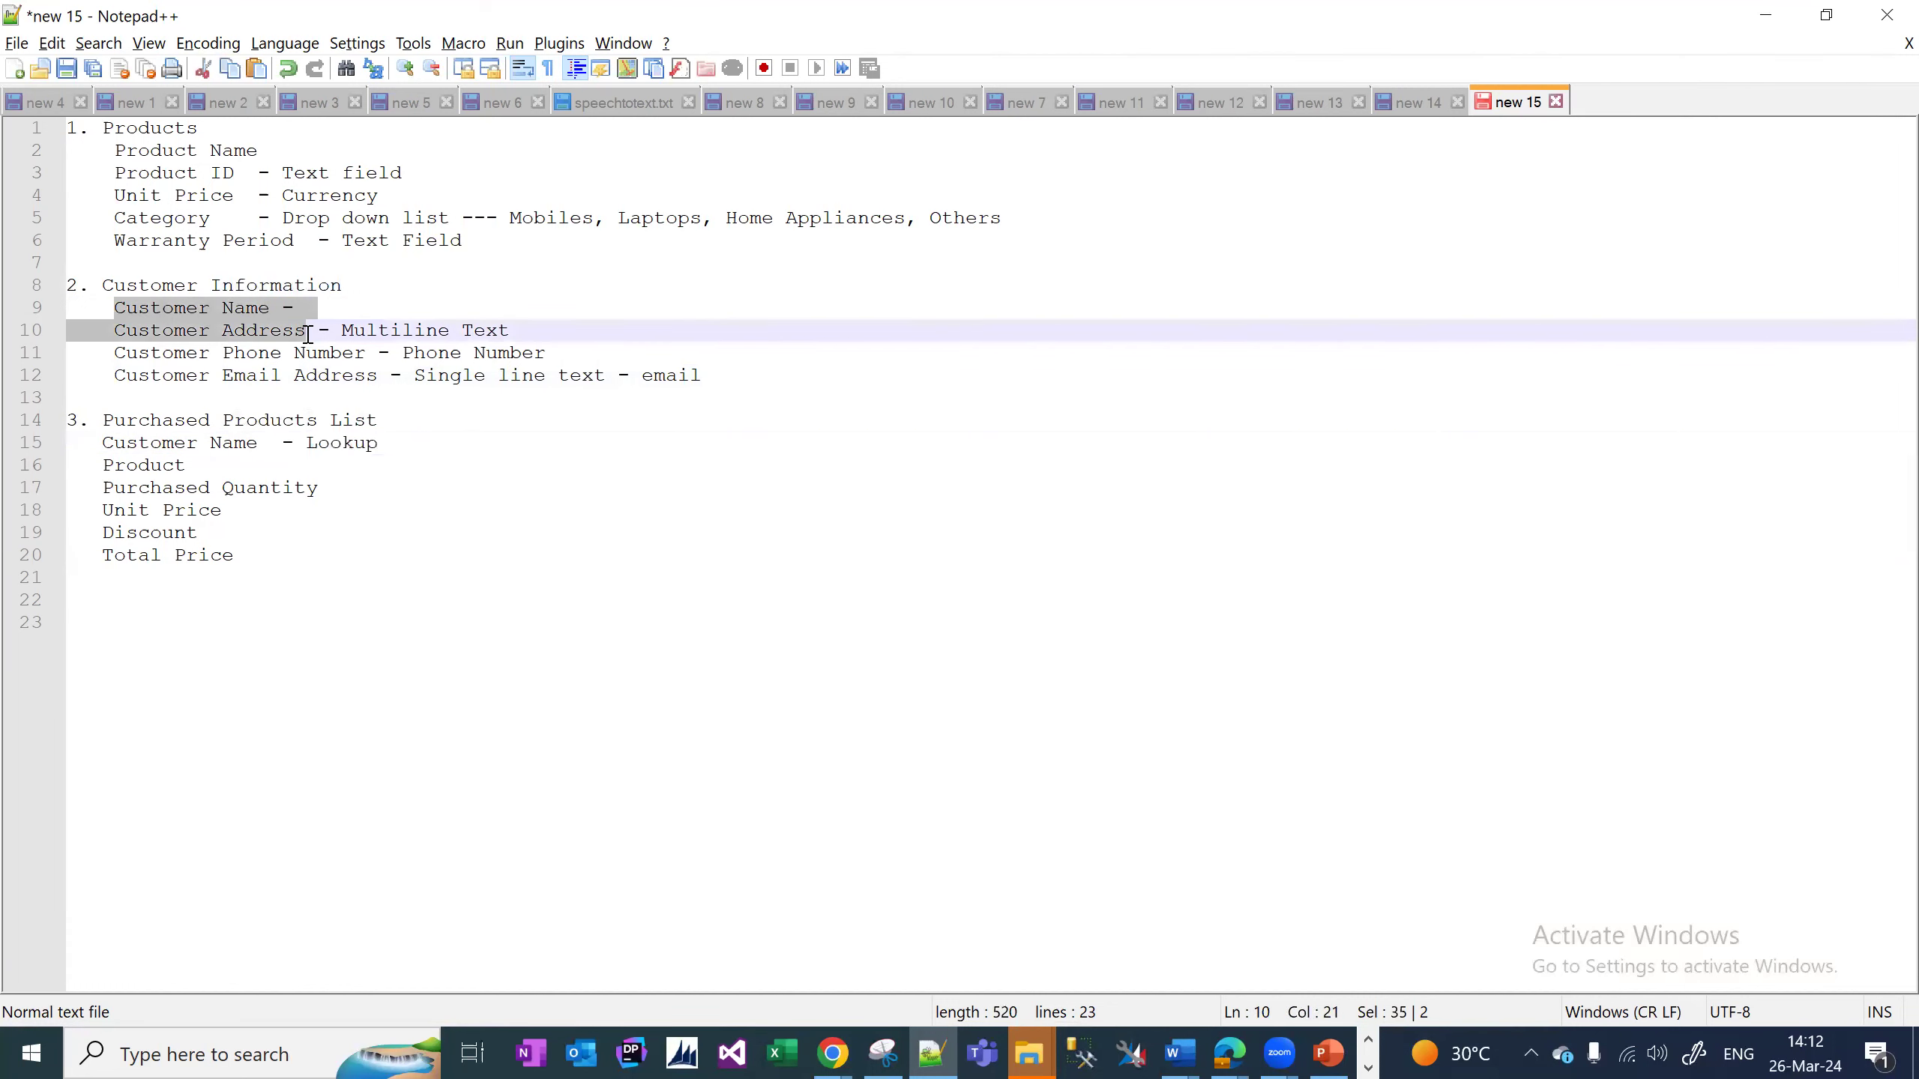
click(307, 334)
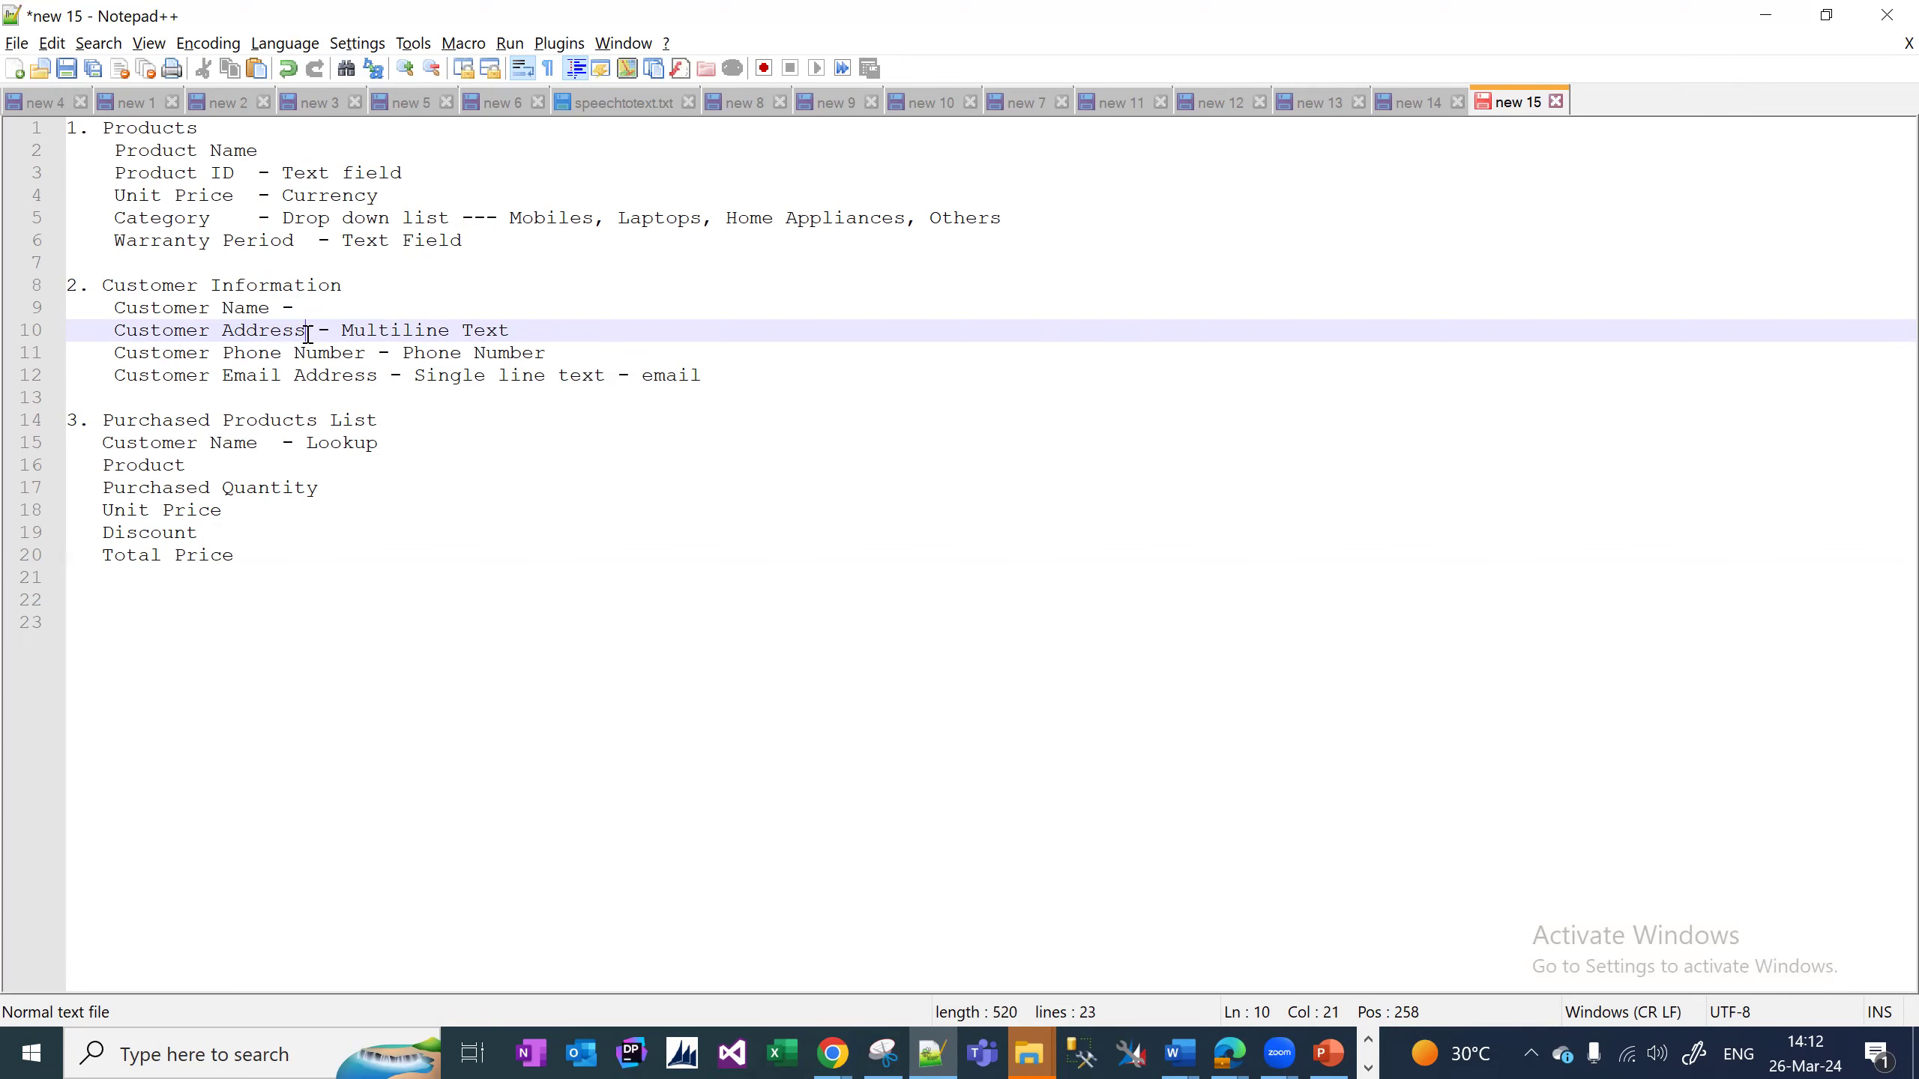
click(305, 306)
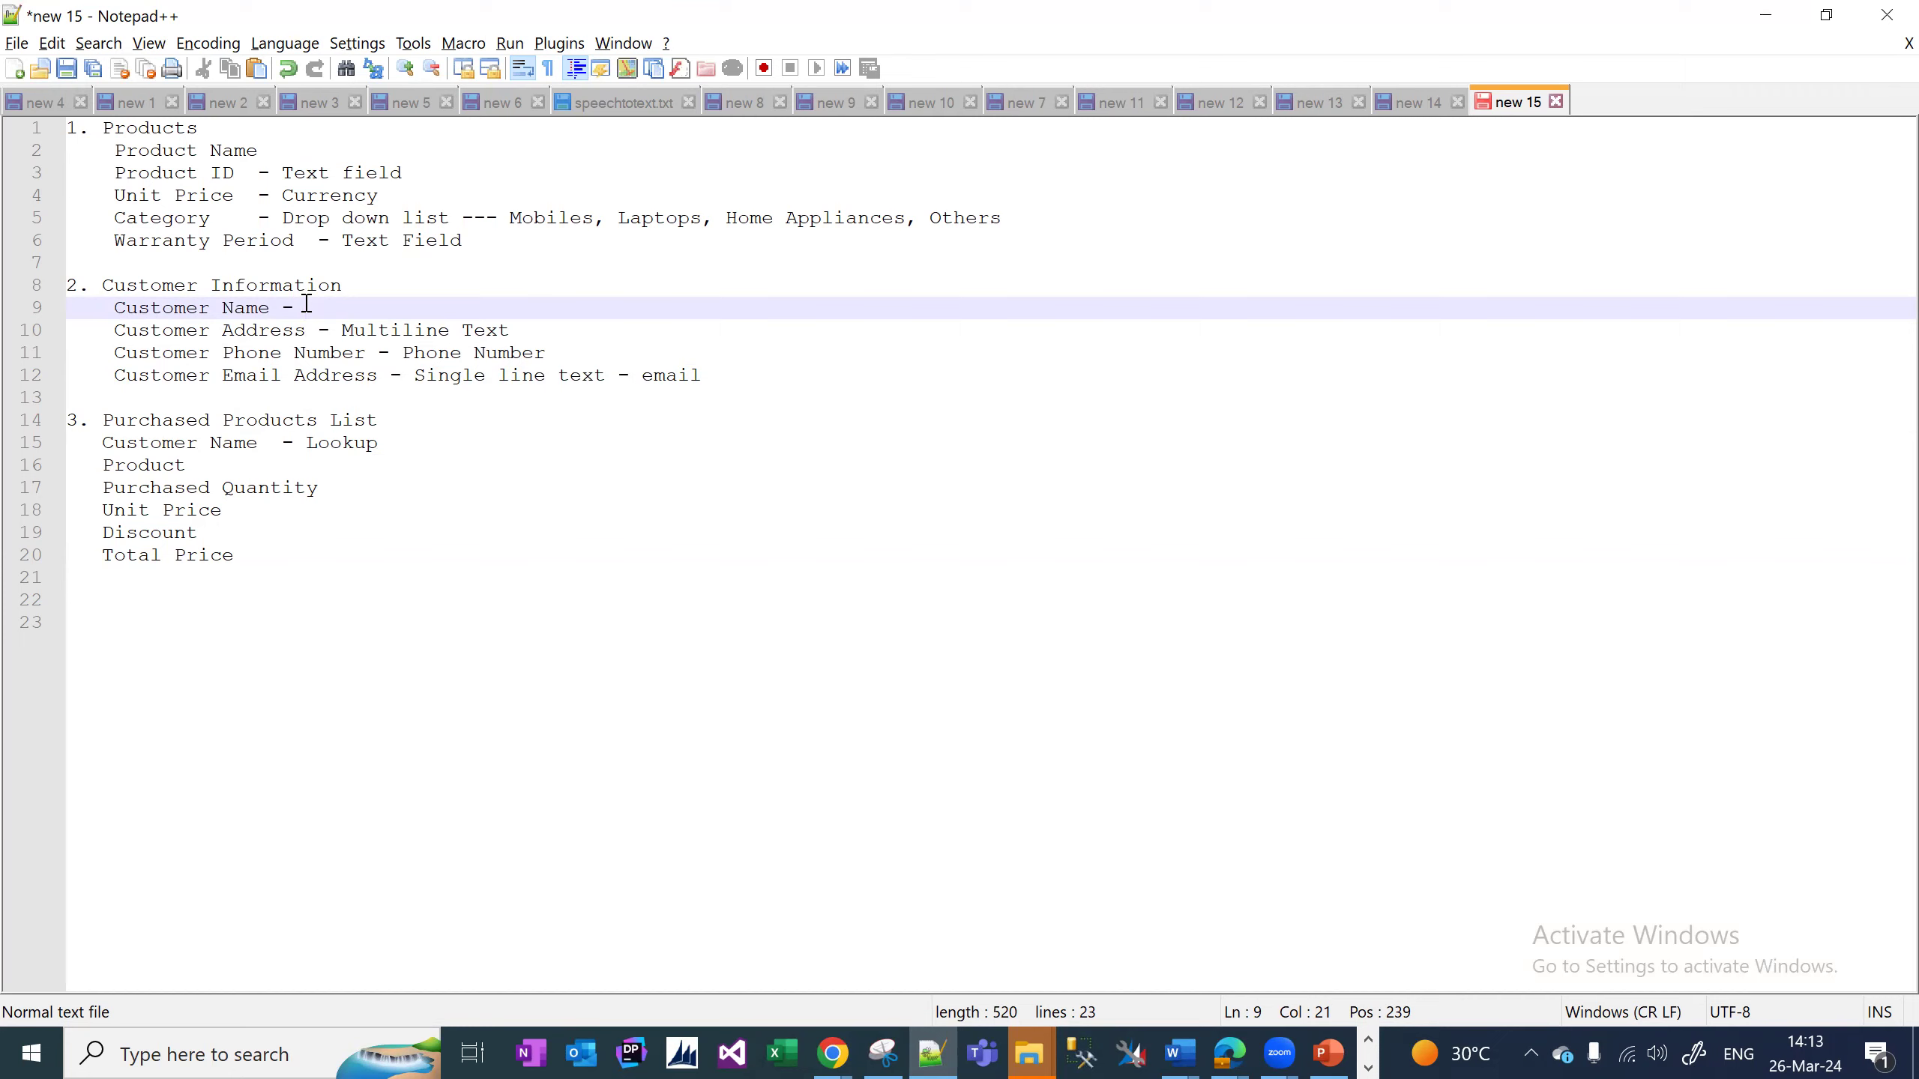
Mark Product as '- Lookup - Product' and point Customer Name to Customer Information.
double_click(343, 447)
click(274, 461)
text(- )
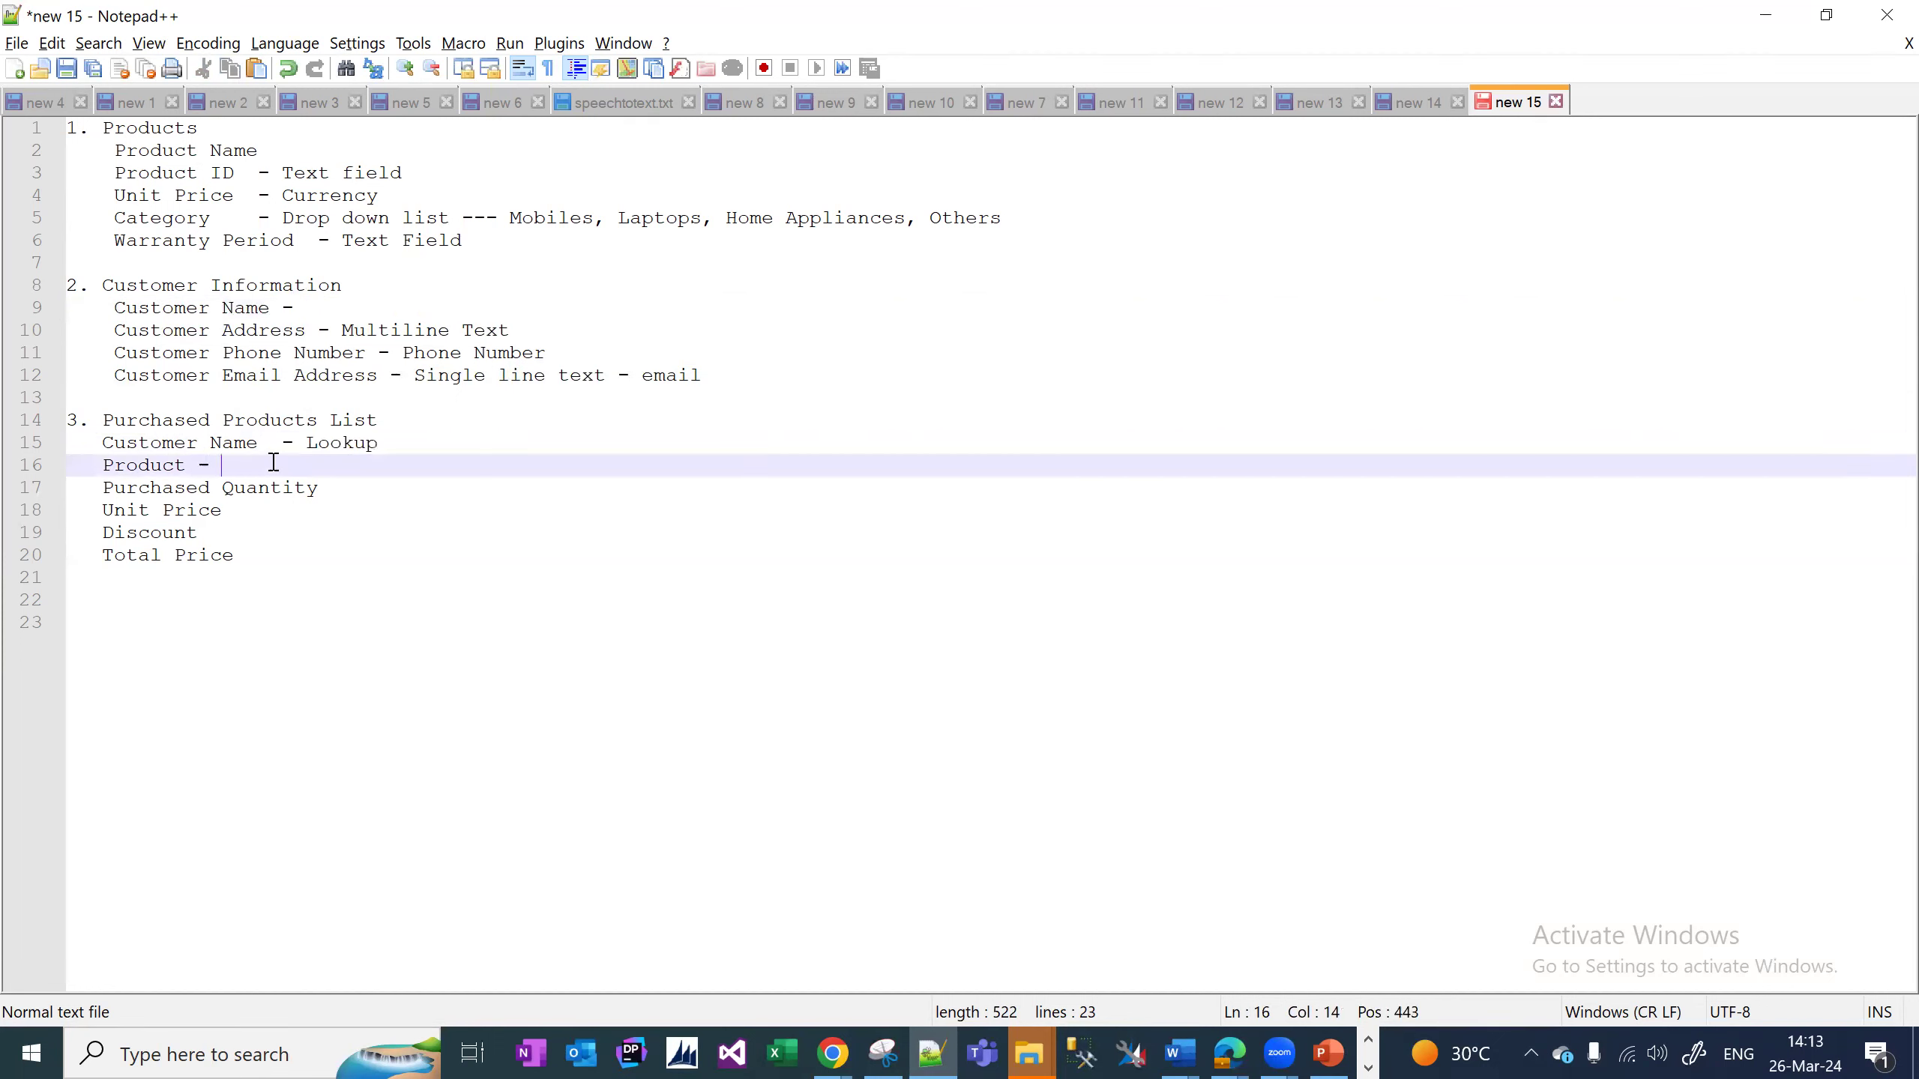
text(Look)
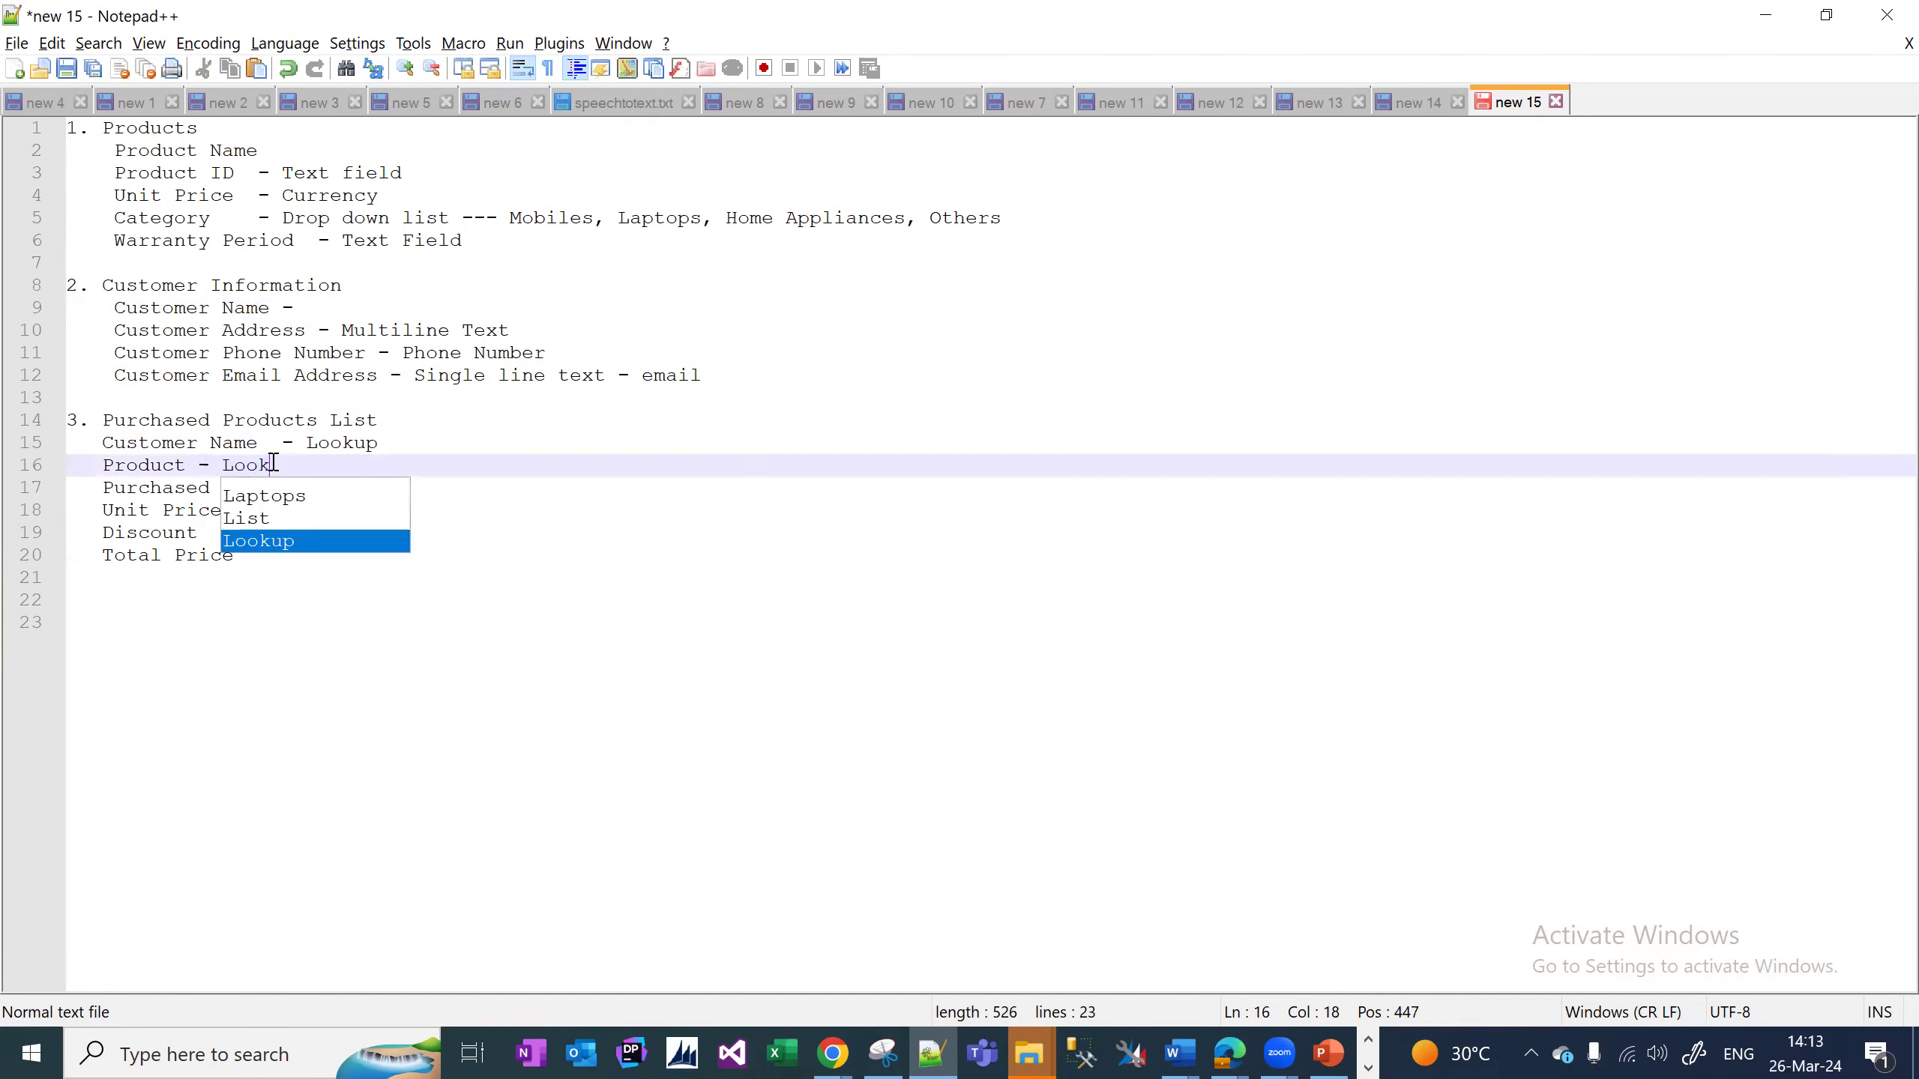
text(up -)
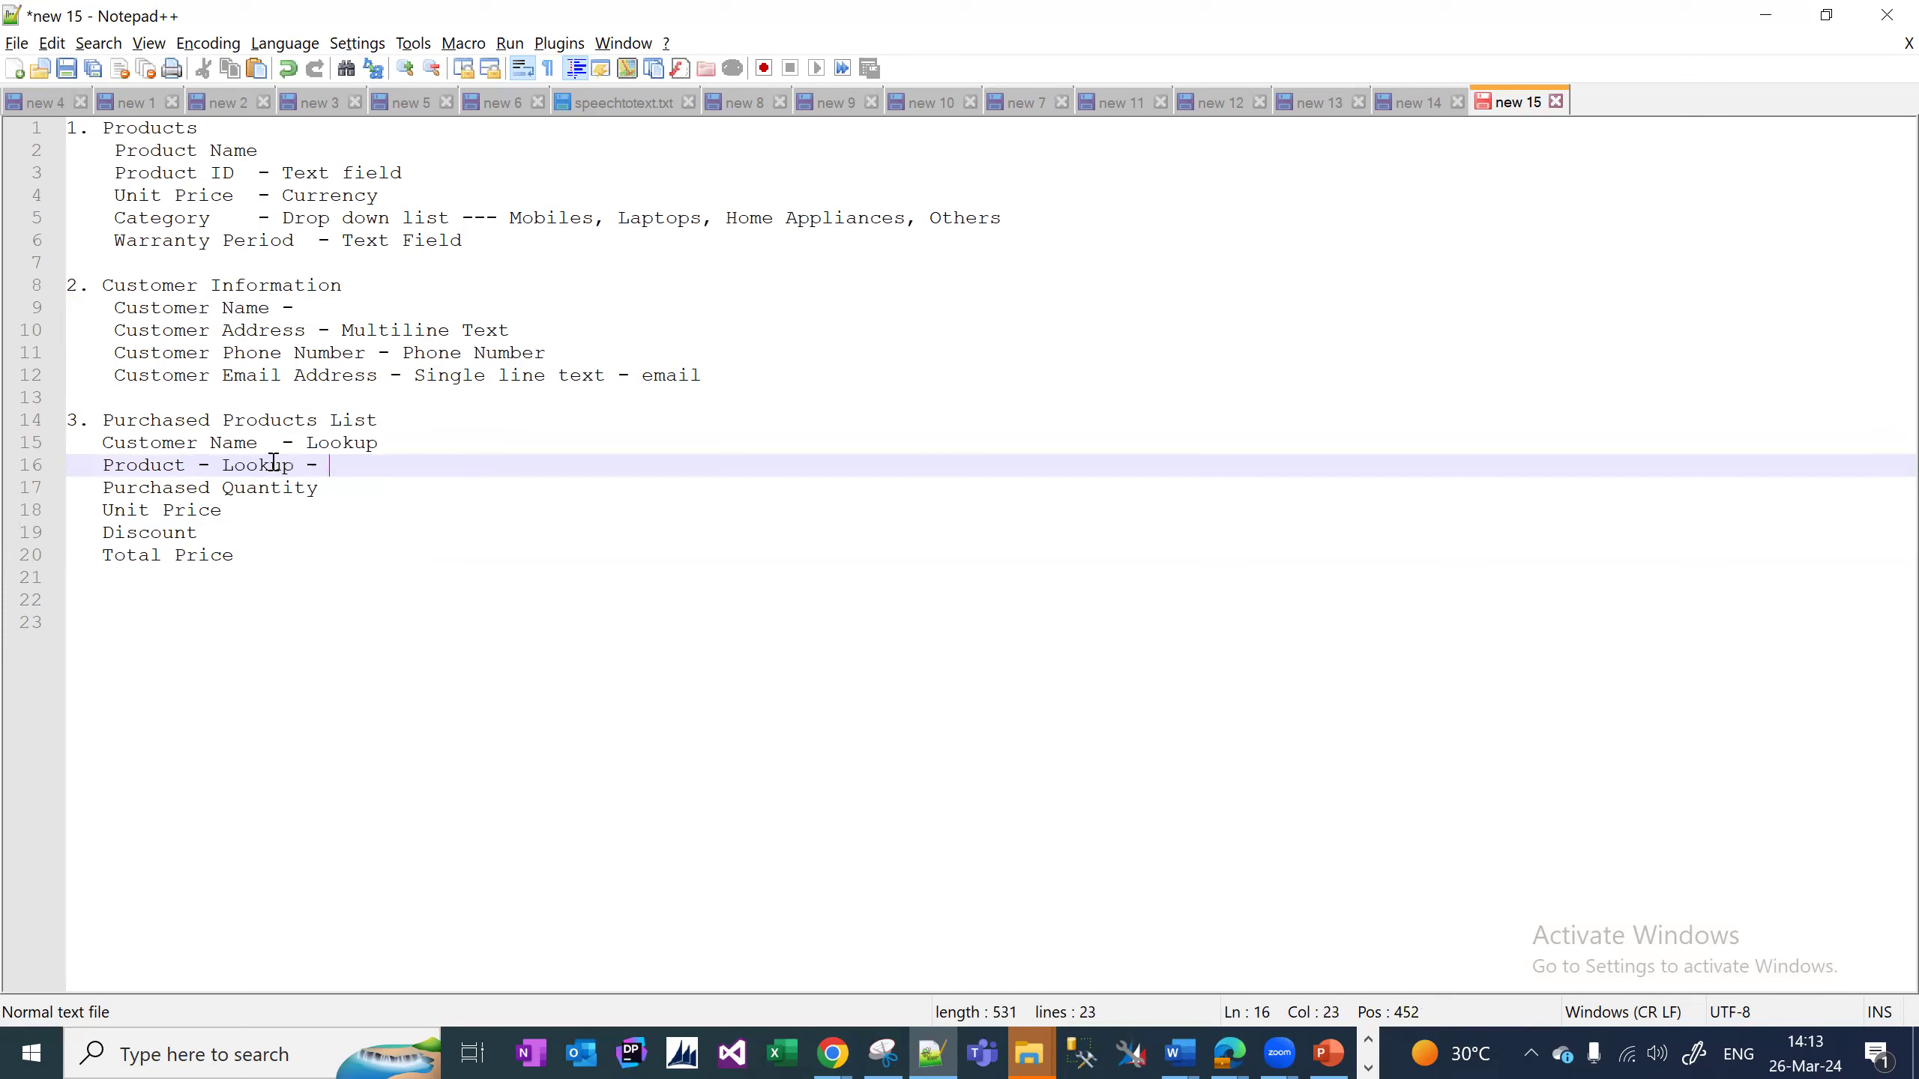
click(273, 462)
double_click(273, 461)
click(339, 462)
text(Product)
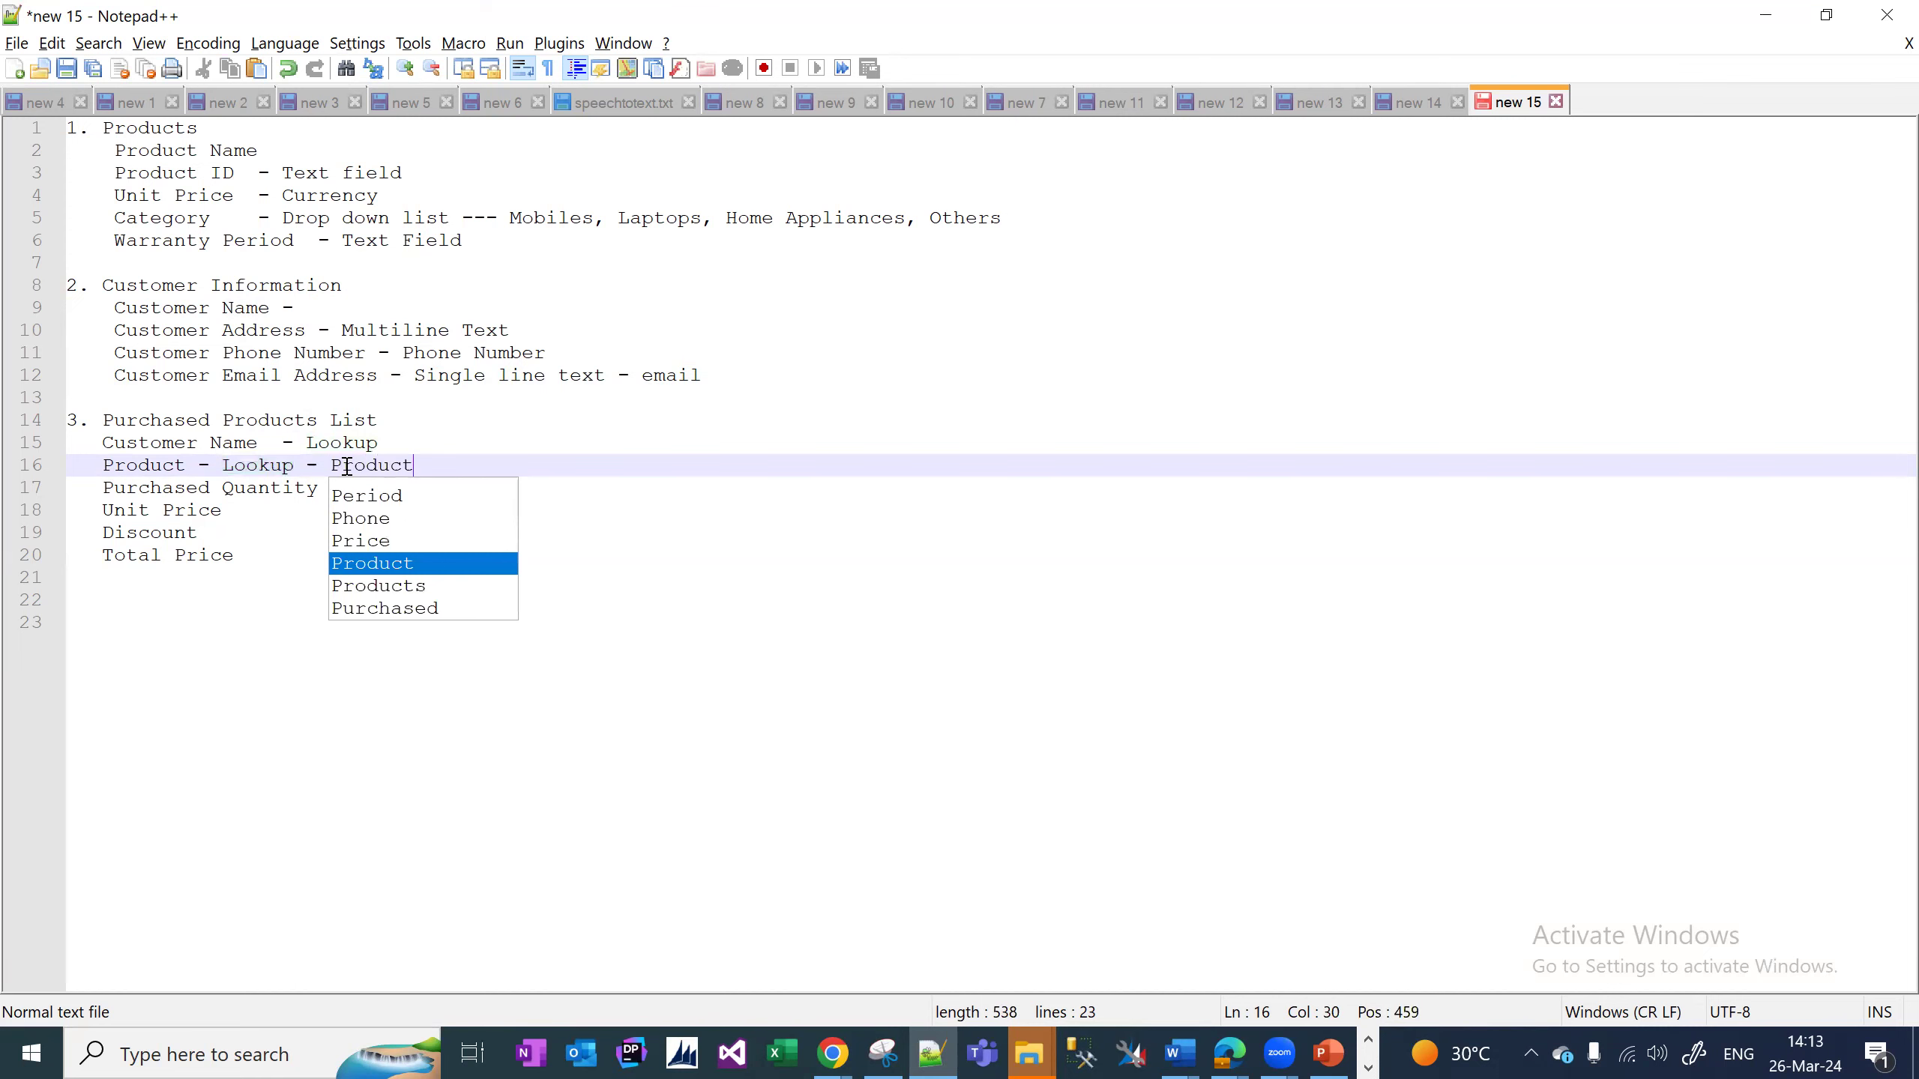
click(426, 440)
text(- Customer Information)
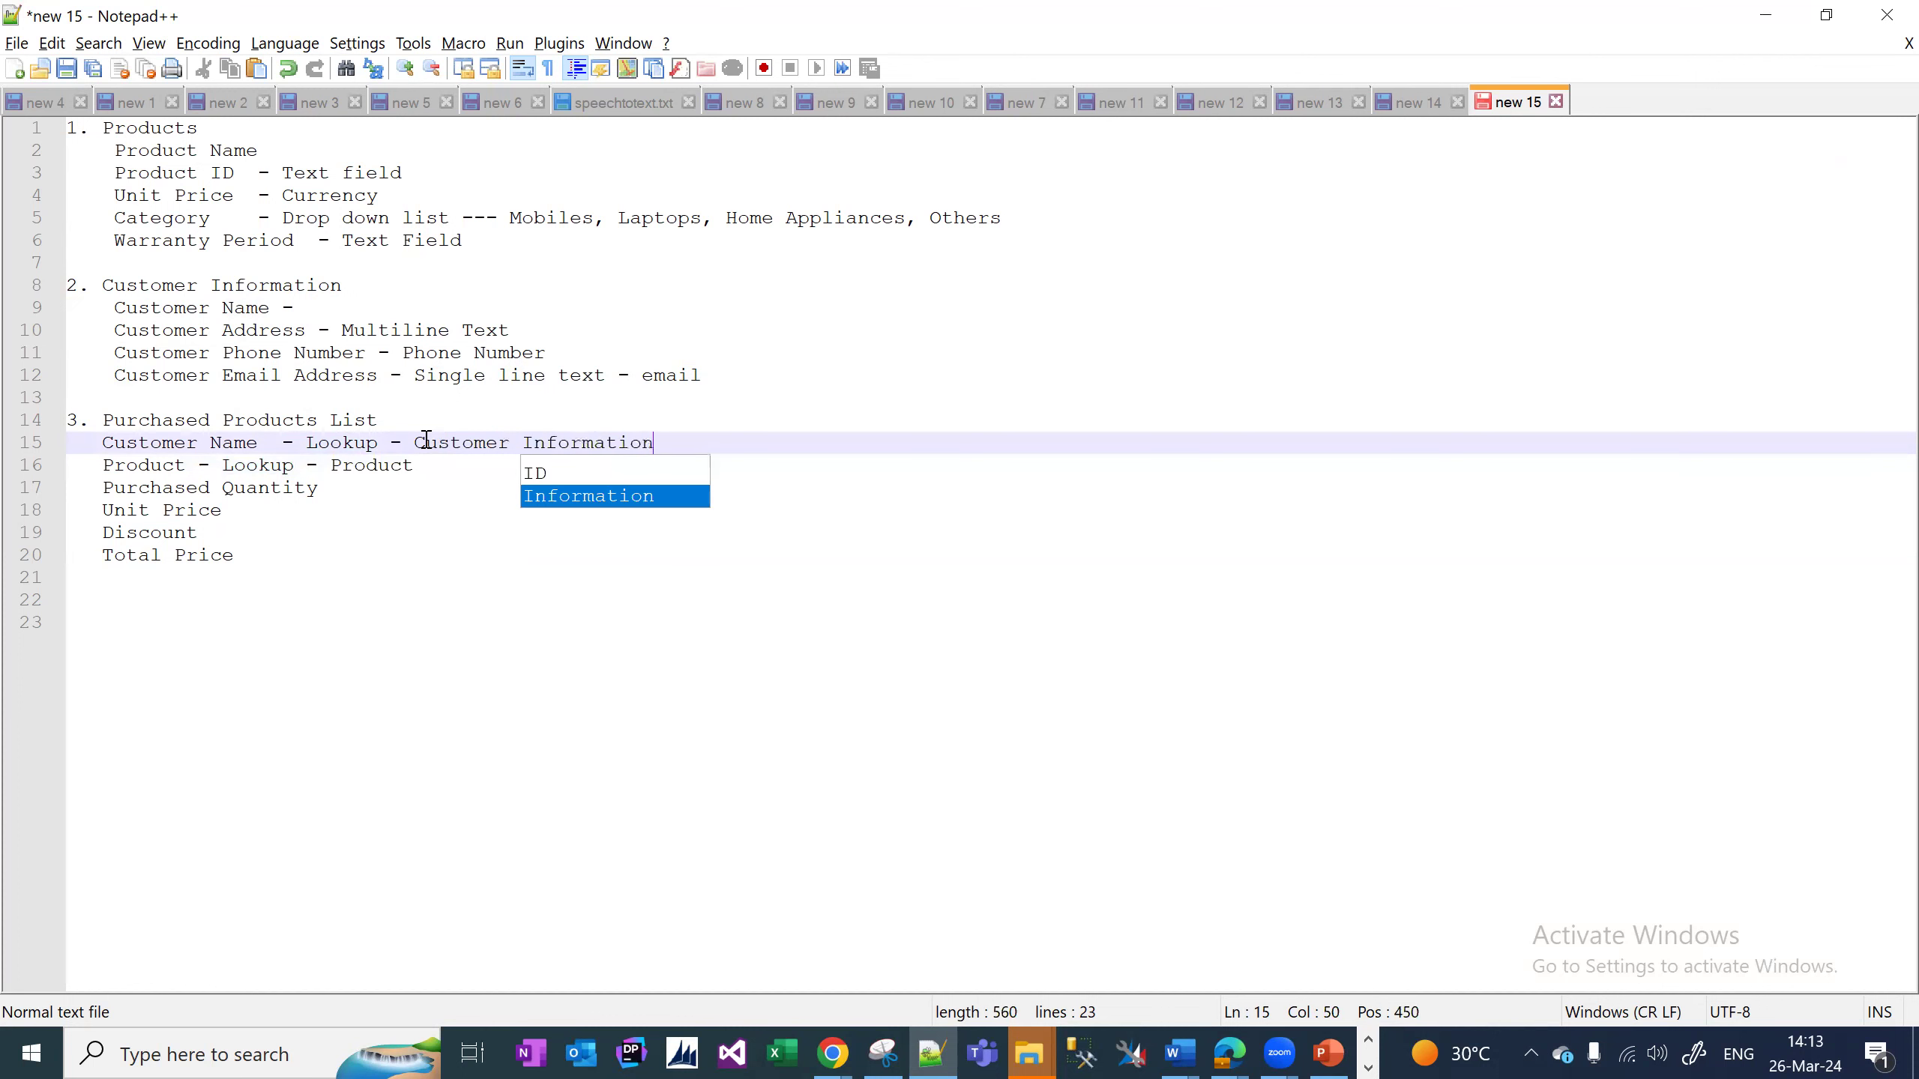
Type Purchased Quantity as Number field, Unit Price and Total Price as Currency, Discount as Decimal.
click(344, 484)
text(- Number field)
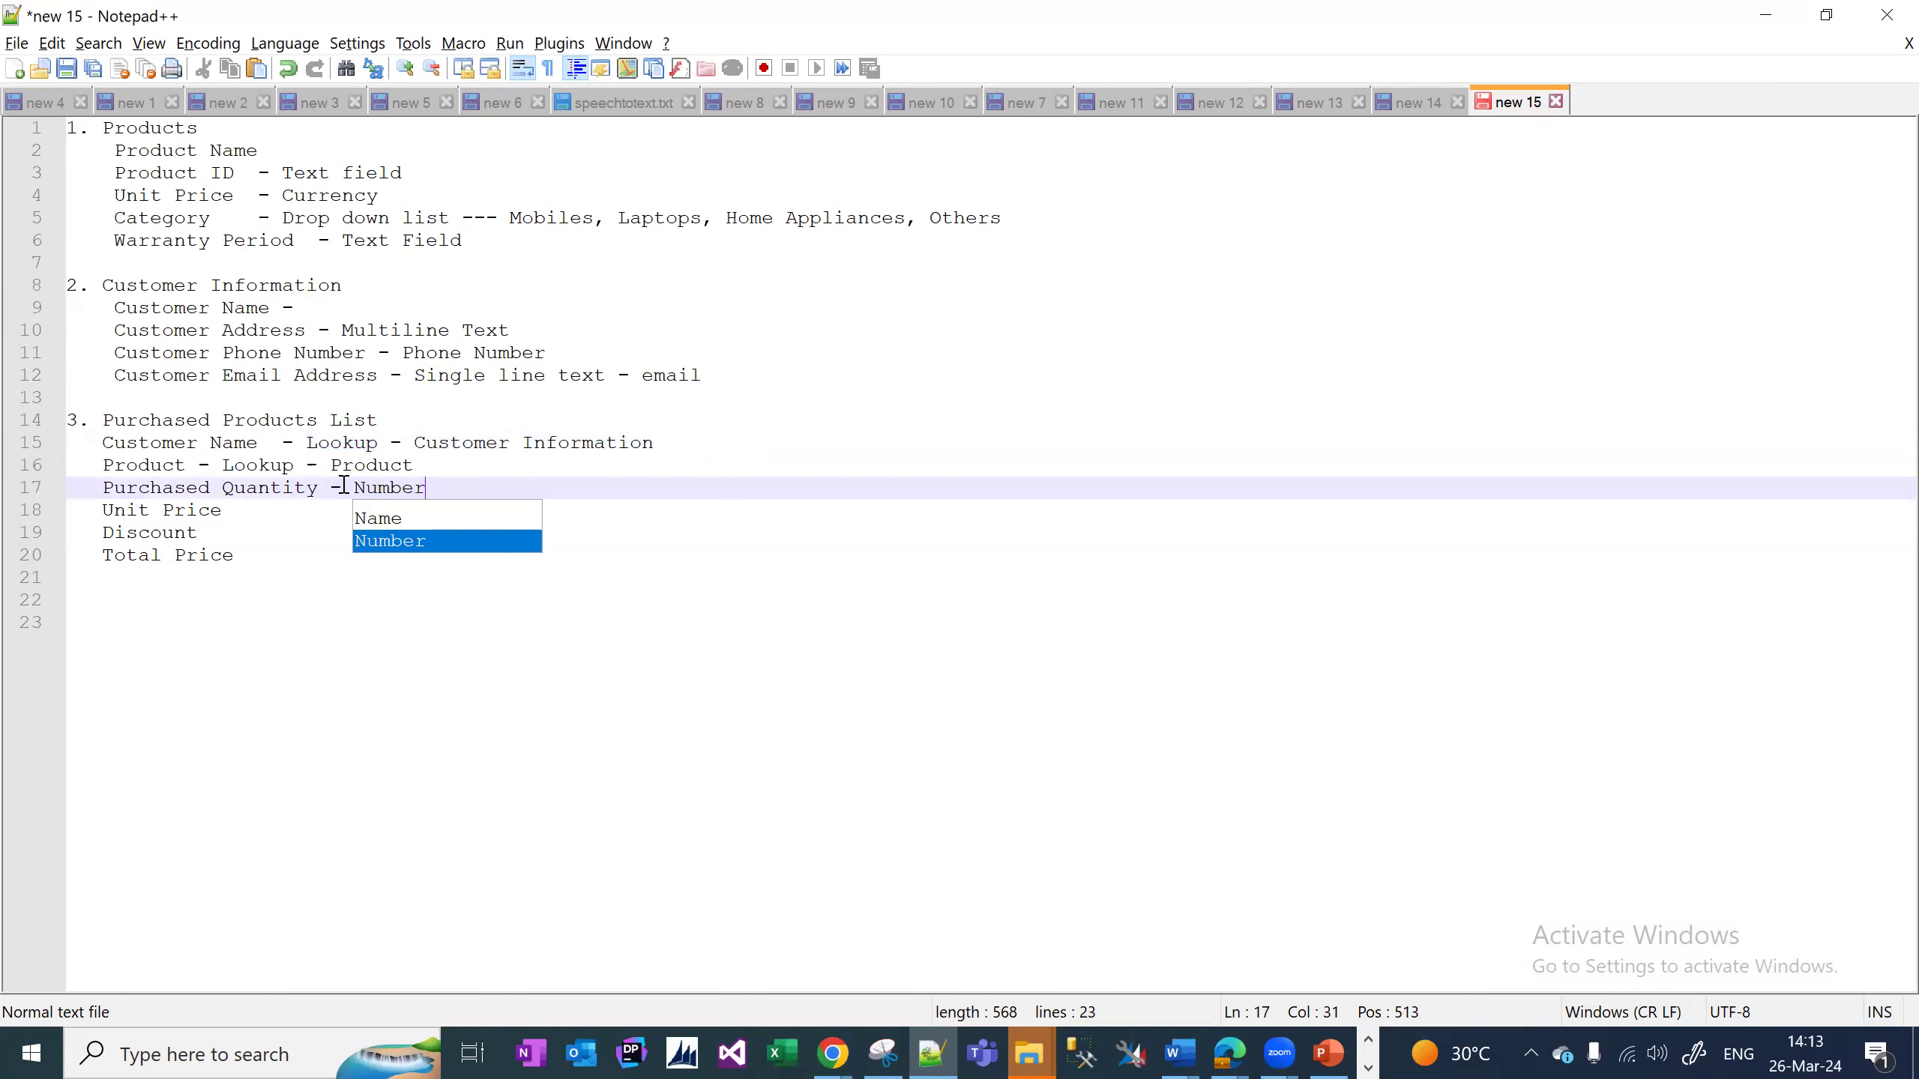
click(293, 510)
text(- )
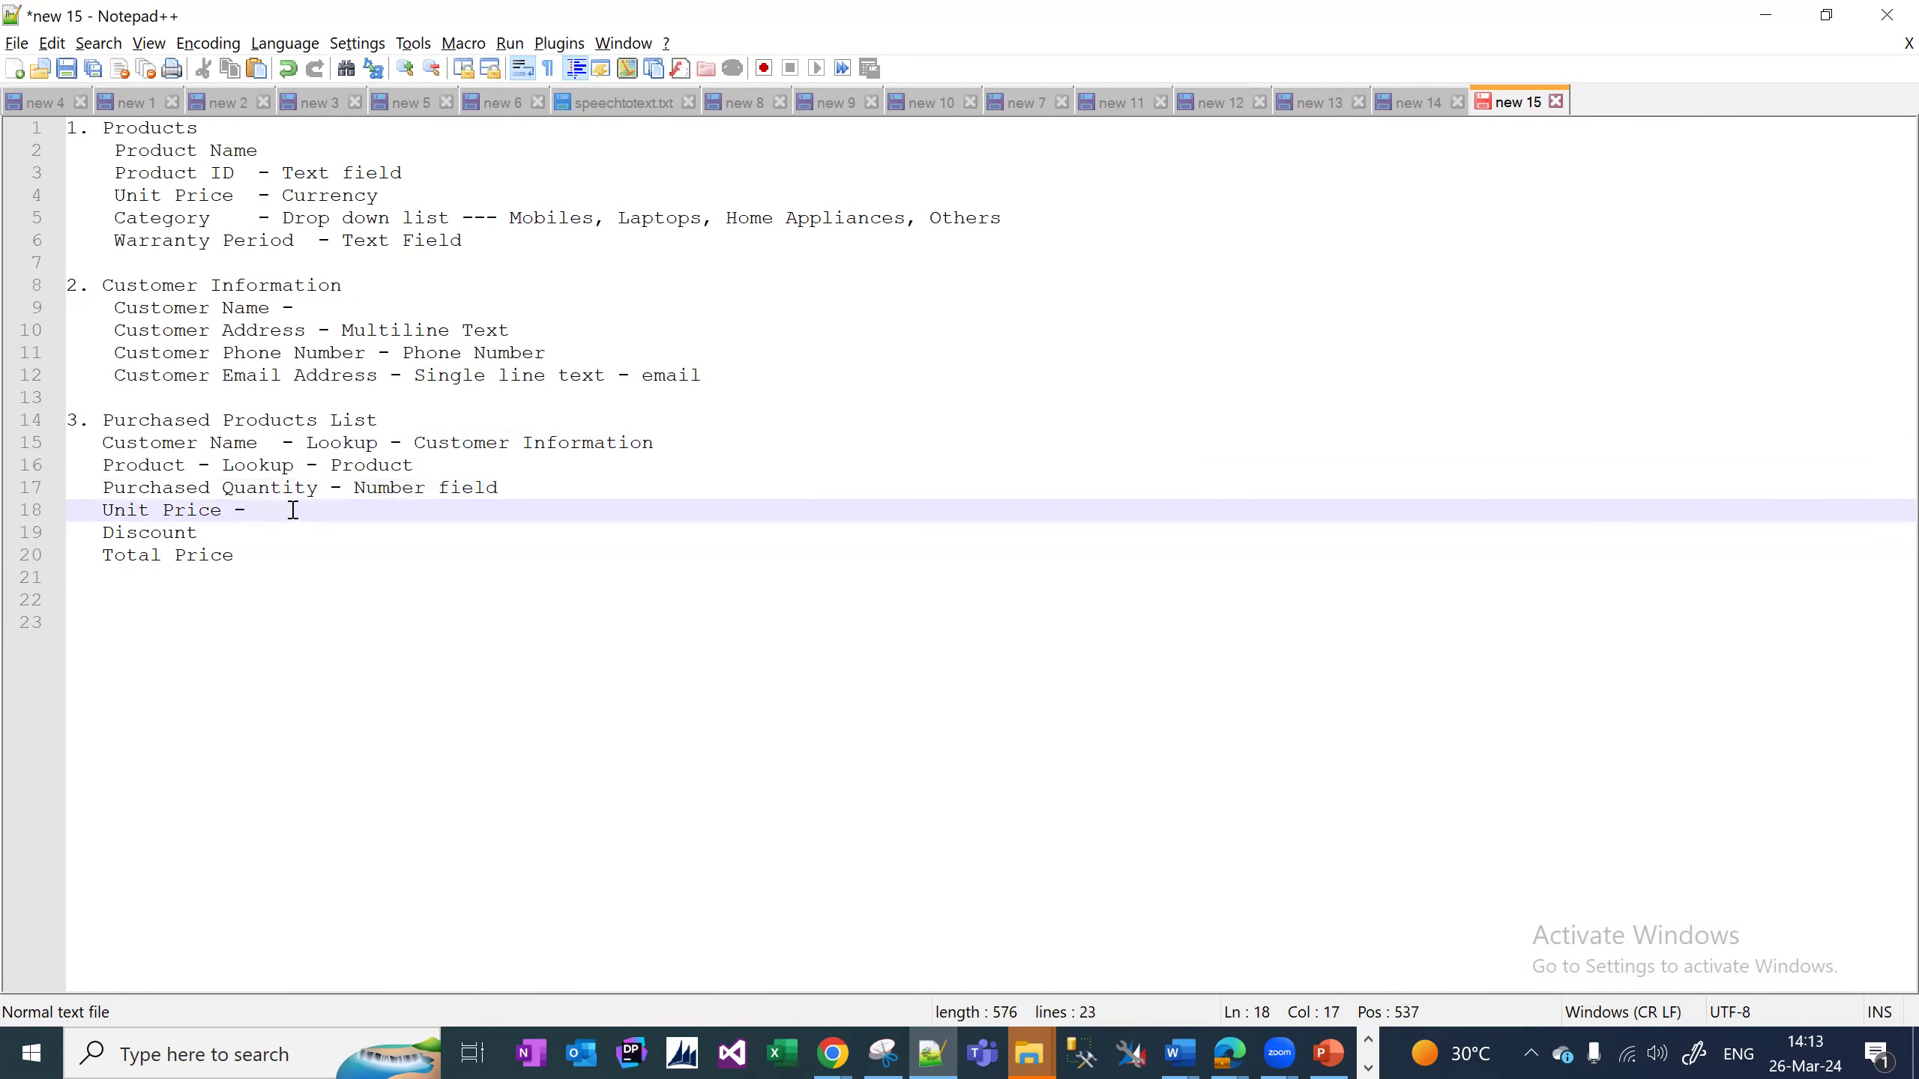
text(Currency)
click(296, 536)
text(- Decimal)
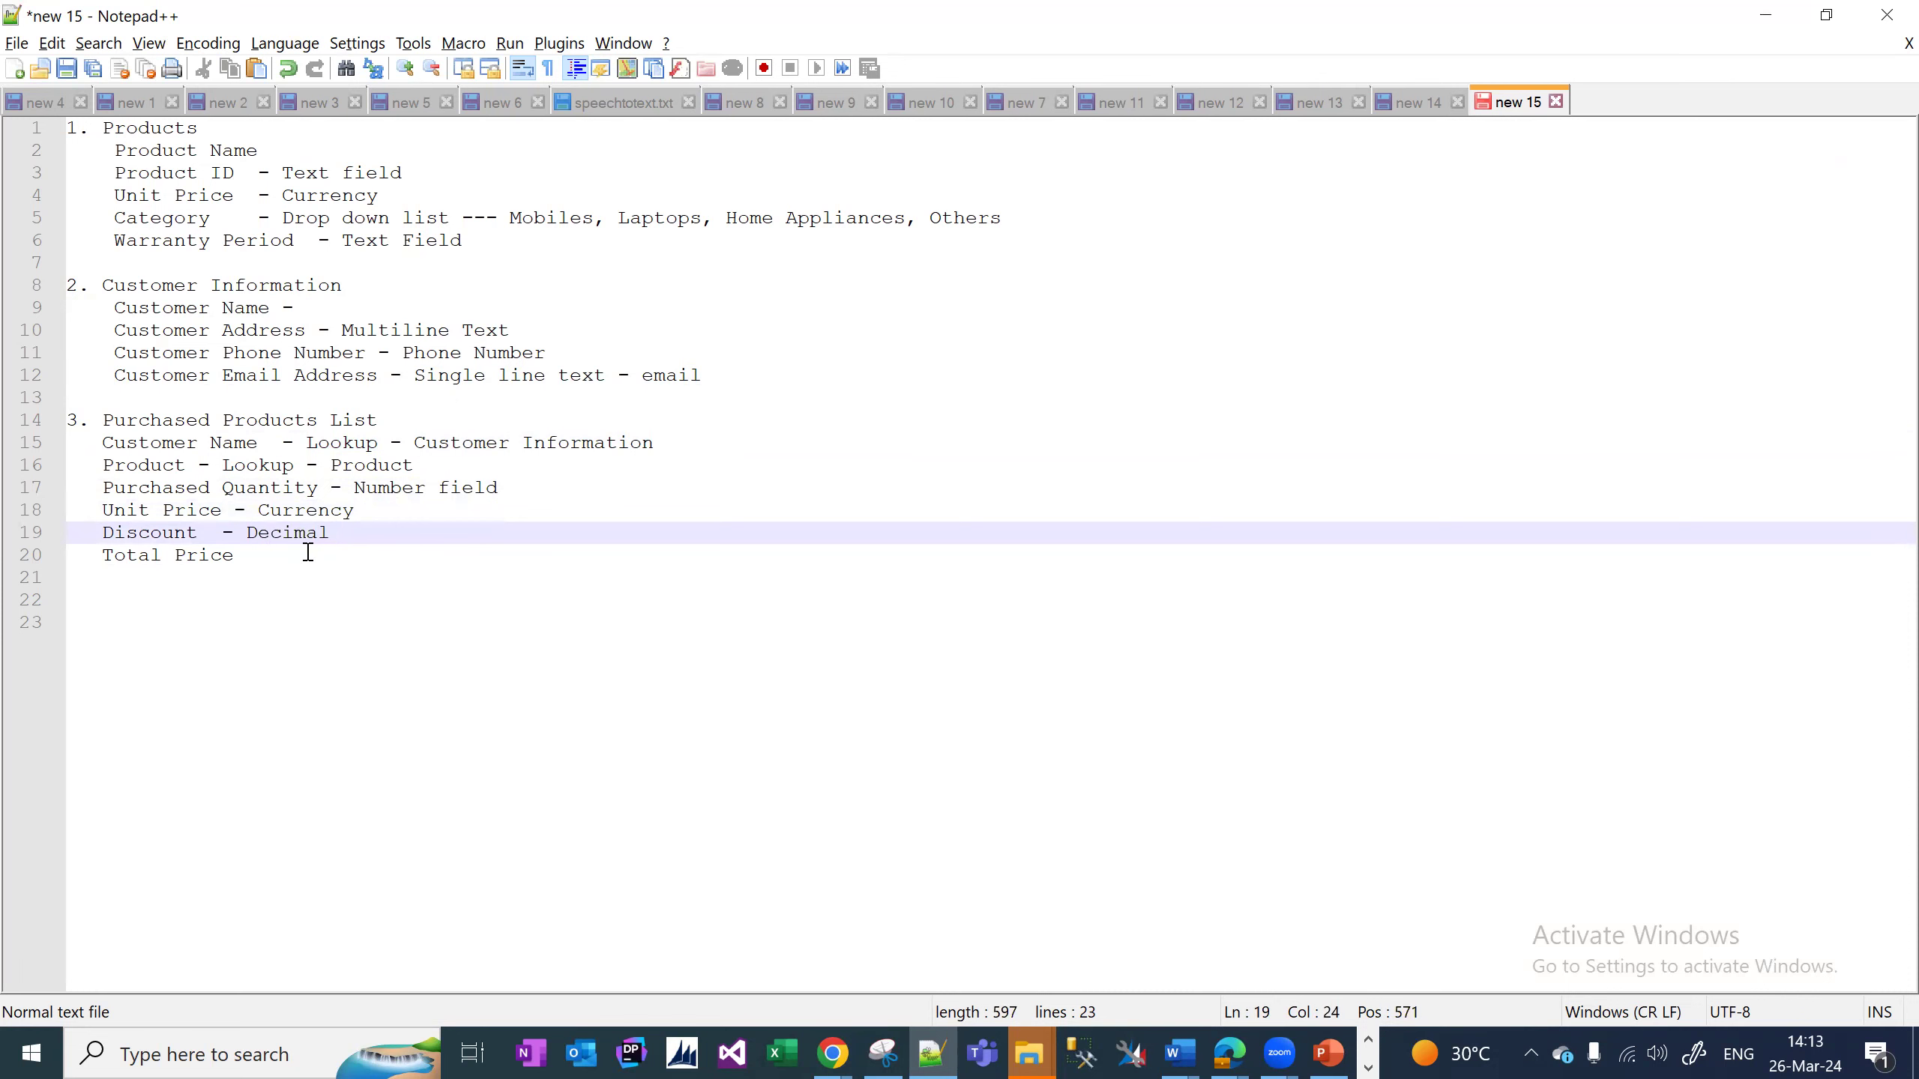
click(308, 552)
text(- )
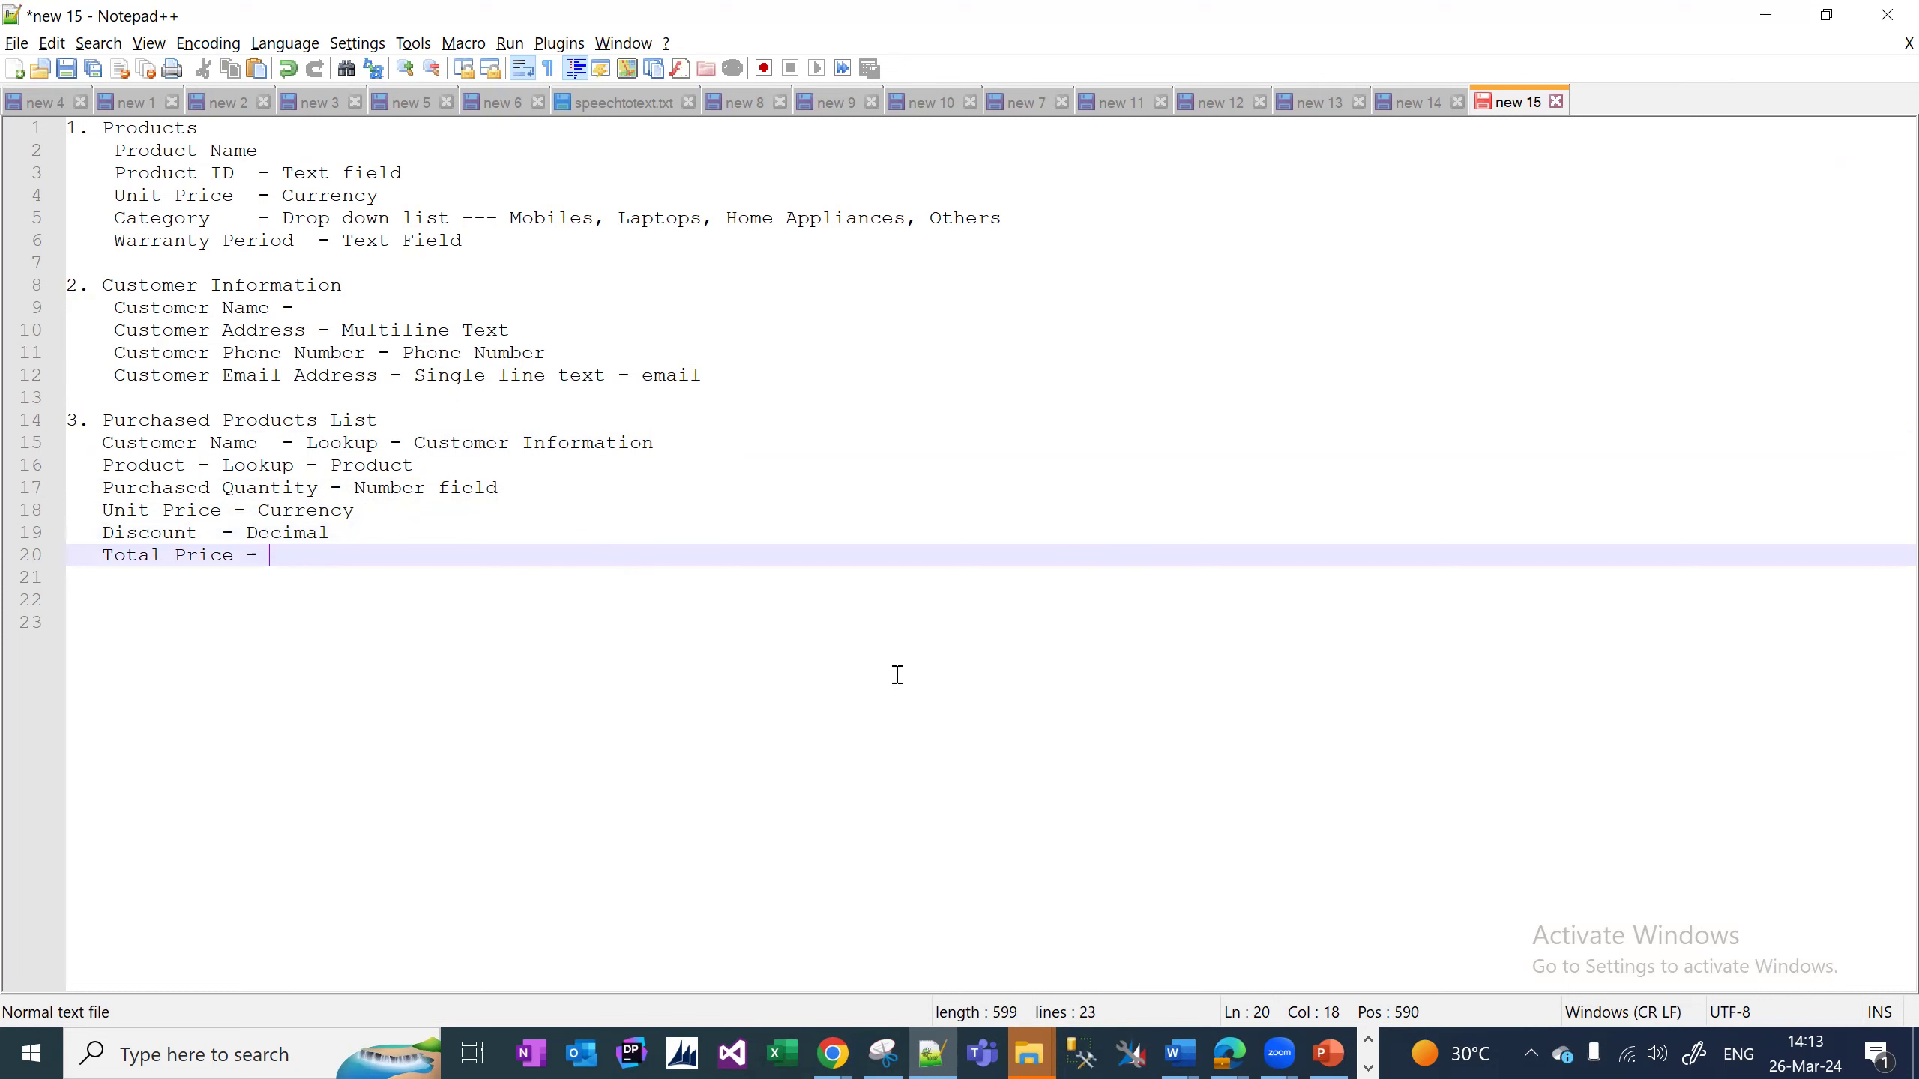
text(Currency)
click(1229, 1053)
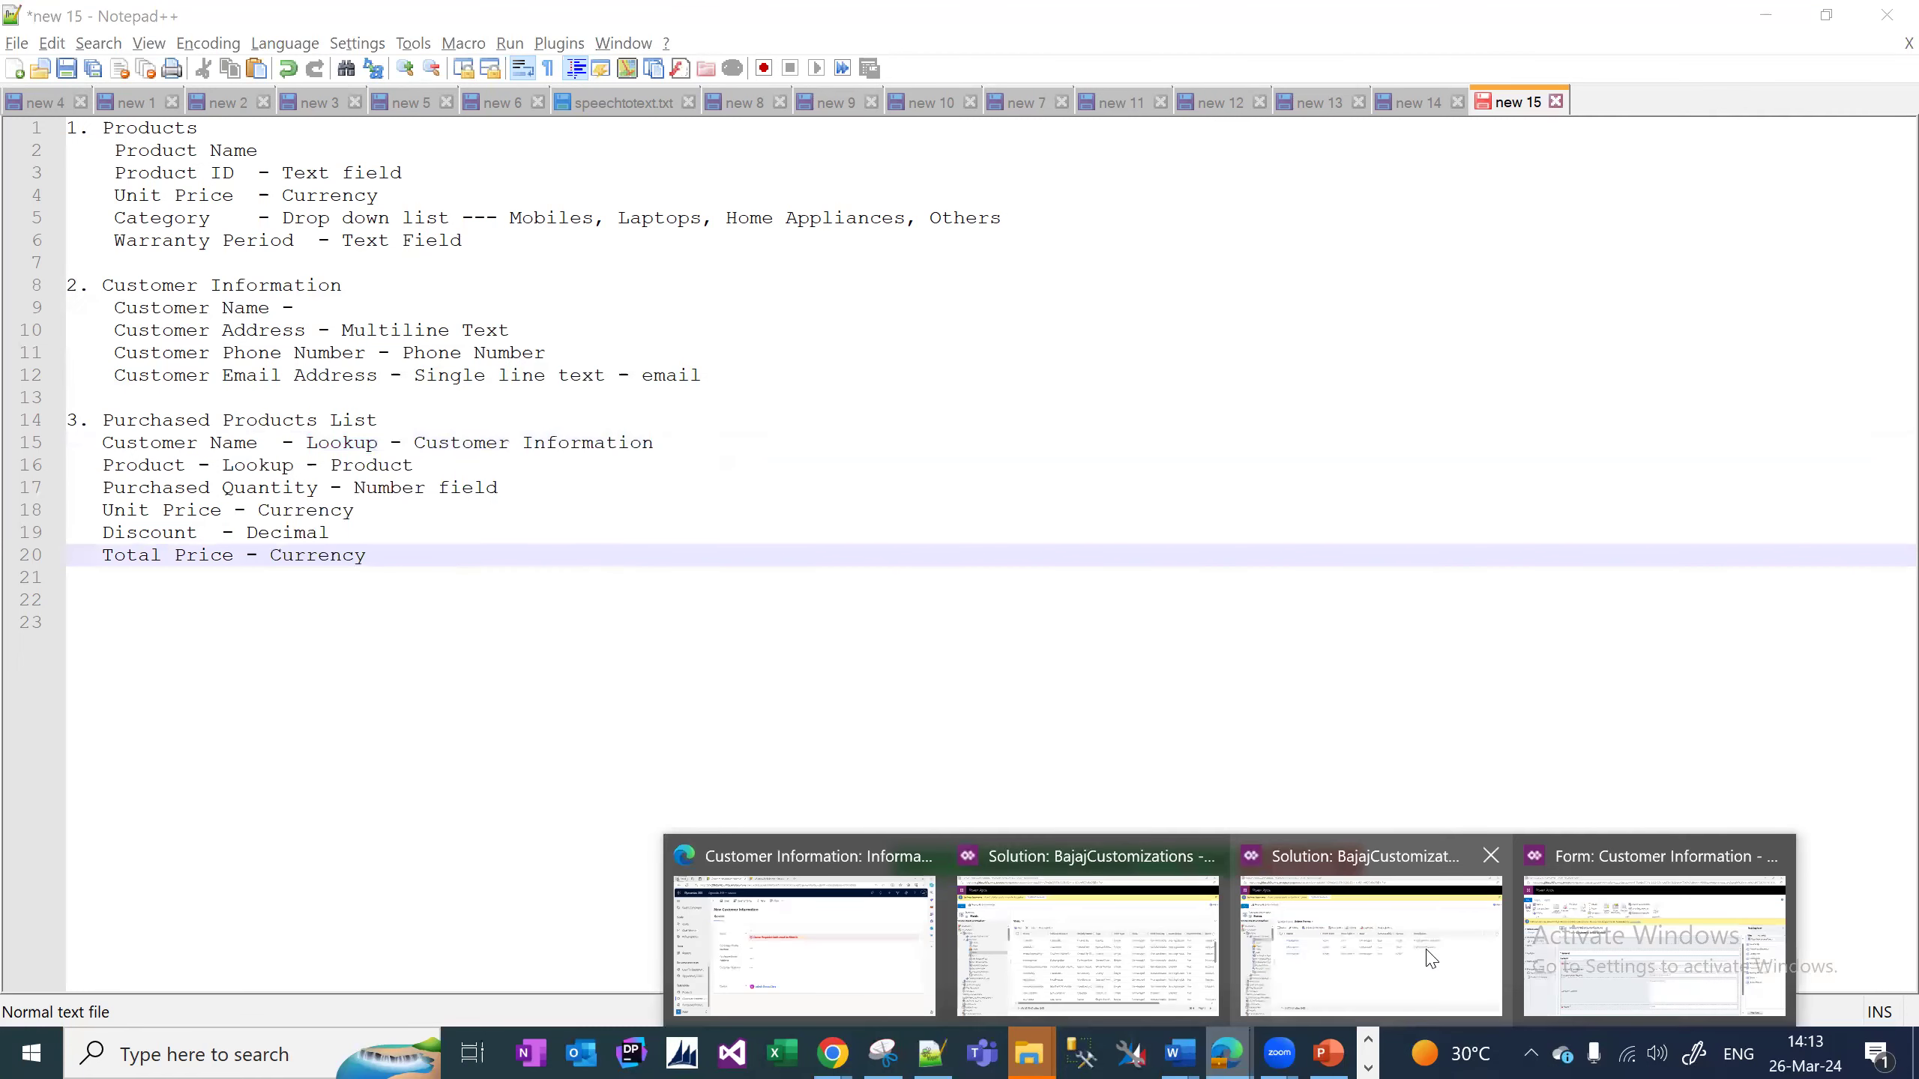
Collapse Customer Information in the solution, close the duplicate Edge window, and return to Notepad++.
click(1429, 959)
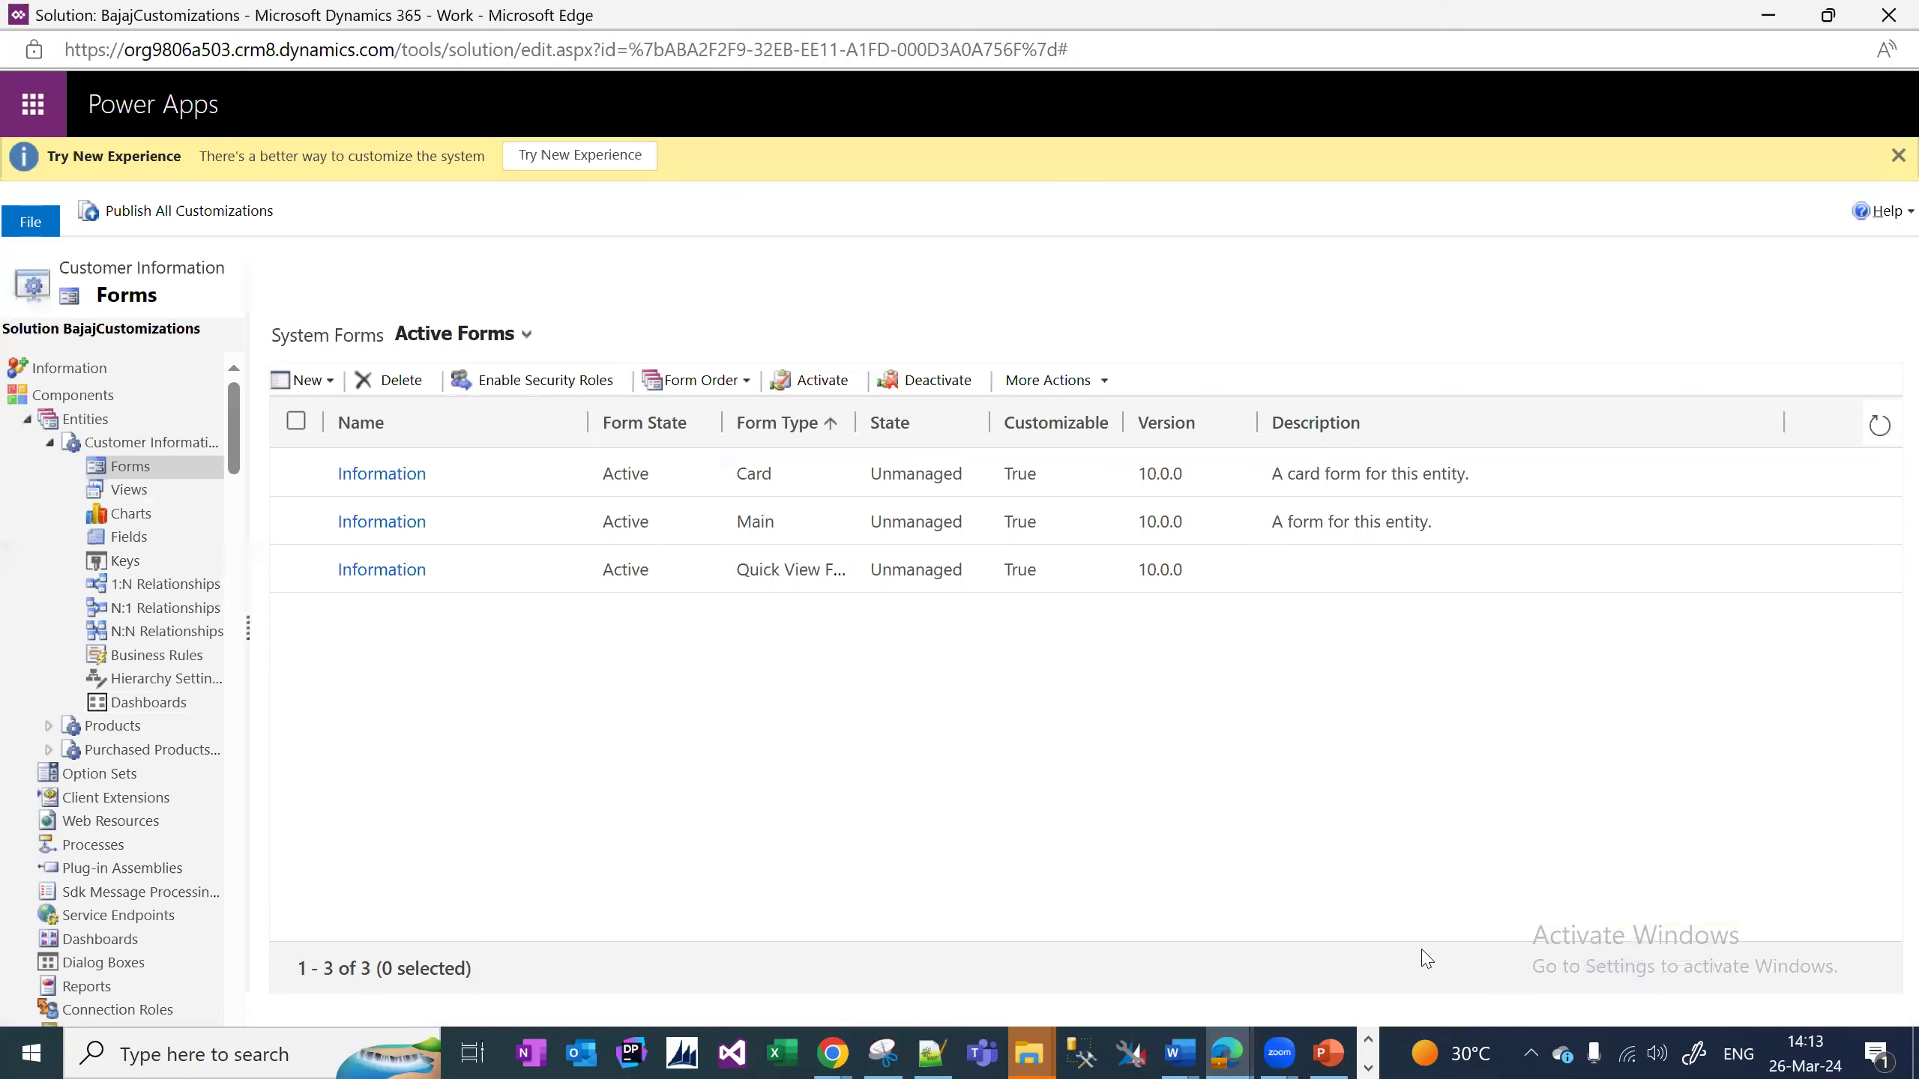
click(48, 444)
drag(248, 628, 474, 630)
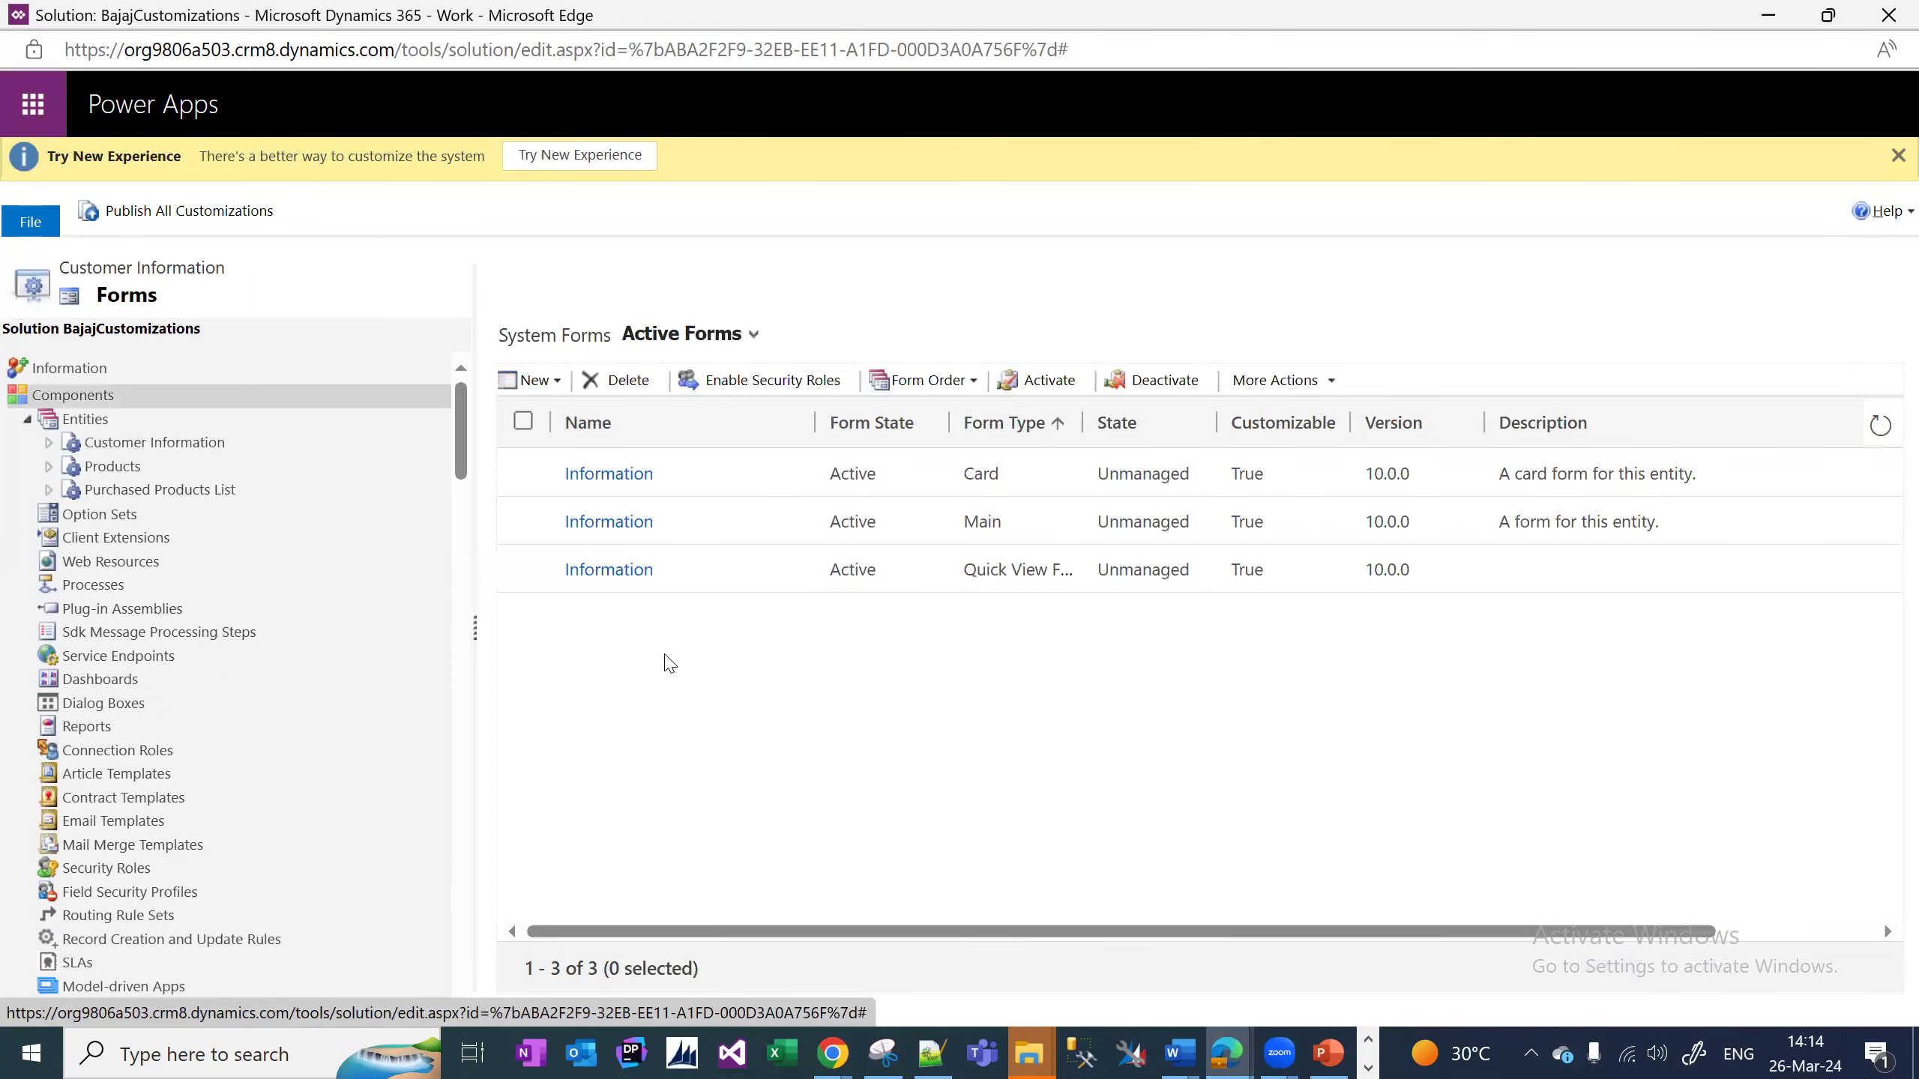
click(1241, 1053)
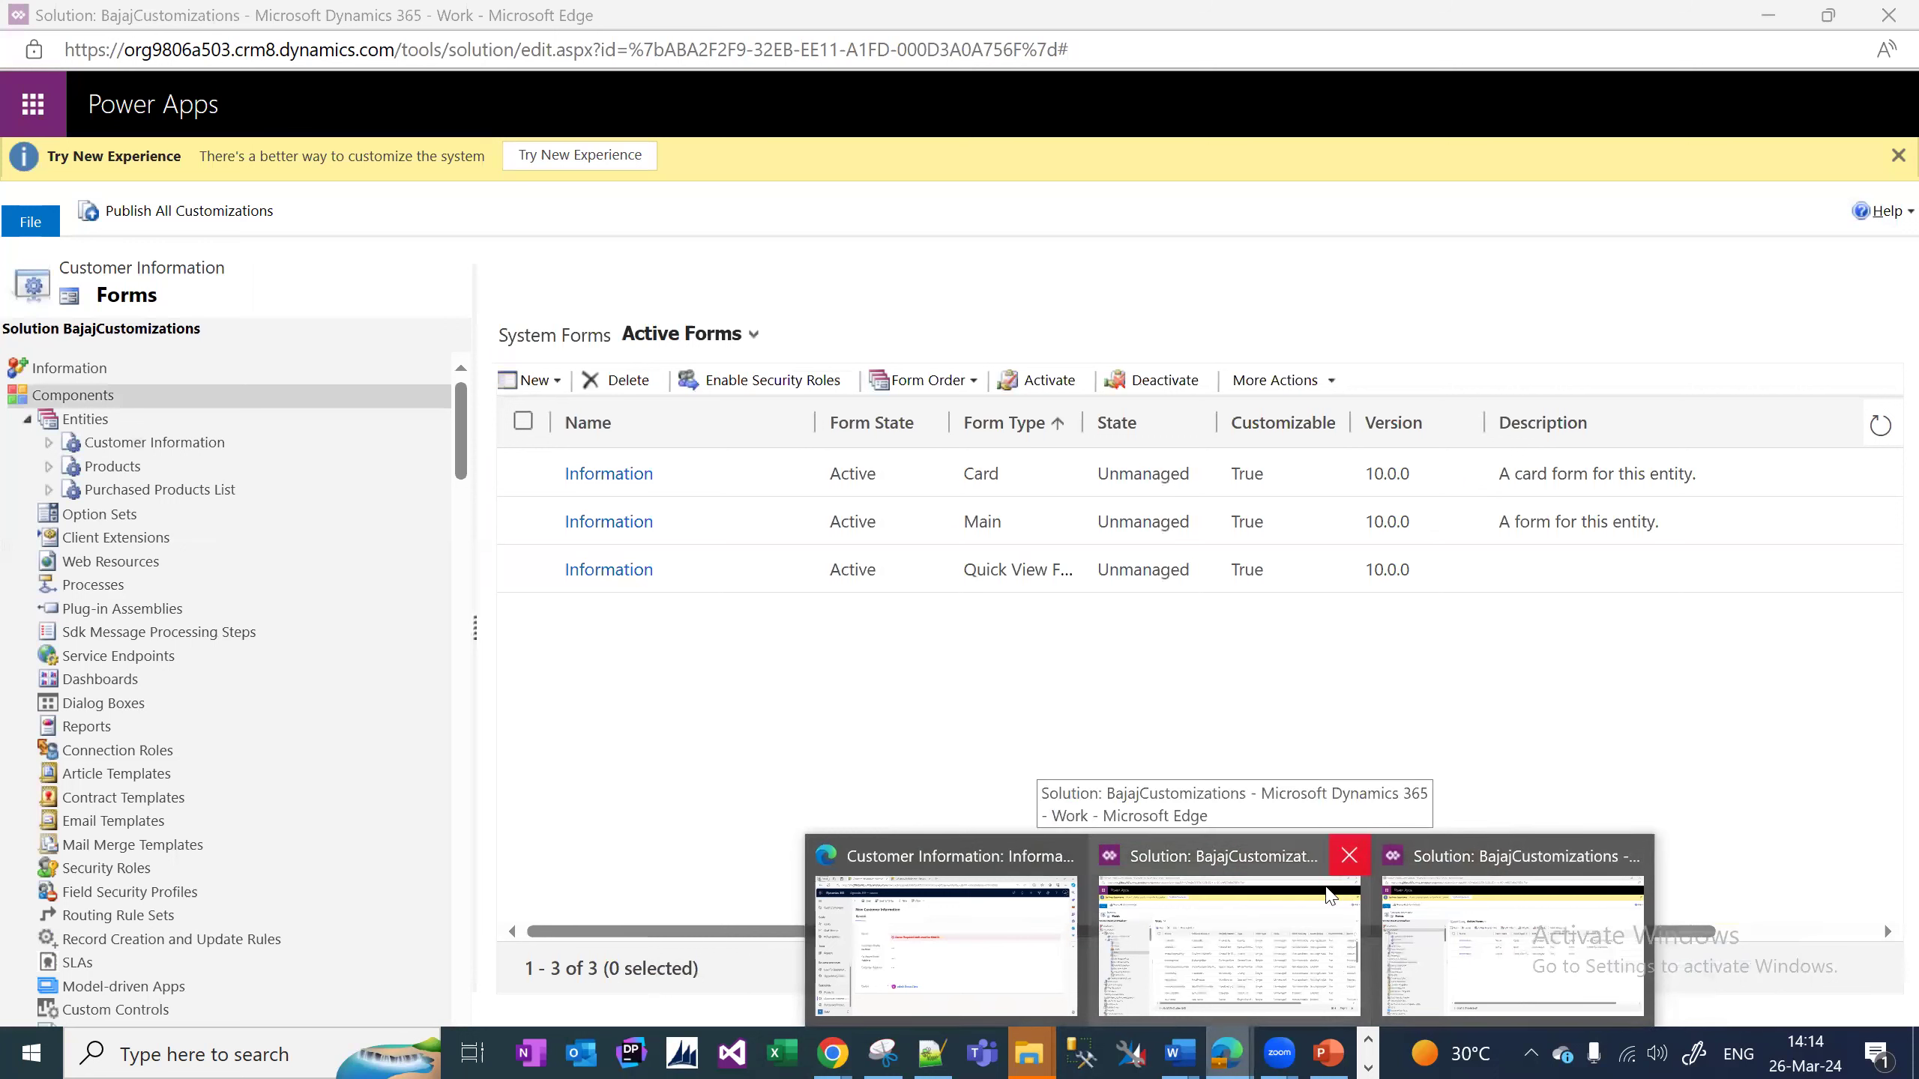
click(1349, 856)
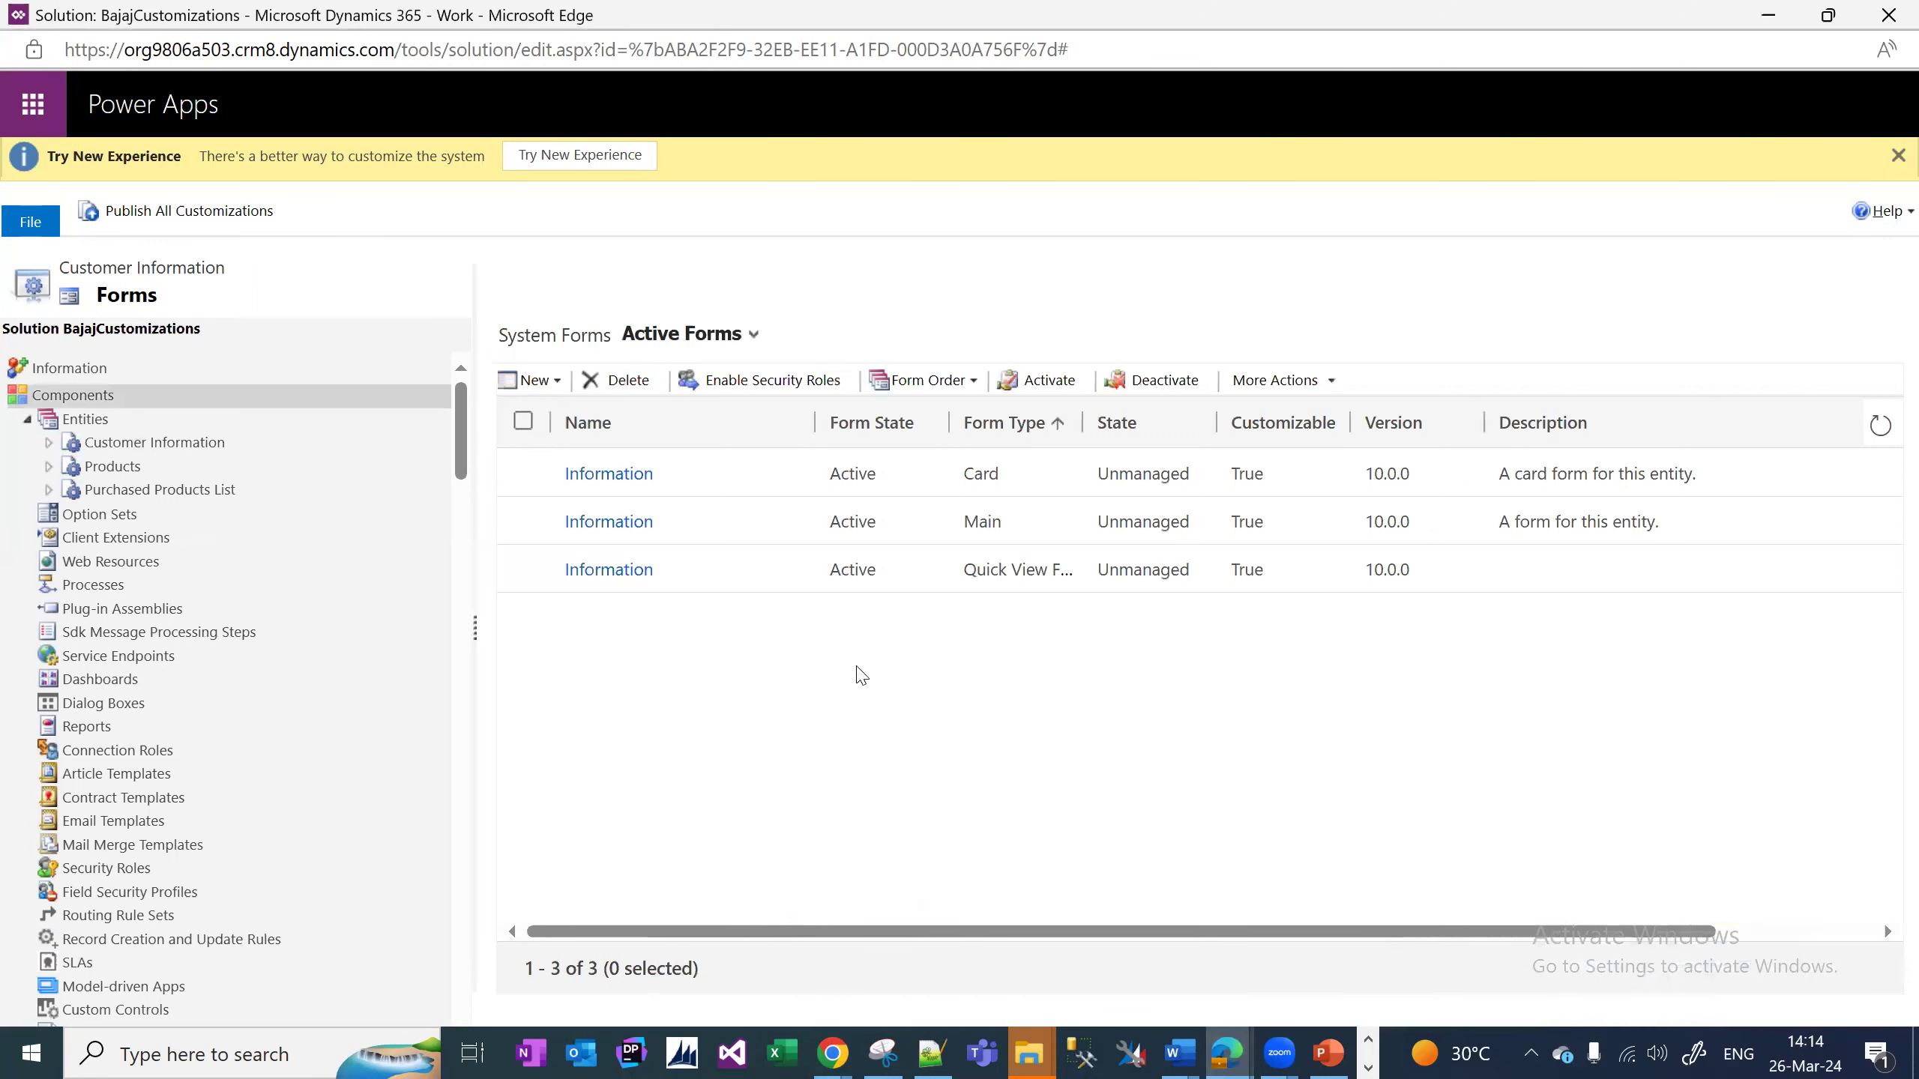
click(933, 1053)
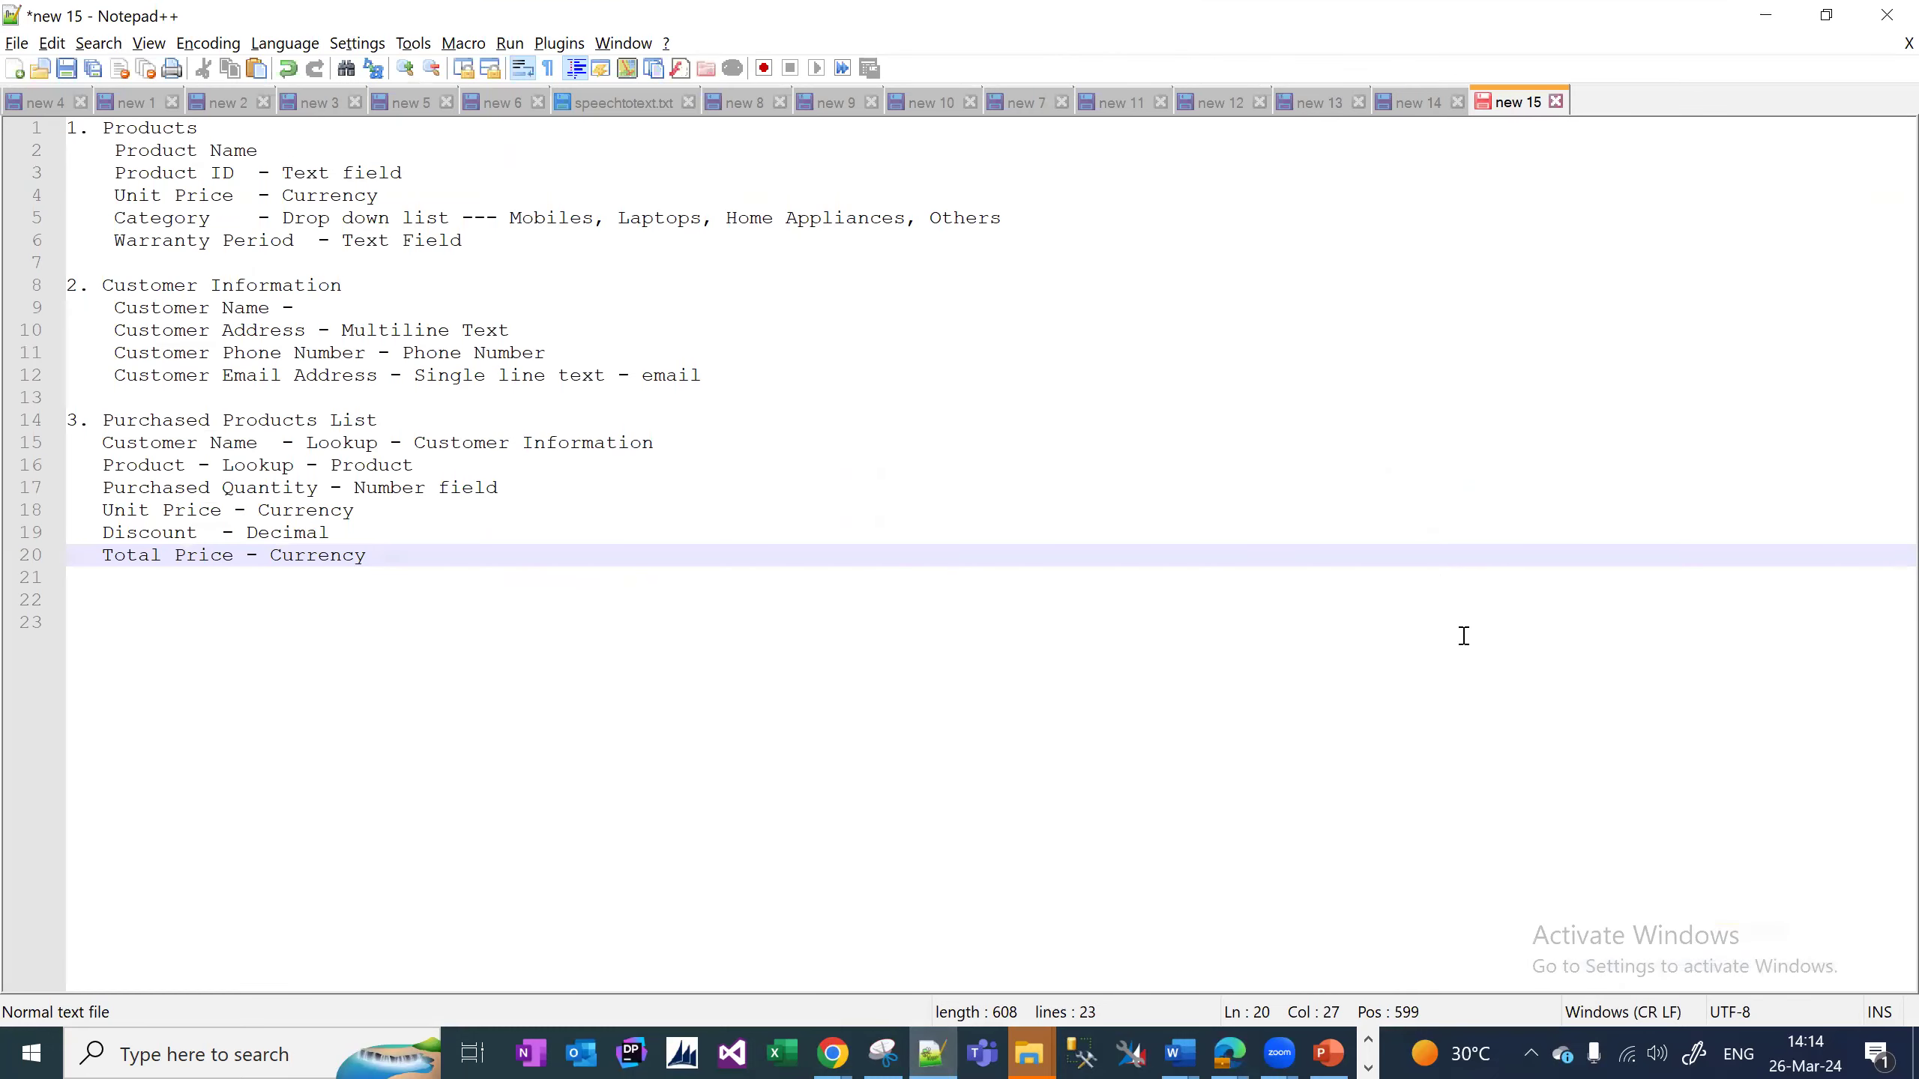
Expand Purchased Products List in the solution explorer and open its Fields, then go back to the notes.
click(1230, 1053)
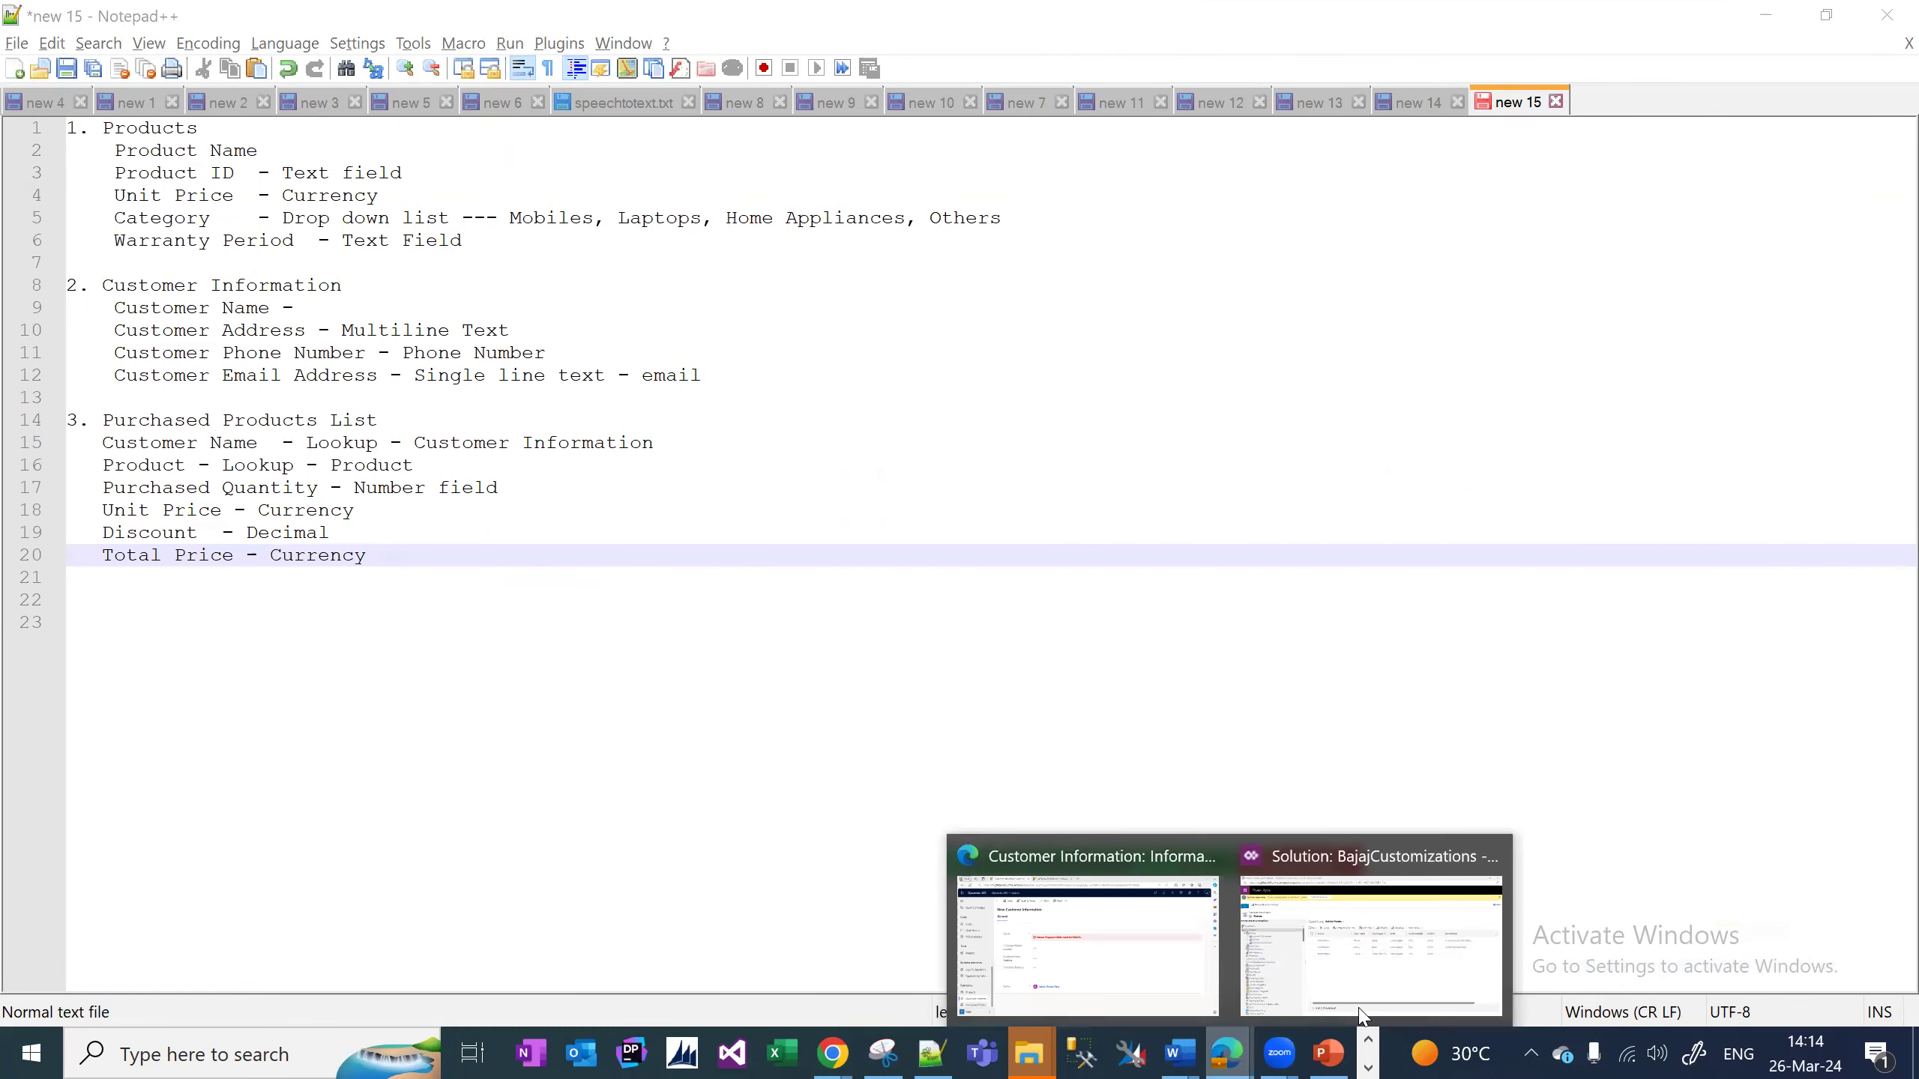
click(1488, 971)
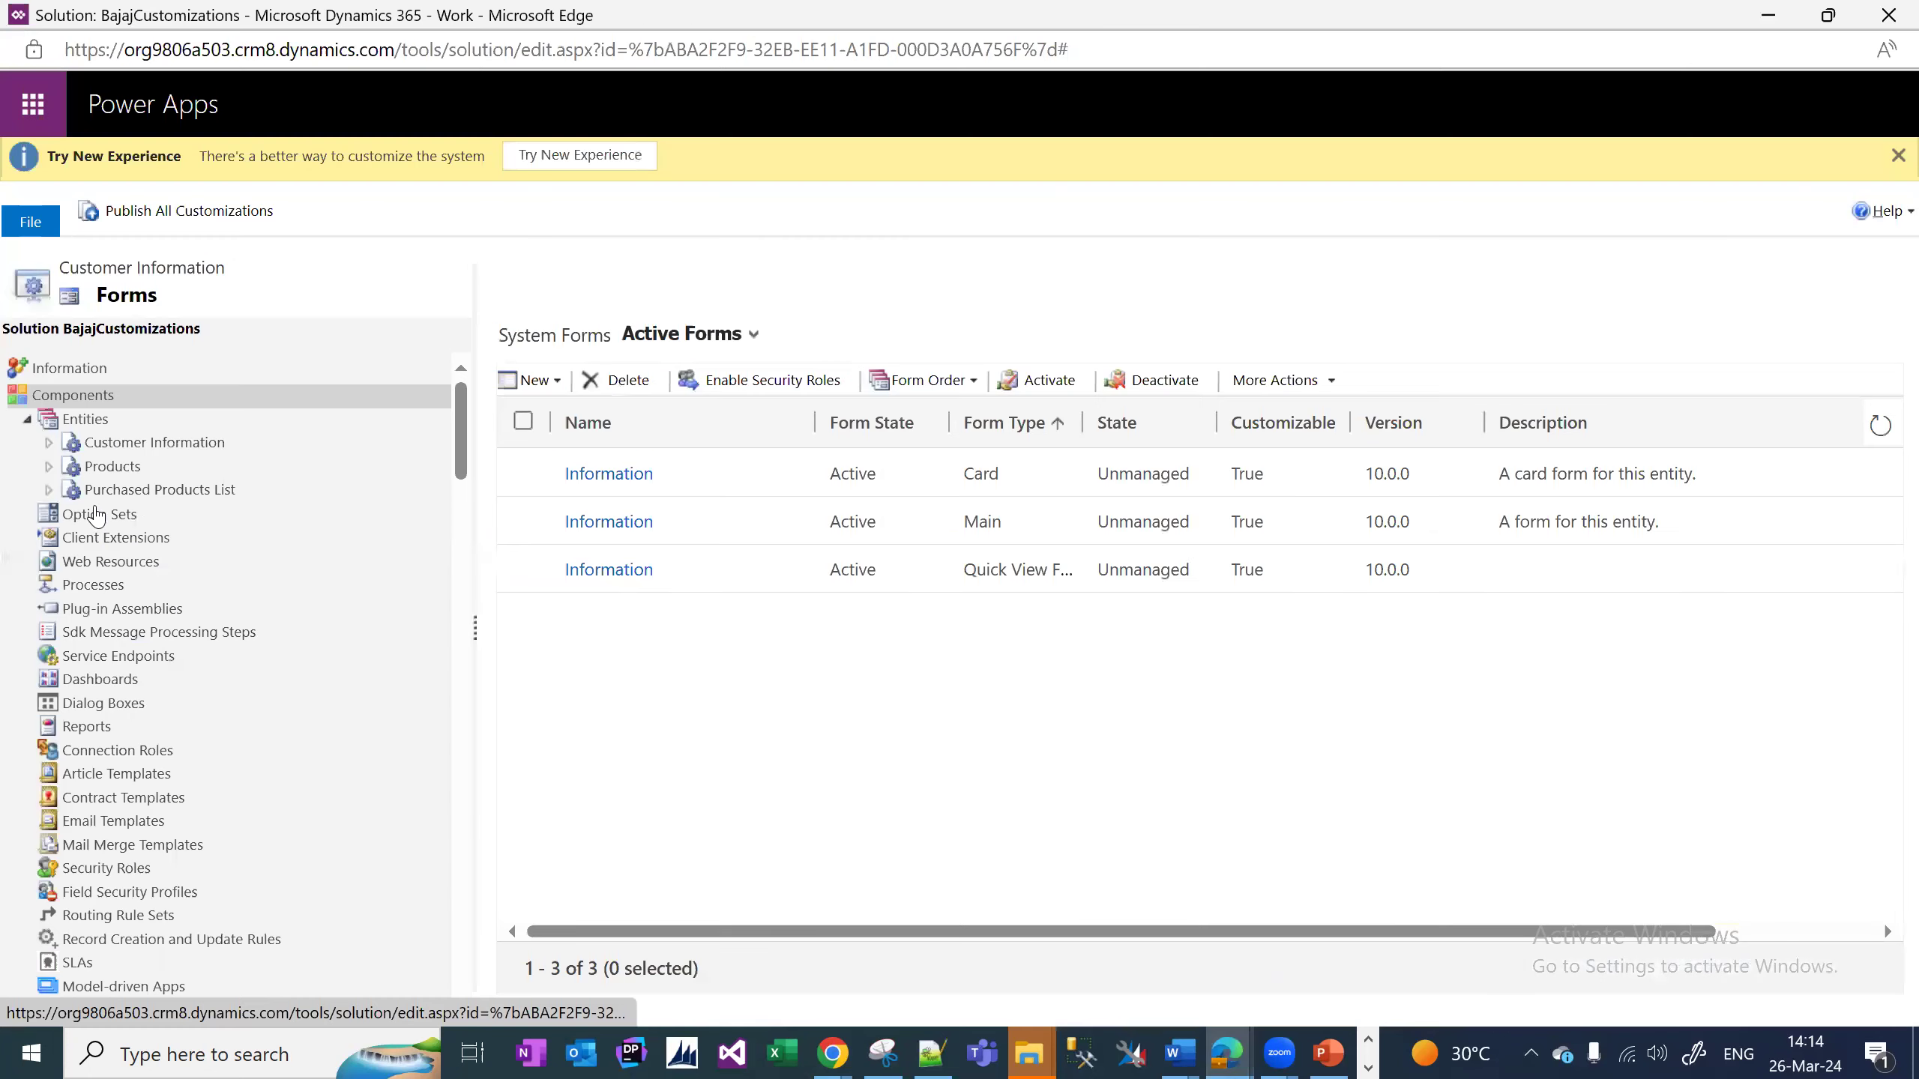
click(124, 493)
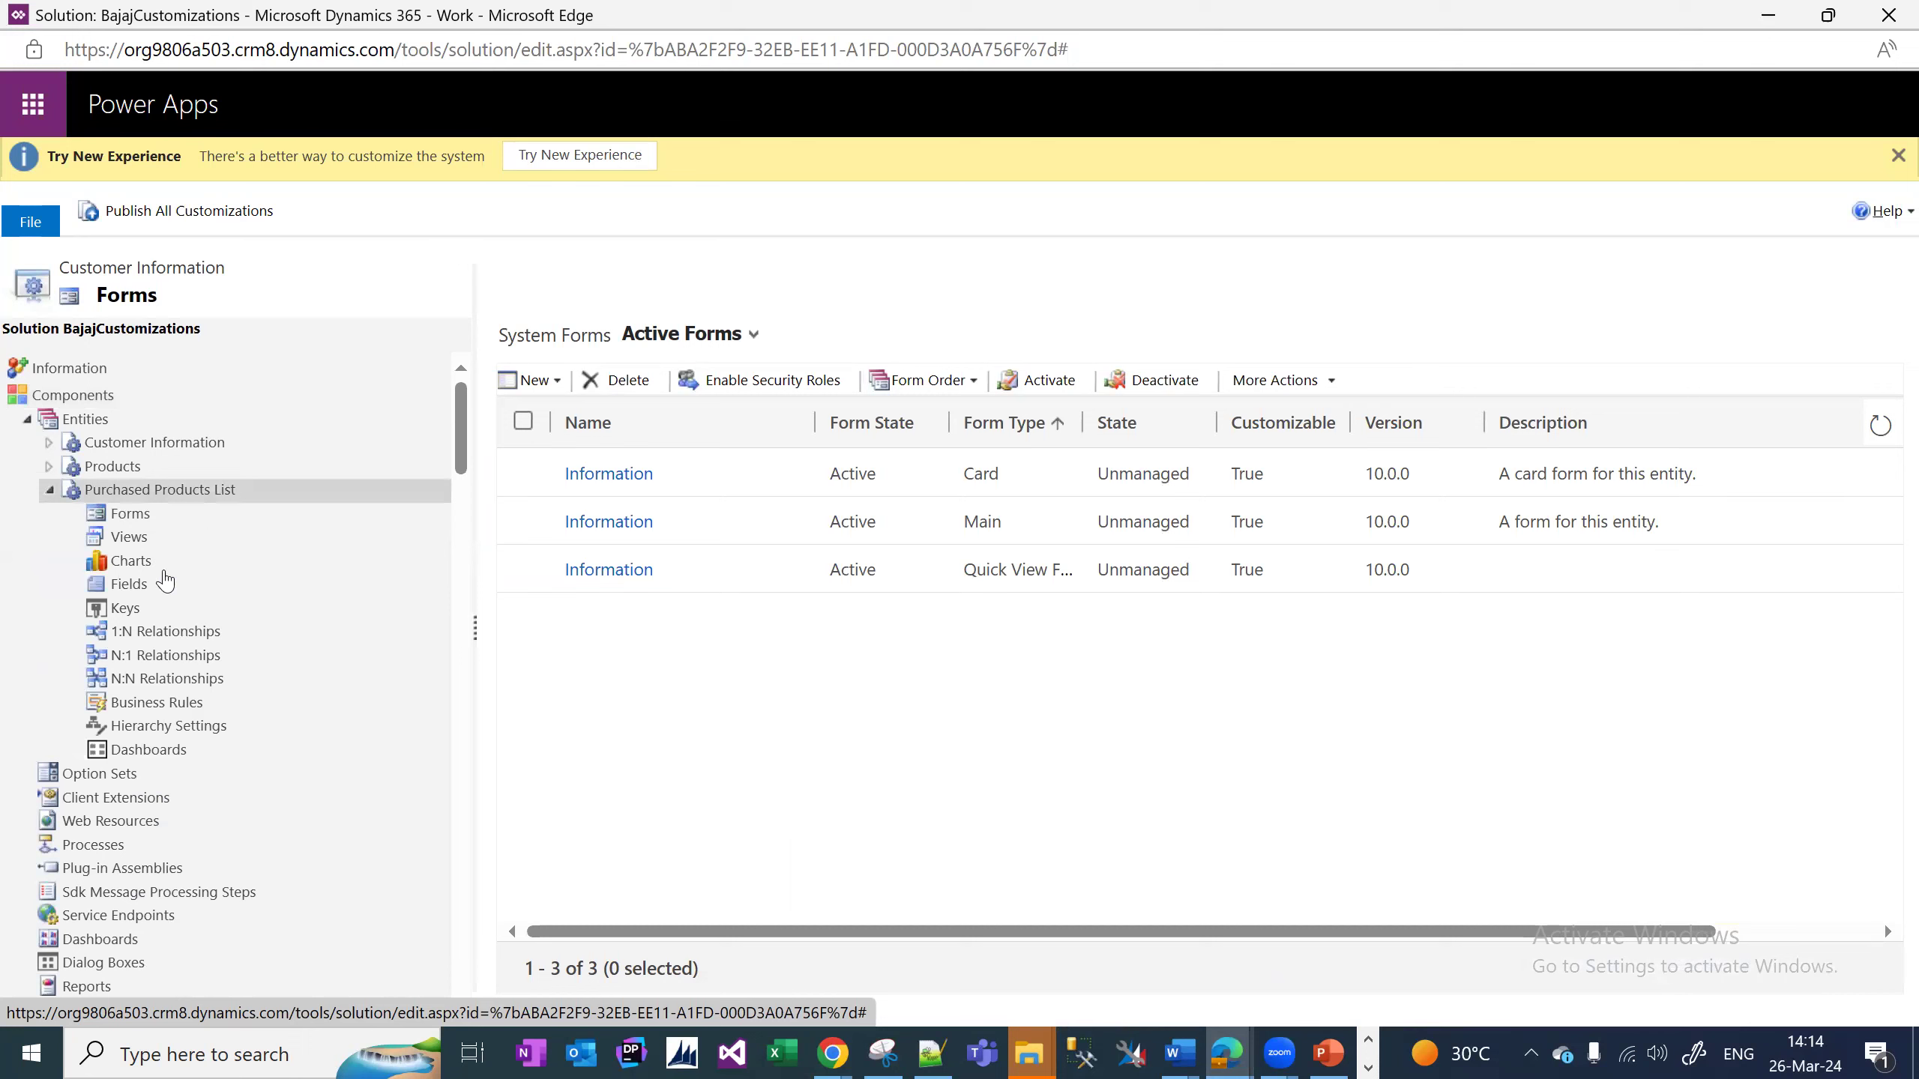
click(139, 597)
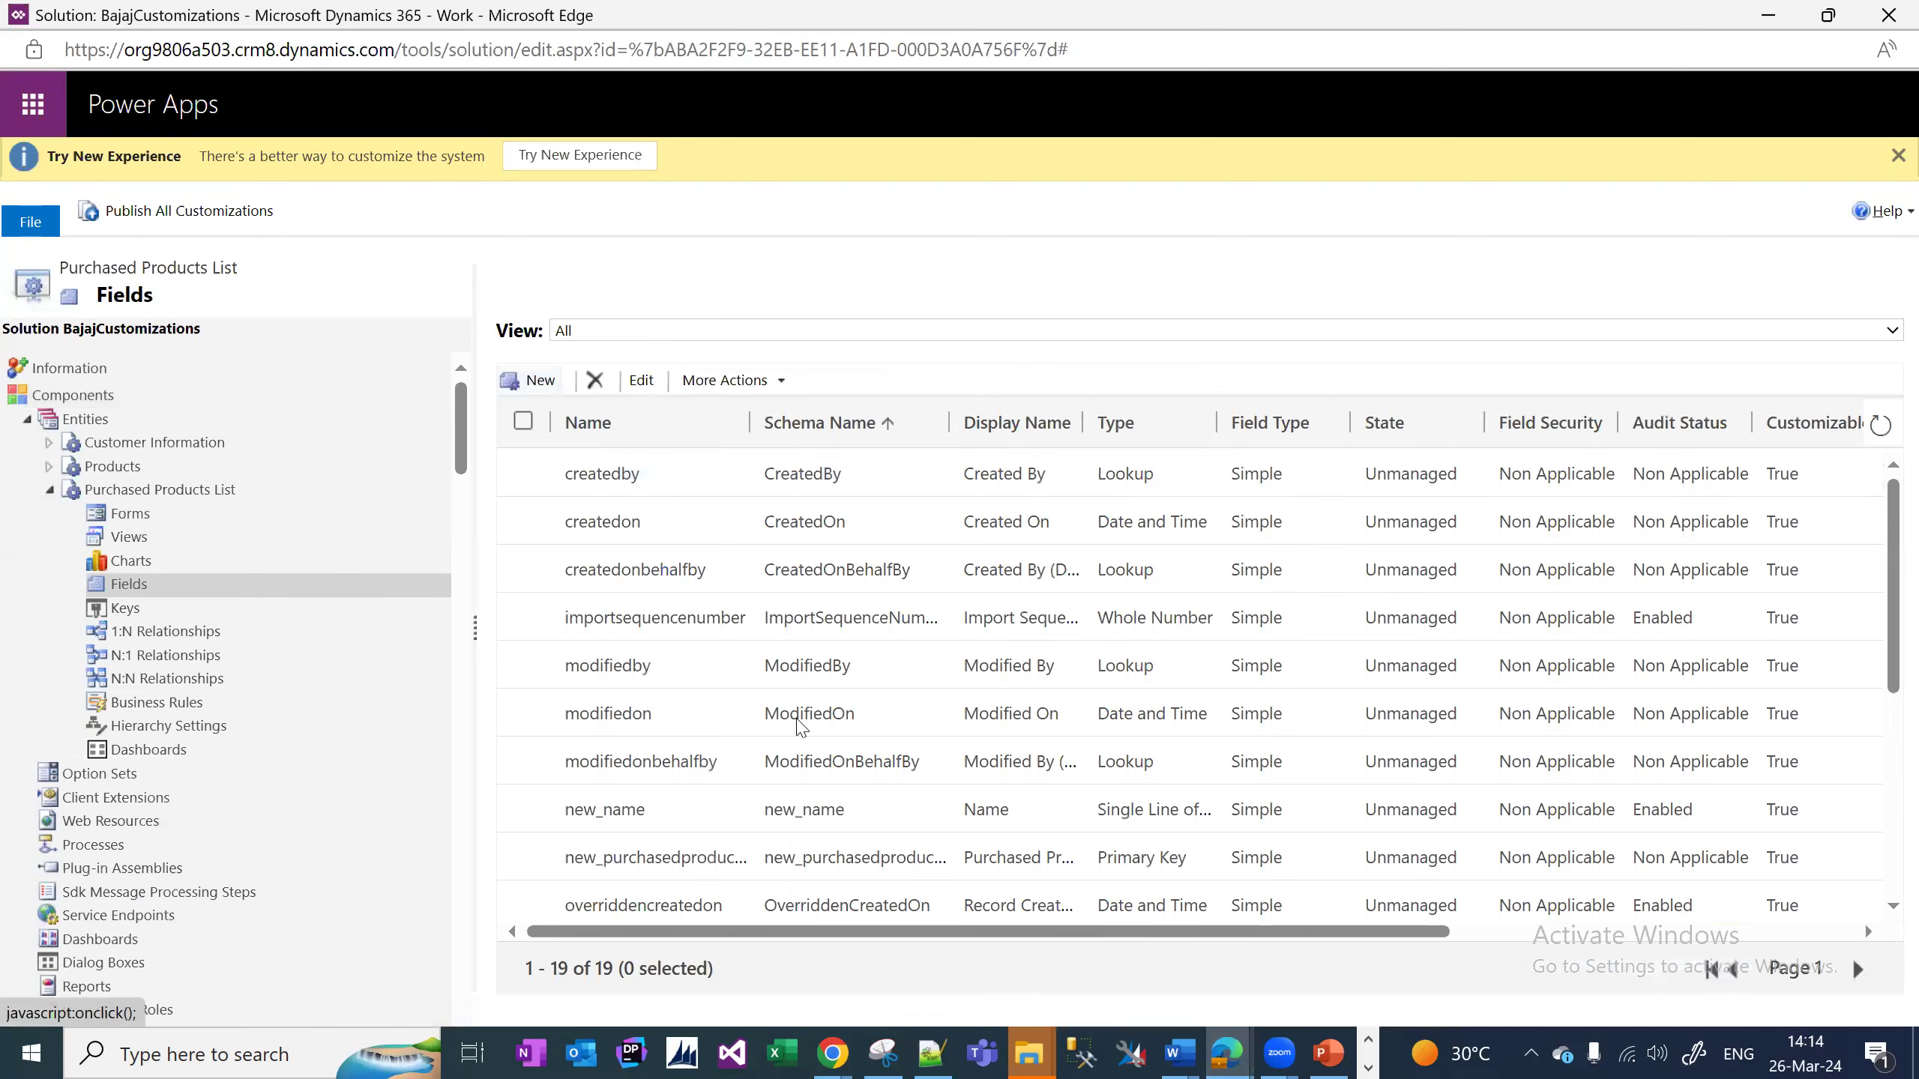
key(alt+Tab)
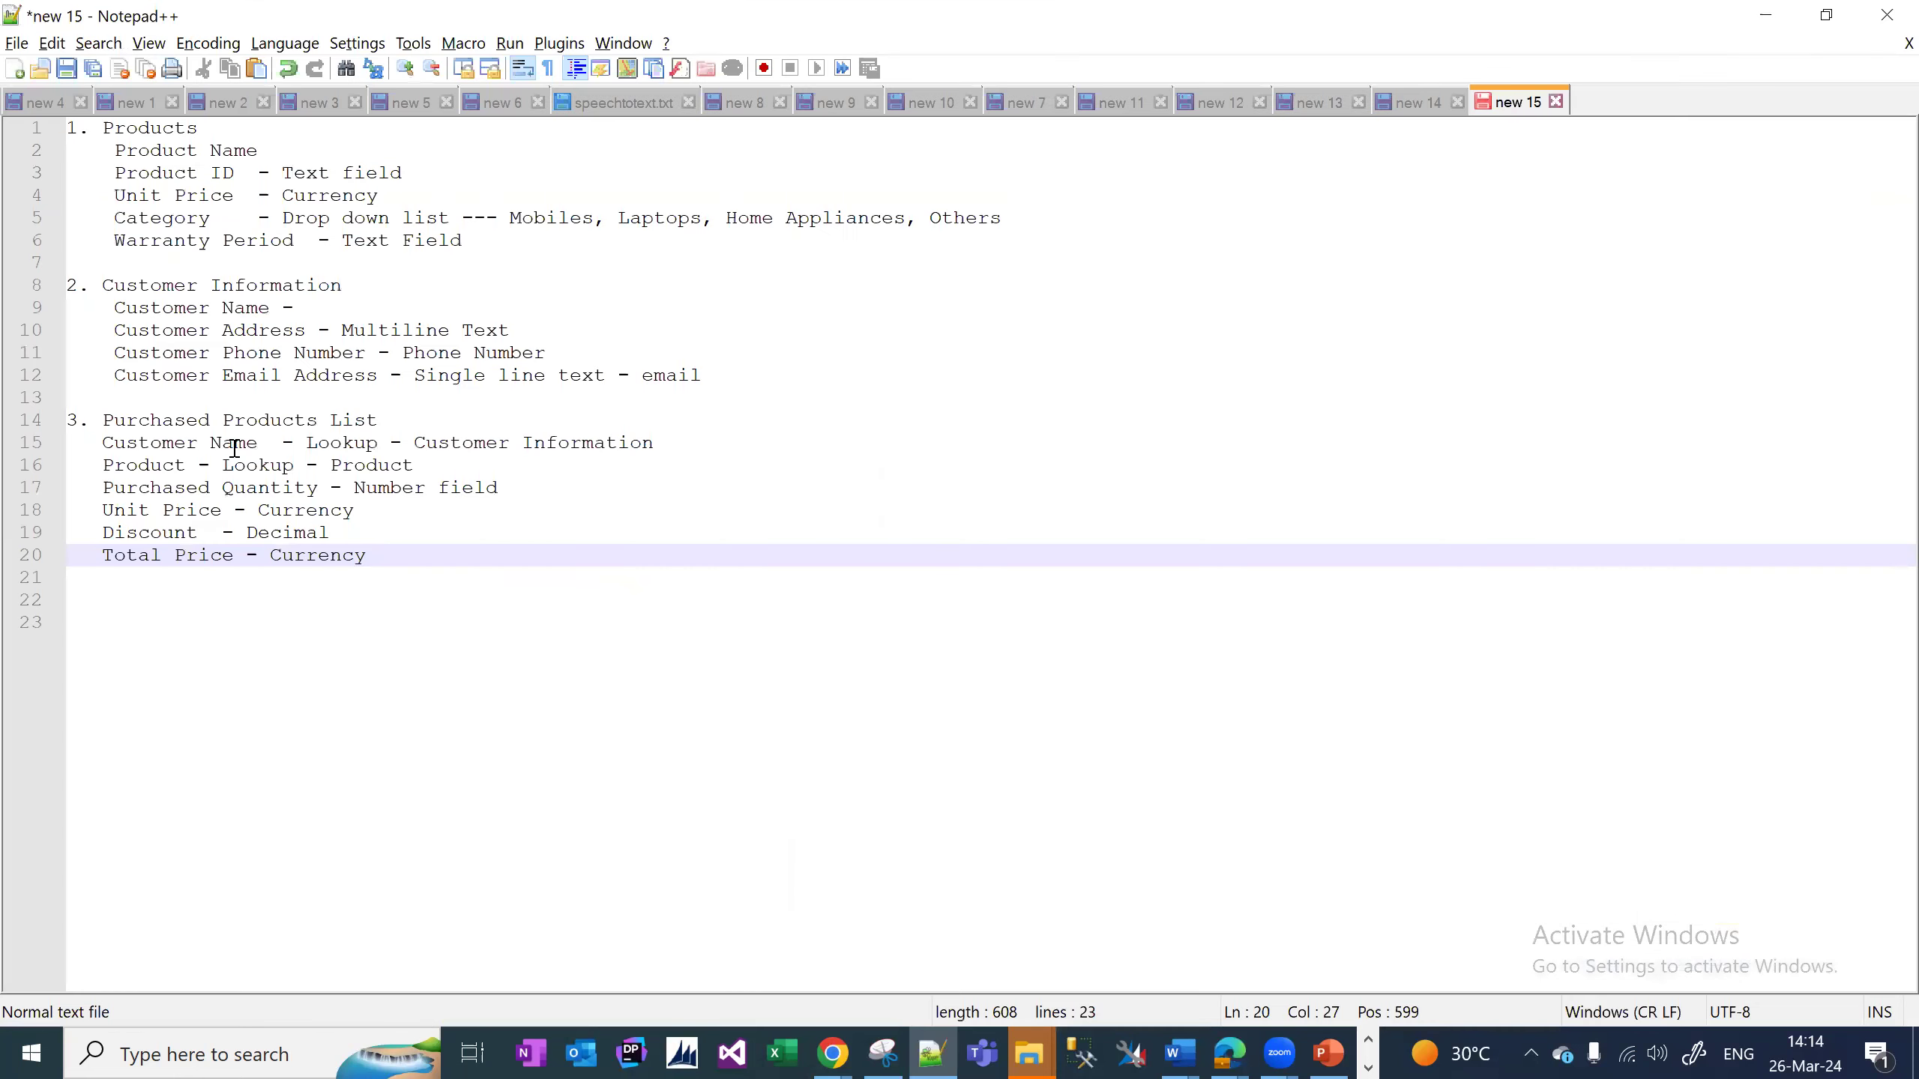
Paste 'Customer Name' from the notes as the new field's display name and make it Business Required.
click(278, 442)
drag(271, 440, 101, 446)
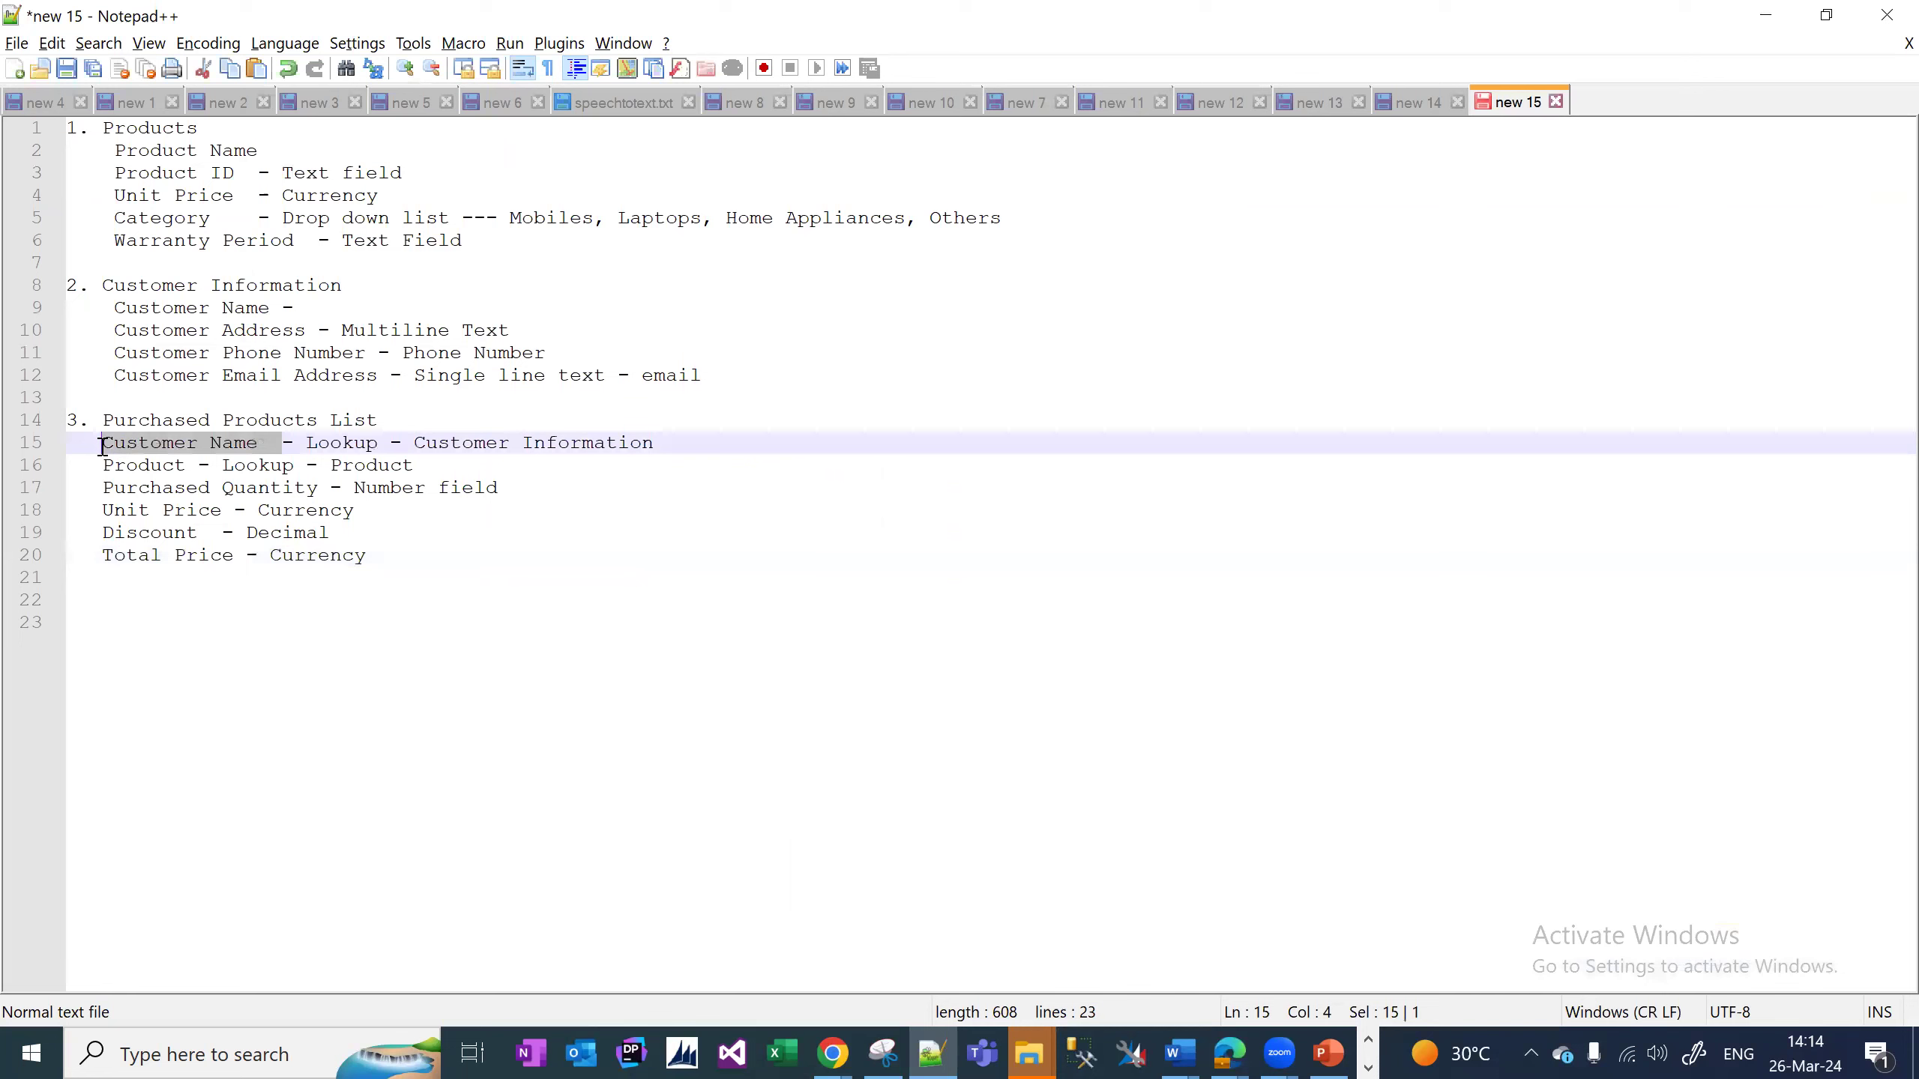
key(ctrl+c)
key(alt+Tab)
key(ctrl+v)
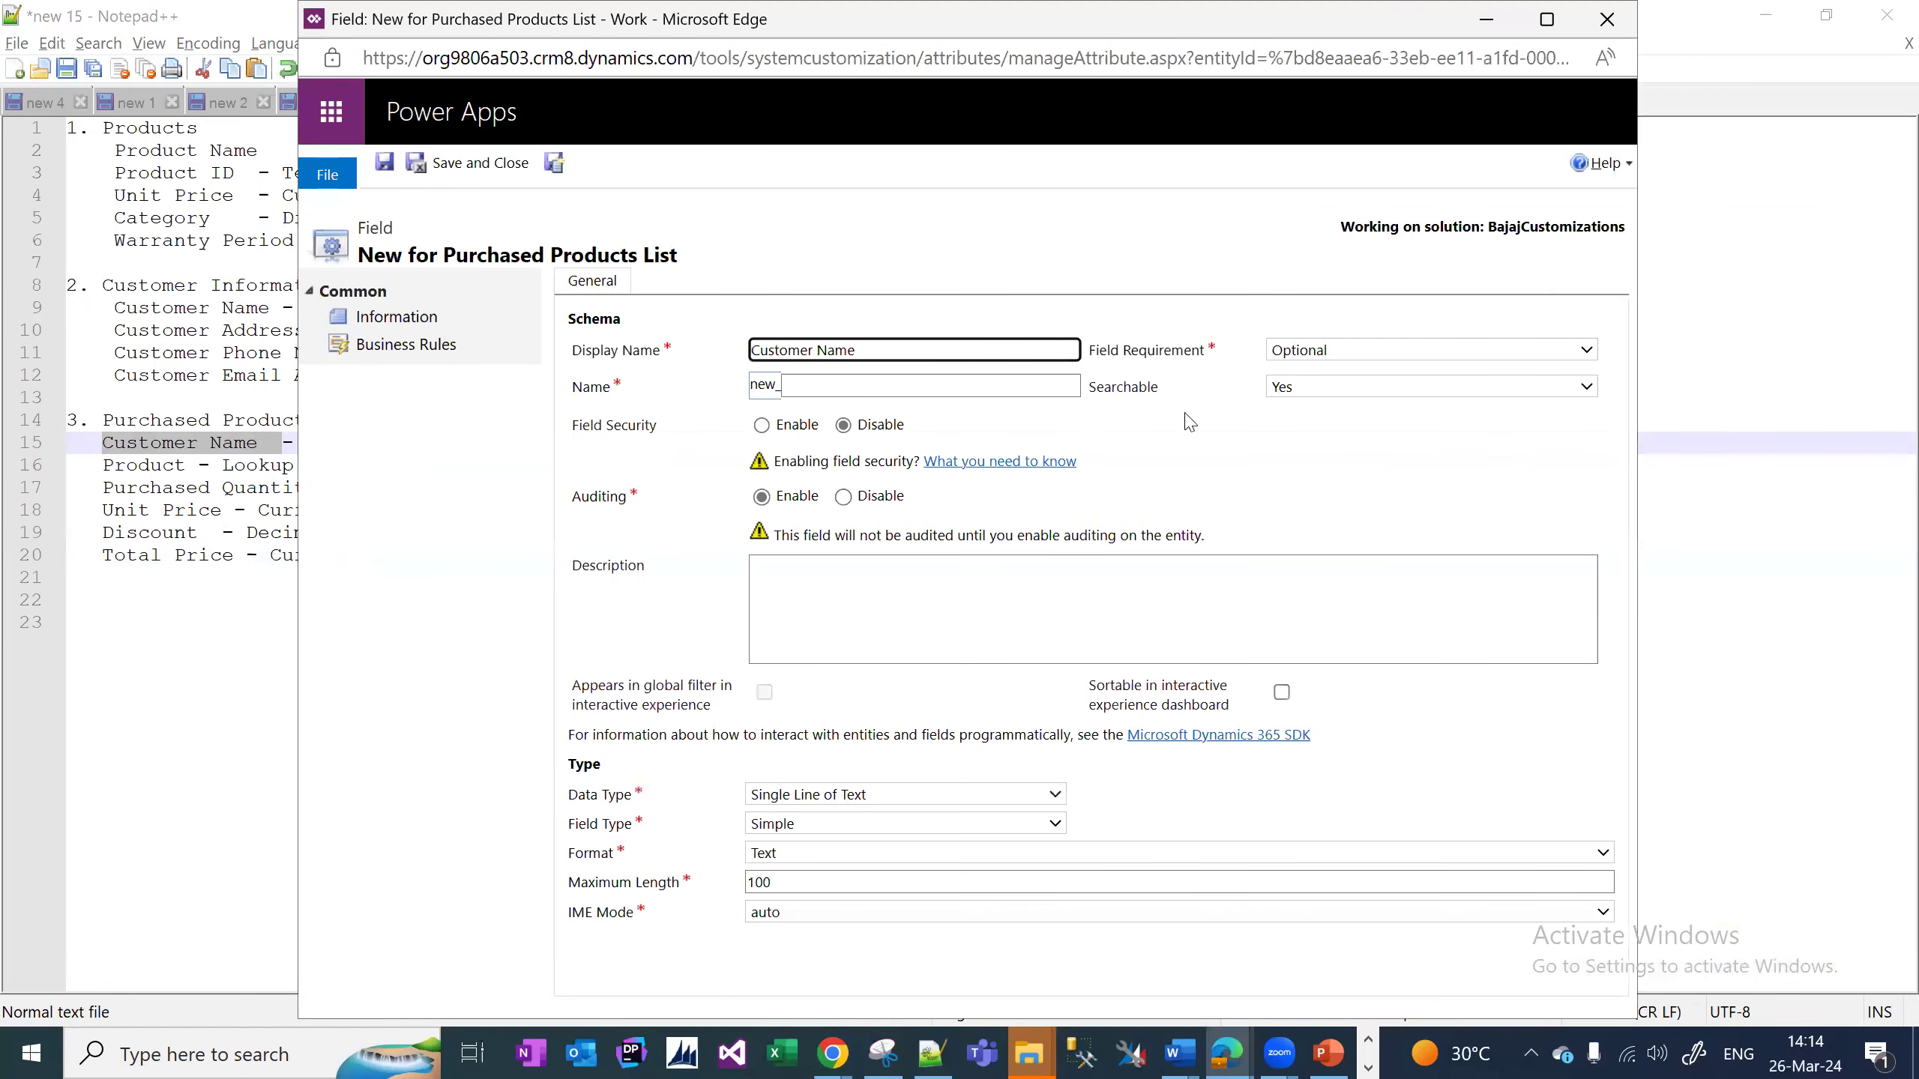
click(1261, 430)
click(1411, 353)
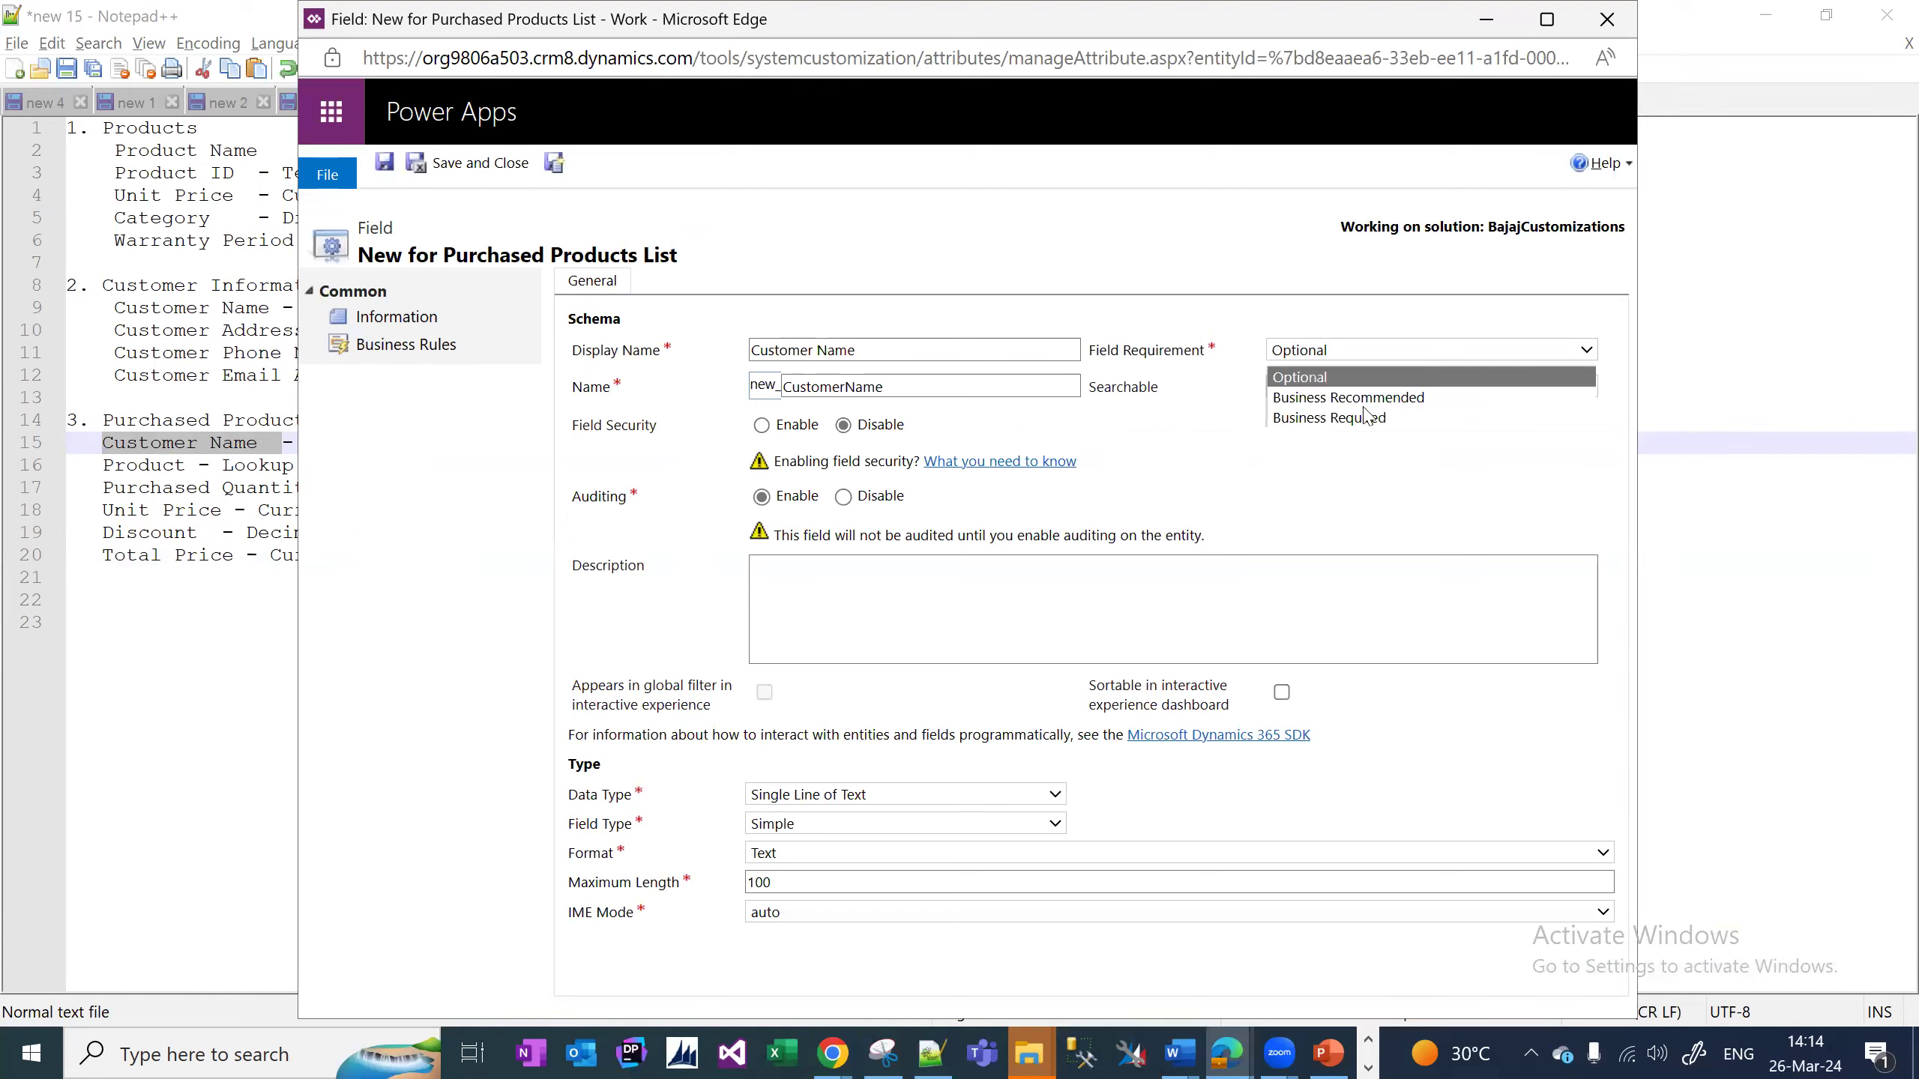
click(1368, 420)
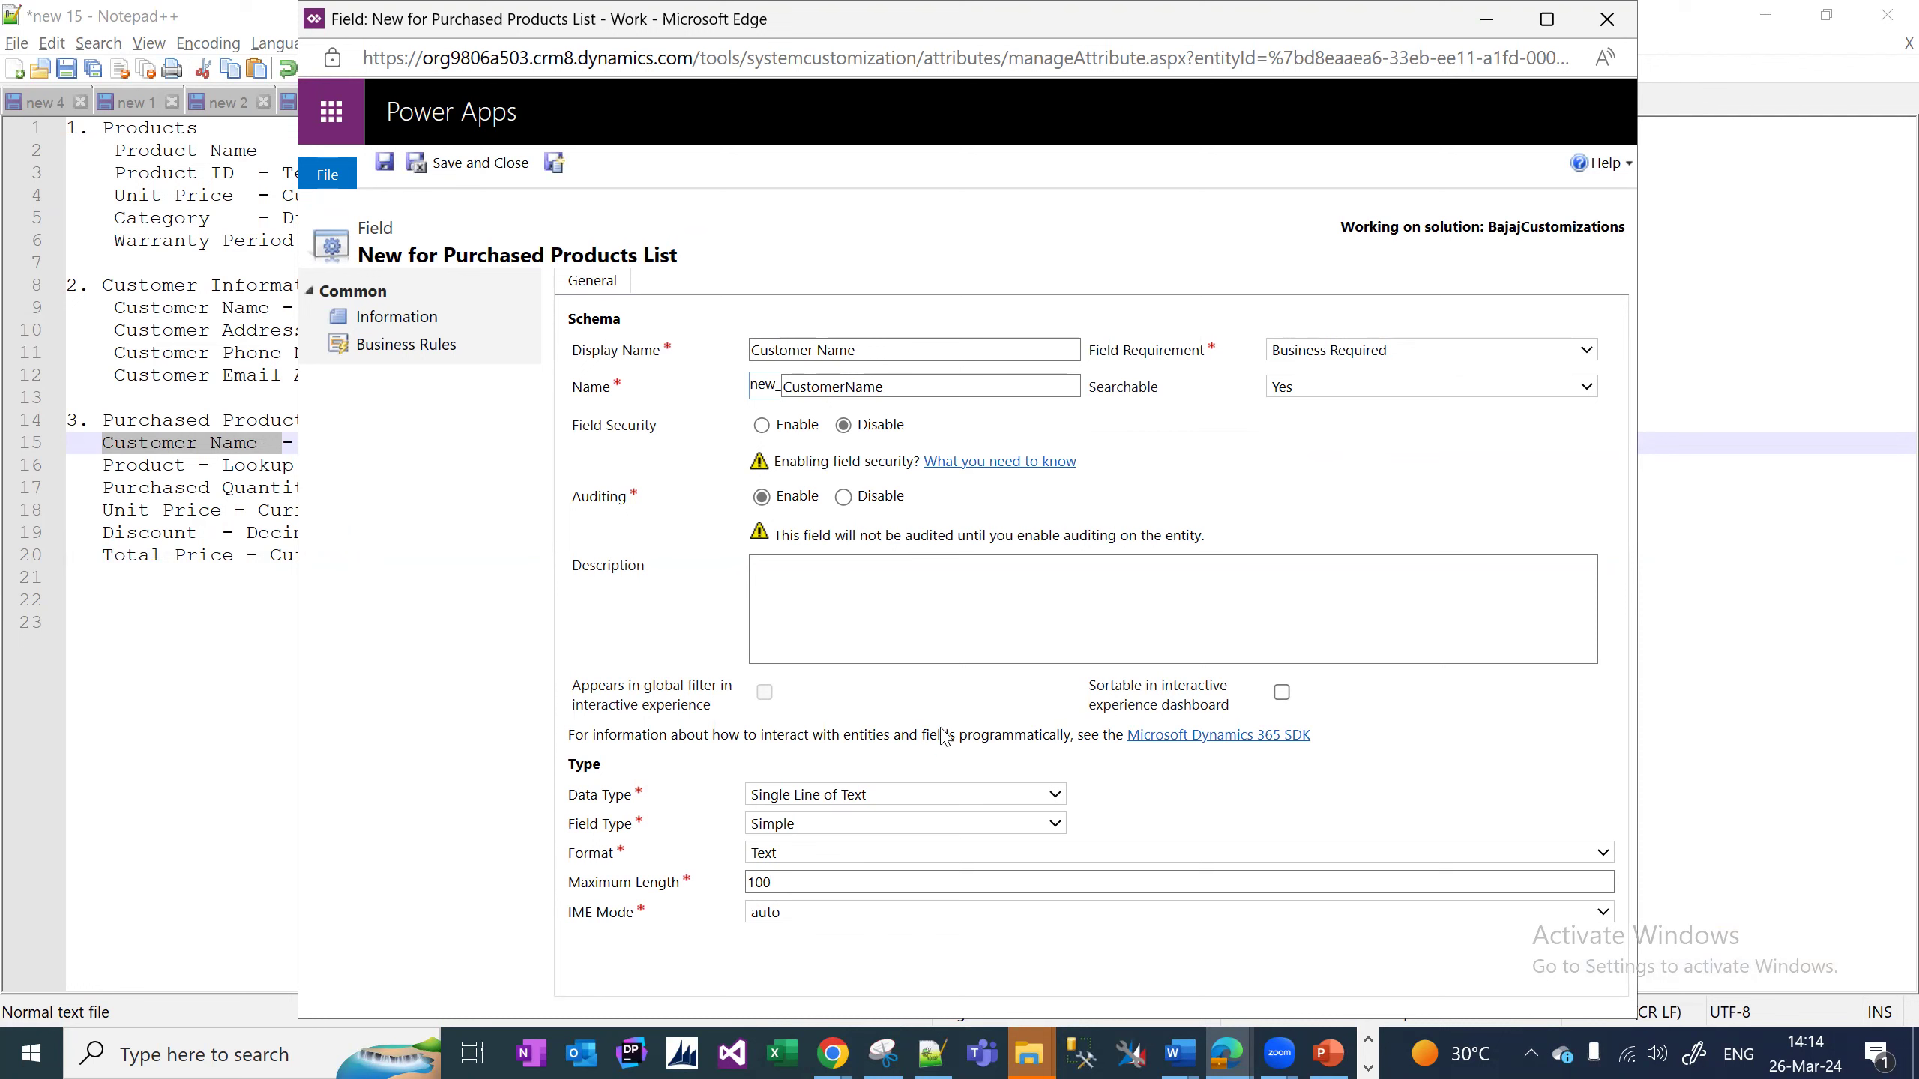
Make it a Lookup targeting Customer Information, then Save and New.
click(945, 794)
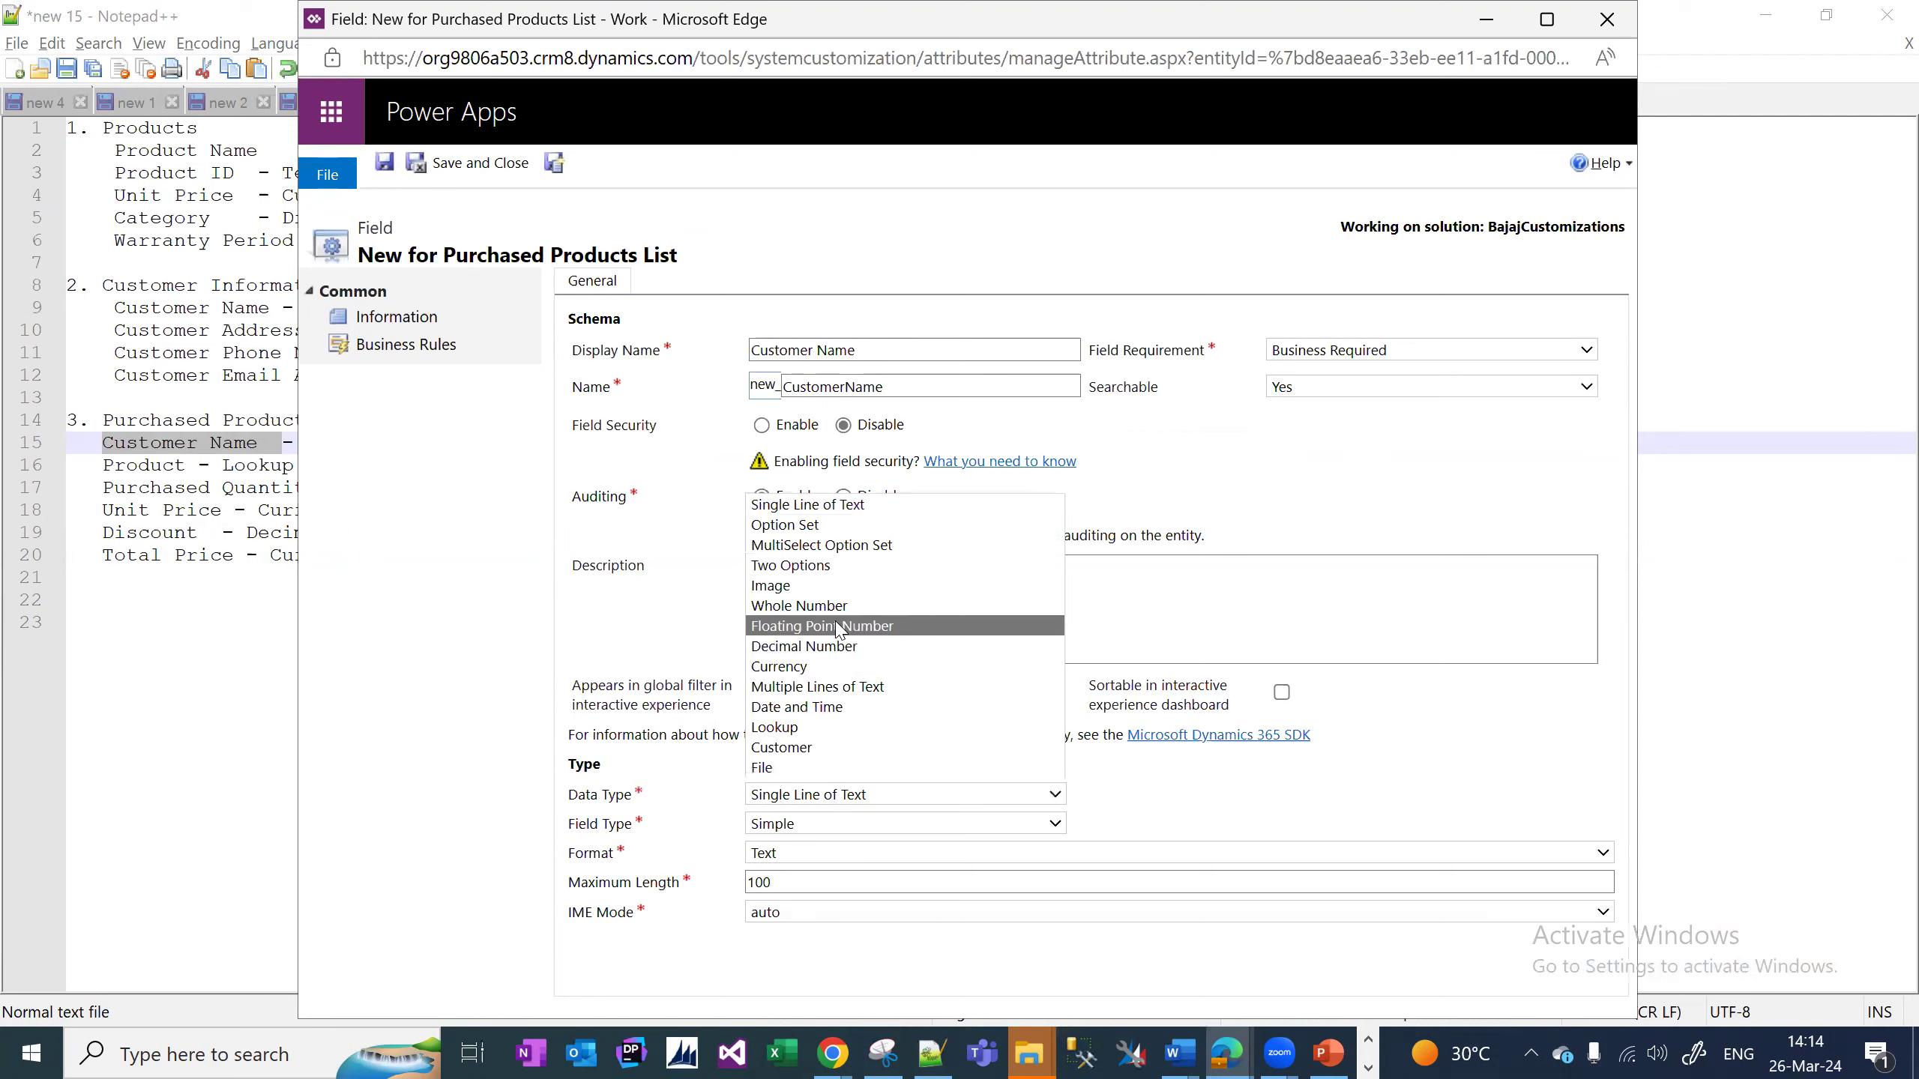
click(840, 728)
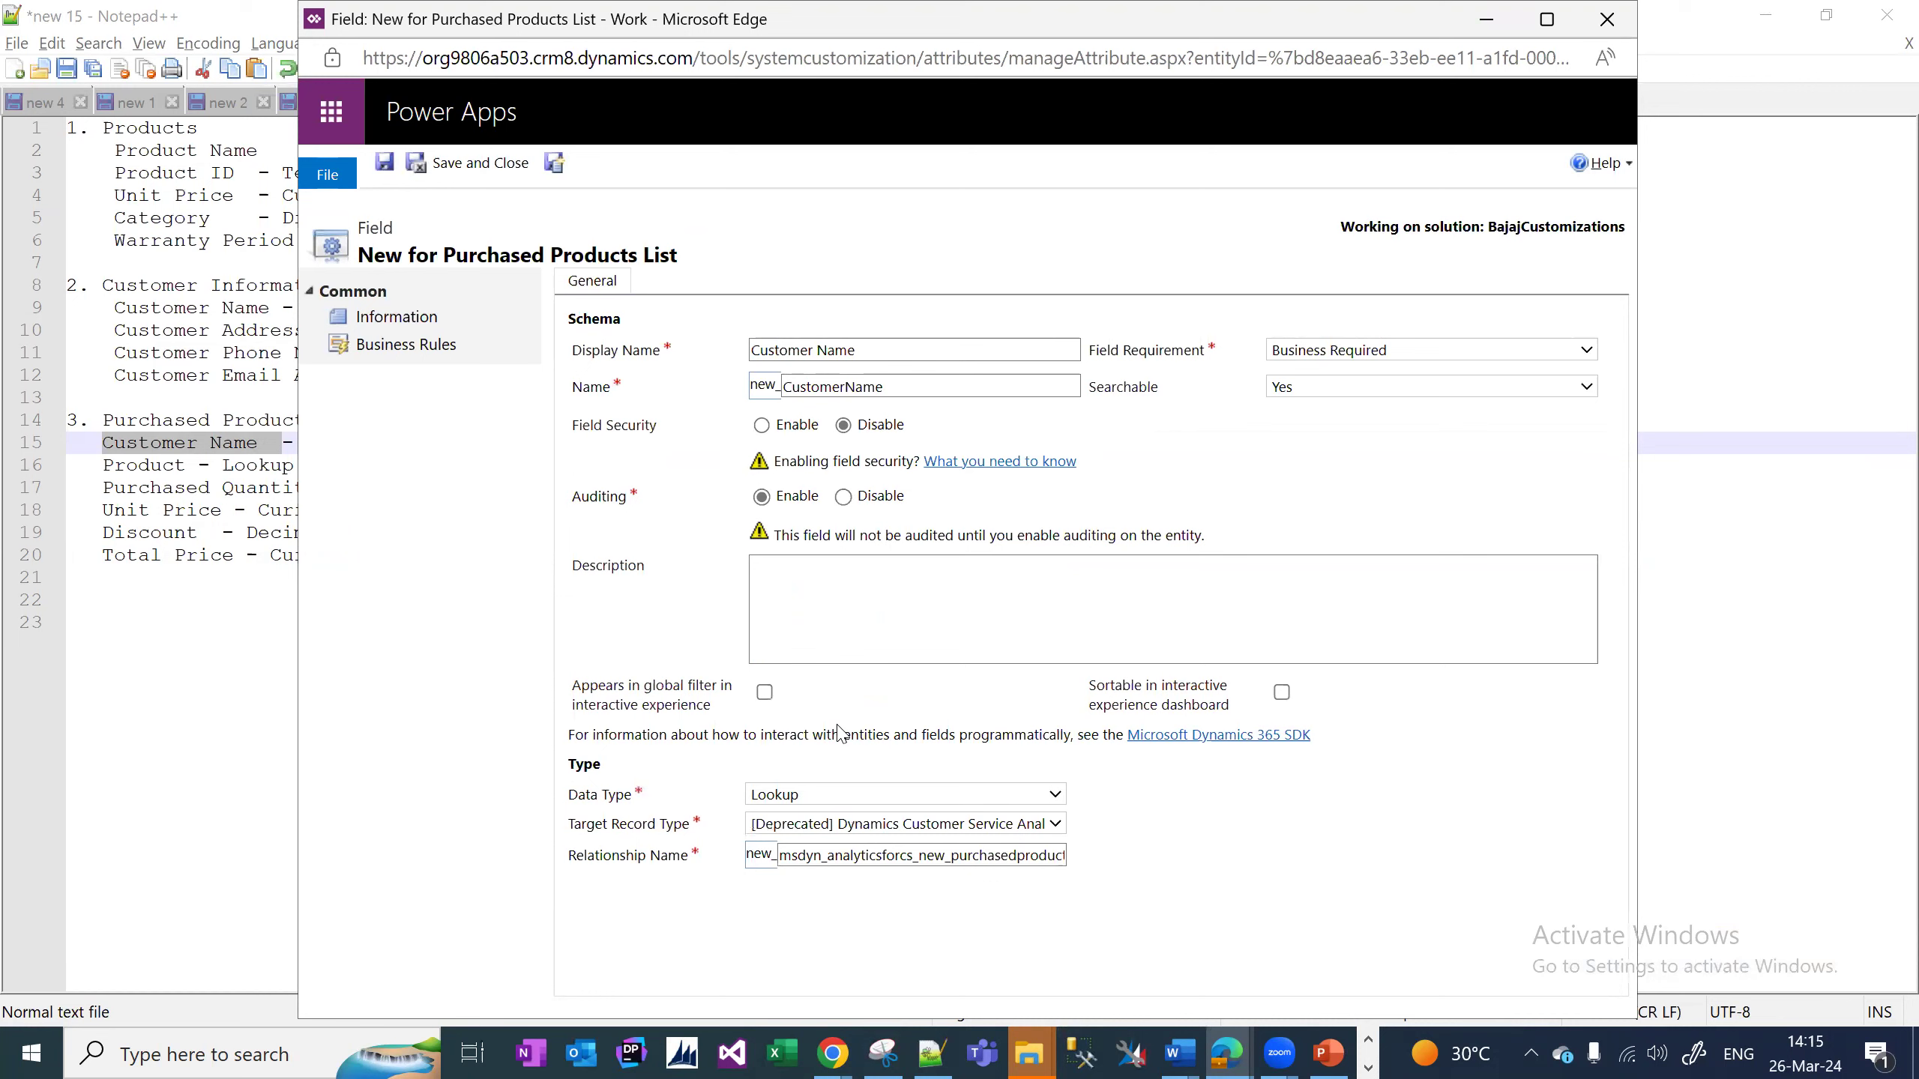
click(906, 824)
drag(1154, 448, 1154, 529)
click(808, 696)
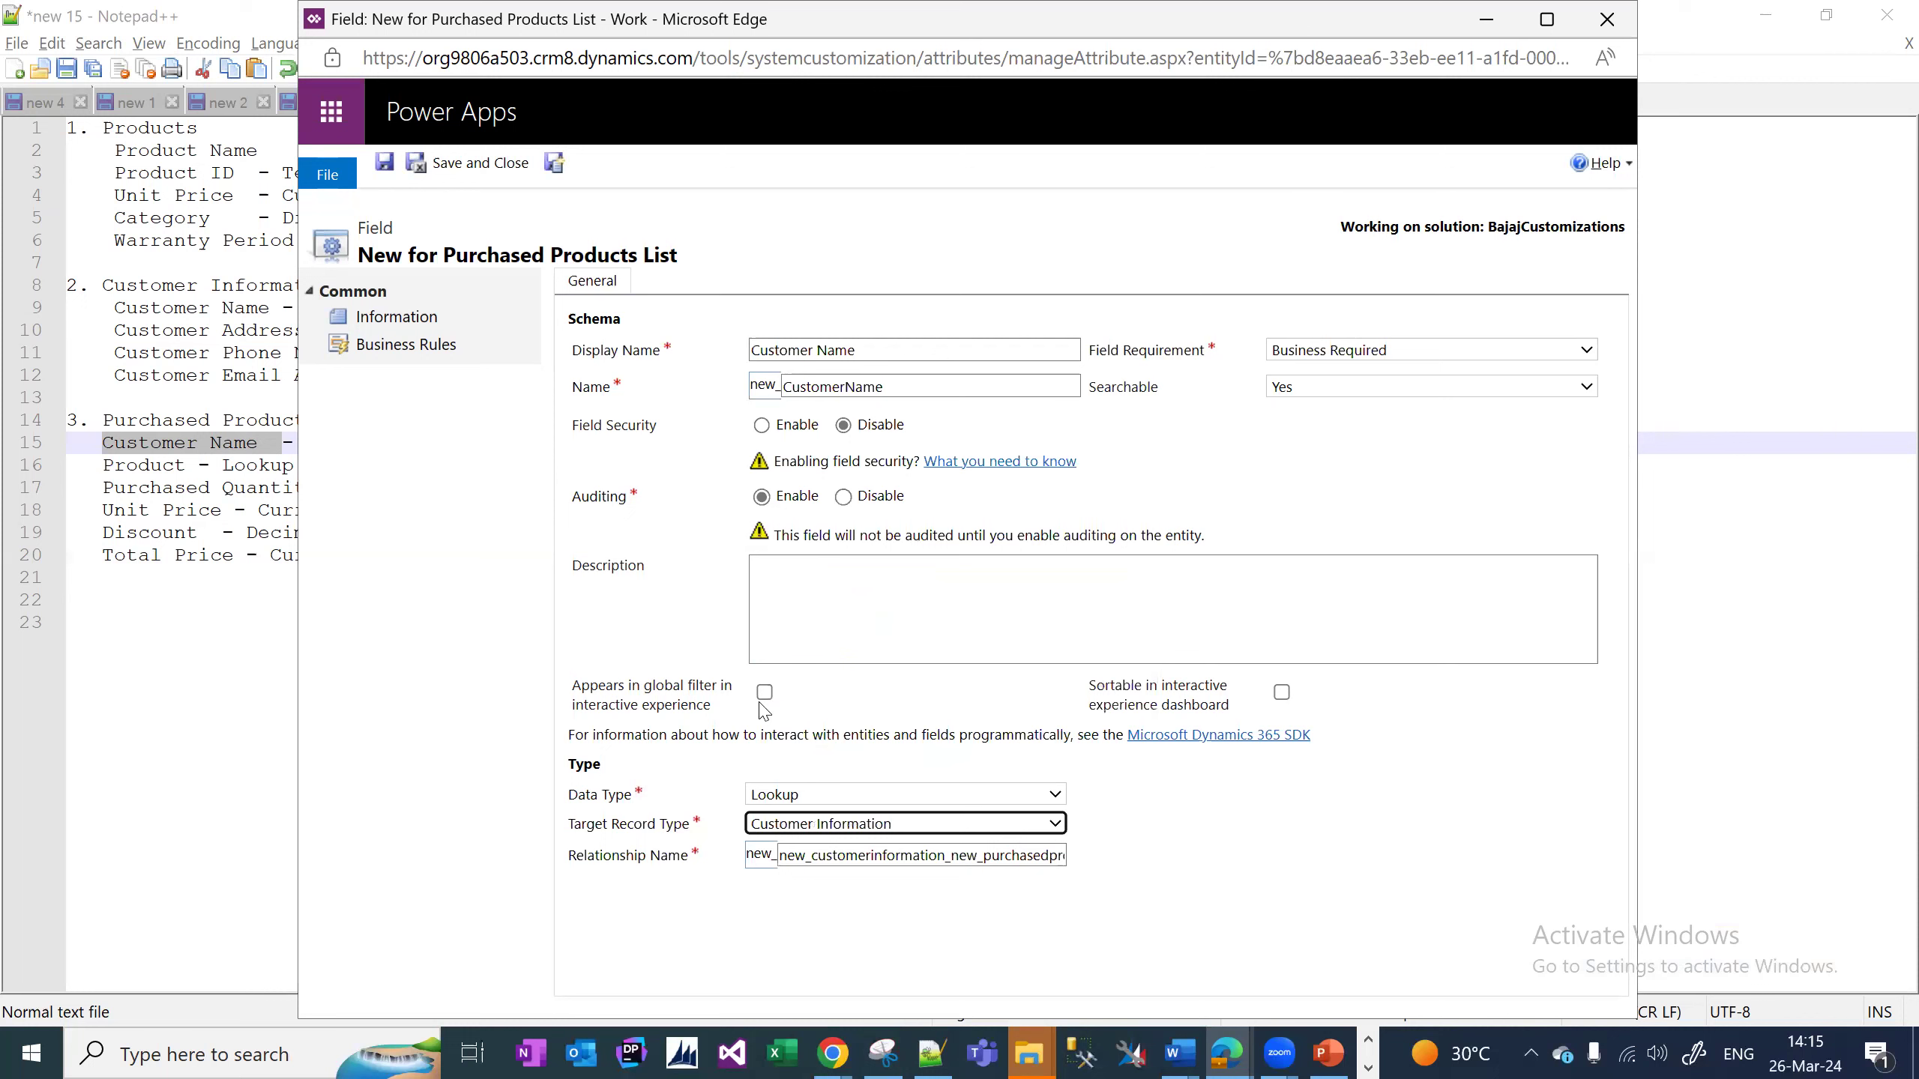
click(553, 162)
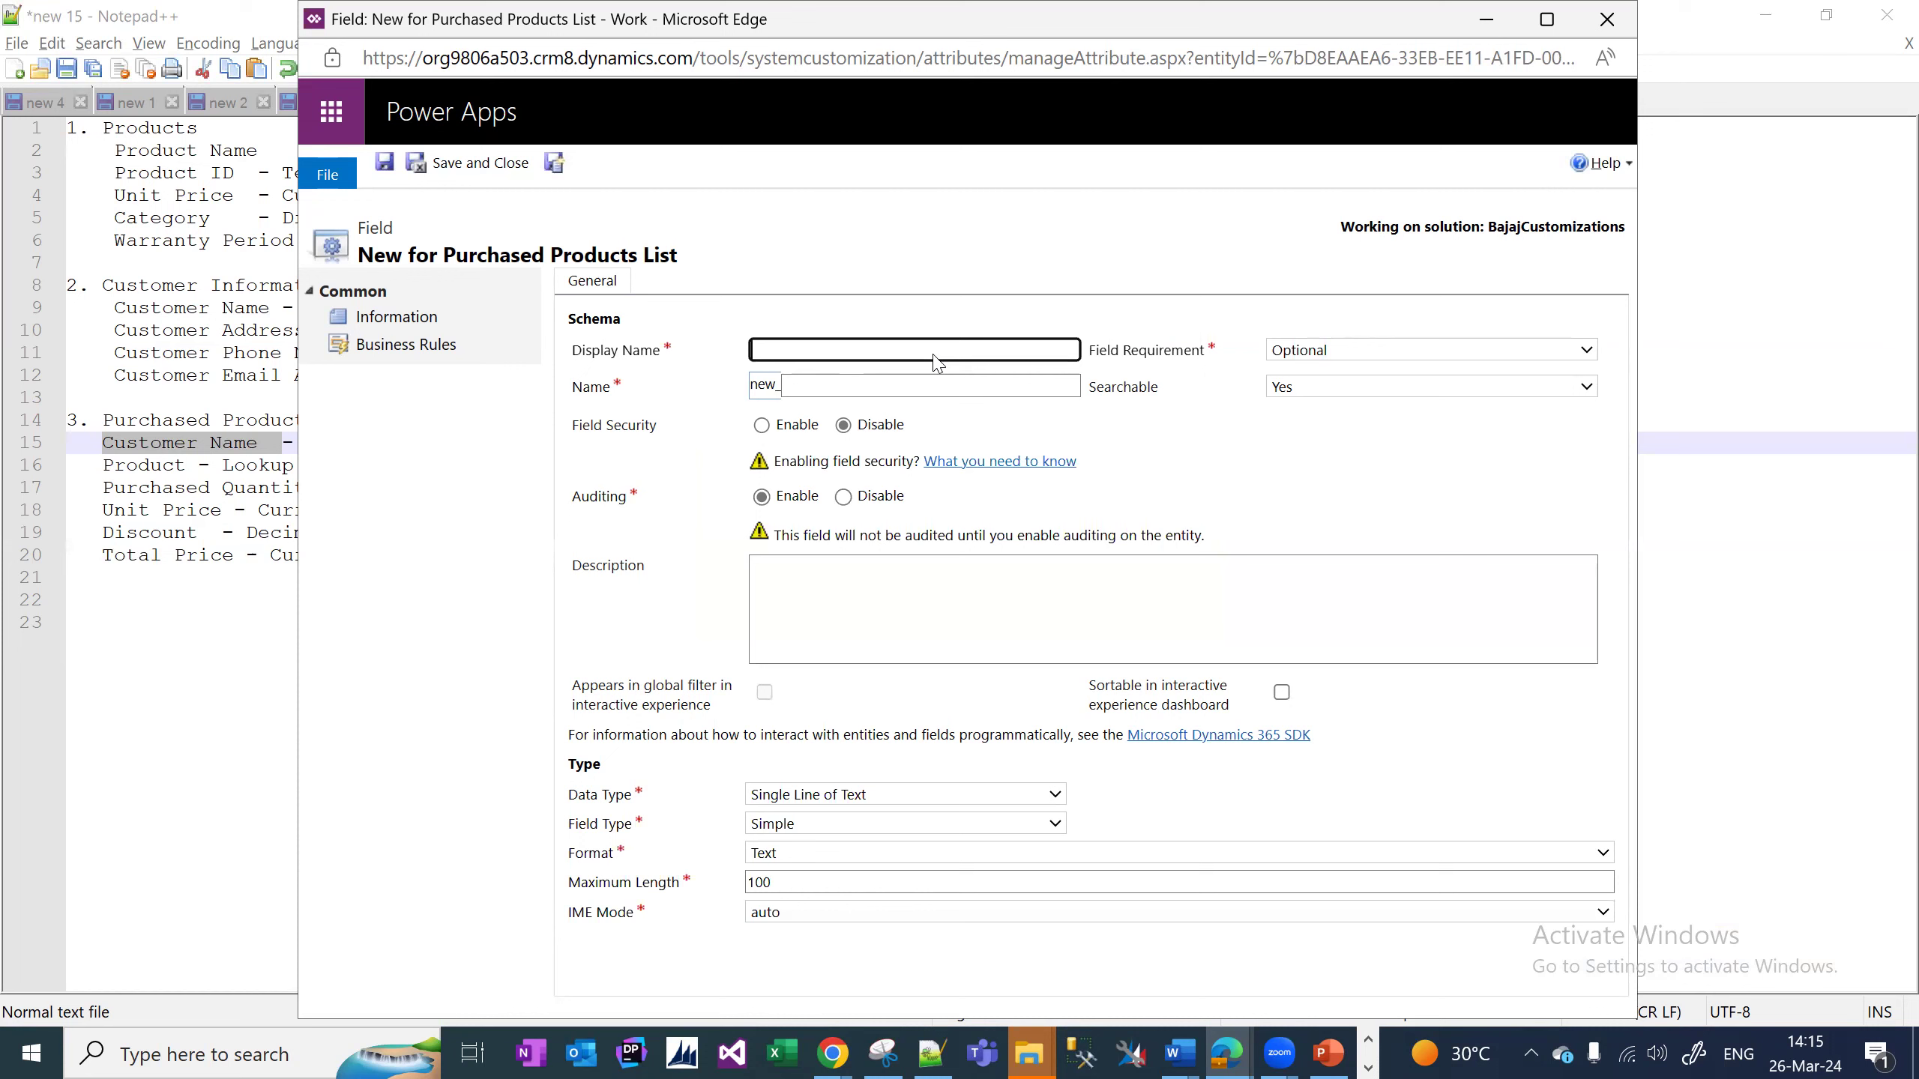
Name the field 'Products', make it a Lookup with target Product, then Save and New.
text(Products)
click(905, 794)
click(827, 740)
click(838, 823)
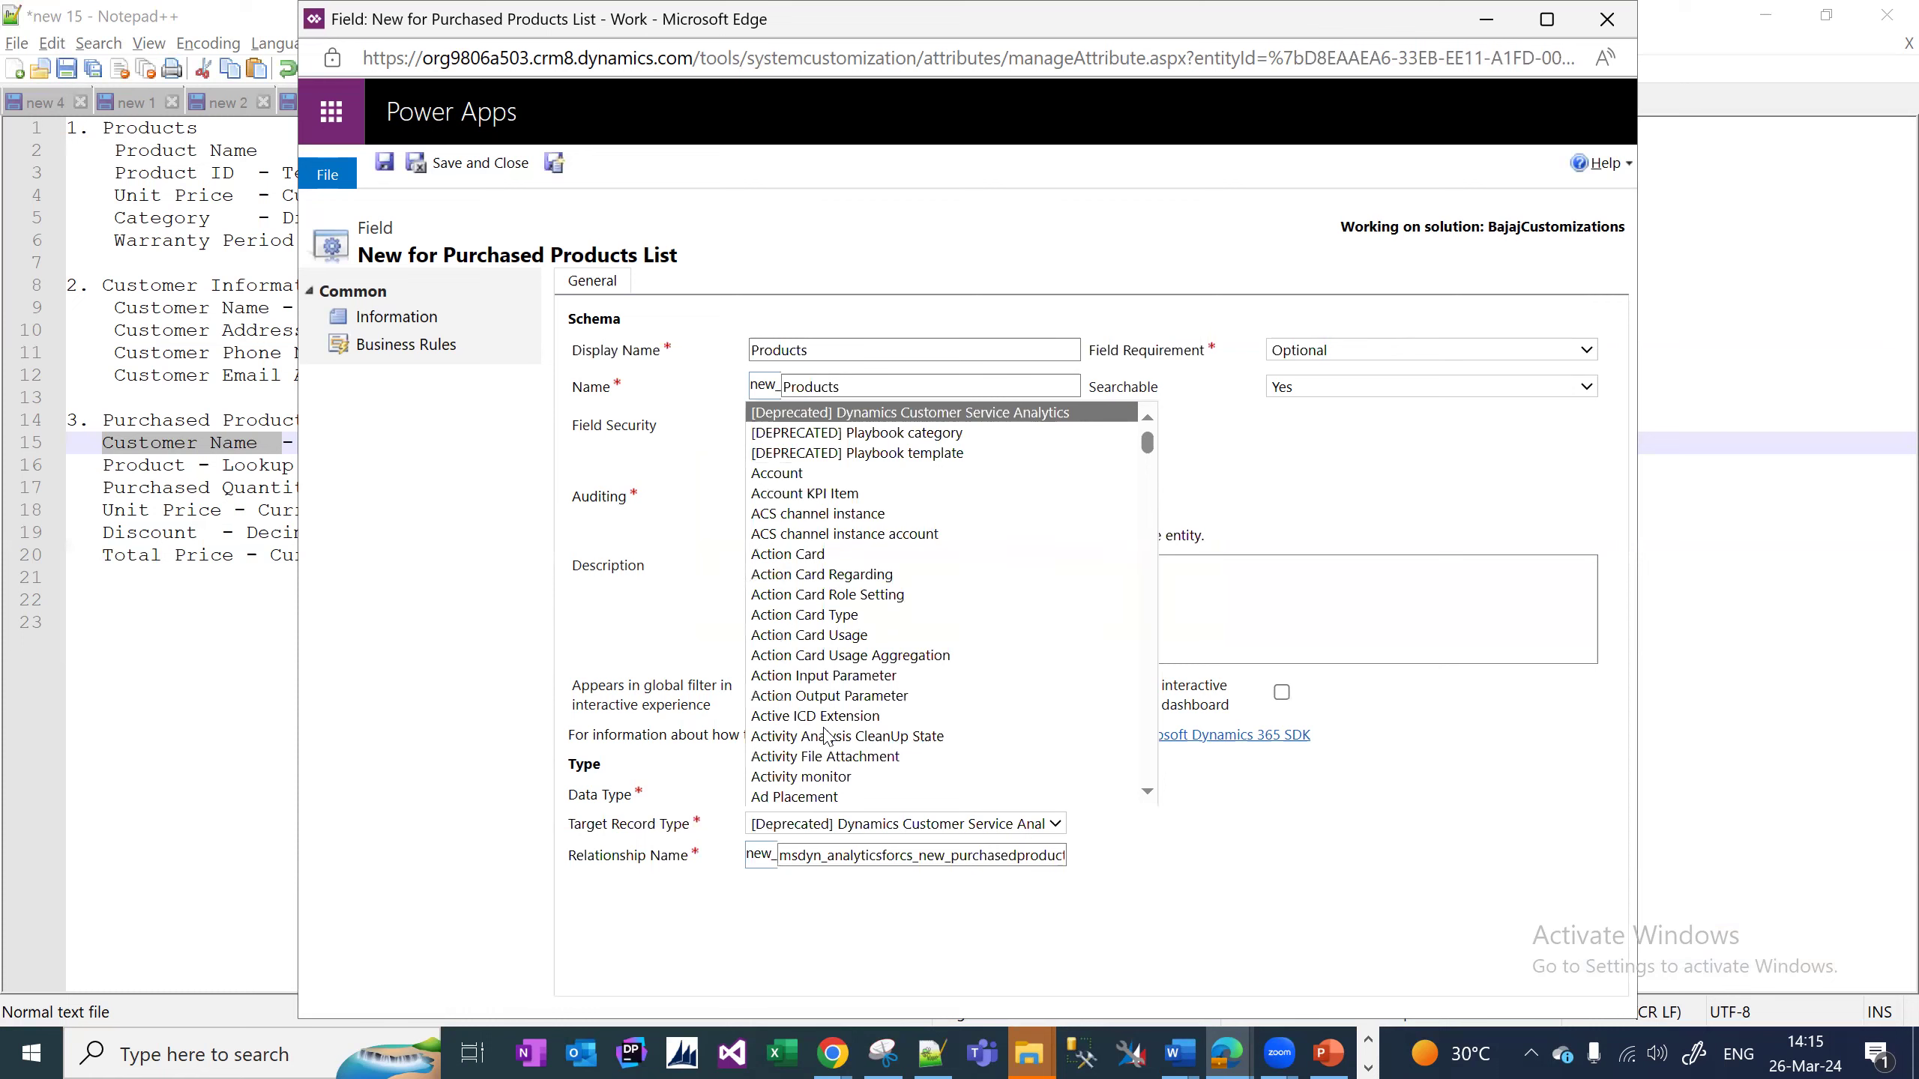
text(prod)
key(Down)
key(Up)
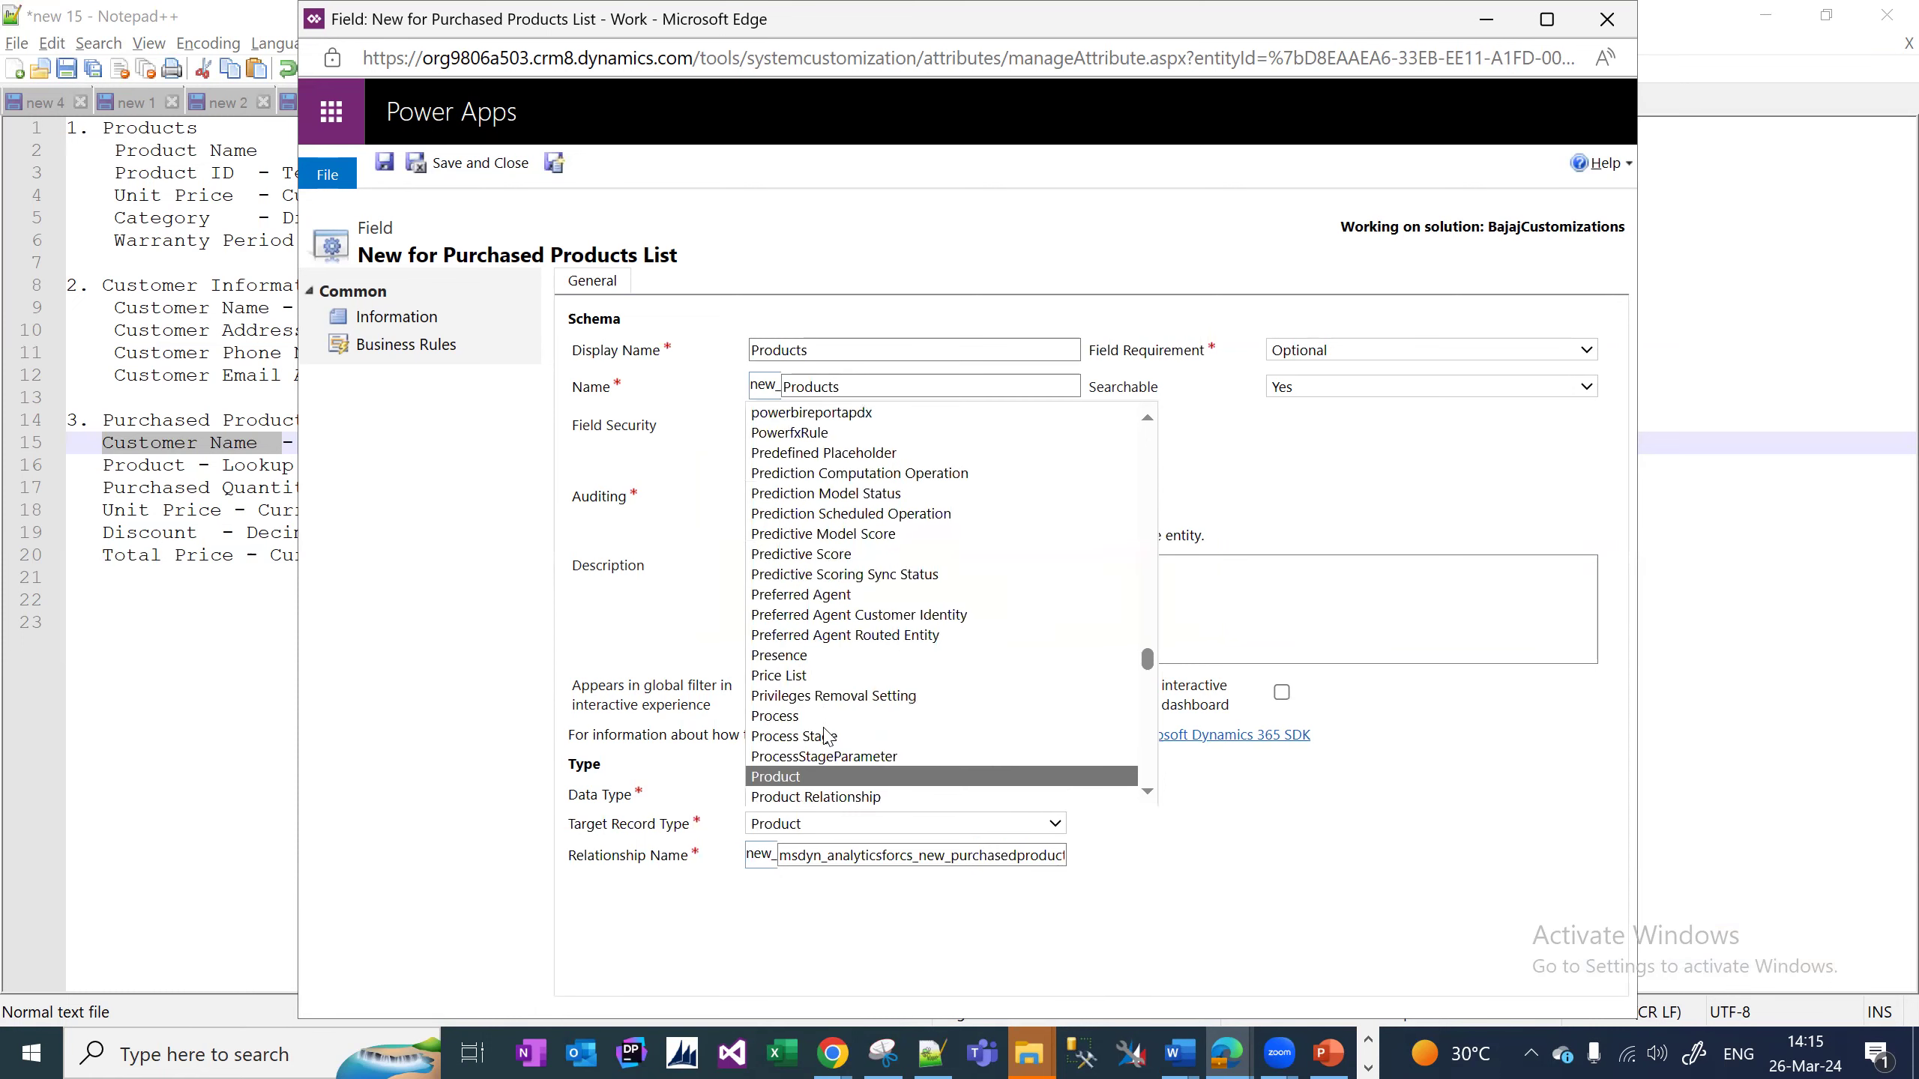
key(Return)
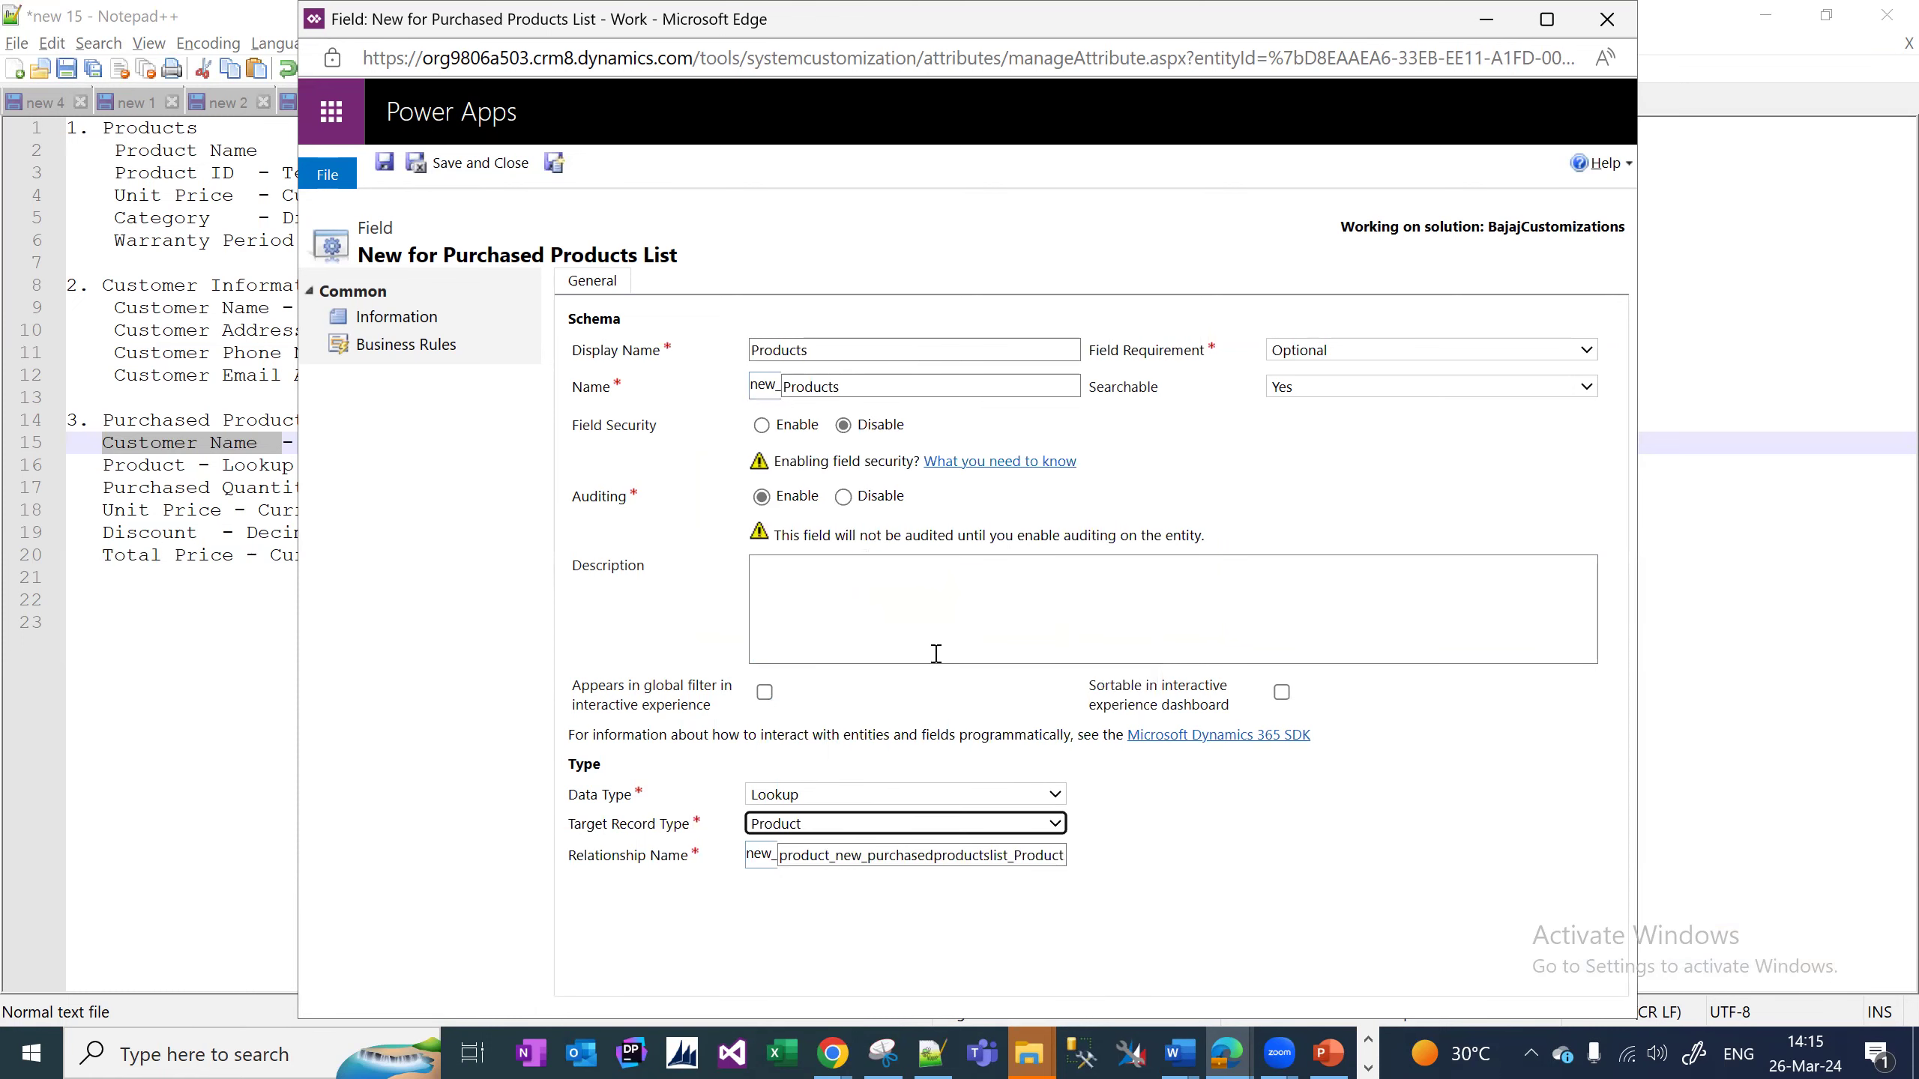
click(564, 168)
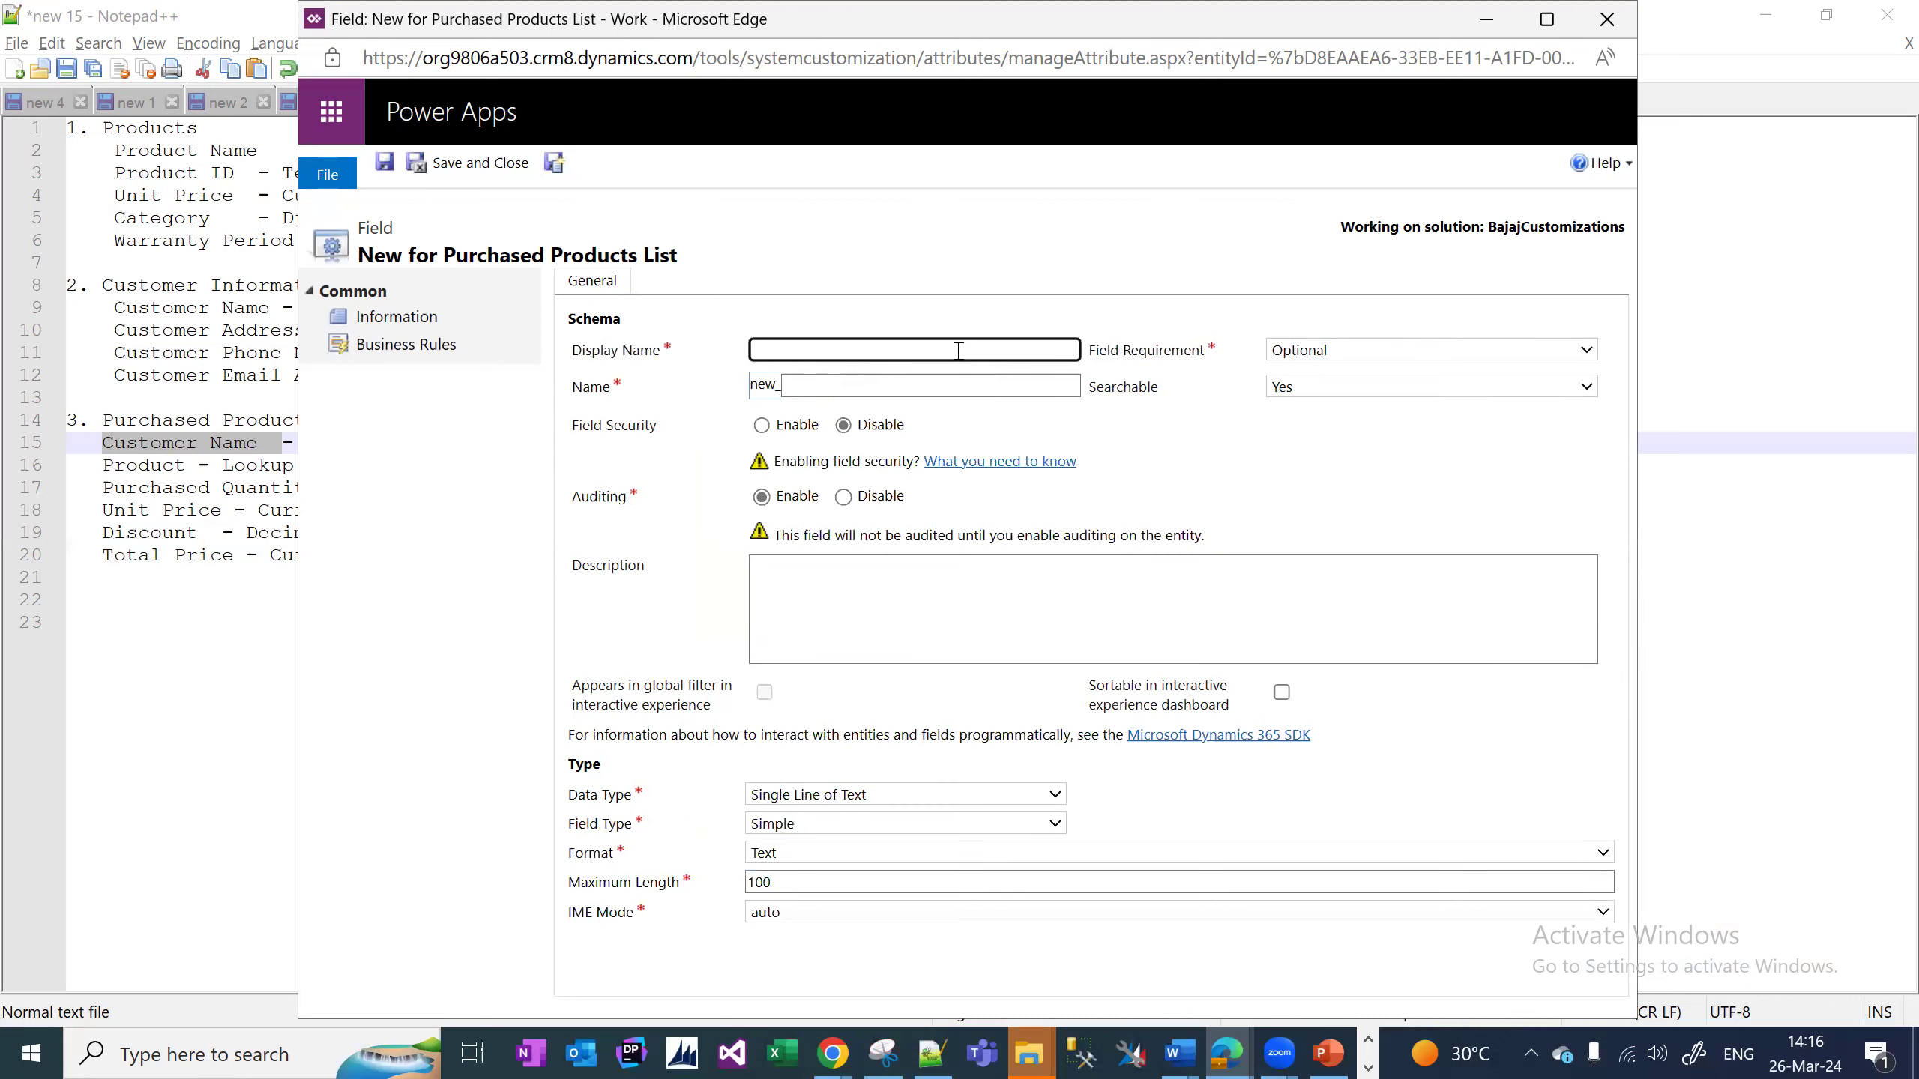
Enter 'Purchased Quantity' as a Business Required Whole Number field, then Save and New.
click(957, 350)
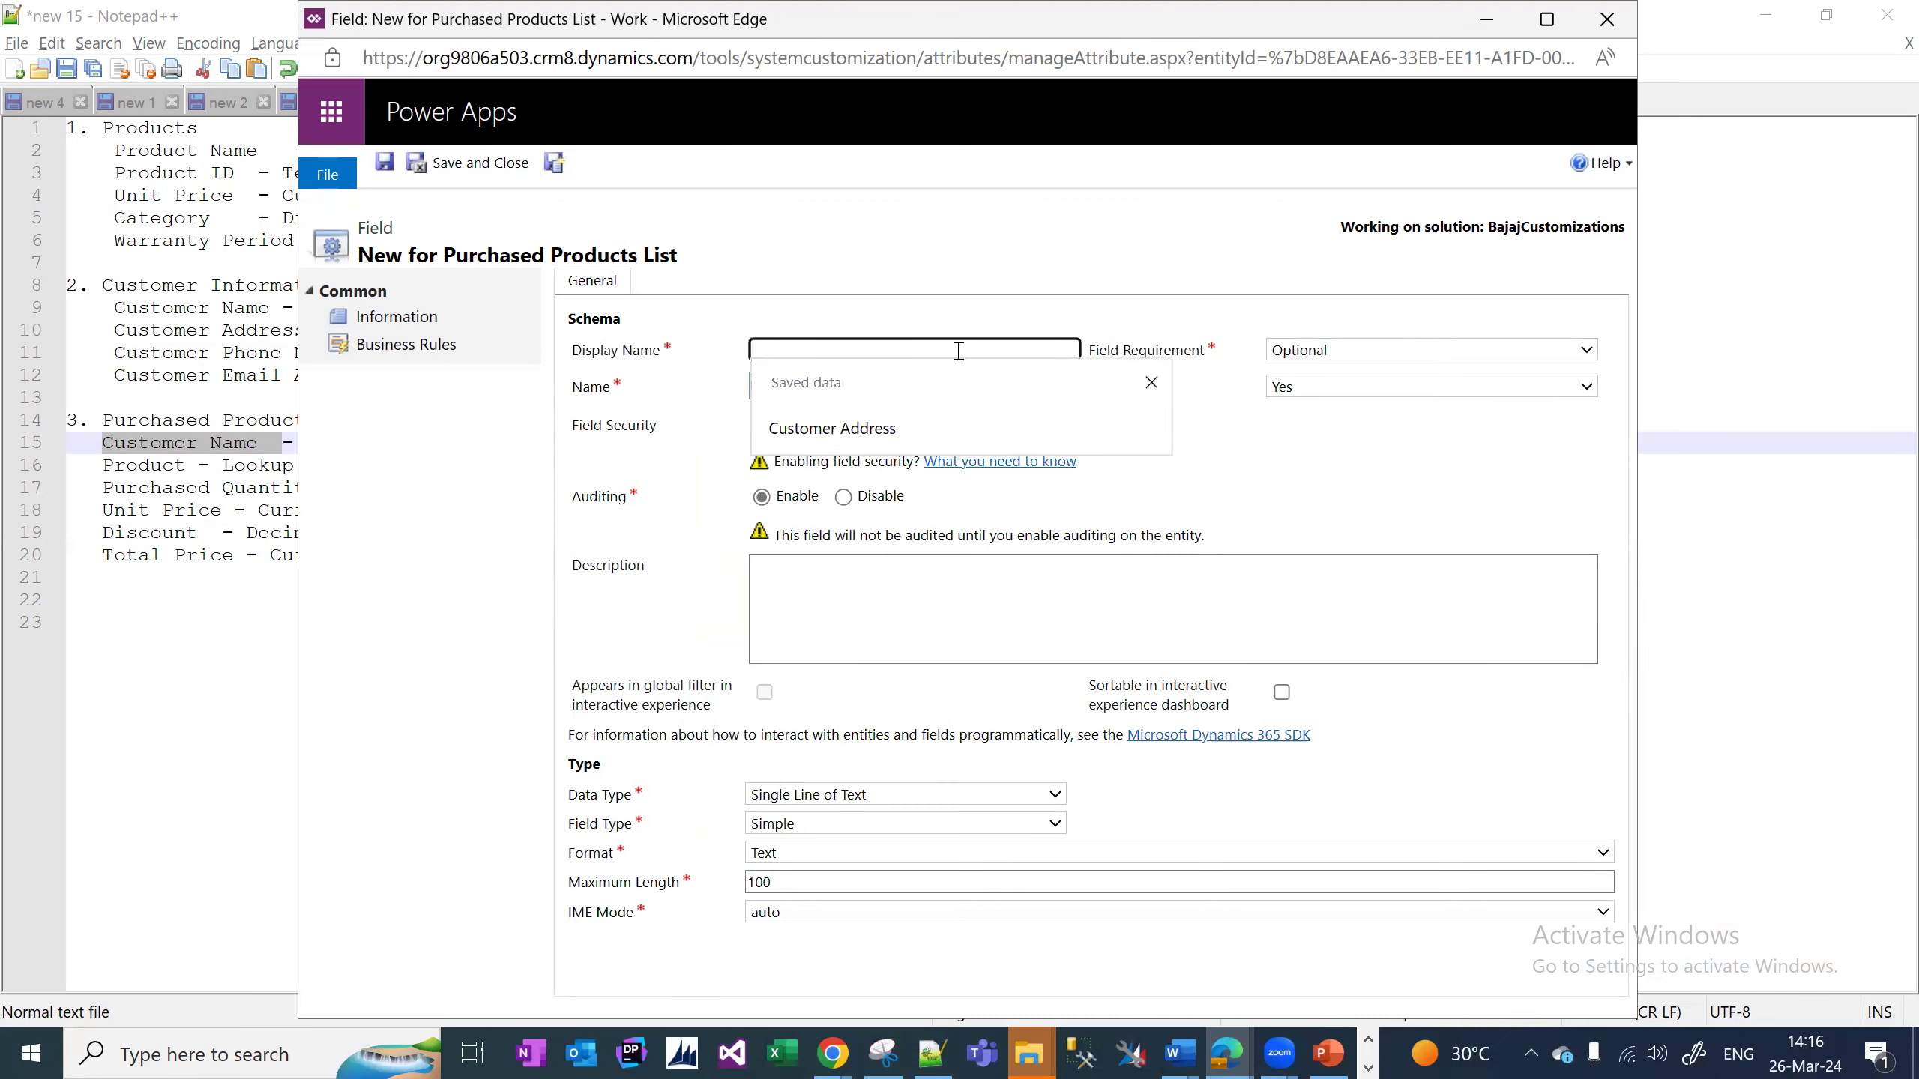
text(Purchansed)
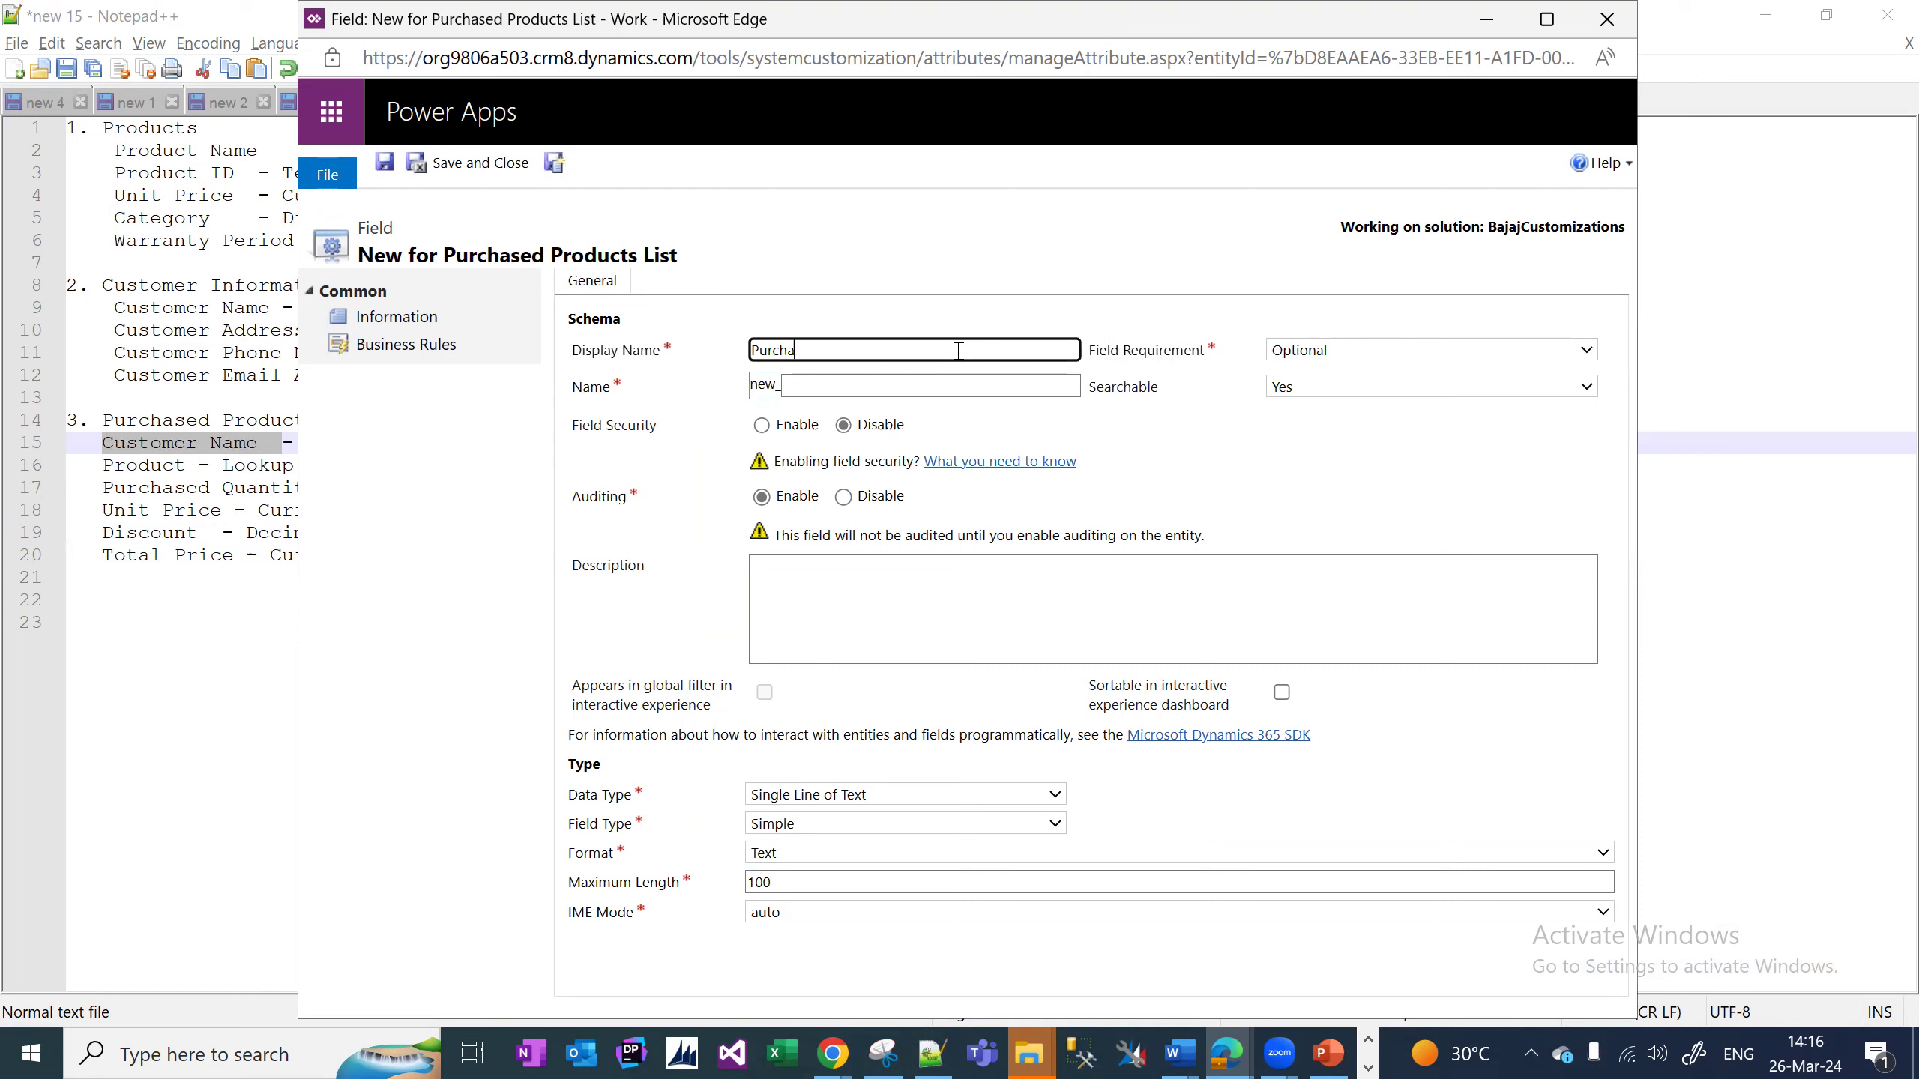
key(BackSpace)
key(BackSpace)
key(BackSpace)
key(BackSpace)
key(BackSpace)
text(sed Quantity)
click(1437, 354)
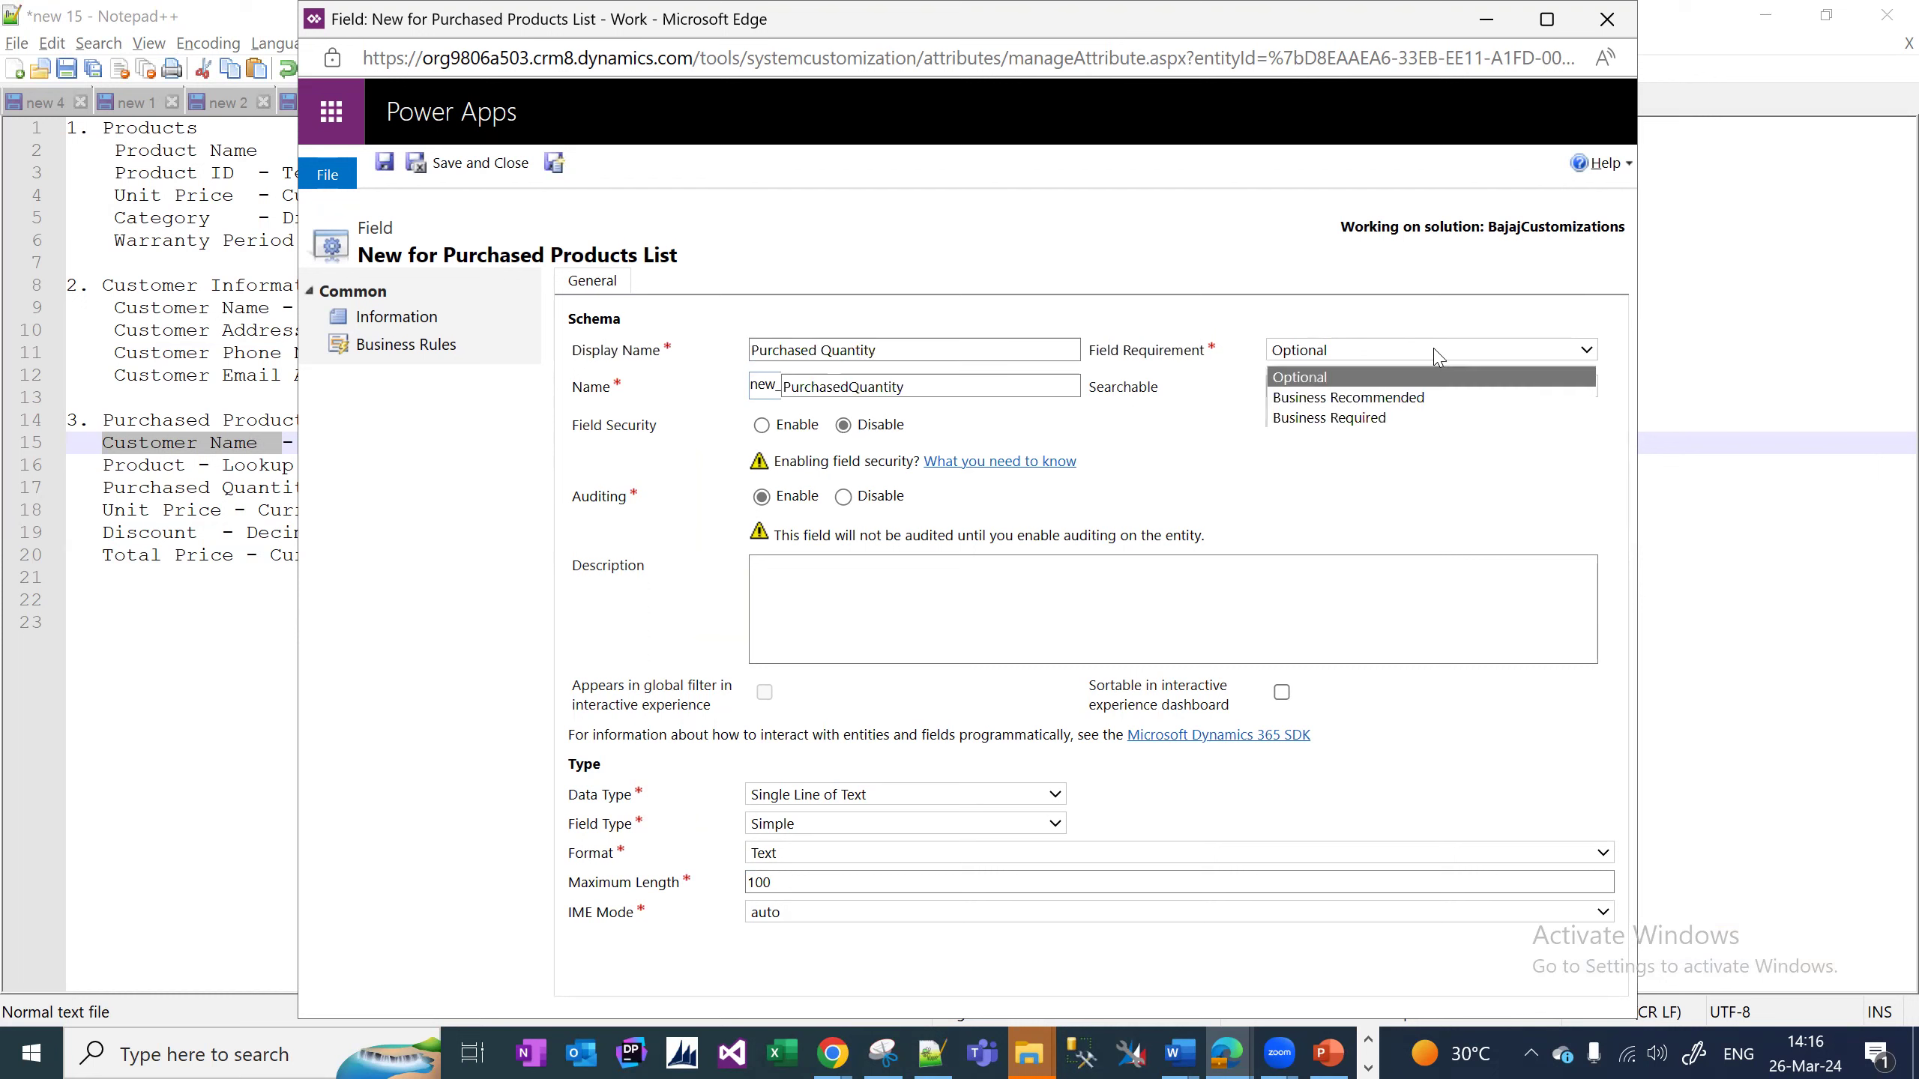
click(1389, 418)
click(906, 794)
click(836, 613)
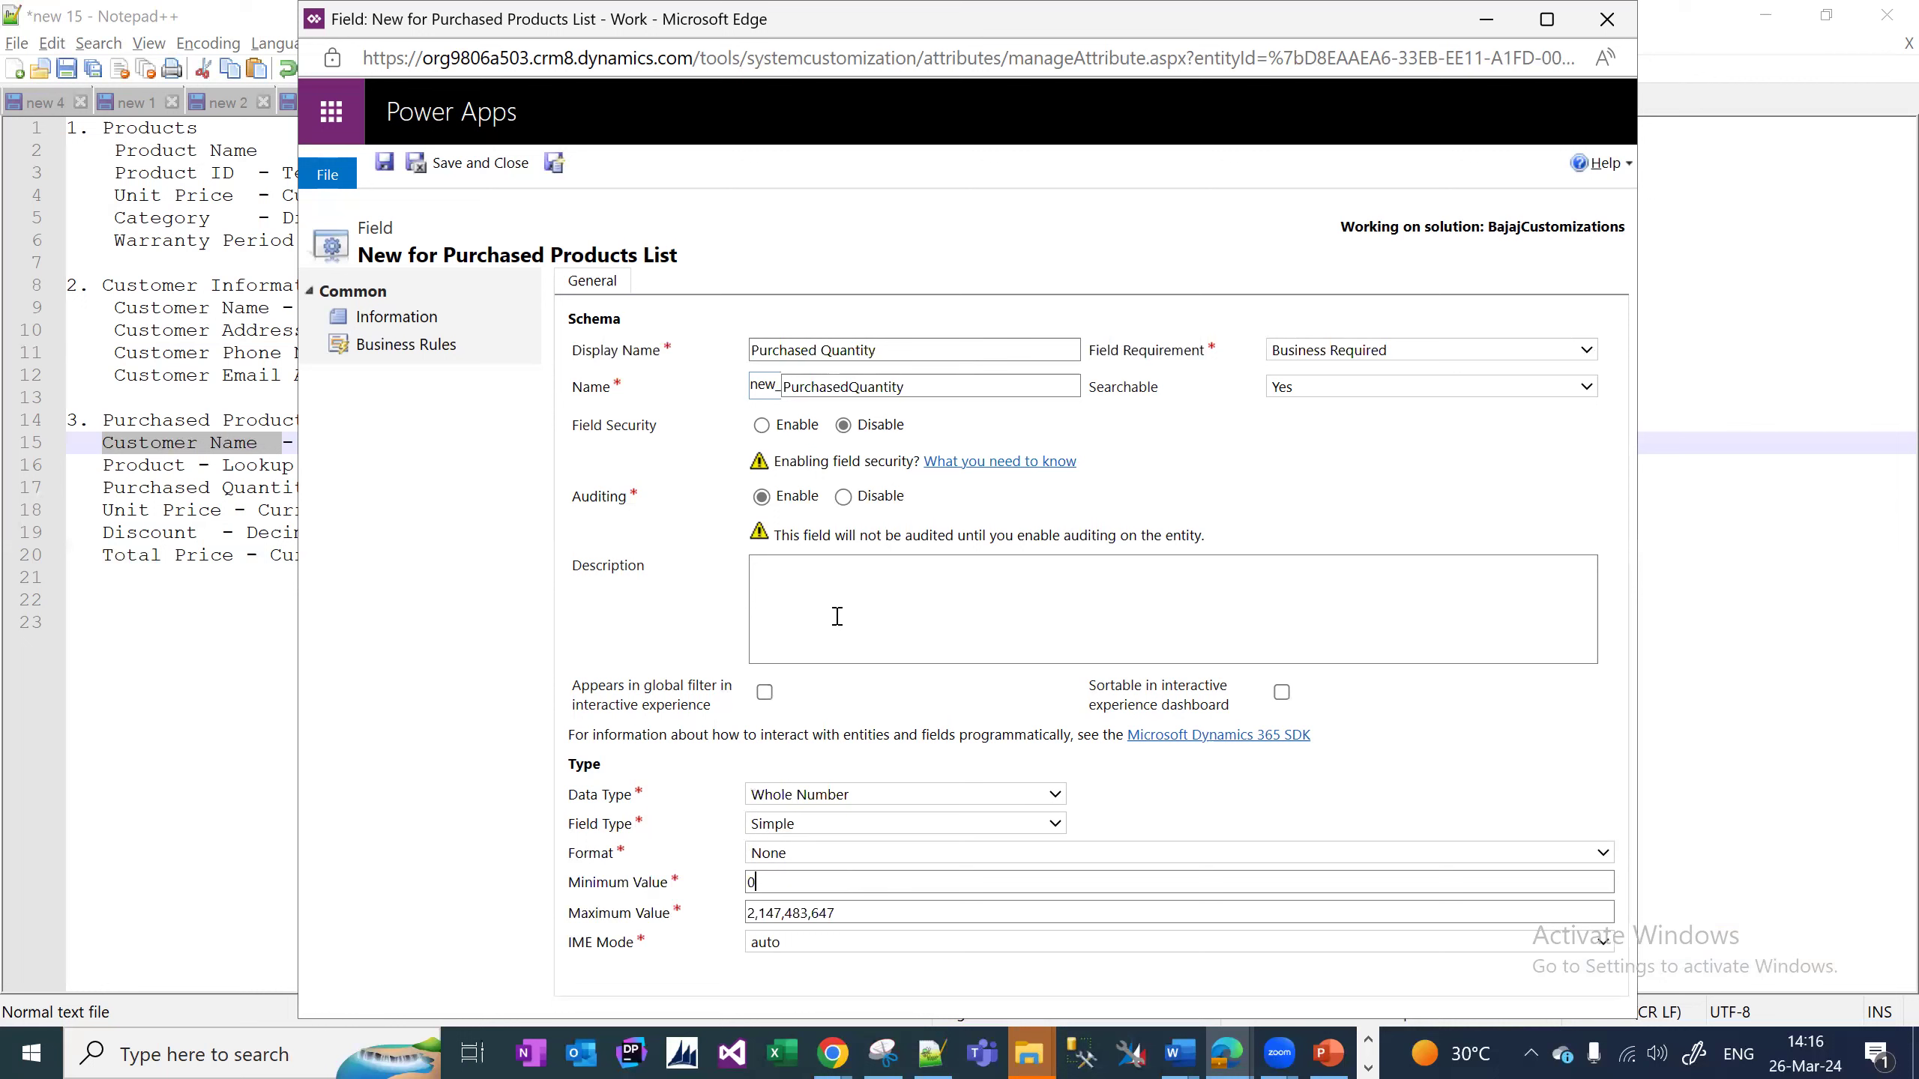
click(556, 164)
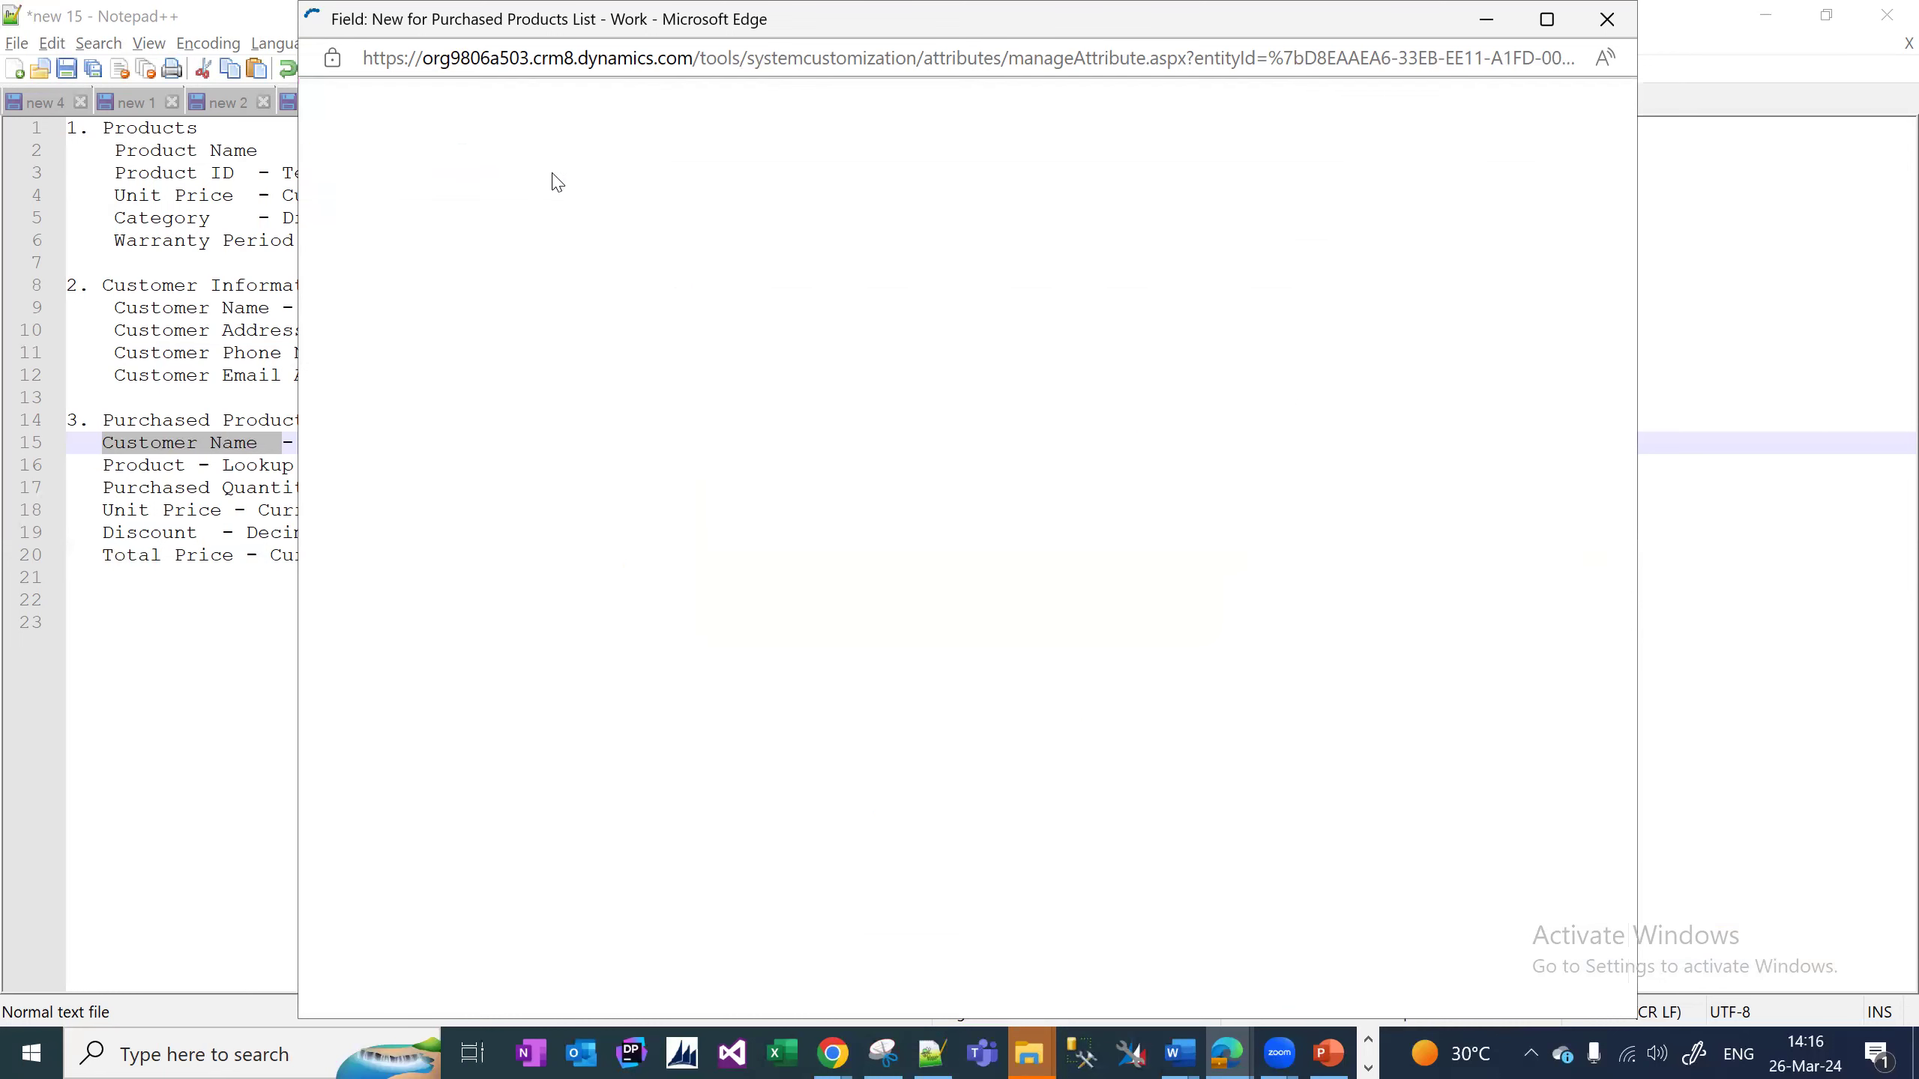
Give Unit Price a minimum value of 0, make it Business Required, then Save and New.
triple_click(980, 884)
text(0)
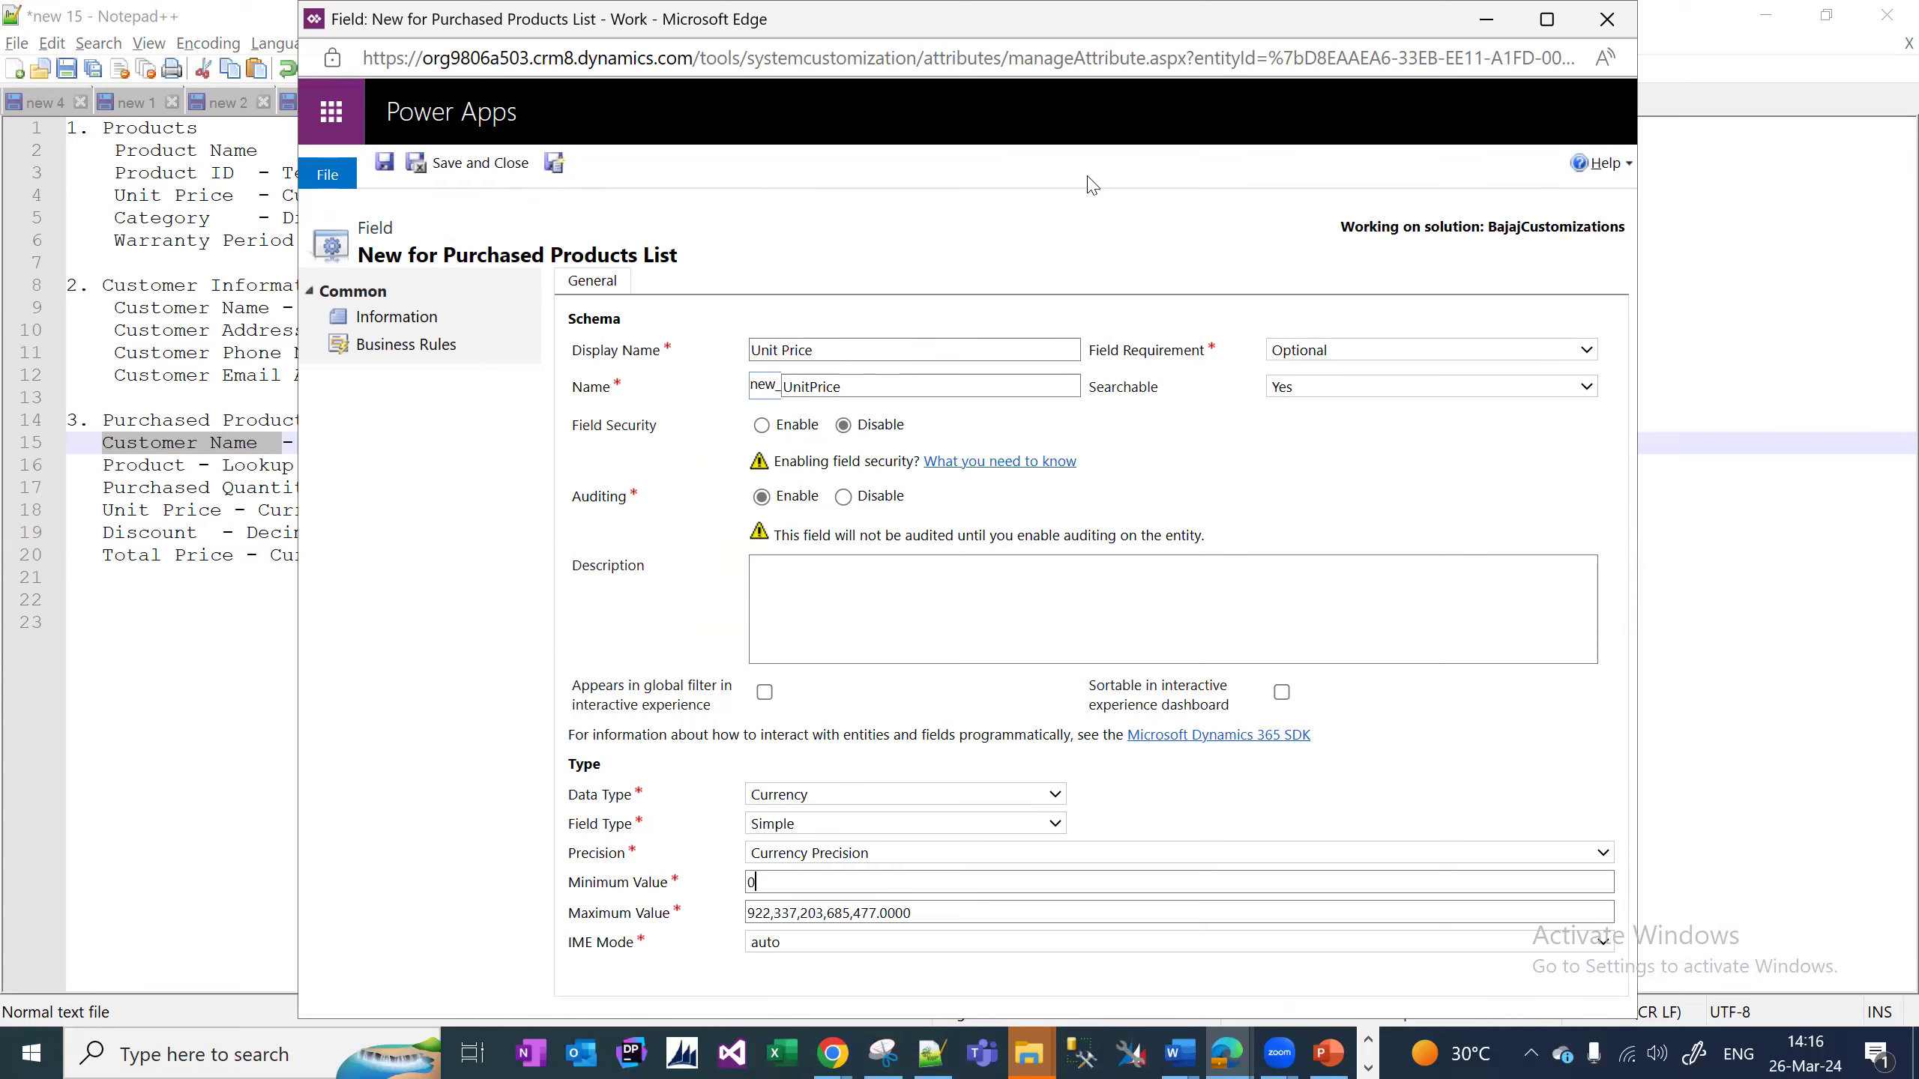
click(1400, 352)
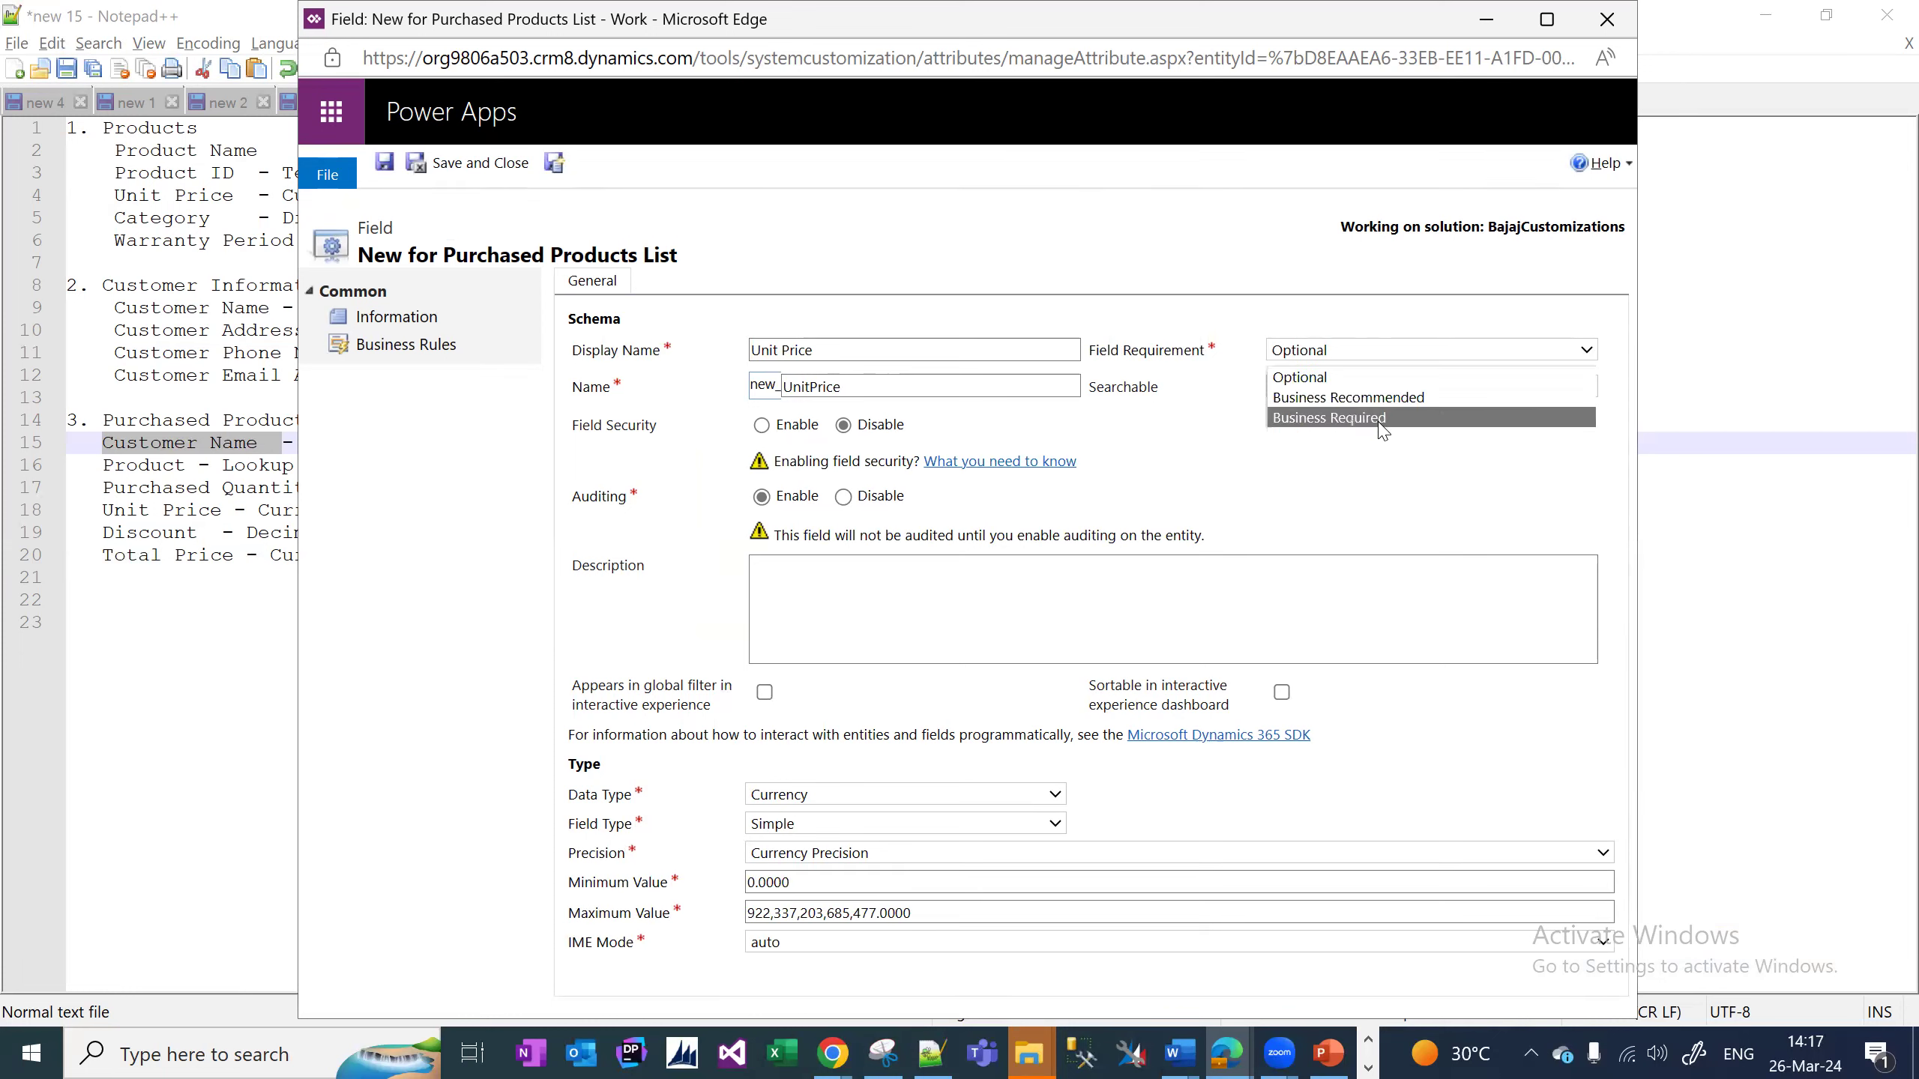
click(1455, 416)
click(554, 163)
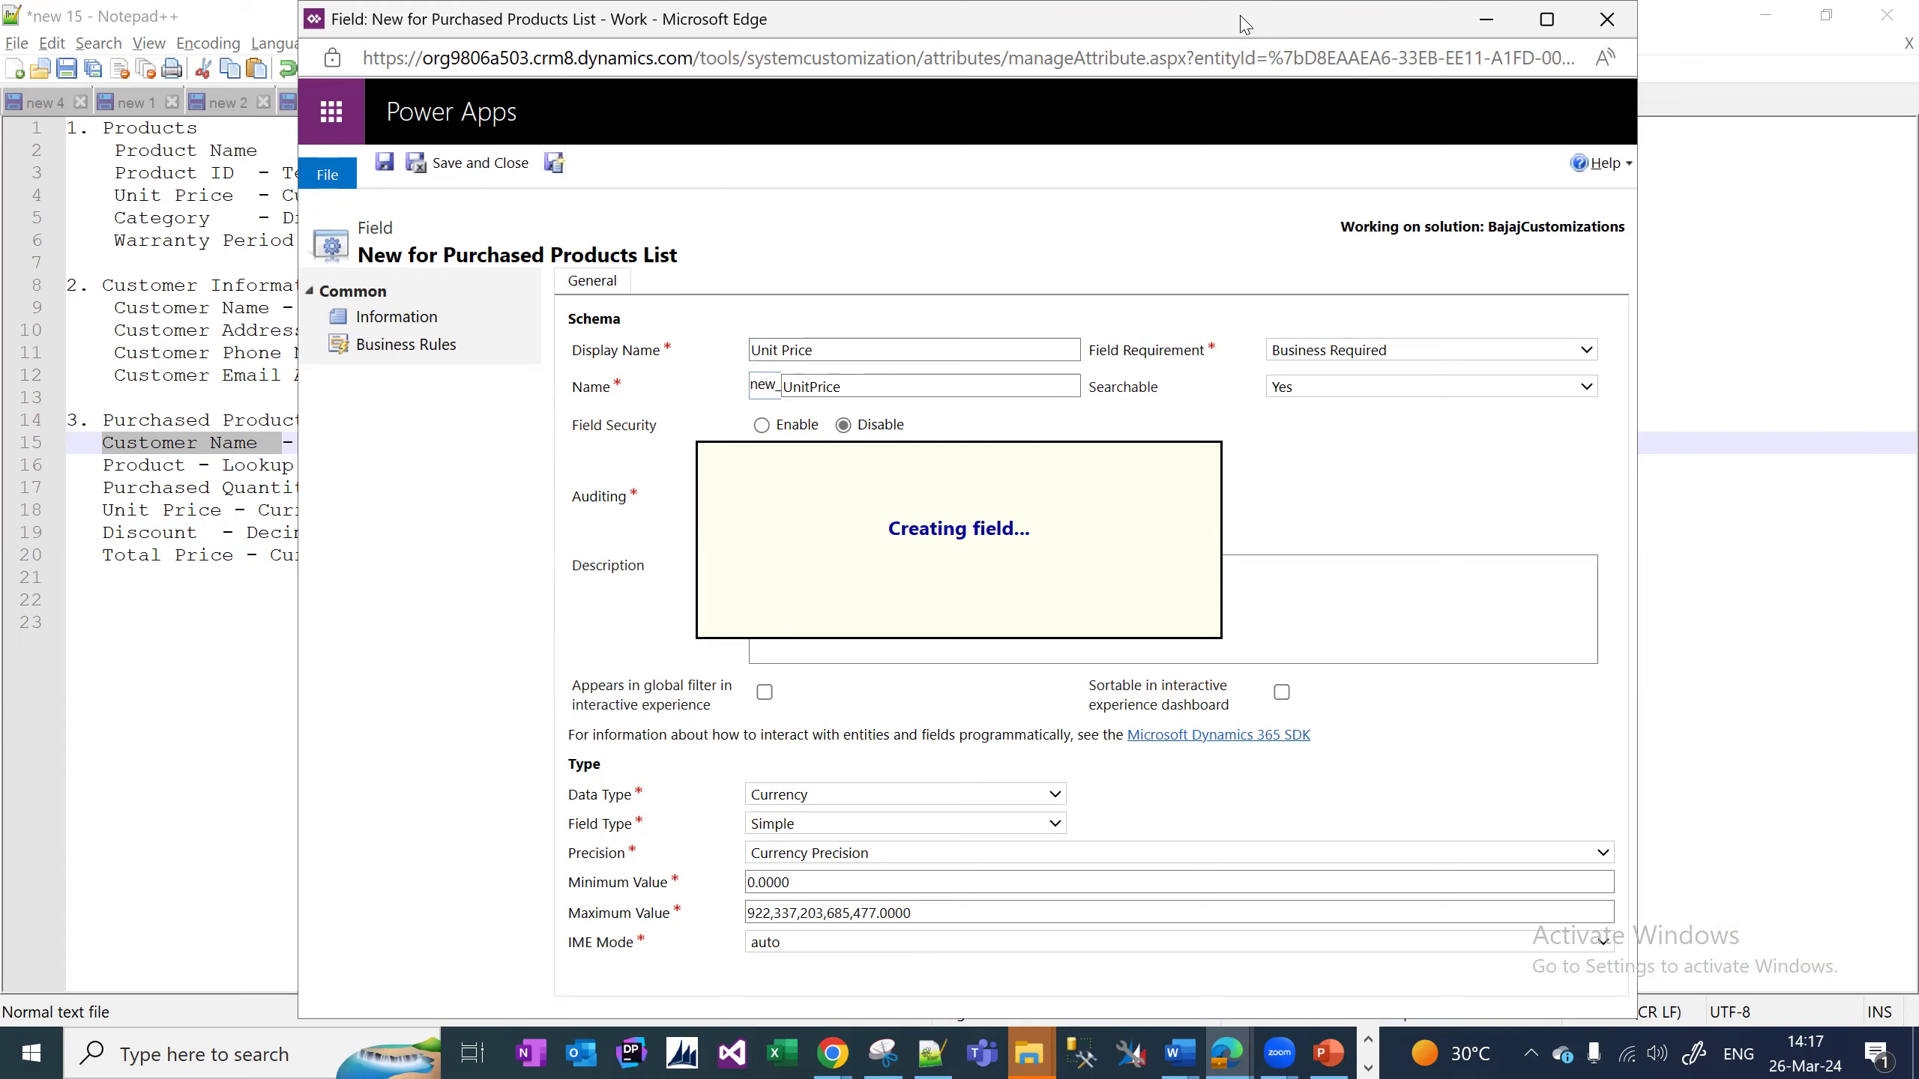
double_click(1355, 9)
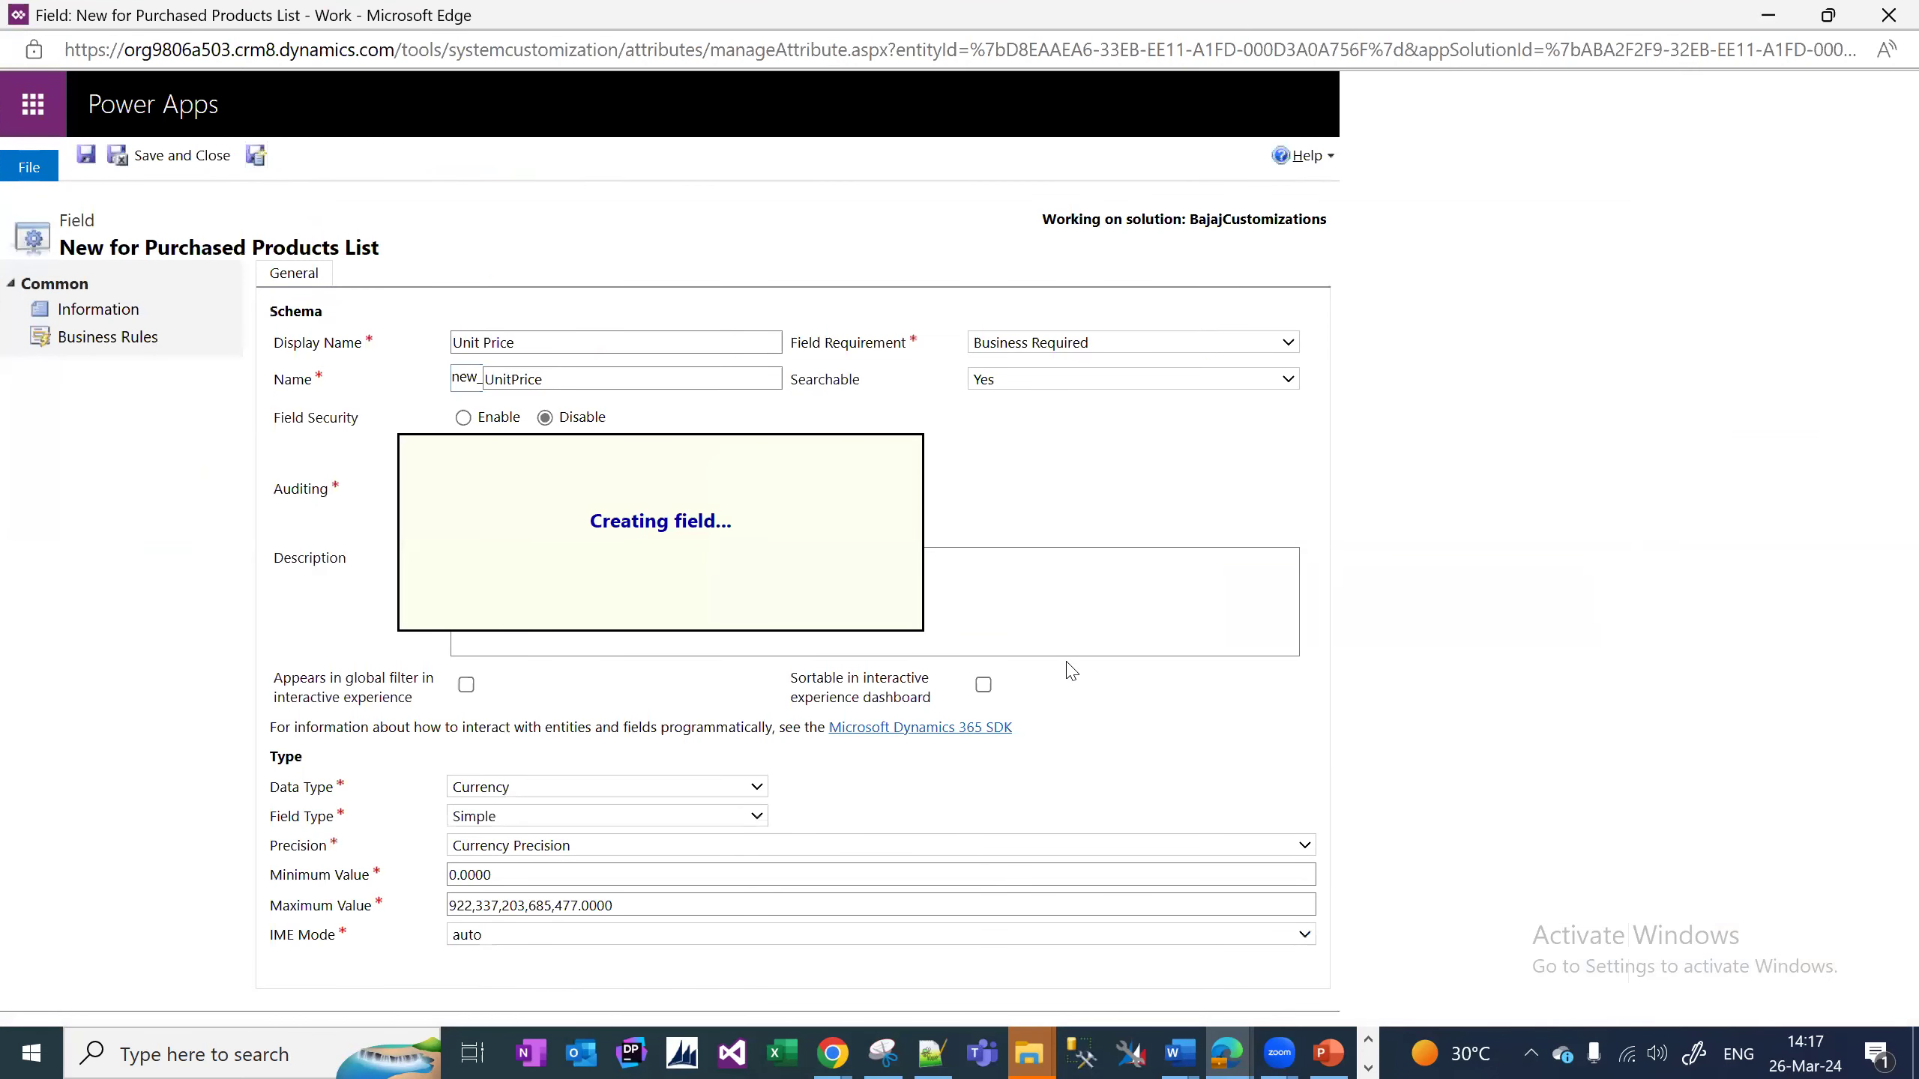
click(1829, 15)
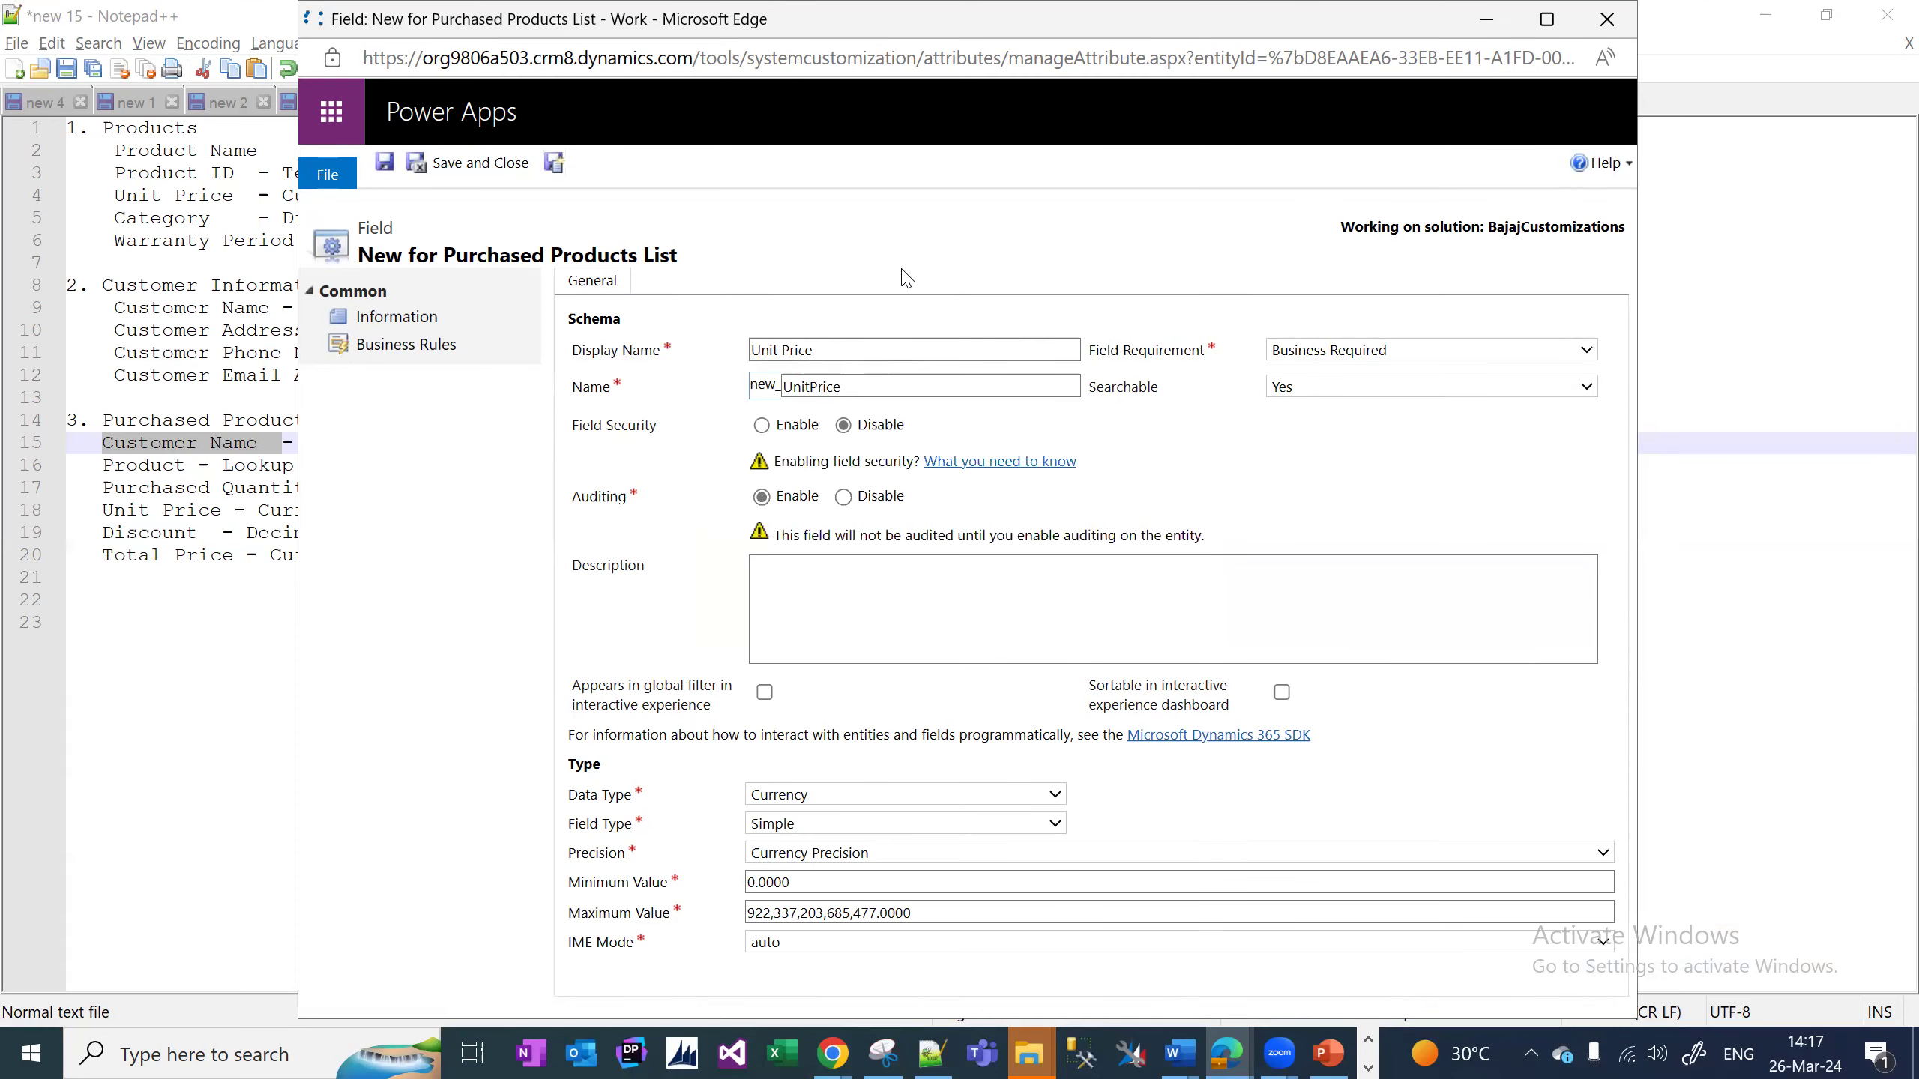
Create the Discount field as Decimal Number with minimum 0 and precision 2, then save and start a new field.
text(Discount)
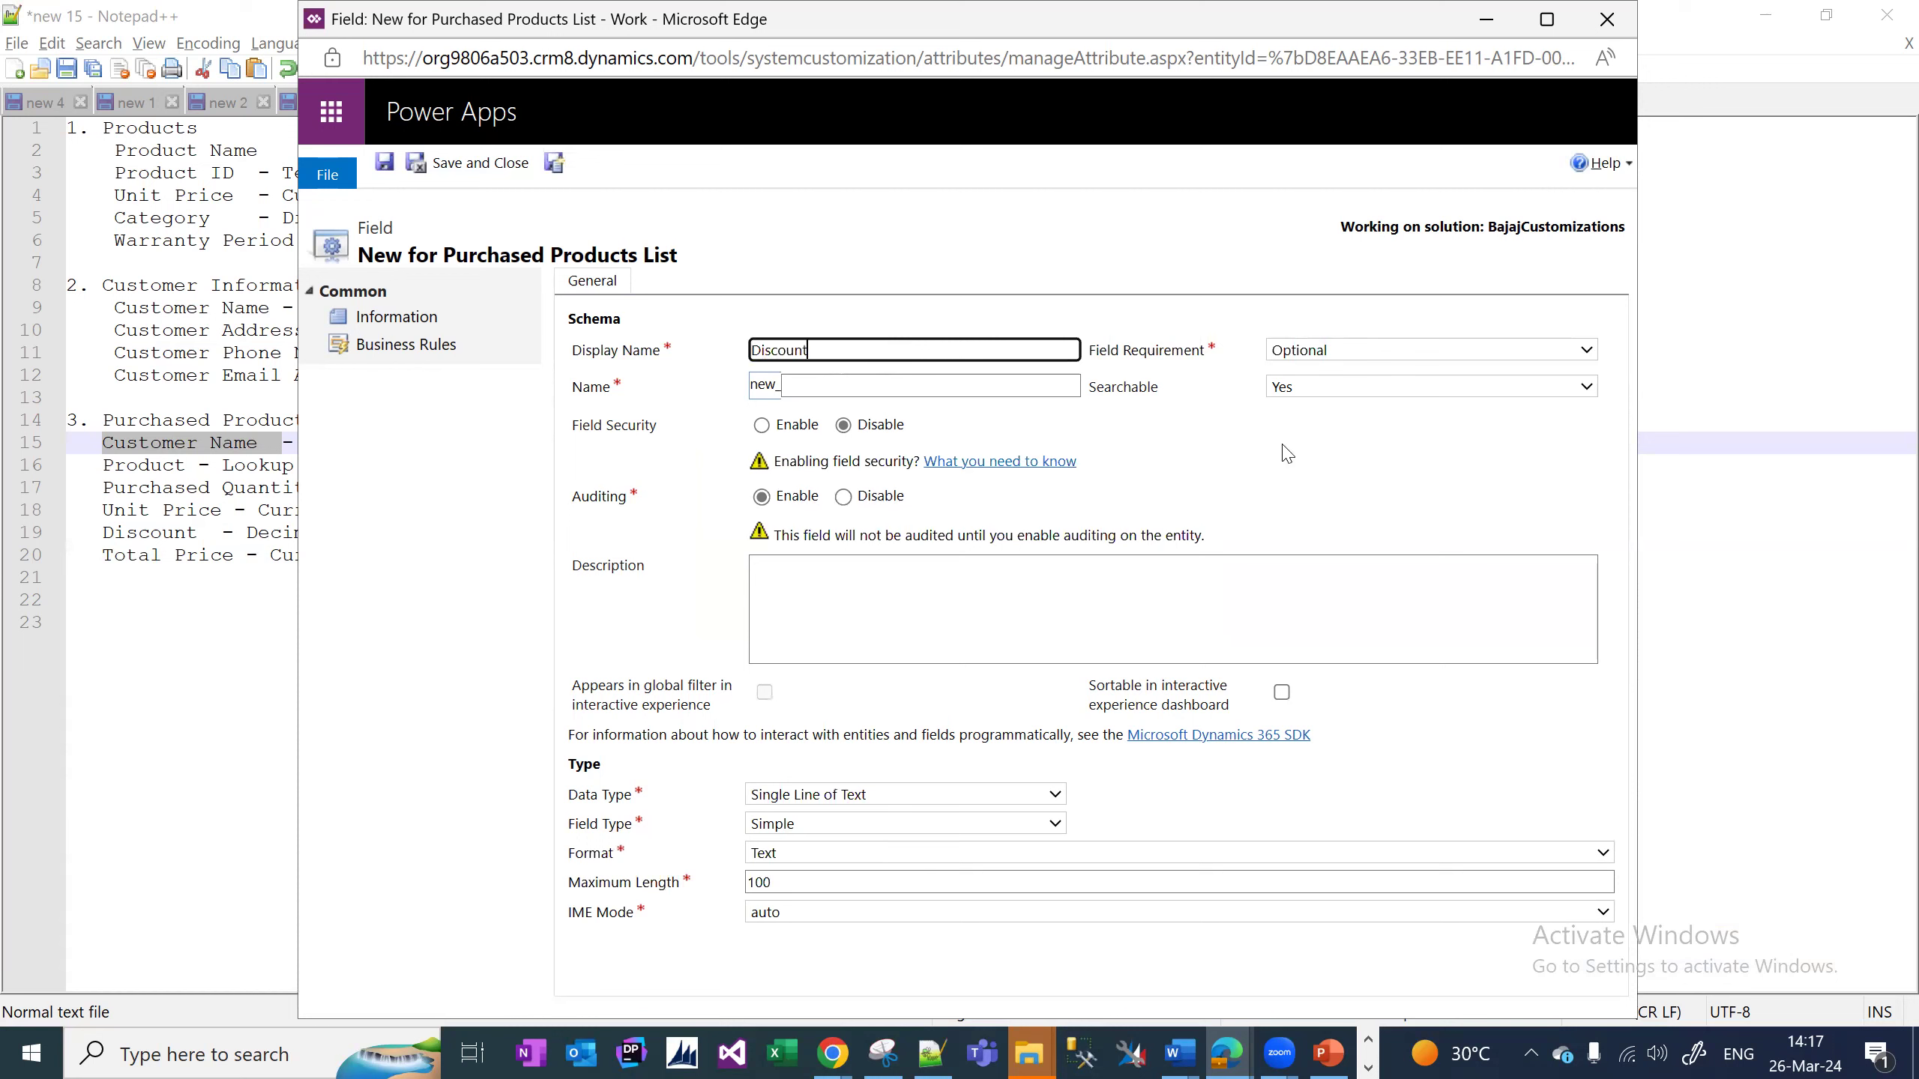
click(908, 793)
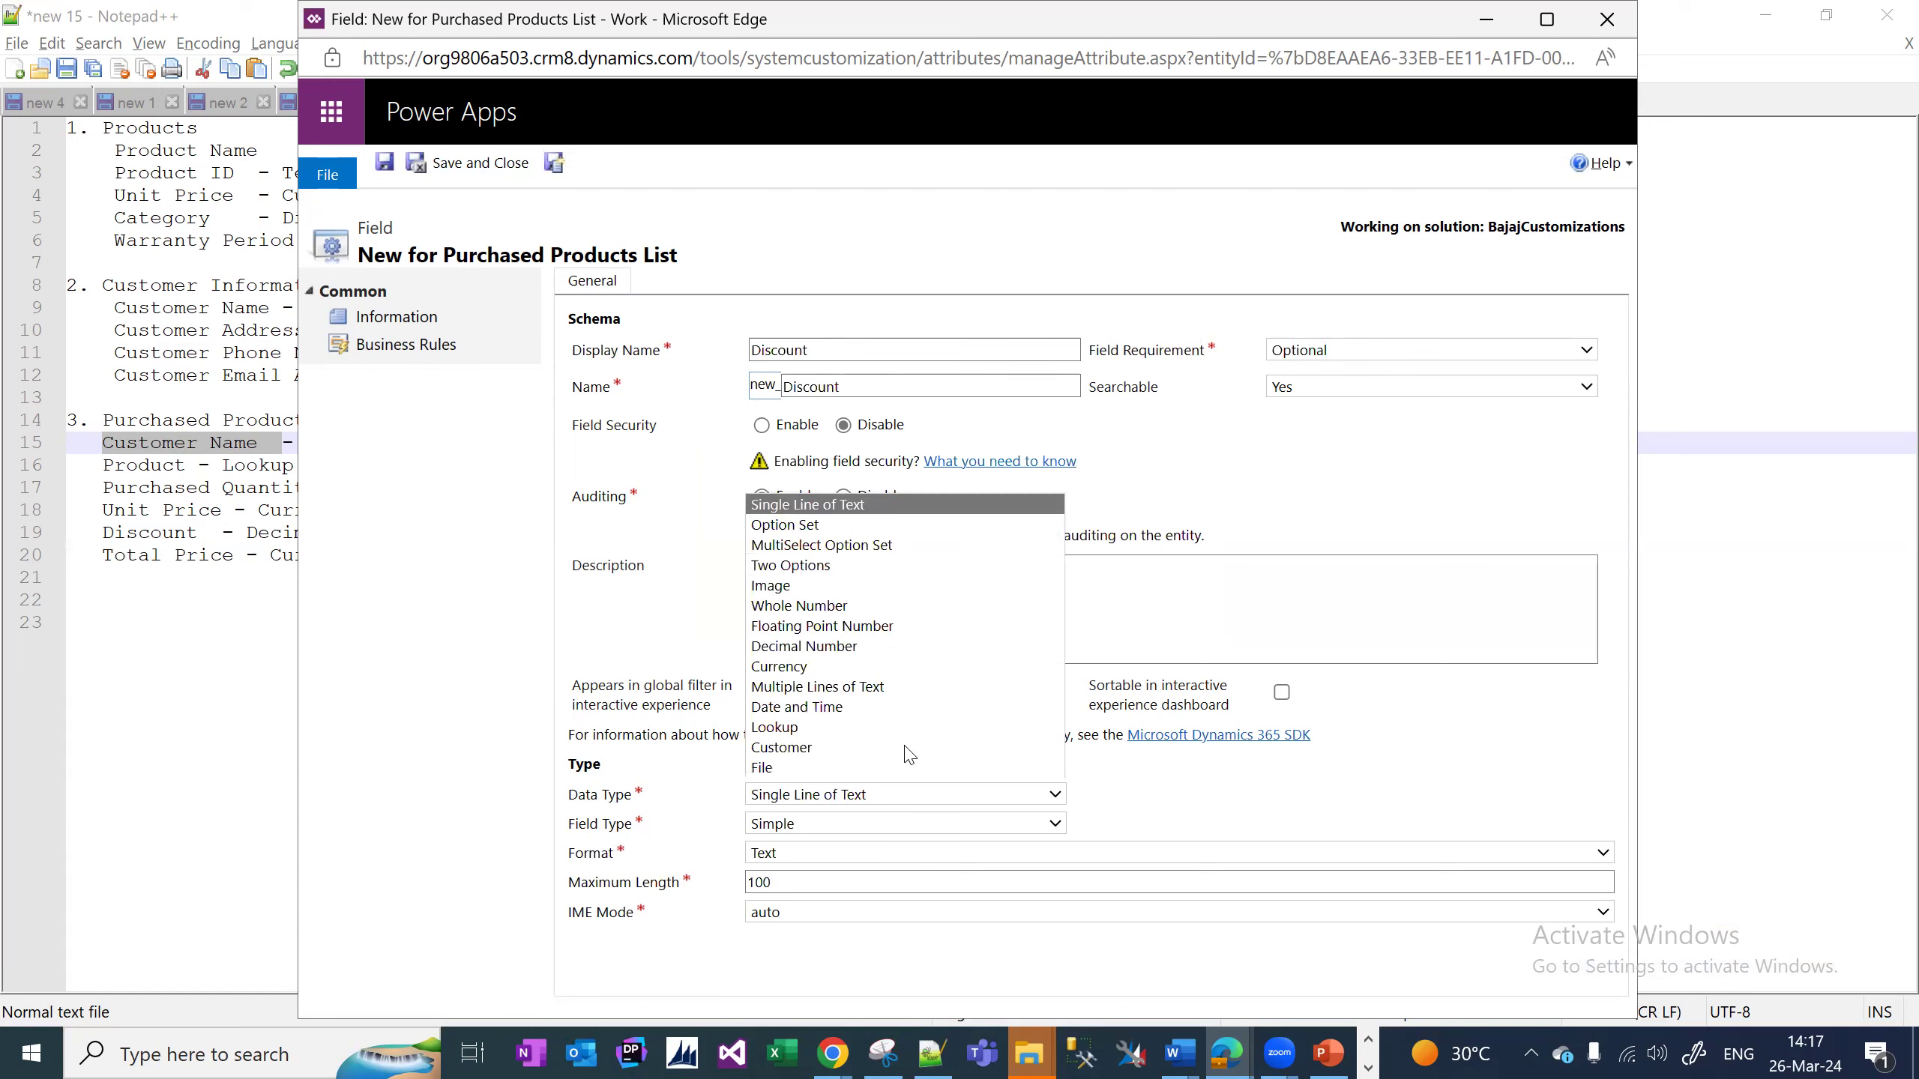
click(826, 651)
key(Tab)
key(Tab)
key(Tab)
text(0)
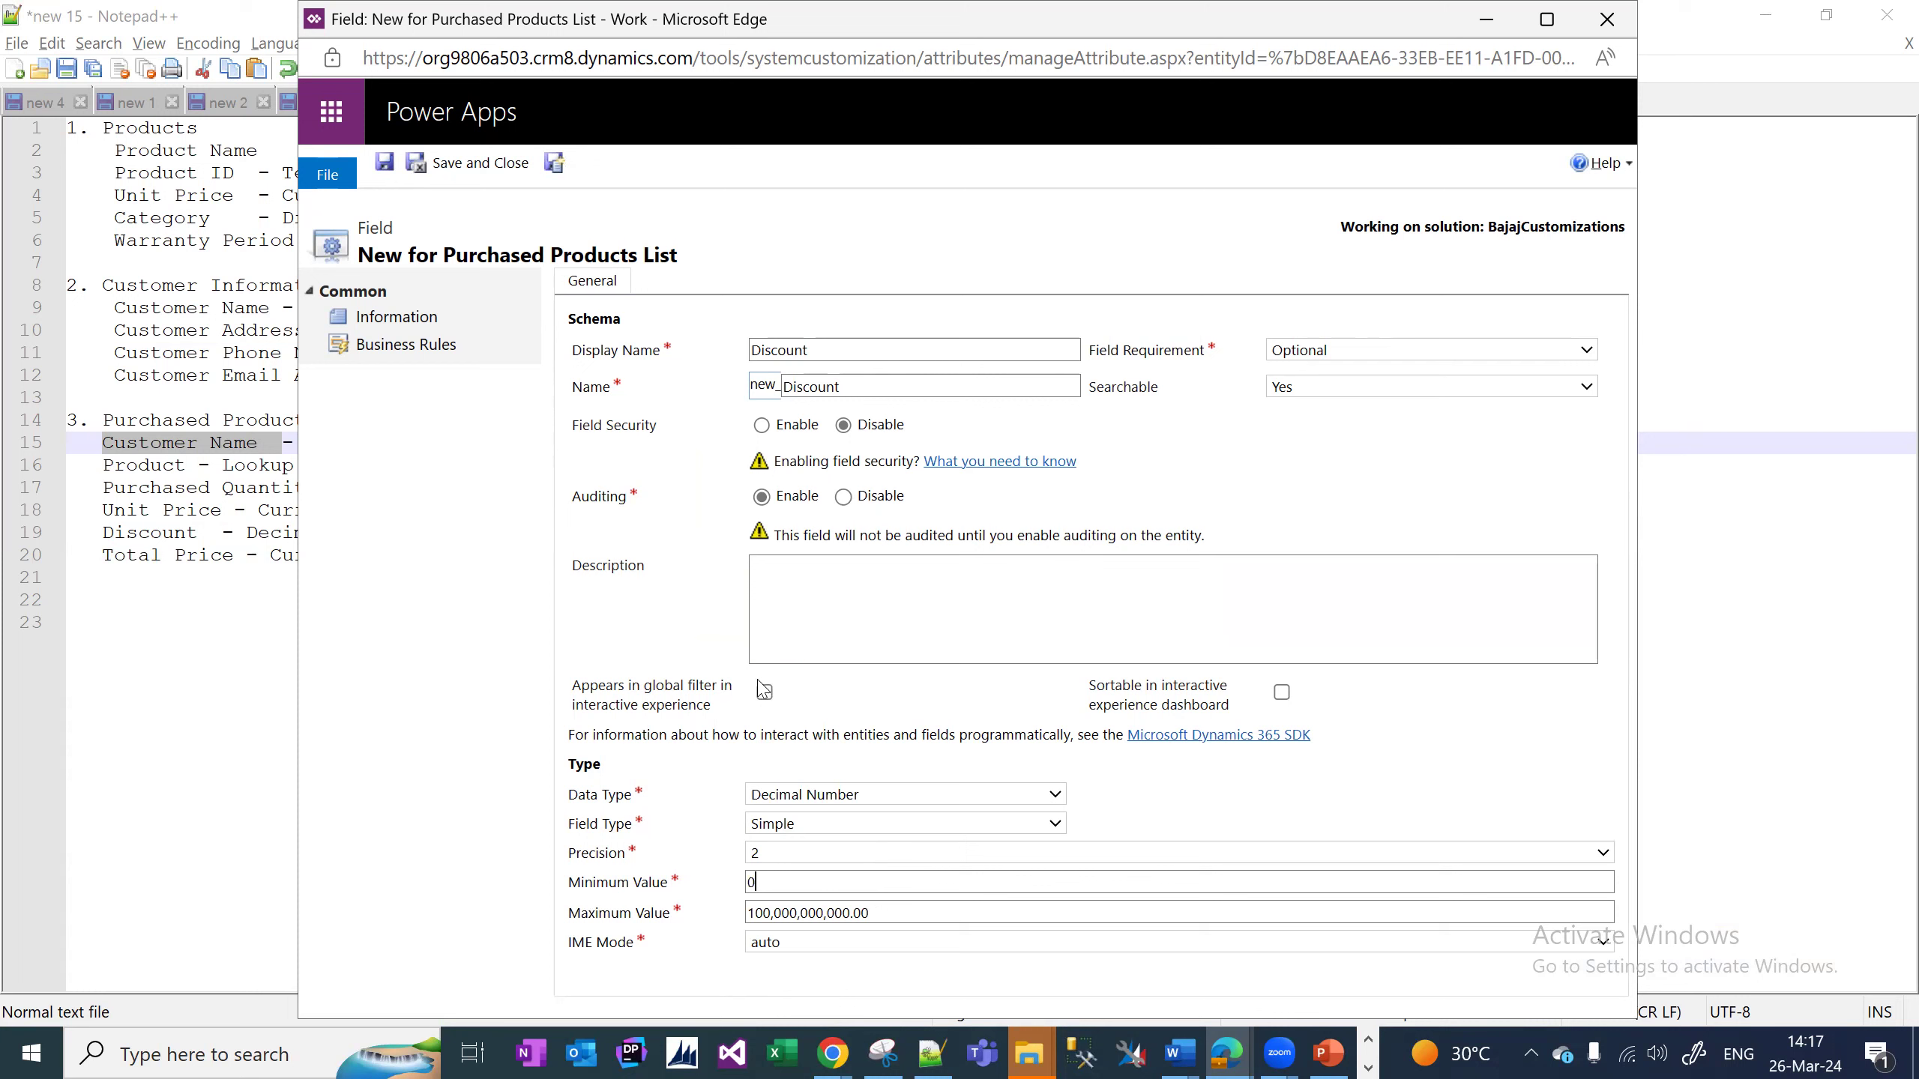
key(shift+Tab)
key(alt+Down)
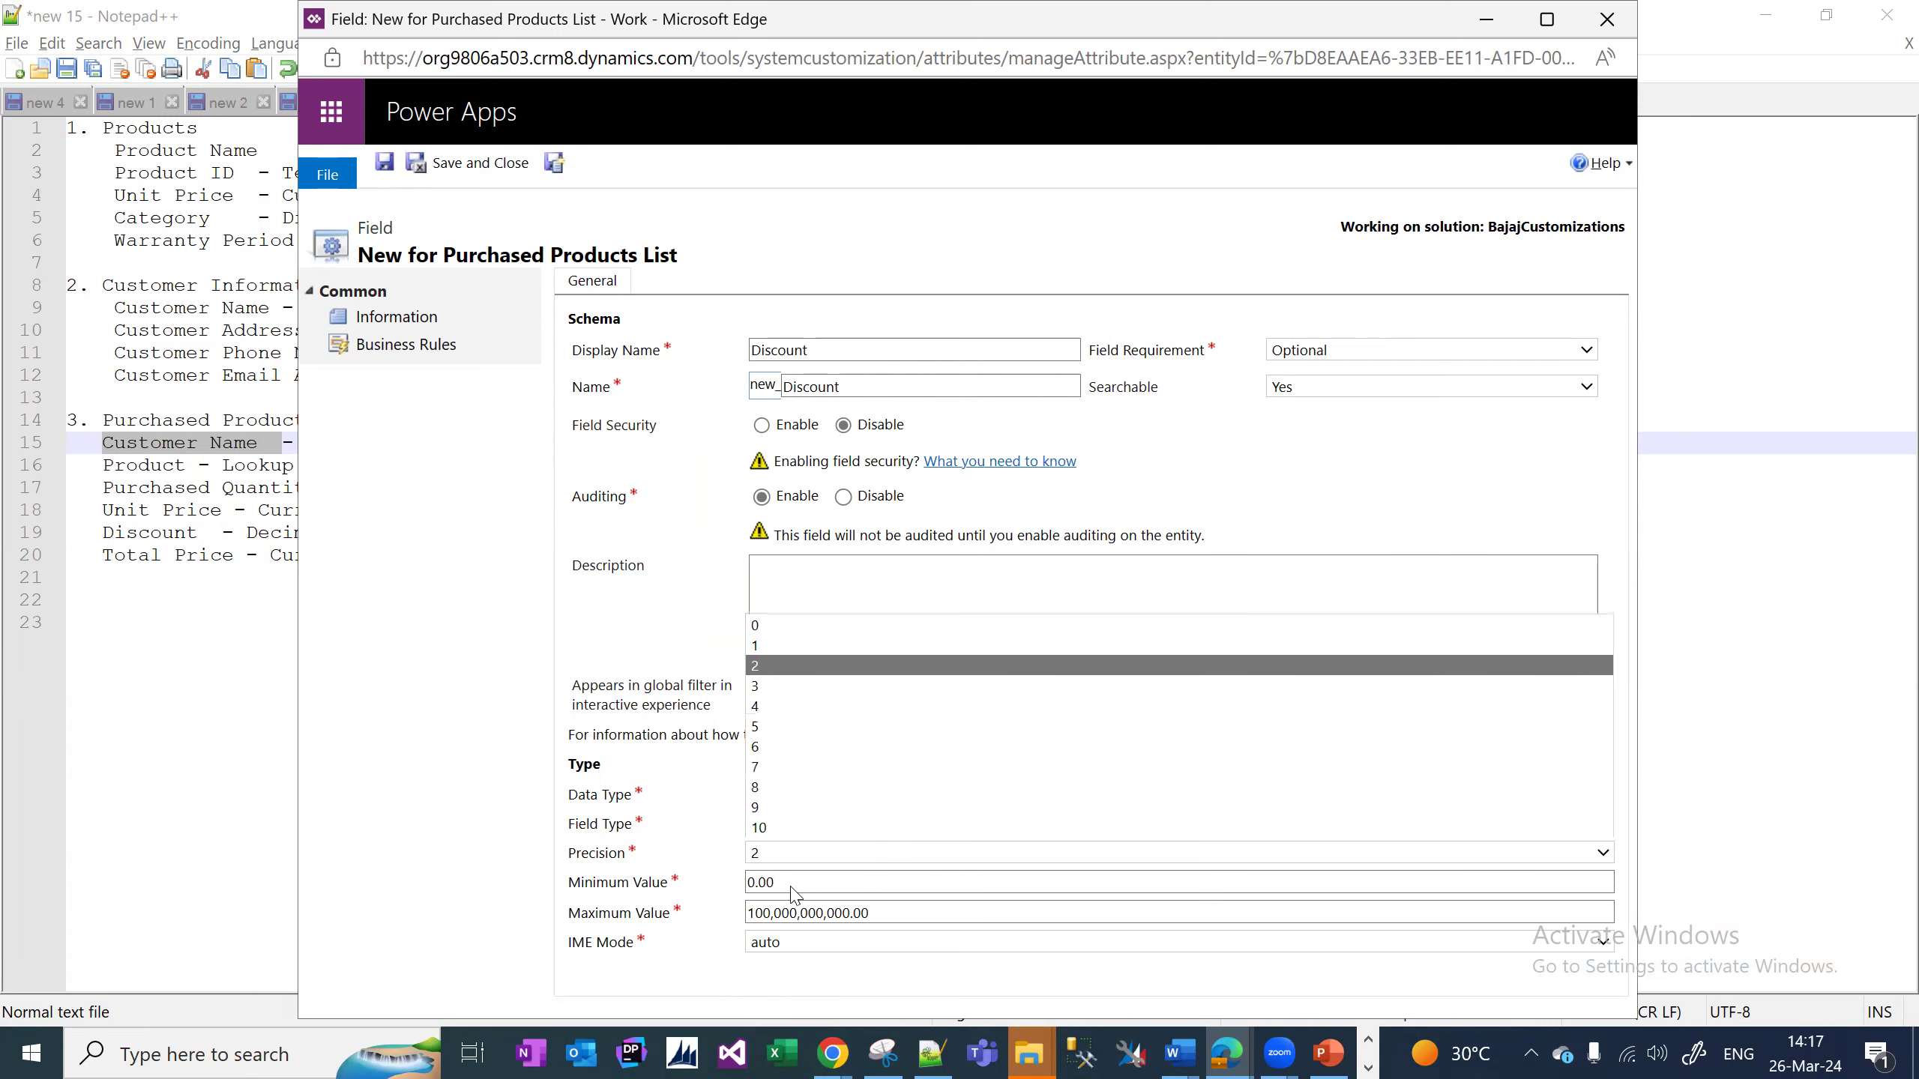
key(Return)
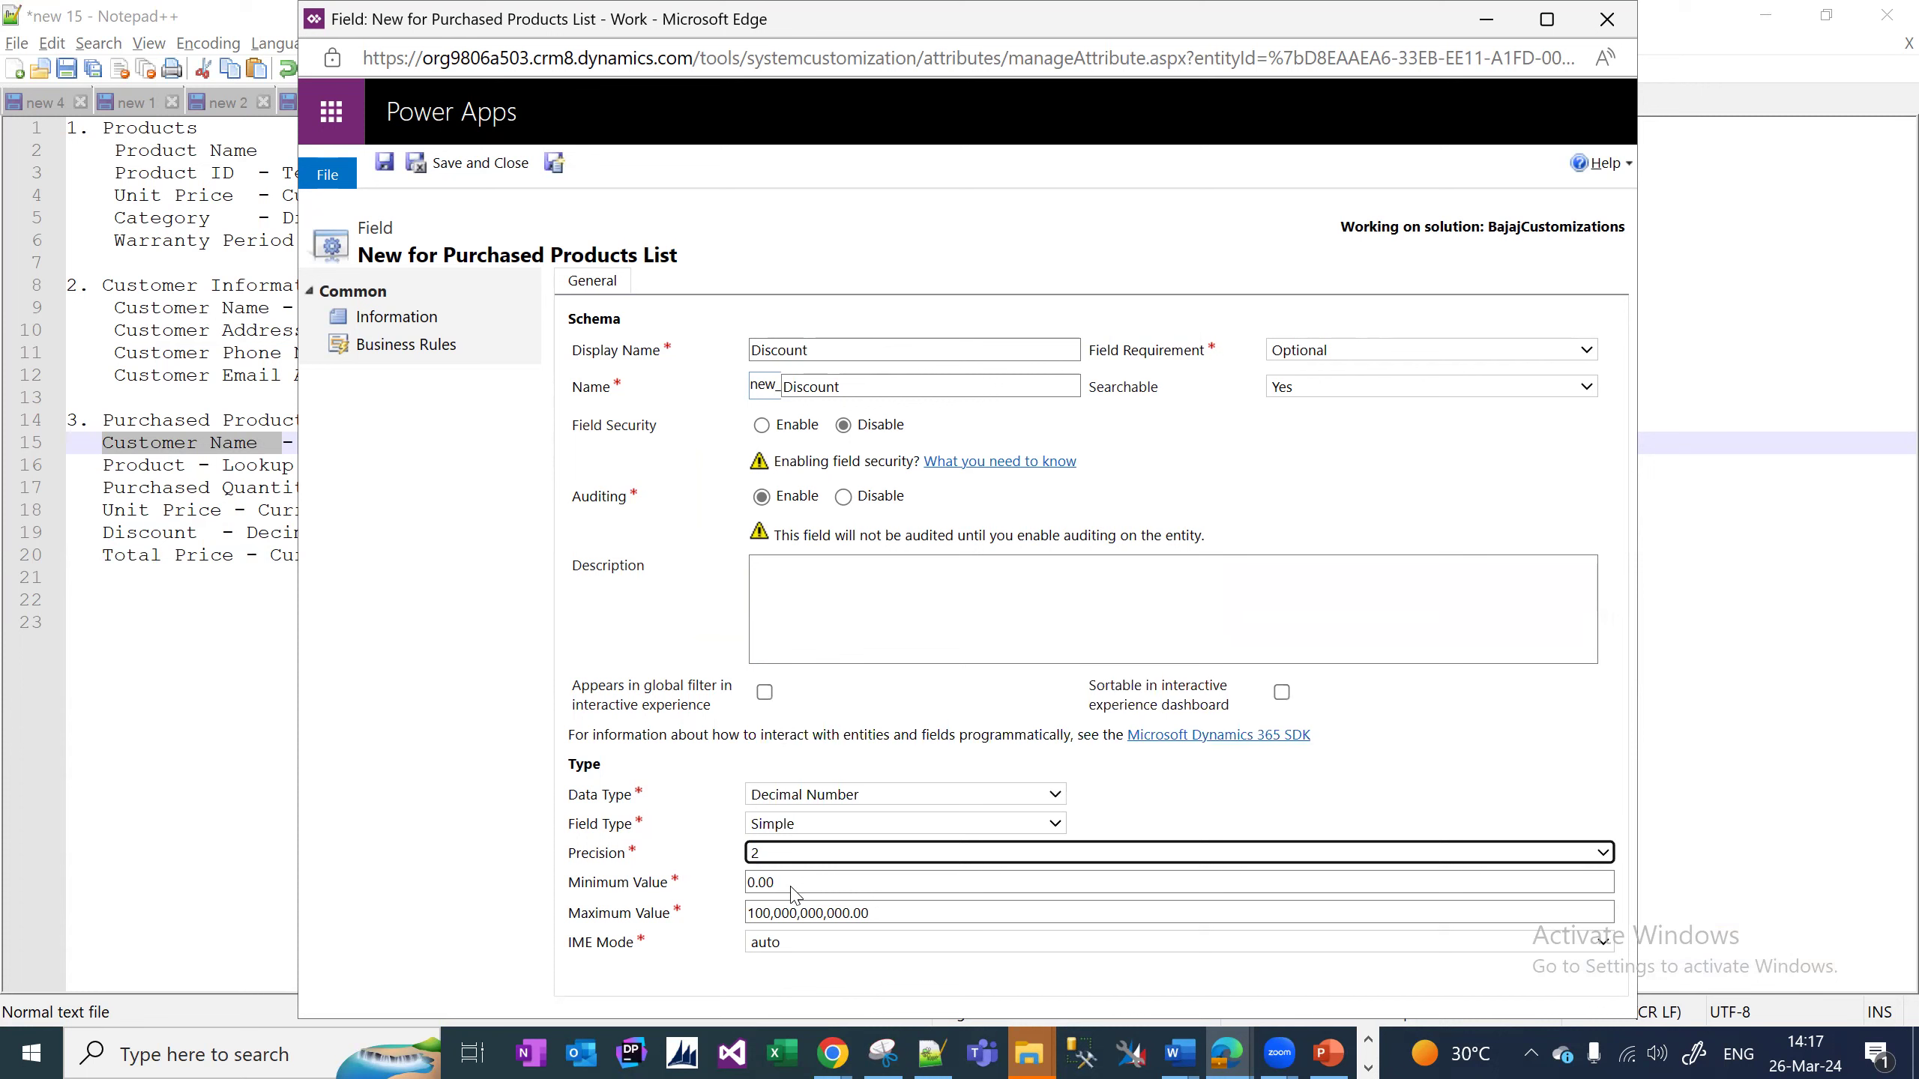
click(555, 164)
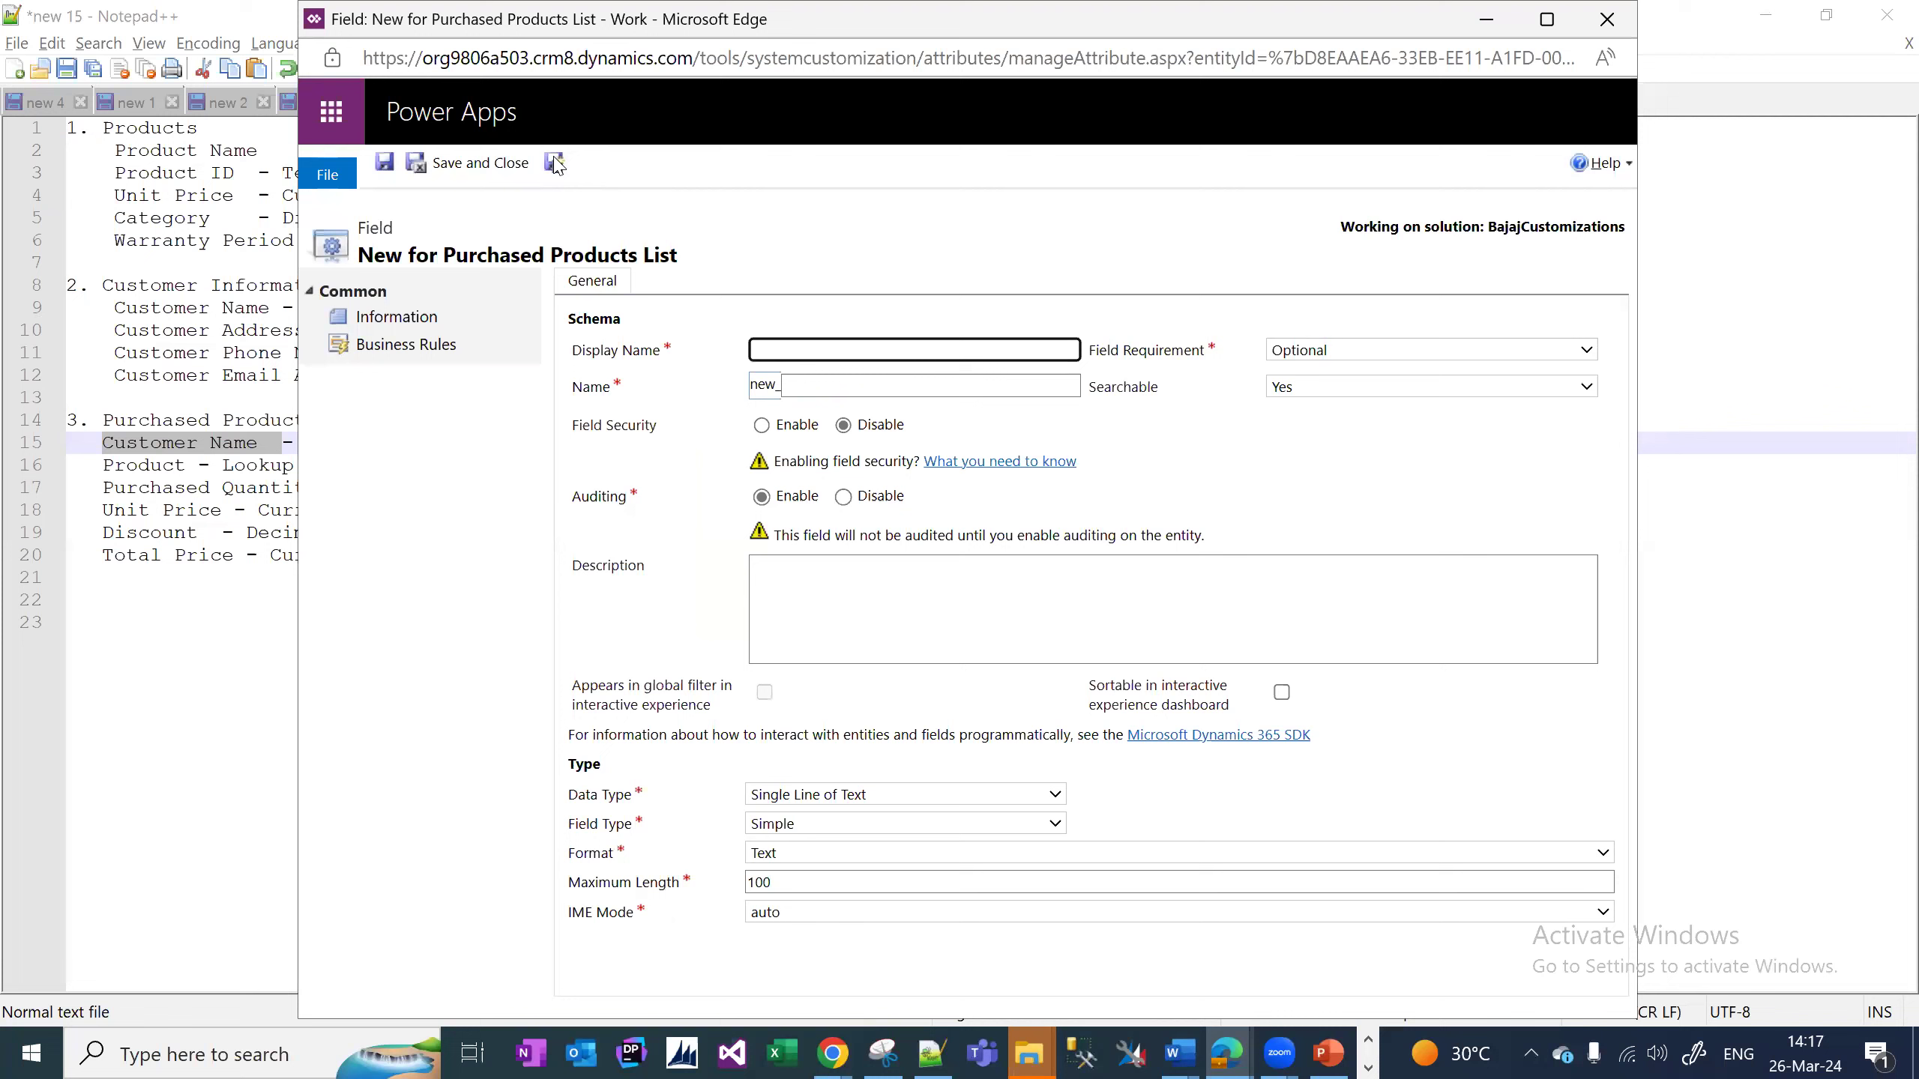
Create the Total Price field as Currency with minimum value 0, then save and close.
text(Total Price)
click(853, 794)
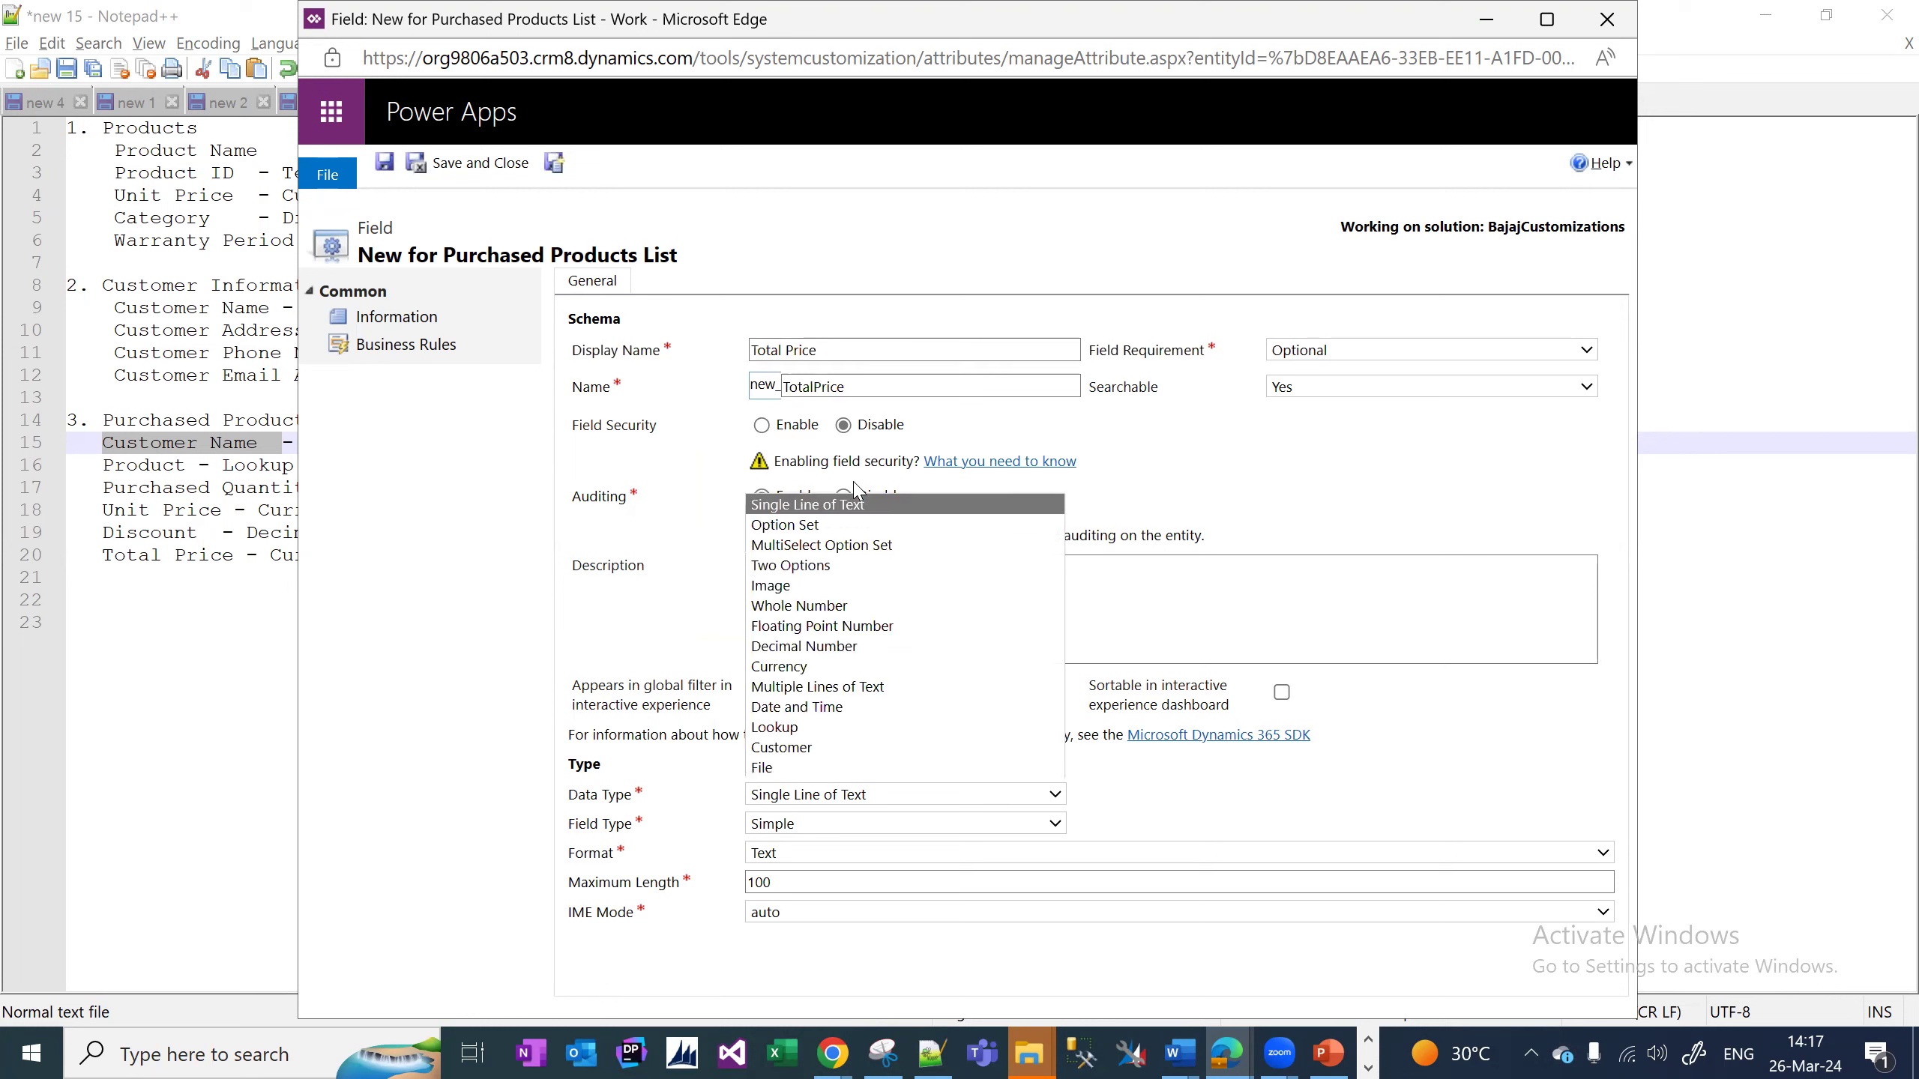
click(818, 671)
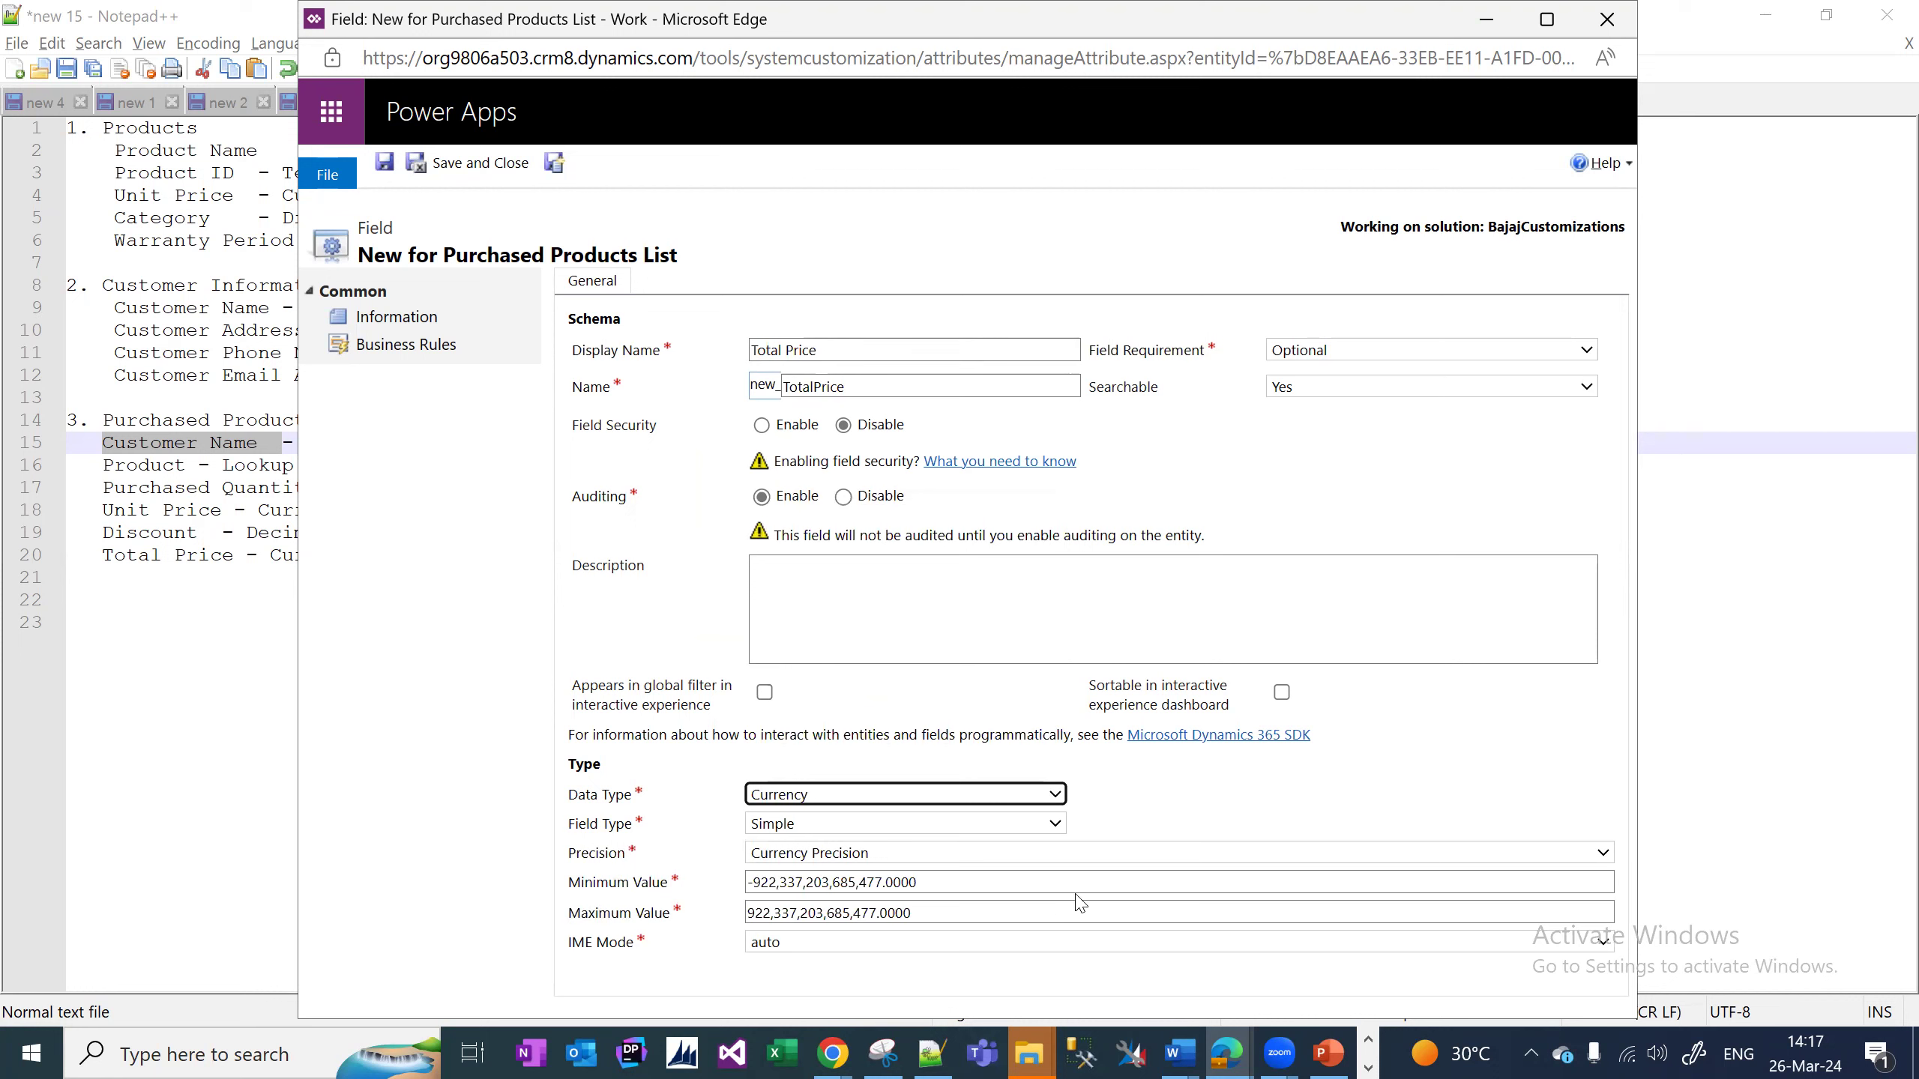
drag(1090, 887, 691, 926)
text(0)
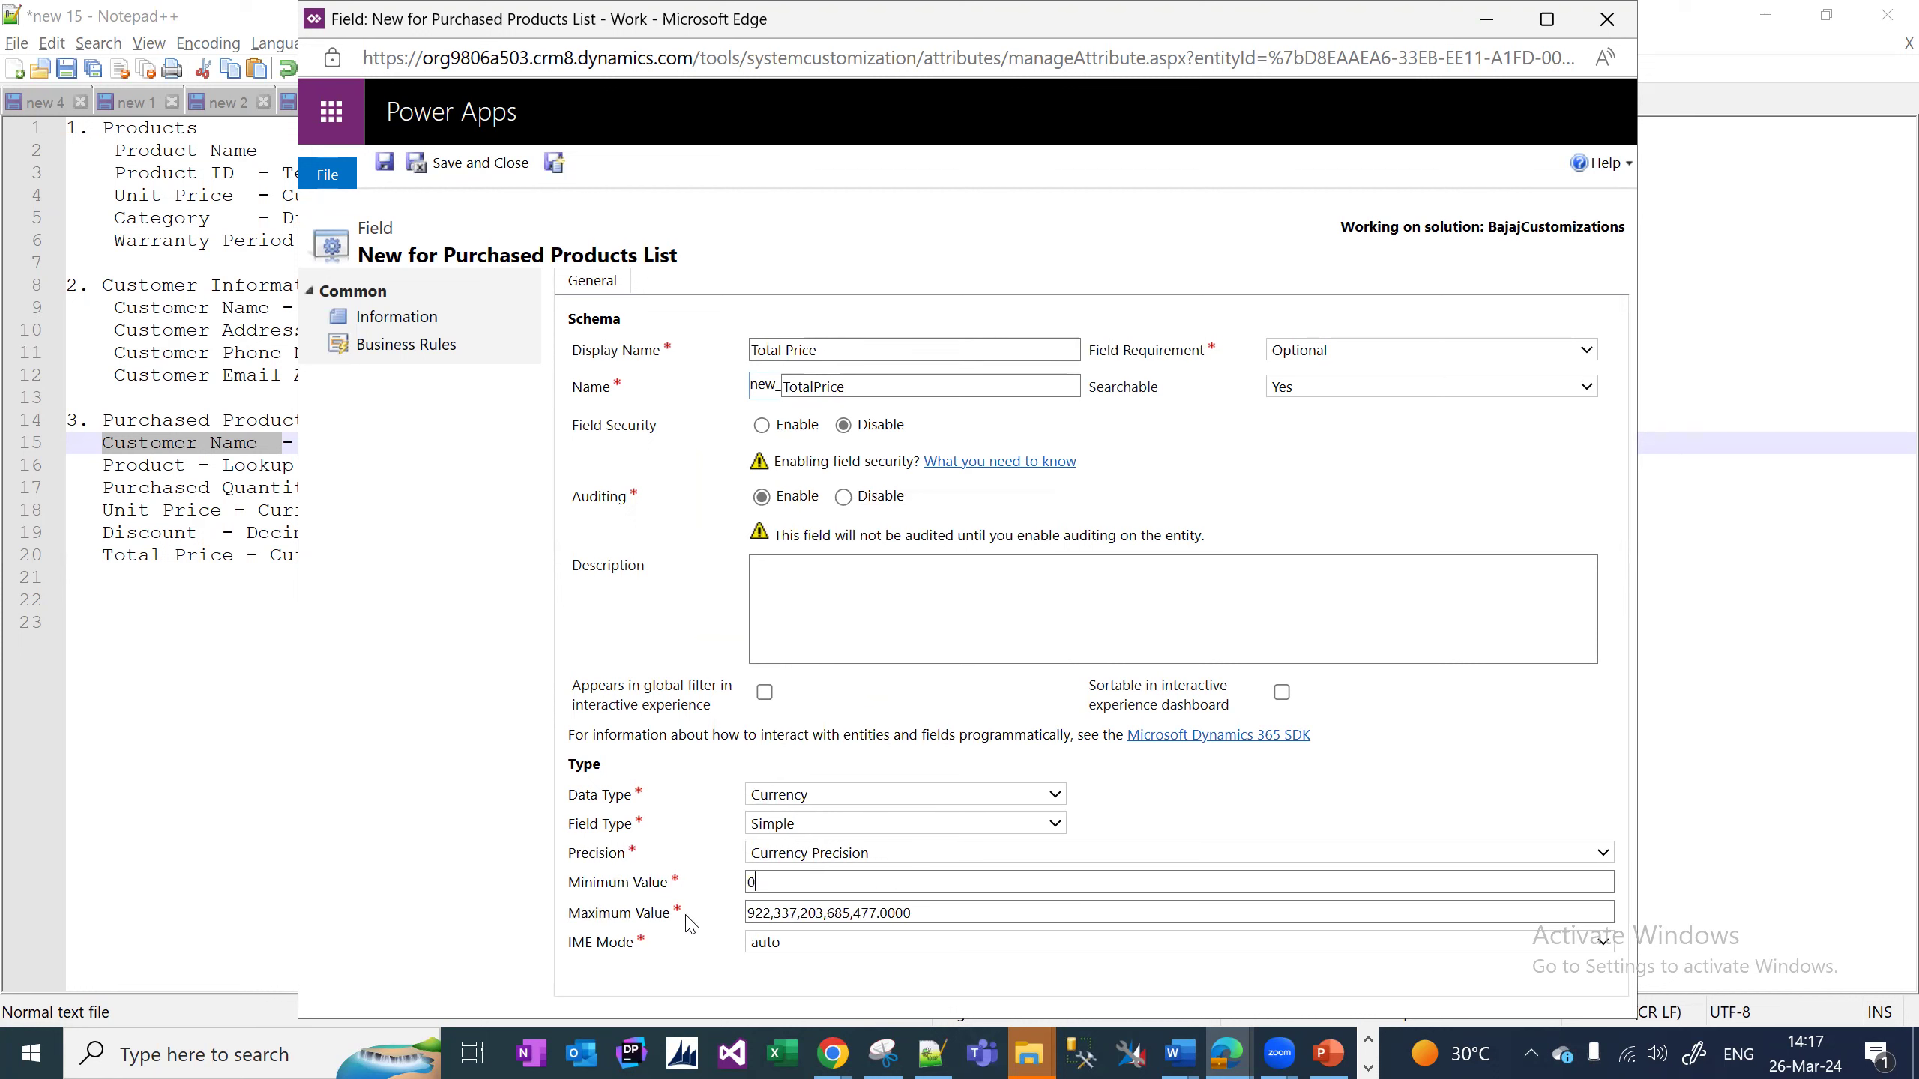
click(481, 168)
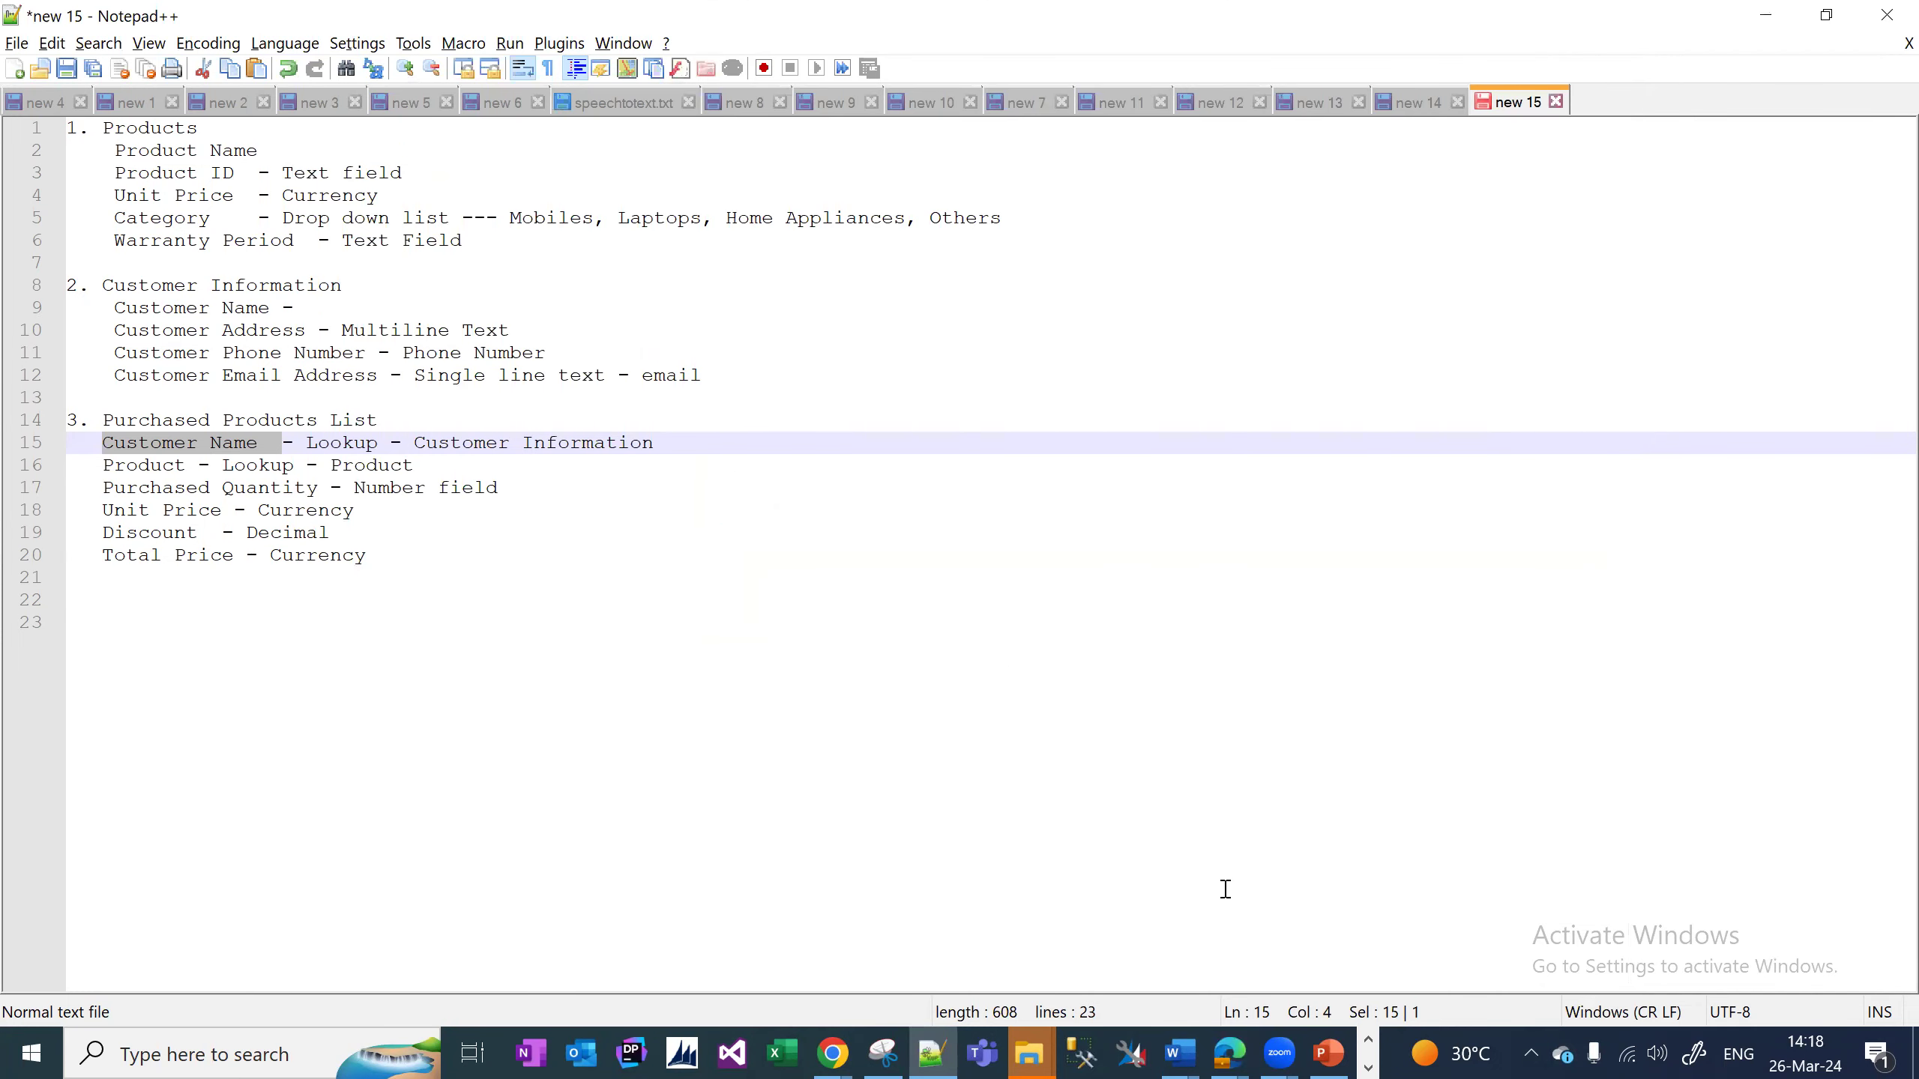
Bring back the solution window and list the forms of Purchased Products List.
mouse_move(1228, 1054)
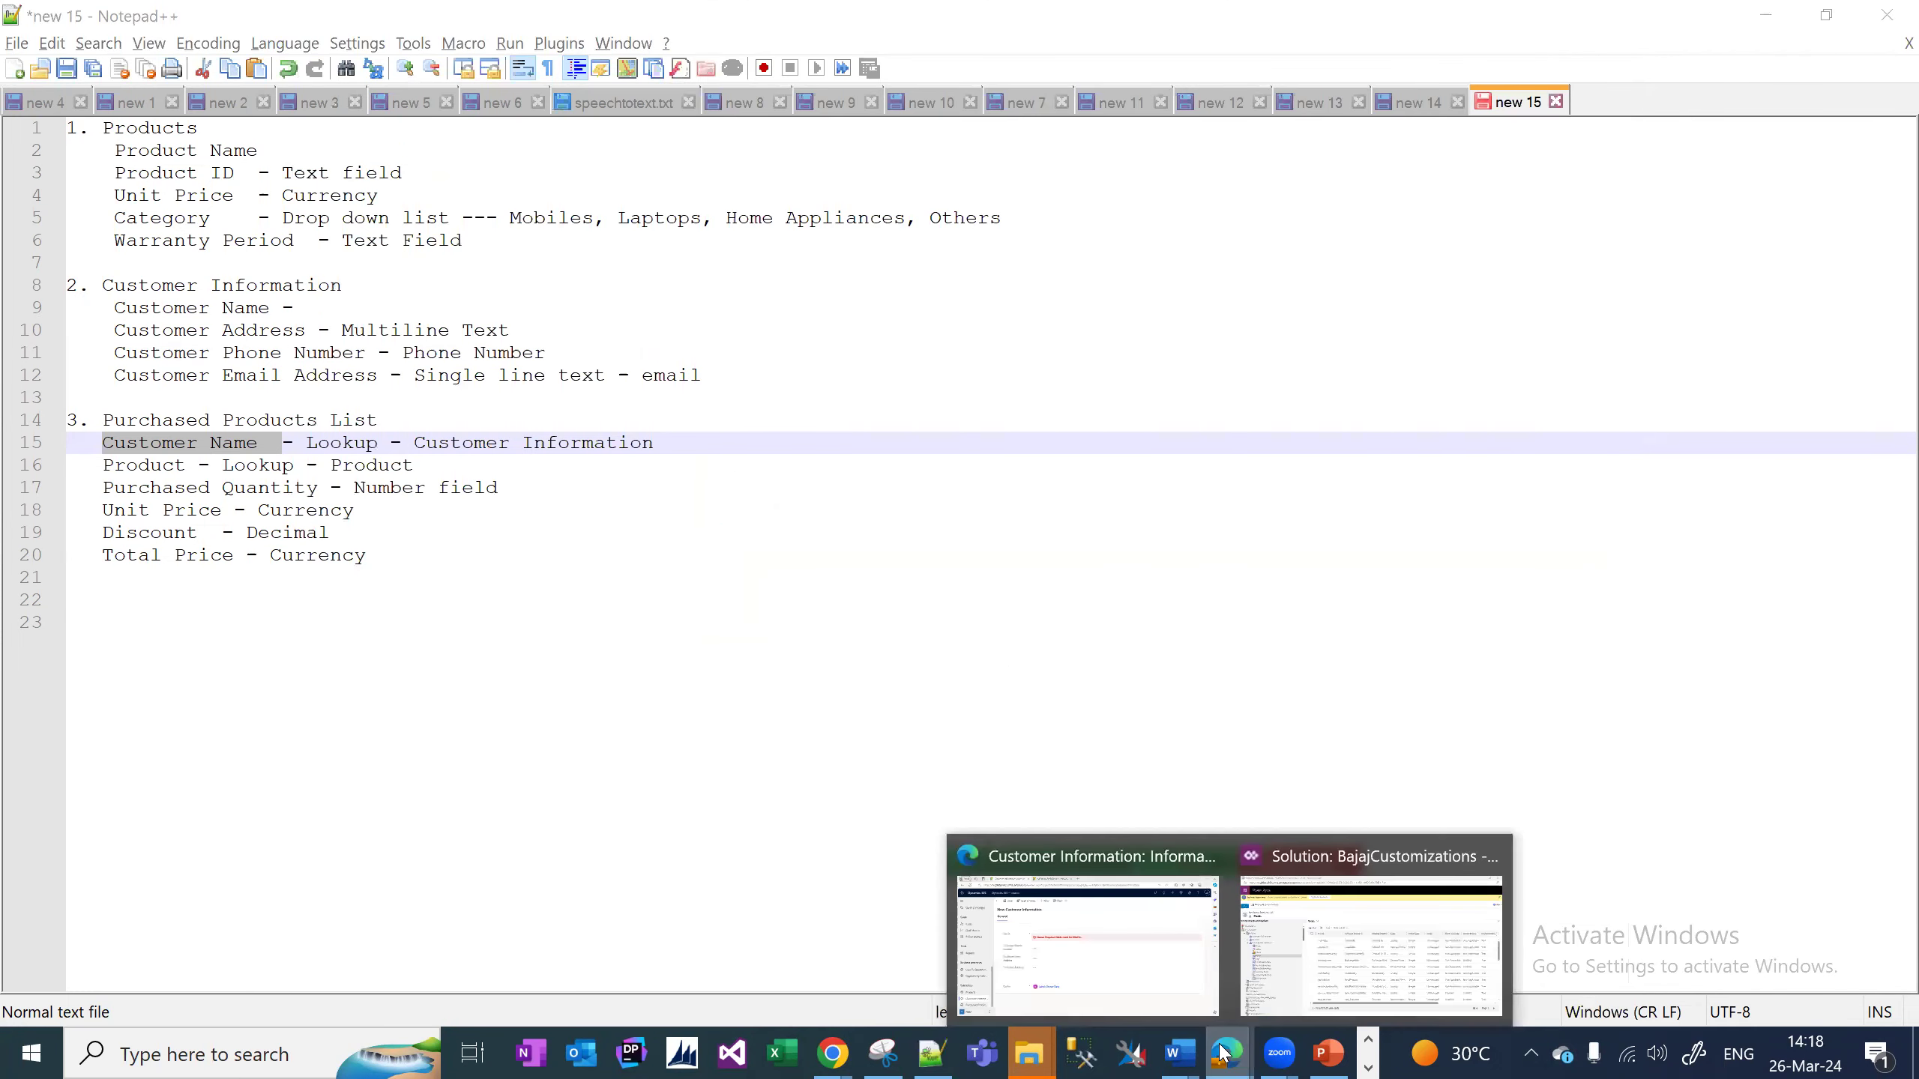
click(1305, 979)
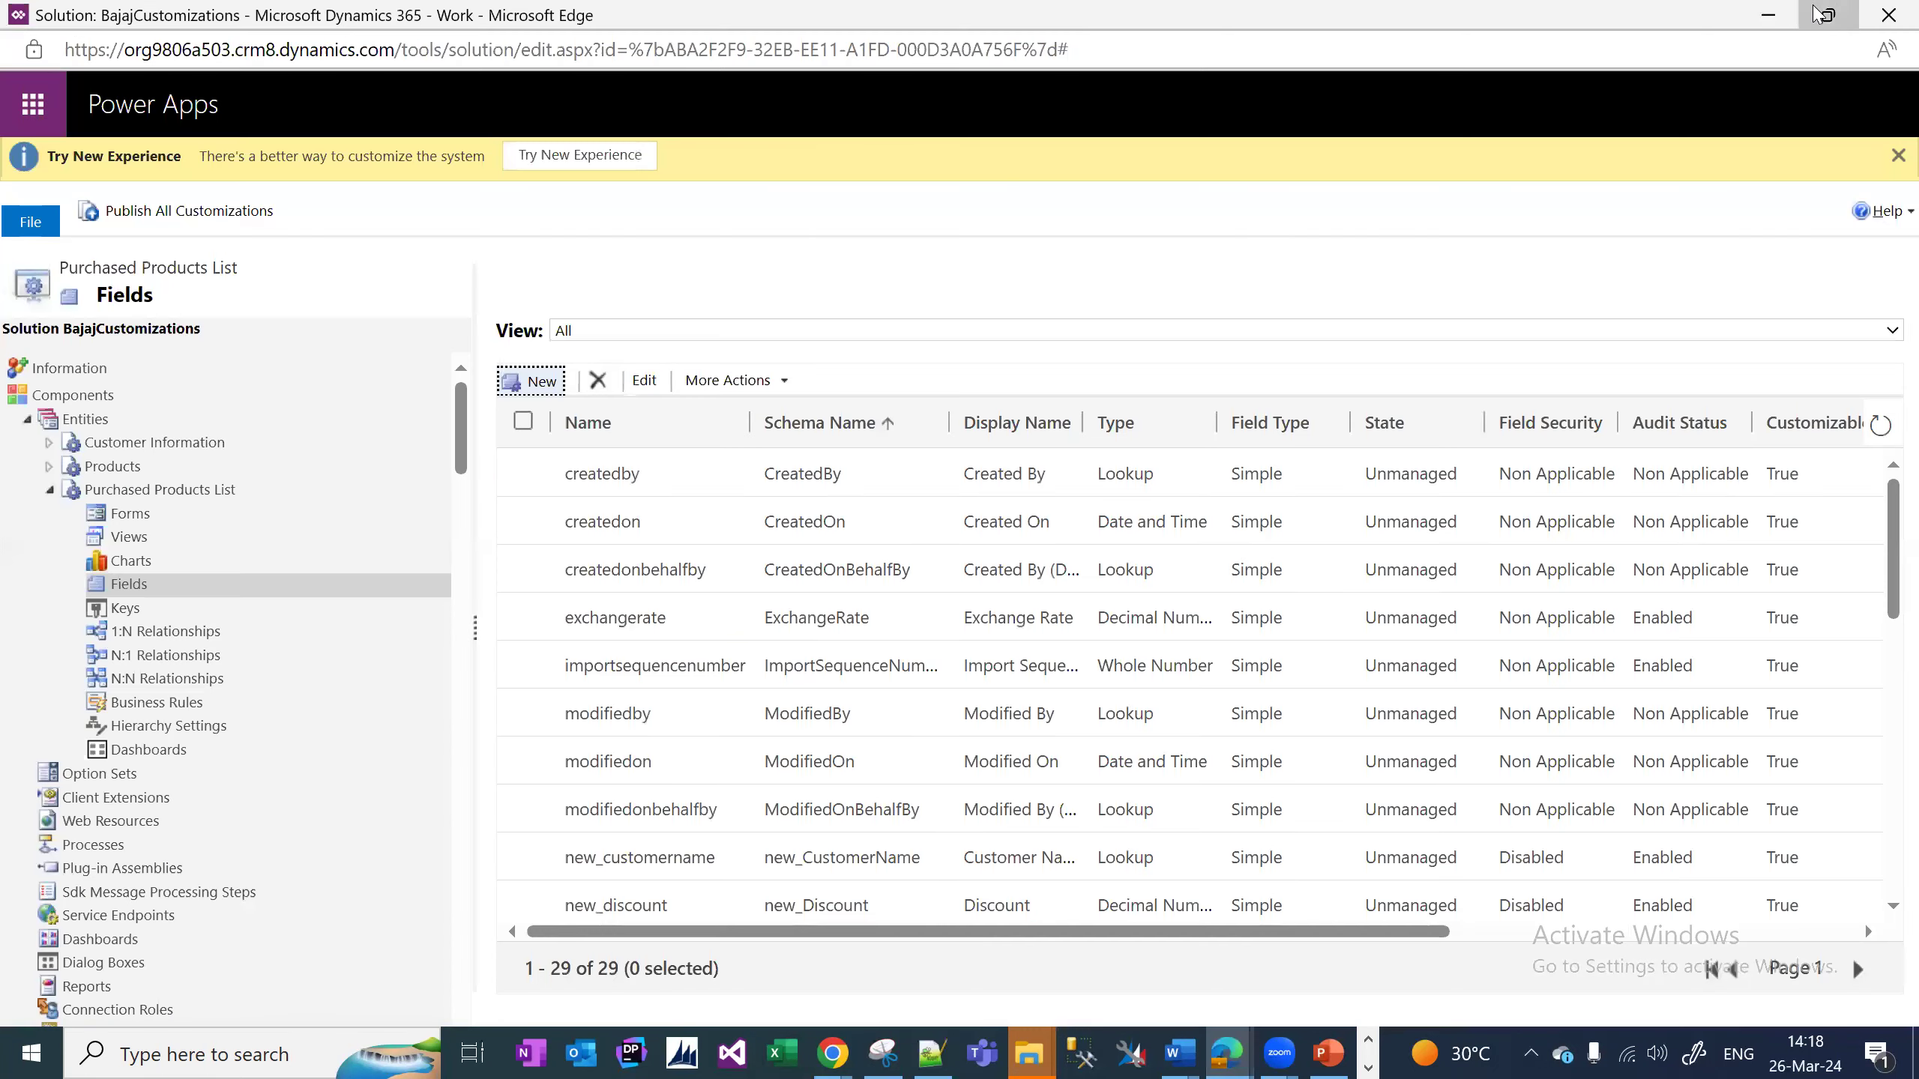
click(1829, 15)
click(407, 599)
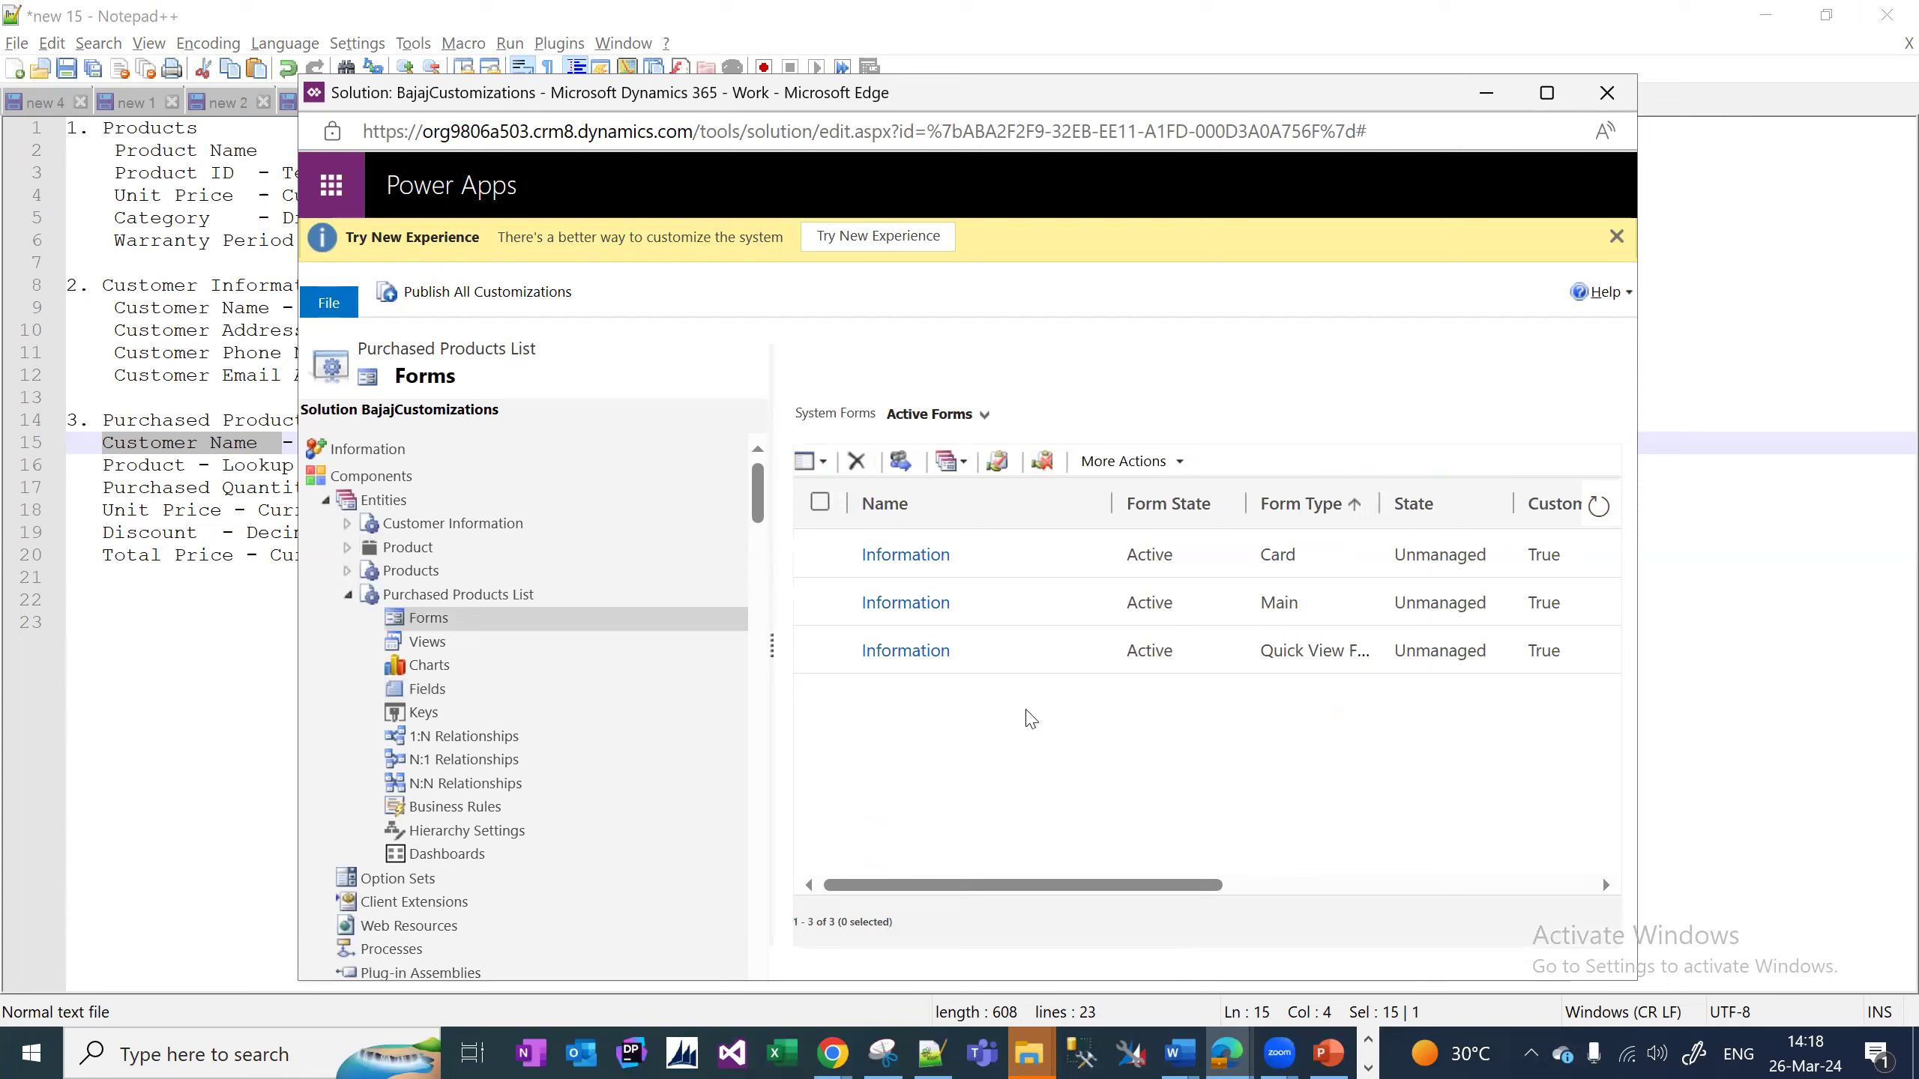
Open the Main Information form and place Customer Name in General and Products near the Name row.
click(1229, 614)
double_click(1229, 614)
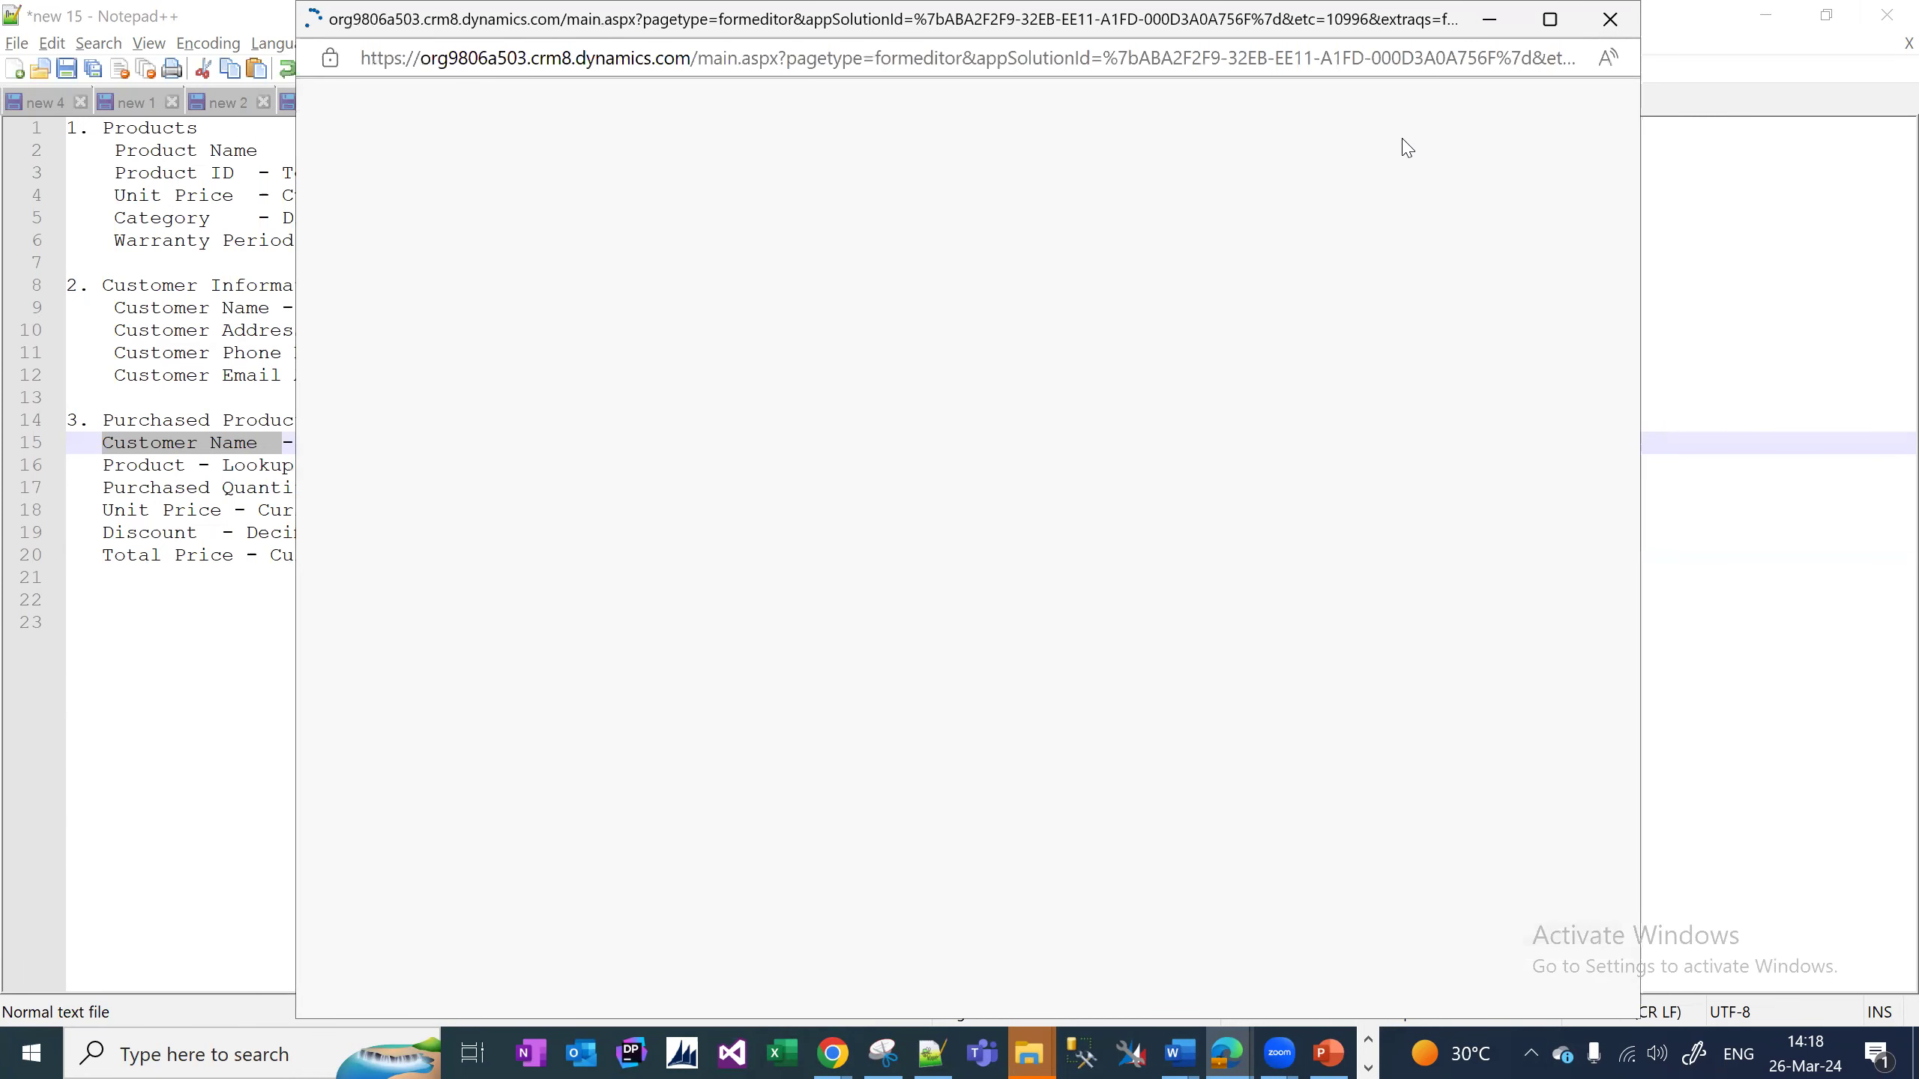
drag(1405, 647, 1029, 697)
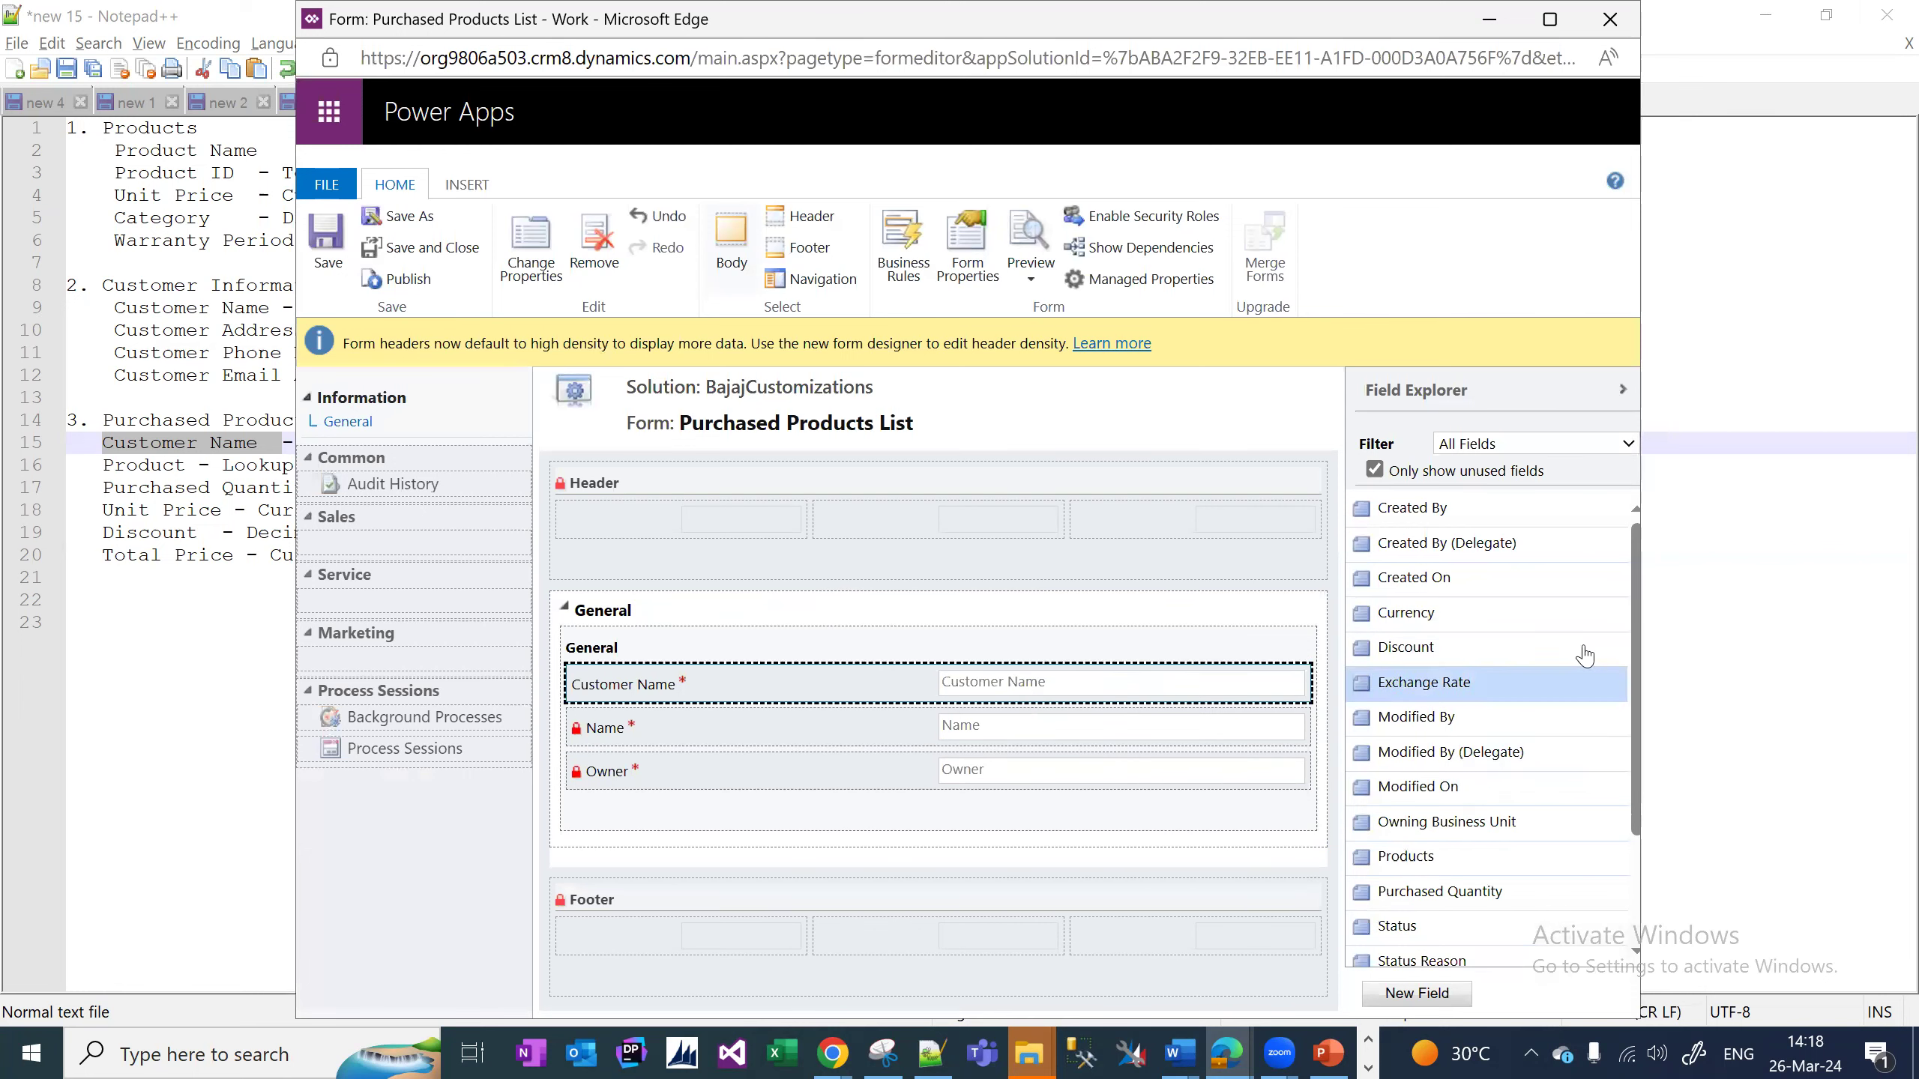
drag(1405, 856, 956, 748)
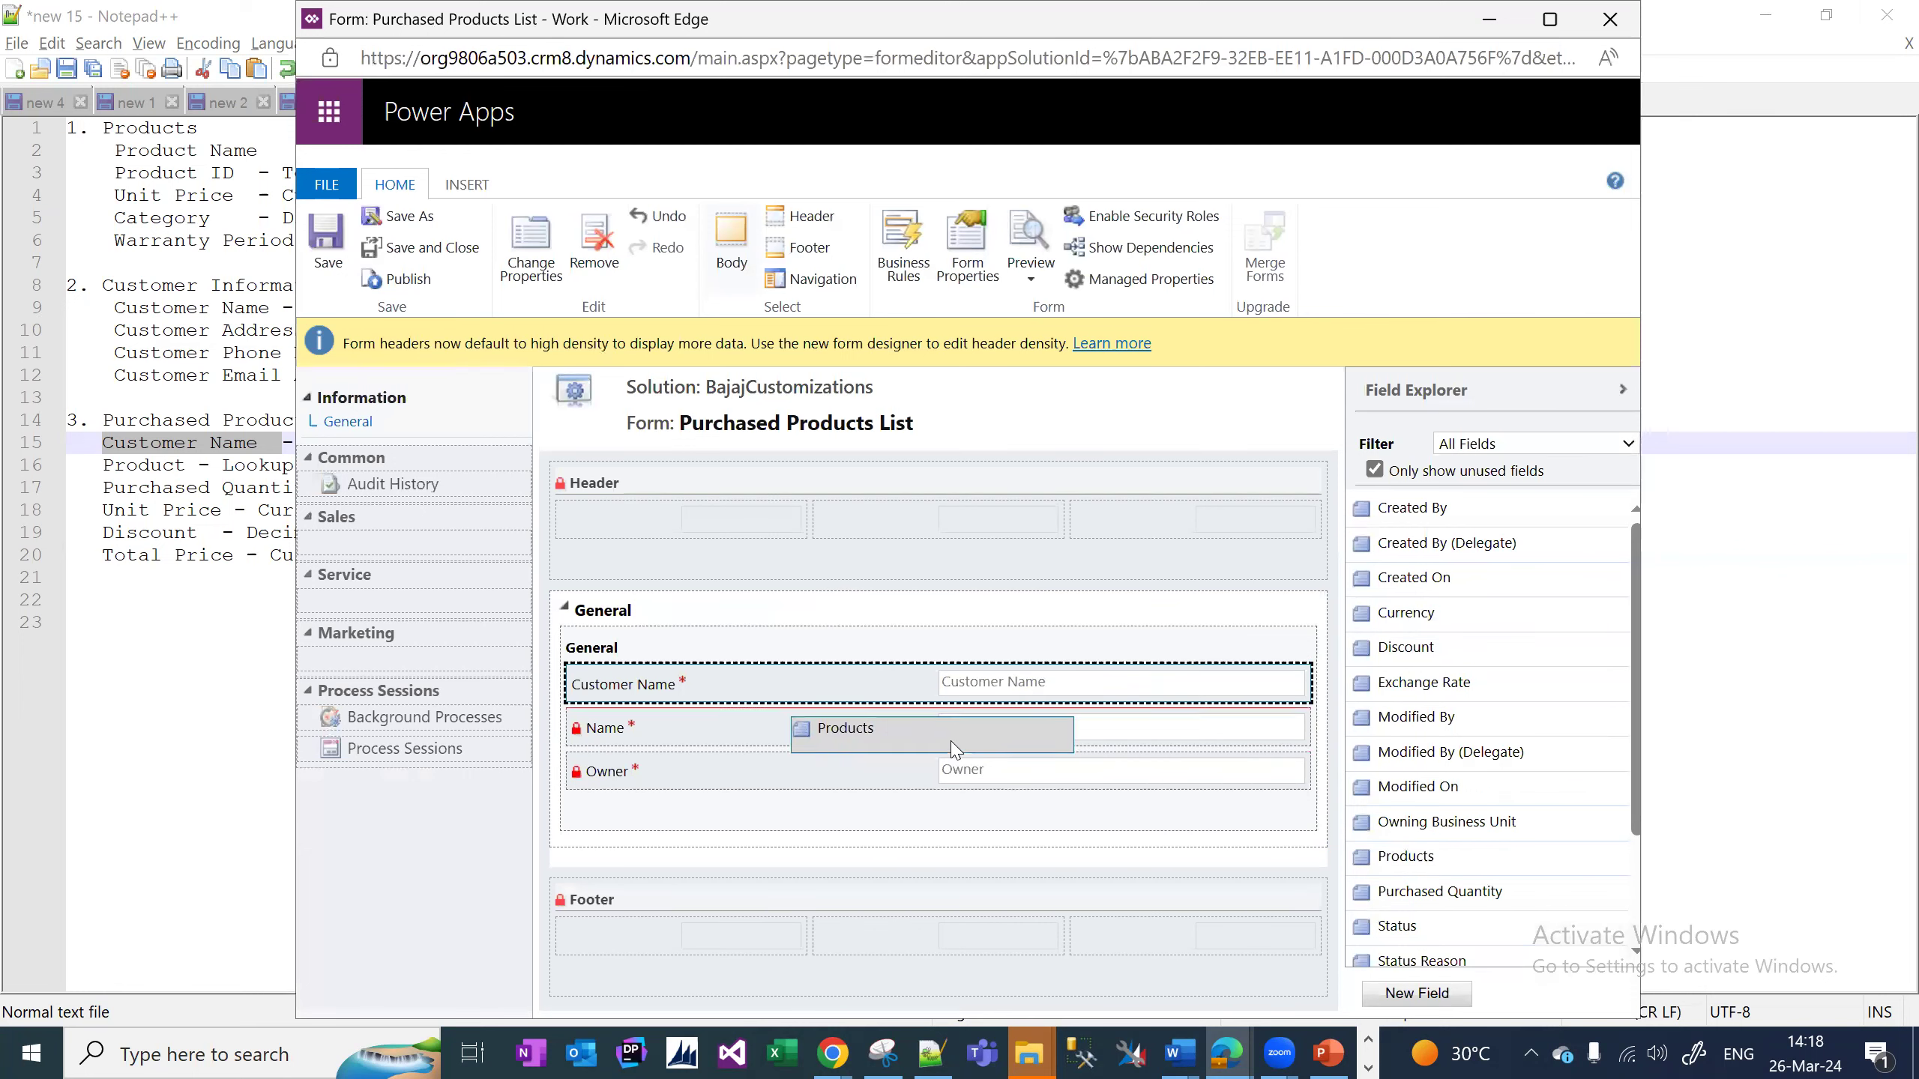
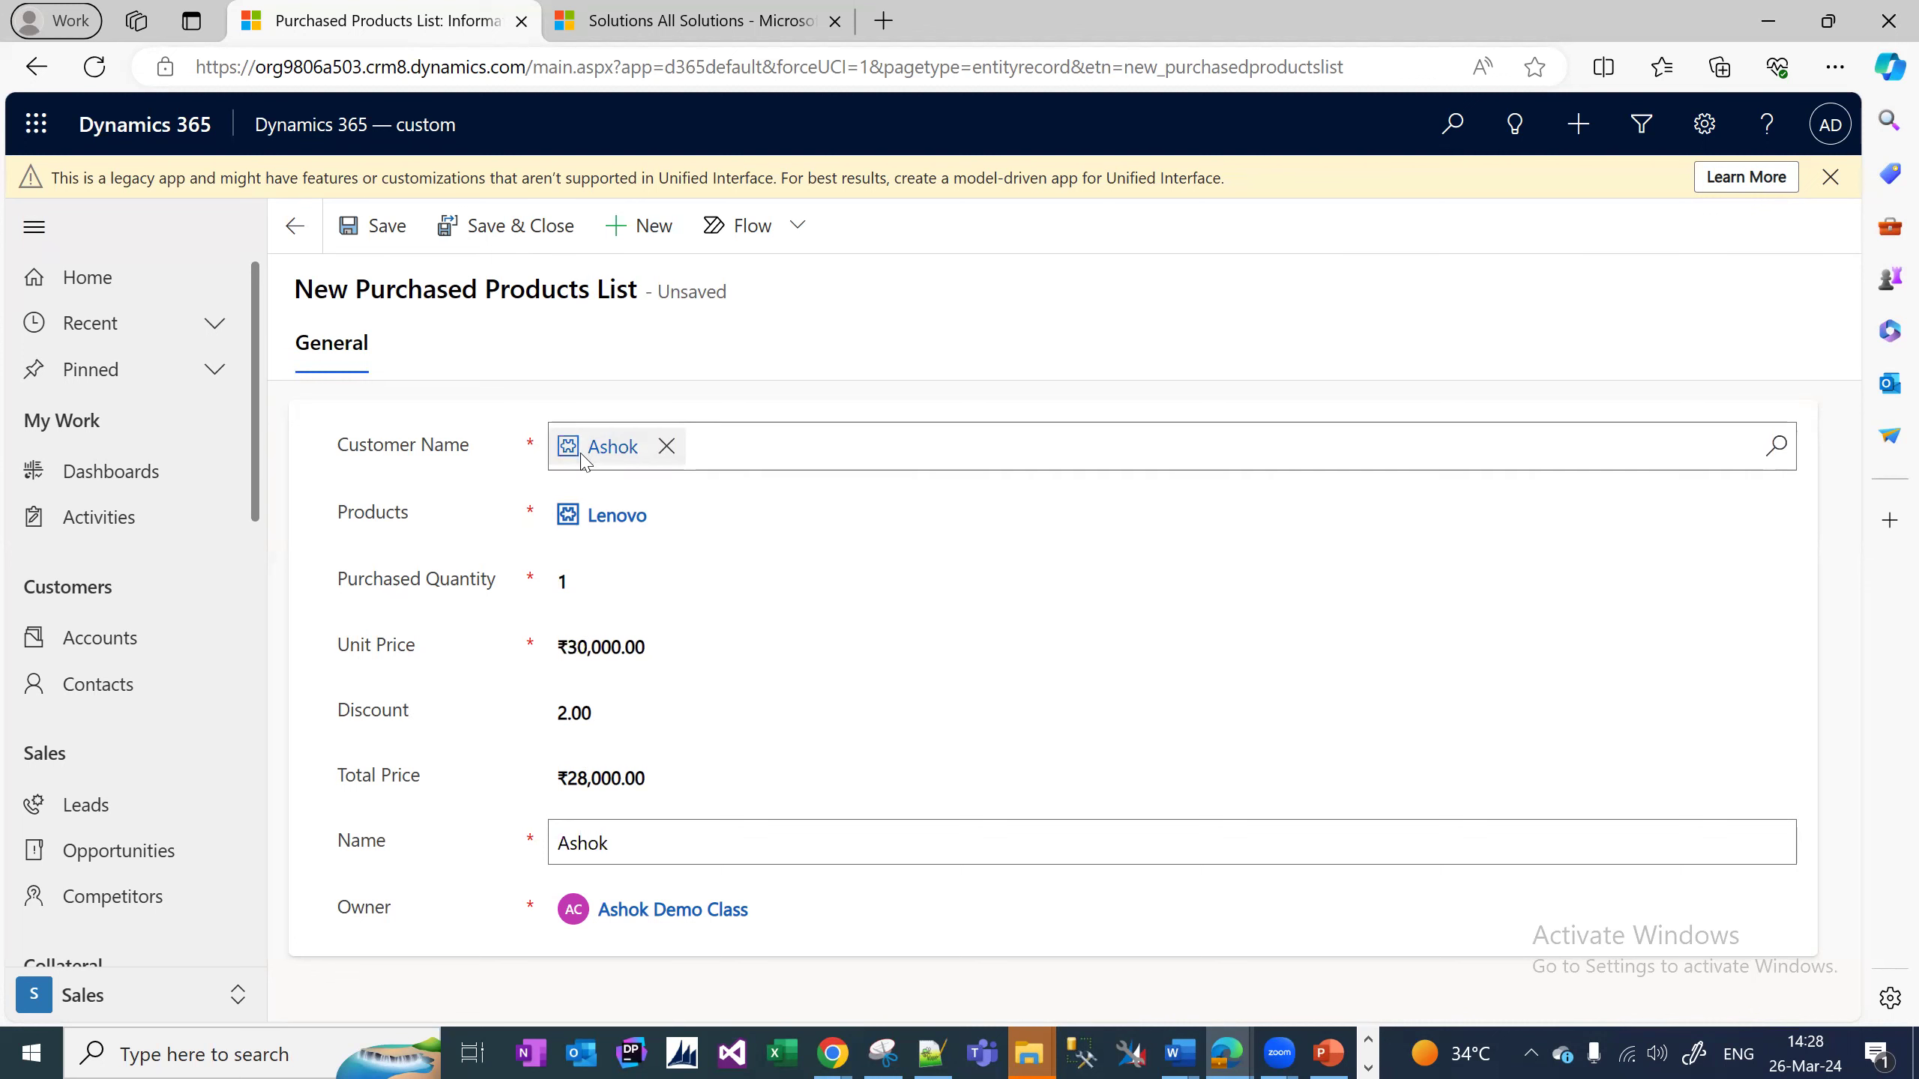
Save the new Lenovo purchase record with Total Price ₹28,000.00 and close it to the list.
click(378, 225)
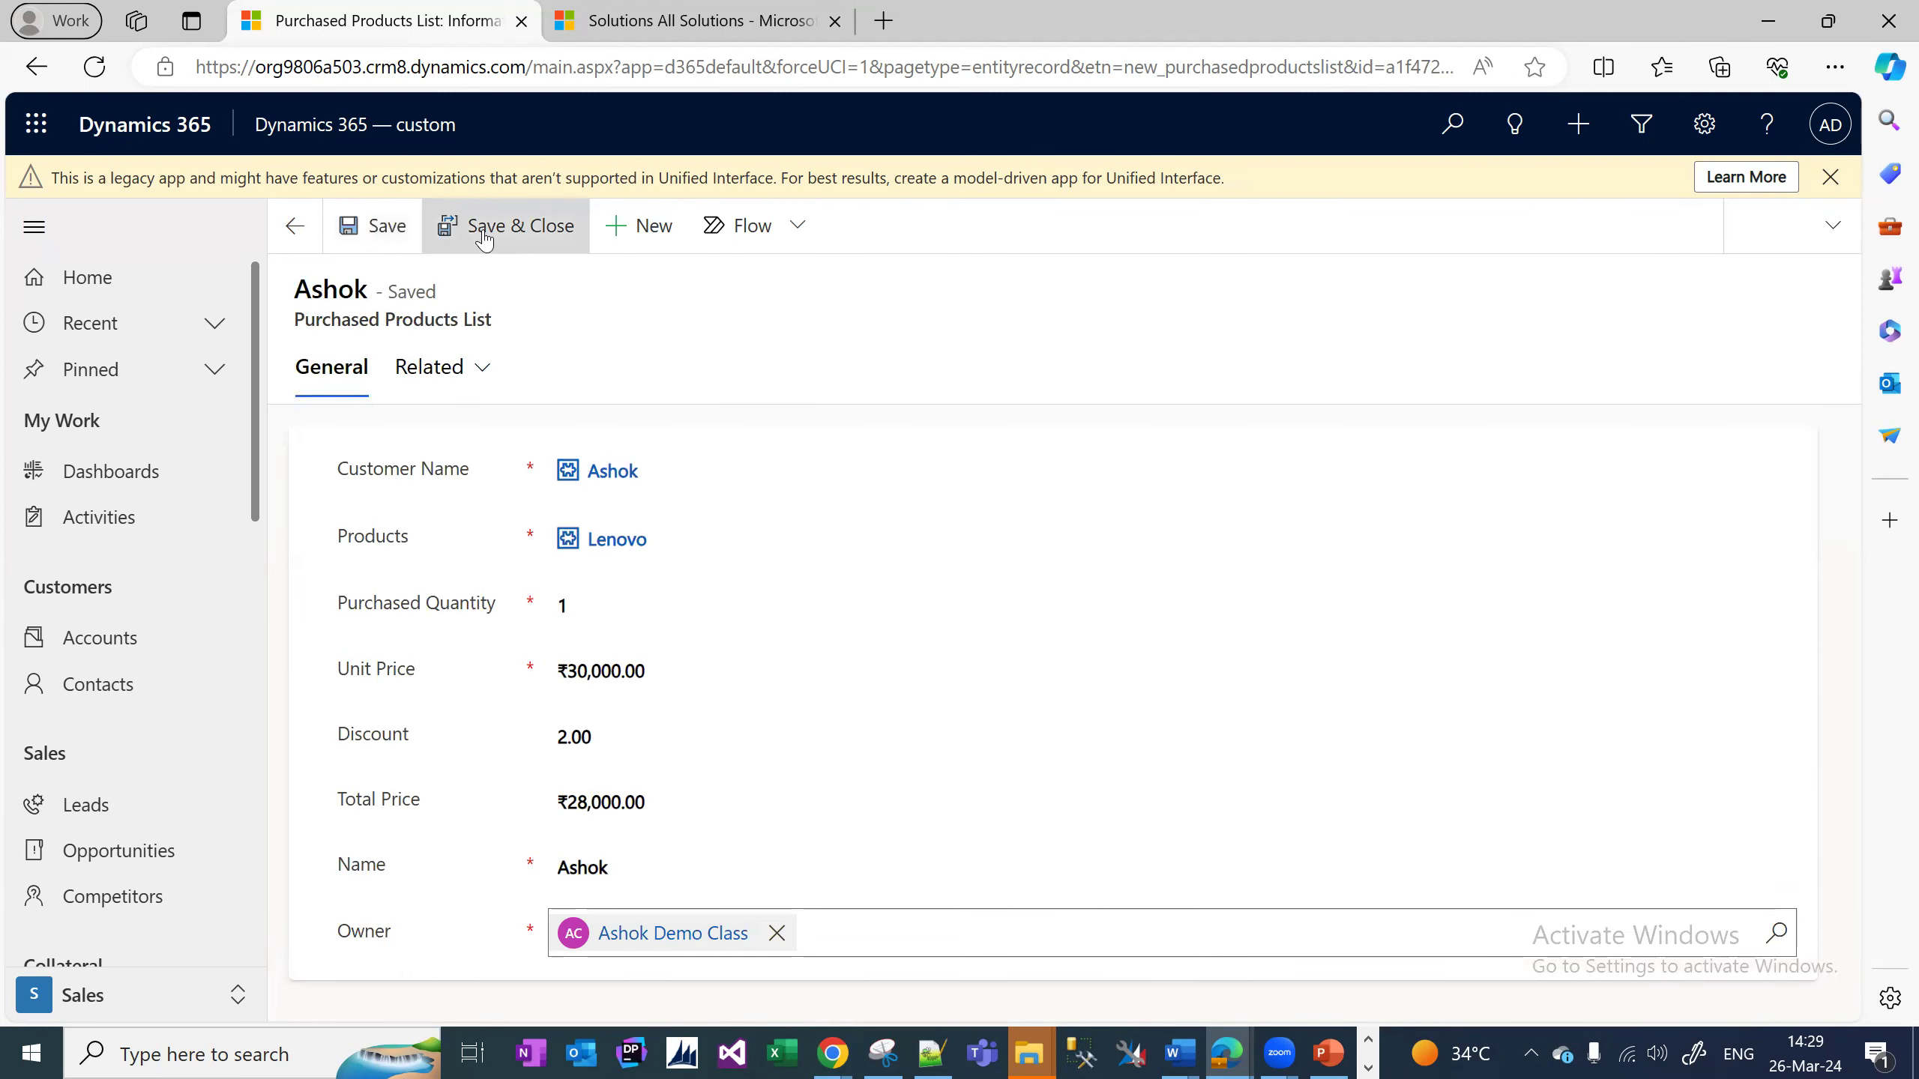
click(484, 236)
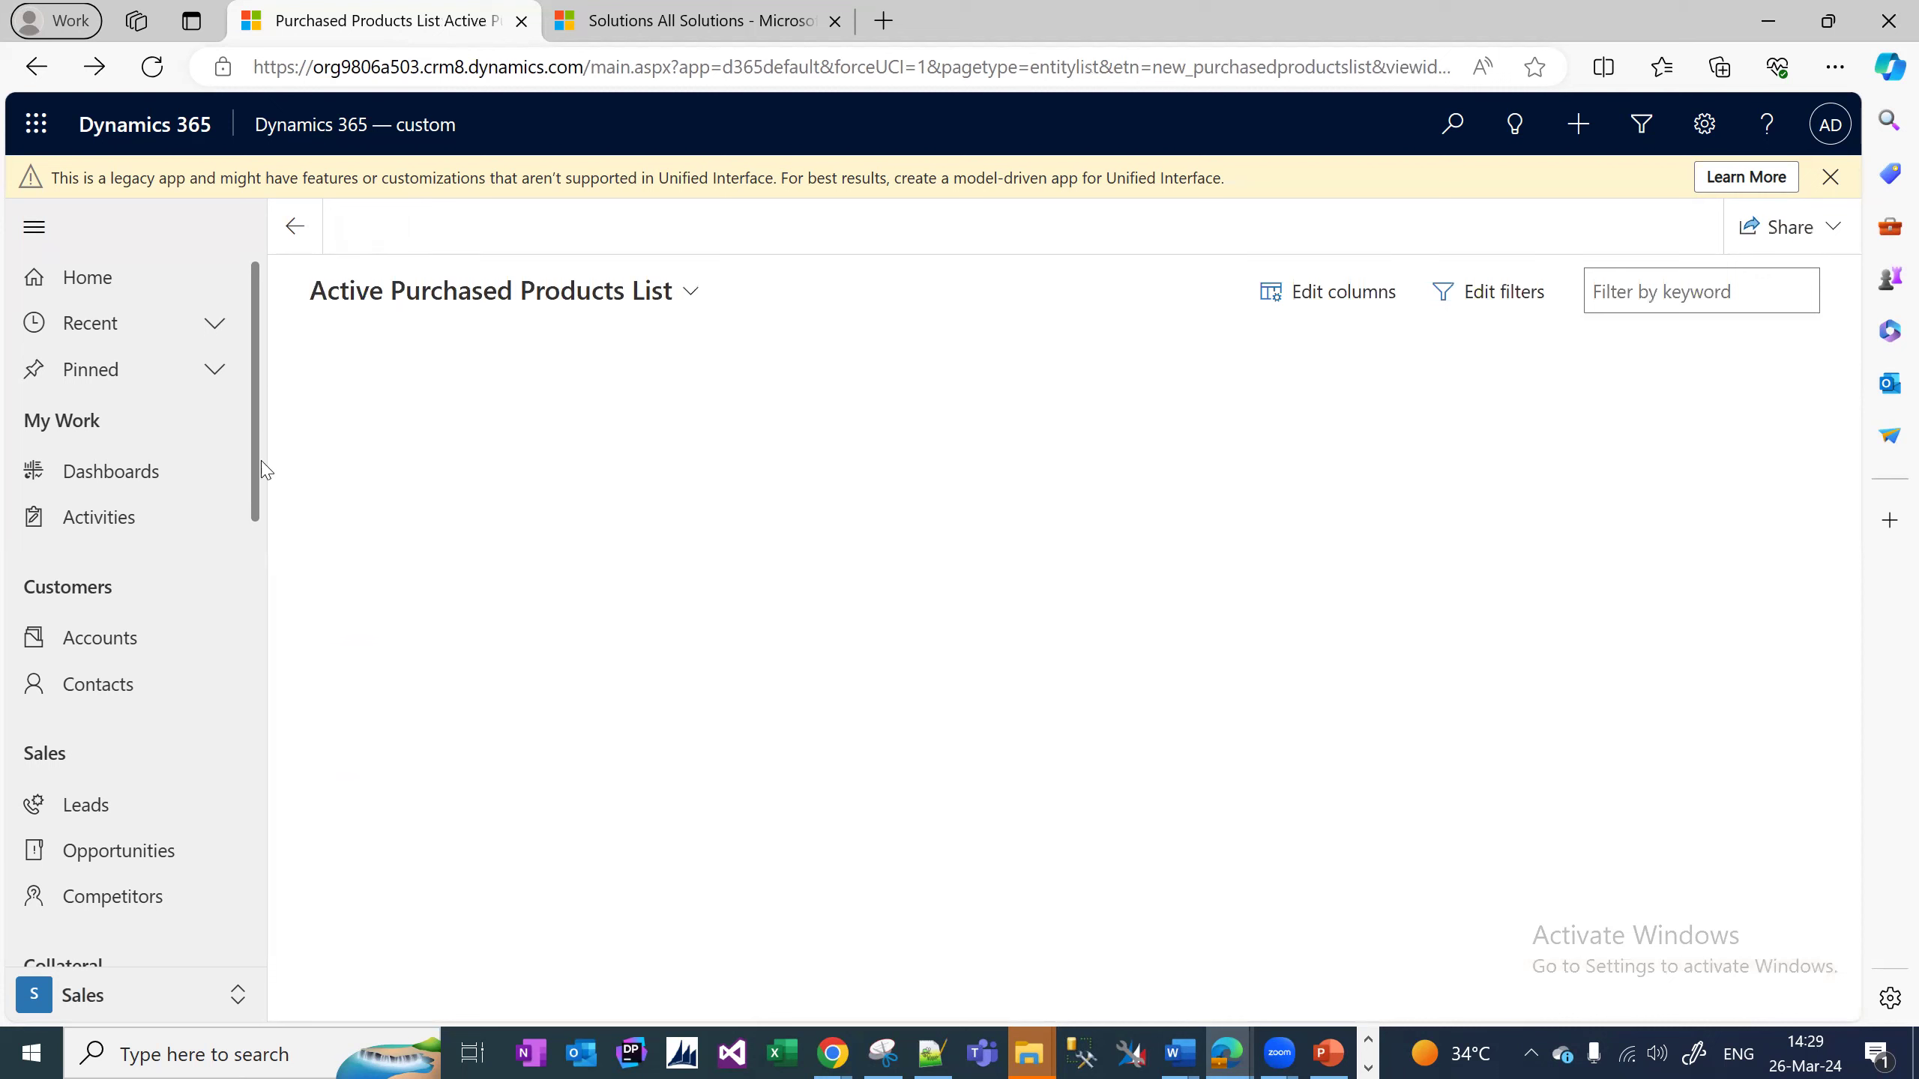
Go to Customer Information under Extensions and open the customer's record from the list.
drag(281, 527, 266, 973)
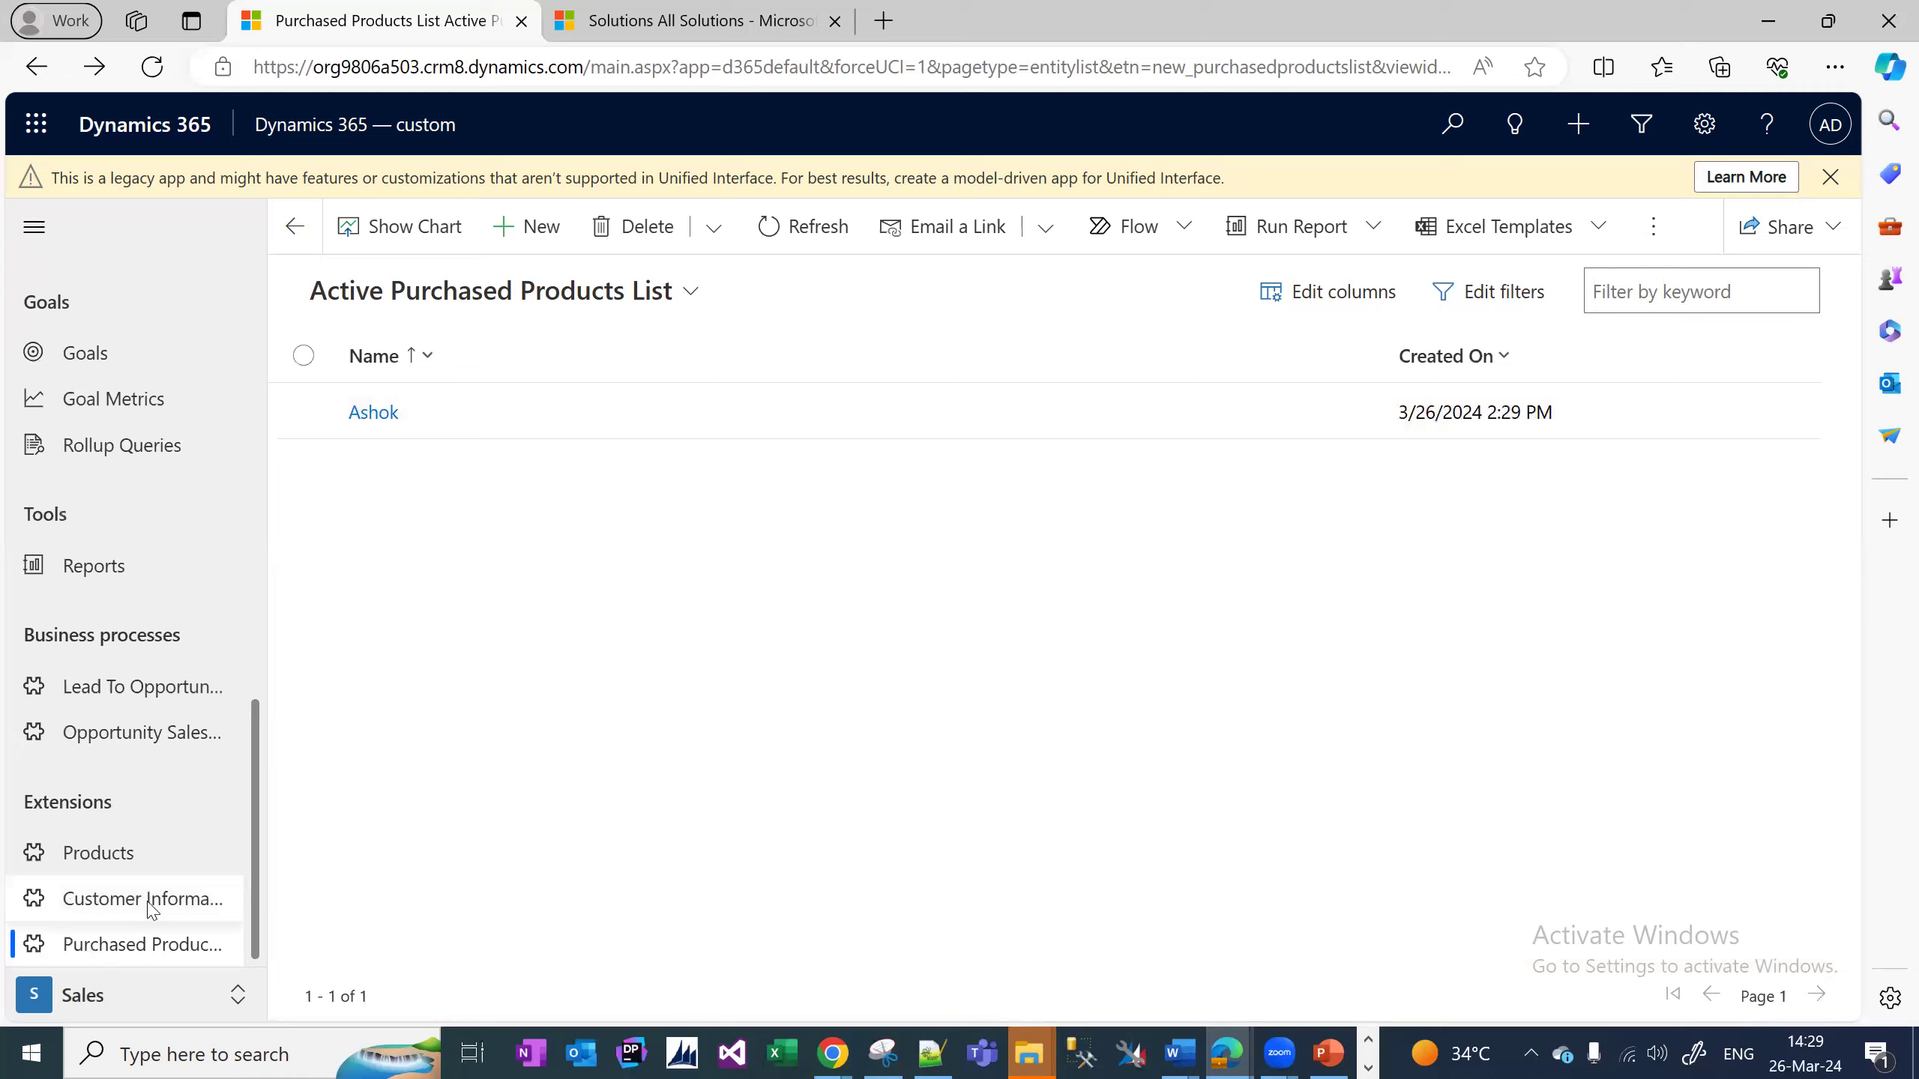
click(150, 899)
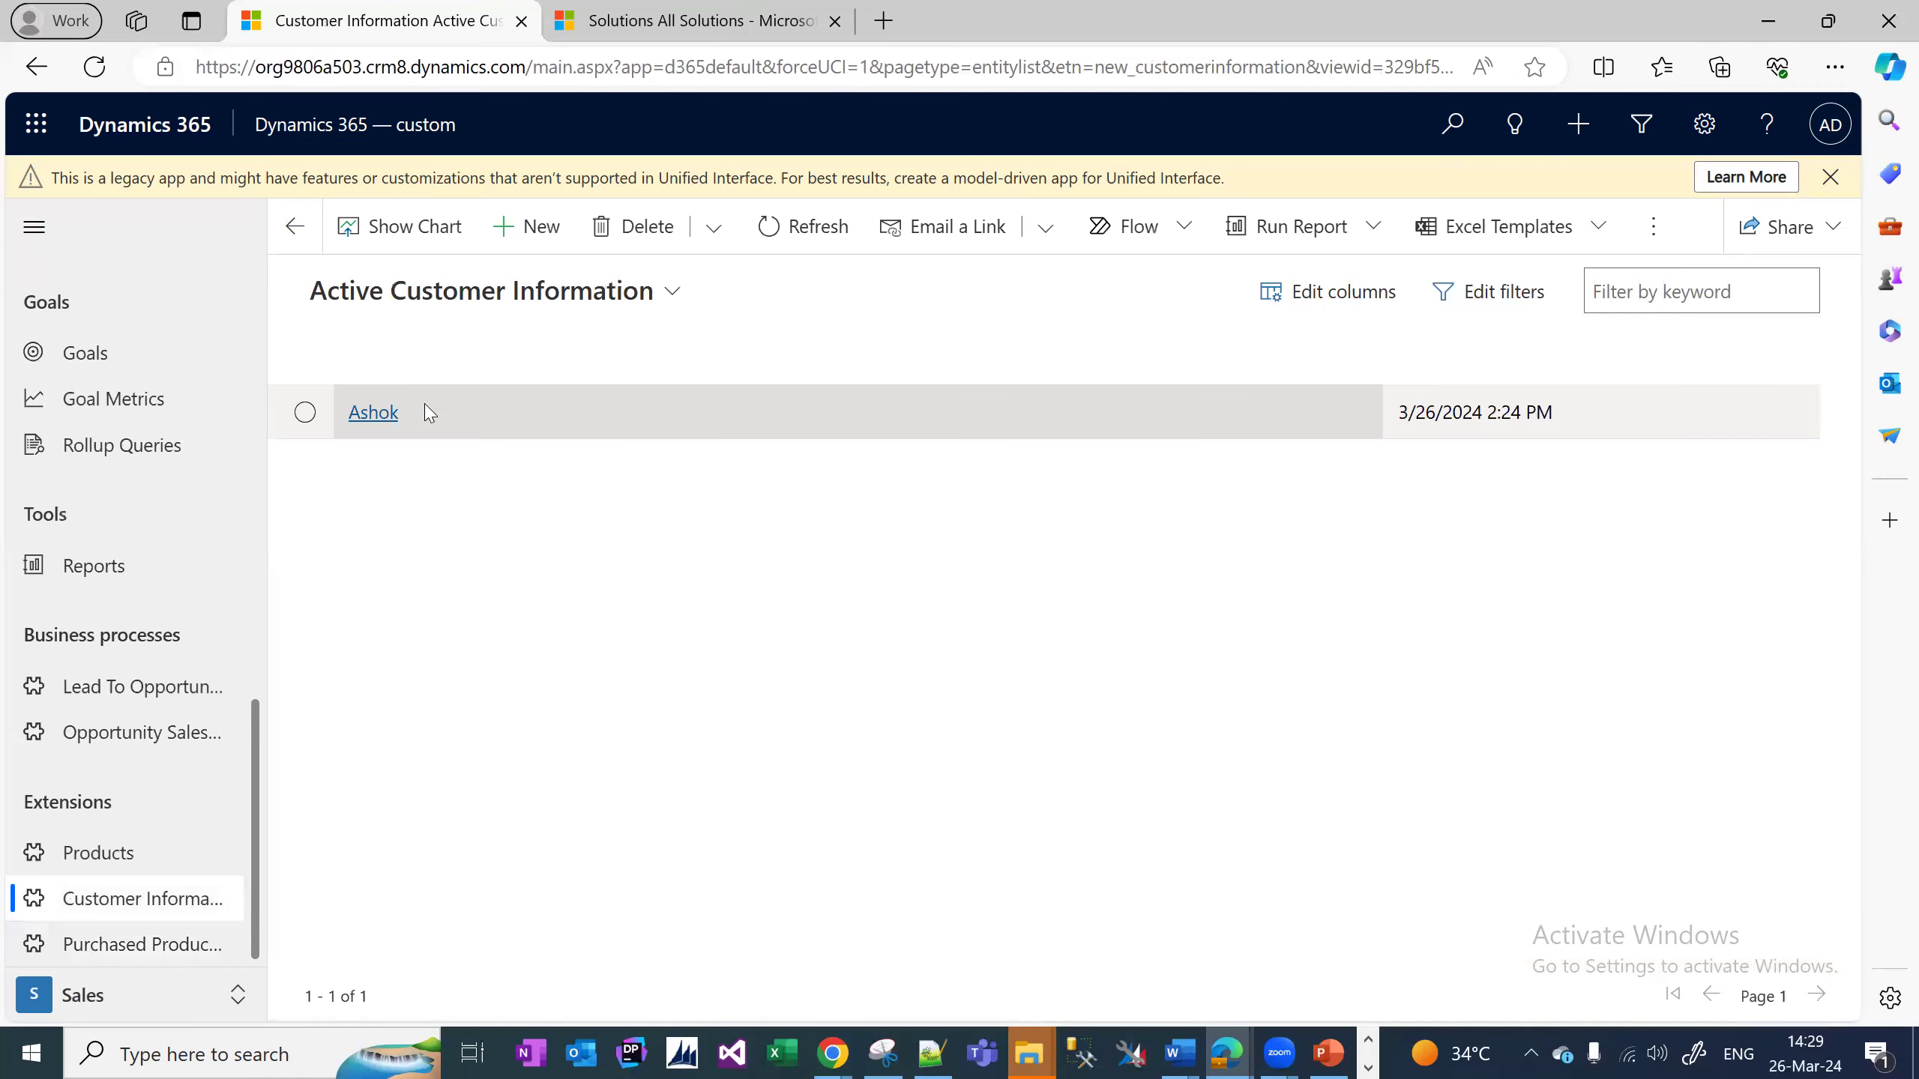
click(363, 431)
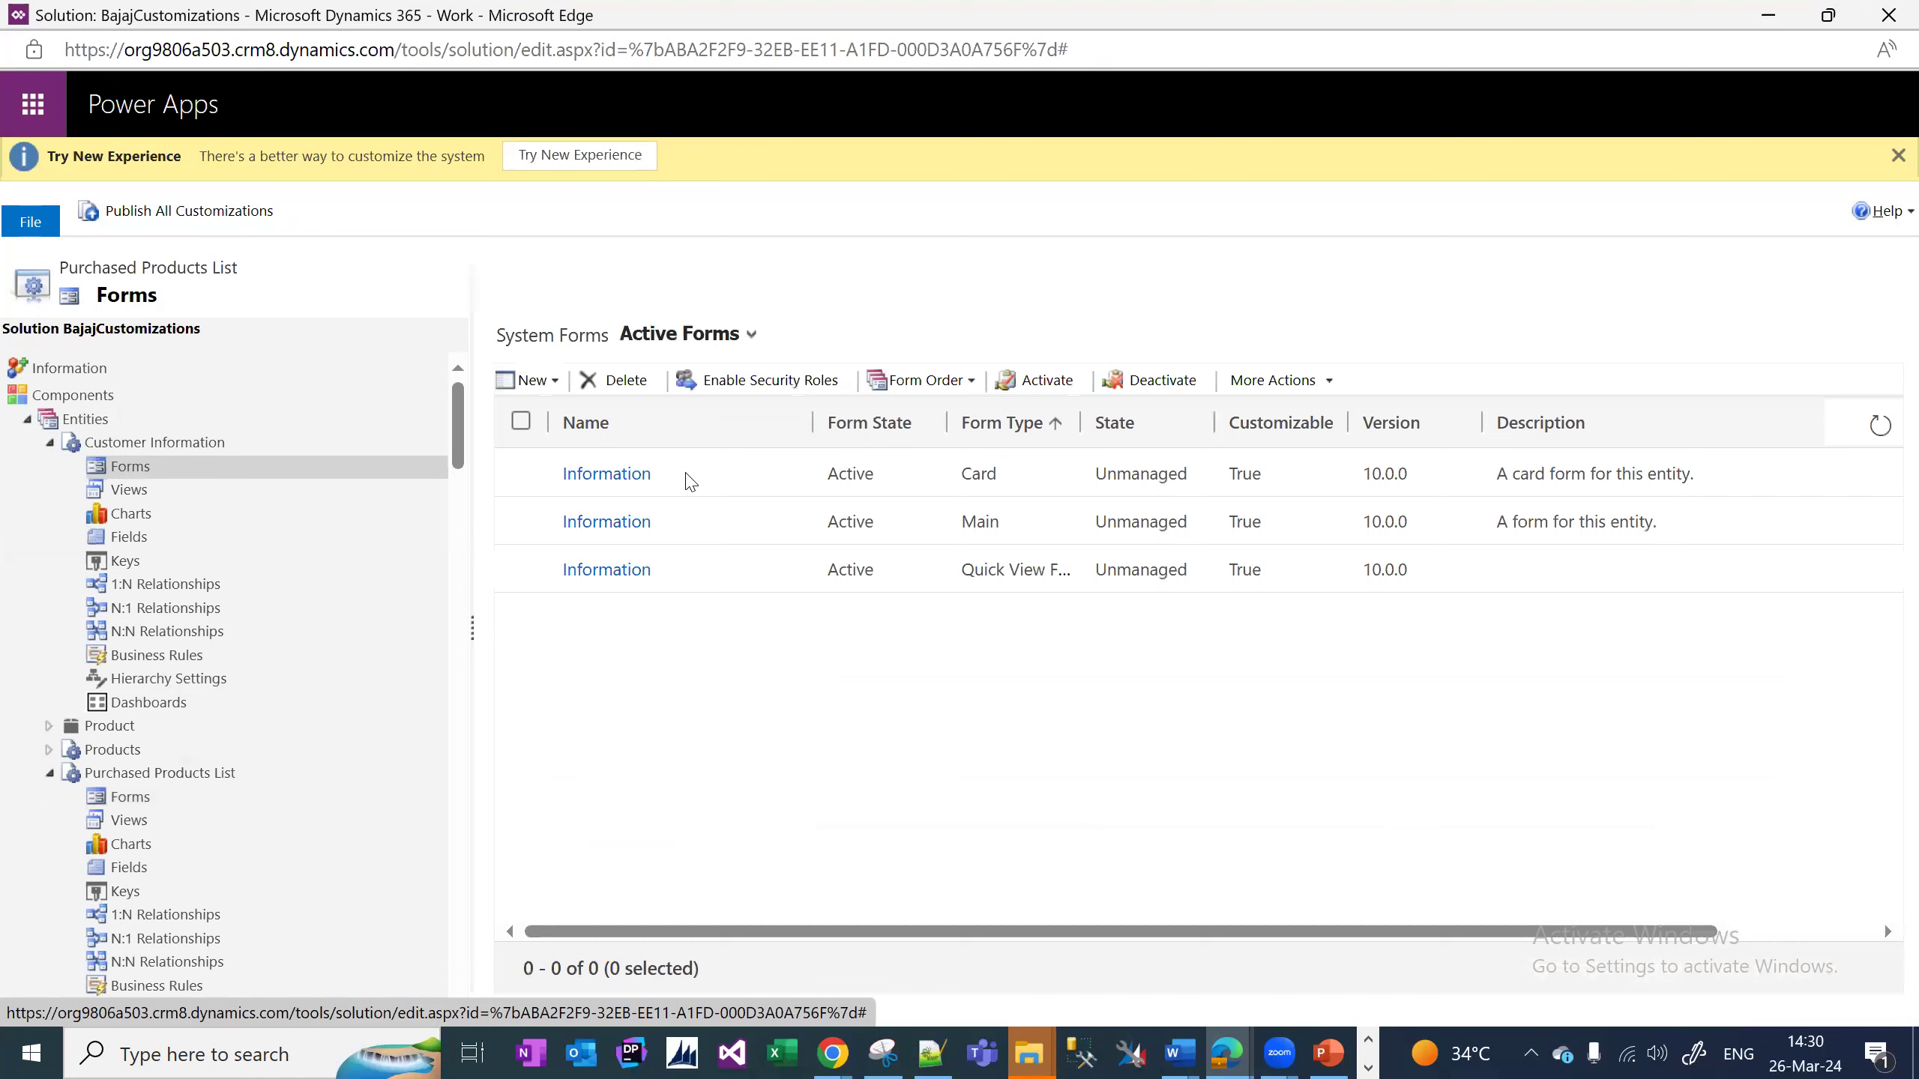
Open the Main Information form for editing and insert a sub-grid named 'Purchane History'.
click(753, 530)
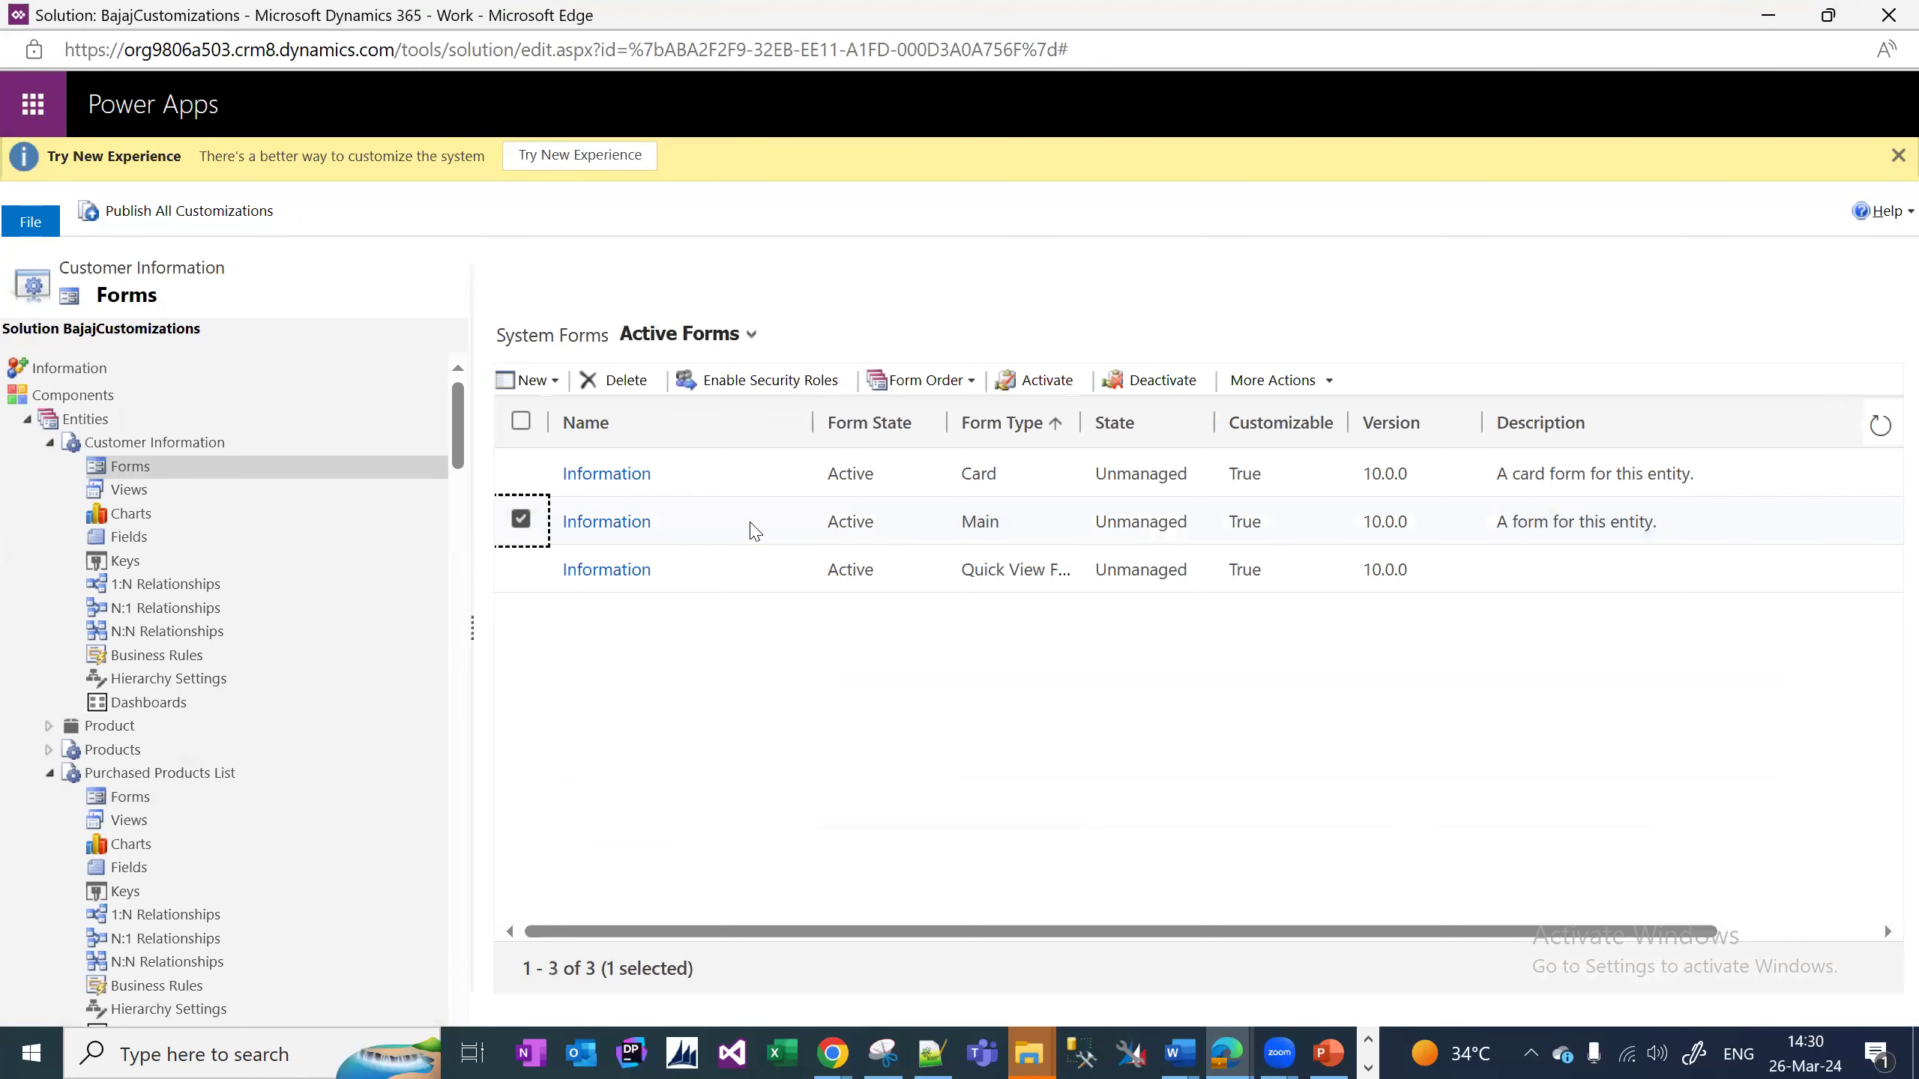
double_click(739, 531)
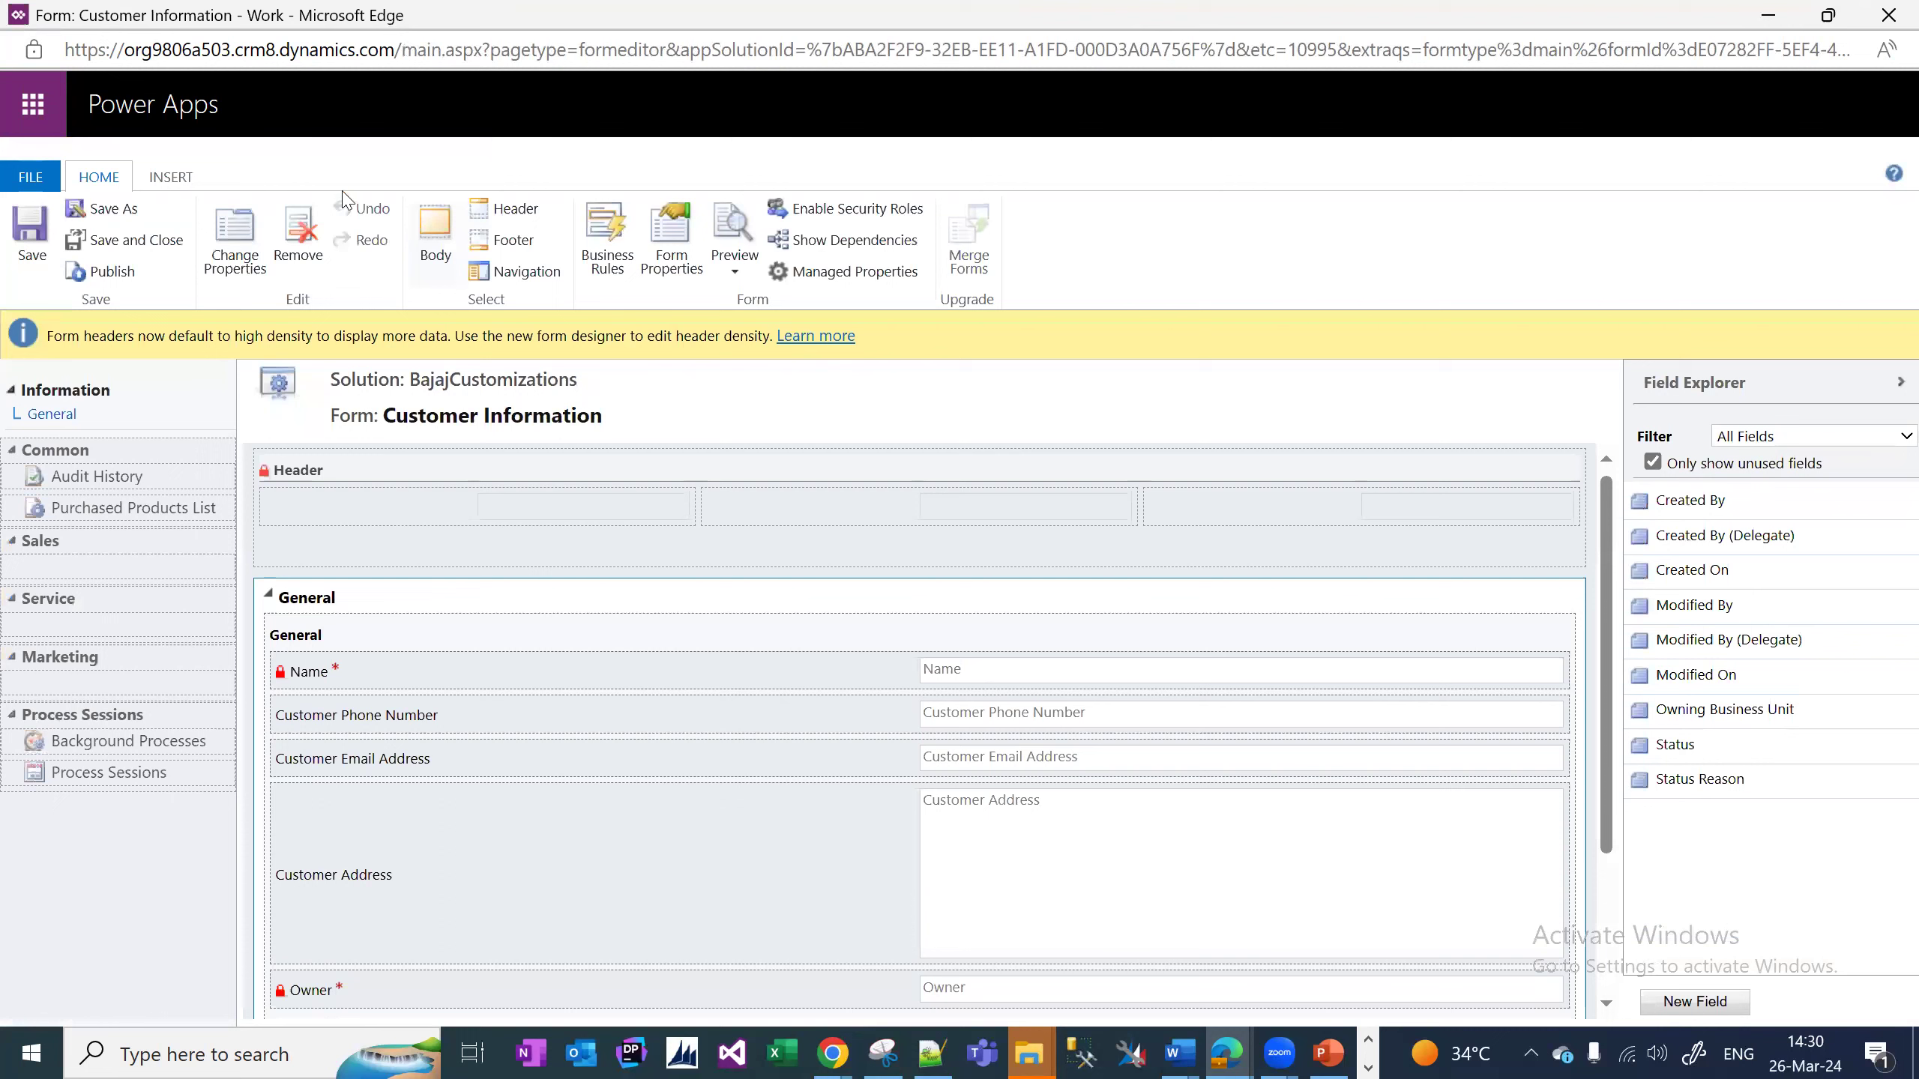
click(171, 184)
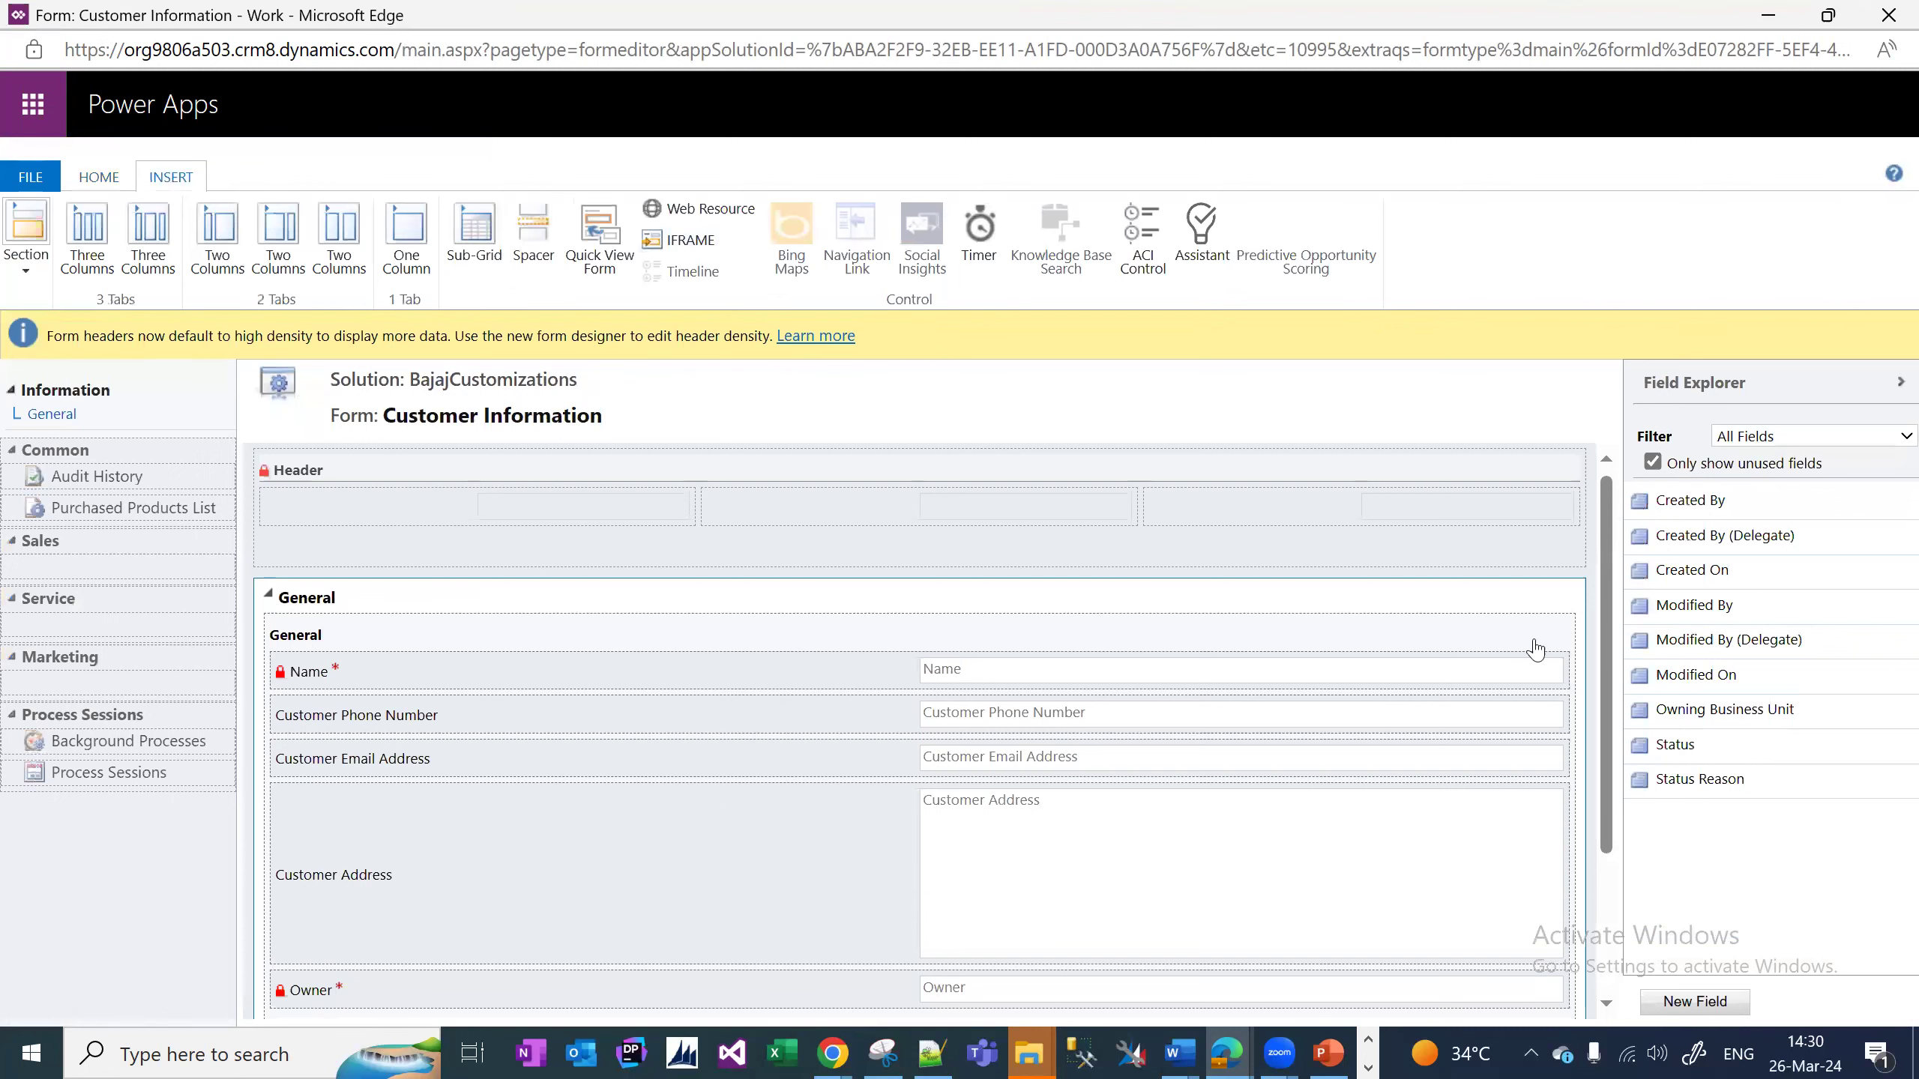
click(475, 235)
click(972, 383)
text(Purchanse)
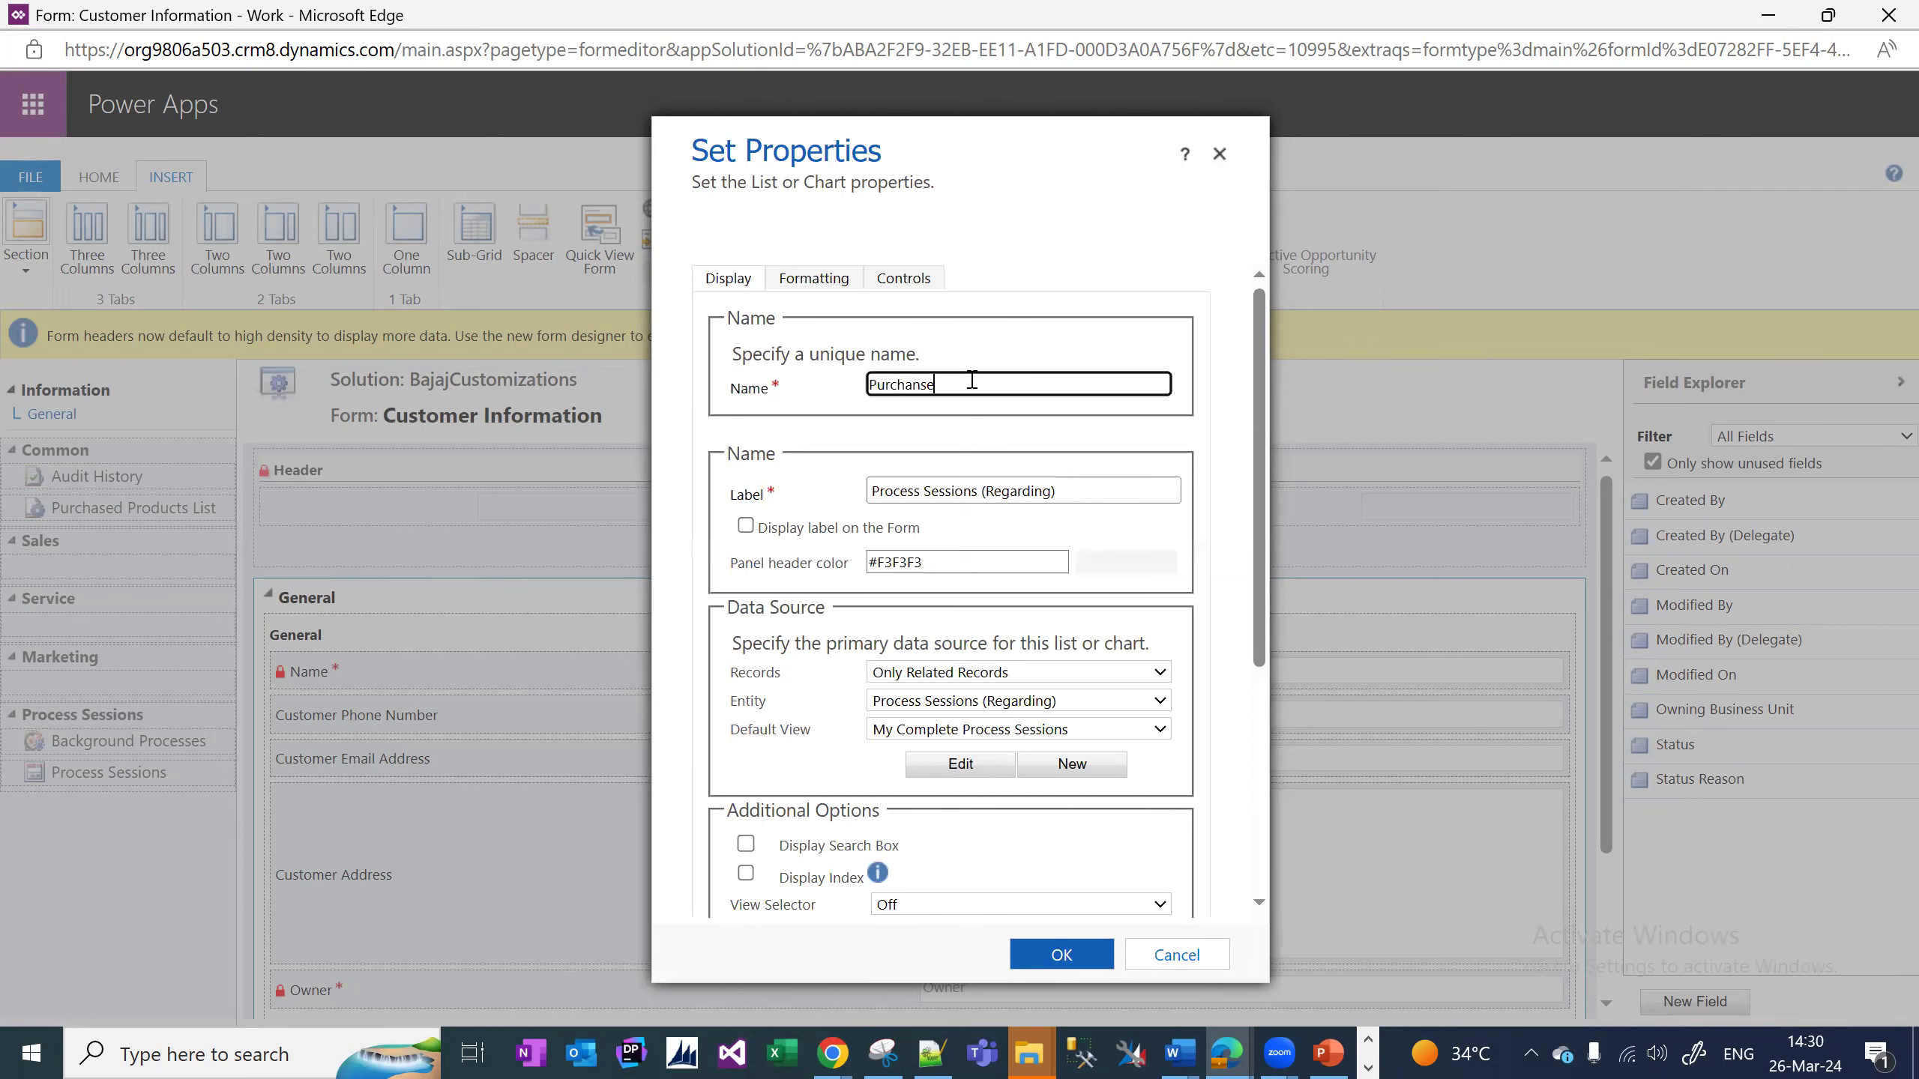
text( History)
Point the sub-grid at Purchased Products List (Customer Name) records and add it to the form.
scroll(982, 605, down, 3)
click(1043, 507)
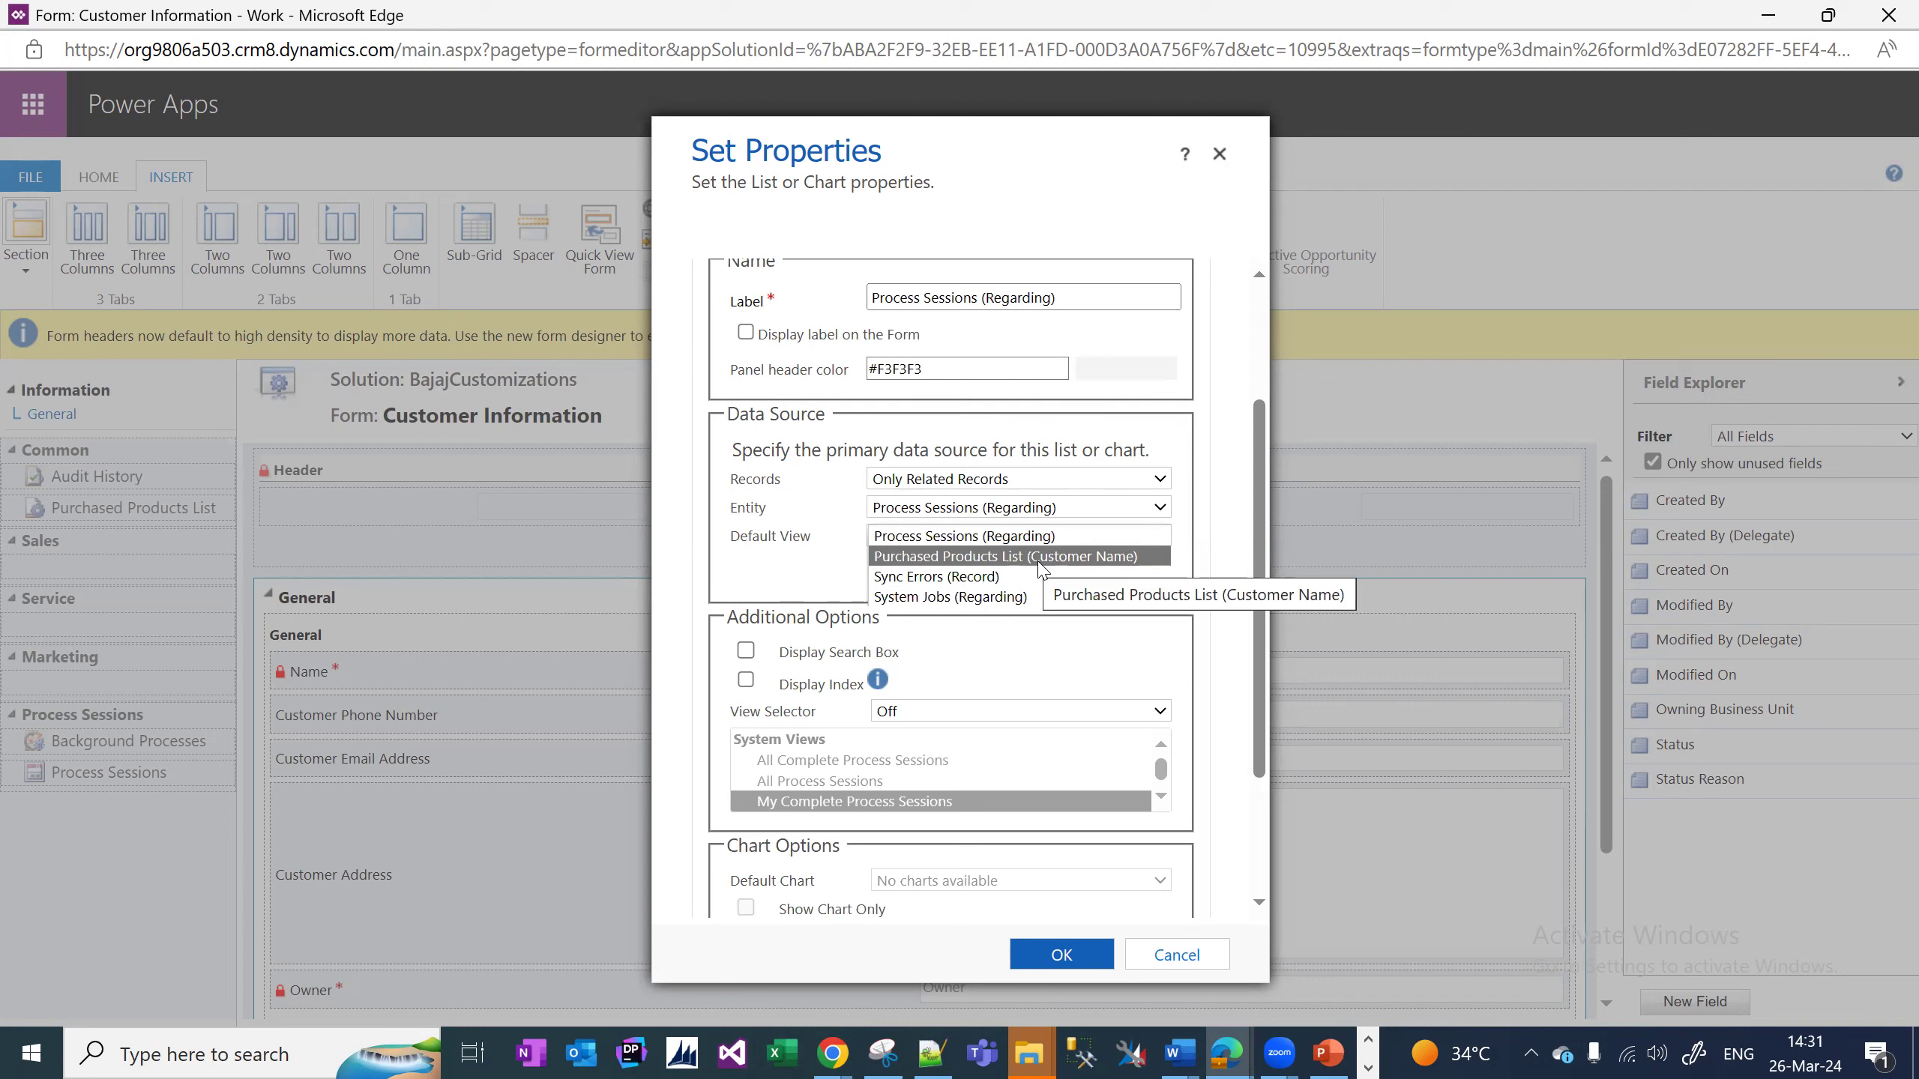
click(1040, 559)
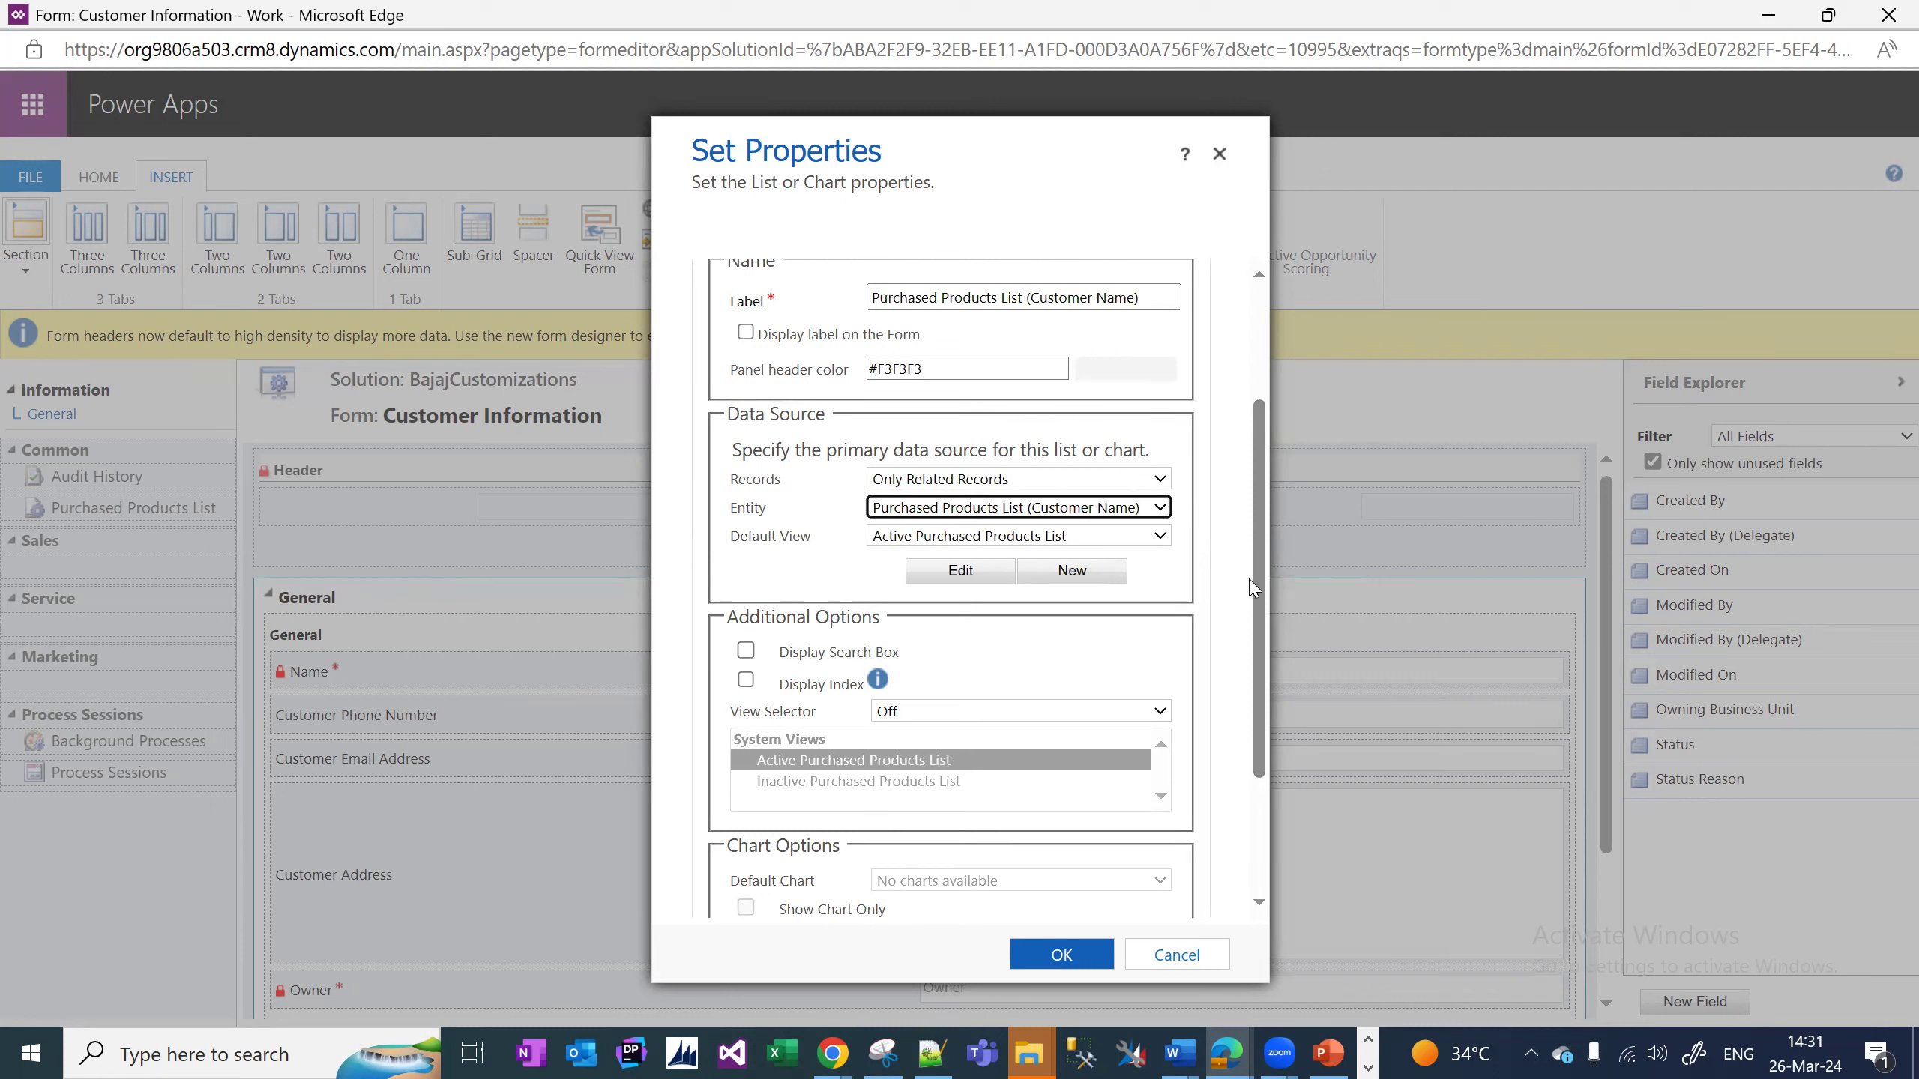
click(1061, 955)
click(30, 273)
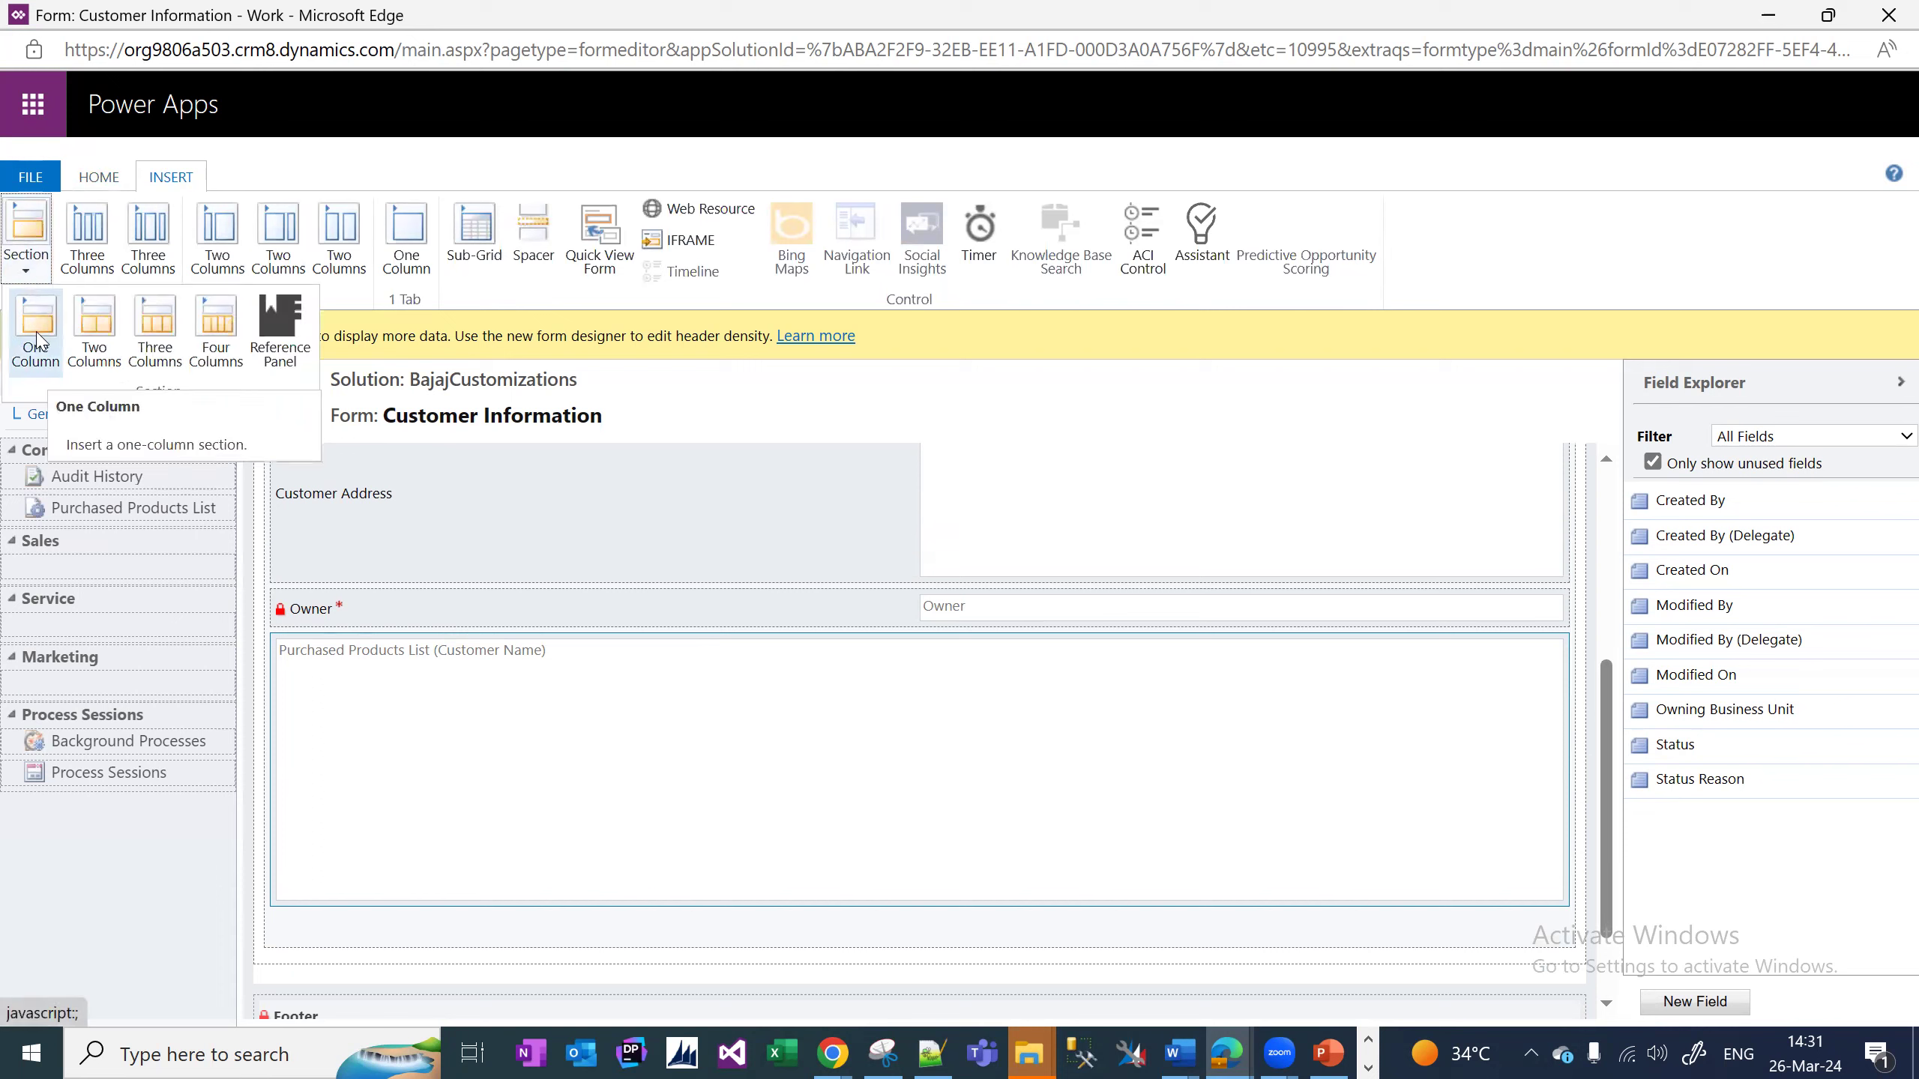
Add a one-column section labelled 'Purchased Products History' with its label shown, and move the sub-grid into it.
click(38, 346)
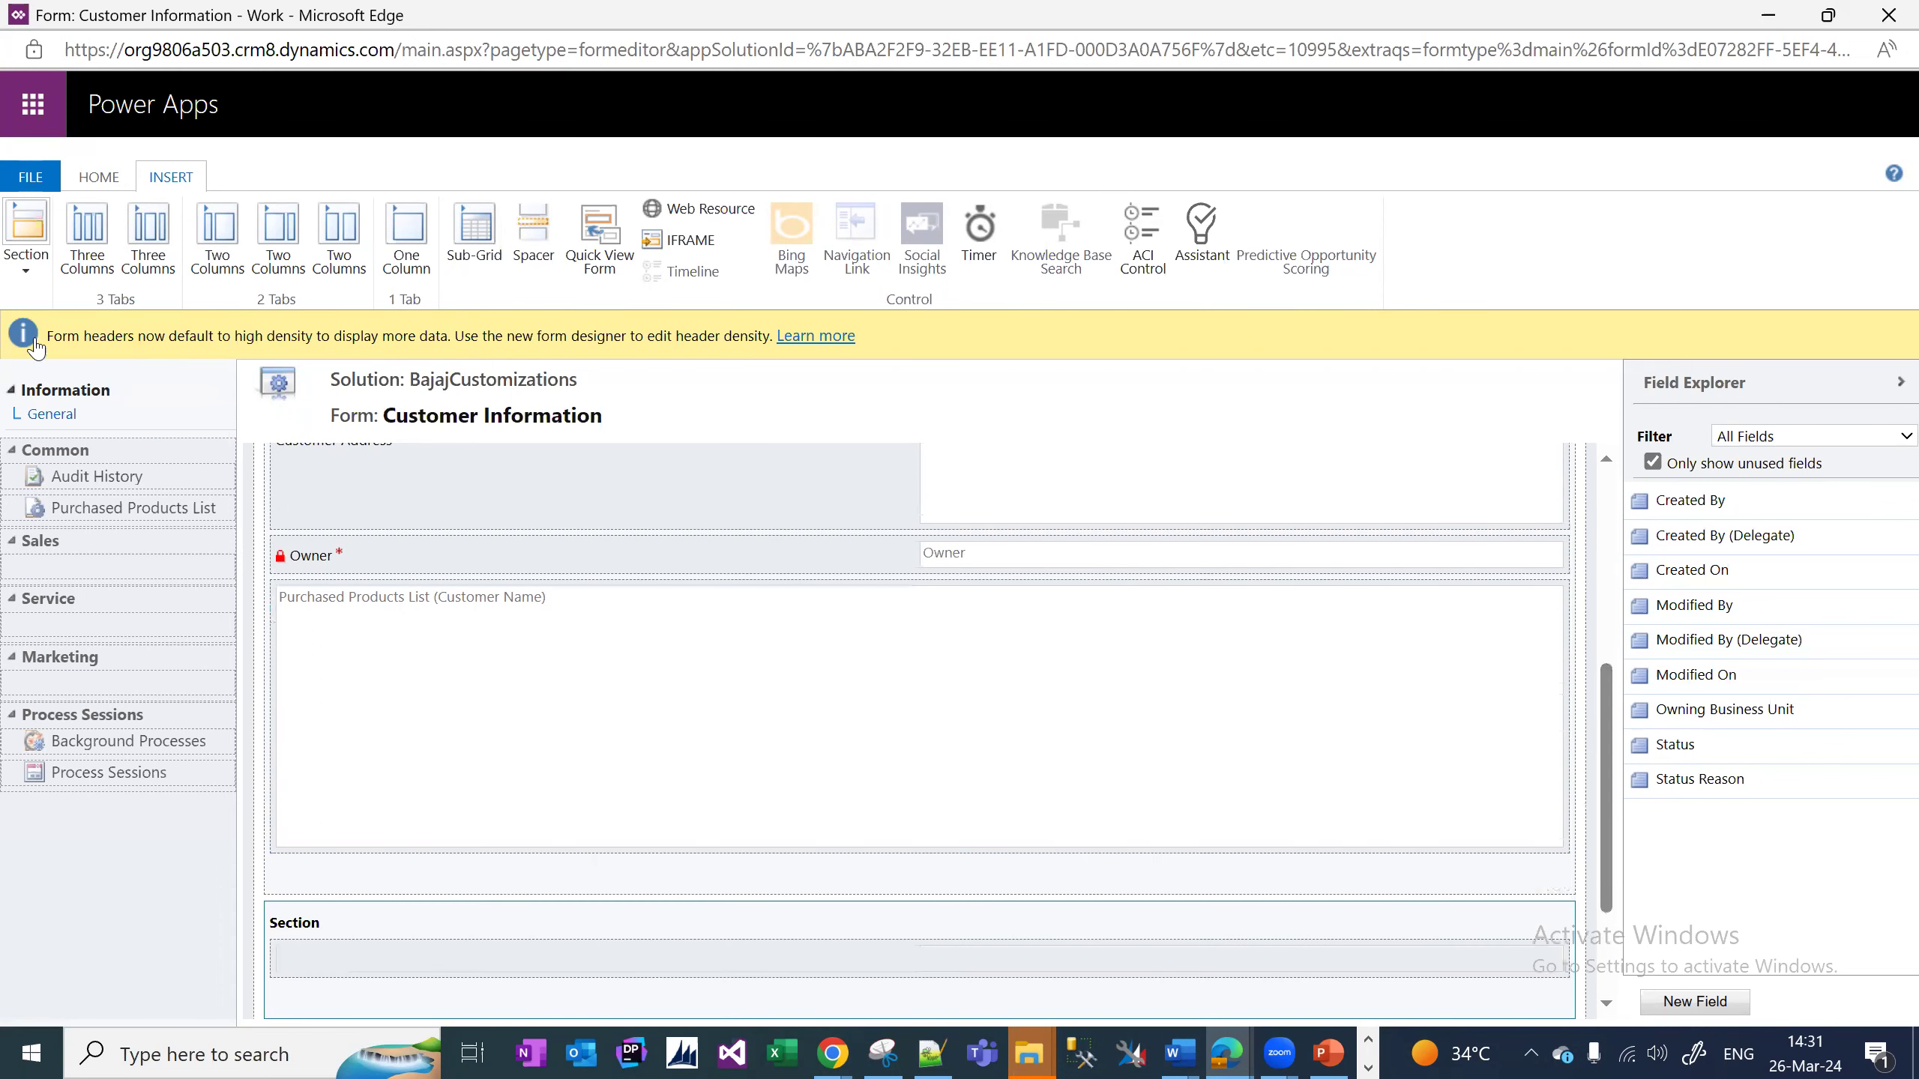
click(99, 177)
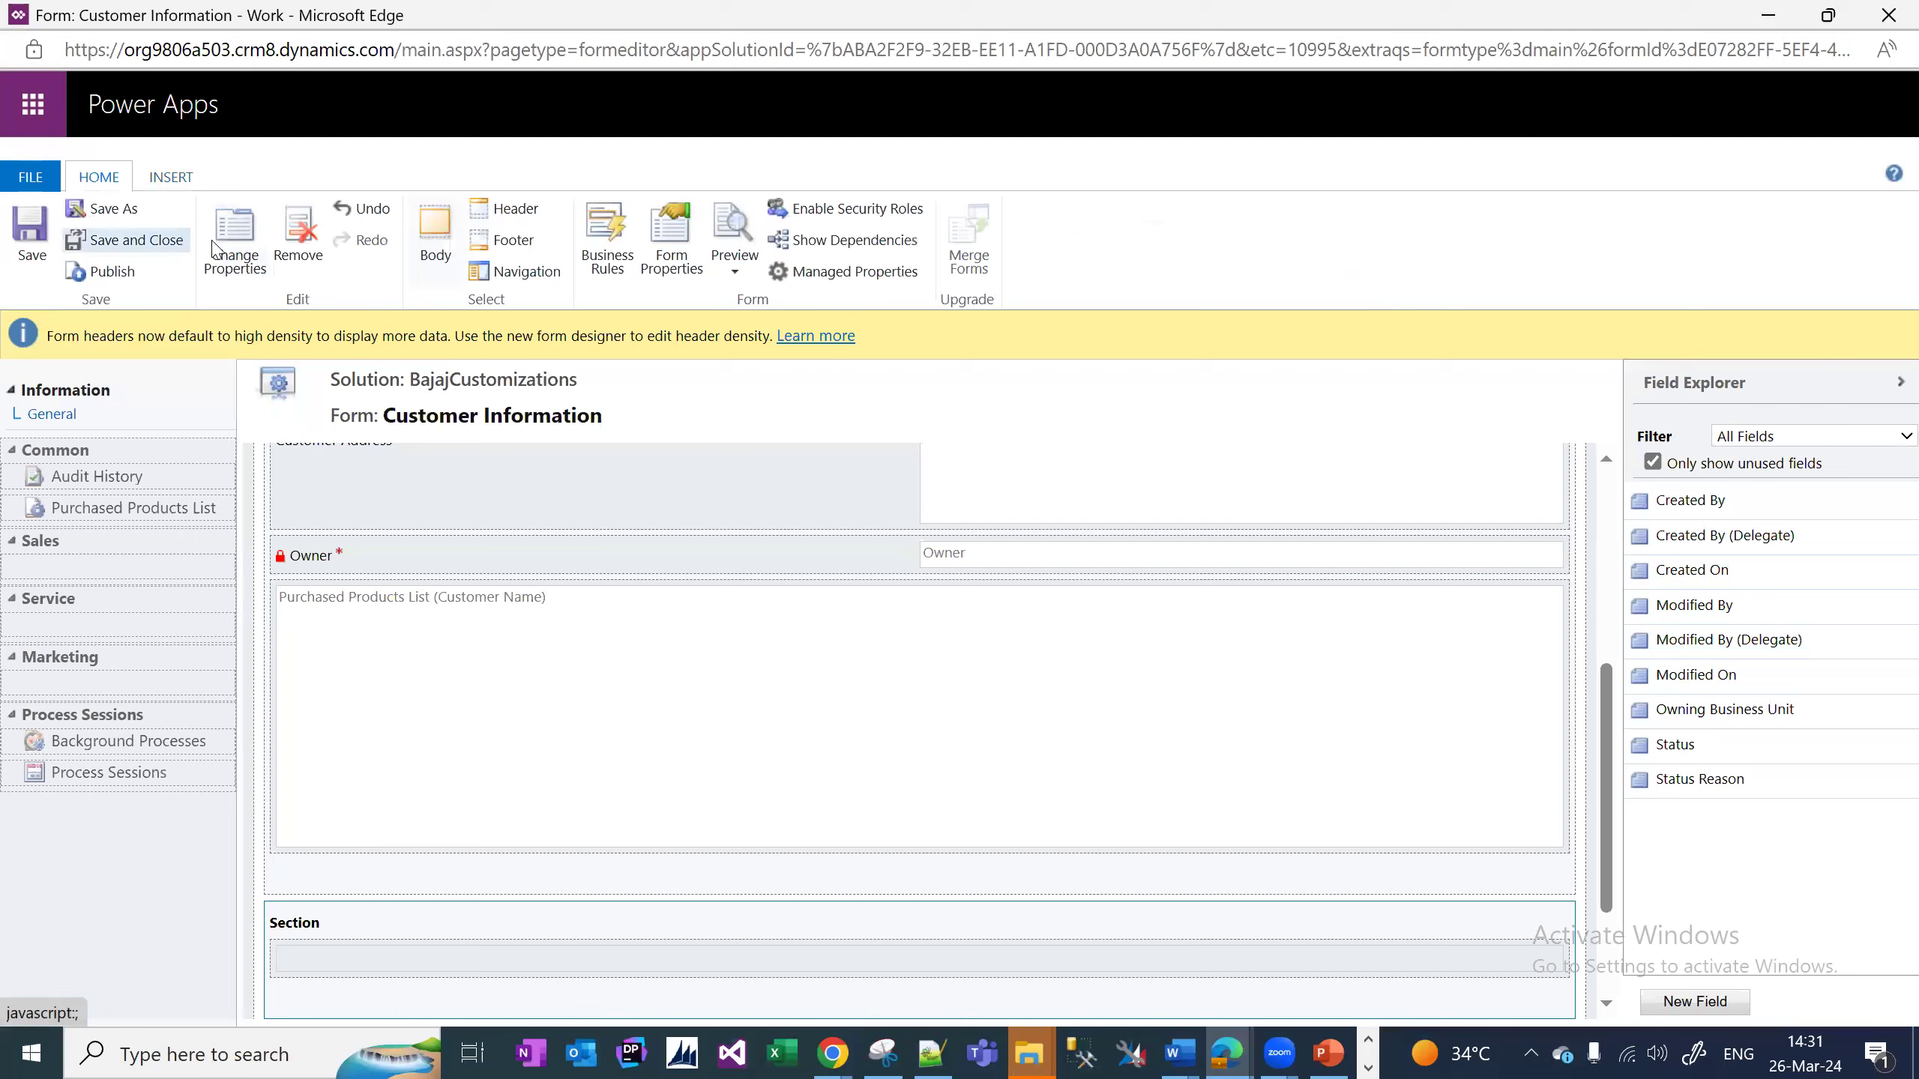
click(235, 257)
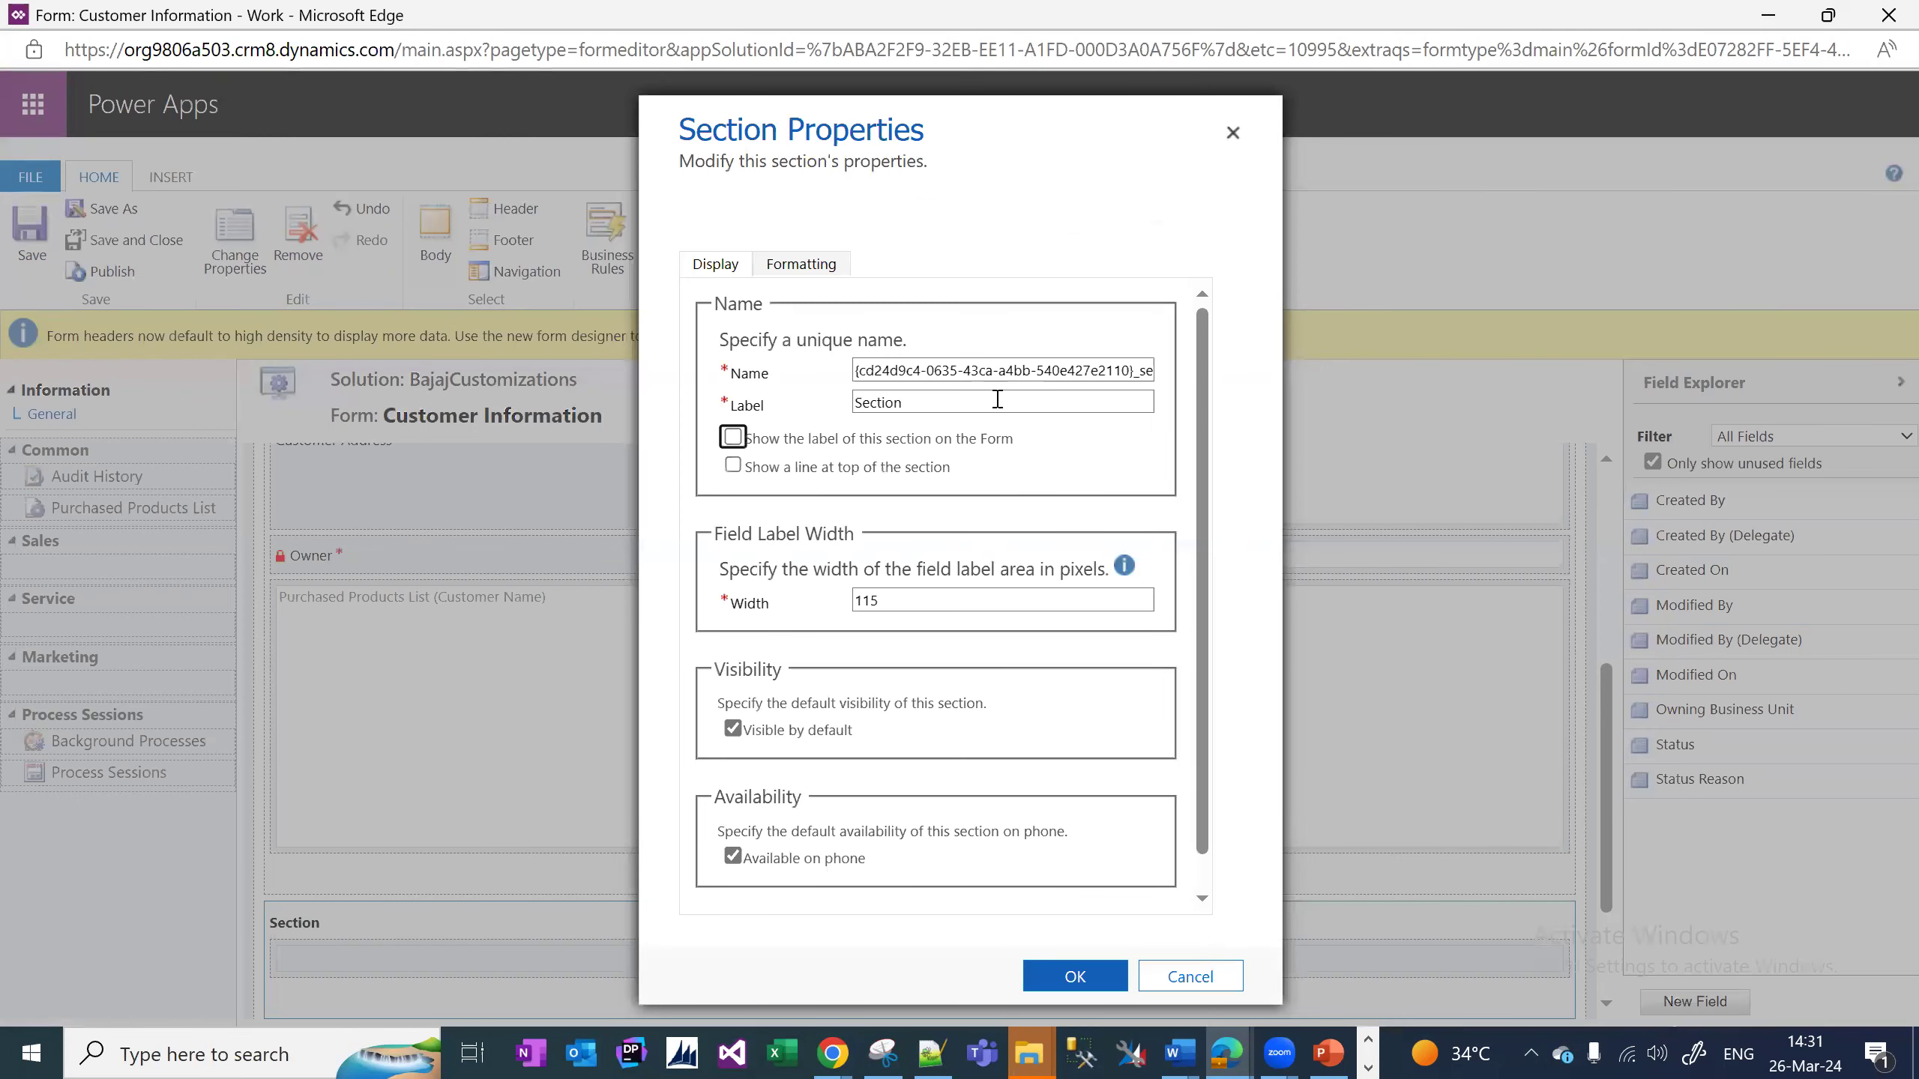
click(753, 406)
key(BackSpace)
key(BackSpace)
key(BackSpace)
key(BackSpace)
key(BackSpace)
key(BackSpace)
key(BackSpace)
text(Purchased Products History)
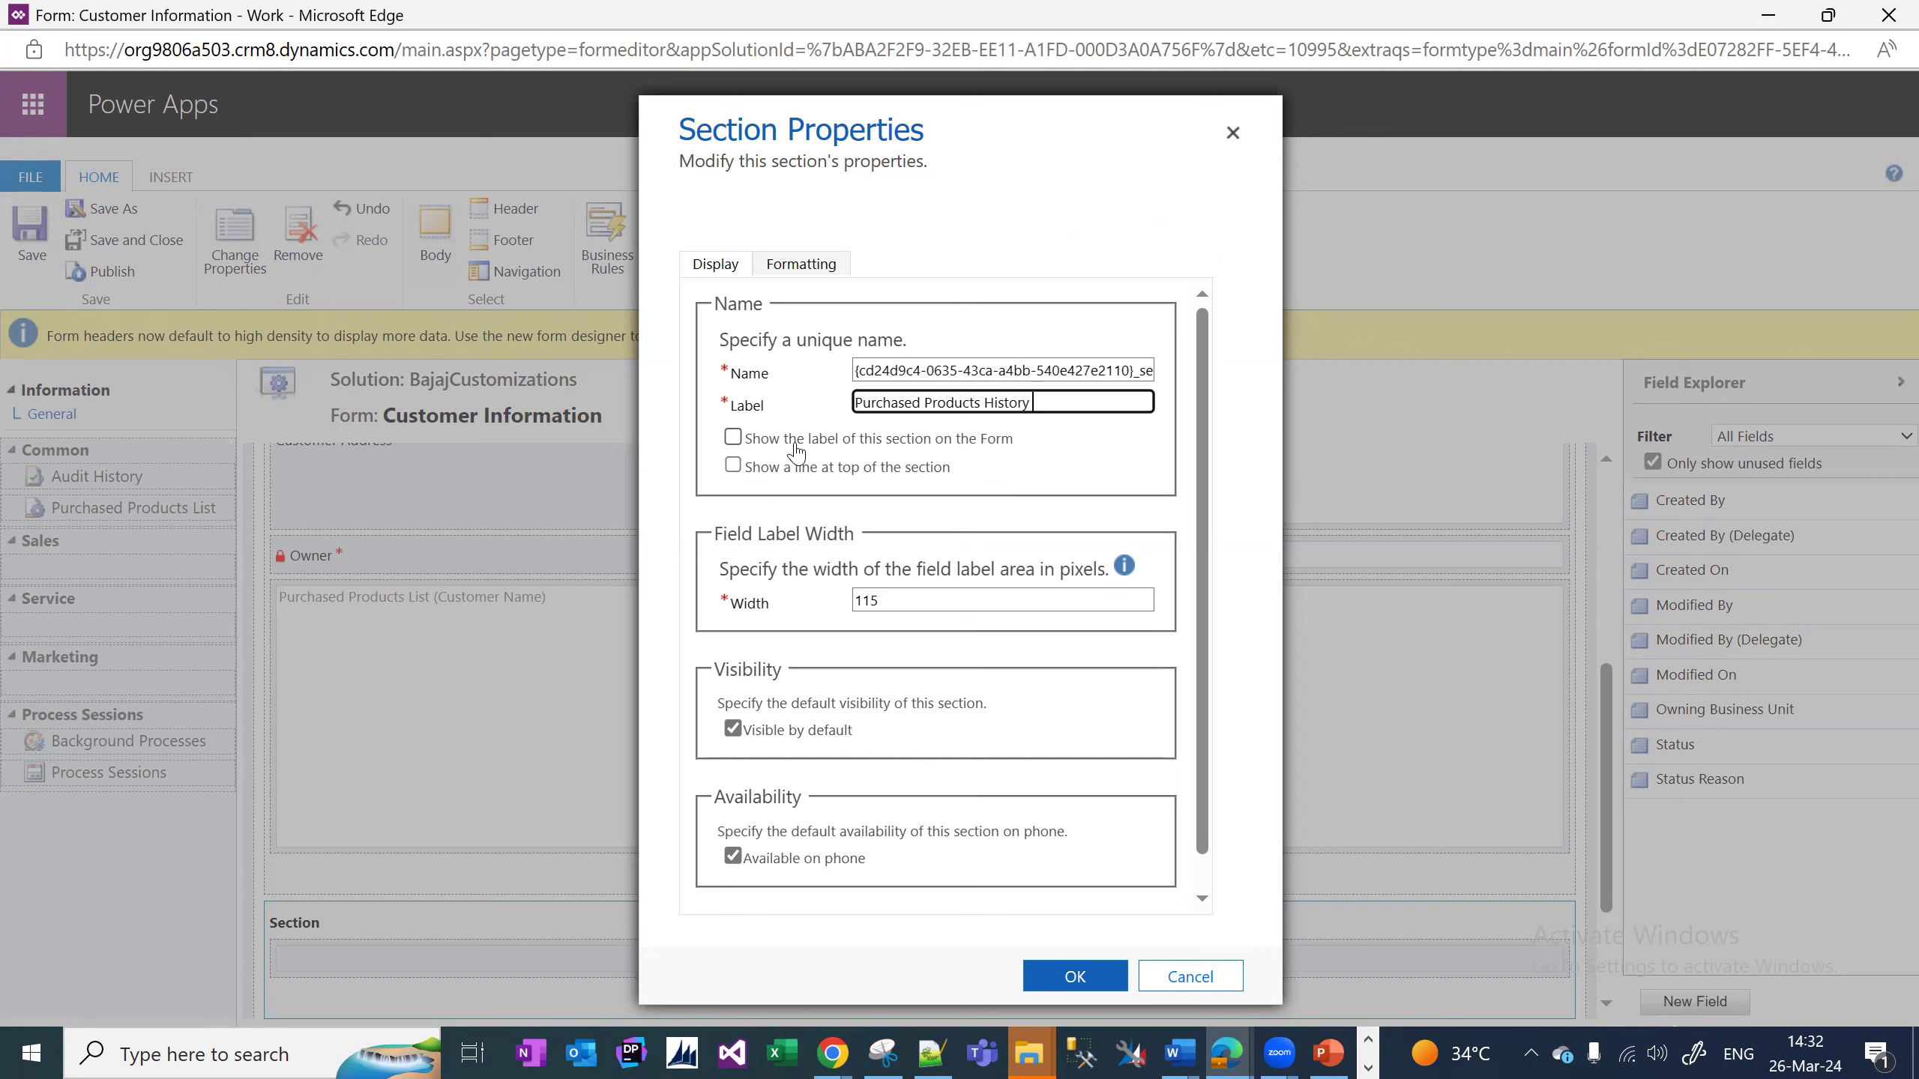
click(743, 441)
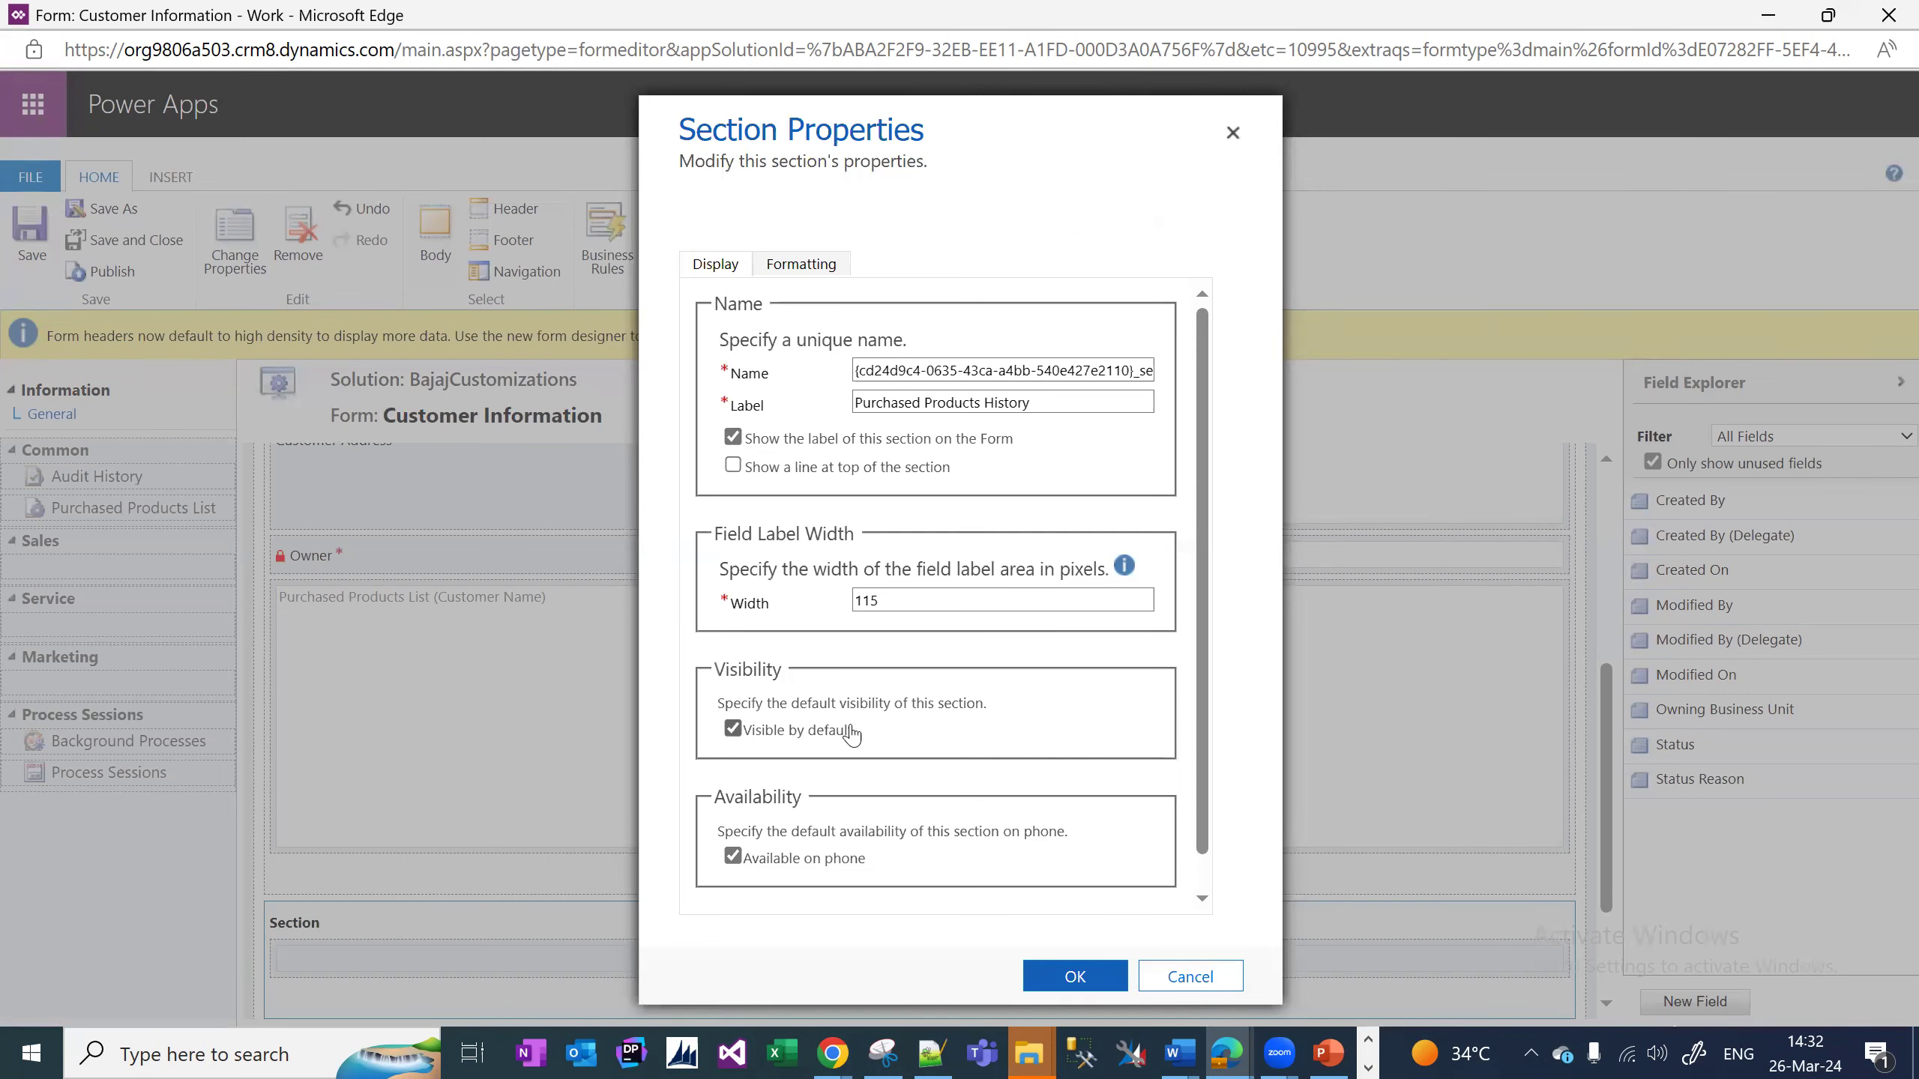
click(1069, 976)
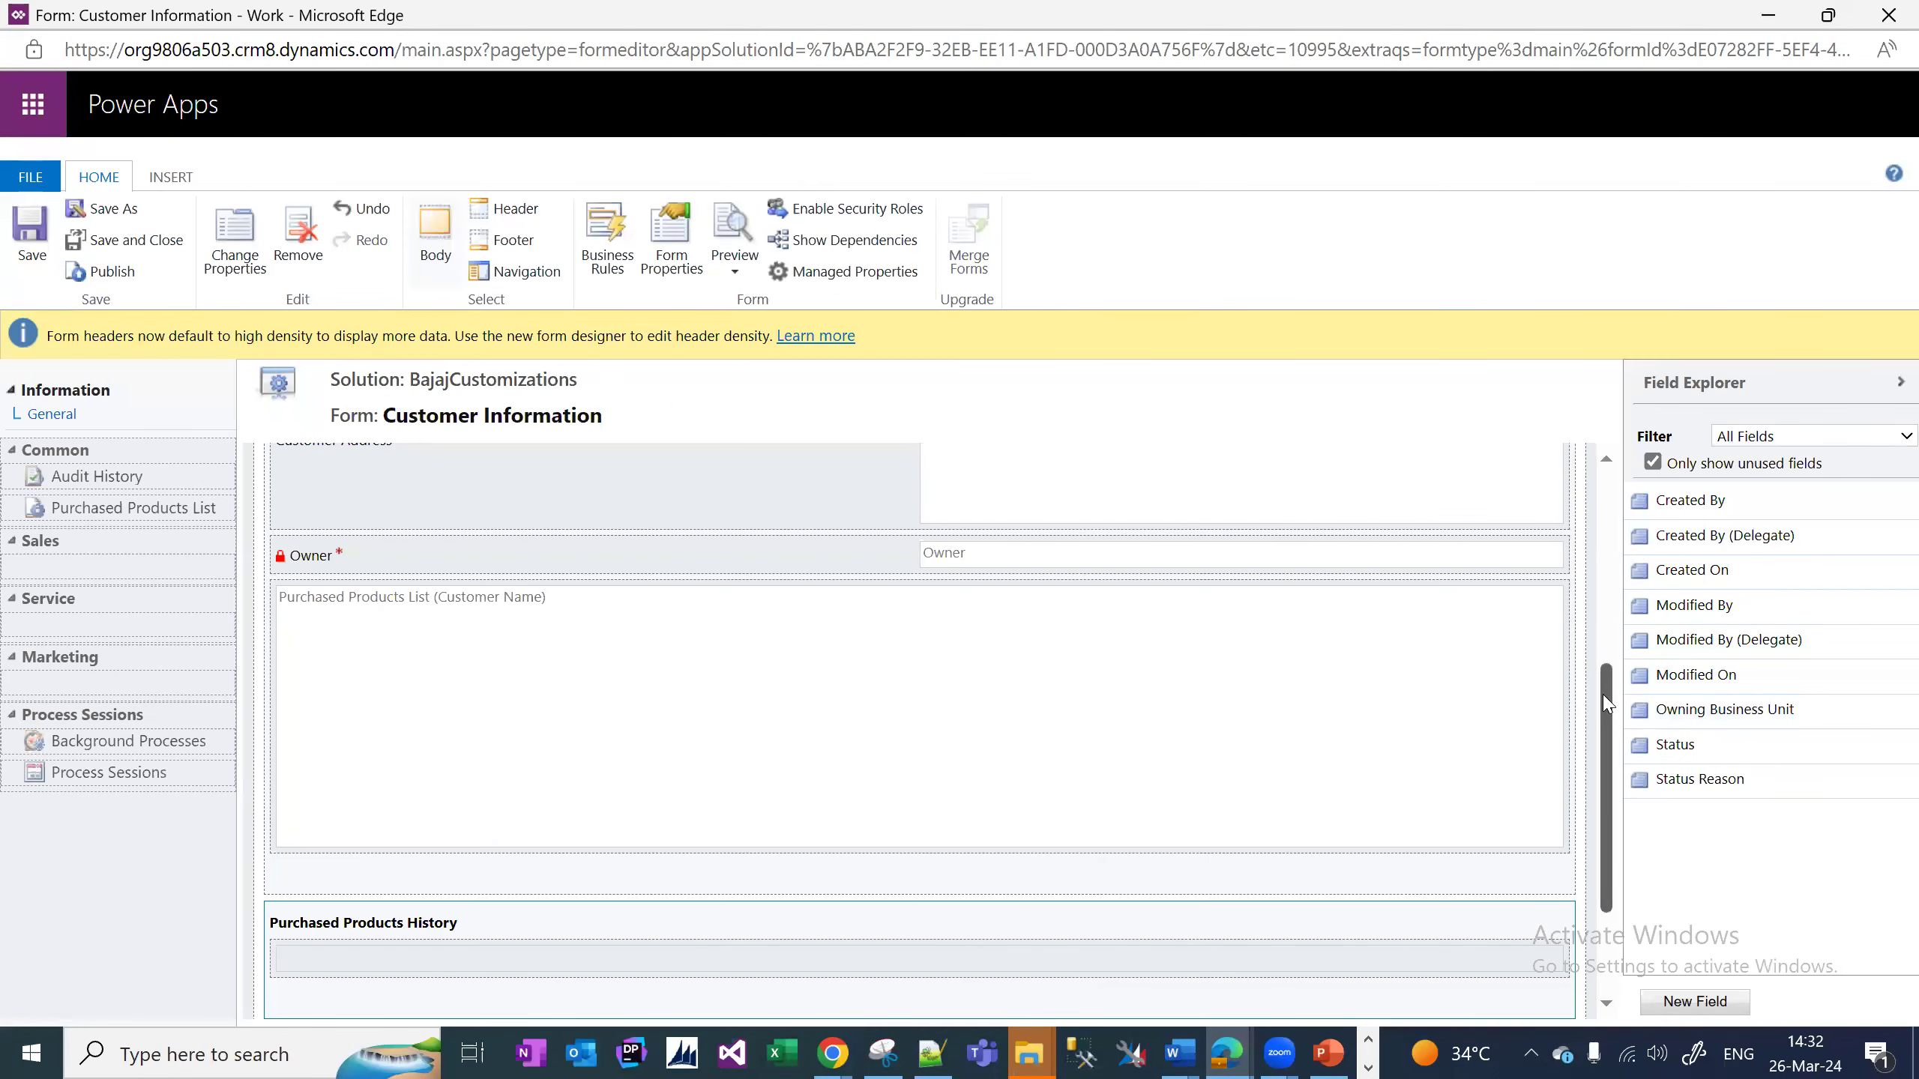
scroll(1607, 704, down, 1)
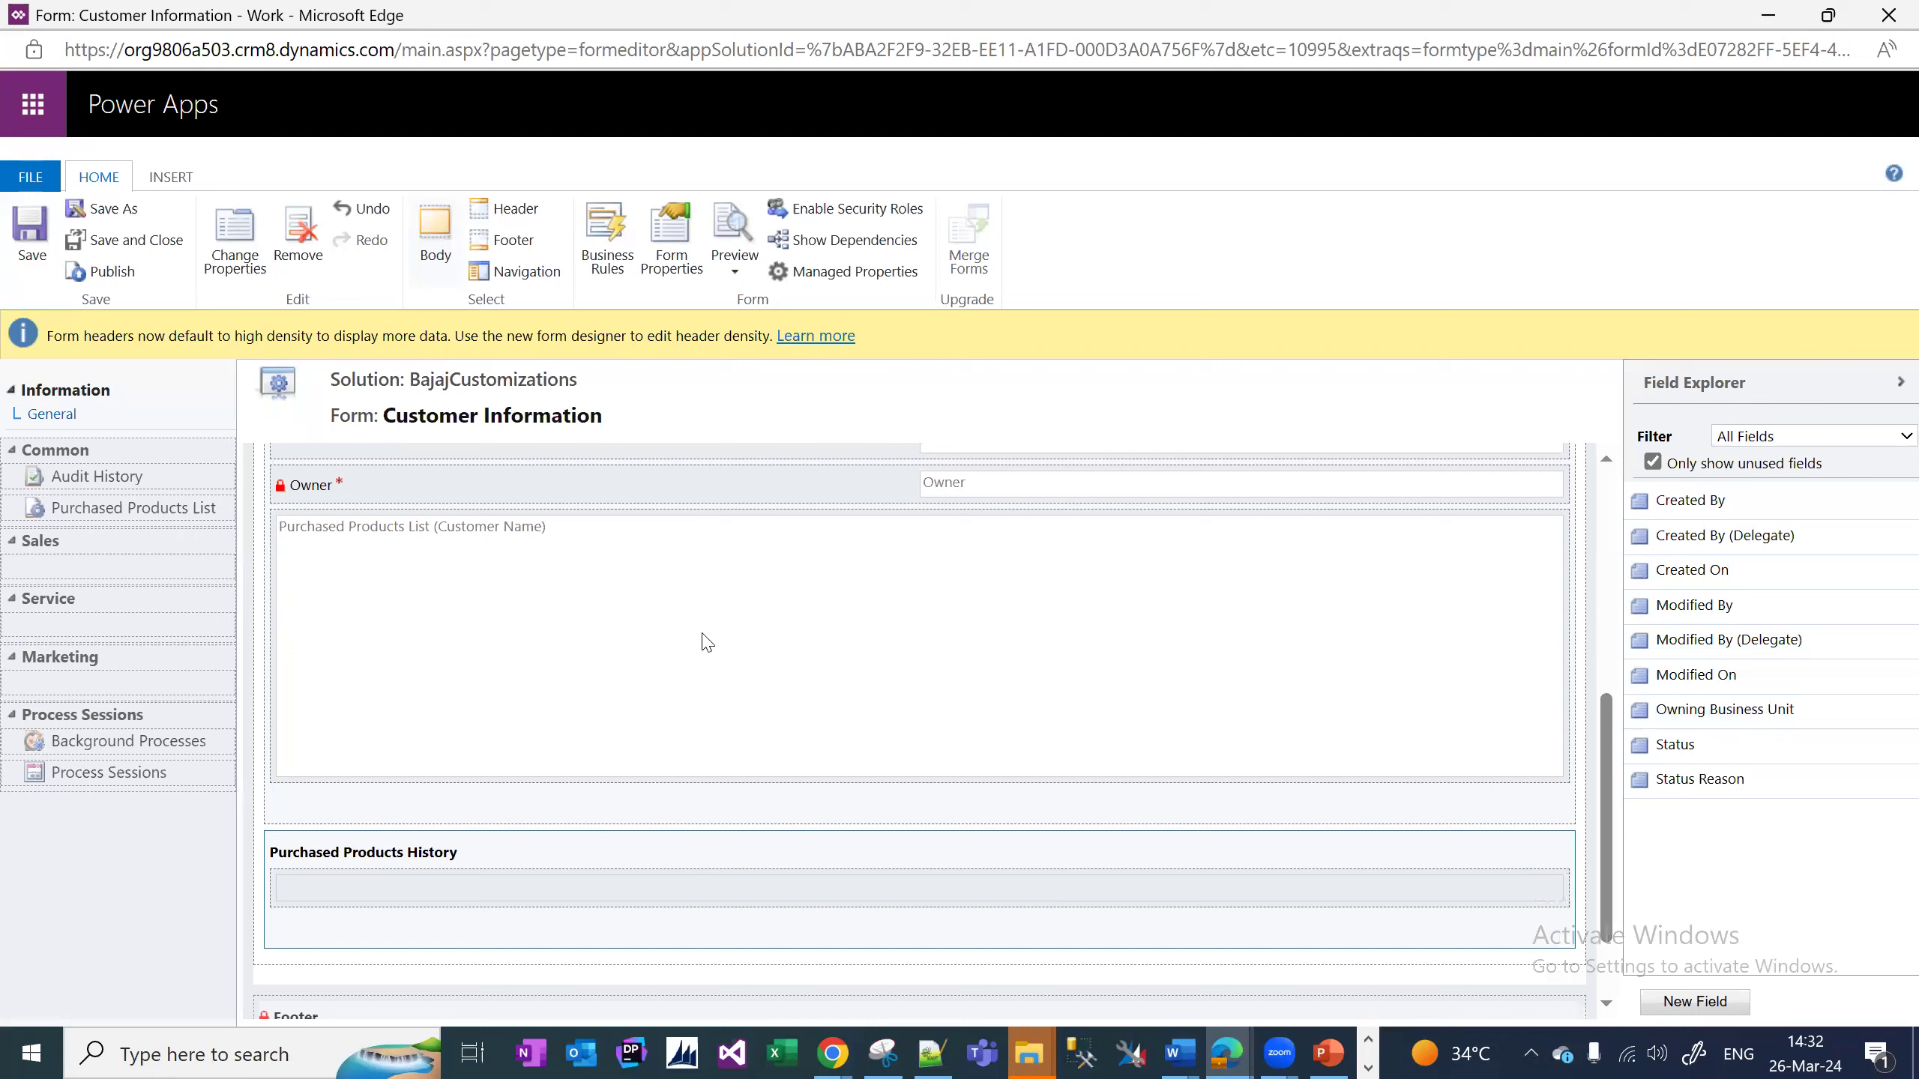
mouse_move(369, 572)
mouse_down()
mouse_move(407, 605)
mouse_move(373, 574)
mouse_up()
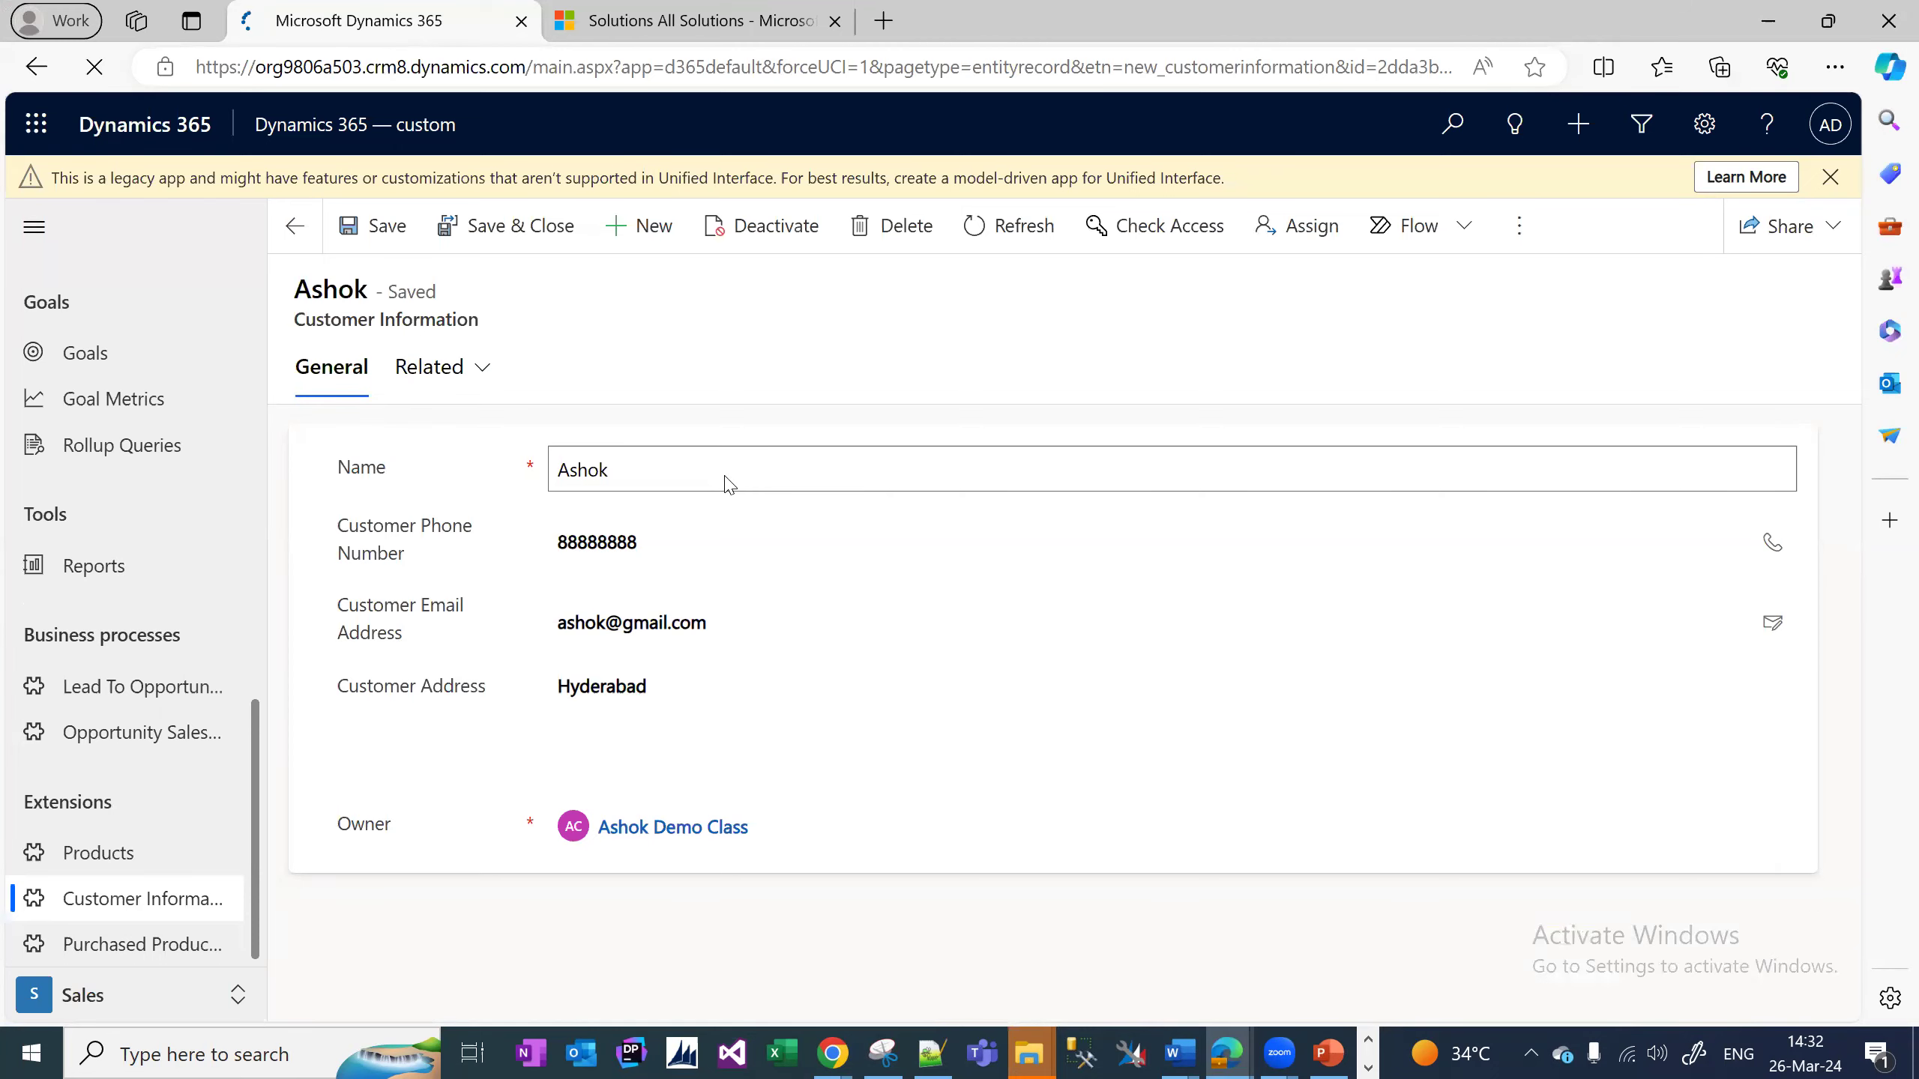
Reload the customer record to check the form changes, then return to the Customer Information list.
key(F5)
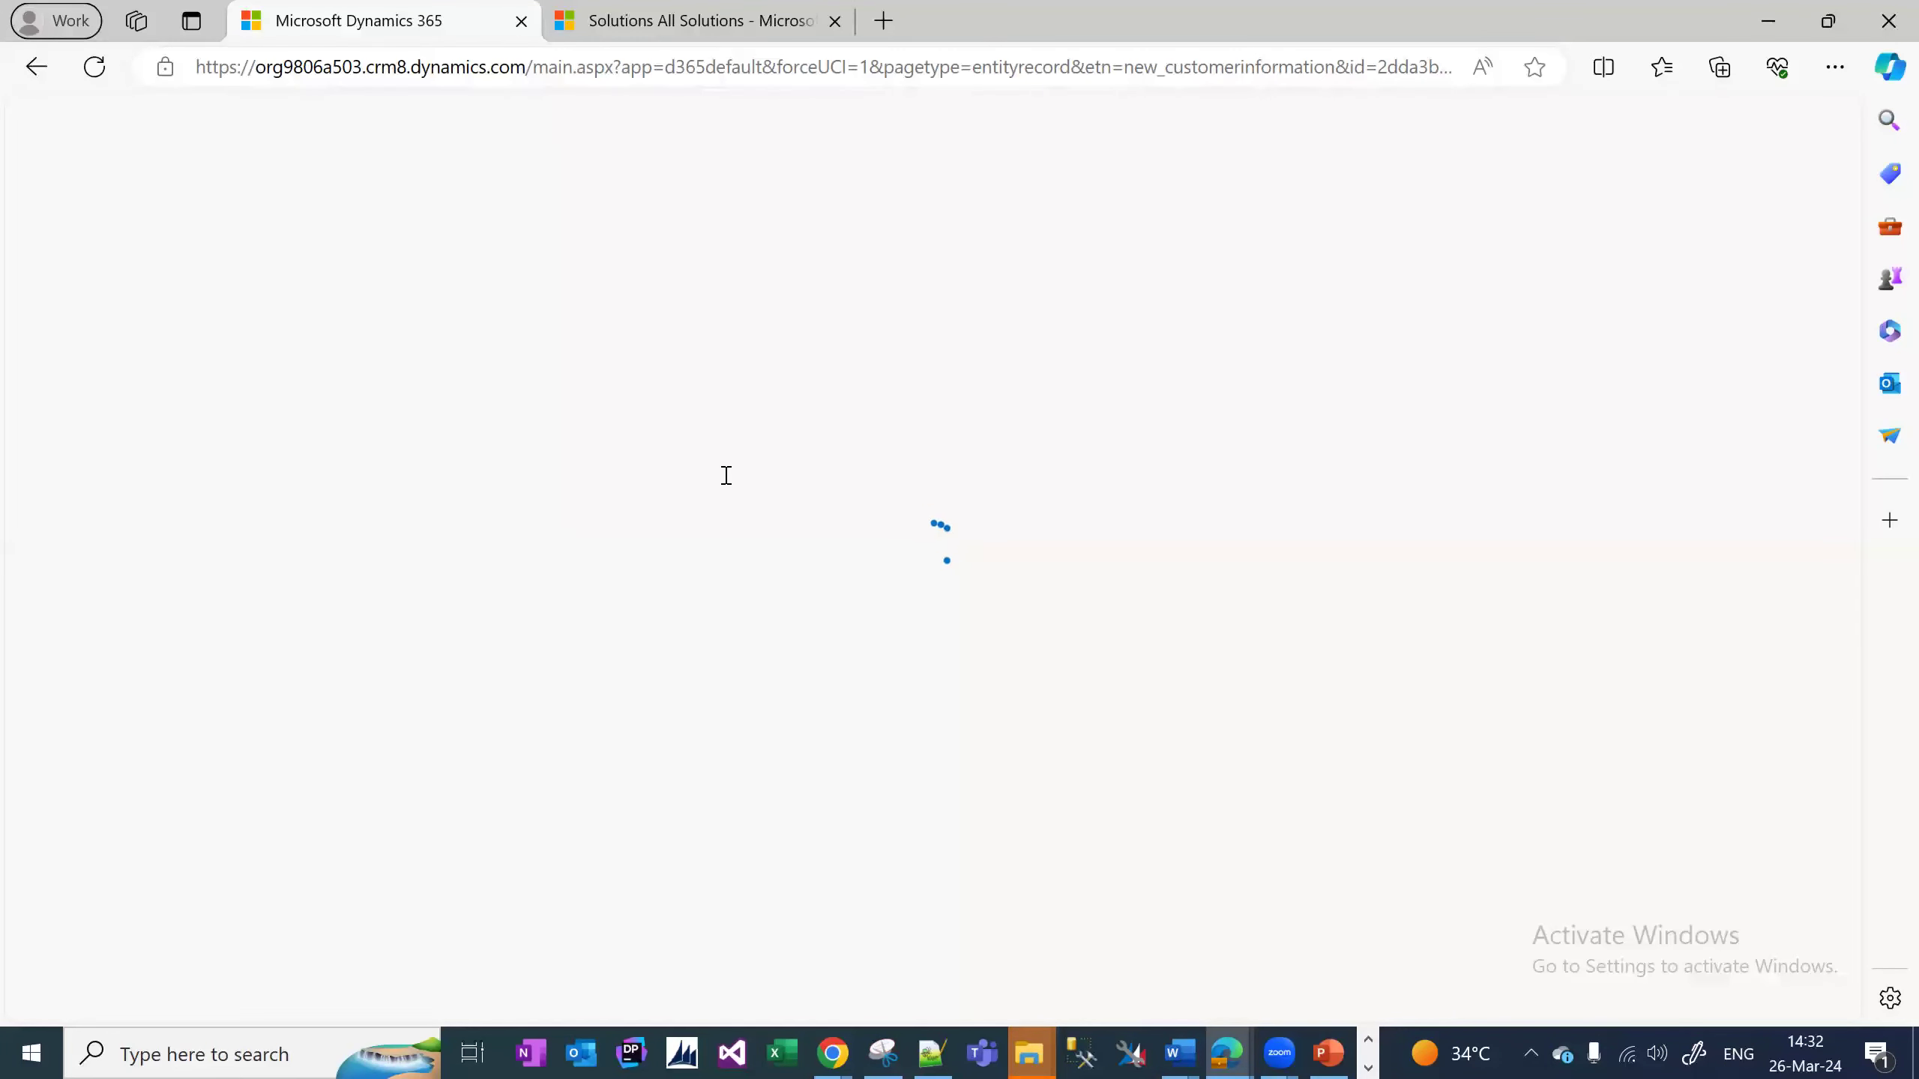
scroll(513, 914, down, 5)
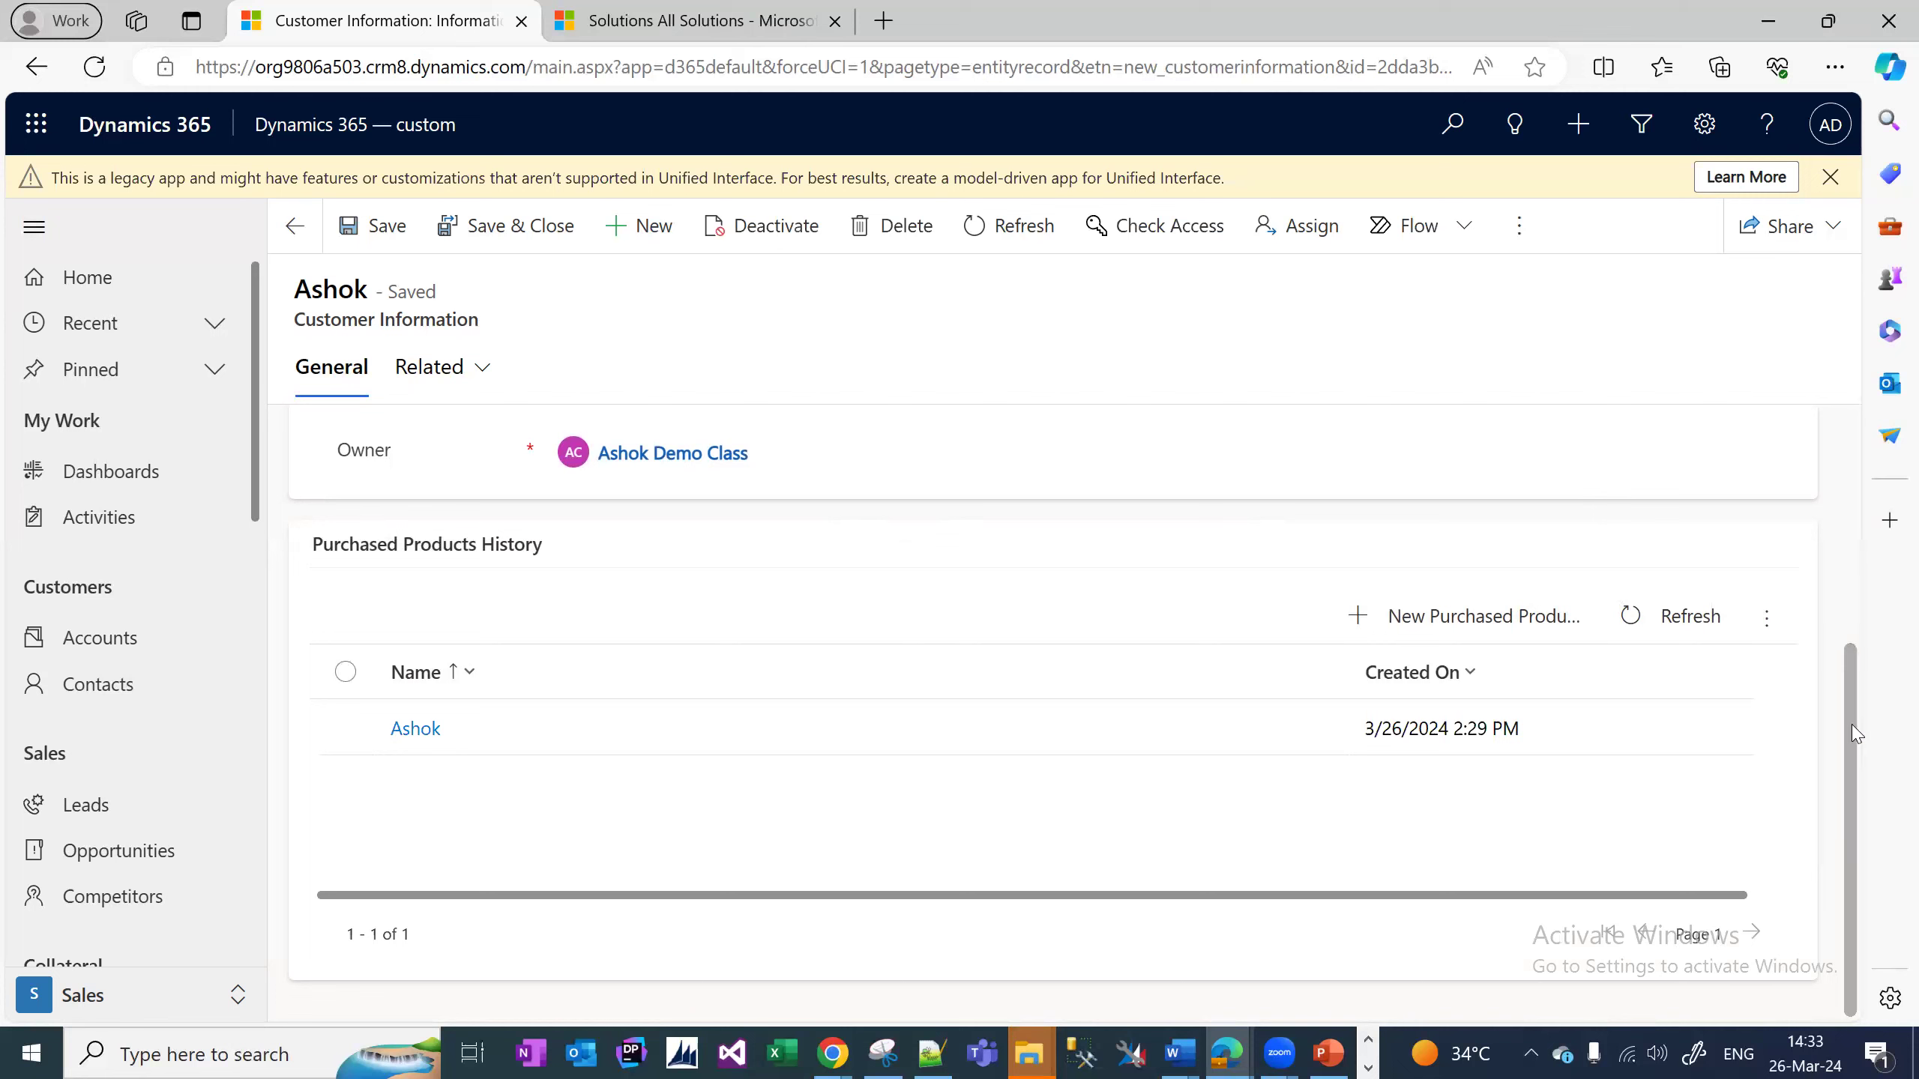
drag(1852, 733, 1815, 483)
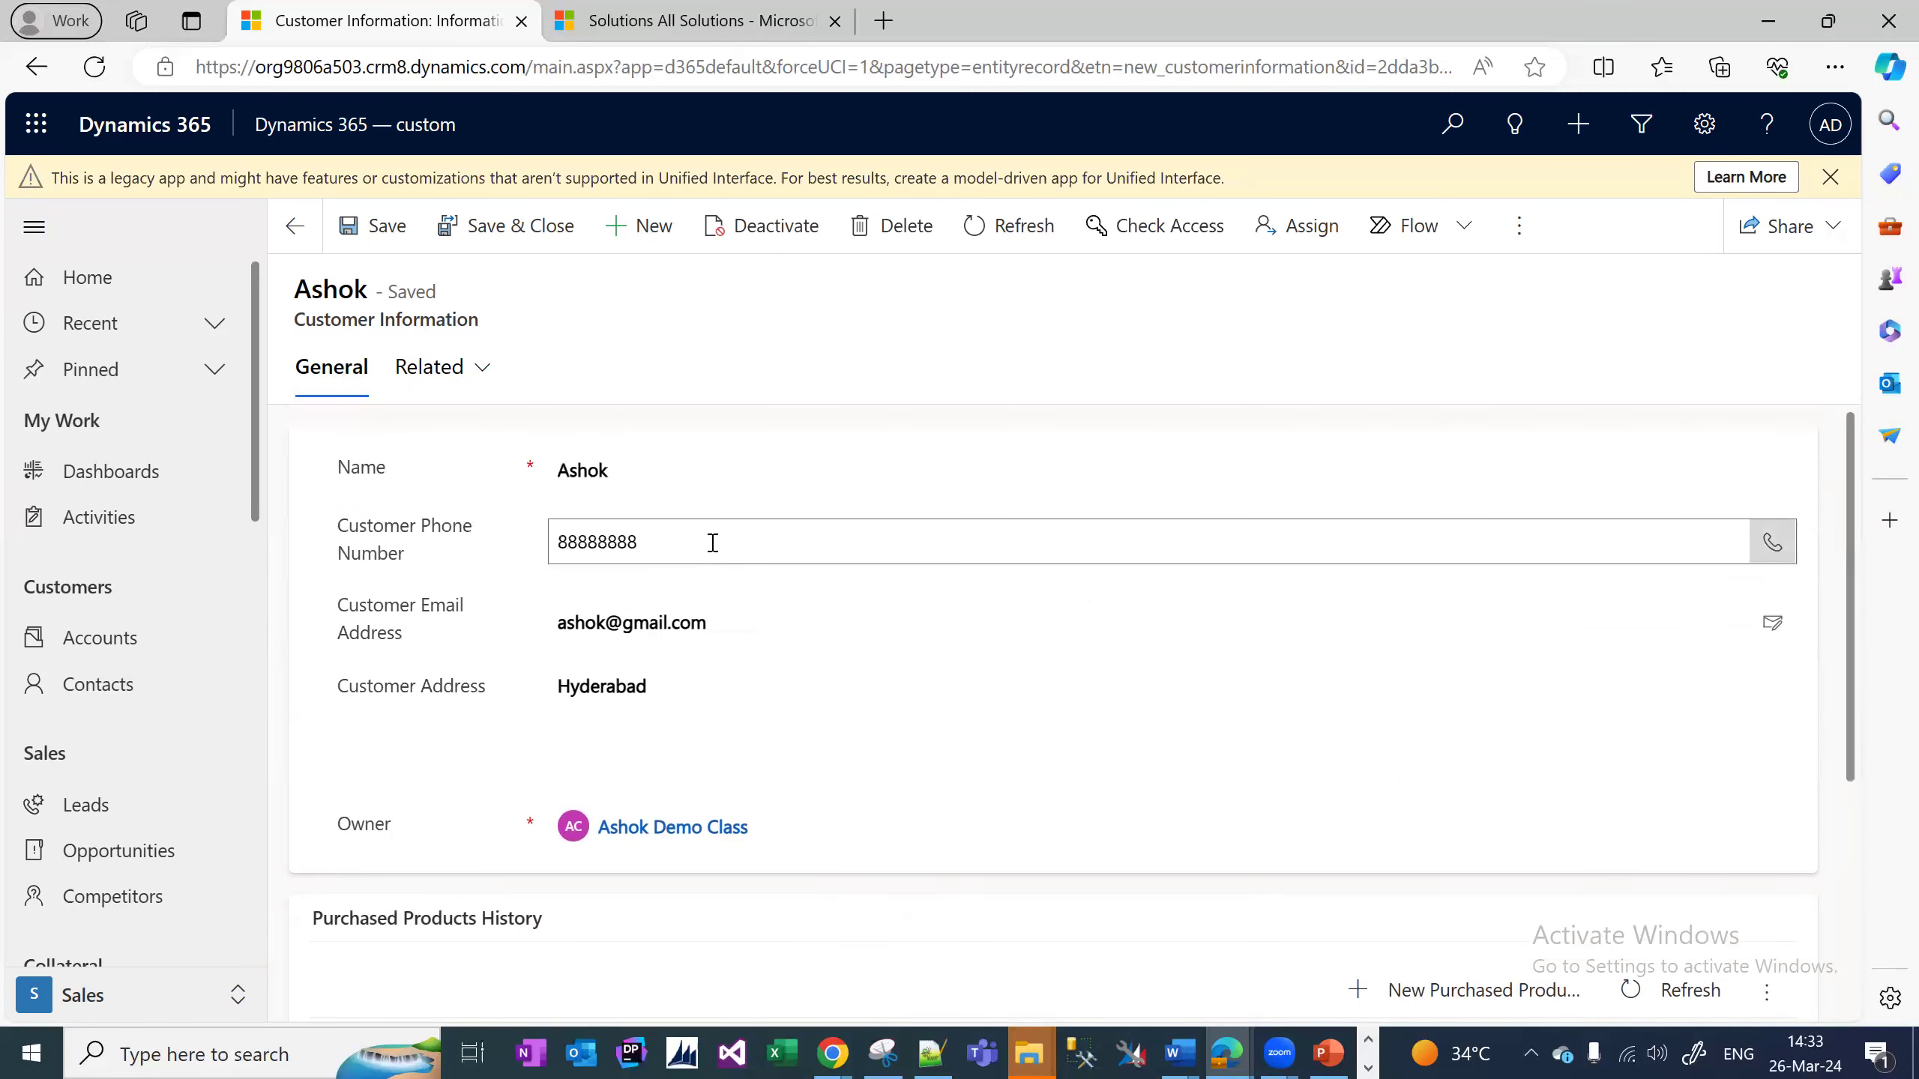
click(616, 542)
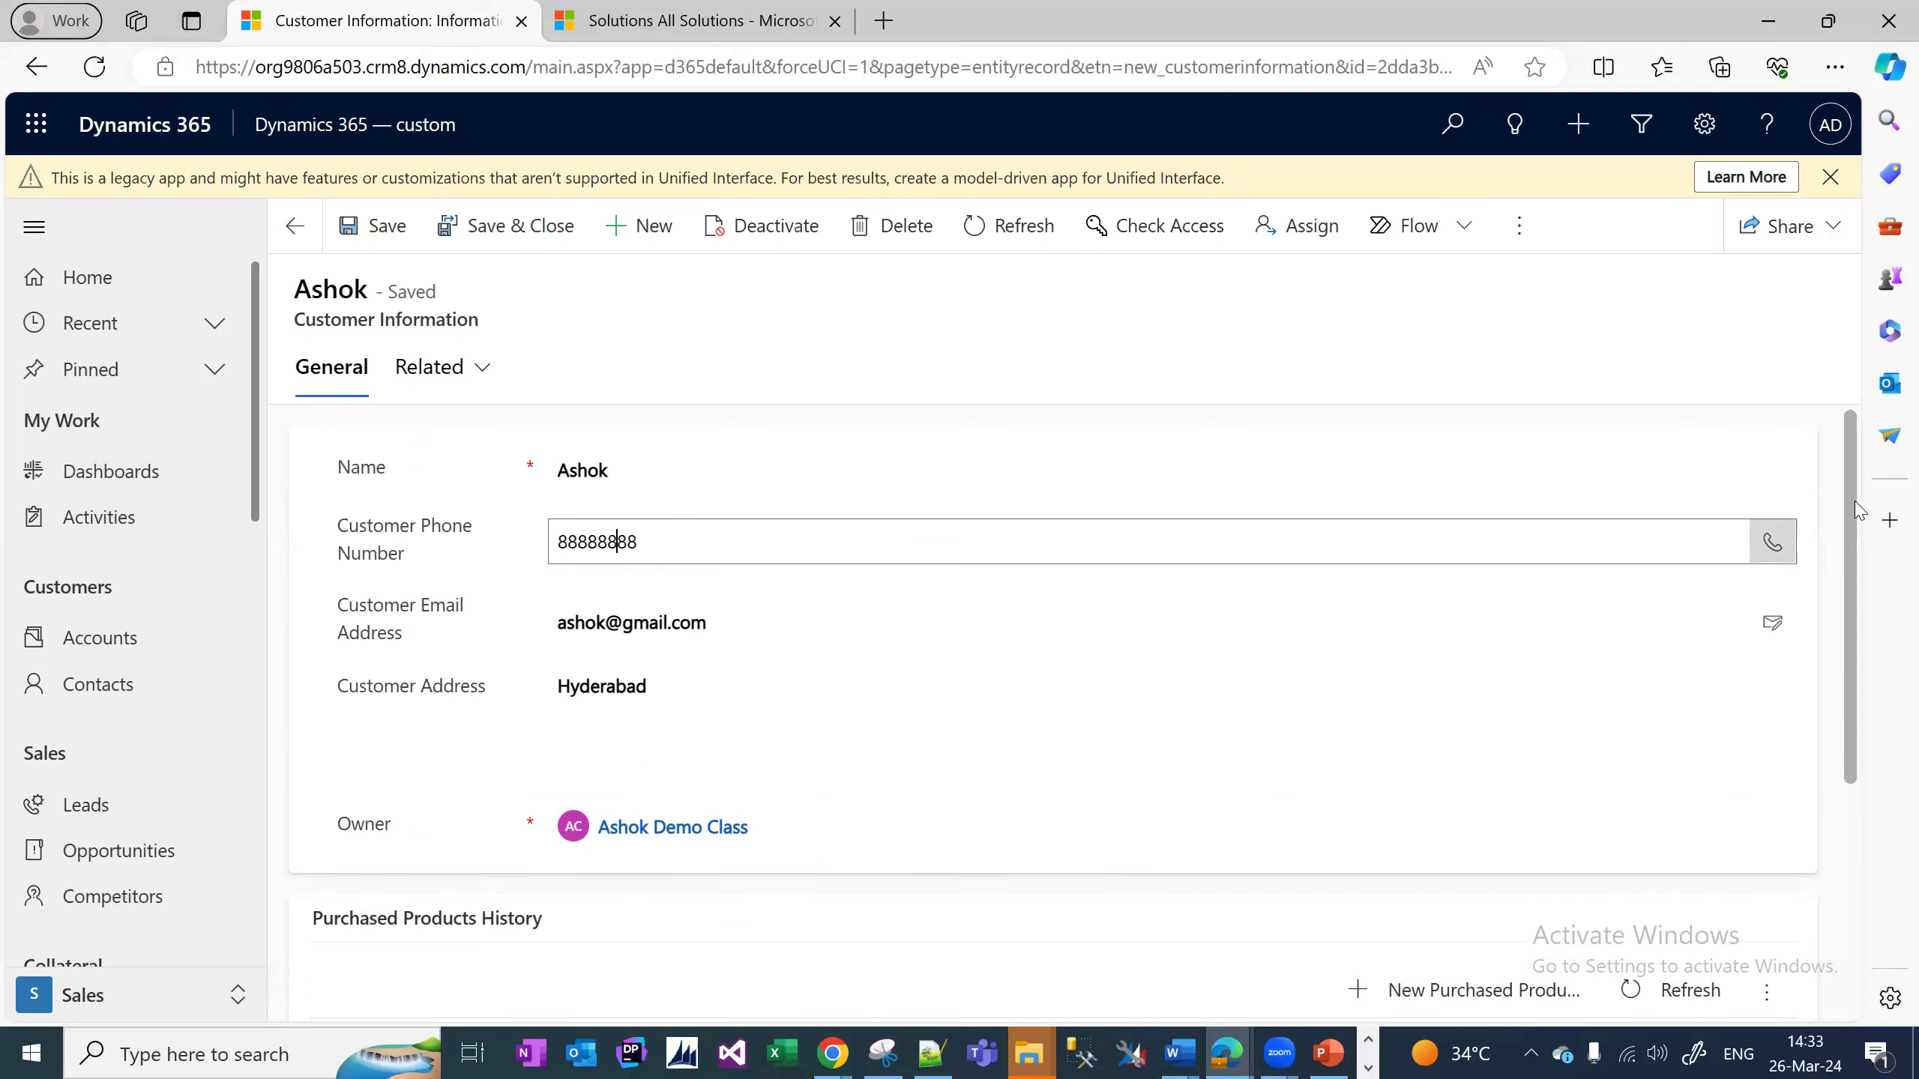
double_click(612, 540)
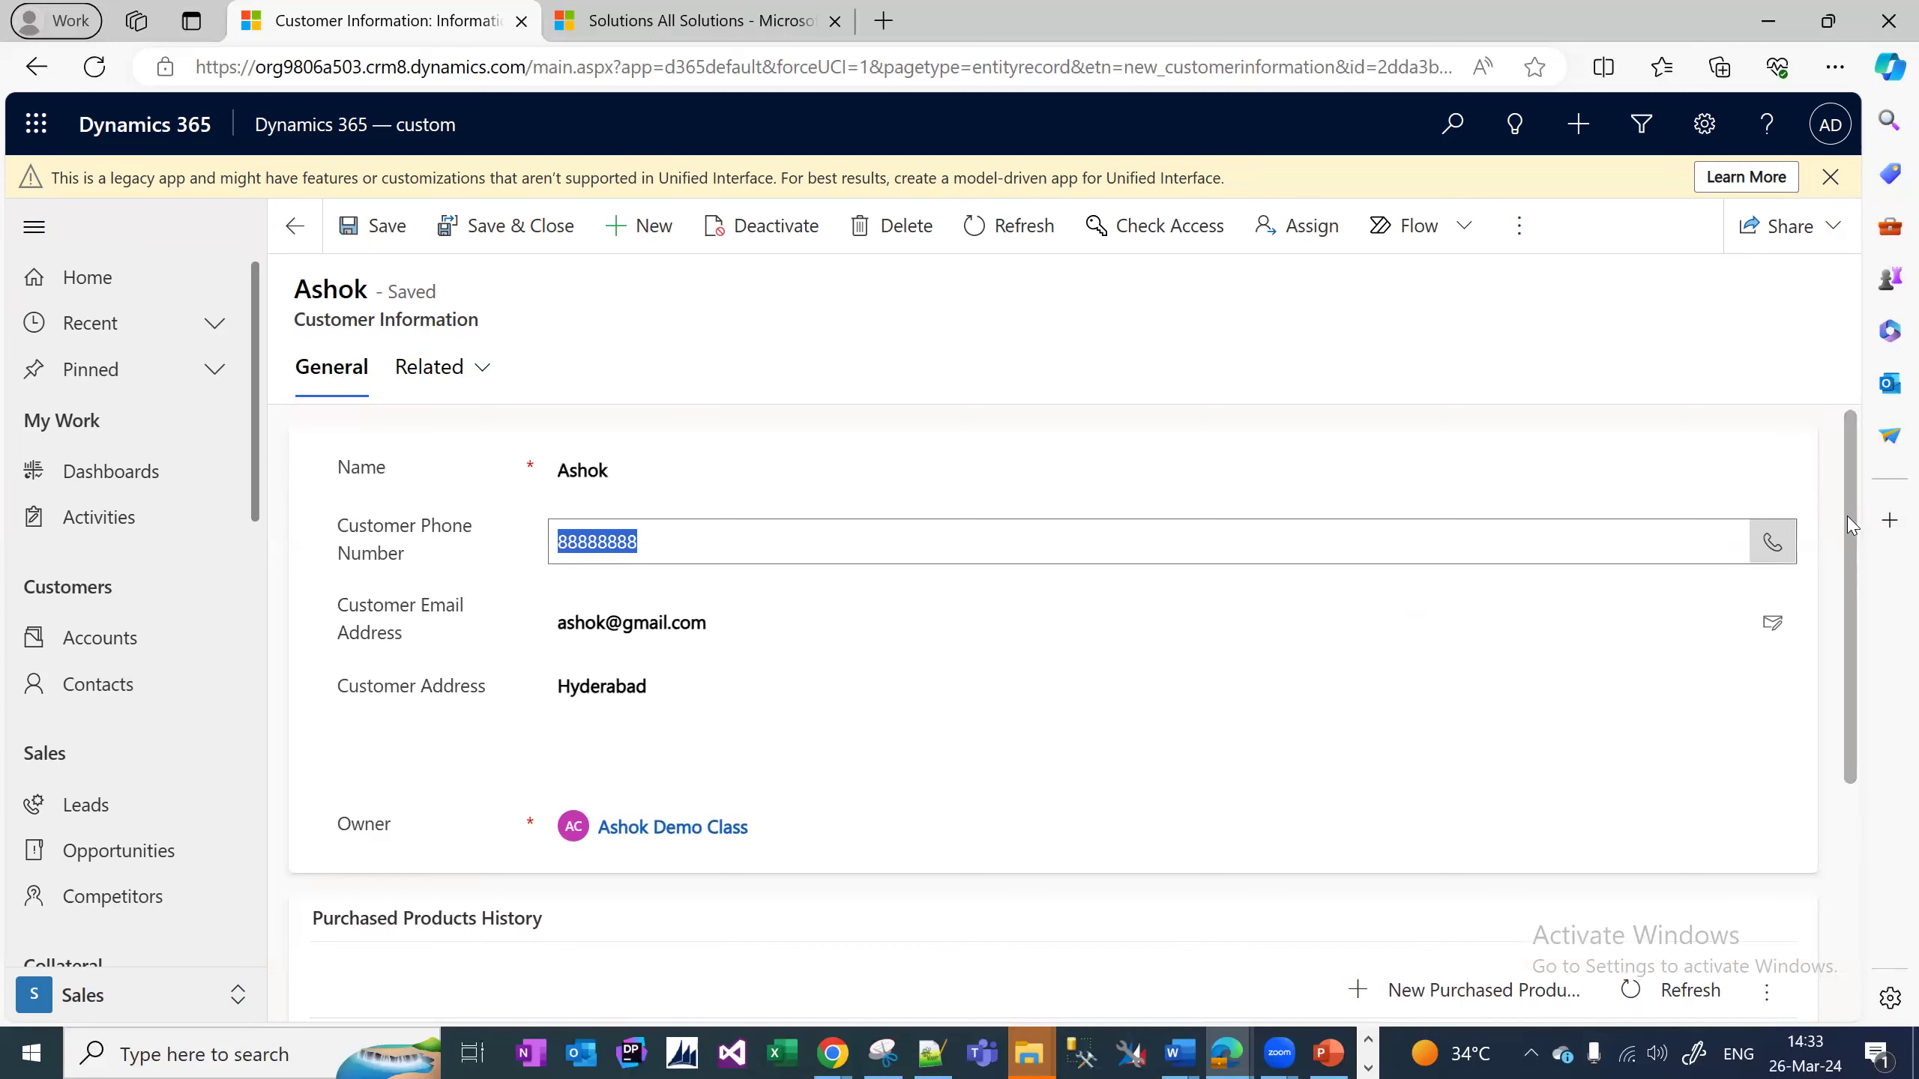
scroll(1848, 525, down, 3)
scroll(128, 680, down, 10)
click(121, 898)
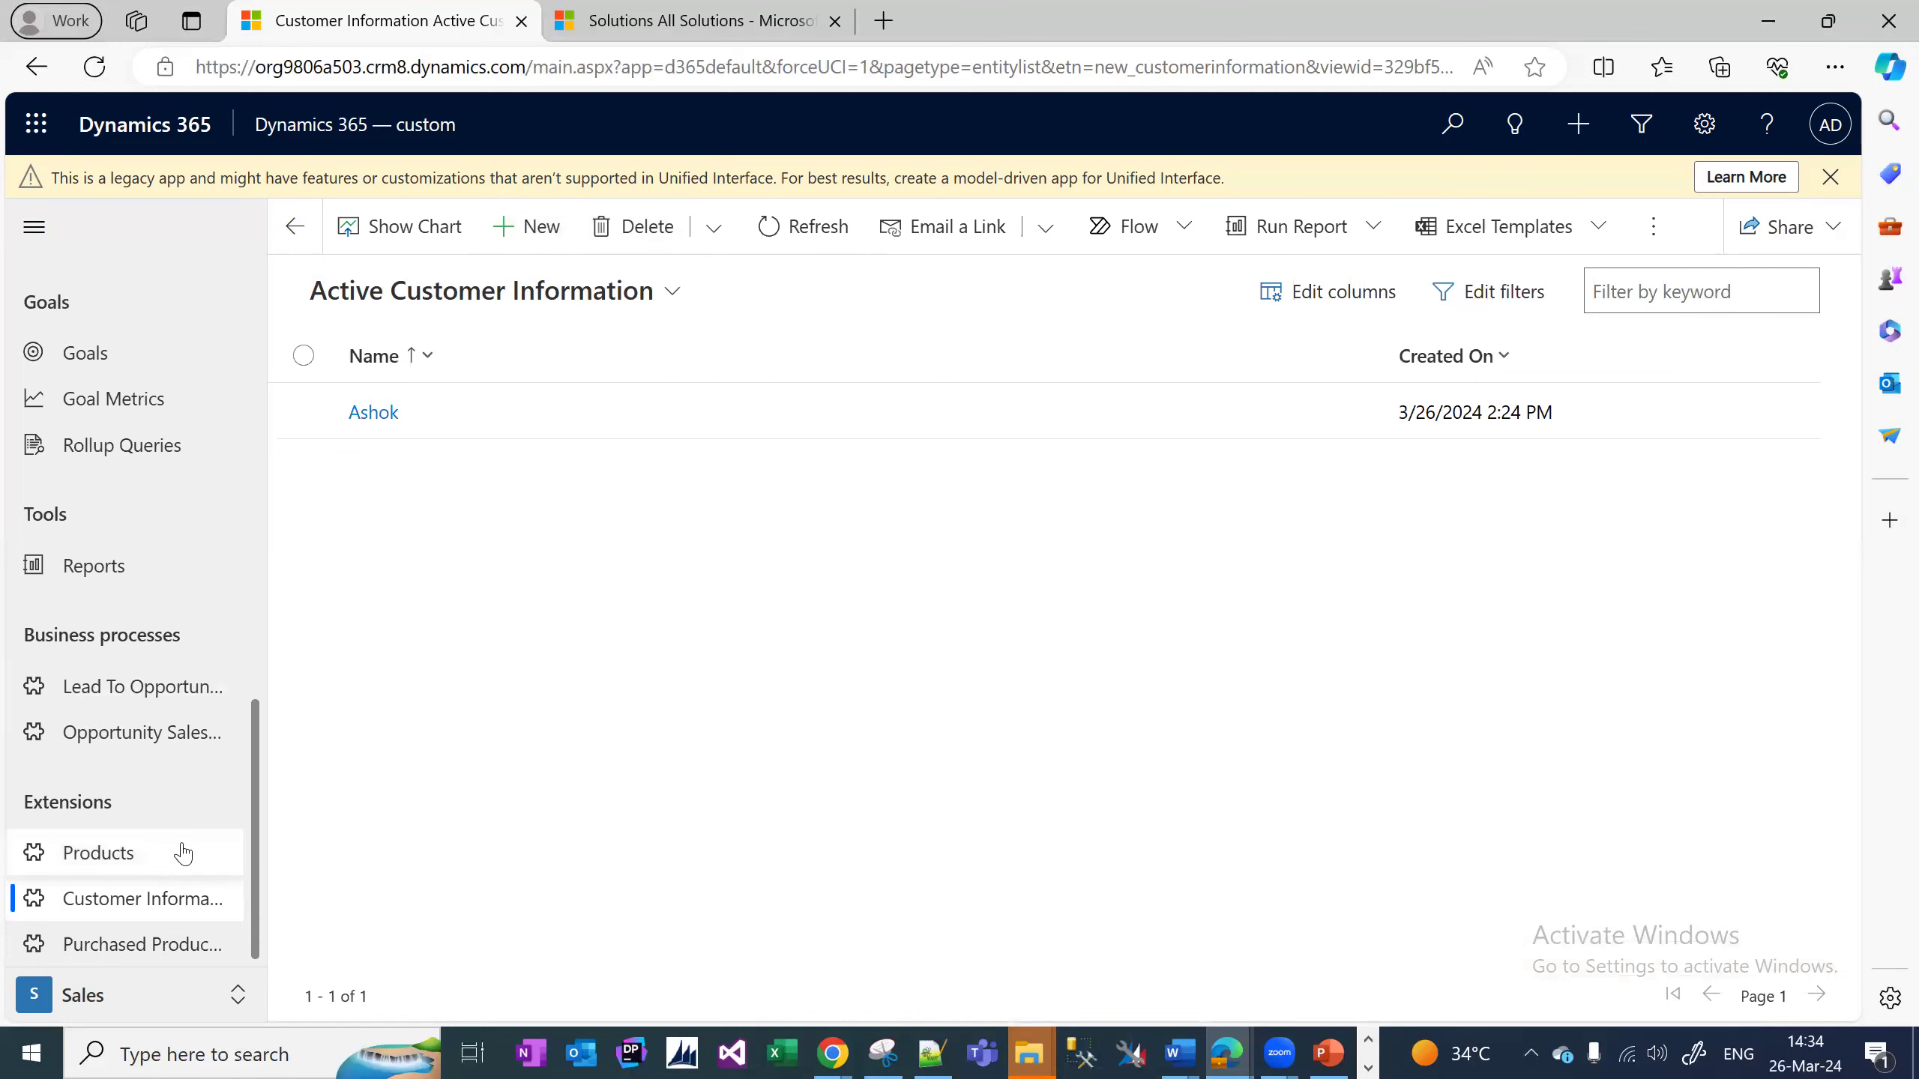
Create a new customer with name, phone number, email address and city address, and save it.
click(542, 226)
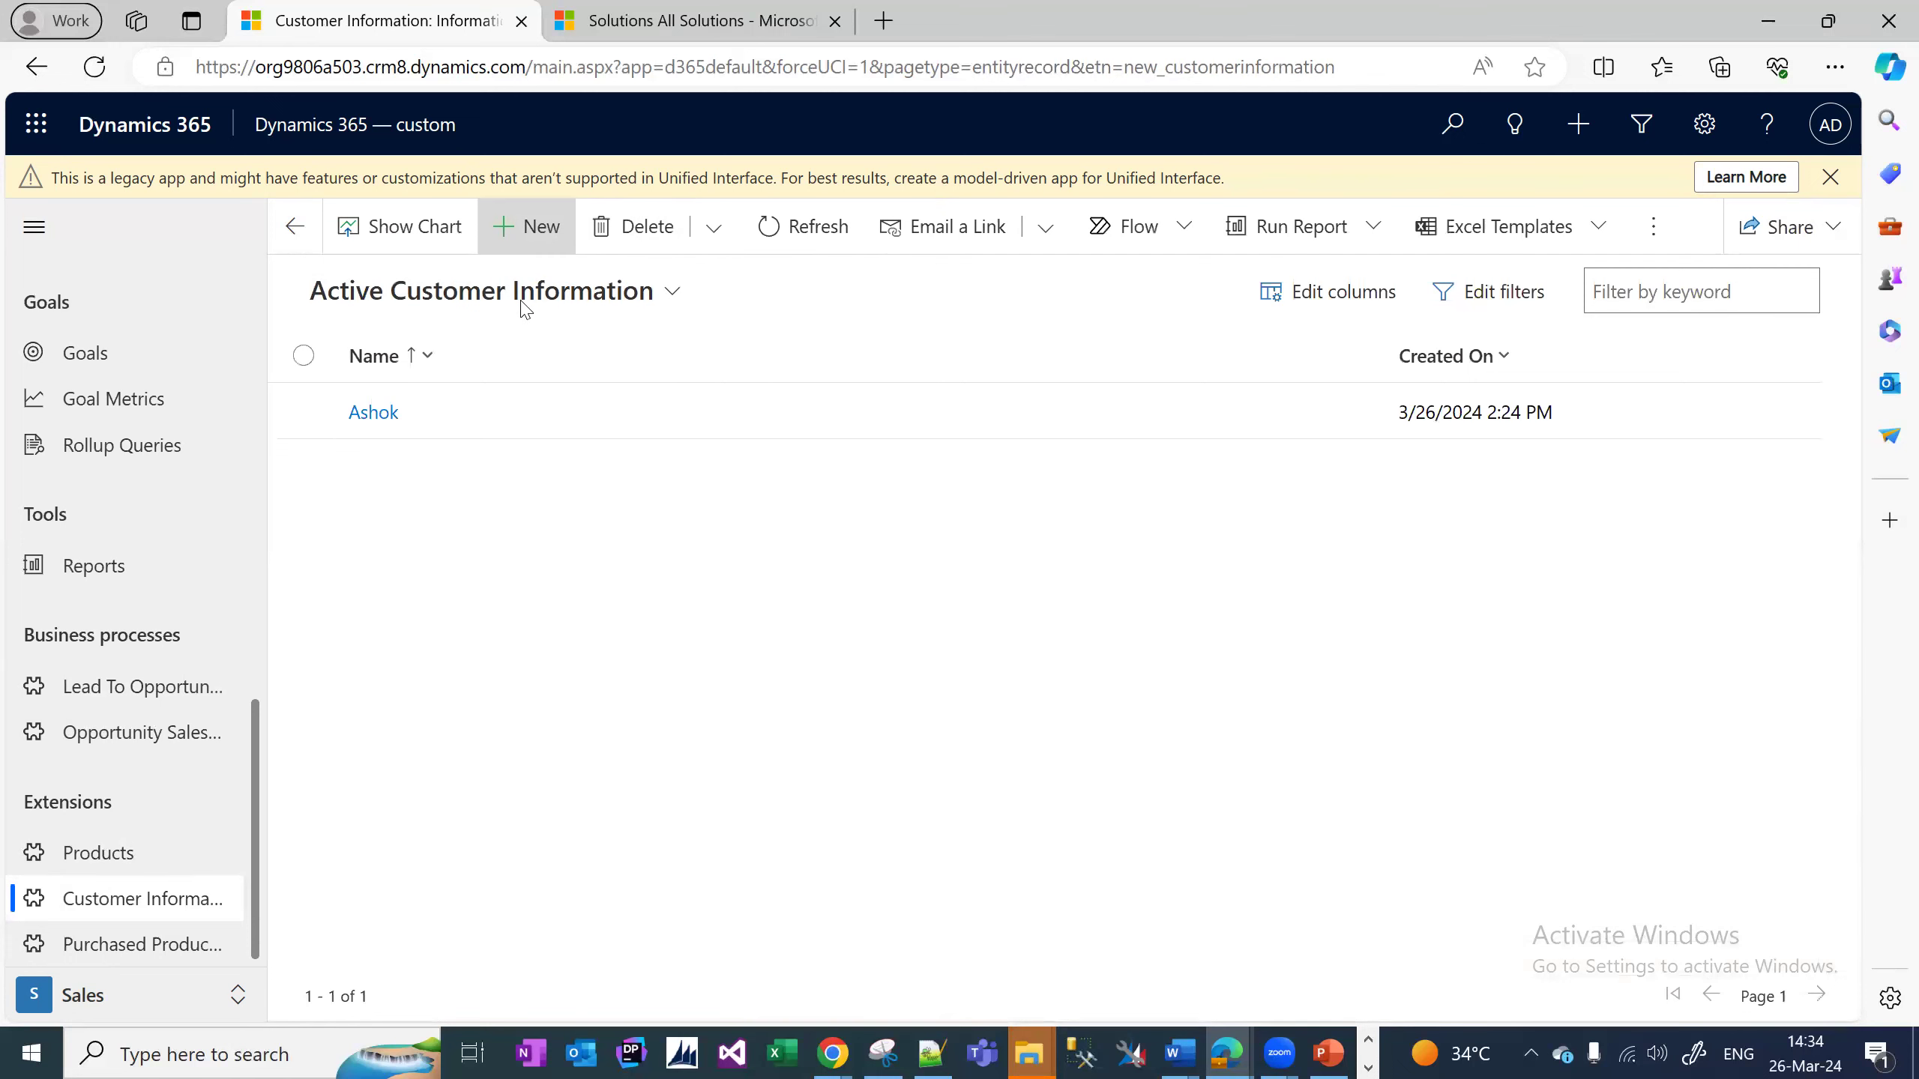
click(616, 450)
text(Teja)
key(Tab)
text(99999999)
key(Tab)
key(Tab)
text(Hyderabad)
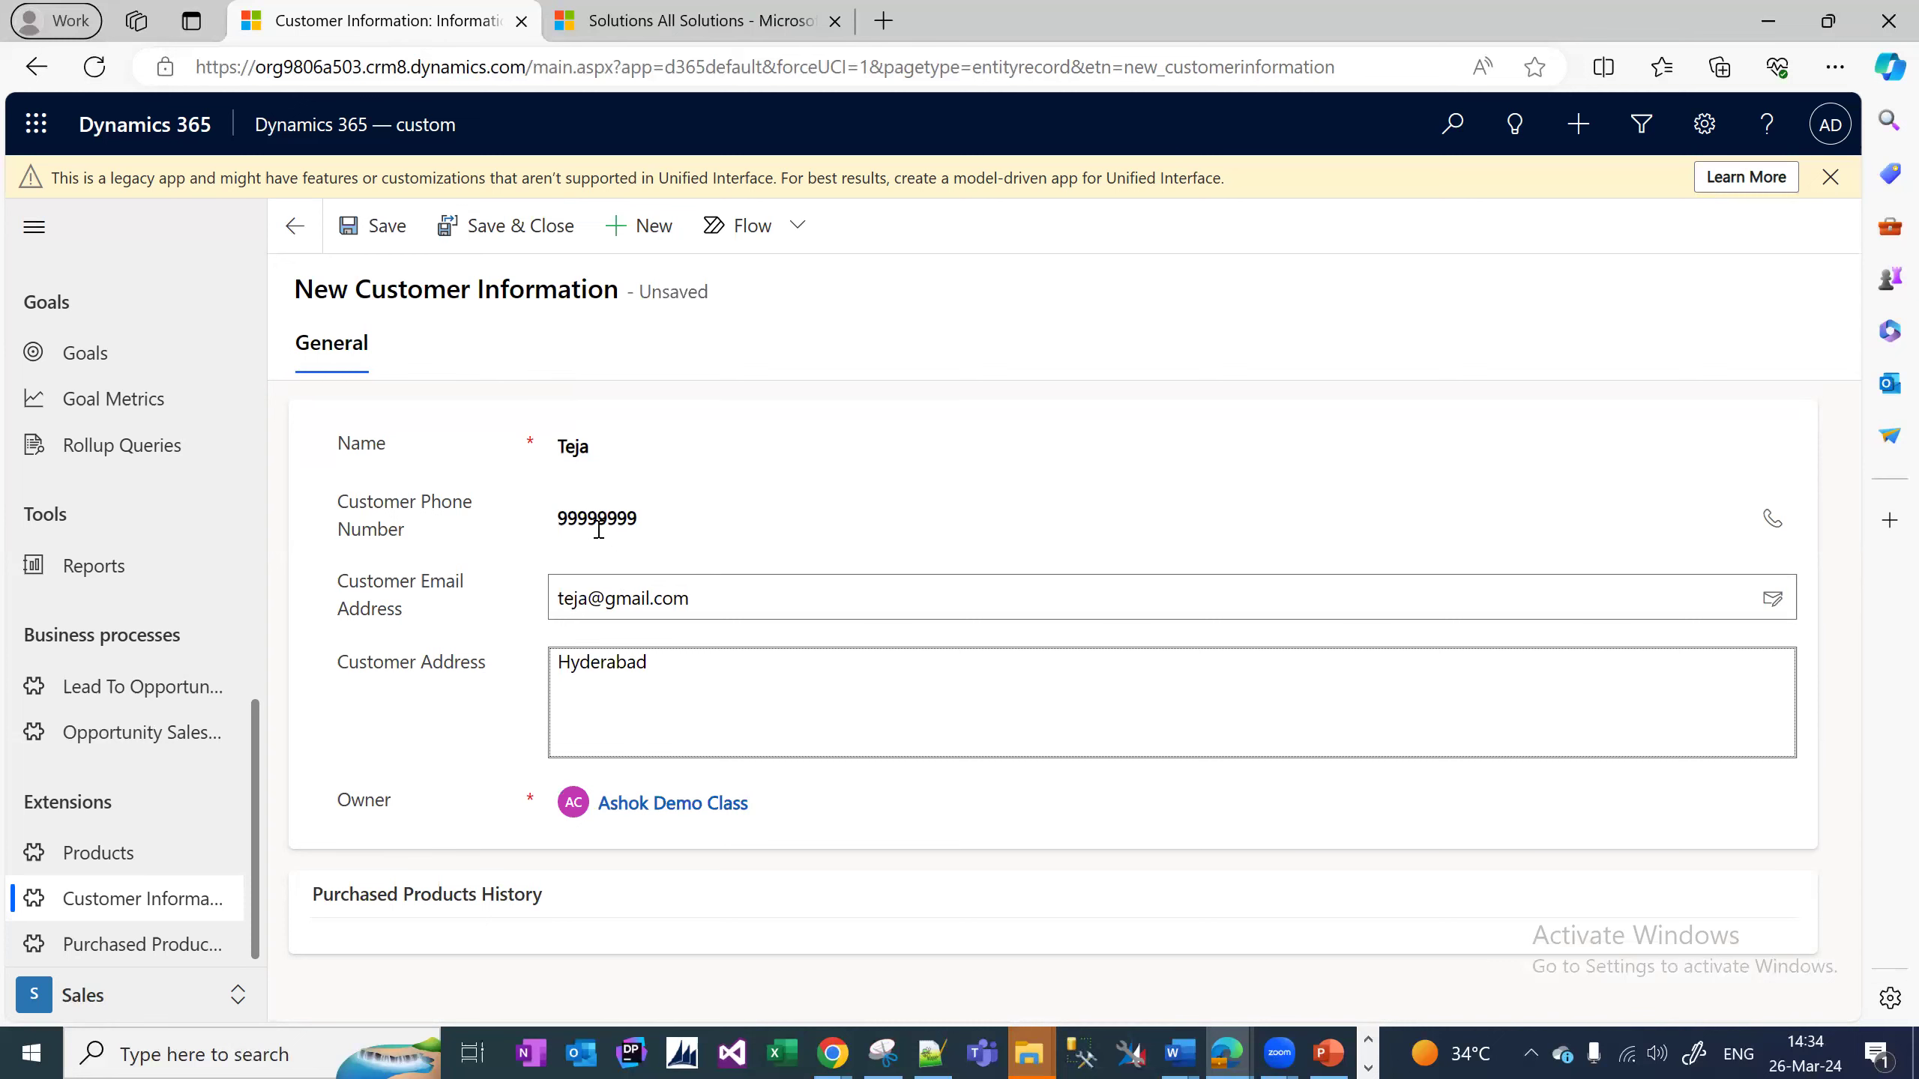
click(513, 752)
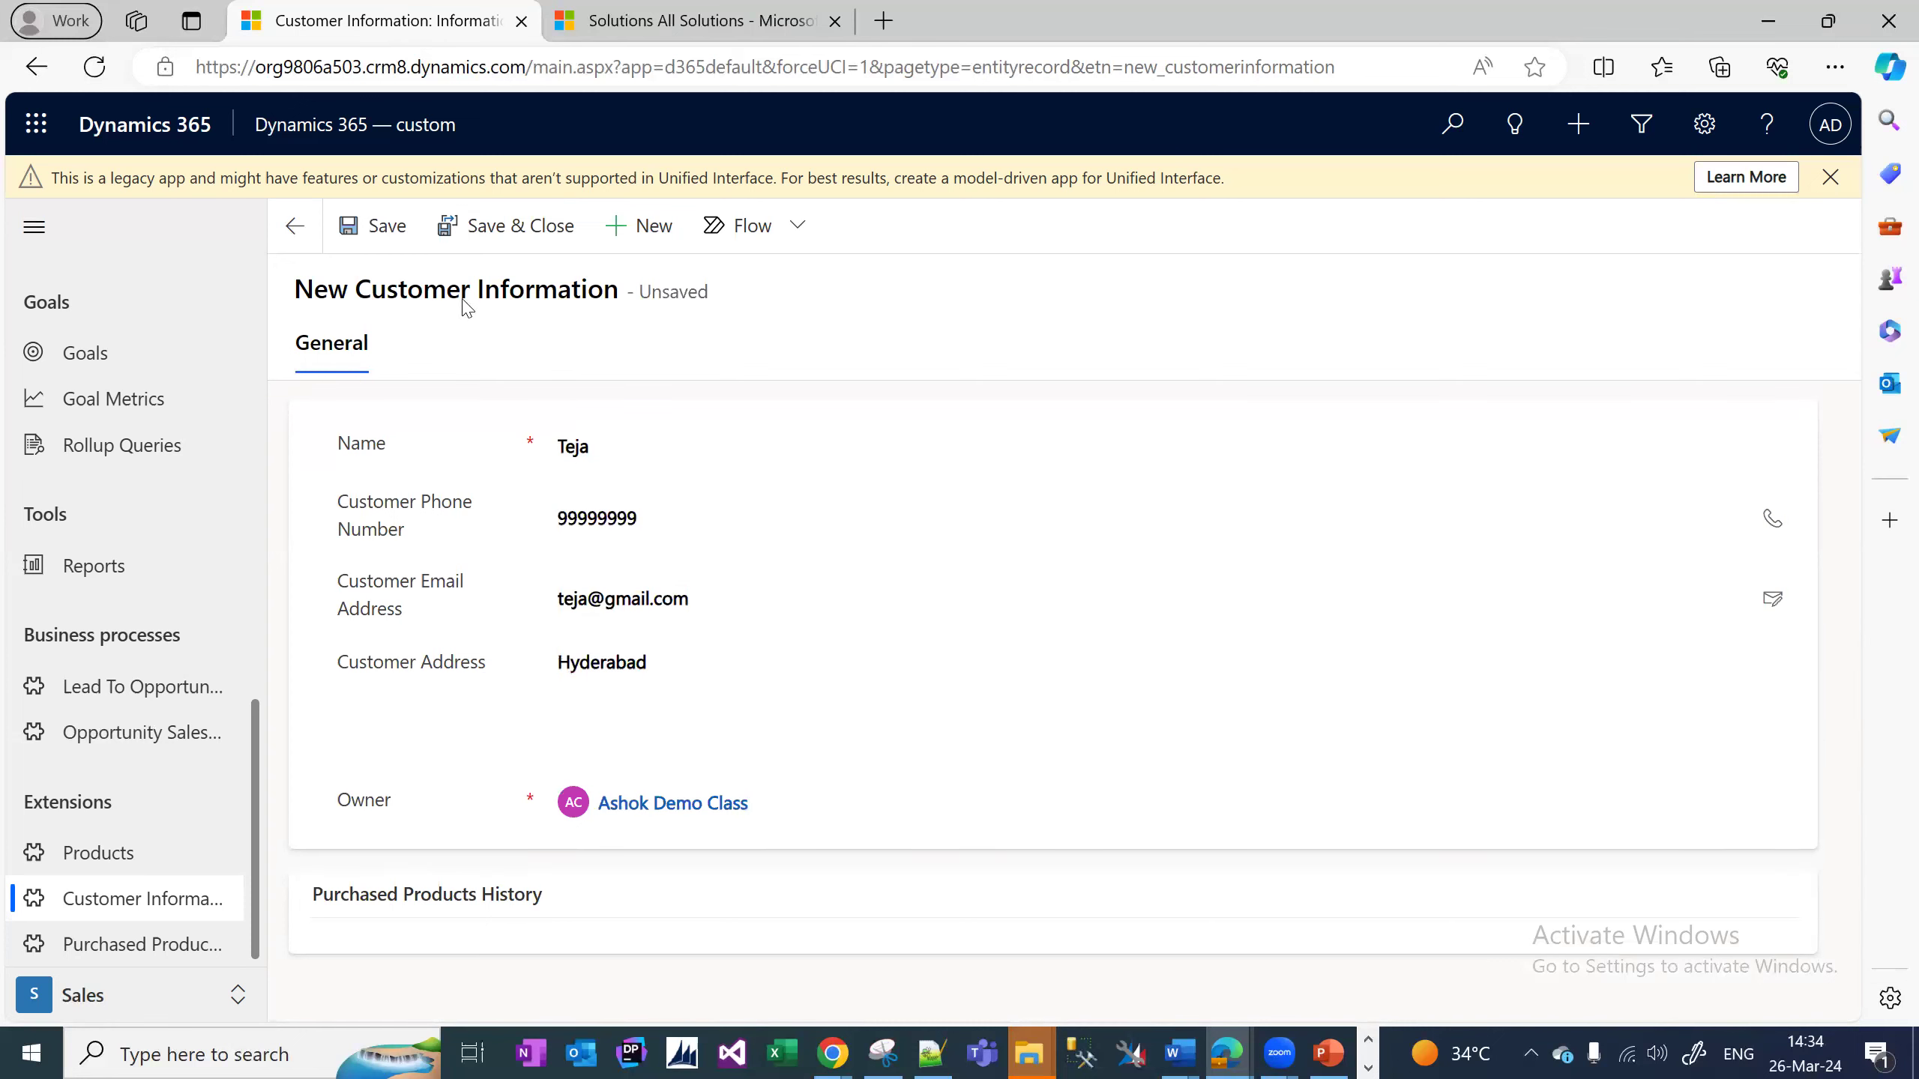
click(379, 227)
scroll(786, 624, down, 3)
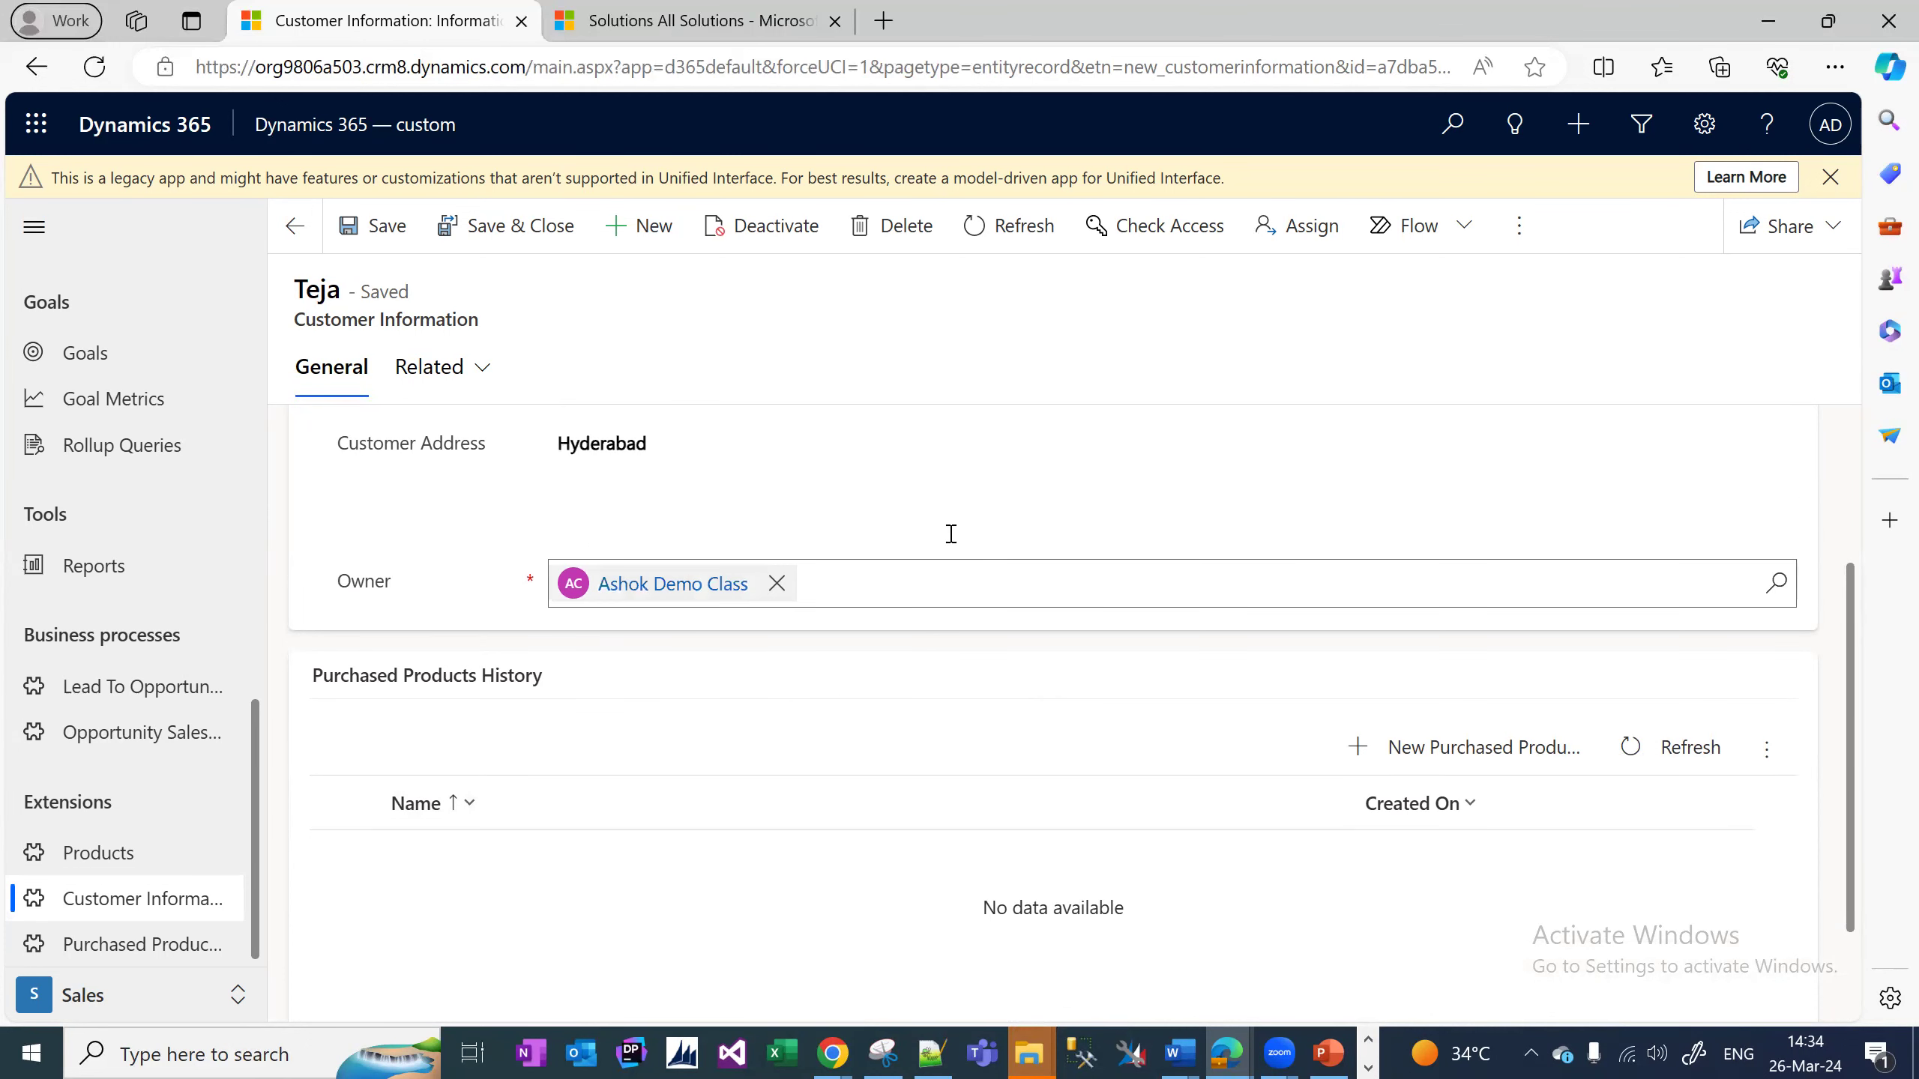
Start a new purchase for the customer with product Oppo, quantity 1 and unit price 20000.
click(1448, 752)
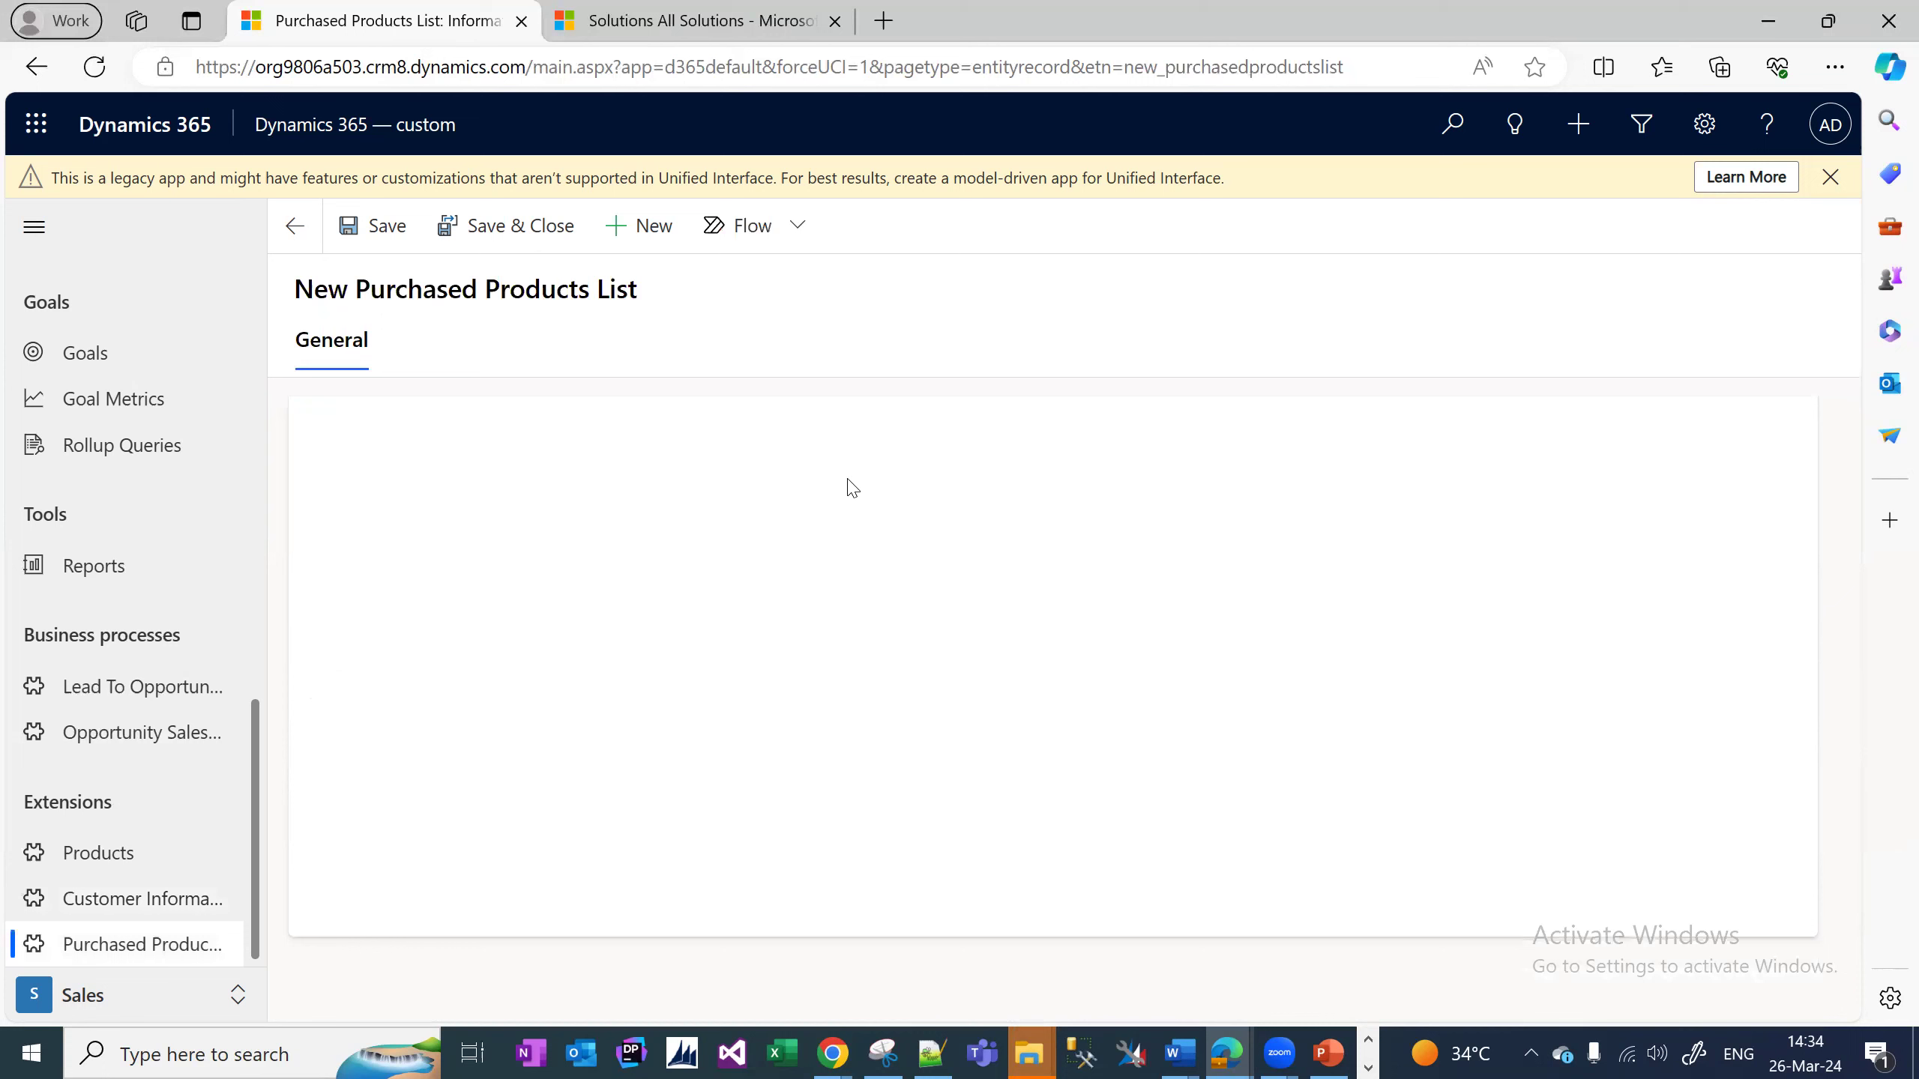
click(593, 512)
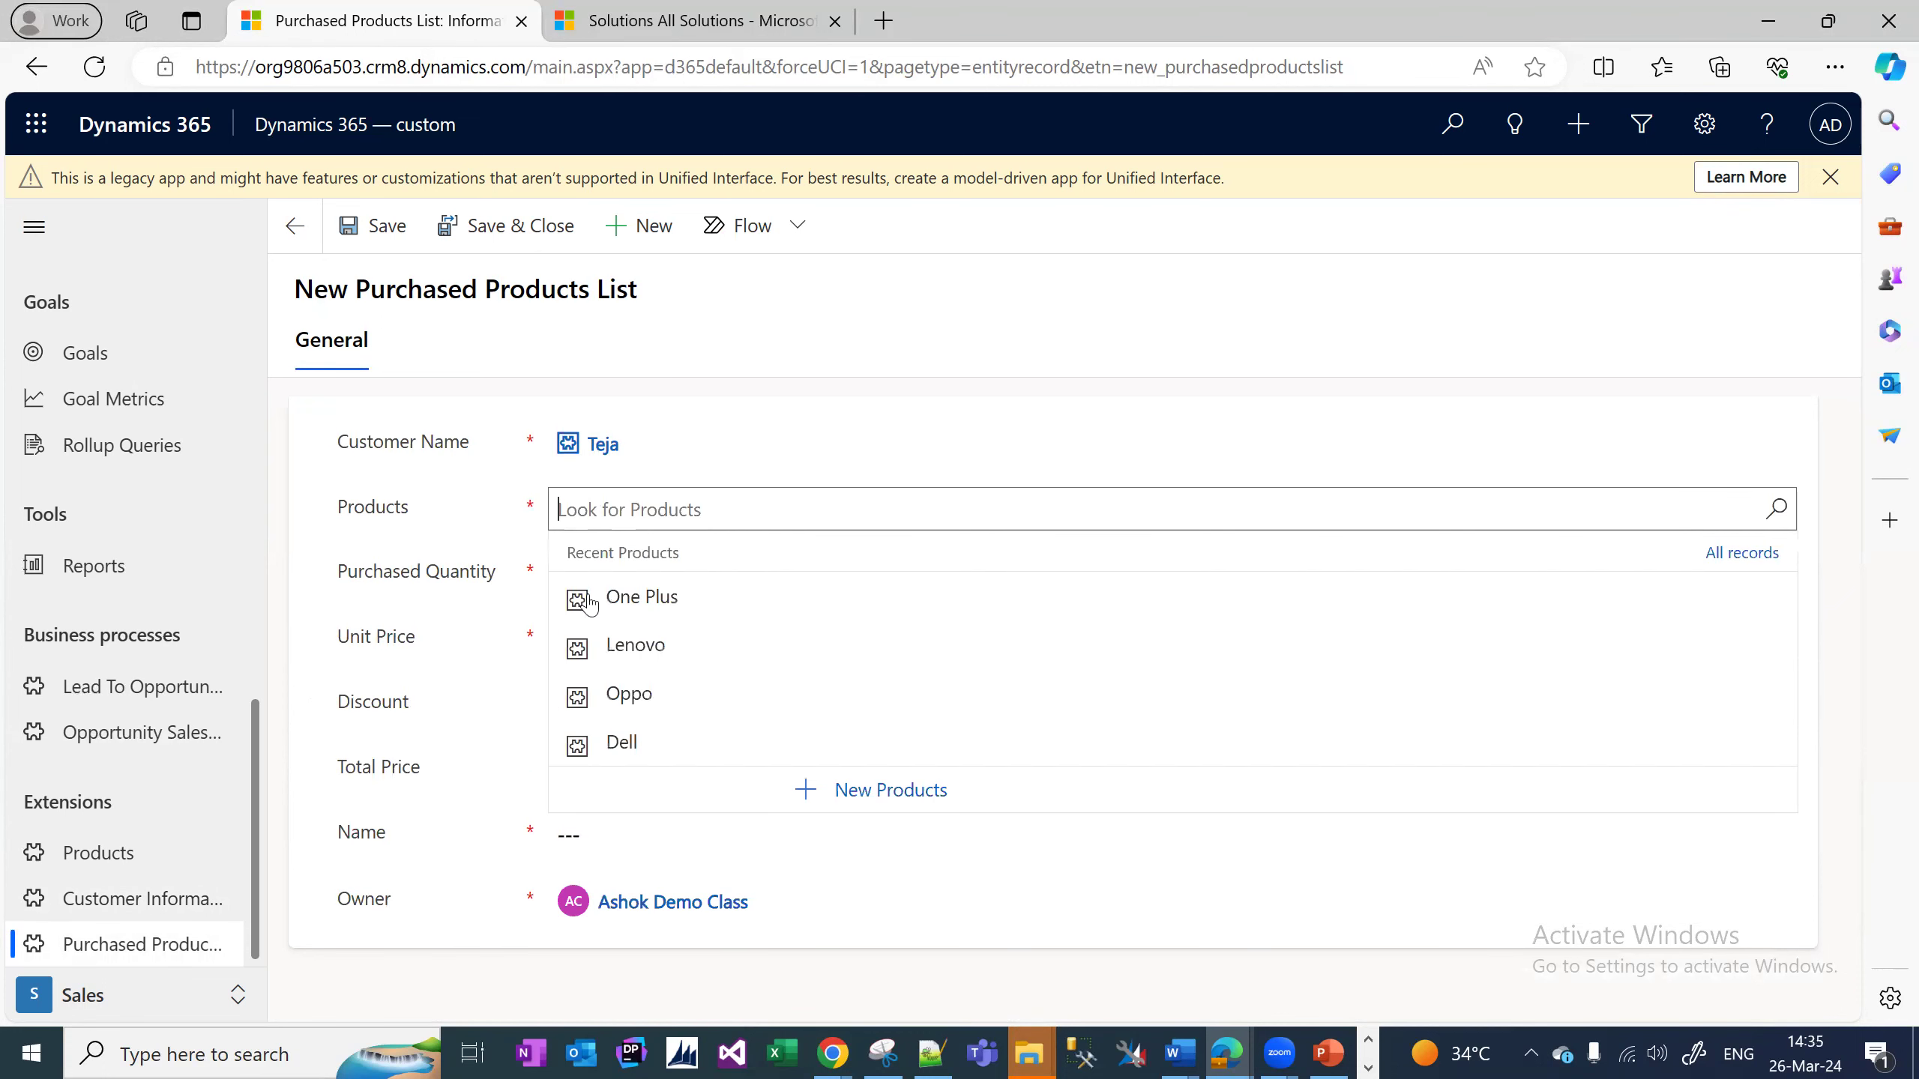
click(630, 694)
click(628, 590)
text(1)
click(628, 648)
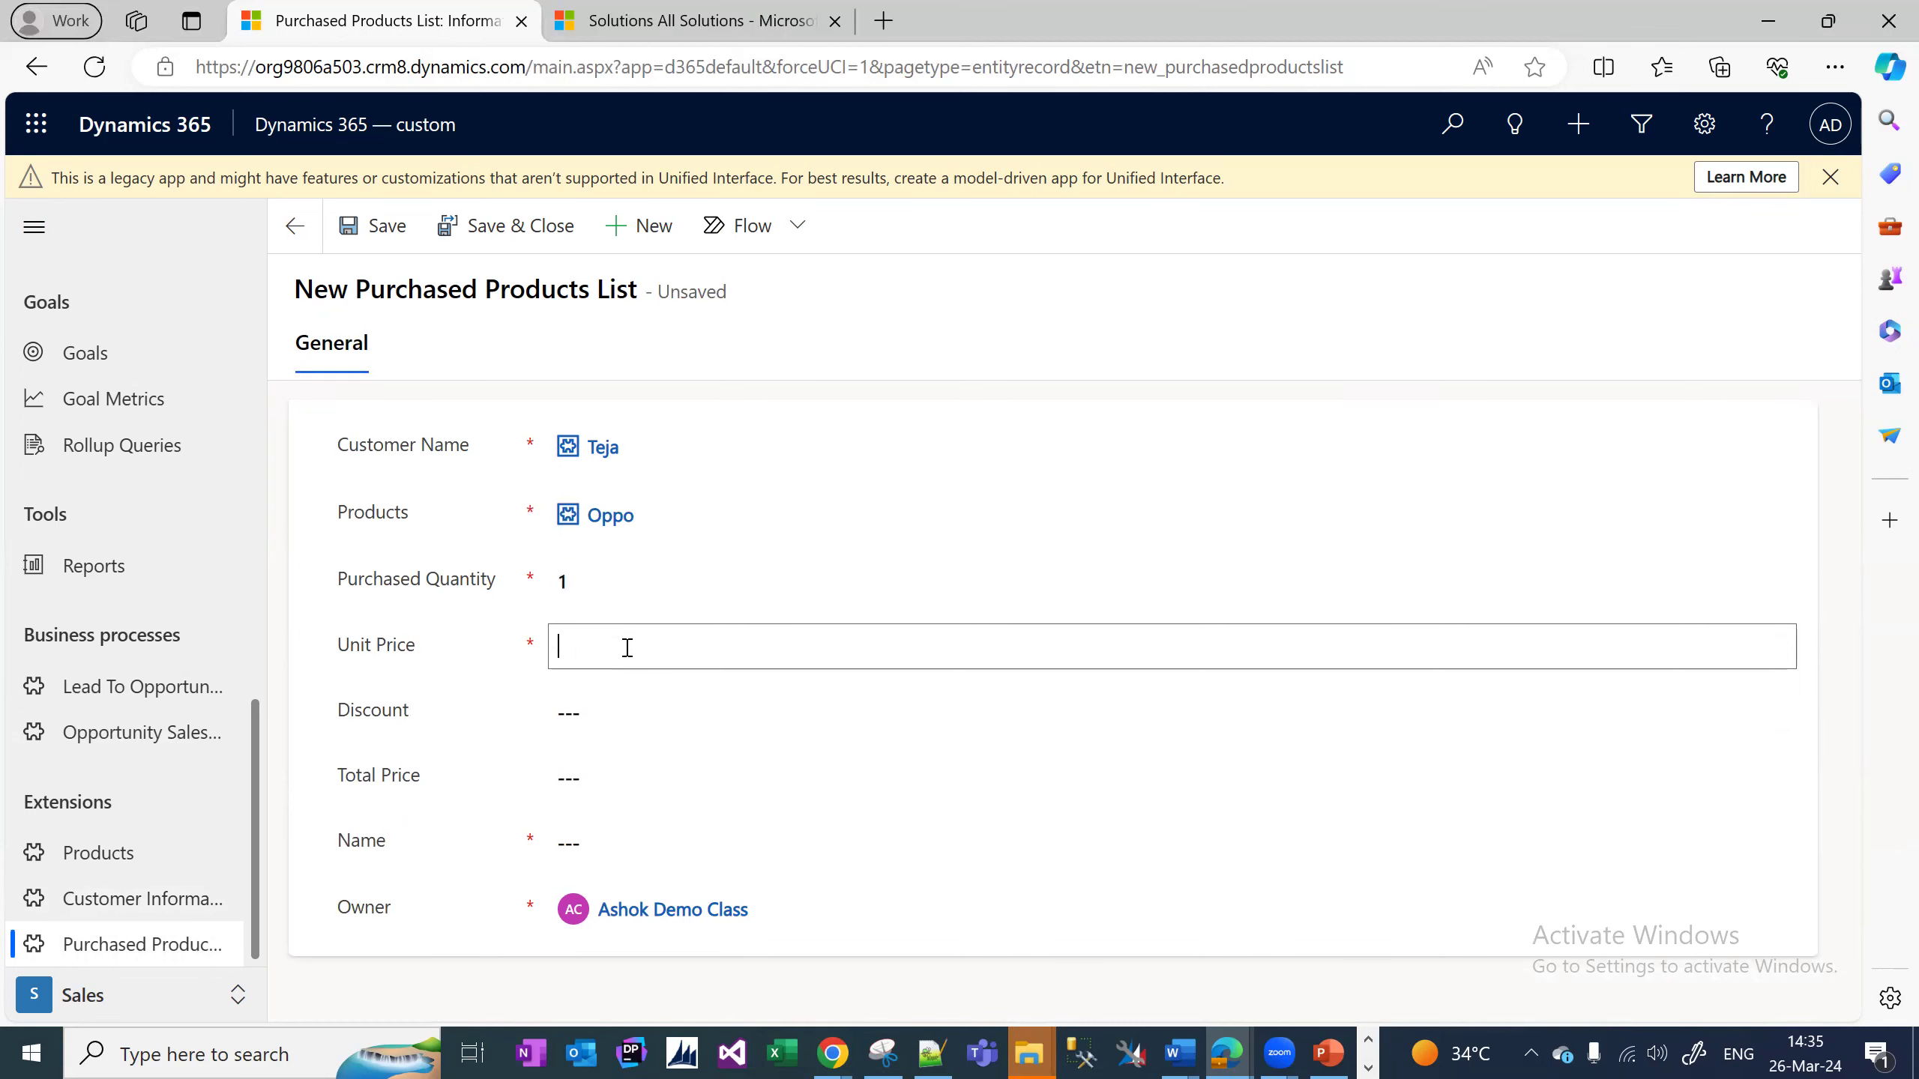
text(20000)
Enter discount 0, total price 20,000 and the customer's name, then save and close the purchase.
click(620, 697)
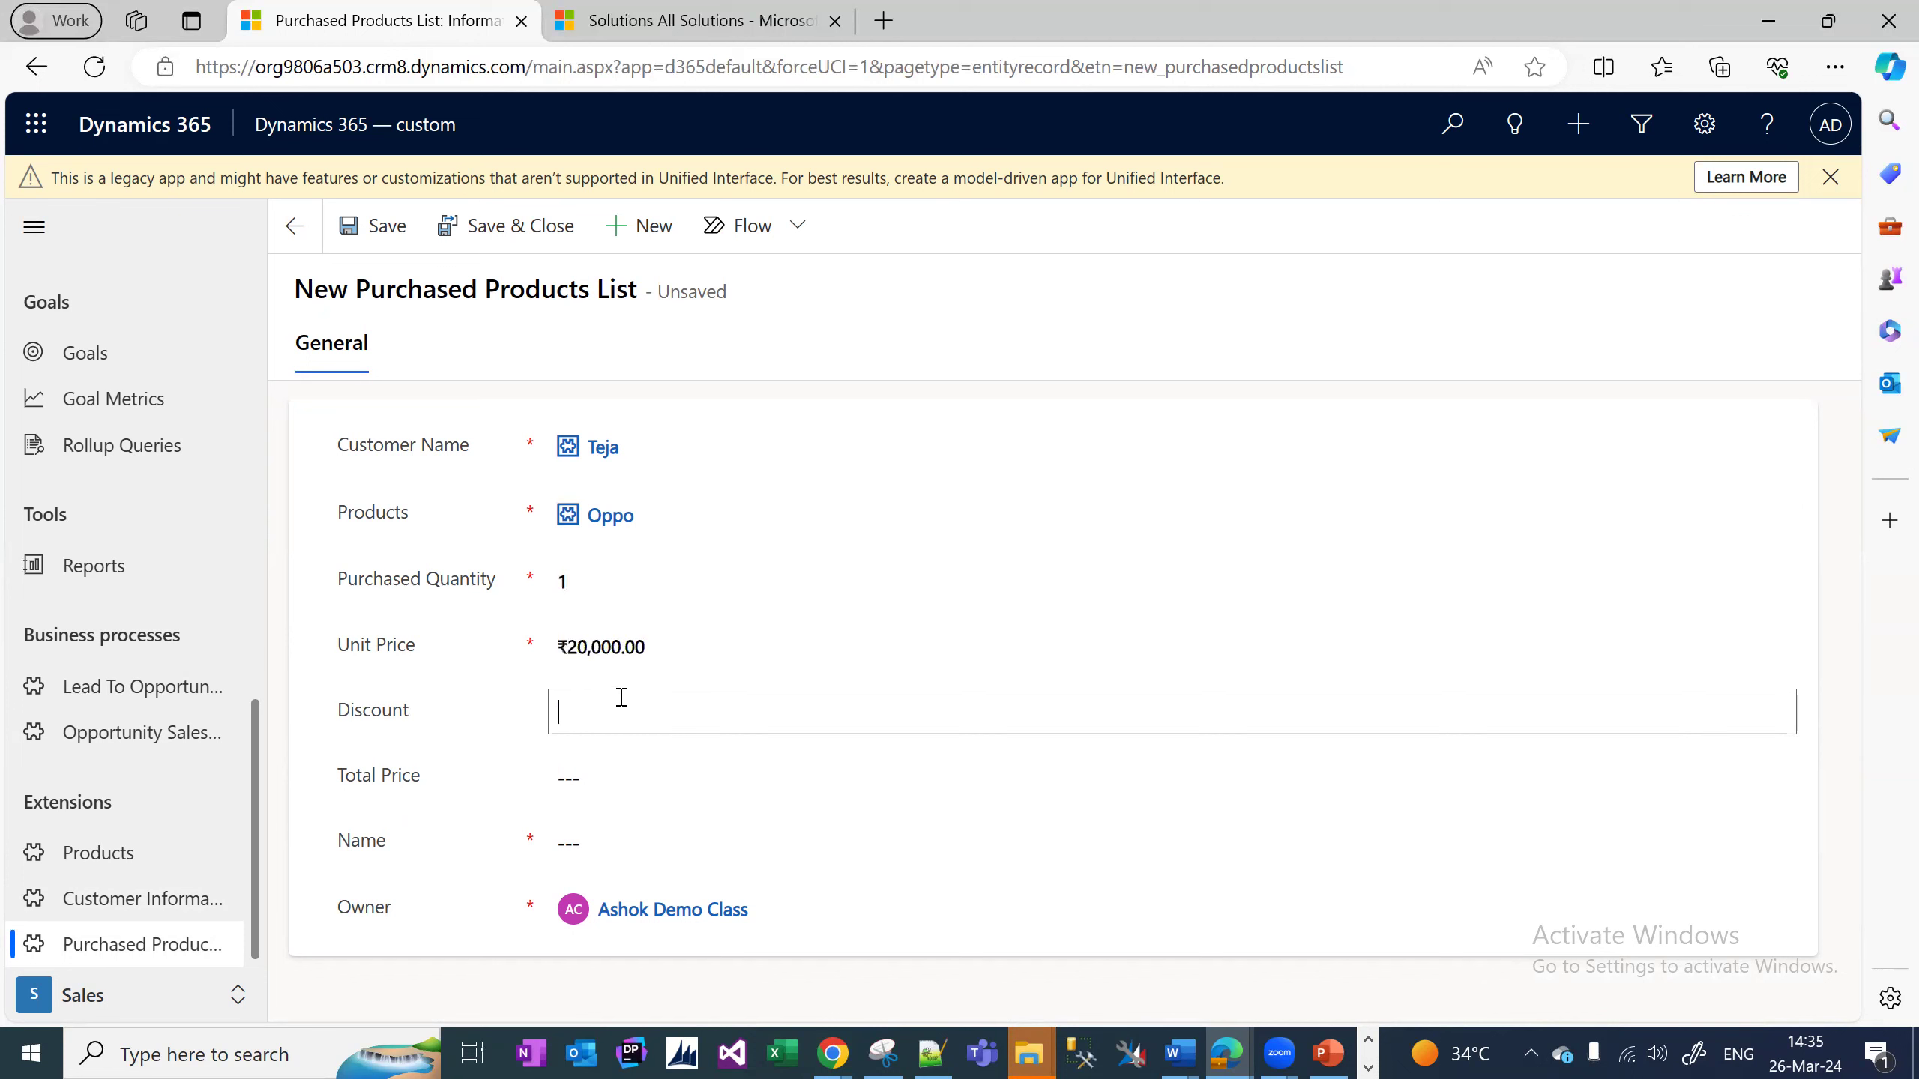
text(0)
key(Tab)
text(20,000)
key(Tab)
text(teja)
click(534, 240)
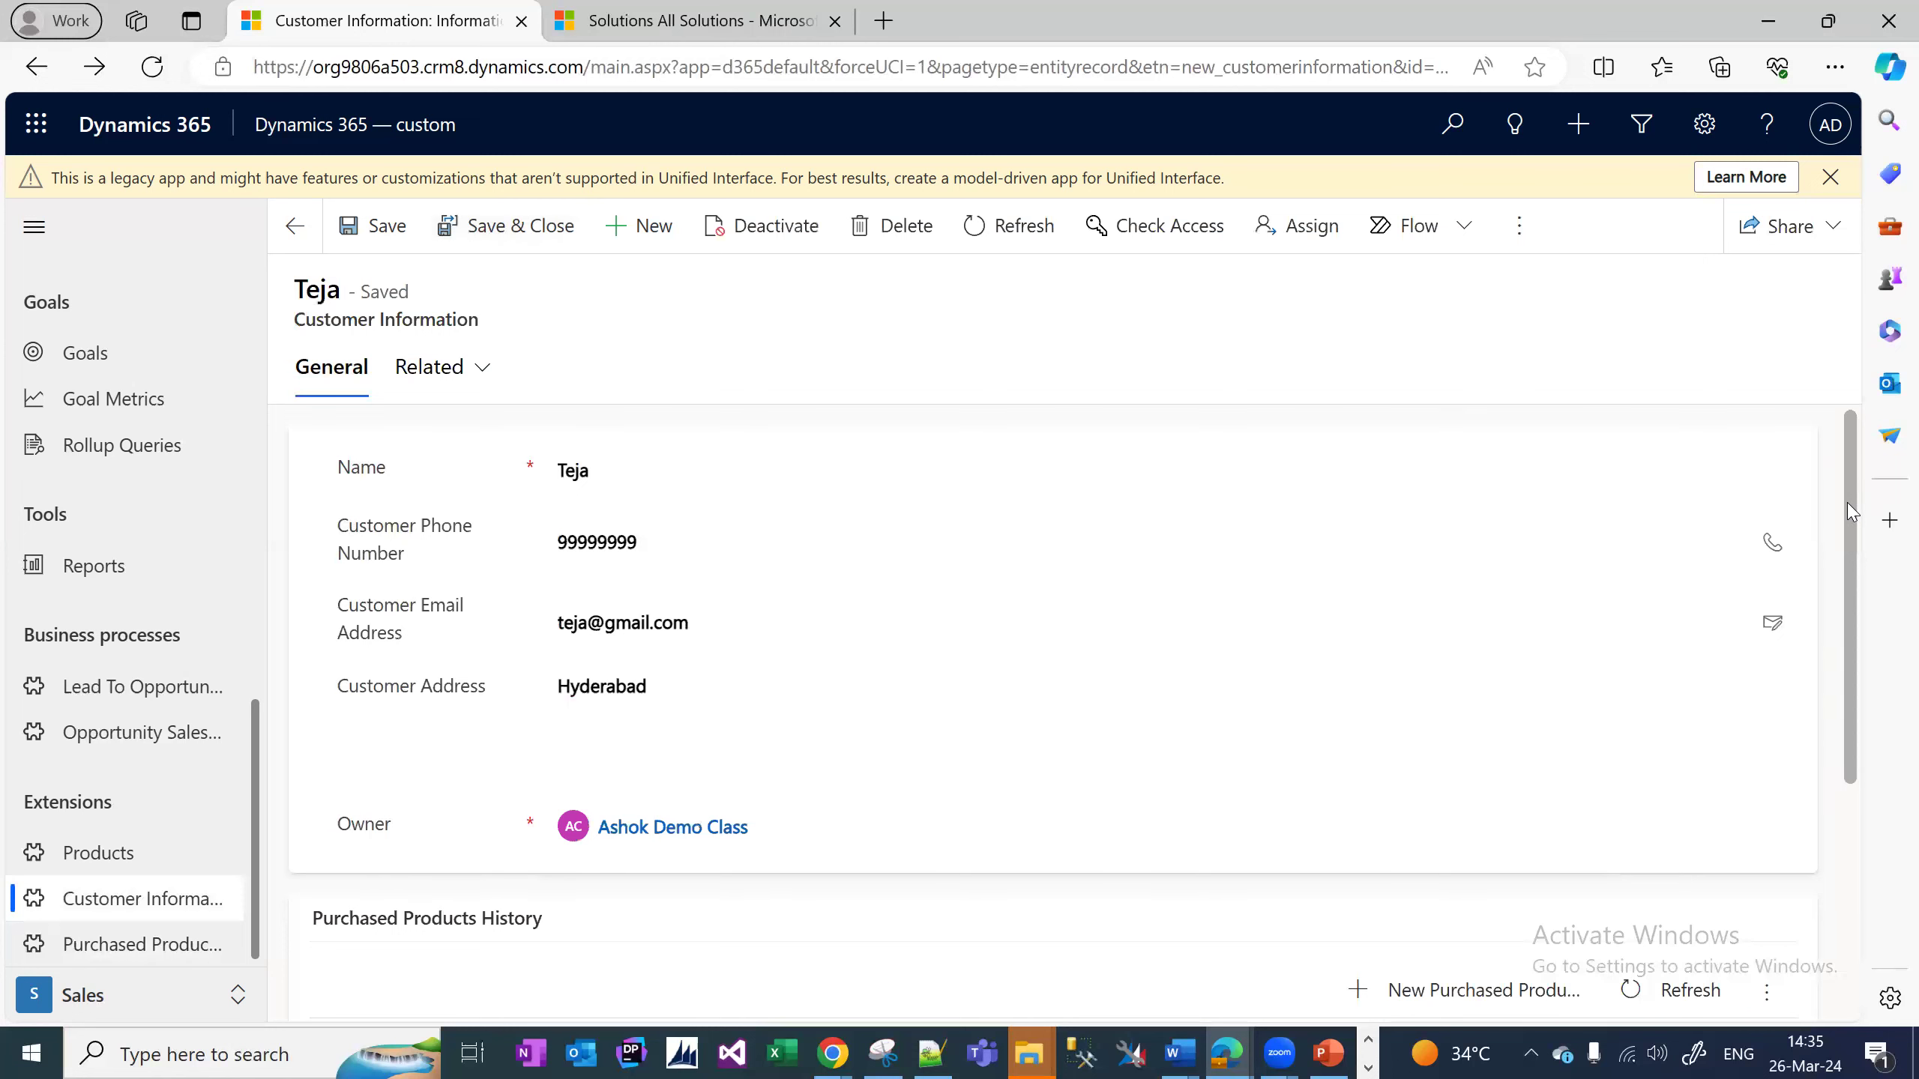
Scroll the customer form to confirm the Oppo purchase appears in Purchased Products History.
scroll(1847, 695, down, 4)
scroll(1828, 530, up, 4)
scroll(1836, 512, down, 3)
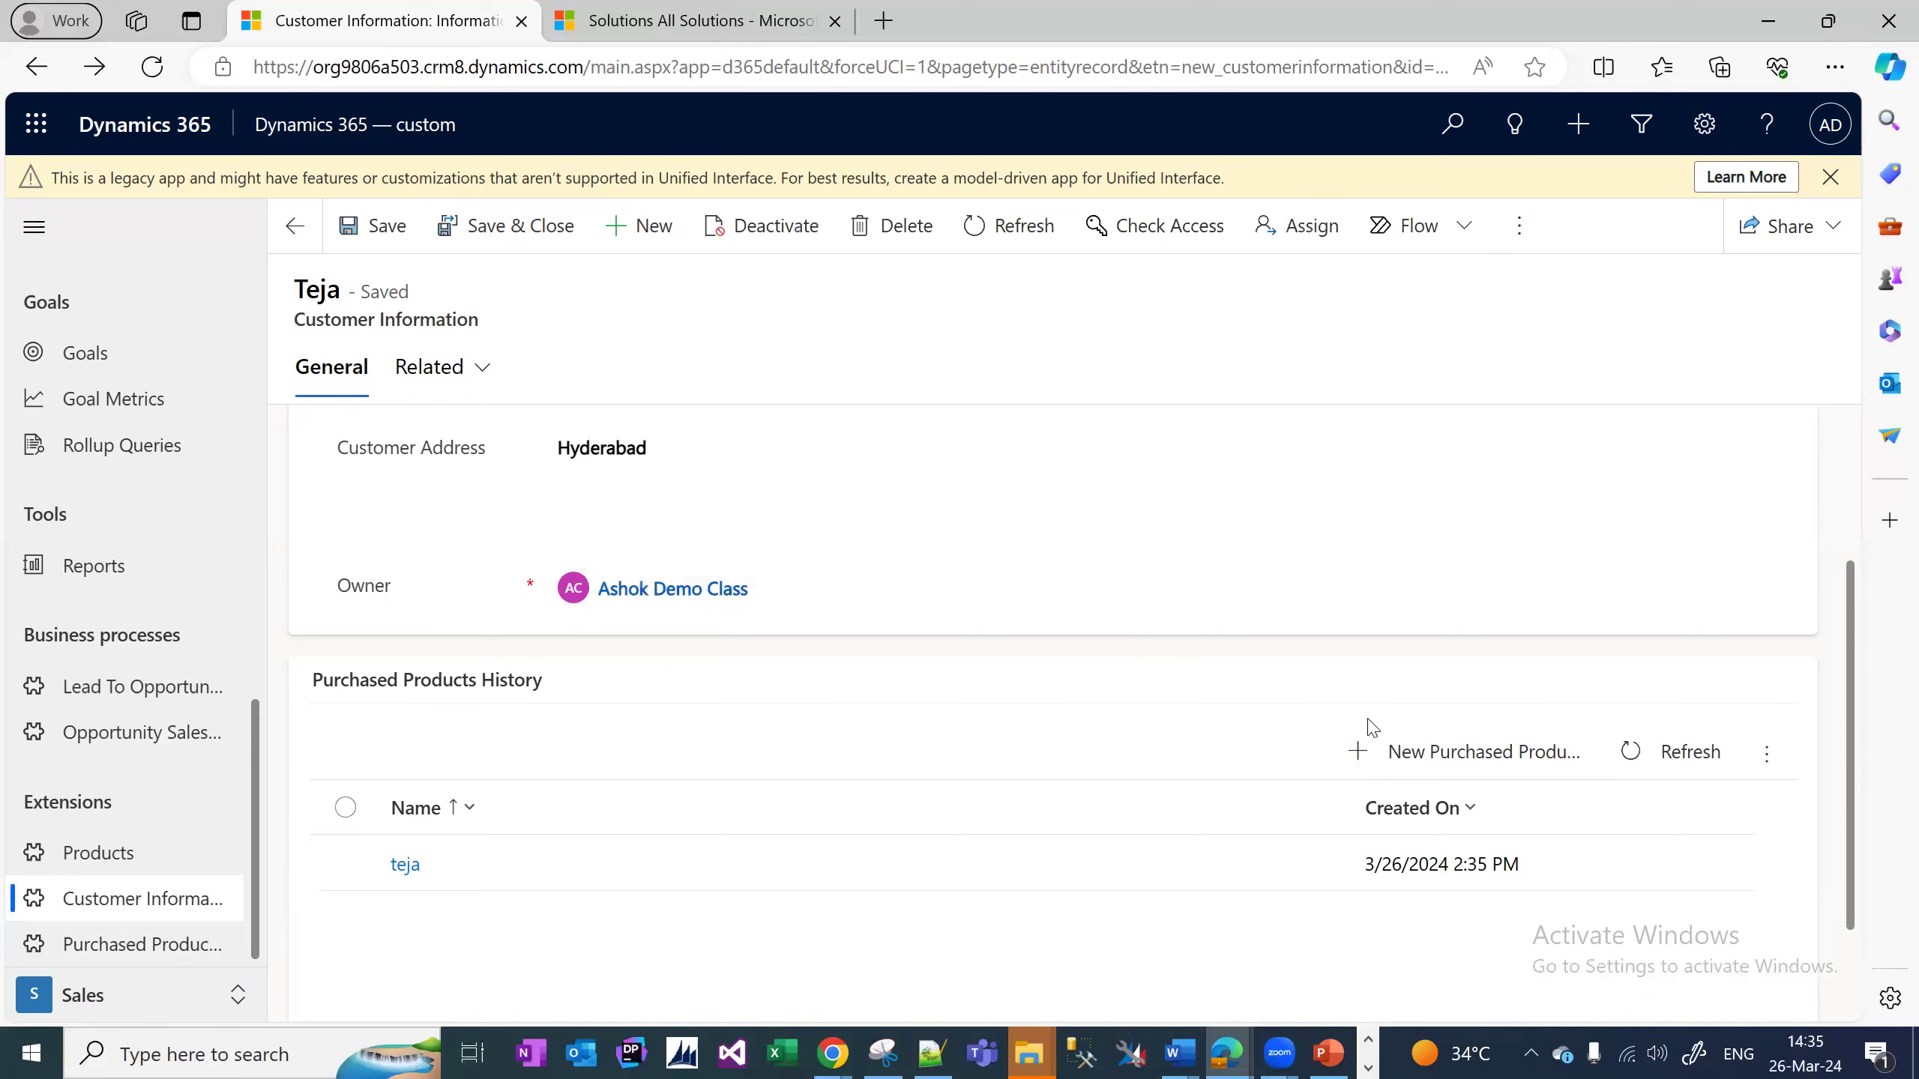
click(1460, 744)
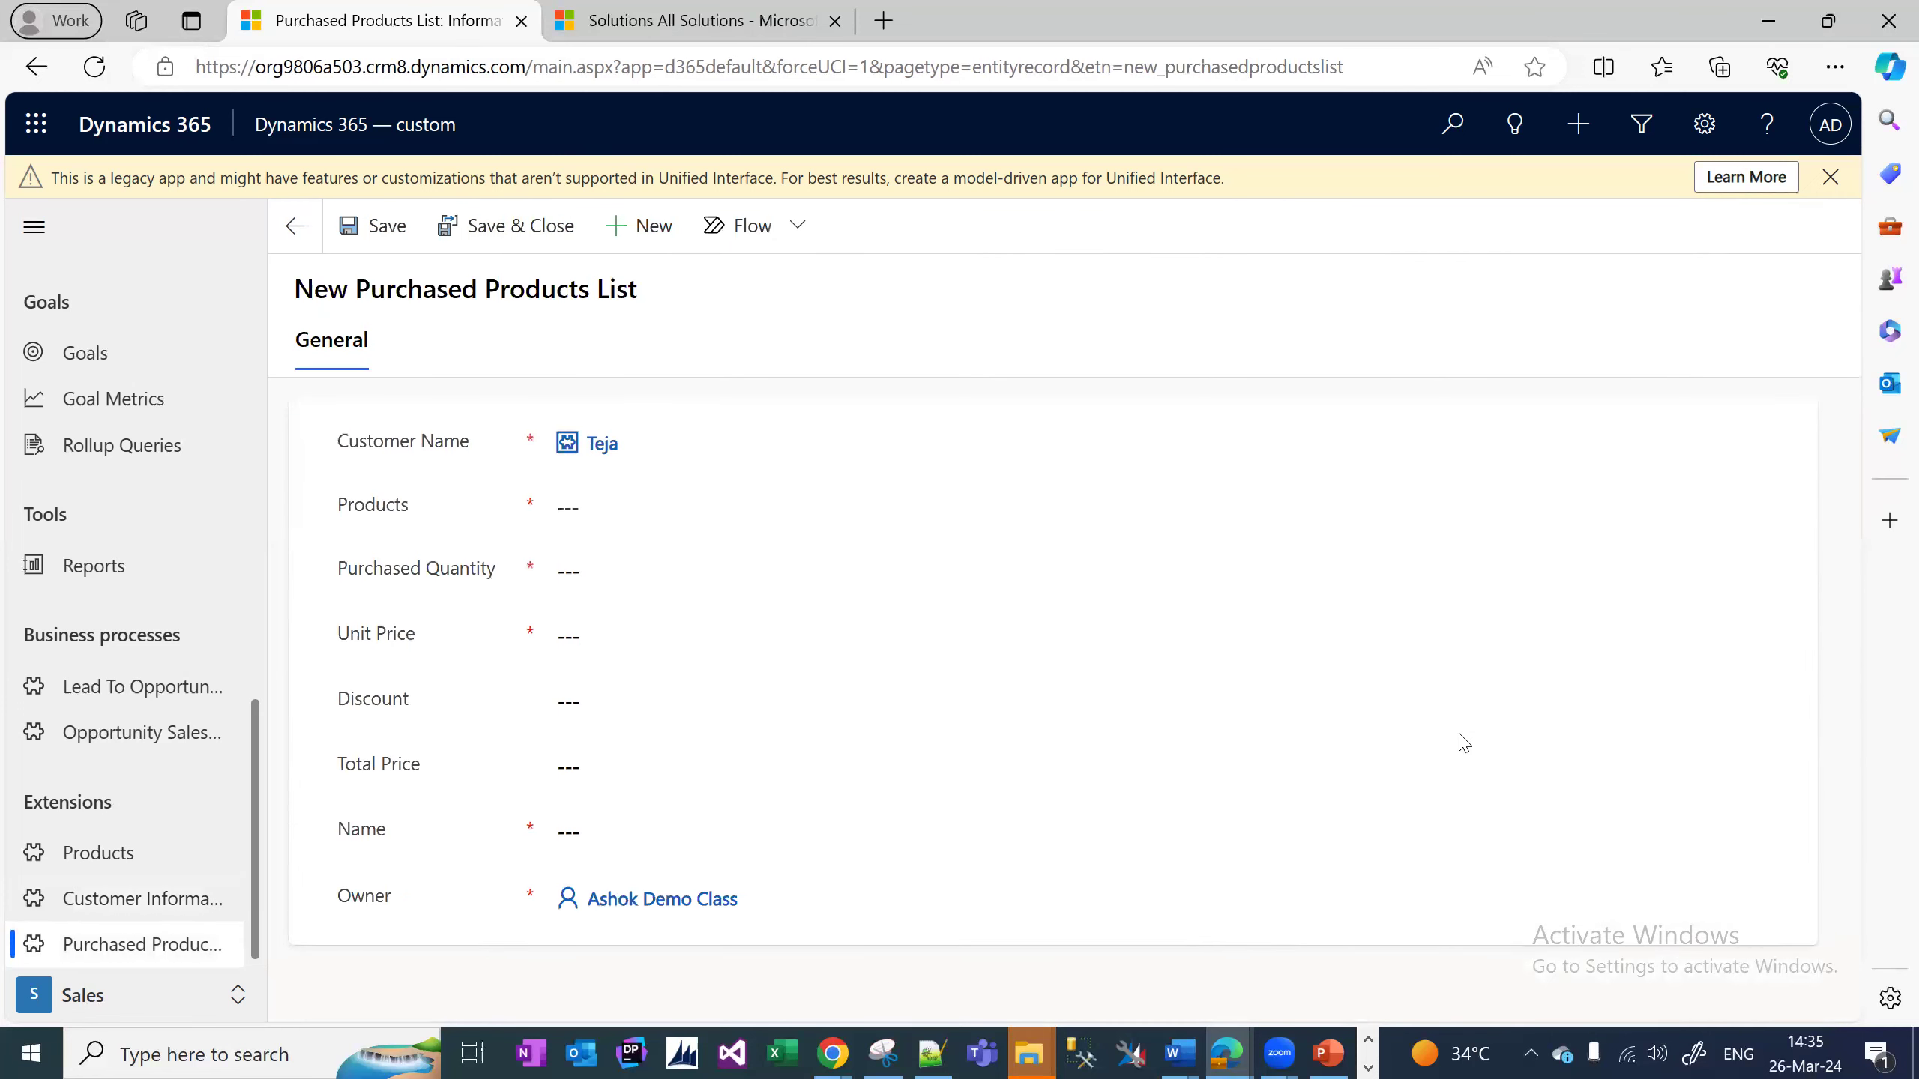
Record a One Plus purchase with quantity 1, unit price 25000 and the customer's name, then save and close.
click(737, 508)
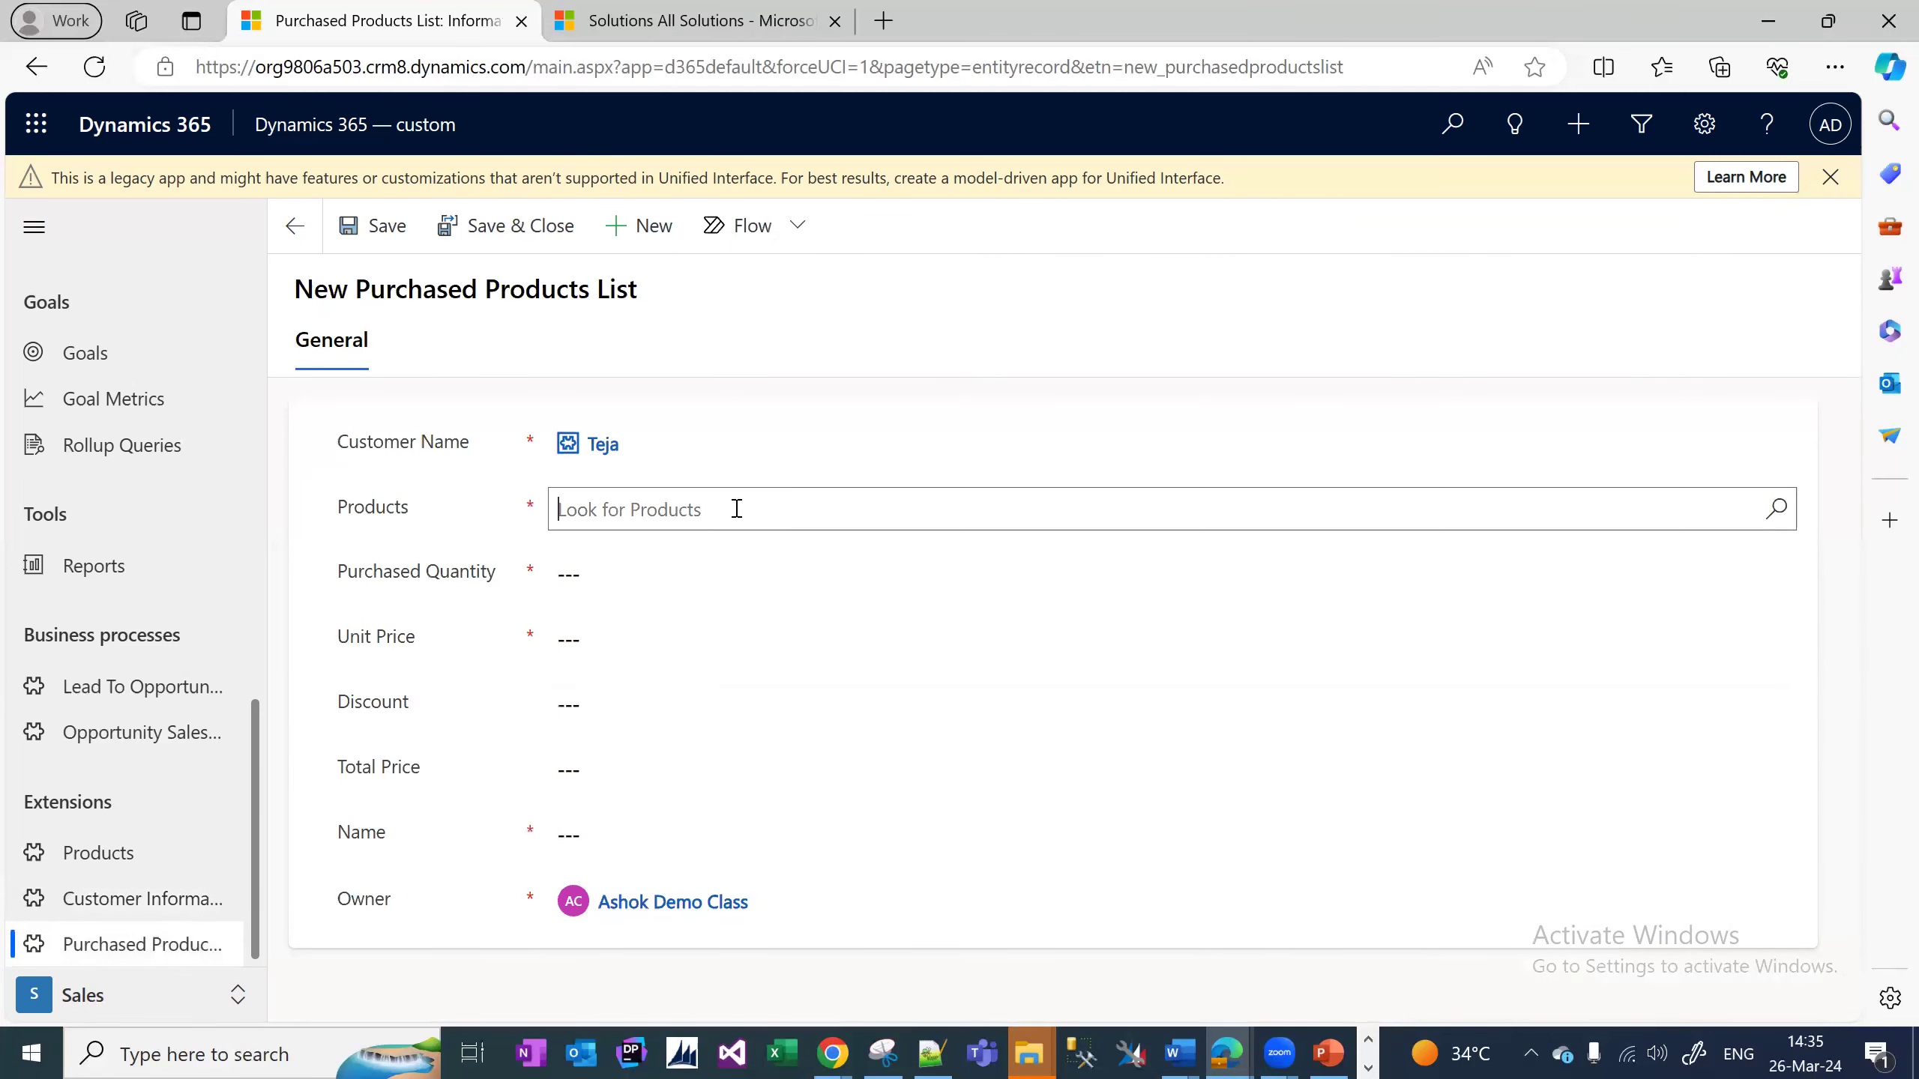
click(642, 599)
click(737, 573)
text(1)
click(736, 638)
text(25000)
click(737, 835)
text(Teja)
click(468, 236)
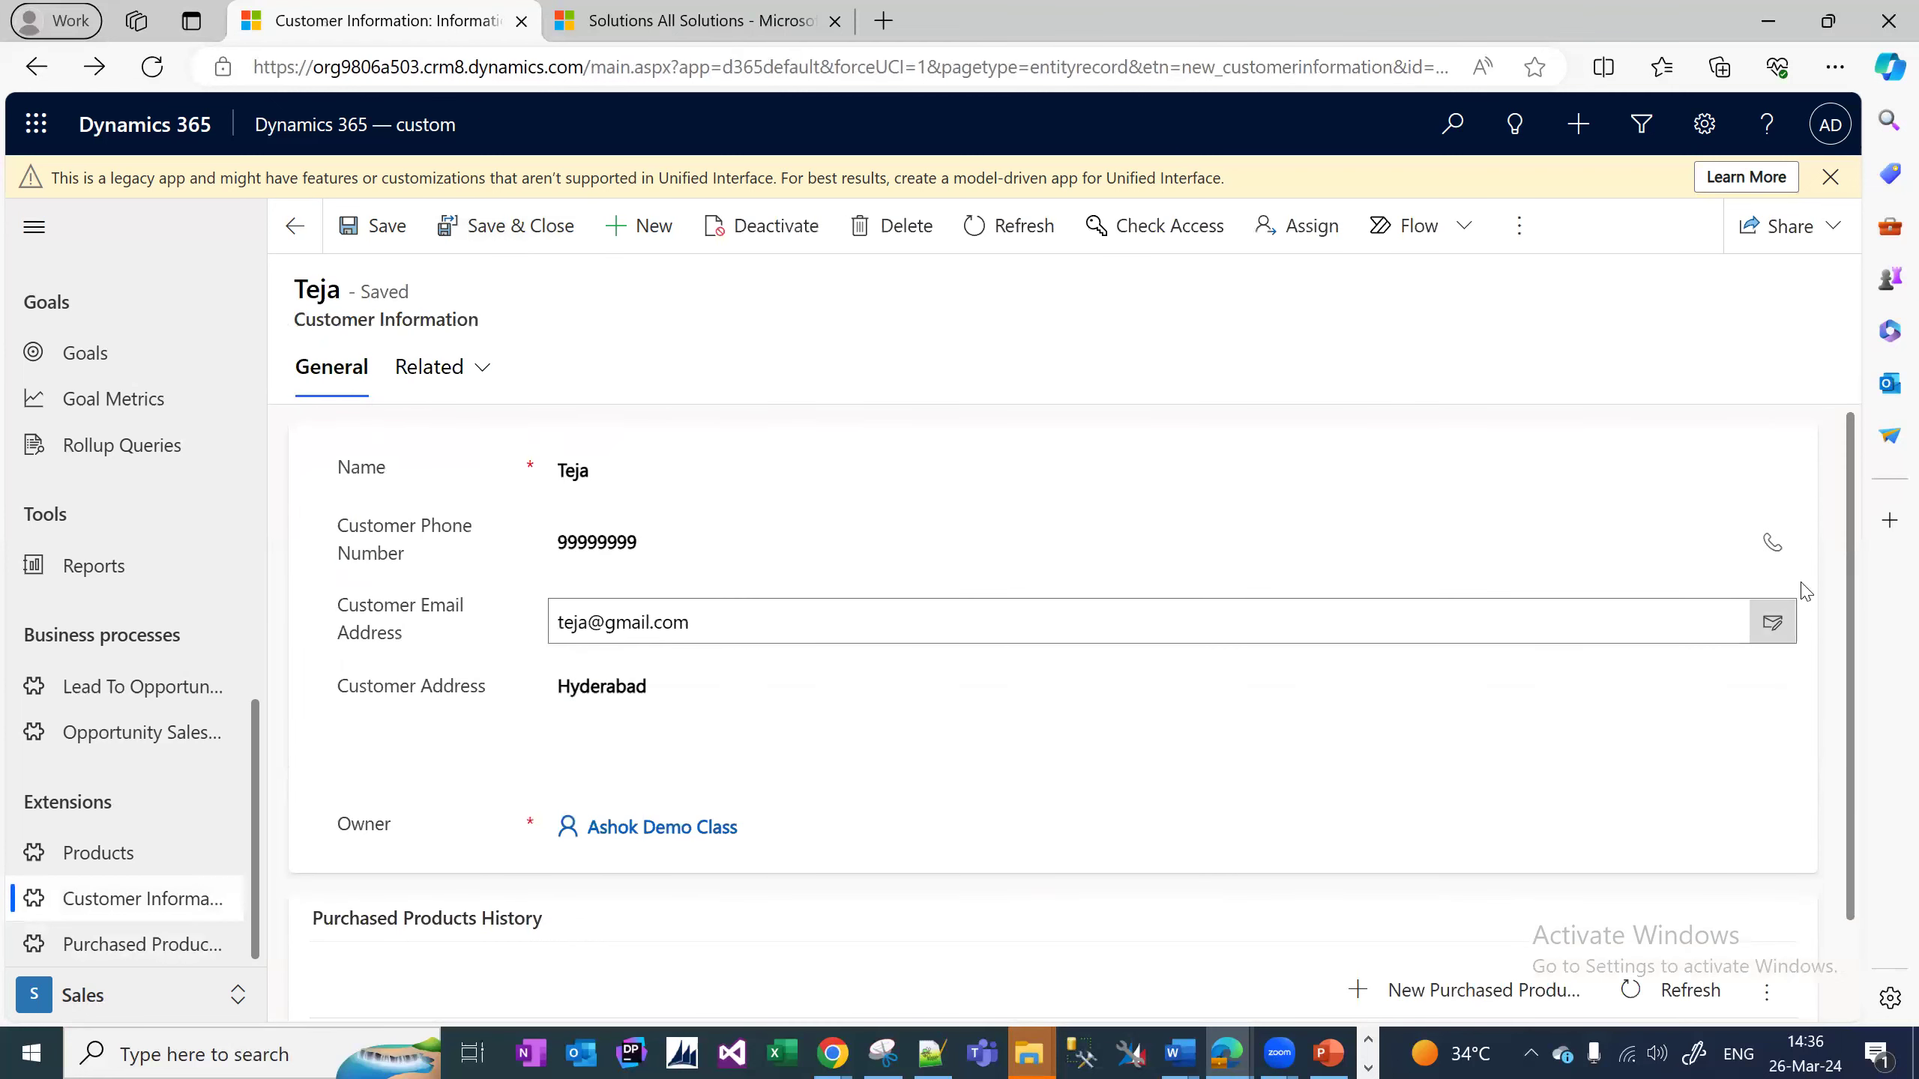
Confirm the Purchased Products History subgrid shows two purchases, then bring up the Notepad++ field notes.
scroll(1882, 665, down, 3)
scroll(1886, 712, down, 2)
scroll(1884, 707, up, 3)
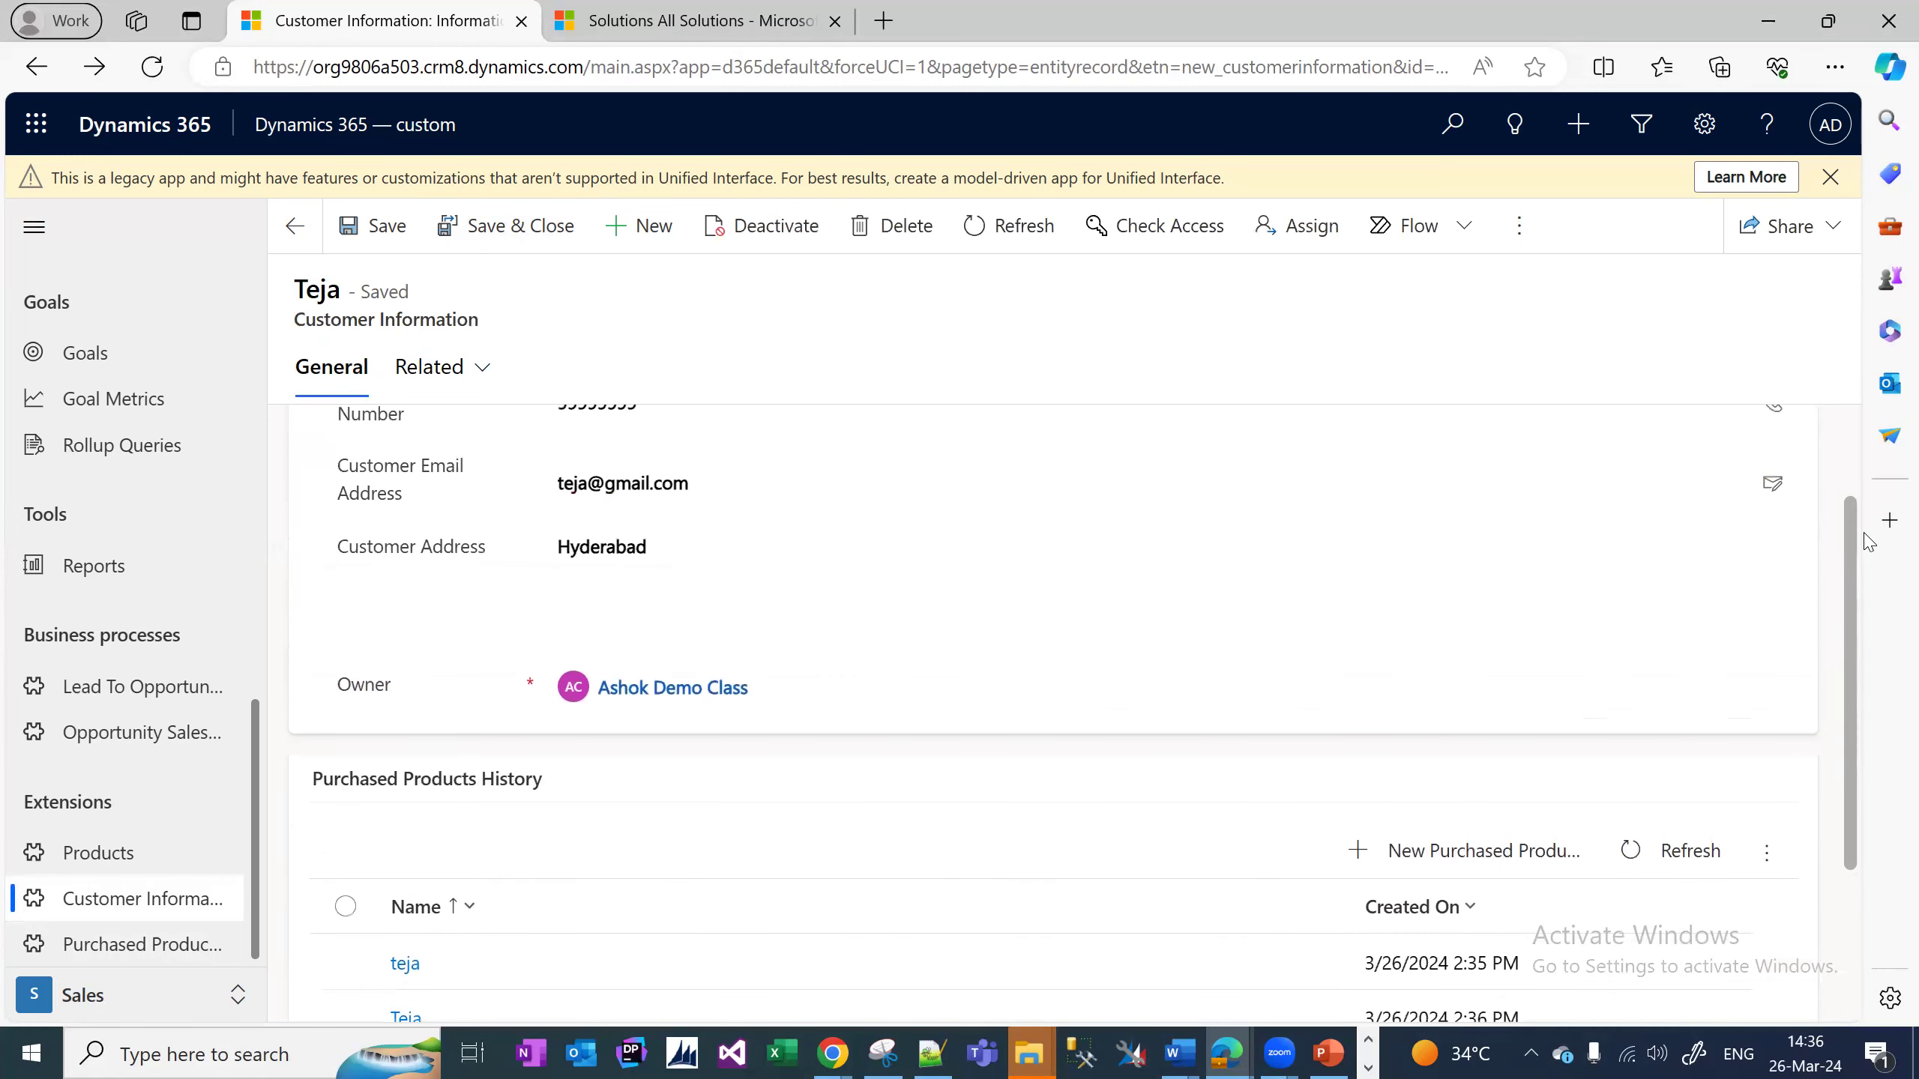
drag(1863, 533, 1860, 517)
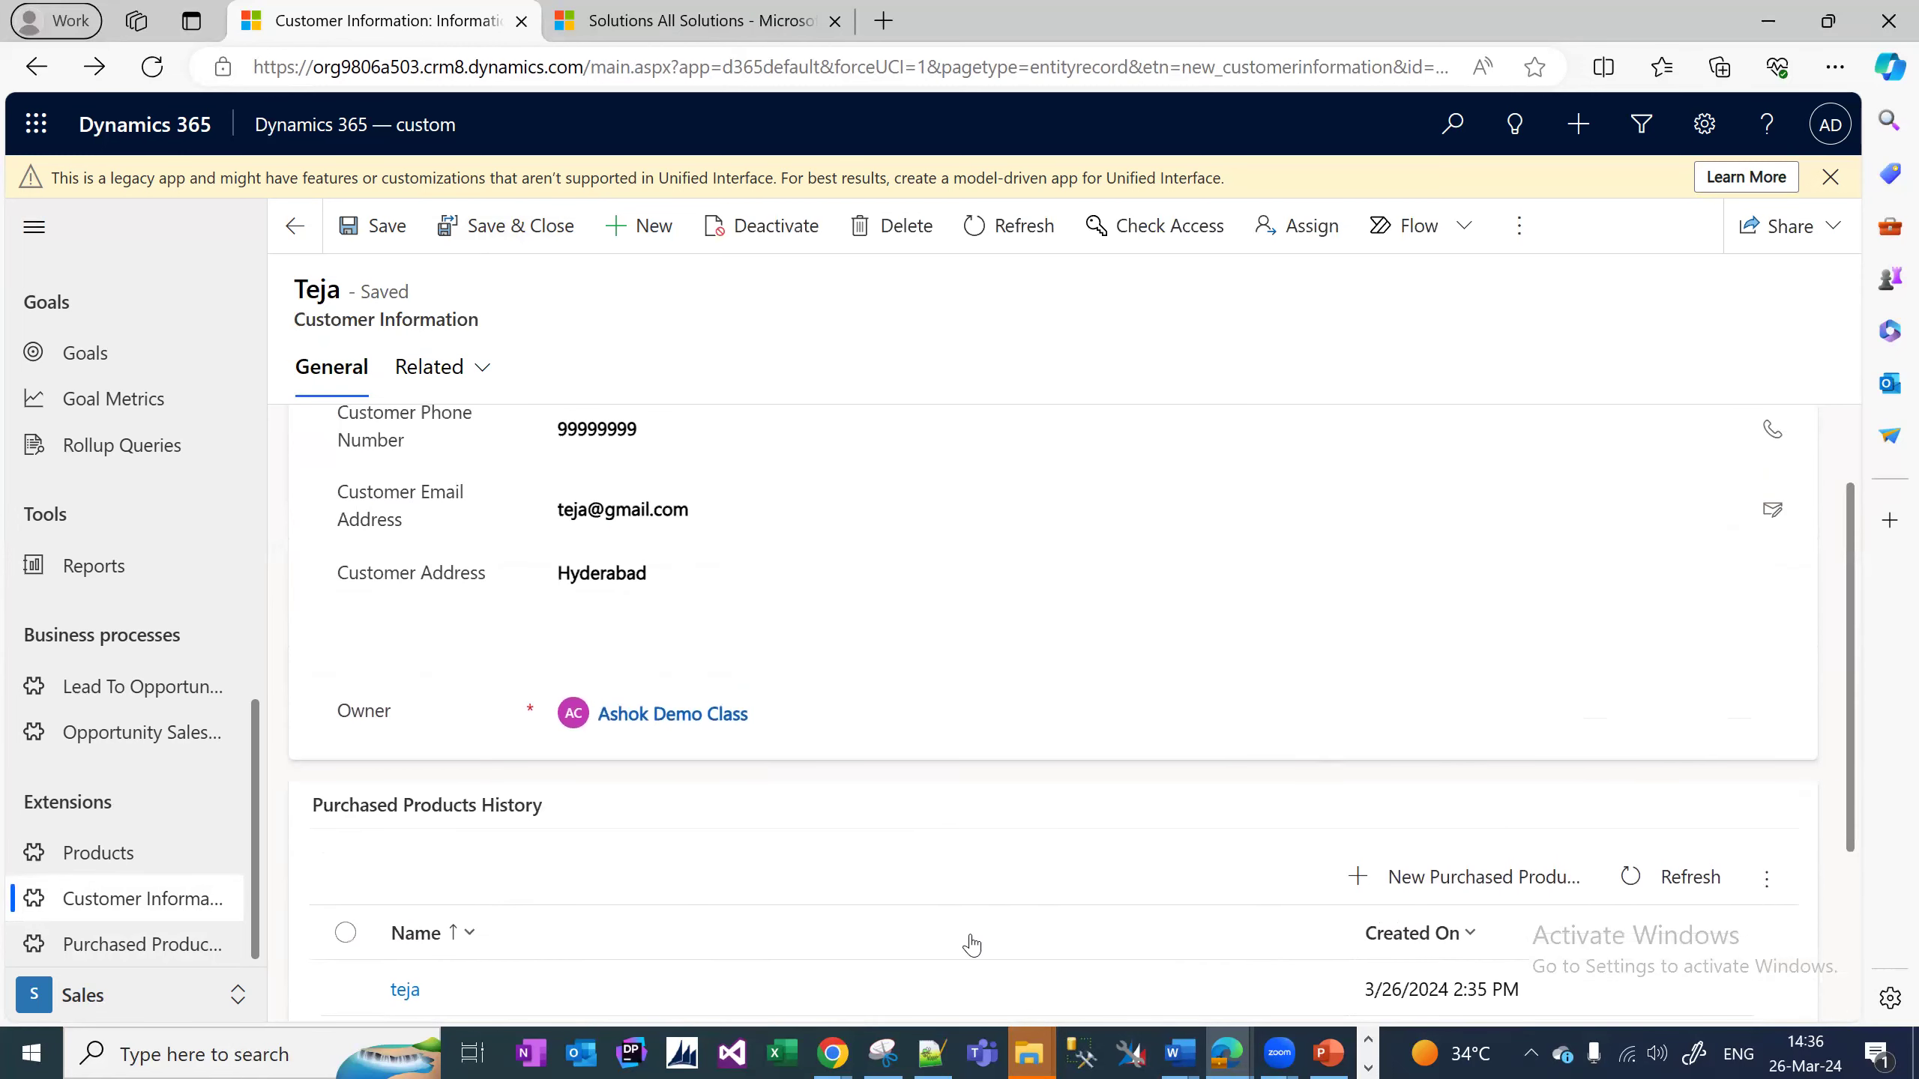
click(945, 1055)
Below line 23 of the notes, add the numbered lines '1. Entity creation' and '2. Fields Creation'.
click(629, 626)
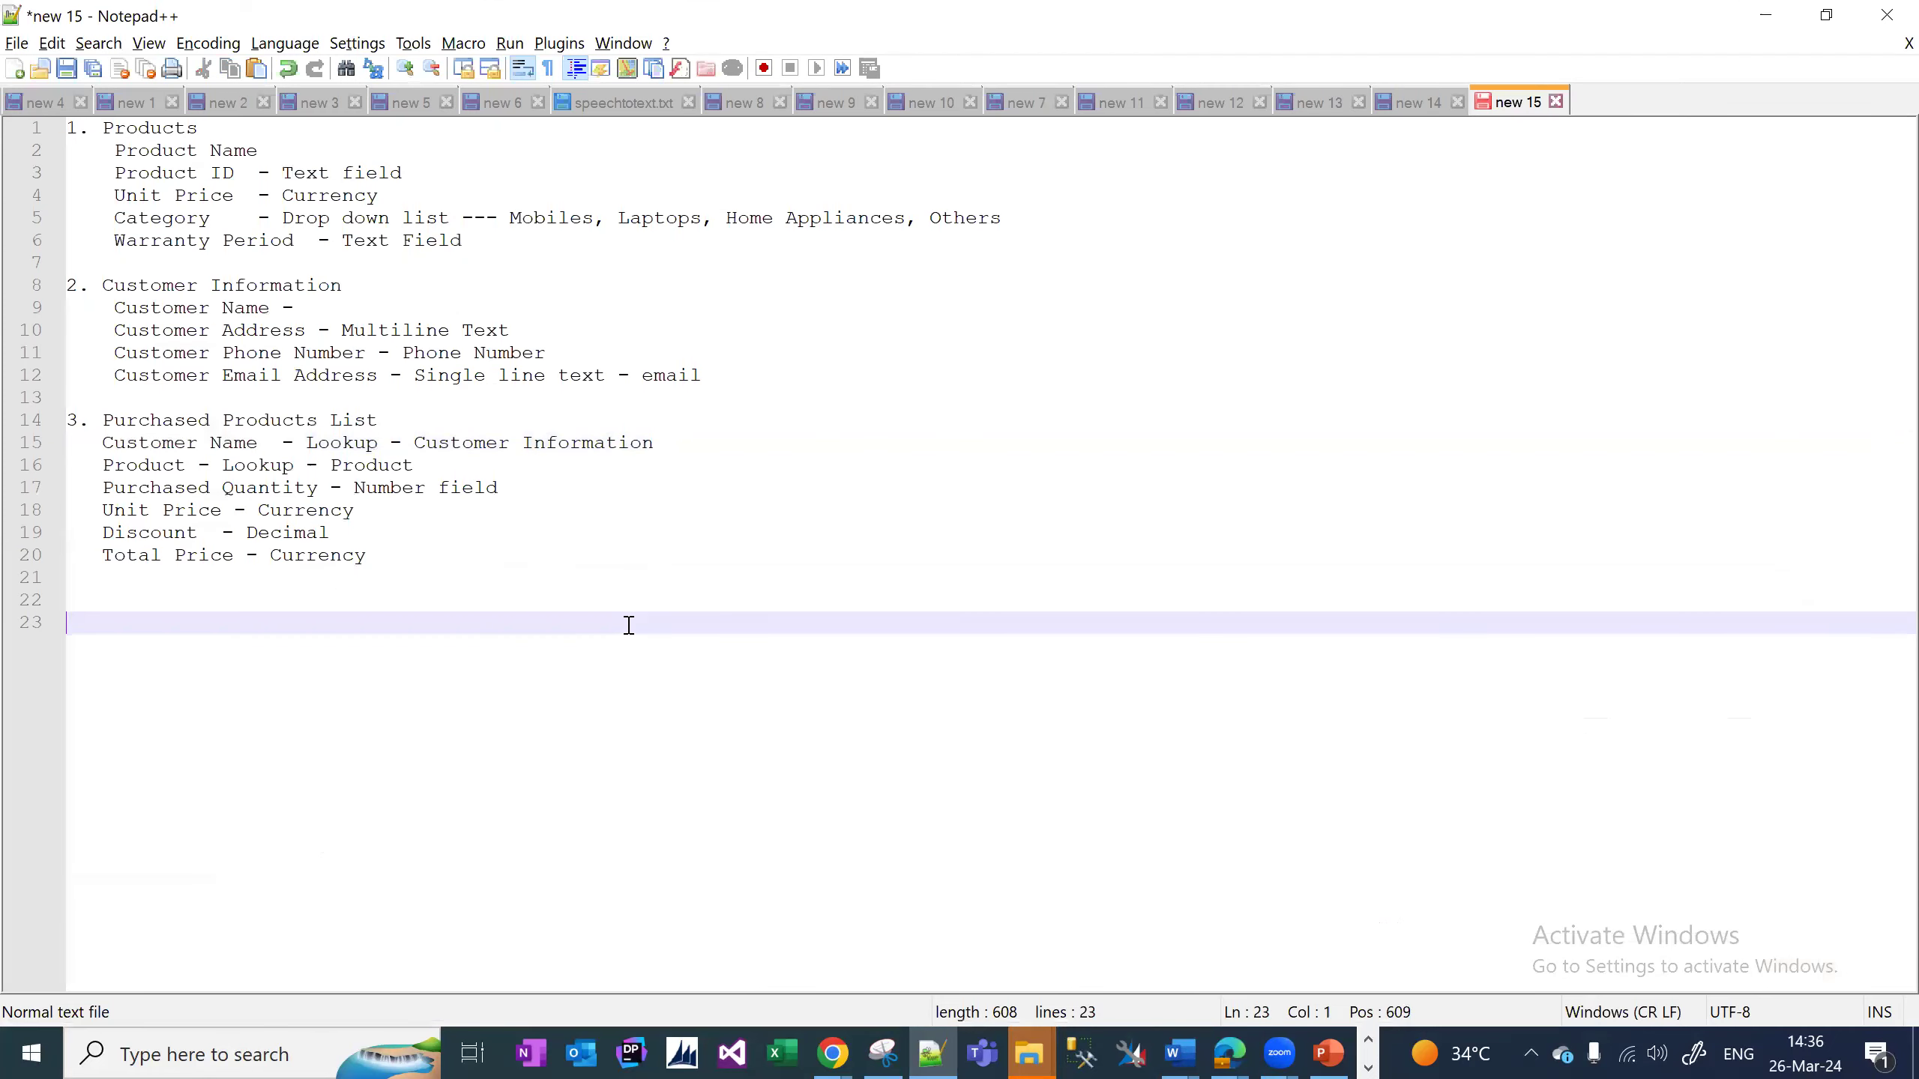
key(Return)
key(Return)
text(1. )
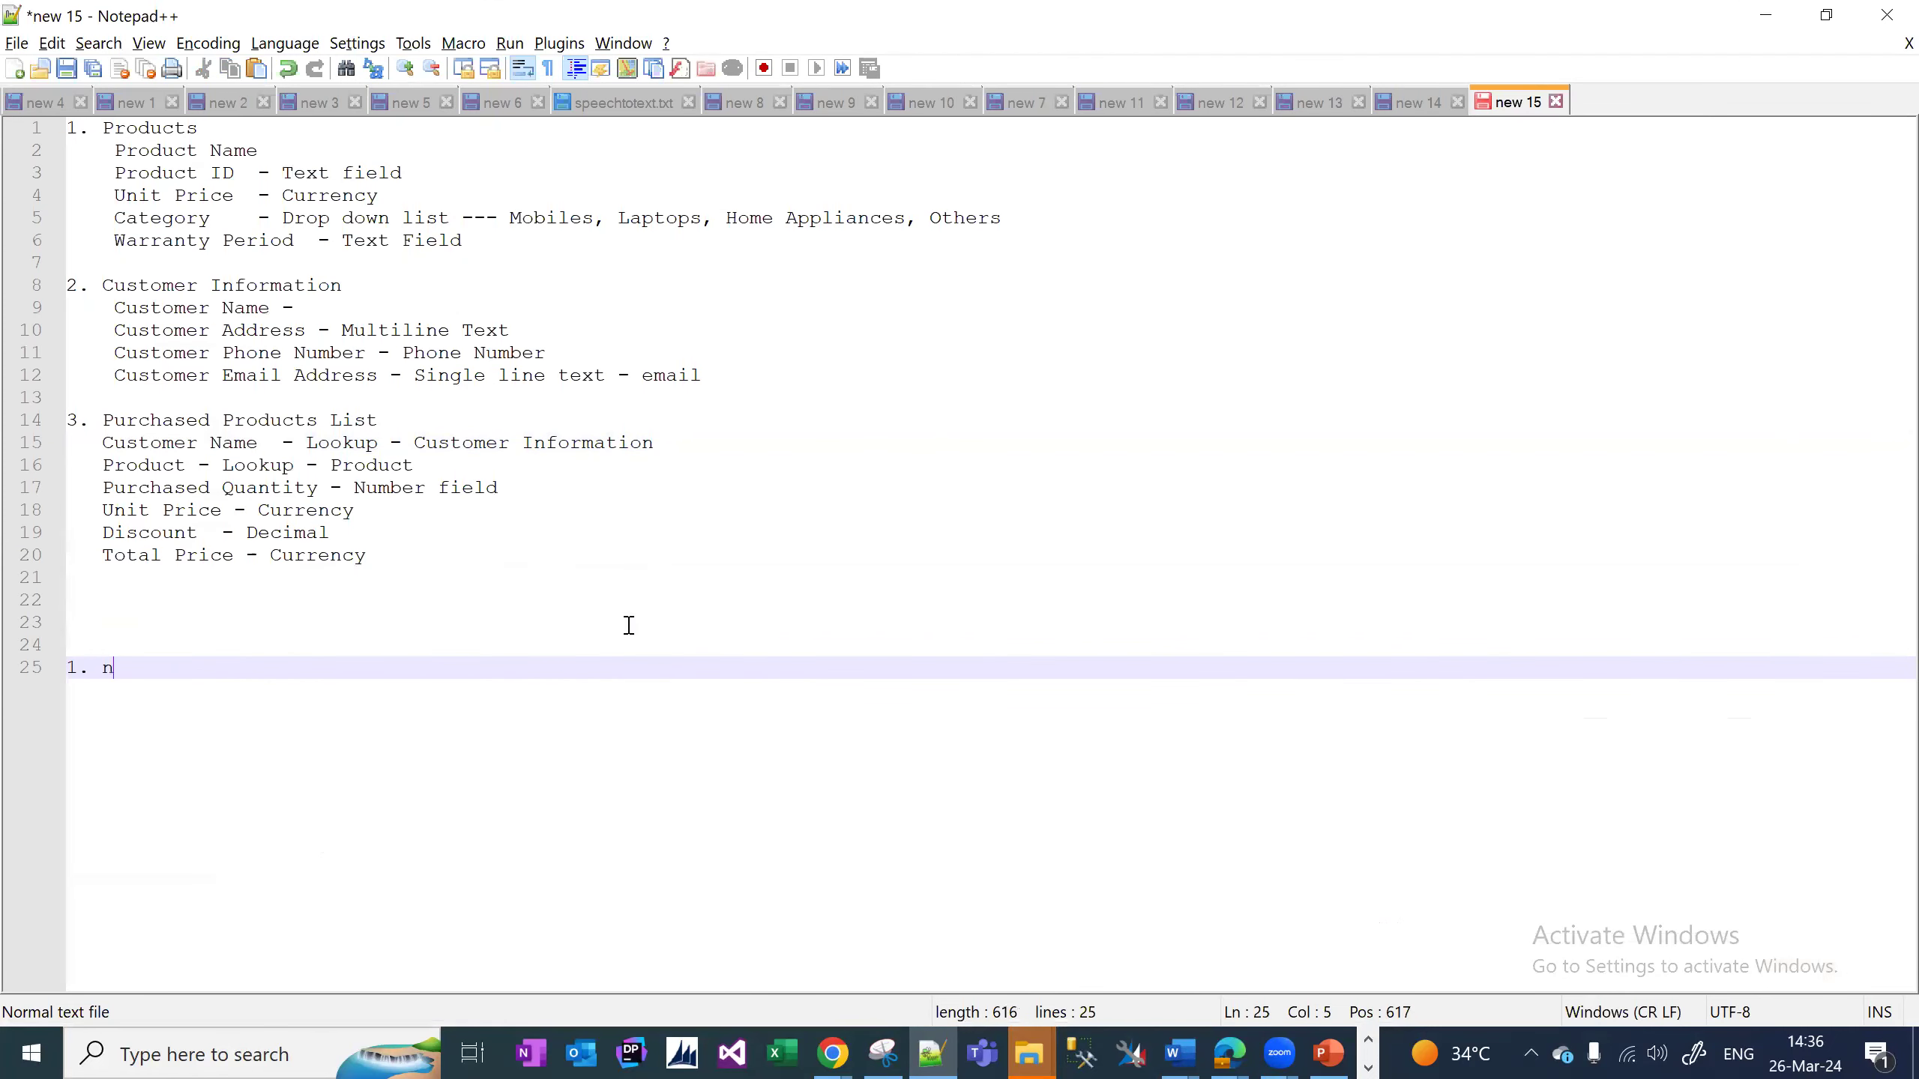
text(Entity creation)
key(Return)
text(2. Fields Creation)
key(Return)
Review the customer's two purchases in the Purchased Products History subgrid, then return to Notepad++.
click(1229, 1053)
click(931, 934)
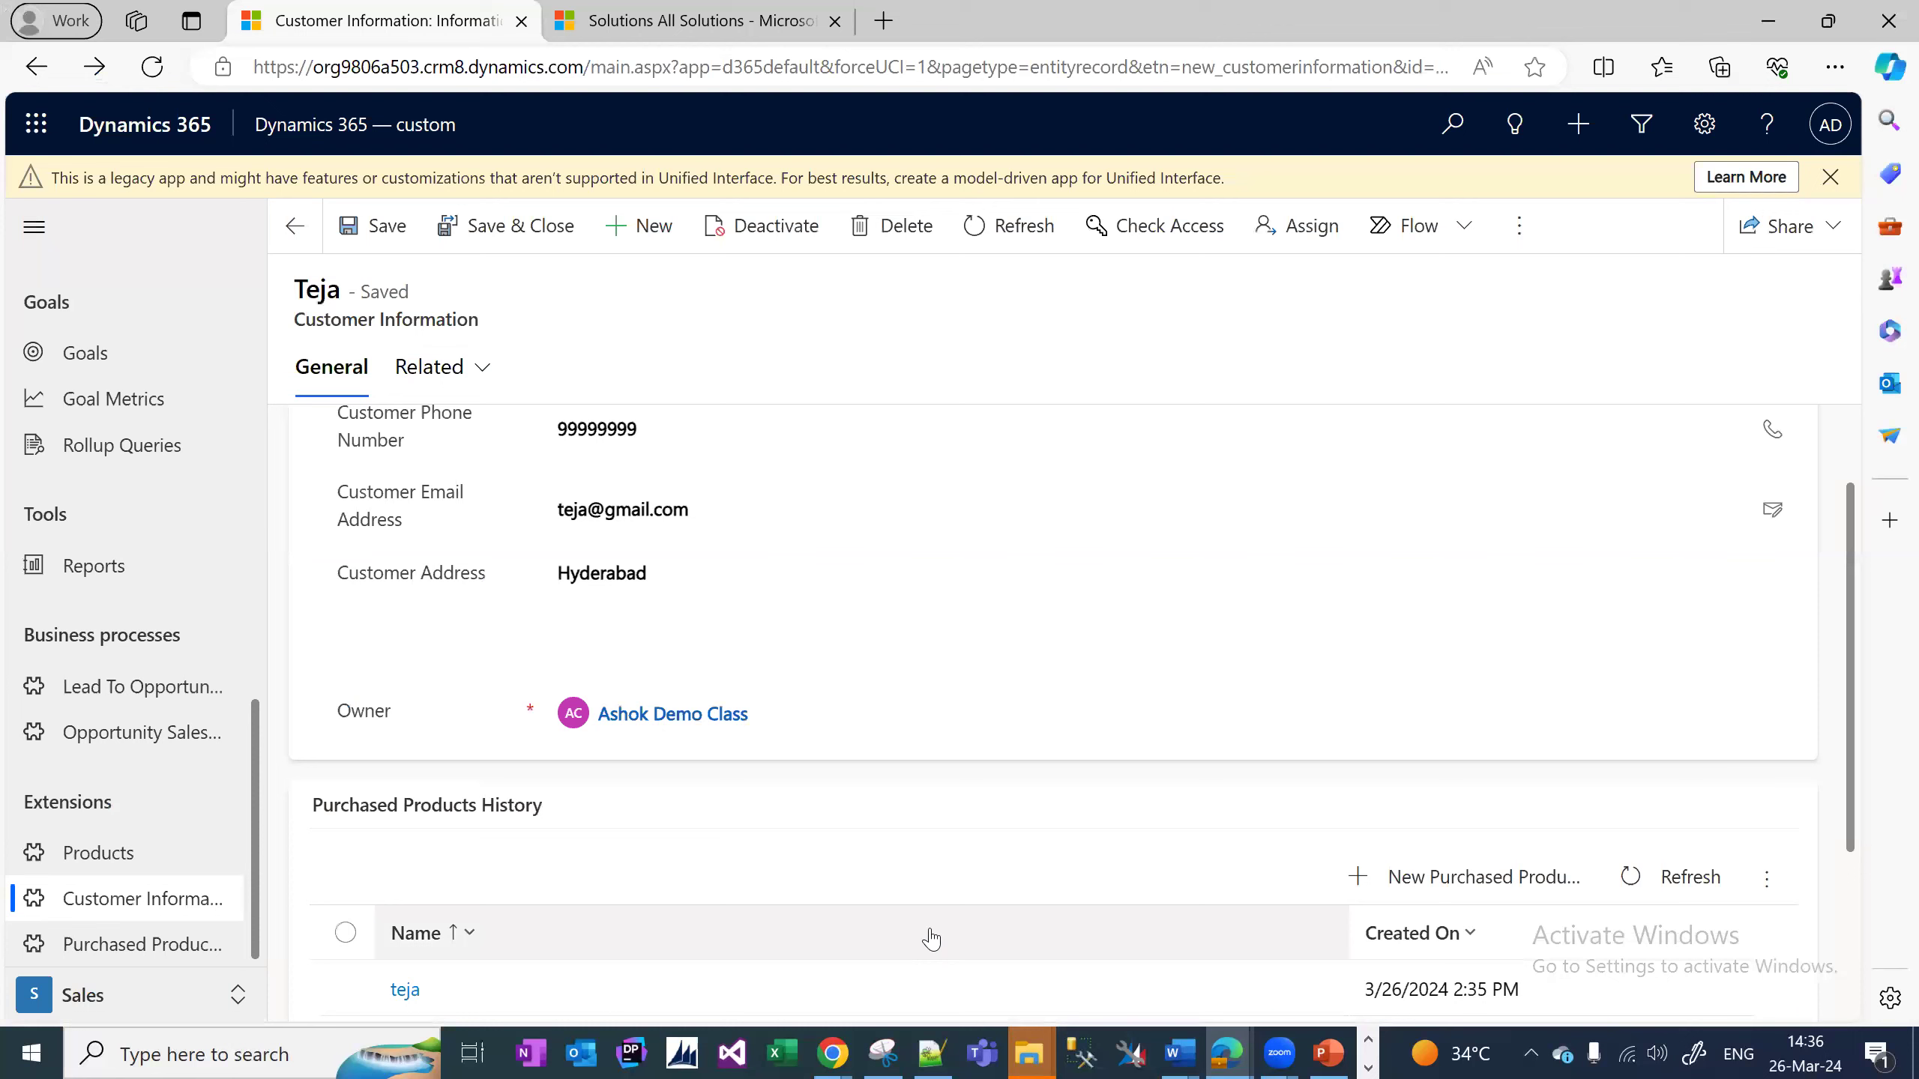
scroll(1858, 760, down, 3)
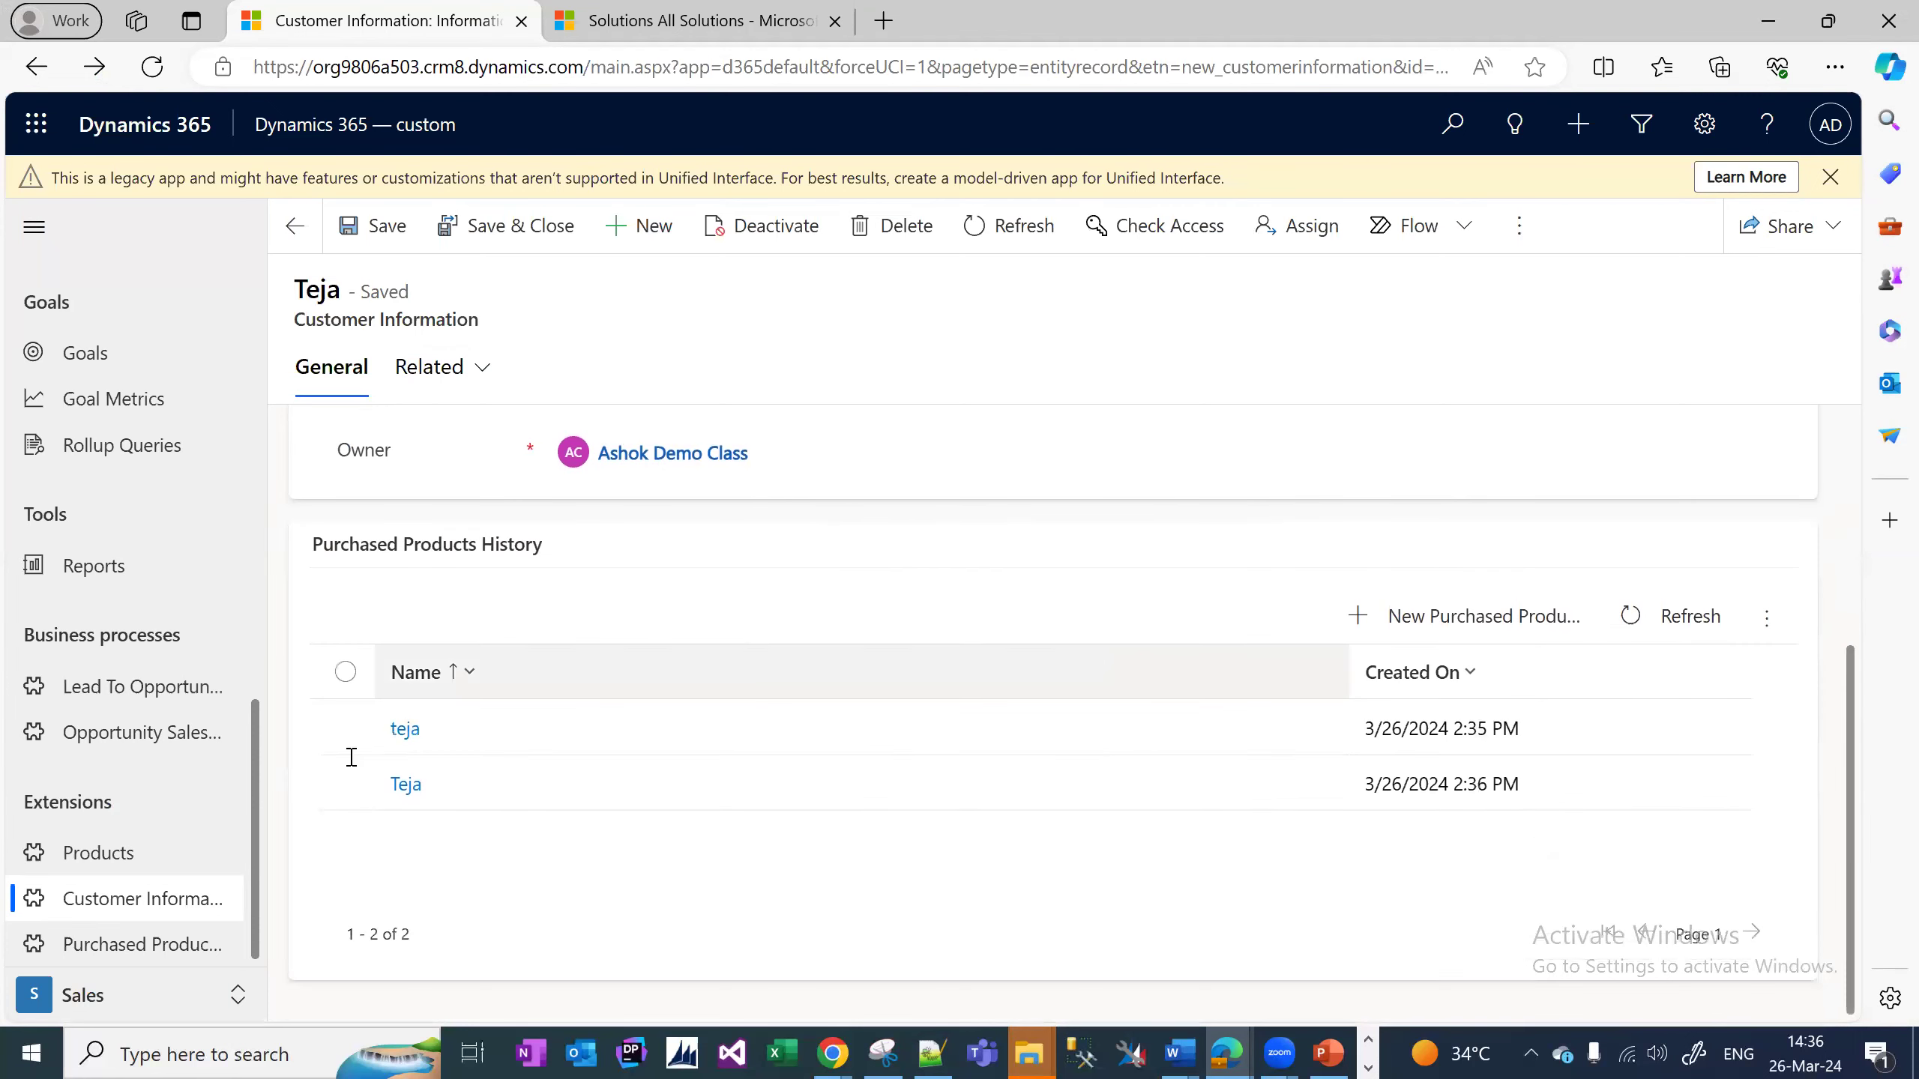
key(alt+Tab)
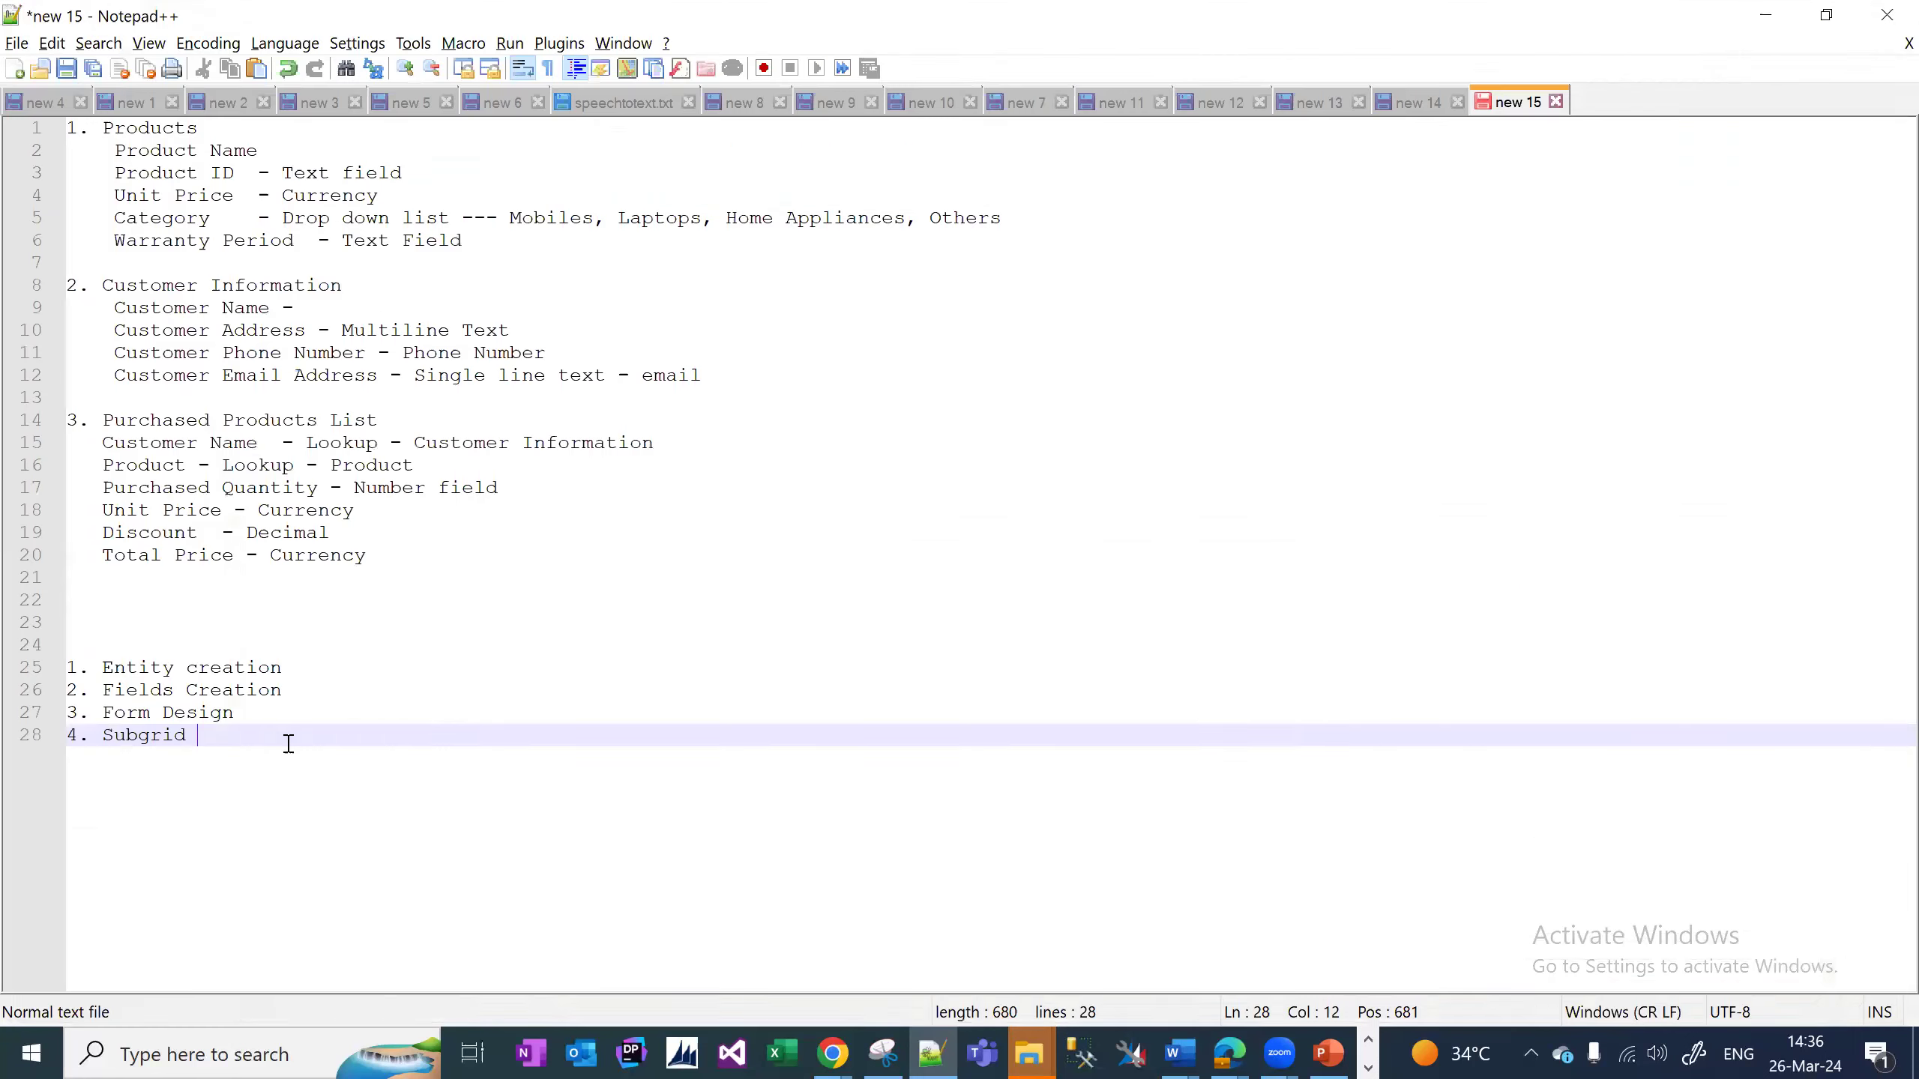